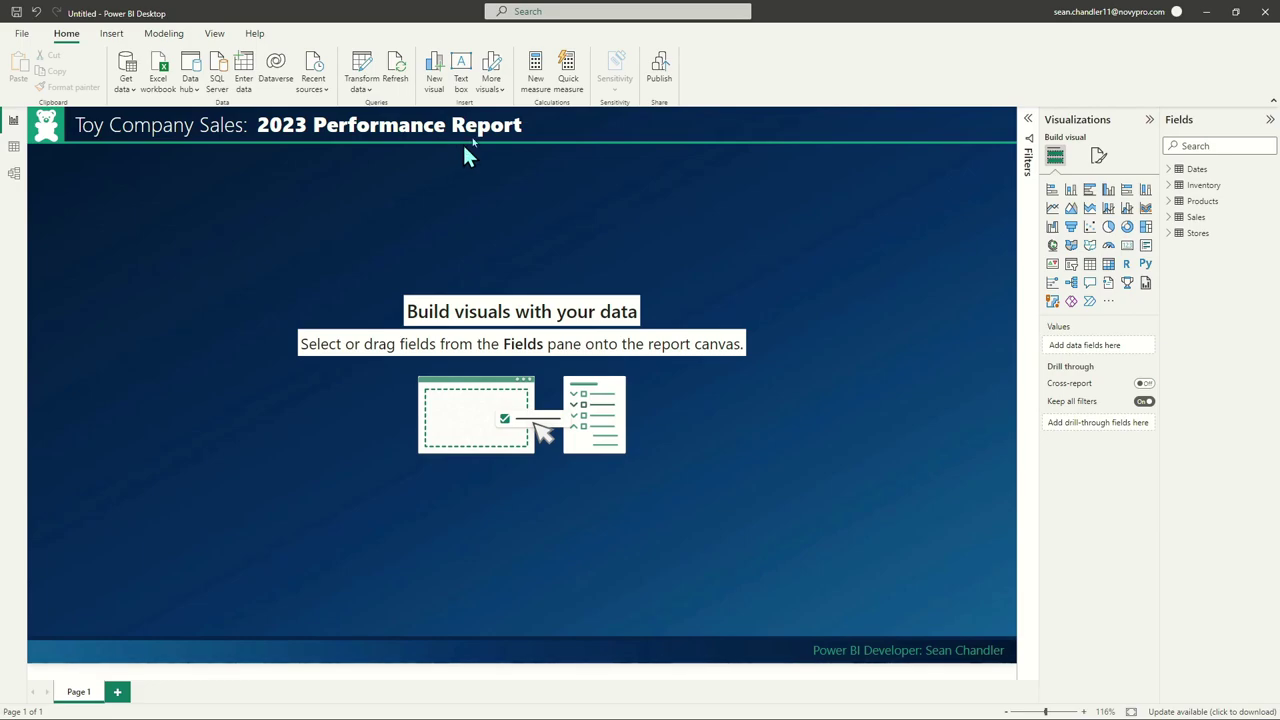
{"action": "left_click", "coordinate": [1172, 171]}
{"action": "left_click", "coordinate": [1170, 172]}
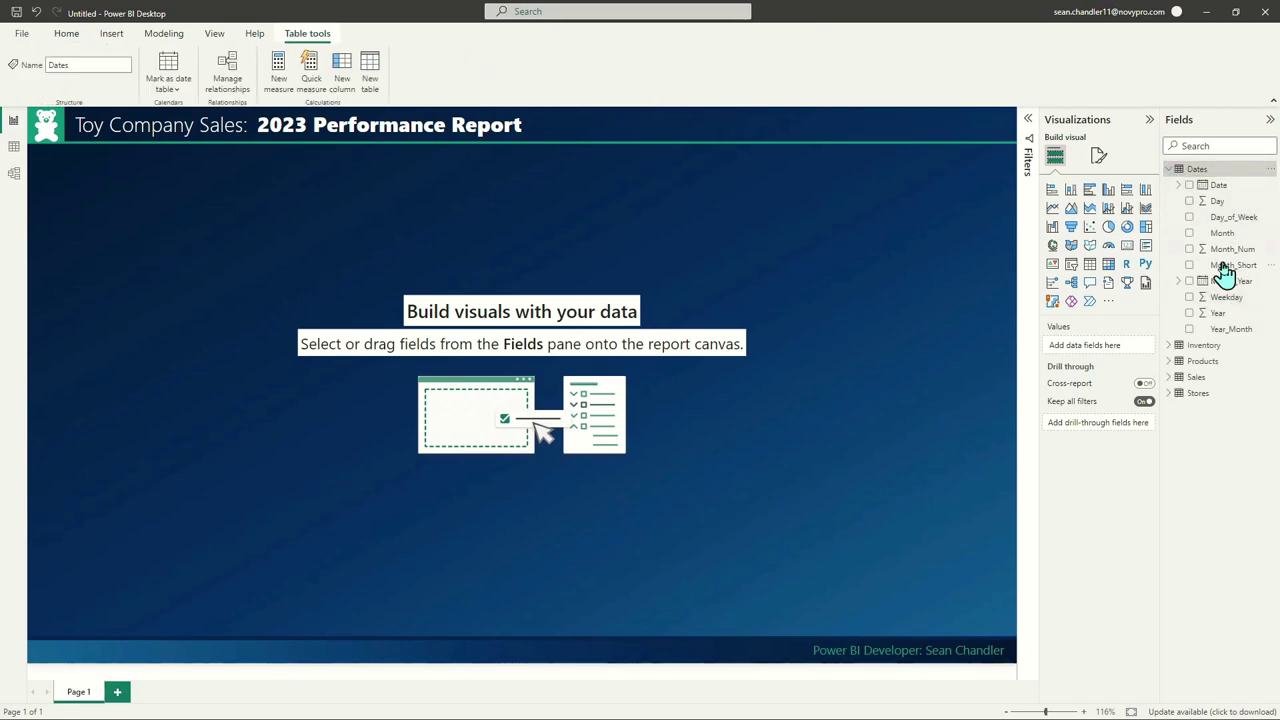
{"action": "left_click", "coordinate": [1170, 171]}
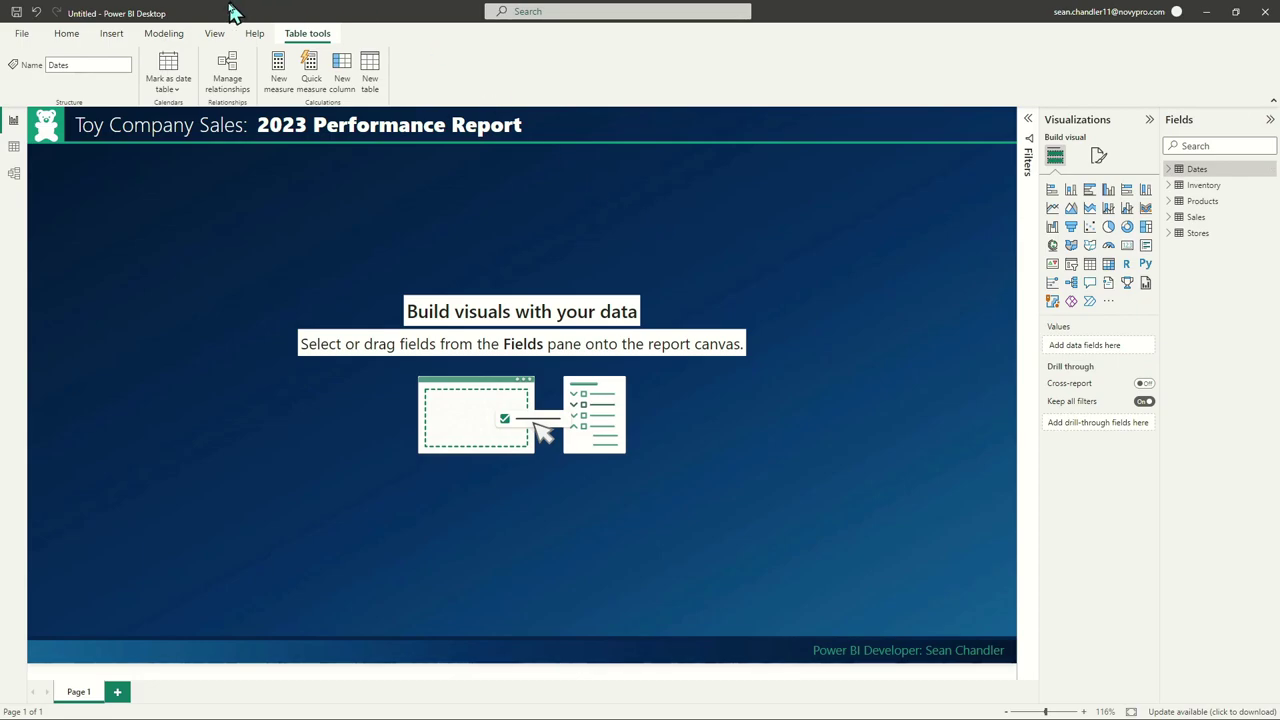
Create an empty one-column table named _Measures_01 and load it into the model
{"action": "left_click", "coordinate": [66, 33]}
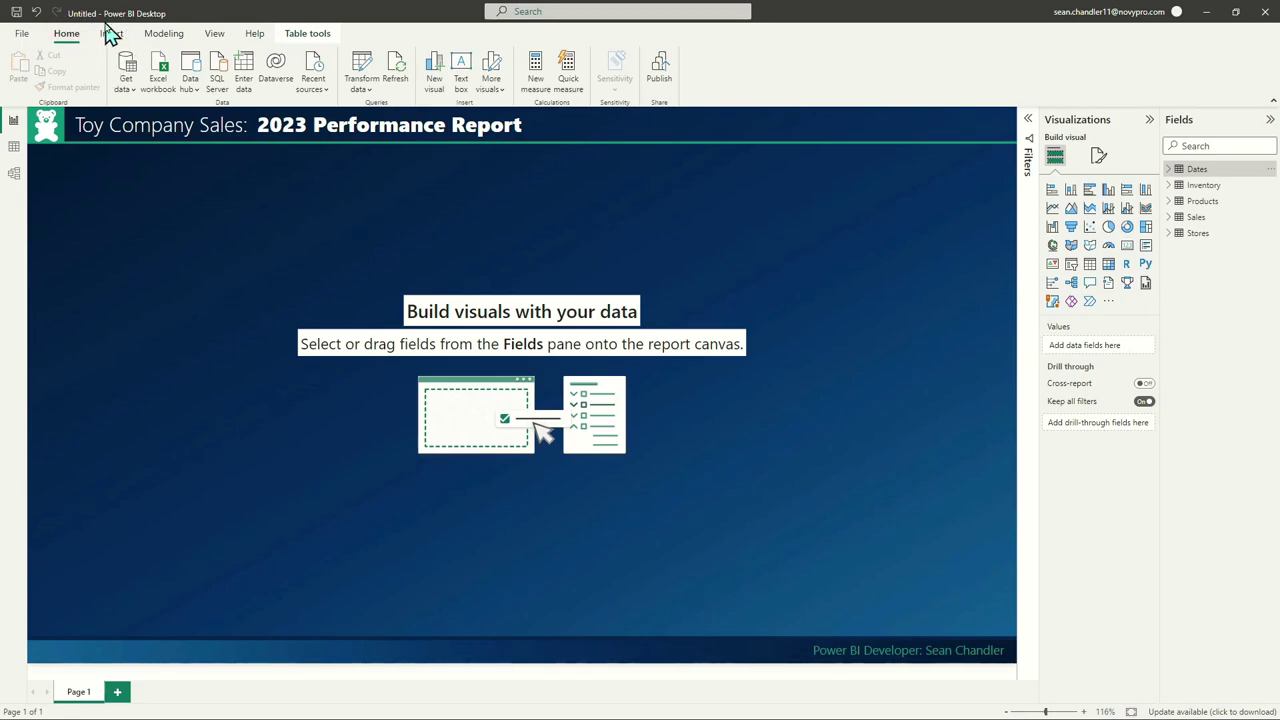
{"action": "left_click", "coordinate": [248, 75]}
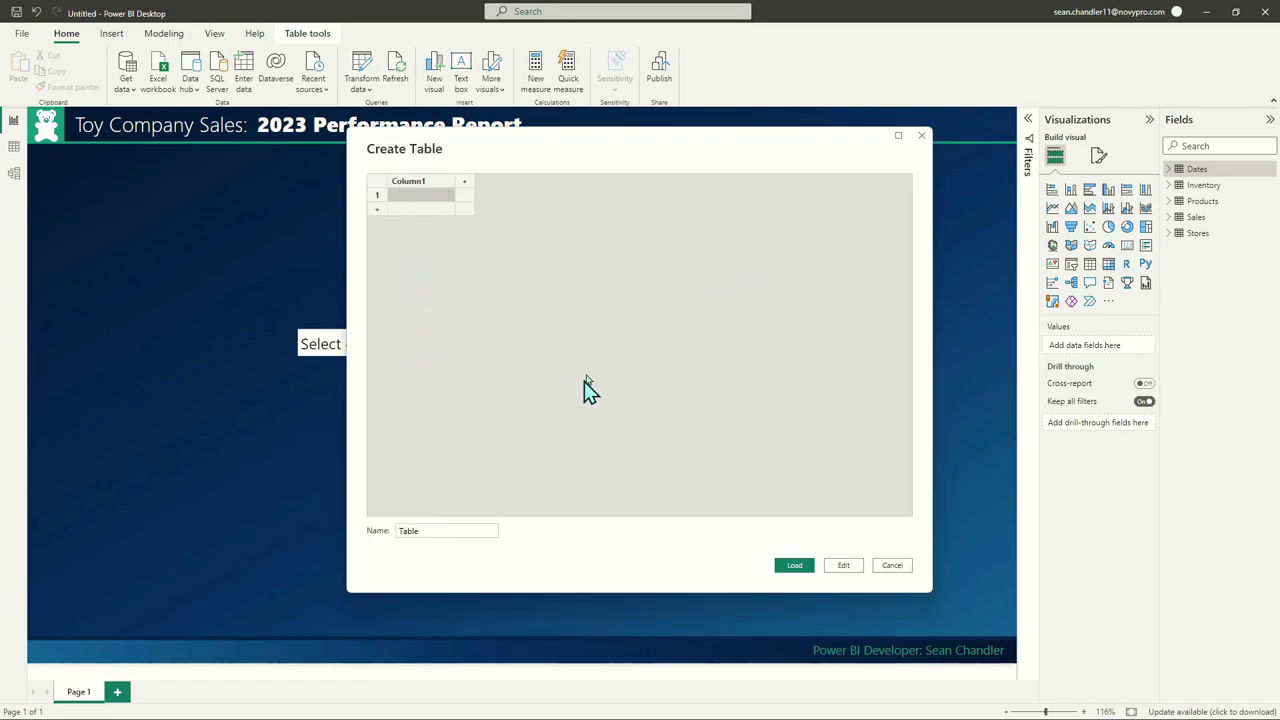
{"action": "left_click", "coordinate": [477, 531]}
{"action": "double_click", "coordinate": [474, 528]}
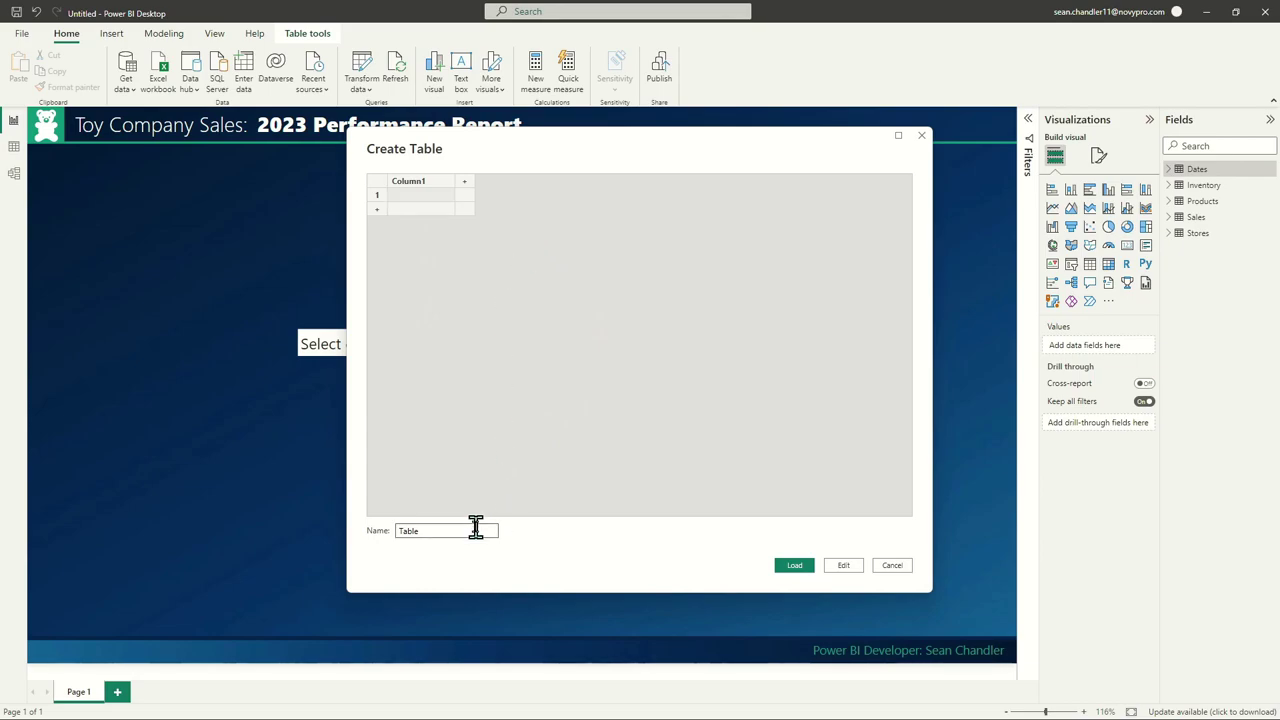
{"action": "type", "text": "_"}
{"action": "key", "text": "BackSpace"}
{"action": "type", "text": "_Measures1_01"}
{"action": "left_click", "coordinate": [782, 566]}
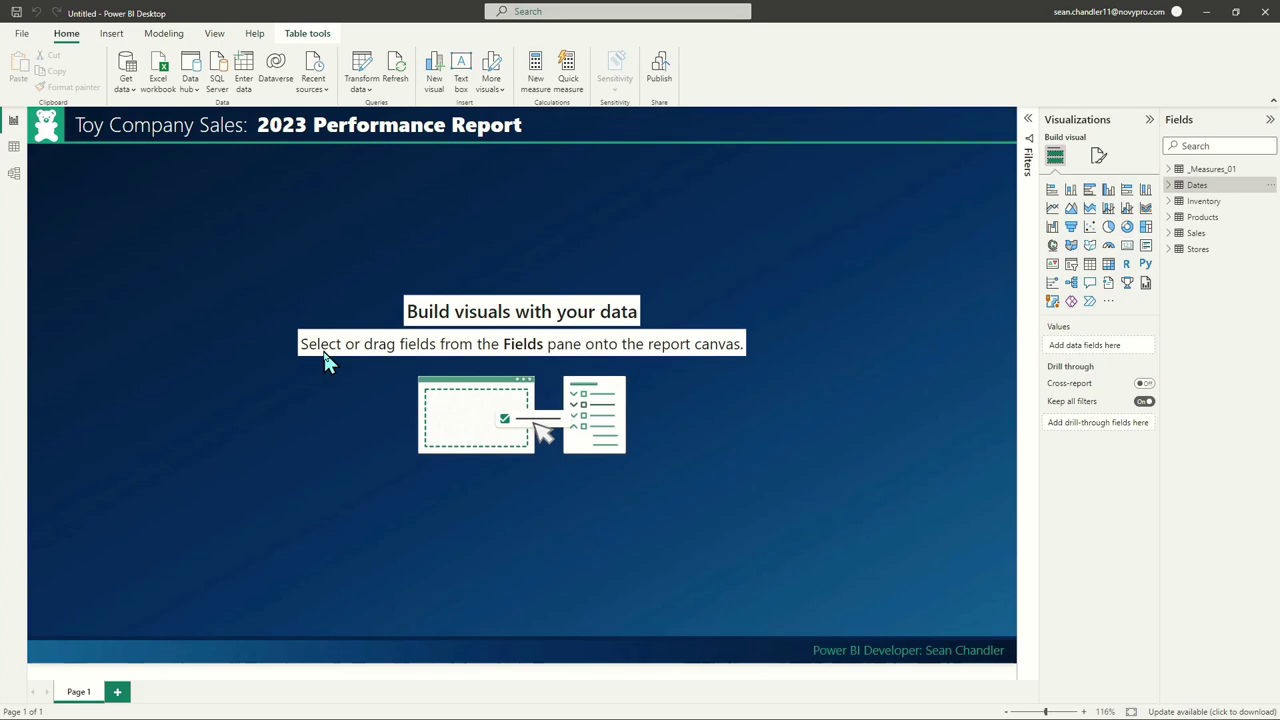
Add a measure to the _Measures_01 table with the formula Revenue = sum(Sales[Total_Revenue])
{"action": "left_click", "coordinate": [1168, 171]}
{"action": "right_click", "coordinate": [1217, 197]}
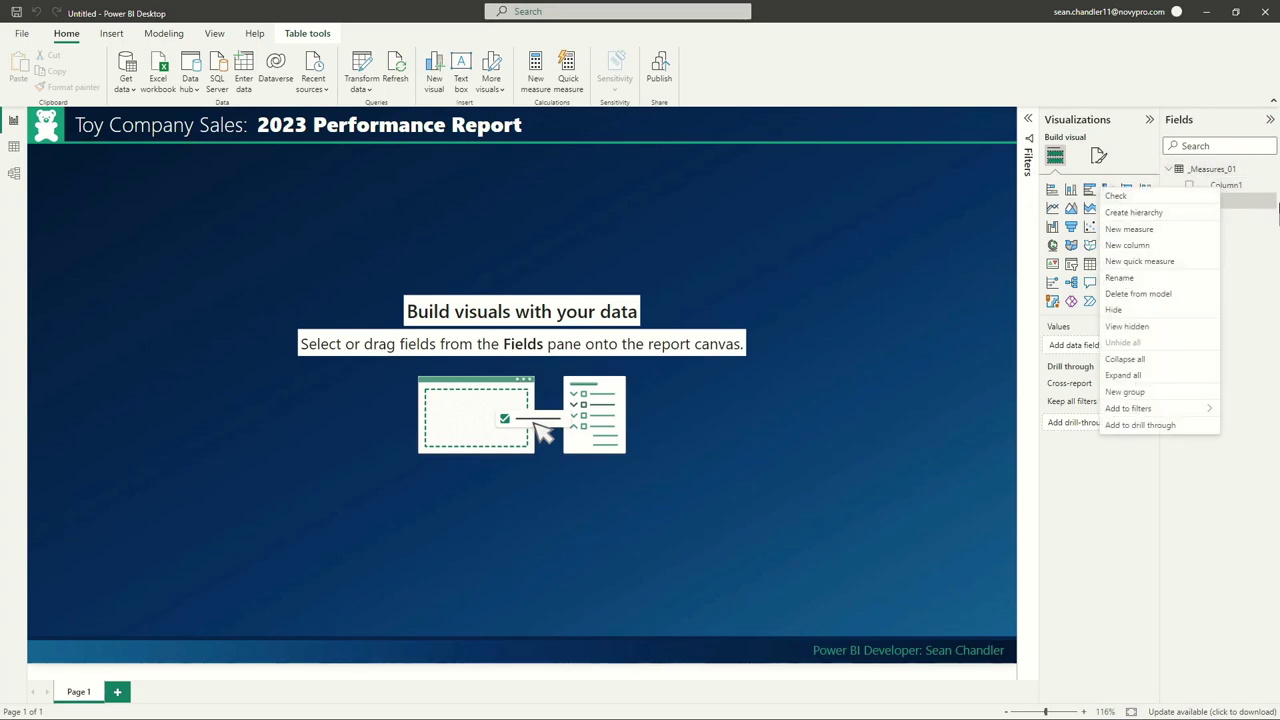
{"action": "left_click", "coordinate": [1158, 230]}
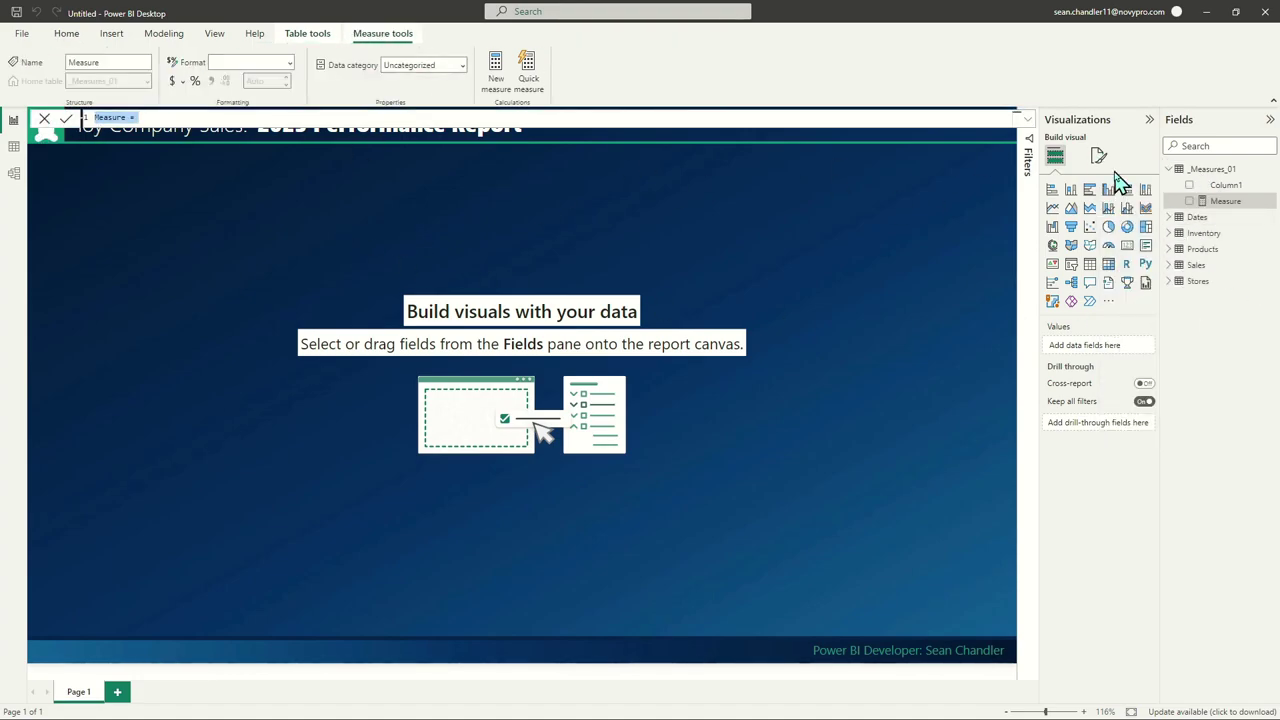
{"action": "type", "text": "Revenue = sum(rev"}
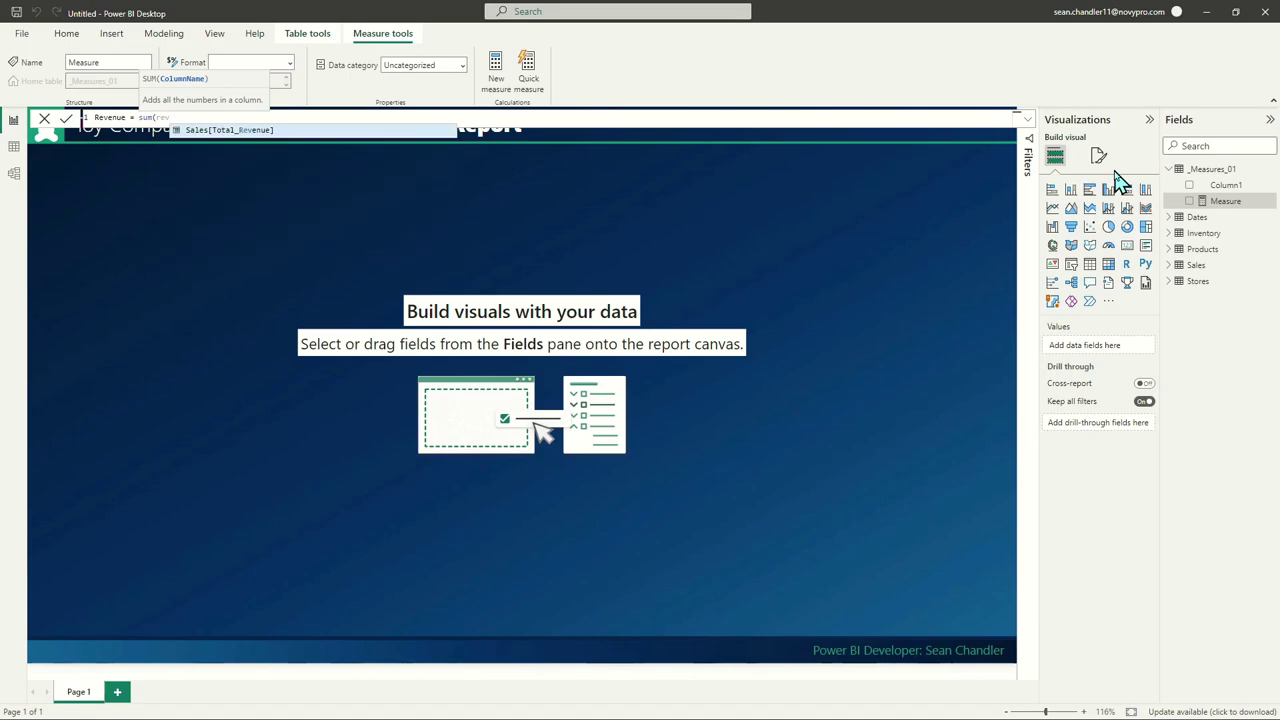
{"action": "key", "text": "Tab"}
{"action": "type", "text": ")"}
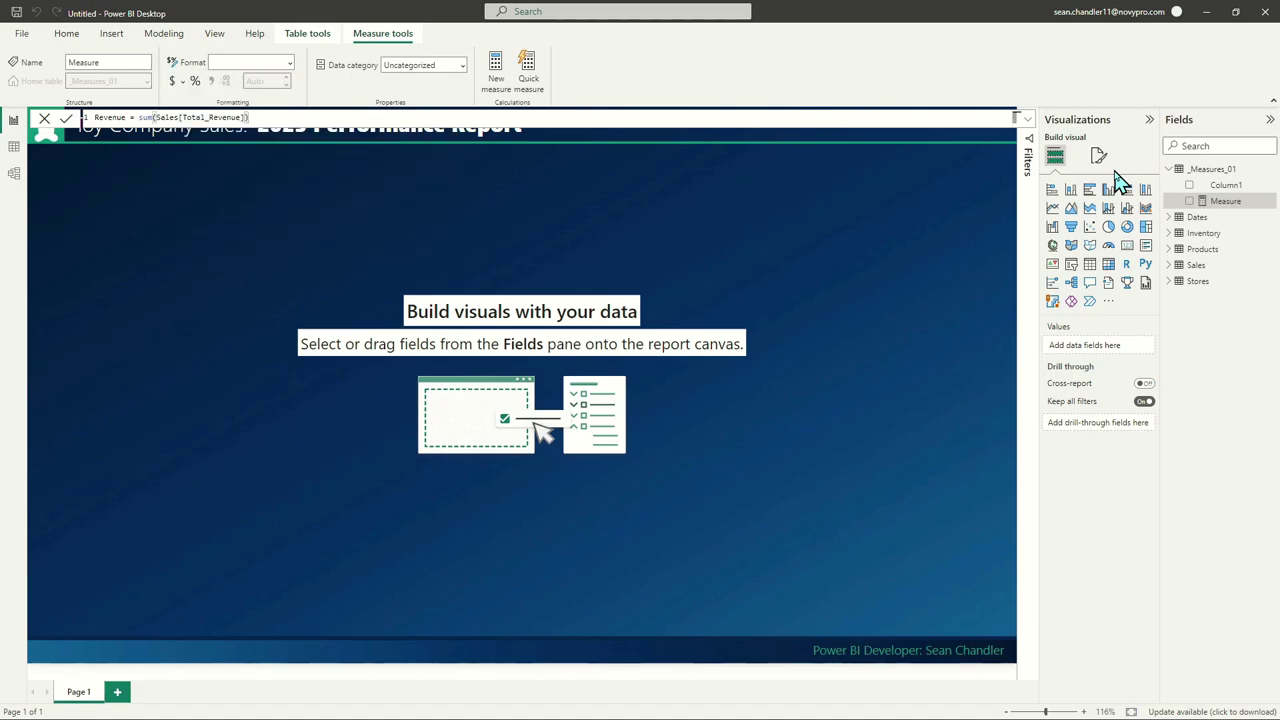
{"action": "key", "text": "Return"}
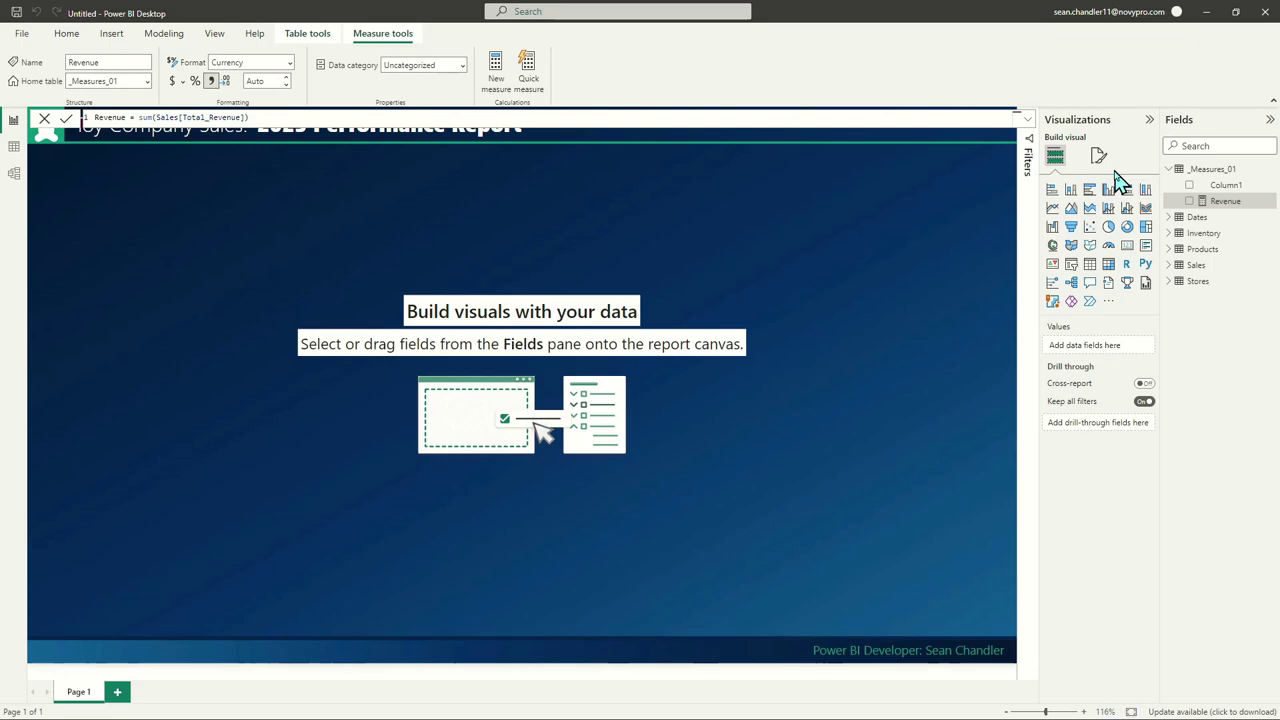
Hide Column1 in the _Measures_01 table
{"action": "right_click", "coordinate": [1225, 188]}
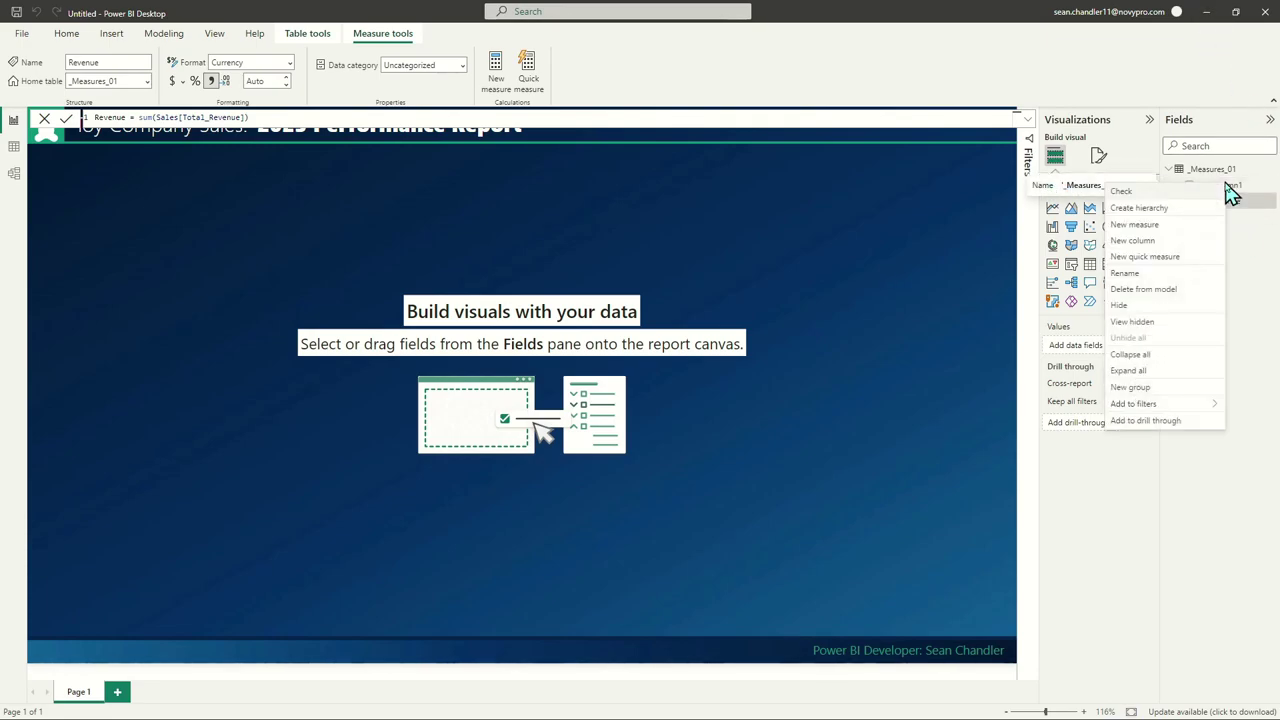
{"action": "left_click", "coordinate": [872, 248]}
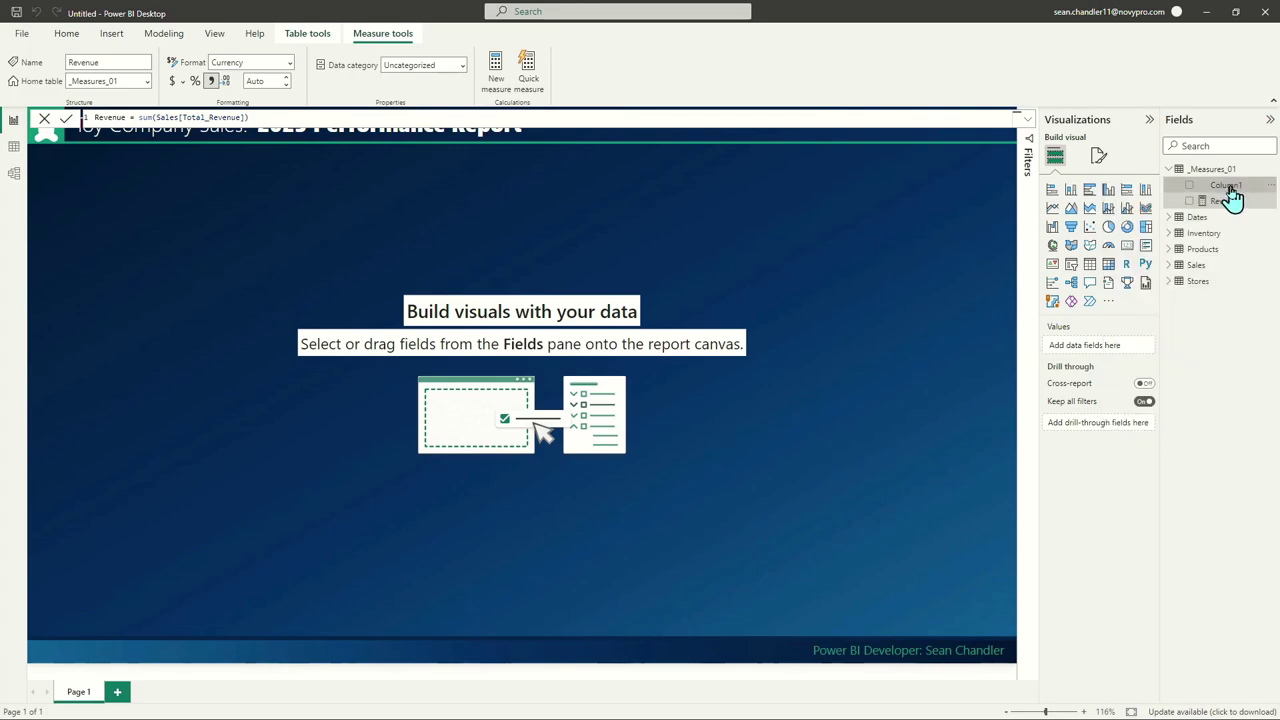
{"action": "right_click", "coordinate": [1232, 197]}
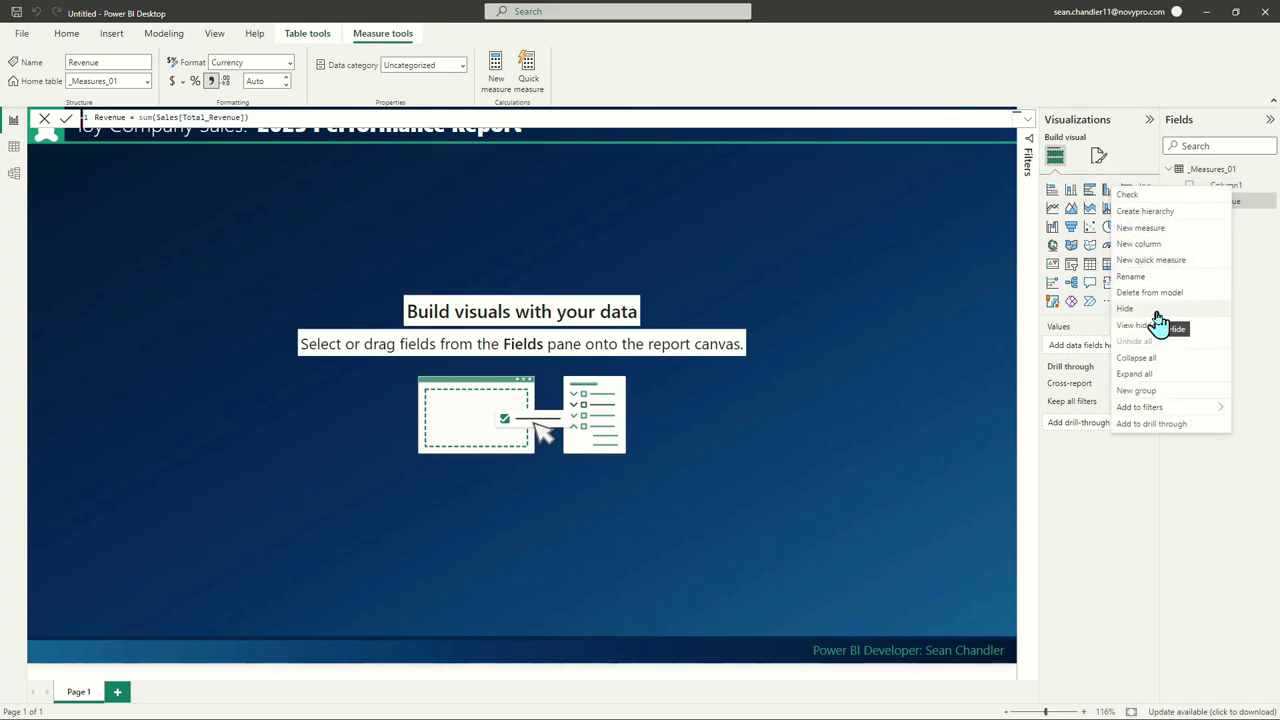
{"action": "left_click", "coordinate": [1157, 325]}
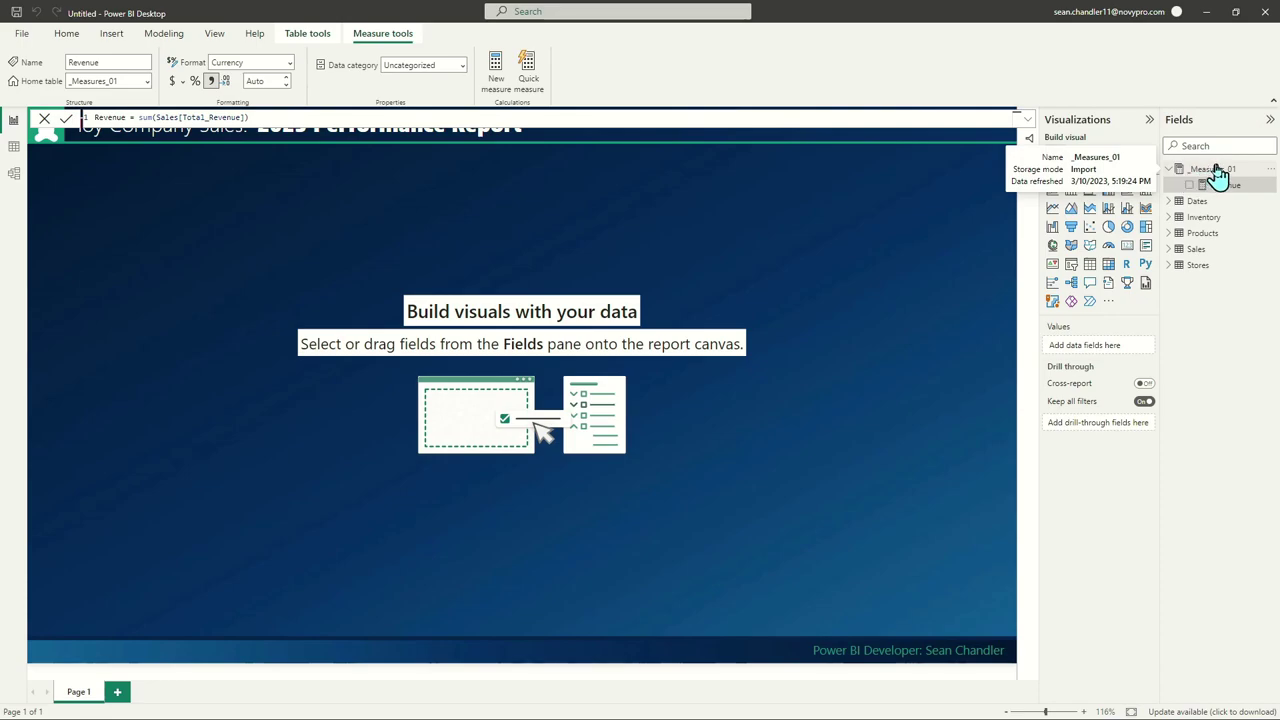
Create a second empty table named _Measures_02 and load it into the model
{"action": "left_click", "coordinate": [323, 145]}
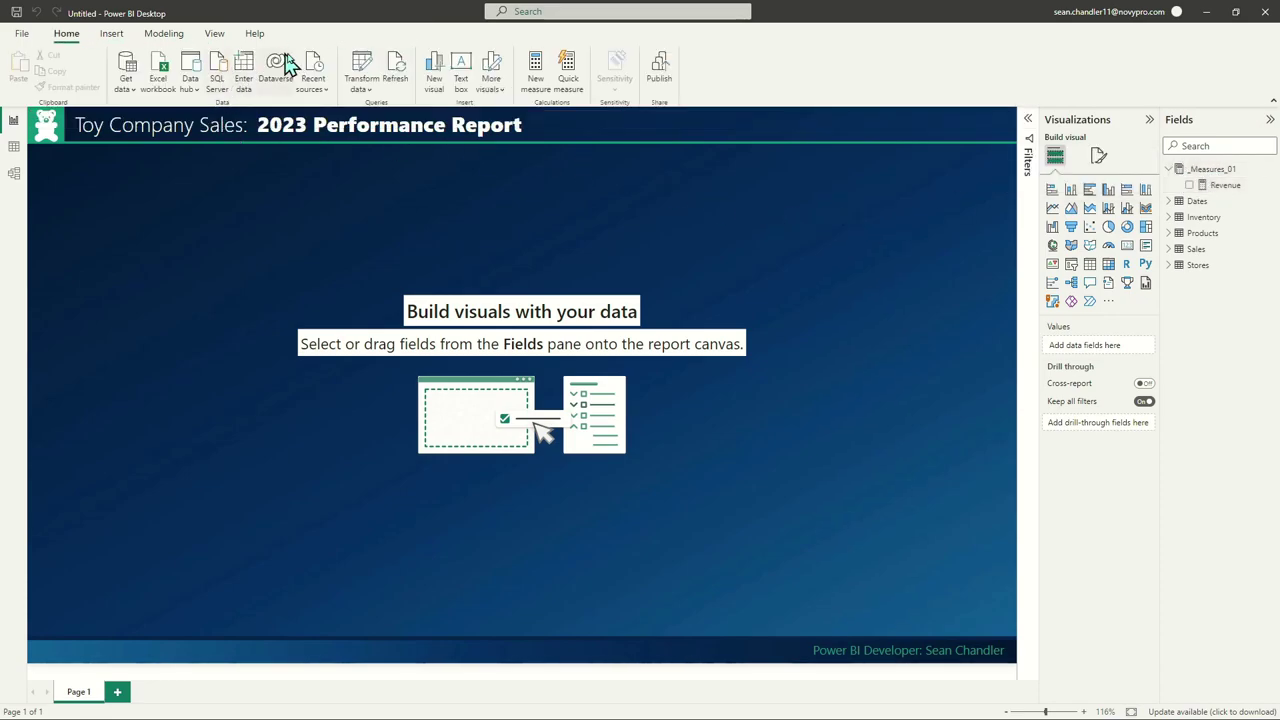
{"action": "left_click", "coordinate": [245, 72]}
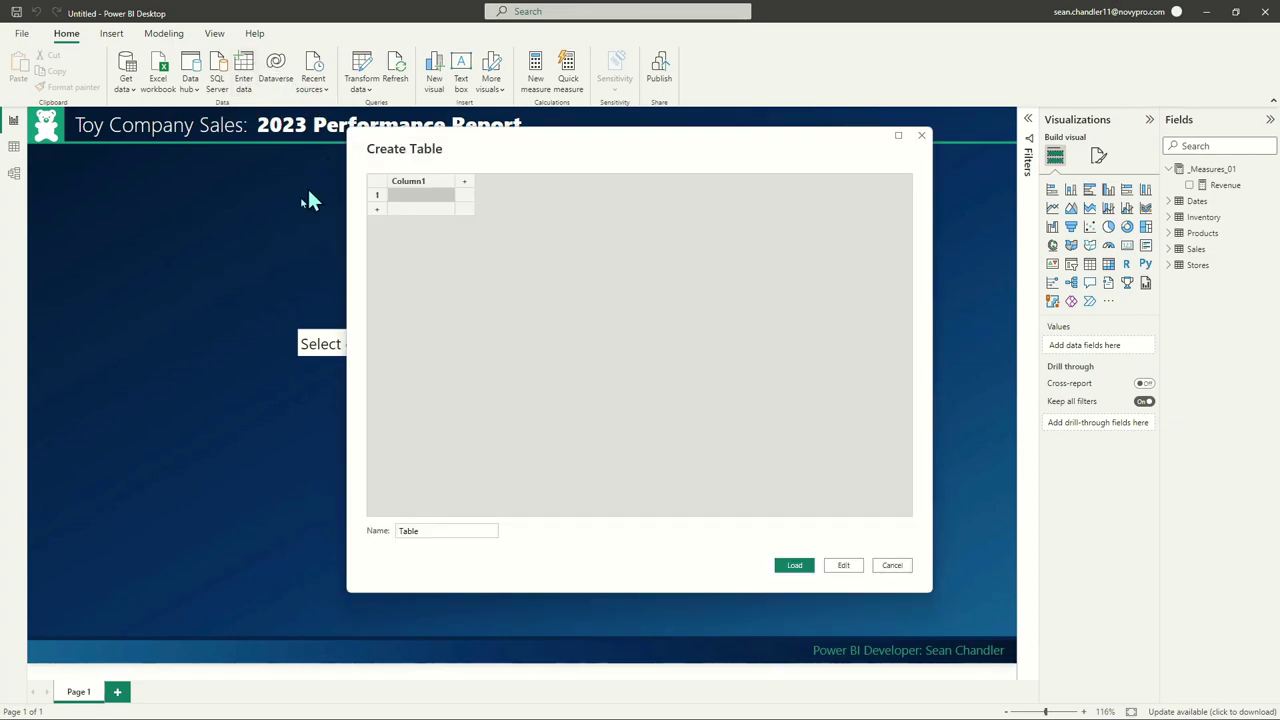
{"action": "double_click", "coordinate": [430, 183]}
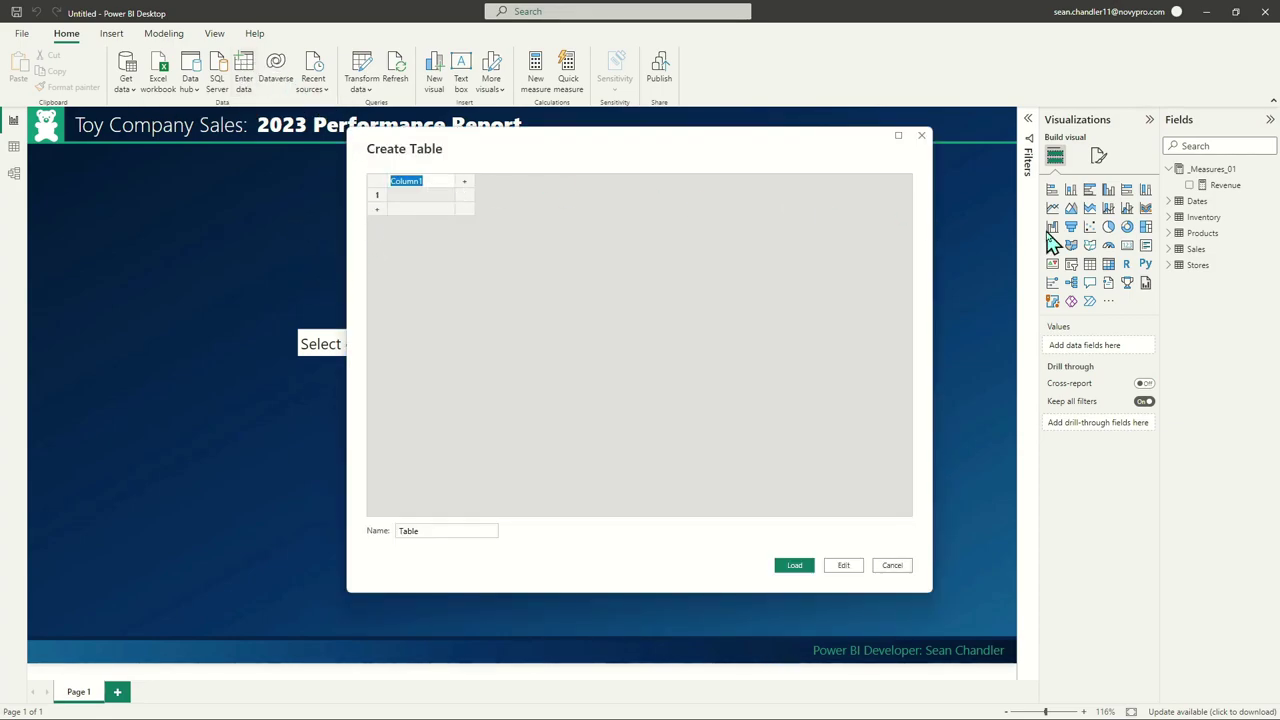
{"action": "left_click", "coordinate": [460, 531]}
{"action": "double_click", "coordinate": [493, 530]}
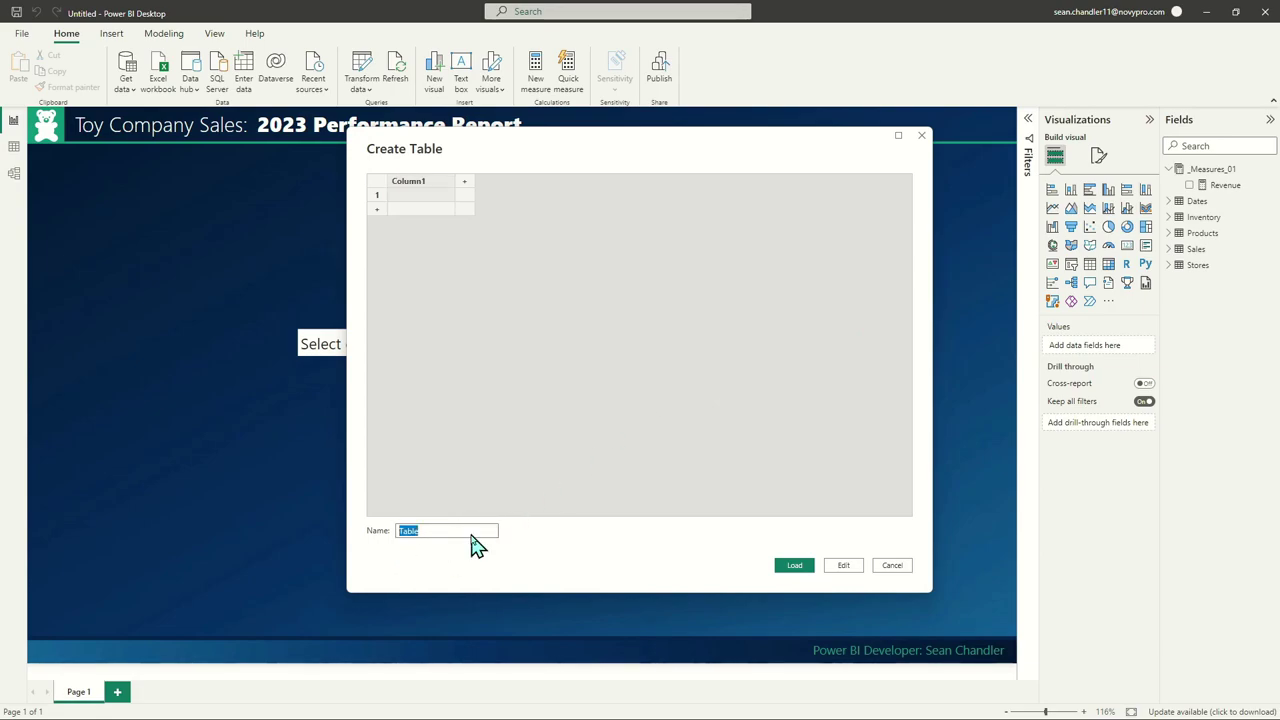
{"action": "key", "text": "BackSpace"}
{"action": "key", "text": "BackSpace"}
{"action": "key", "text": "BackSpace"}
{"action": "key", "text": "BackSpace"}
{"action": "key", "text": "BackSpace"}
{"action": "key", "text": "BackSpace"}
{"action": "key", "text": "BackSpace"}
{"action": "type", "text": "asures_02"}
{"action": "key", "text": "Return"}
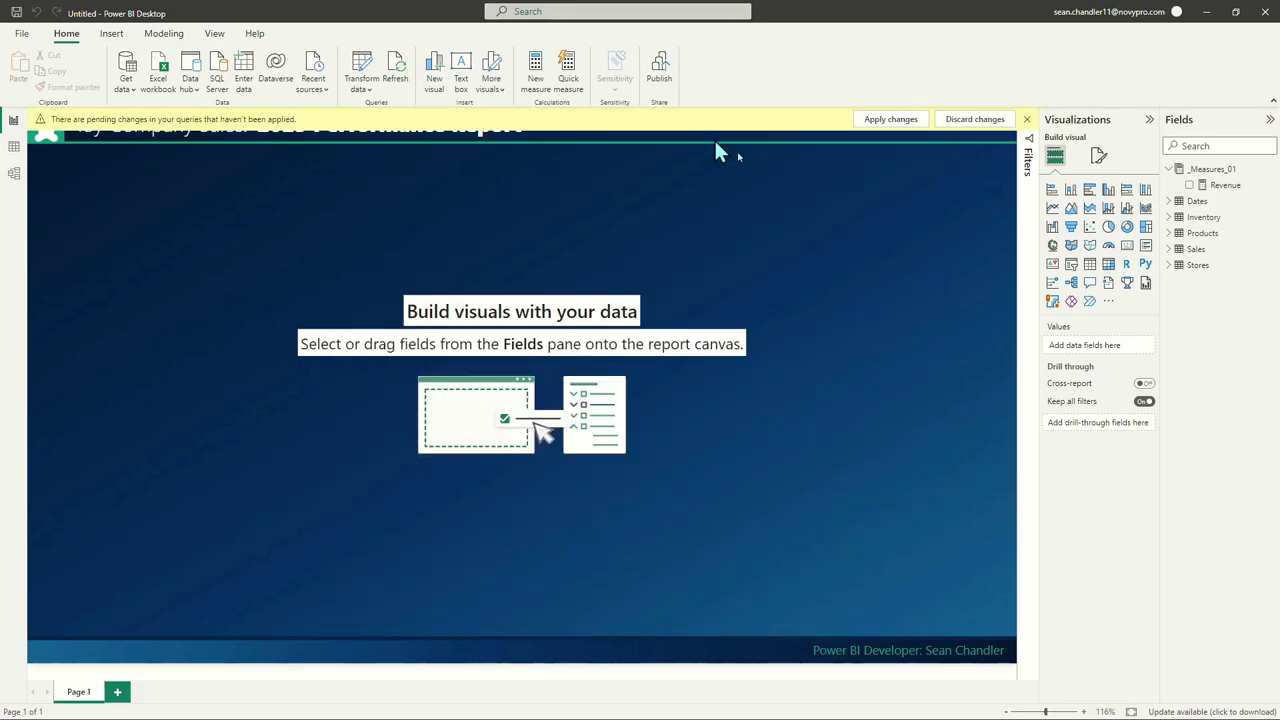
In the _Measures_02 table, add the measure Cost = Sum(Sales[Total_Cost]) and hide Column1
{"action": "left_click", "coordinate": [1180, 203]}
{"action": "right_click", "coordinate": [1237, 222]}
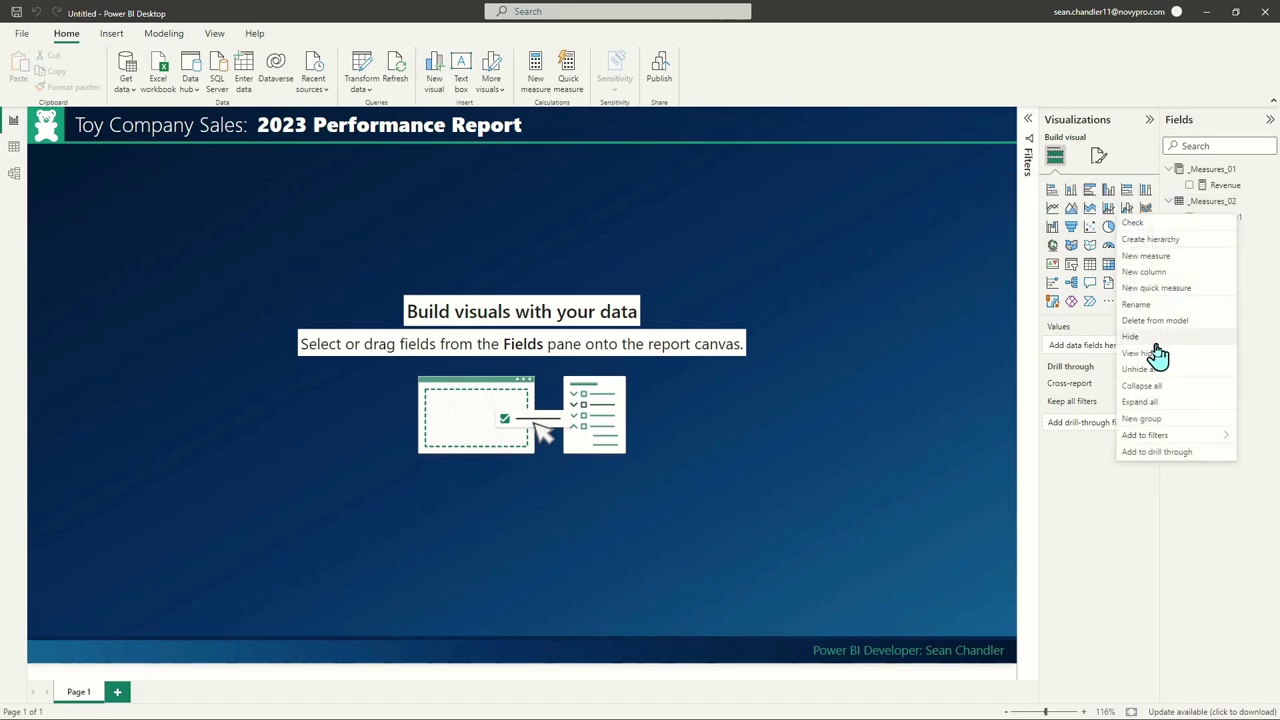
{"action": "left_click", "coordinate": [1170, 262]}
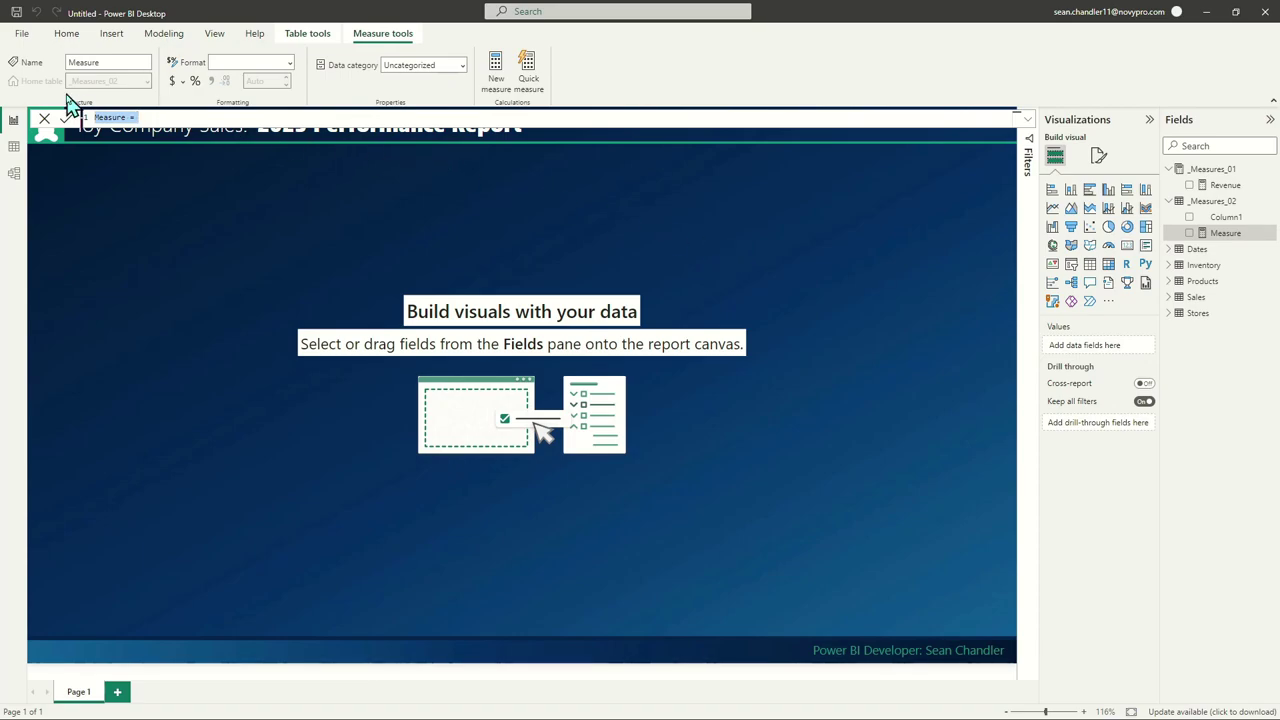
{"action": "type", "text": "t"}
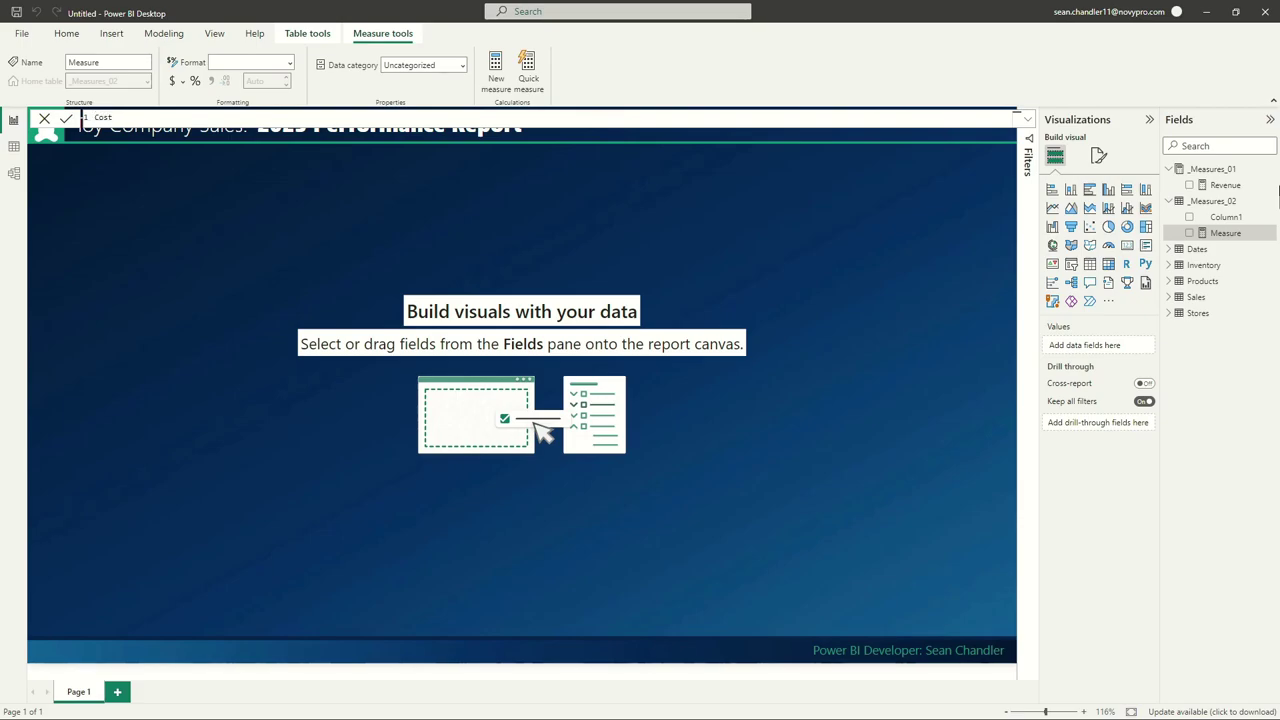
{"action": "type", "text": "ost = Sum(c"}
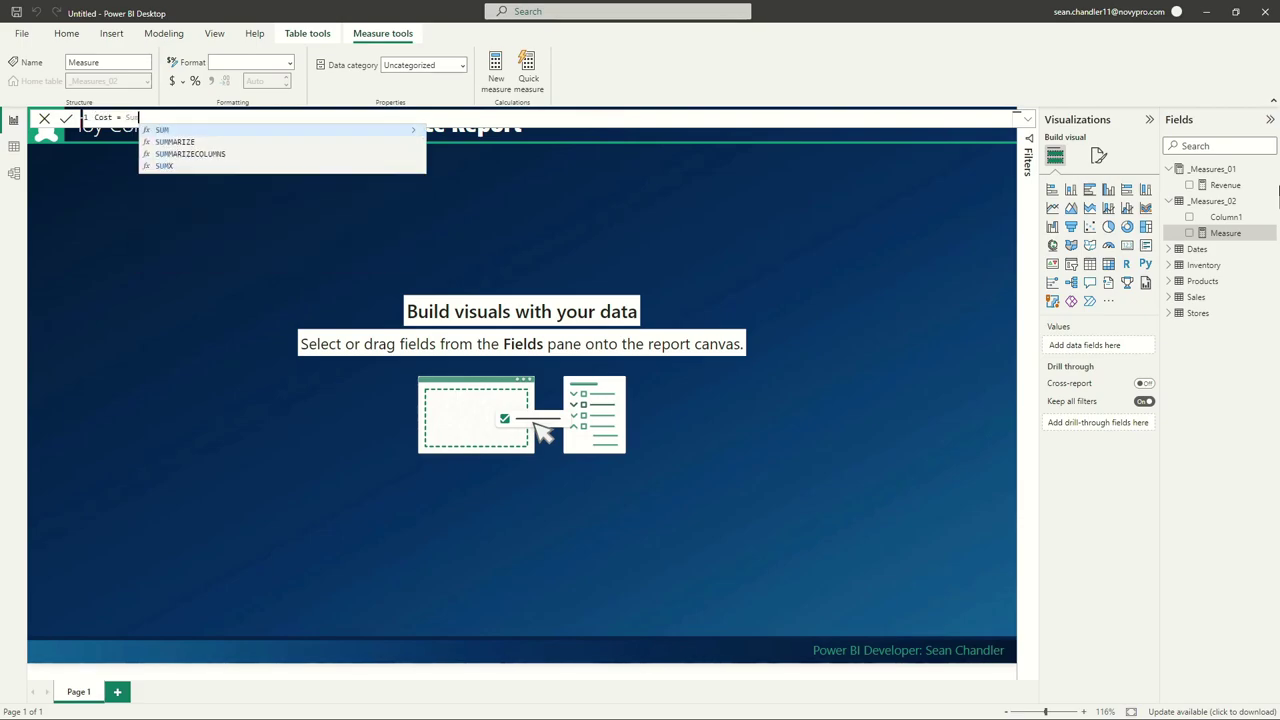
{"action": "key", "text": "Down"}
{"action": "key", "text": "Down"}
{"action": "key", "text": "Down"}
{"action": "key", "text": "Tab"}
{"action": "type", "text": ")"}
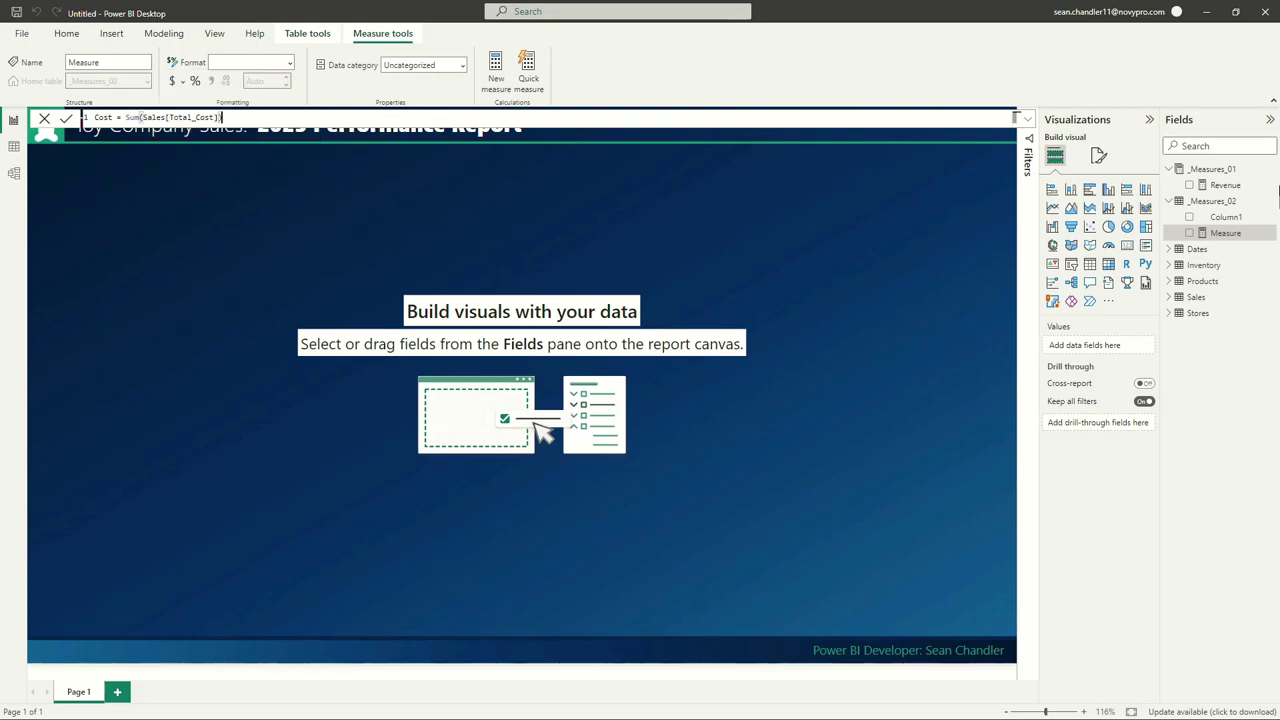
{"action": "key", "text": "Return"}
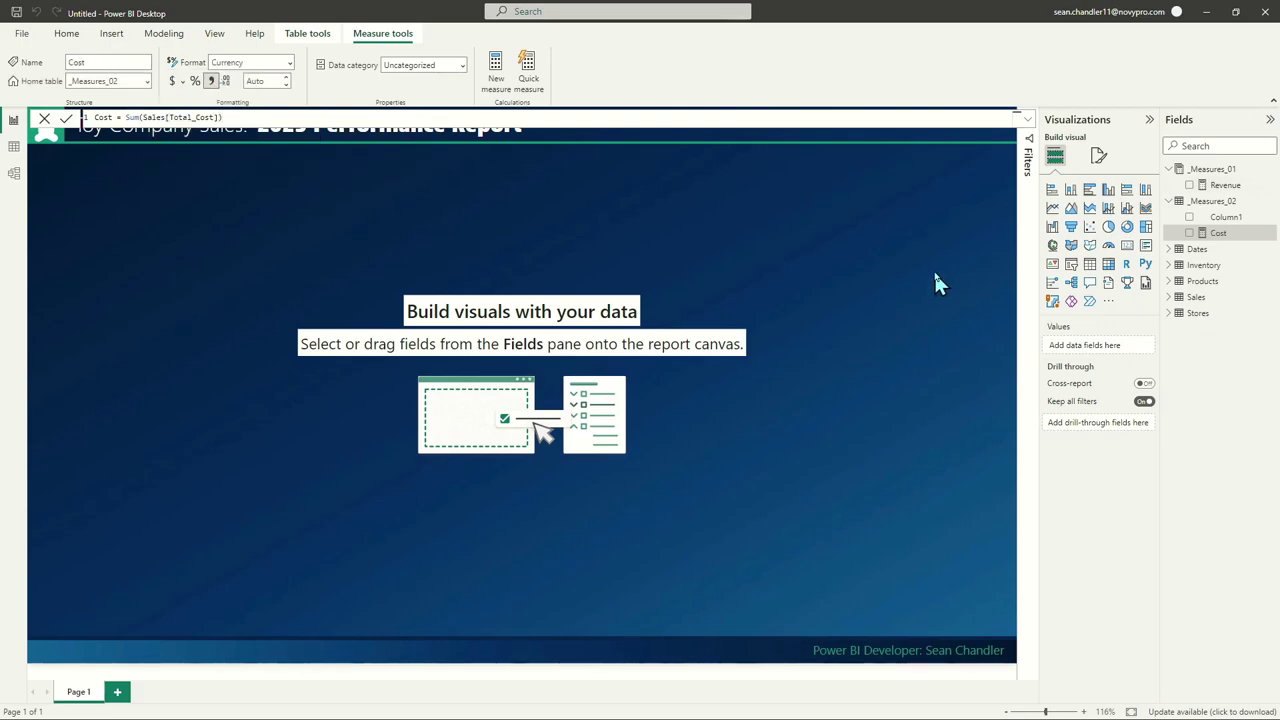
{"action": "right_click", "coordinate": [1236, 232]}
{"action": "left_click", "coordinate": [1173, 345]}
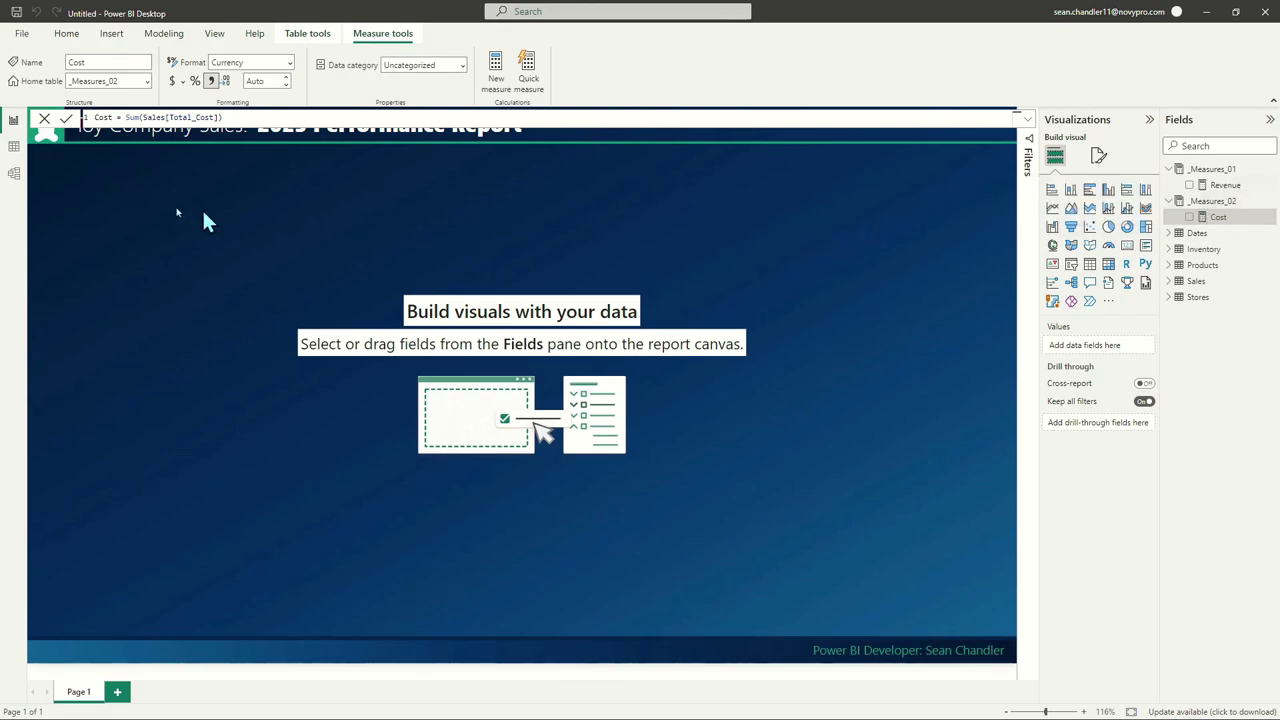
Create a third empty table named _Measures_03 and load it into the model
{"action": "left_click", "coordinate": [68, 34]}
{"action": "left_click", "coordinate": [245, 80]}
{"action": "left_click", "coordinate": [463, 528]}
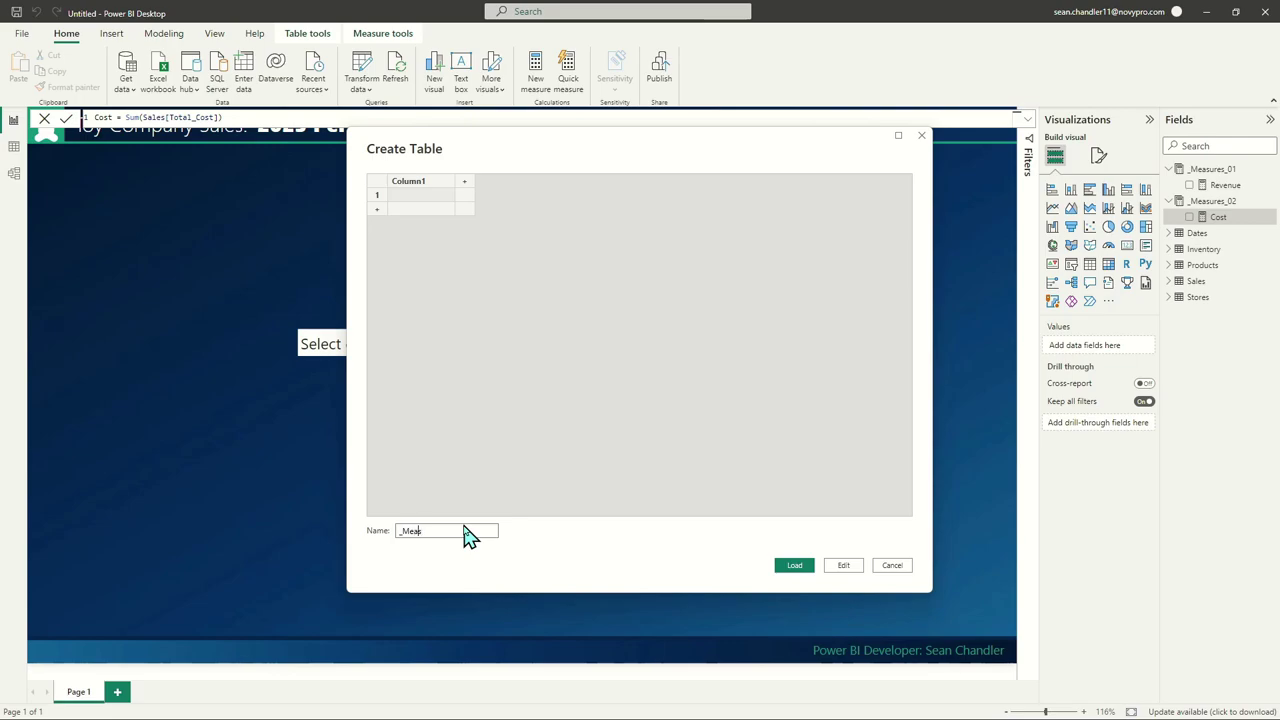
{"action": "left_click", "coordinate": [798, 566]}
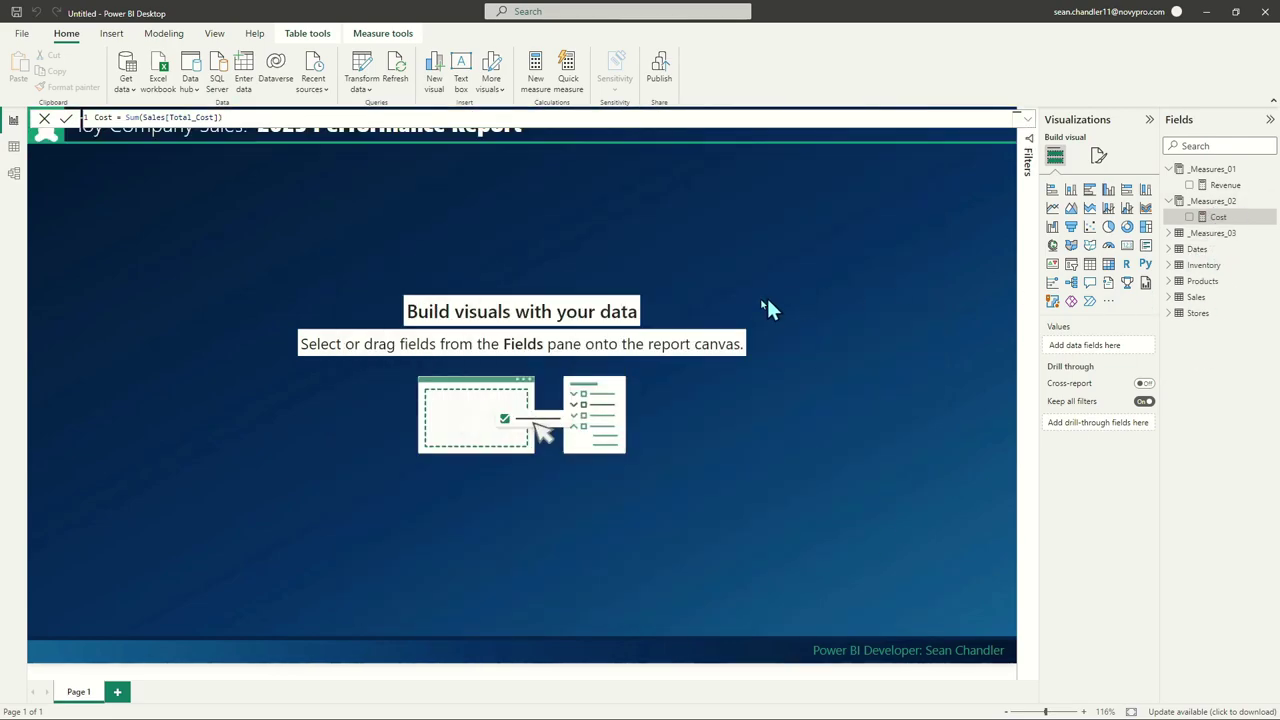
Add a measure to the _Measures_03 table with the formula Placeholder = BLANK()
{"action": "left_click", "coordinate": [1178, 234]}
{"action": "right_click", "coordinate": [1226, 251]}
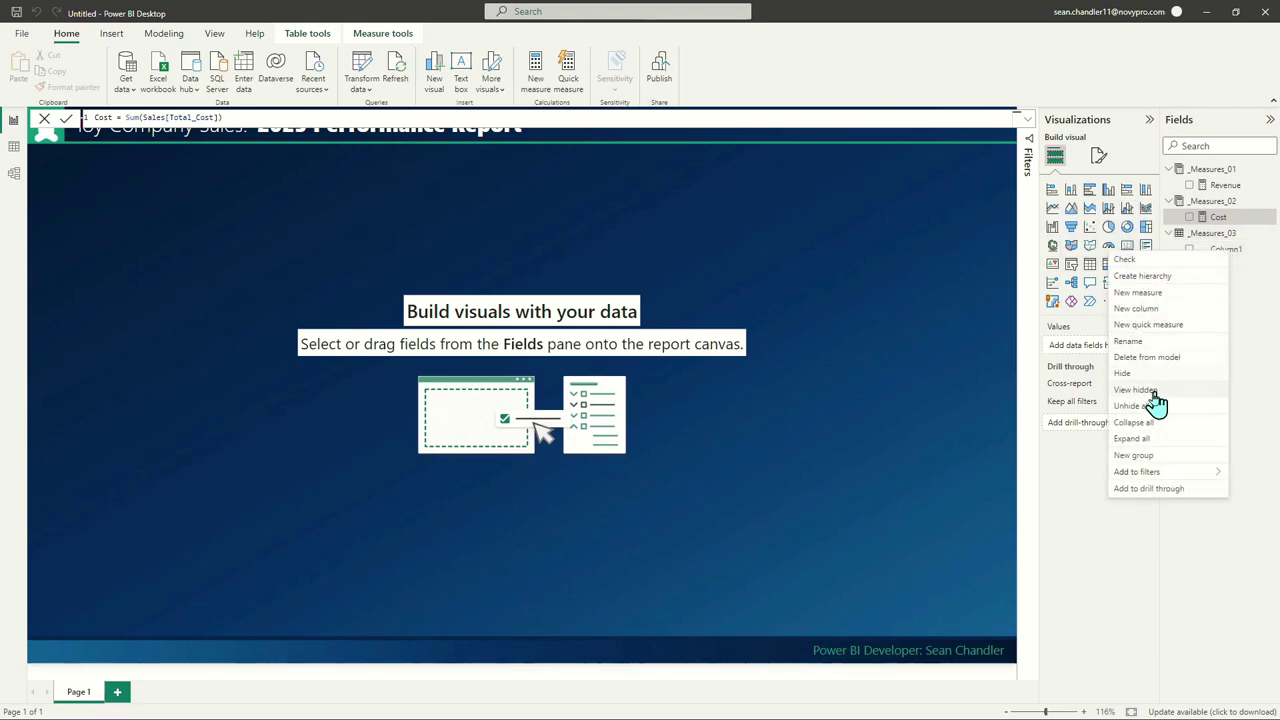
{"action": "left_click", "coordinate": [1150, 292]}
{"action": "type", "text": "Pro"}
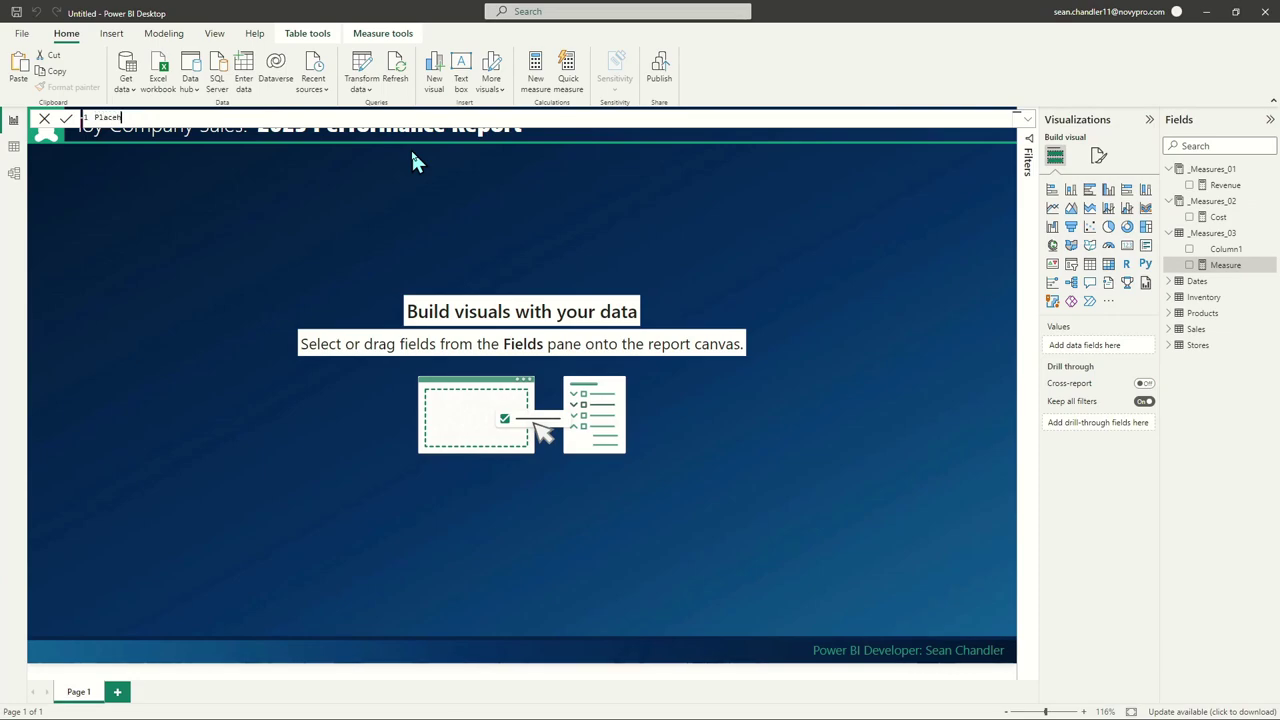
{"action": "type", "text": "ceholder ="}
{"action": "type", "text": "\"\""}
{"action": "key", "text": "BackSpace"}
{"action": "key", "text": "BackSpace"}
{"action": "type", "text": "BLA"}
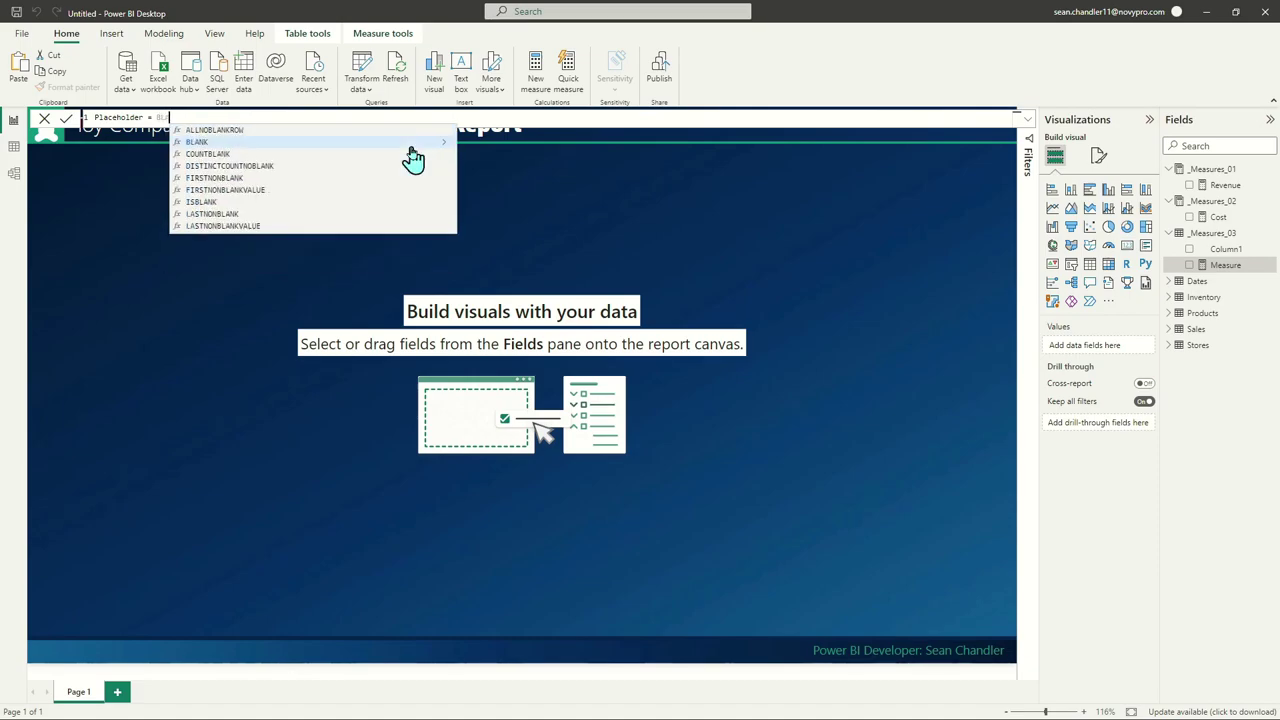
{"action": "key", "text": "Tab"}
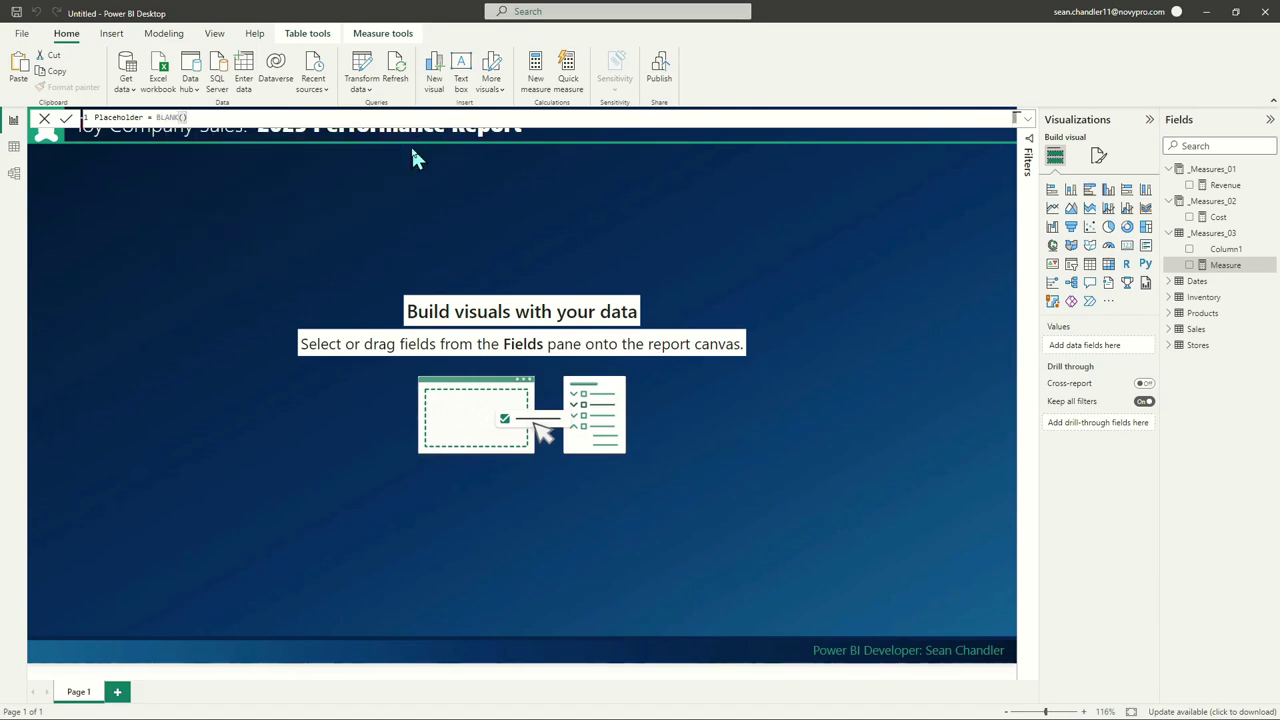
{"action": "key", "text": "Return"}
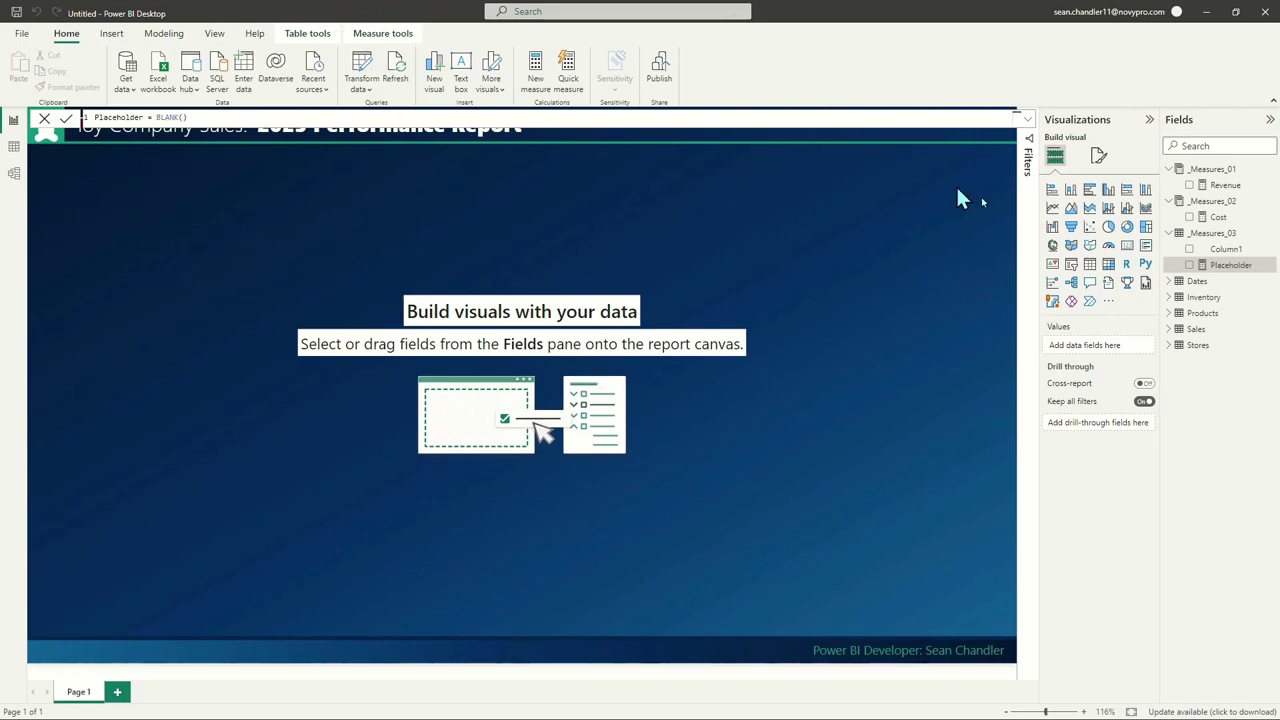
Hide Column1 in the _Measures_03 table and add the measure Placeholder 2 = Blank() to the _Measures_02 table
{"action": "right_click", "coordinate": [1240, 258]}
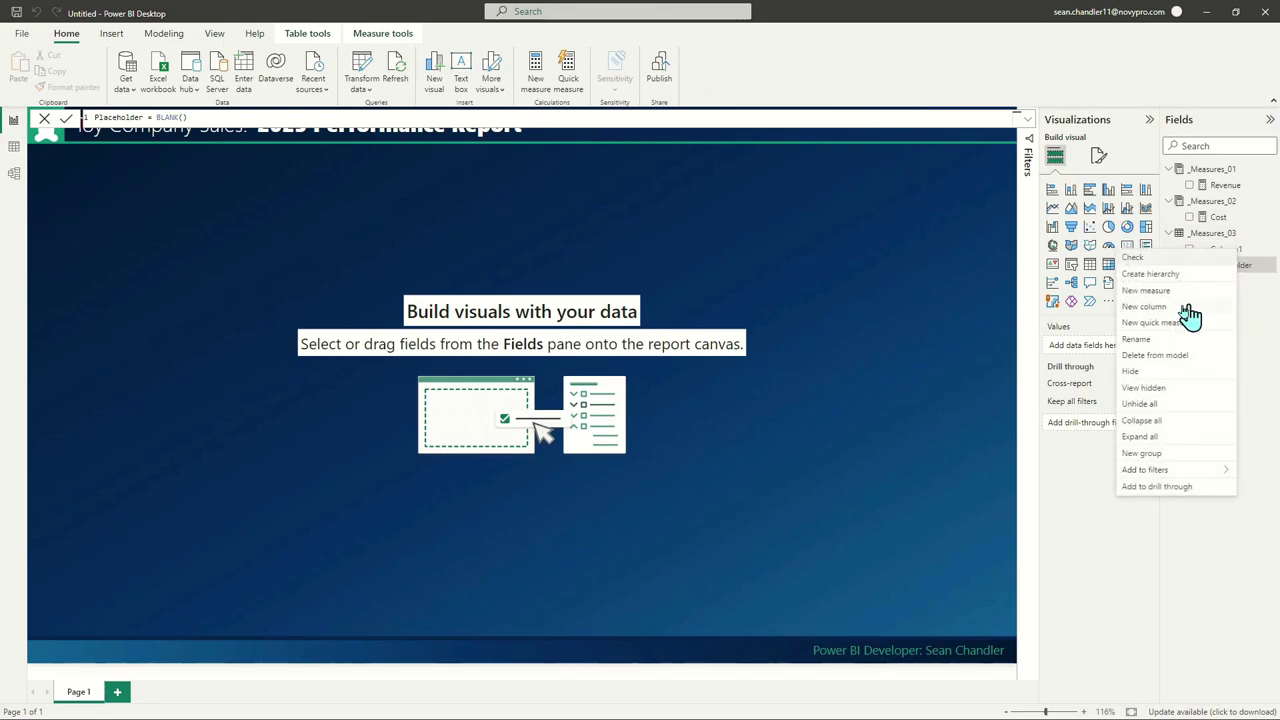
{"action": "left_click", "coordinate": [1155, 384]}
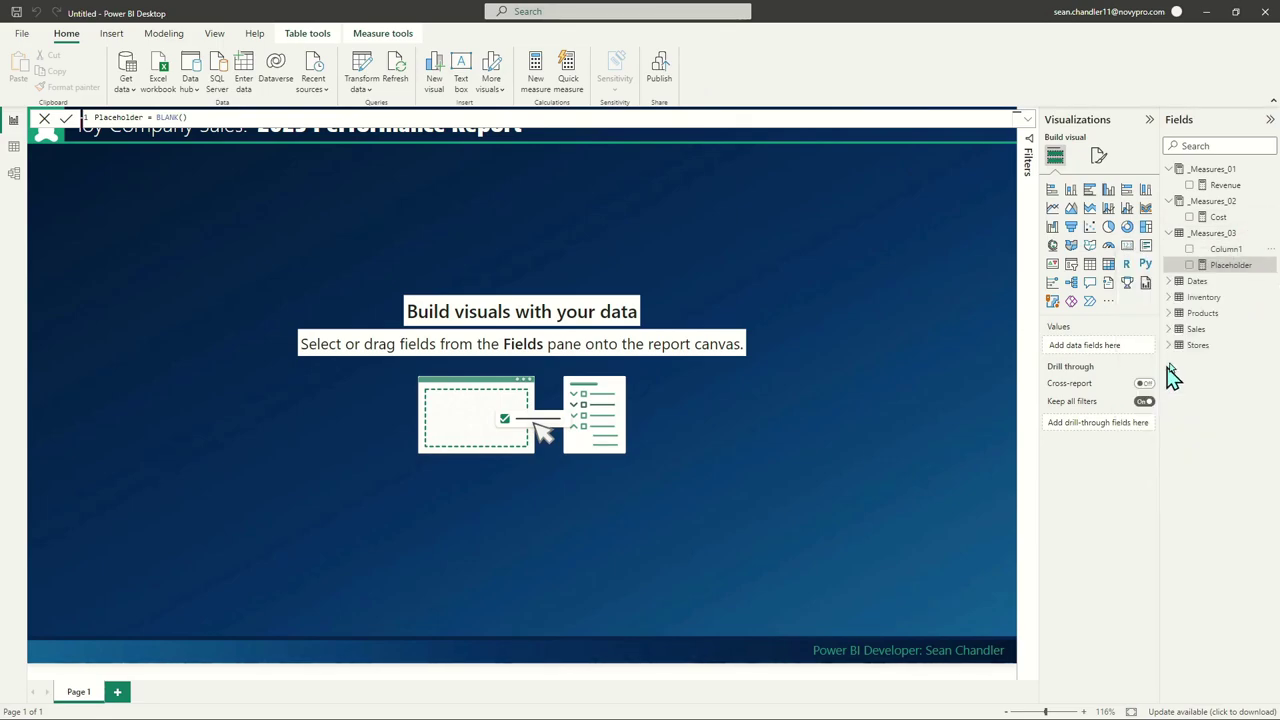
{"action": "right_click", "coordinate": [1228, 232]}
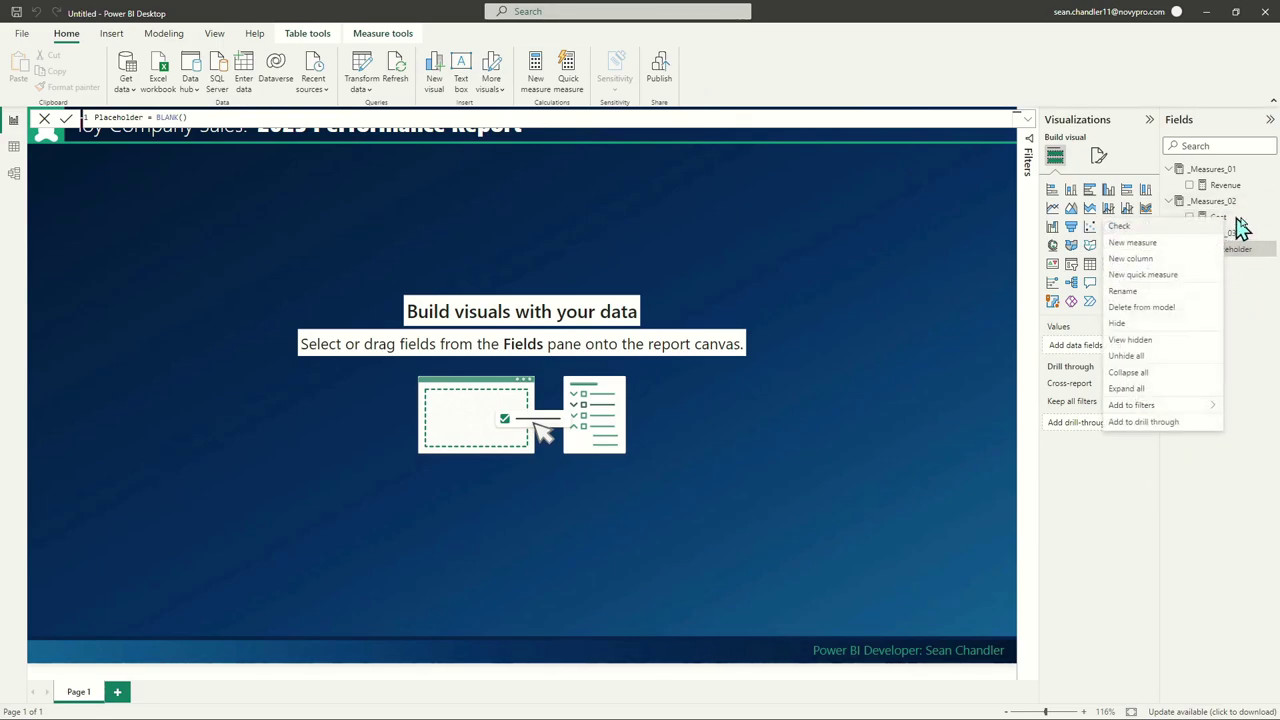
{"action": "left_click", "coordinate": [1153, 243]}
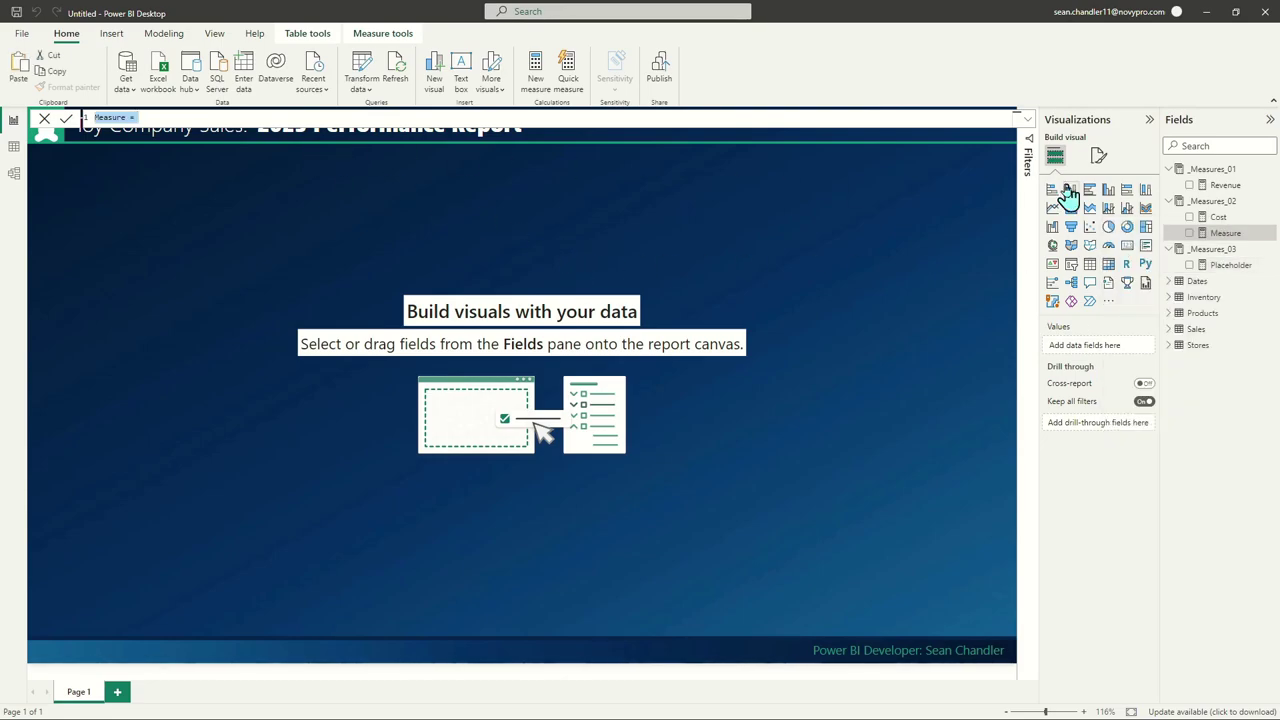
{"action": "type", "text": "Plac"}
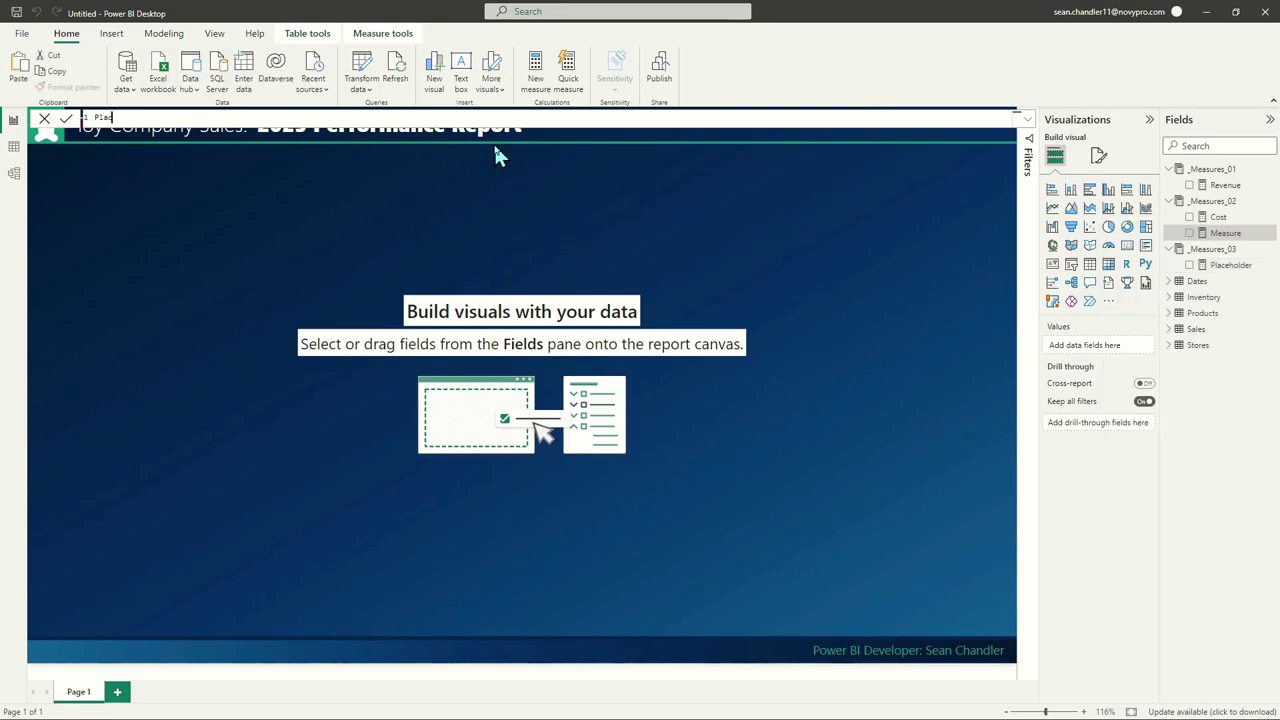
{"action": "type", "text": "eholder 2 = Blank()"}
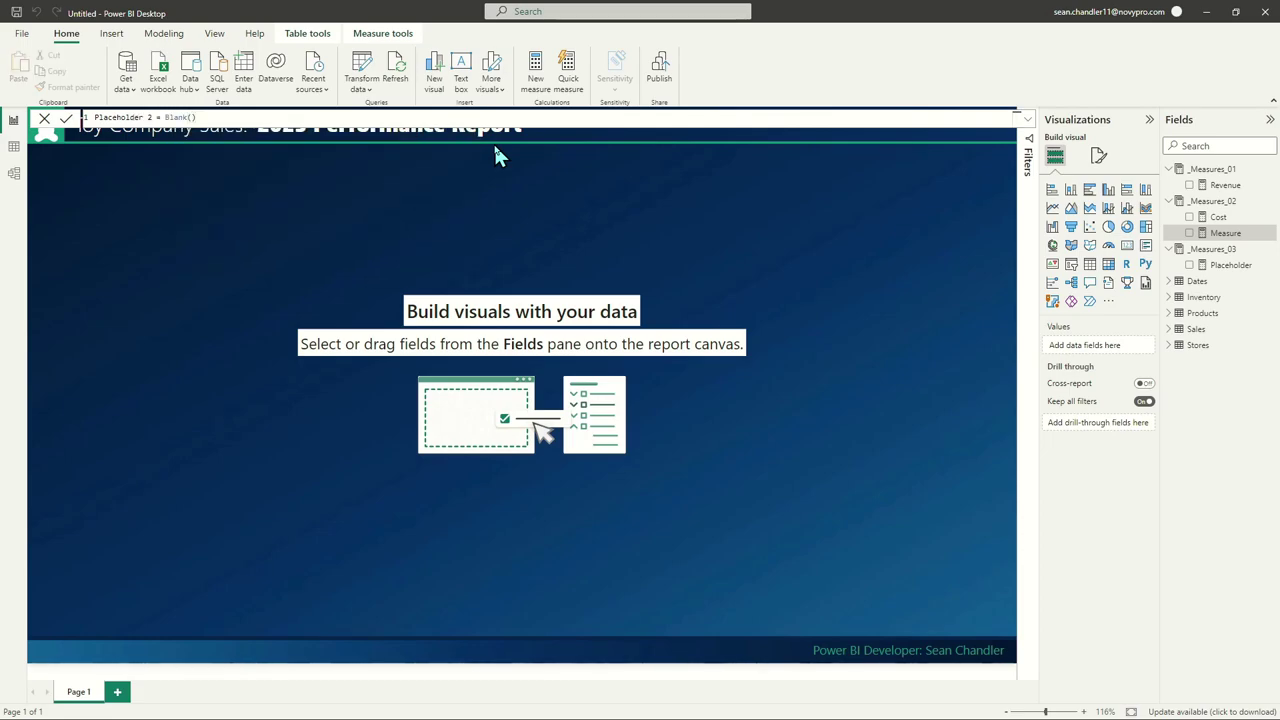
{"action": "key", "text": "Return"}
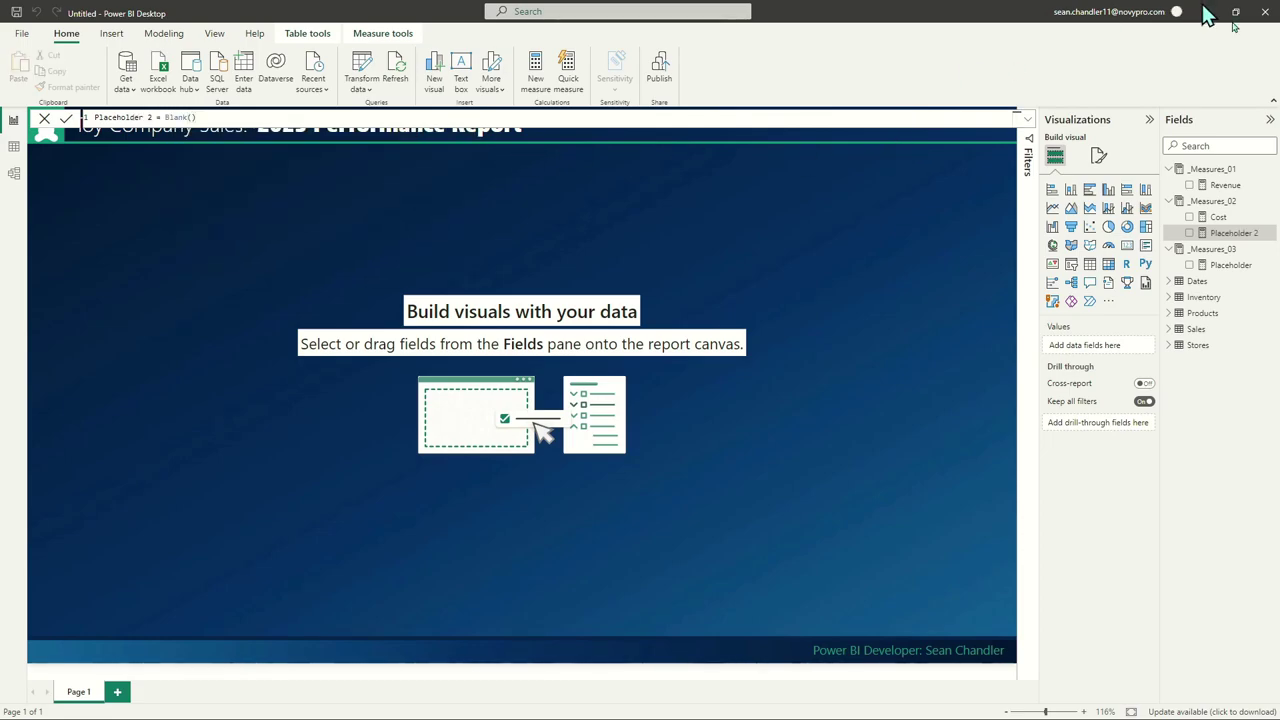
Move the Cost measure to the _Measures_01 home table
{"action": "left_click", "coordinate": [1215, 220]}
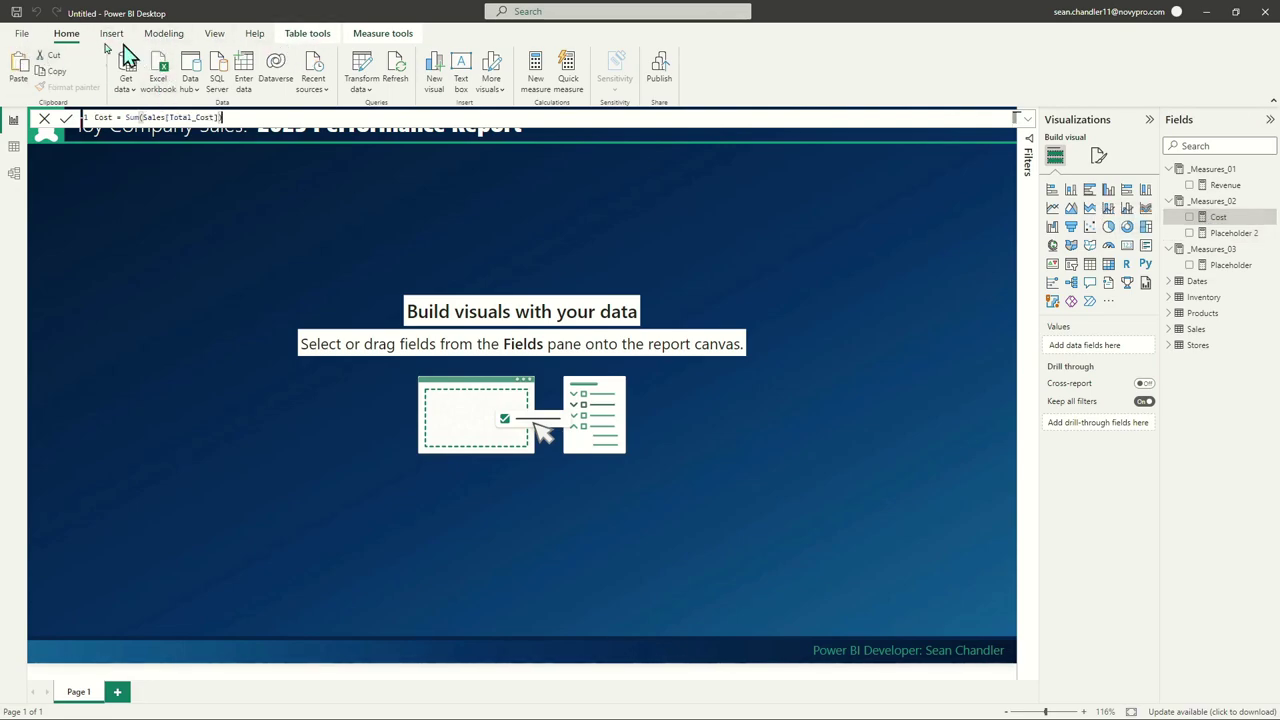
{"action": "left_click", "coordinate": [310, 34]}
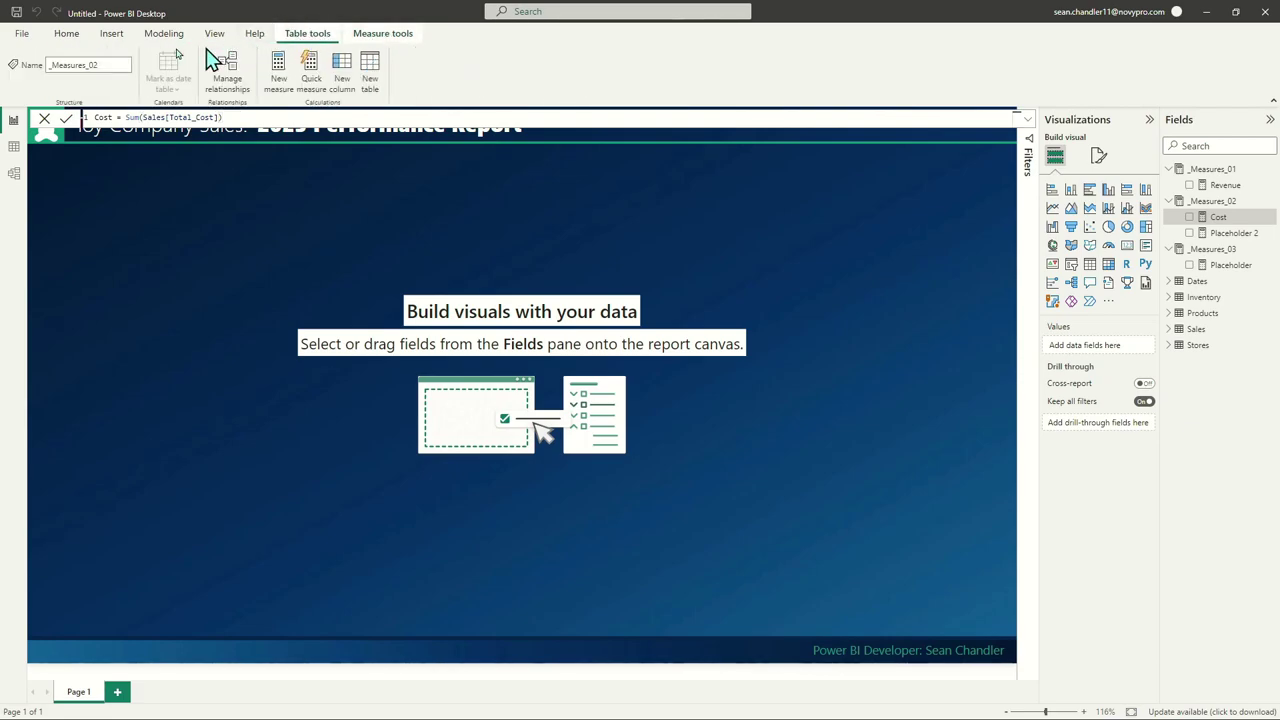
{"action": "left_click", "coordinate": [372, 36]}
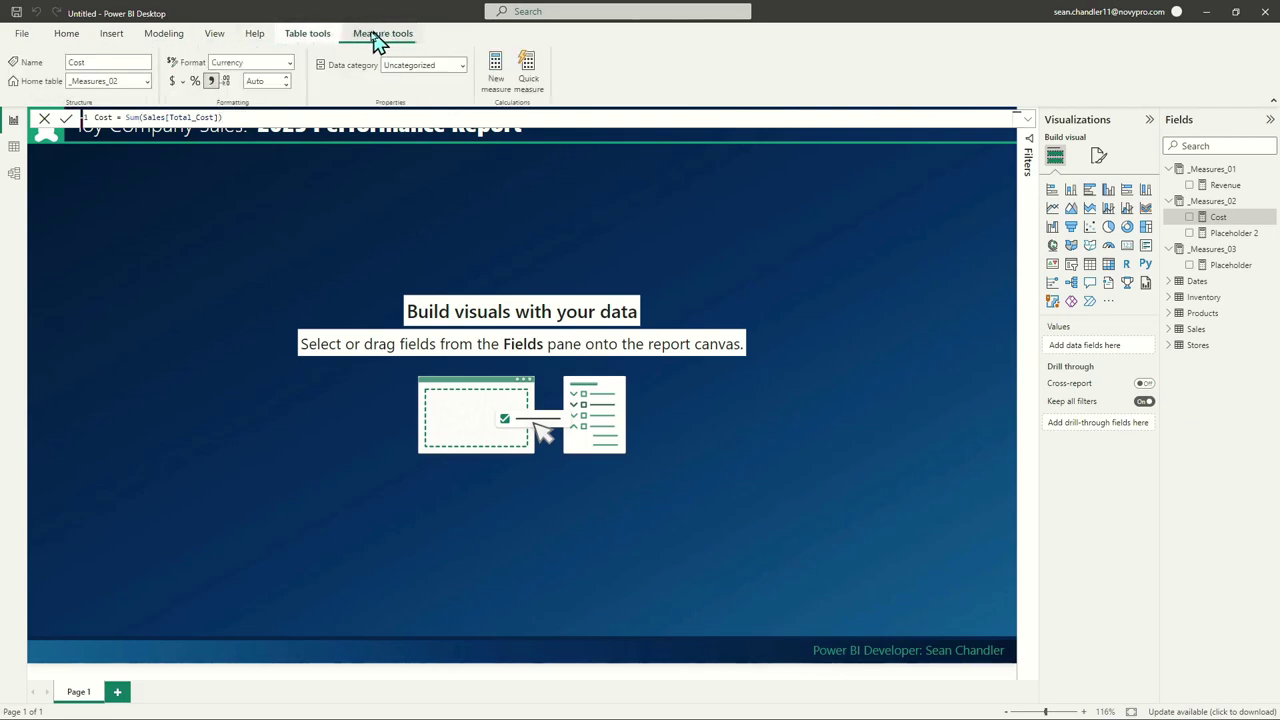
{"action": "left_click", "coordinate": [134, 81]}
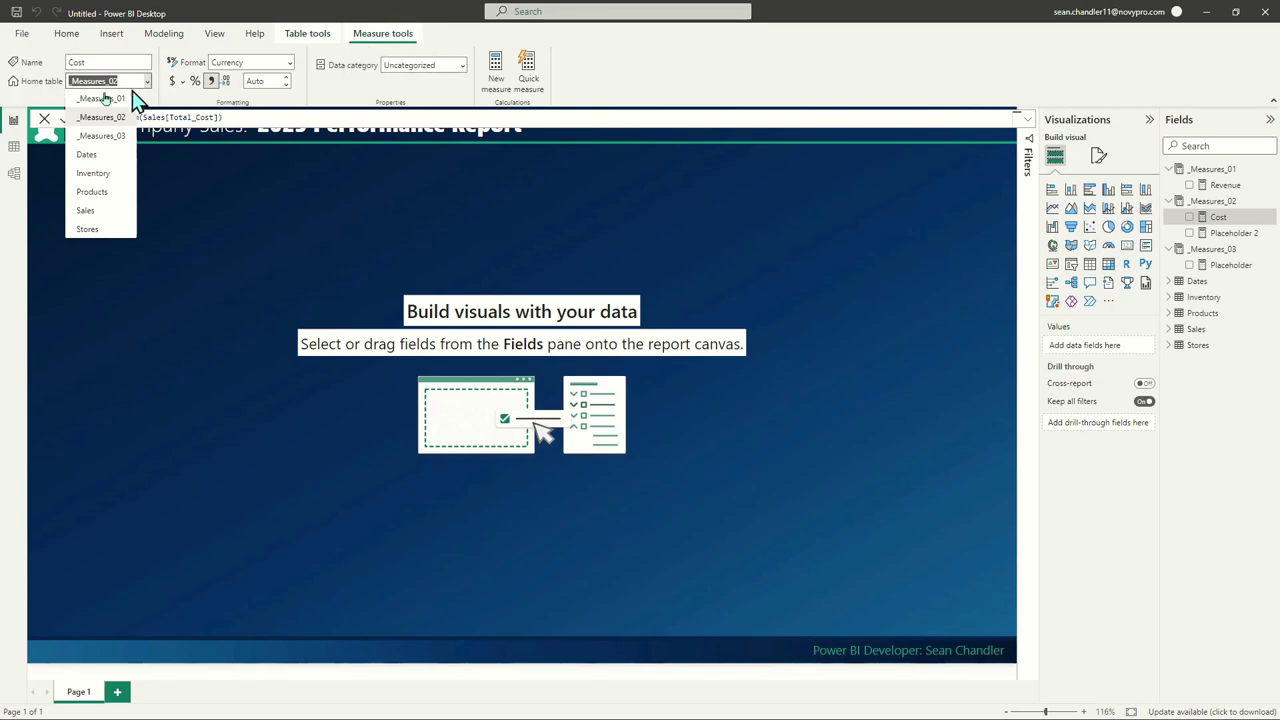
{"action": "left_click", "coordinate": [97, 99]}
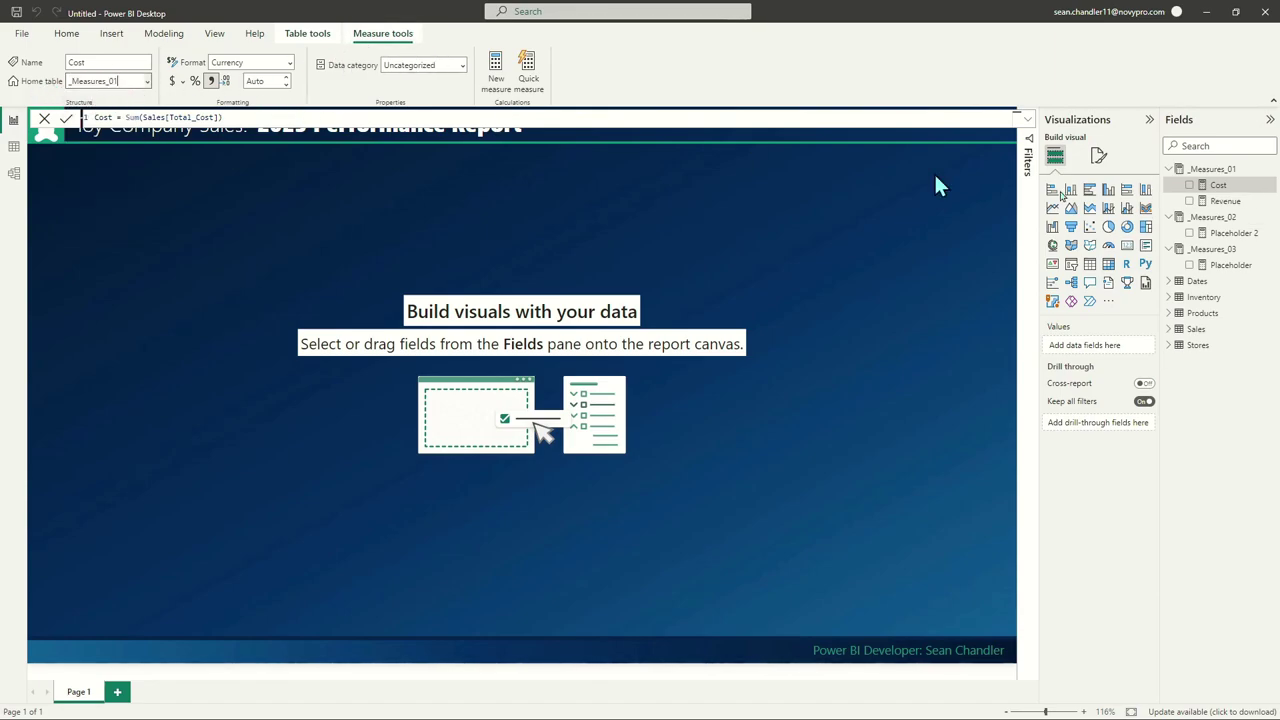
Add the measure Profit = Sum(Sales[Total_Profit]) to the _Measures_01 table
{"action": "right_click", "coordinate": [1224, 192]}
{"action": "left_click", "coordinate": [1180, 208]}
{"action": "type", "text": "Profit = "}
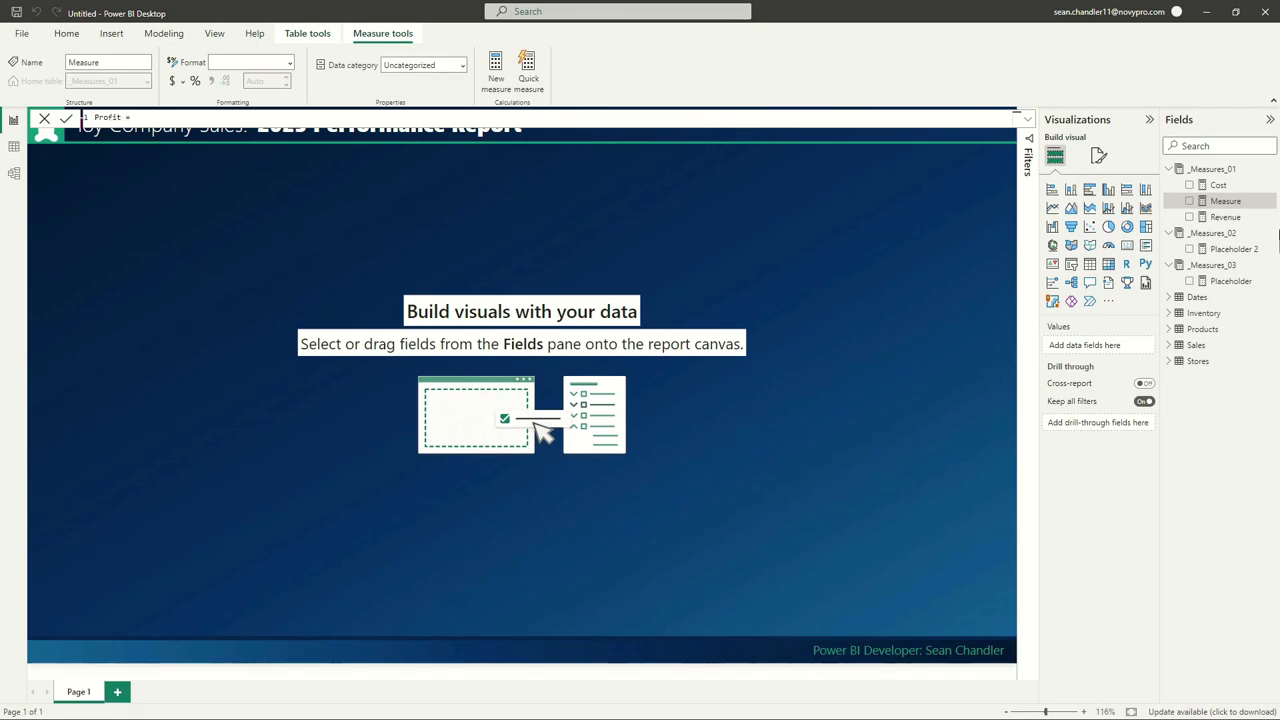
{"action": "type", "text": "Sum(Sales[Total_Profit])"}
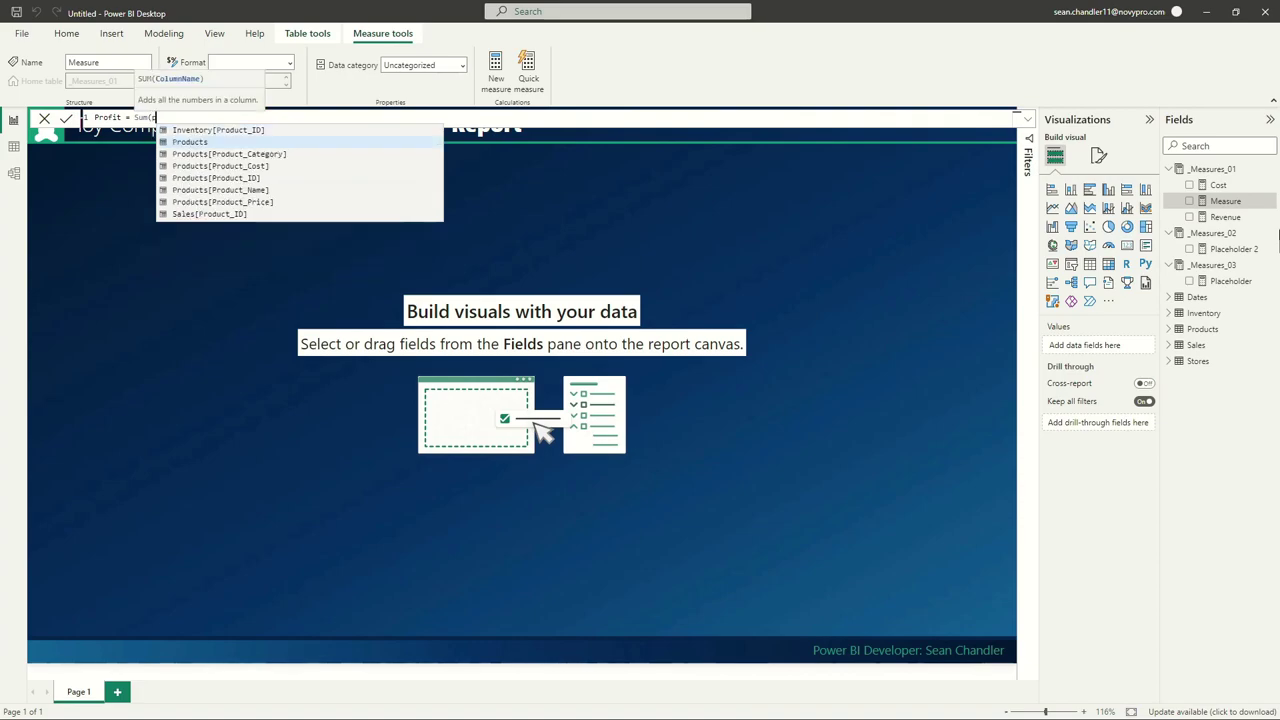
{"action": "left_click", "coordinate": [66, 118]}
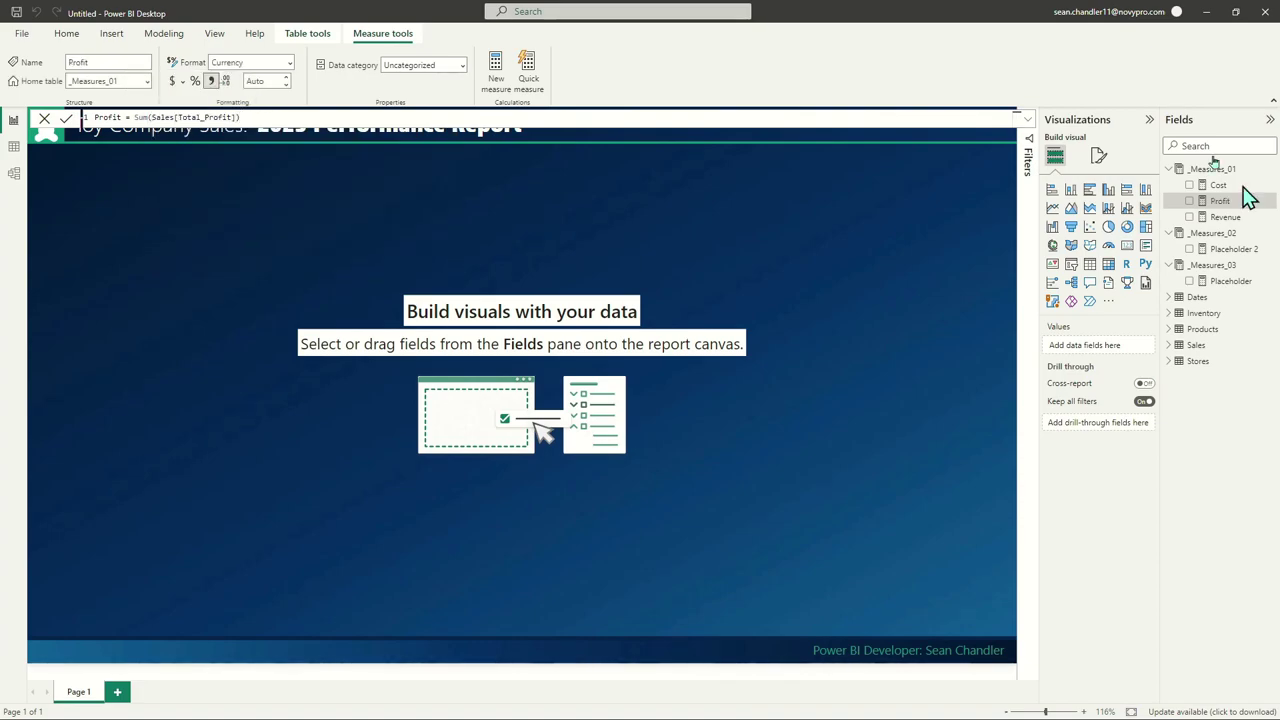
Add a measure with the formula Units = sum(Sales[Total_Profit]) to the _Measures_01 table
{"action": "left_click", "coordinate": [496, 70]}
{"action": "key", "text": "ctrl+a"}
{"action": "key", "text": "BackSpace"}
{"action": "type", "text": "Units = sum(Sales[Total_Profit])"}
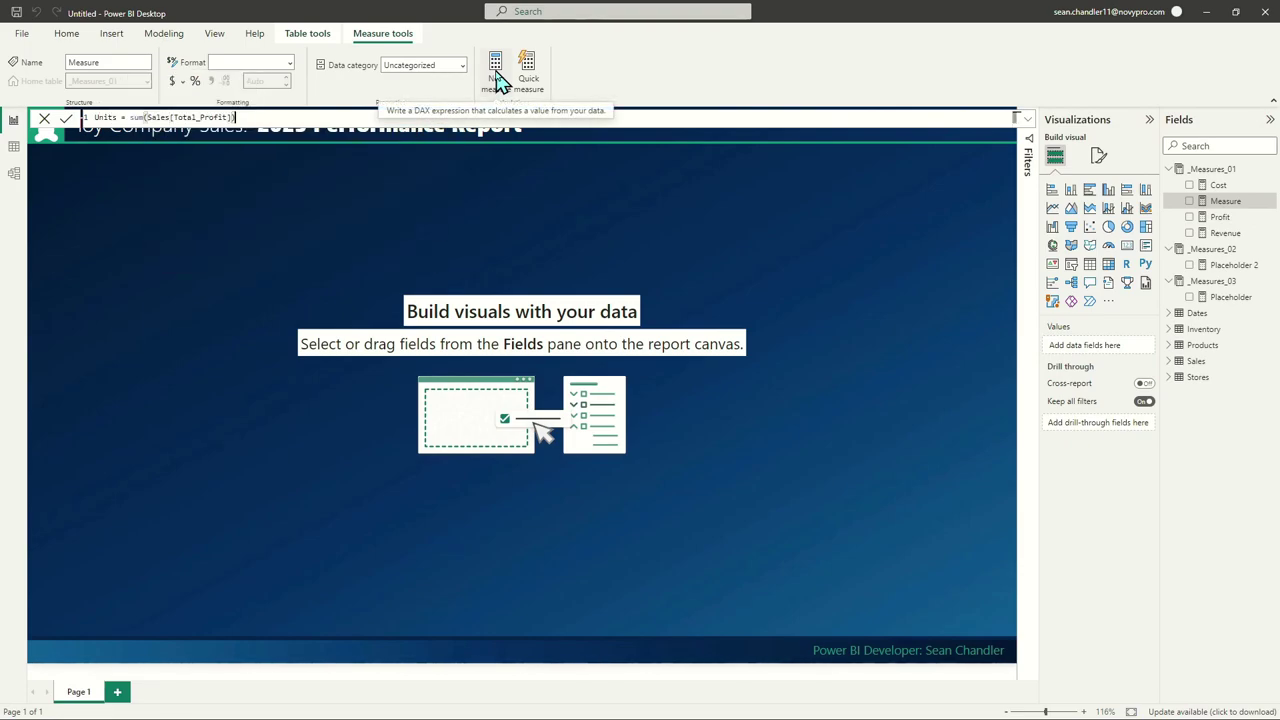
{"action": "key", "text": "Return"}
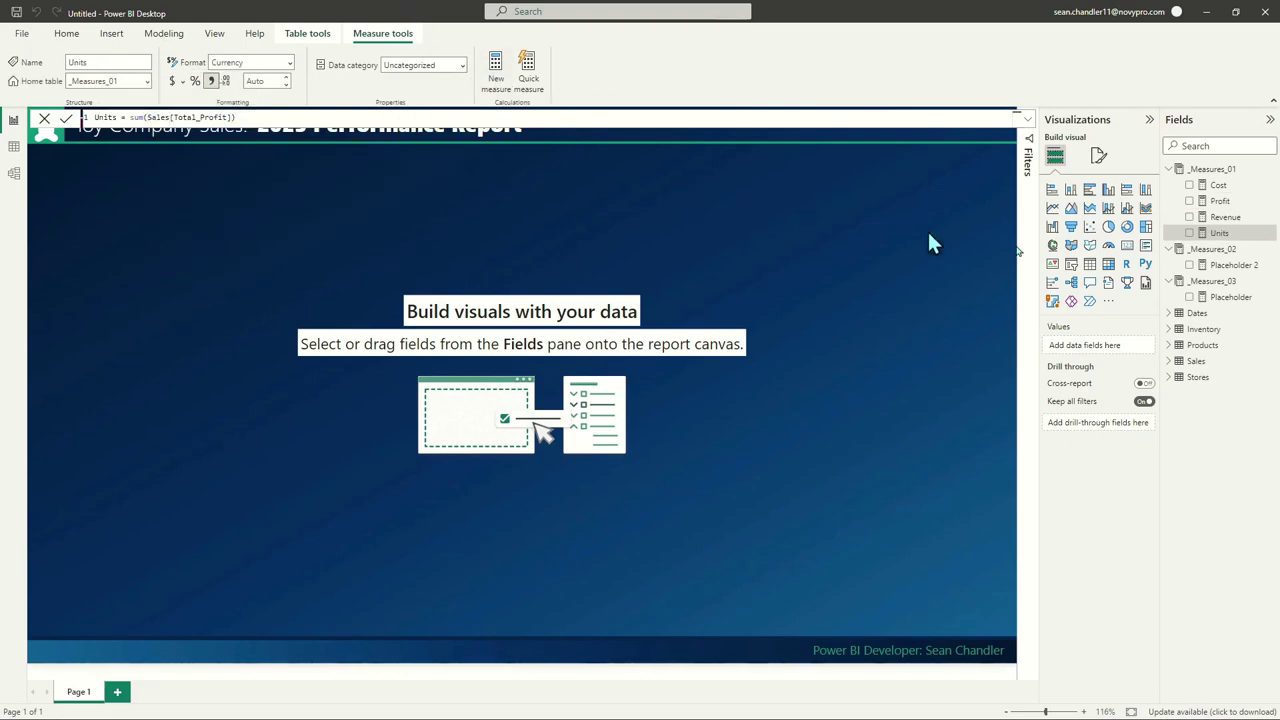
Place a card visual on the report canvas displaying the Units measure
{"action": "left_click", "coordinate": [1218, 186]}
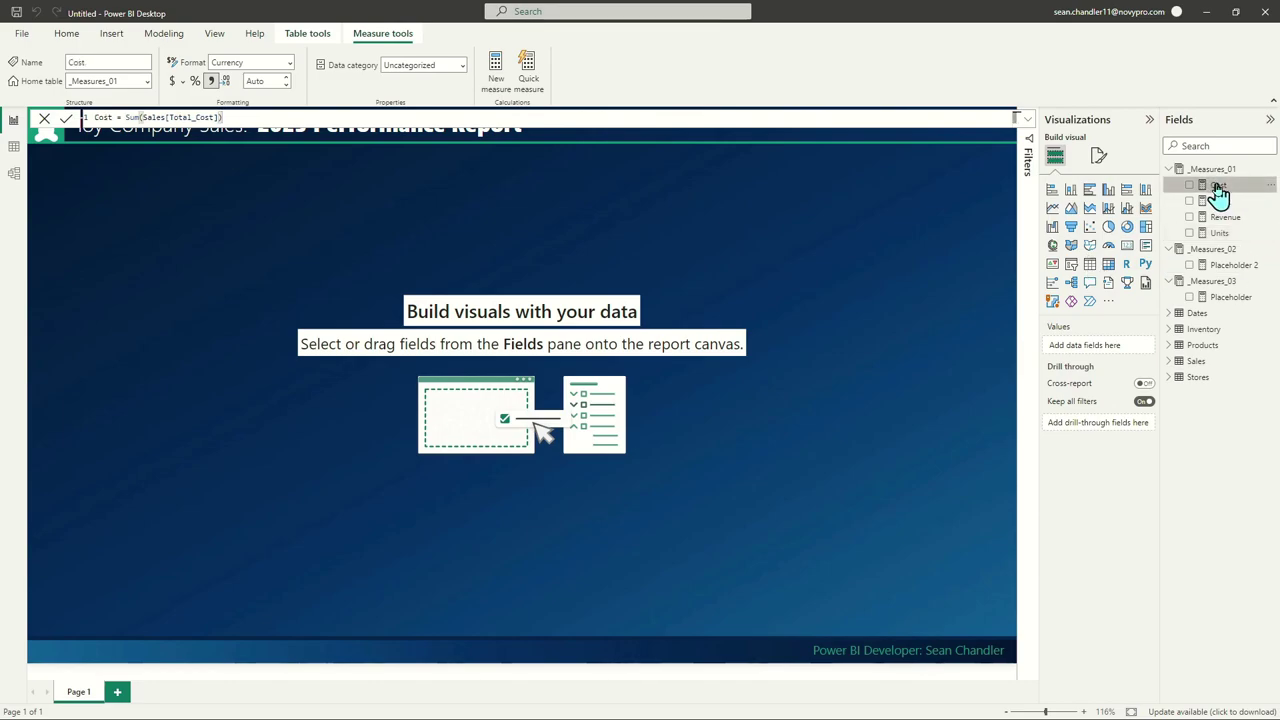
{"action": "left_click", "coordinate": [1221, 236]}
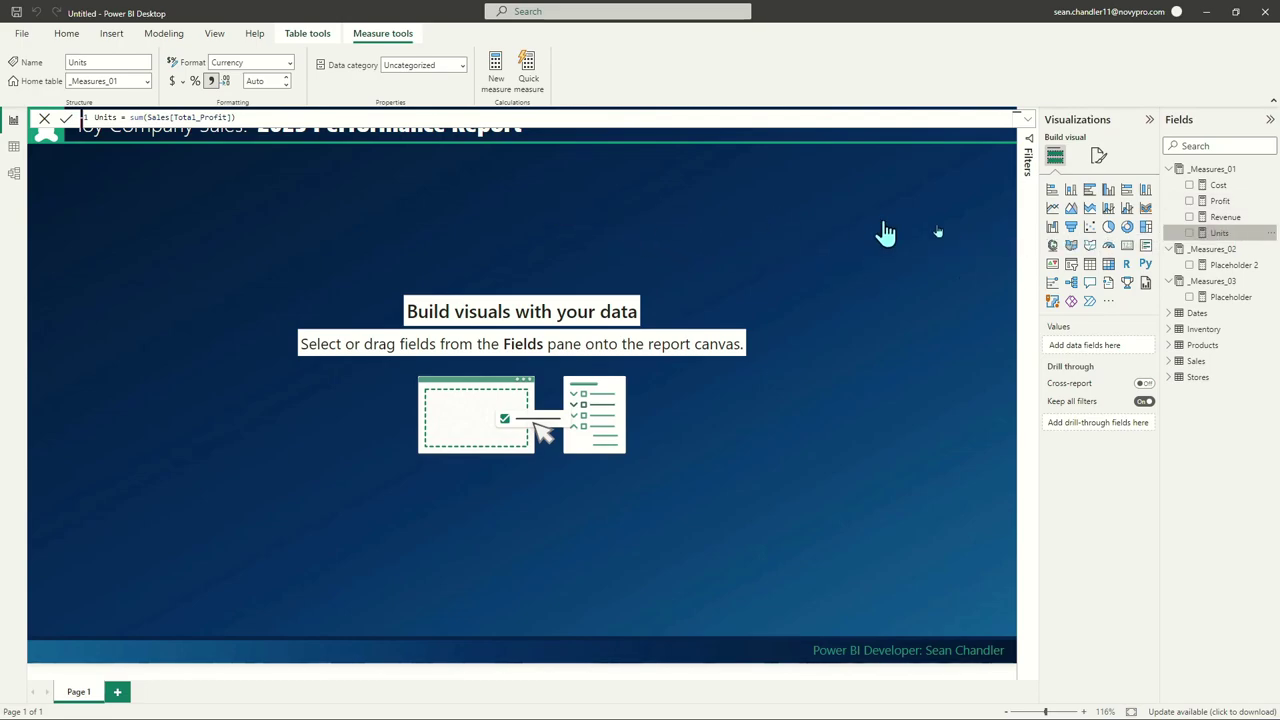
{"action": "left_click", "coordinate": [1127, 245]}
{"action": "left_click_drag", "start_coordinate": [557, 180], "coordinate": [571, 245]}
{"action": "left_click", "coordinate": [783, 266]}
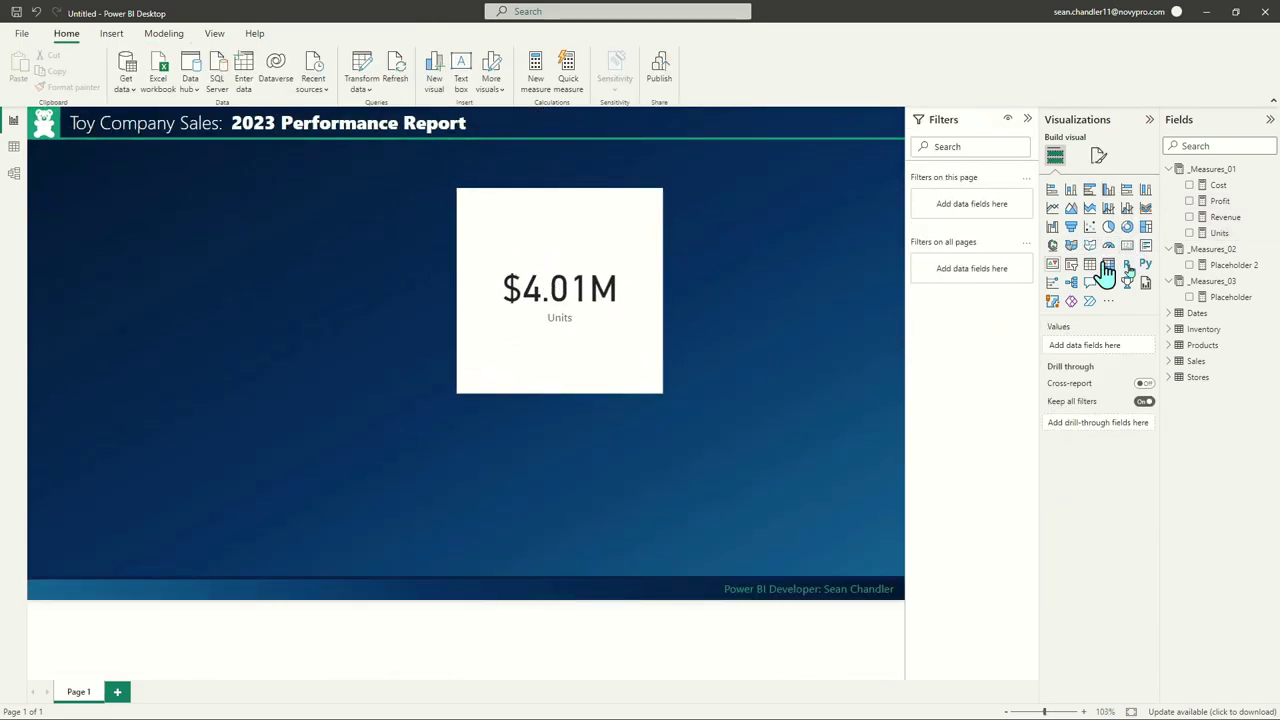
Check the formulas of the _Measures_01 measures and correct the Units measure to sum(Sales[Units])
{"action": "left_click", "coordinate": [1218, 186]}
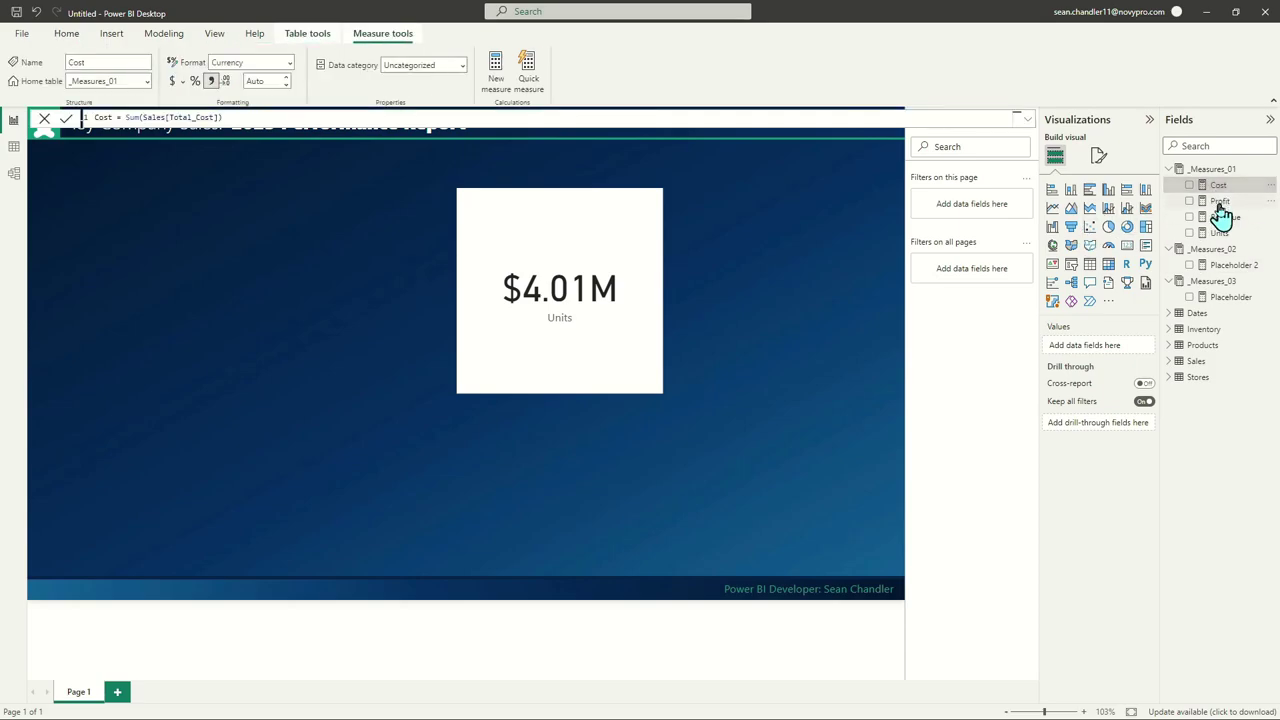
{"action": "left_click", "coordinate": [1221, 203]}
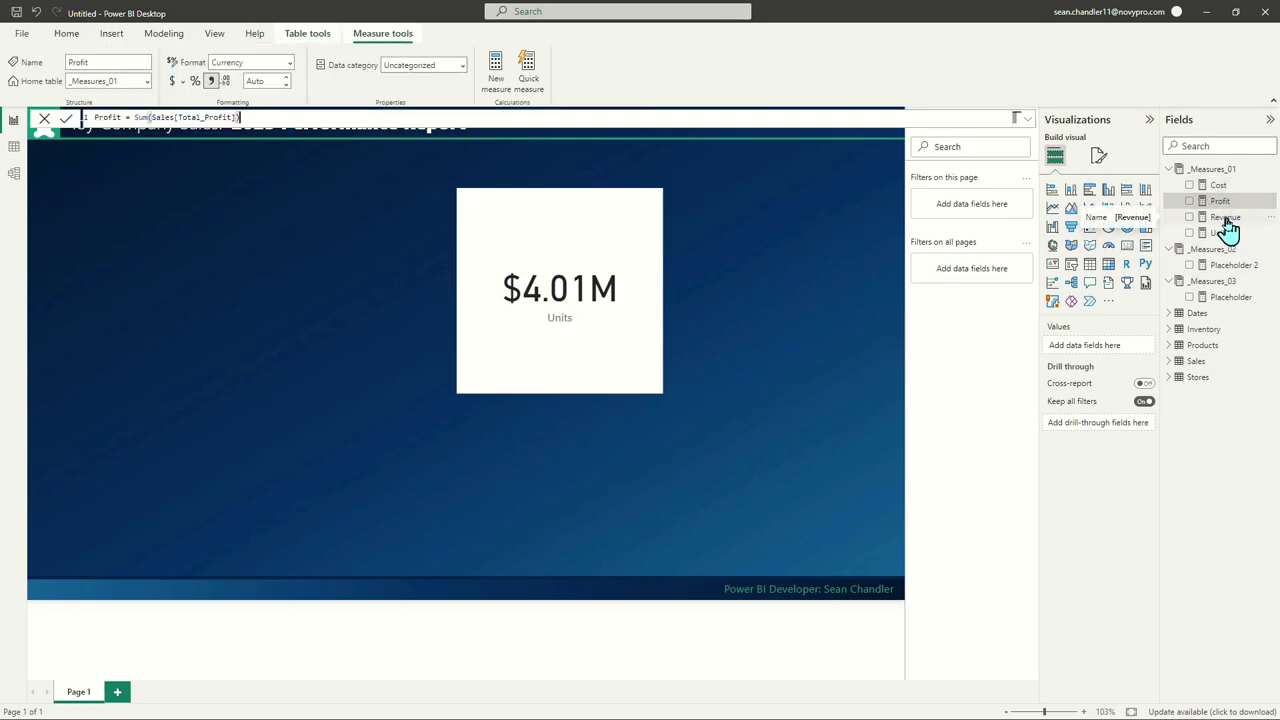
{"action": "left_click", "coordinate": [1224, 218]}
{"action": "left_click", "coordinate": [1219, 233]}
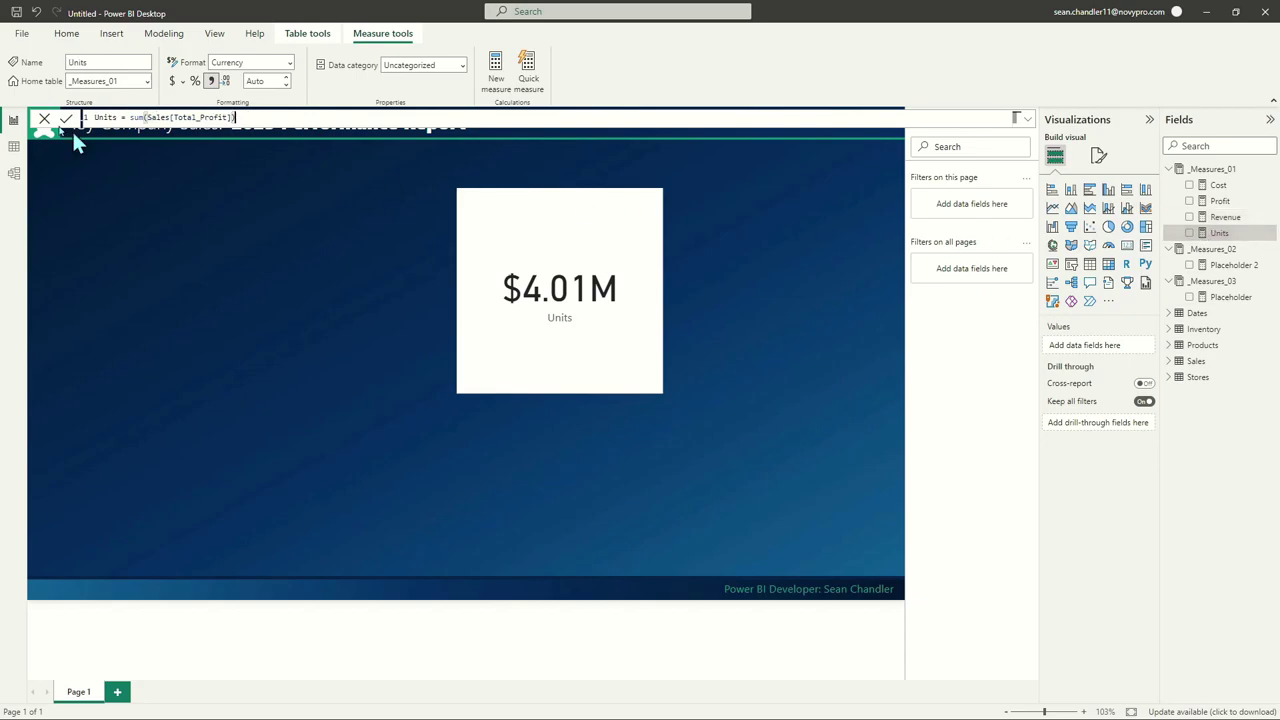
{"action": "double_click", "coordinate": [206, 117]}
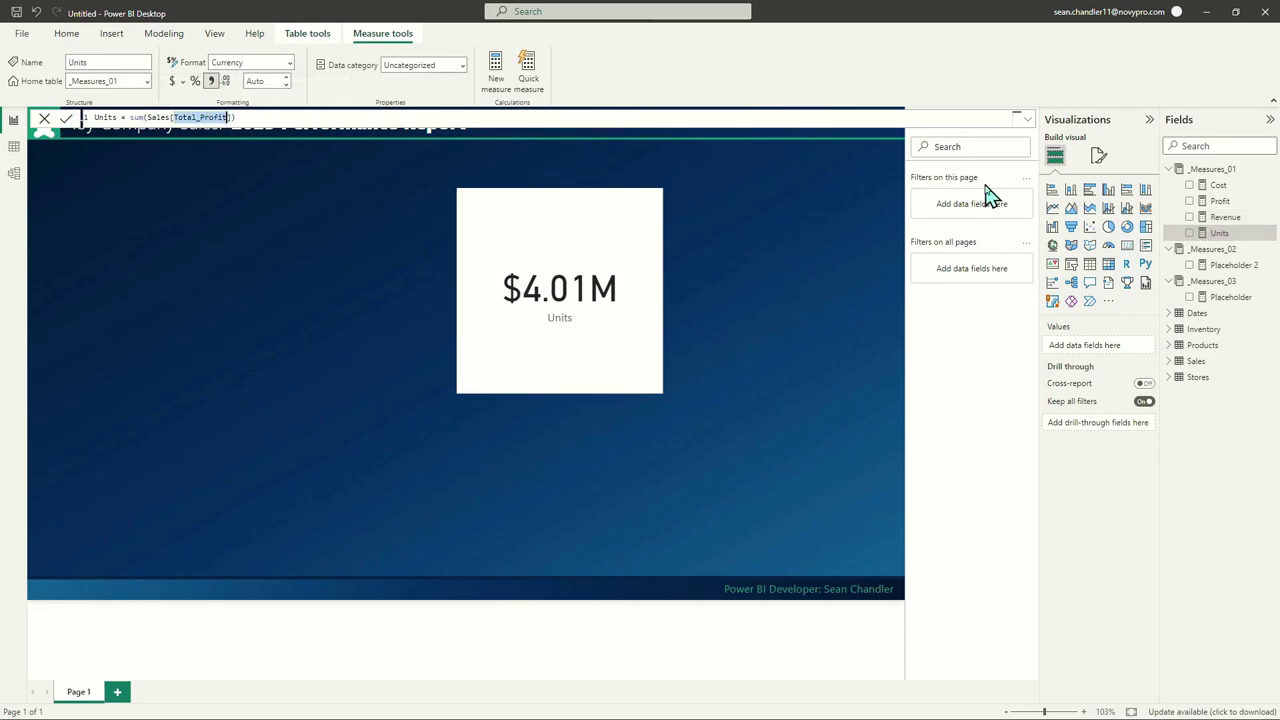
{"action": "type", "text": "Units"}
{"action": "key", "text": "End"}
{"action": "key", "text": "Return"}
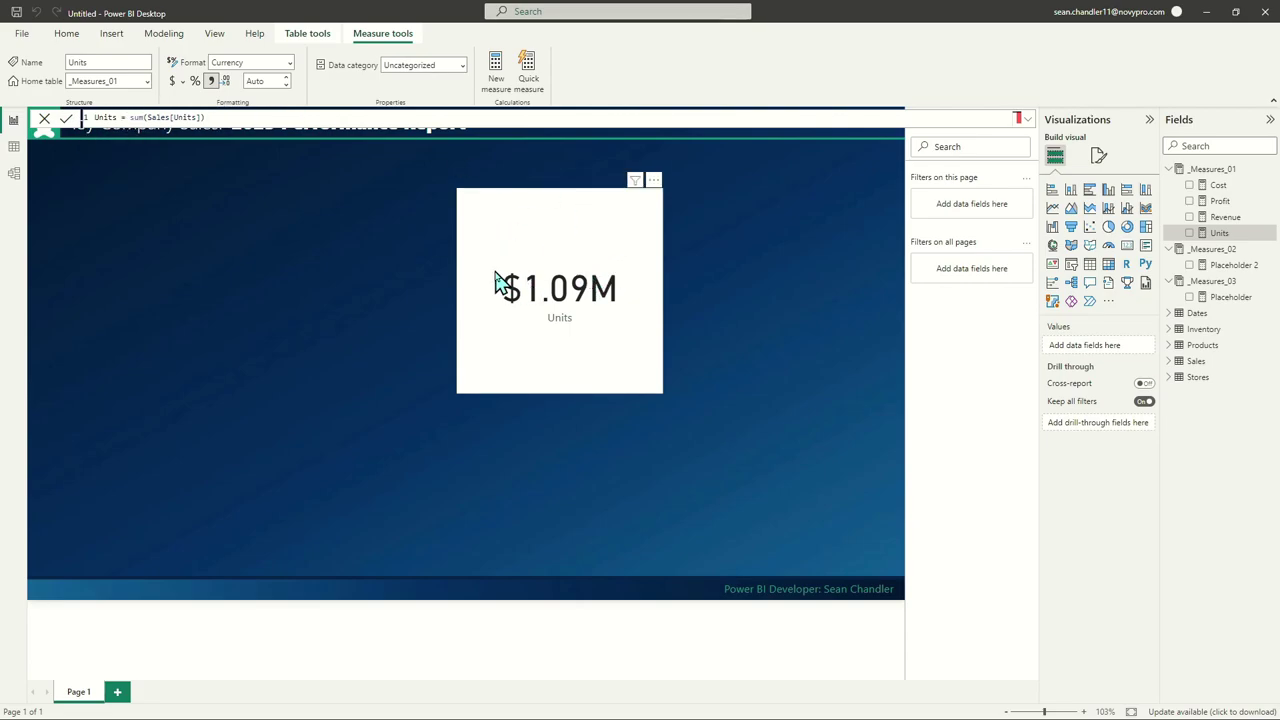
Set the number format of the Units measure to Whole number
{"action": "left_click", "coordinate": [254, 64]}
{"action": "left_click", "coordinate": [290, 64]}
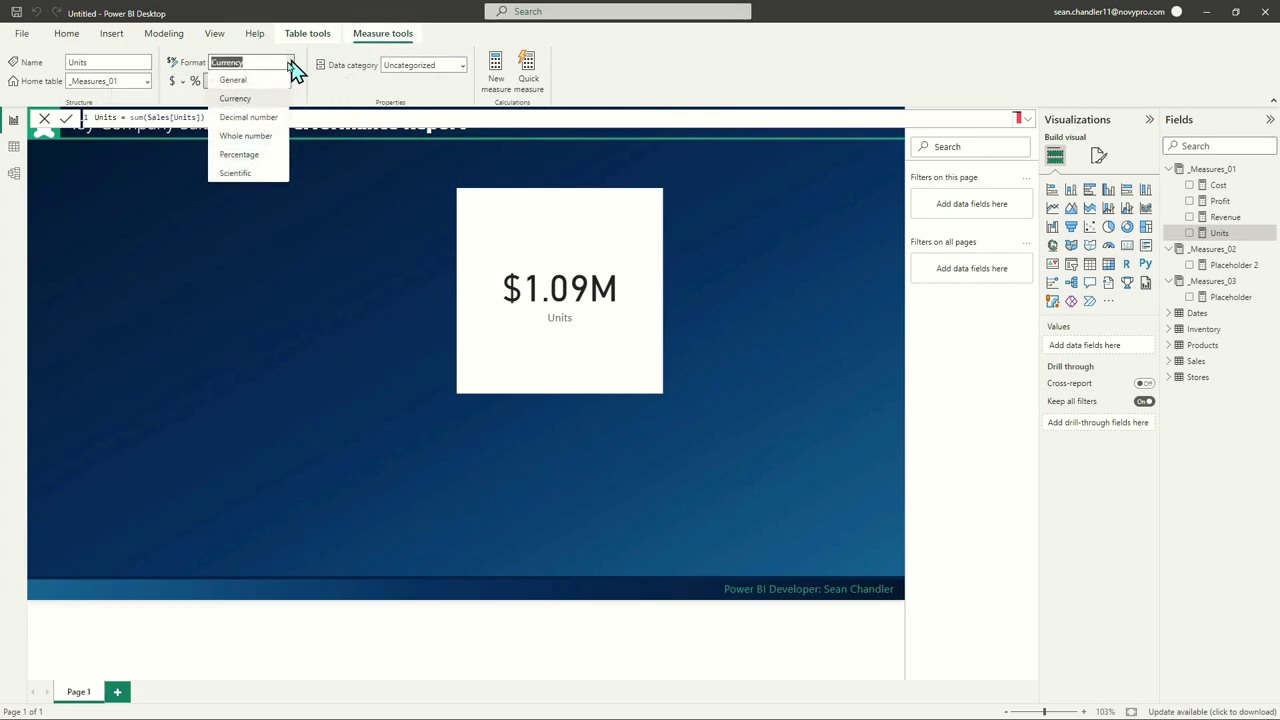
{"action": "left_click", "coordinate": [245, 135]}
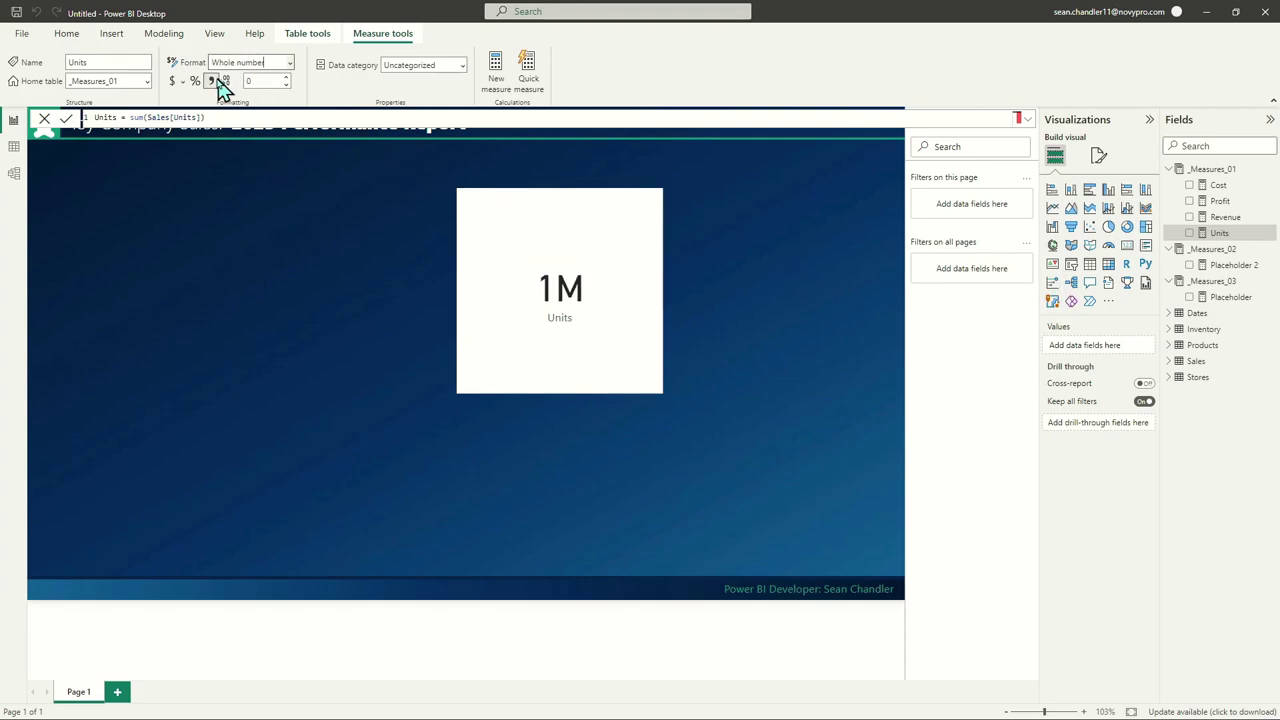
Set the display units of the card's callout value to None, and delete the card from the canvas
{"action": "left_click", "coordinate": [586, 277]}
{"action": "left_click", "coordinate": [1099, 157]}
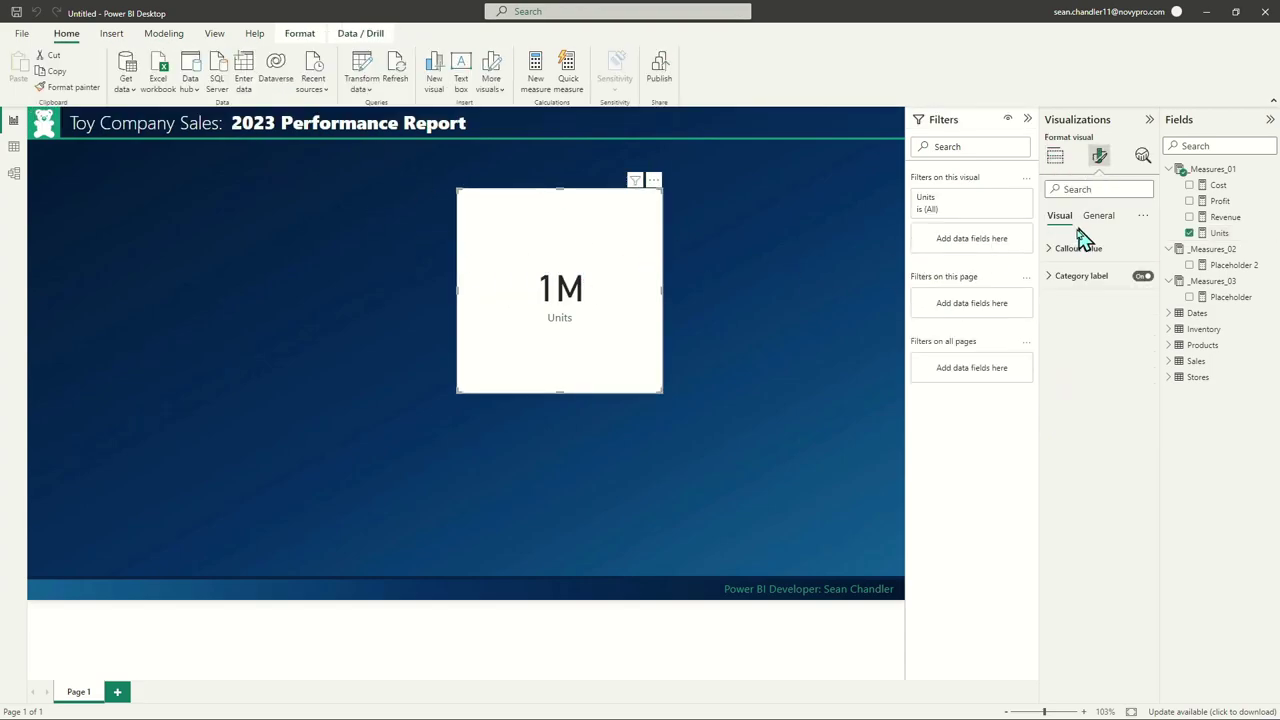
{"action": "left_click", "coordinate": [1072, 250]}
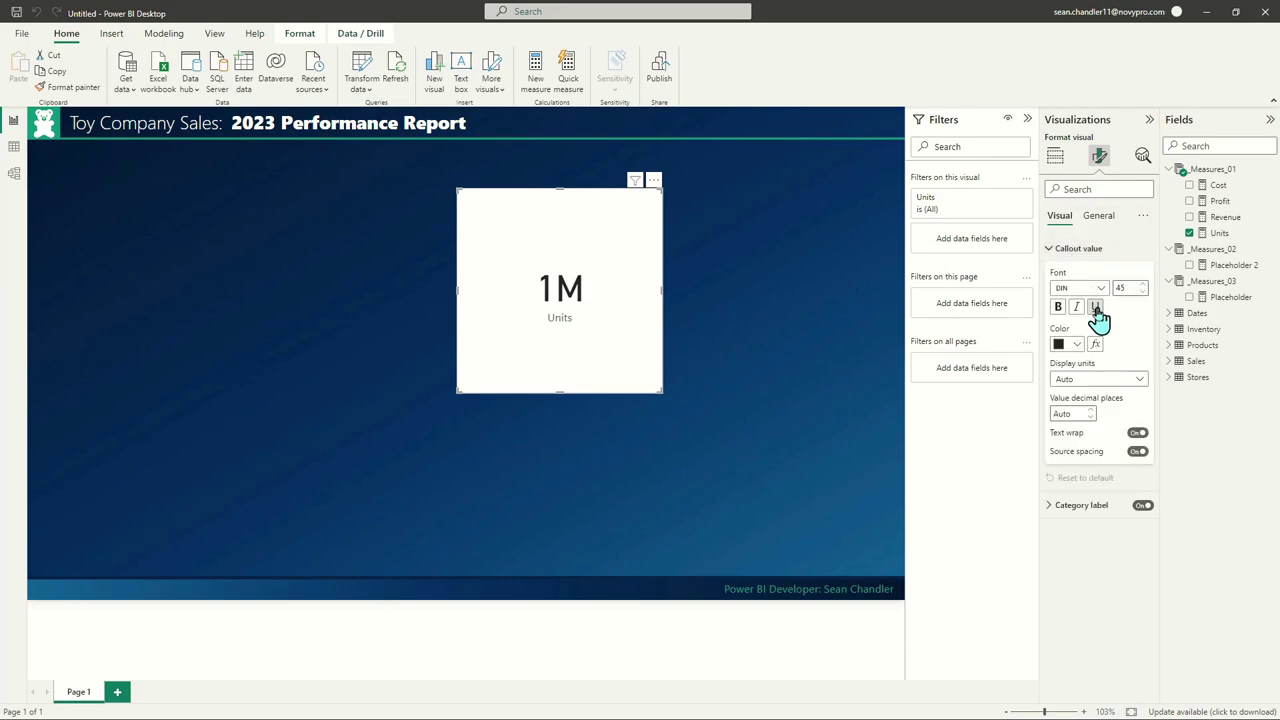
{"action": "left_click", "coordinate": [1086, 379]}
{"action": "left_click", "coordinate": [1066, 411]}
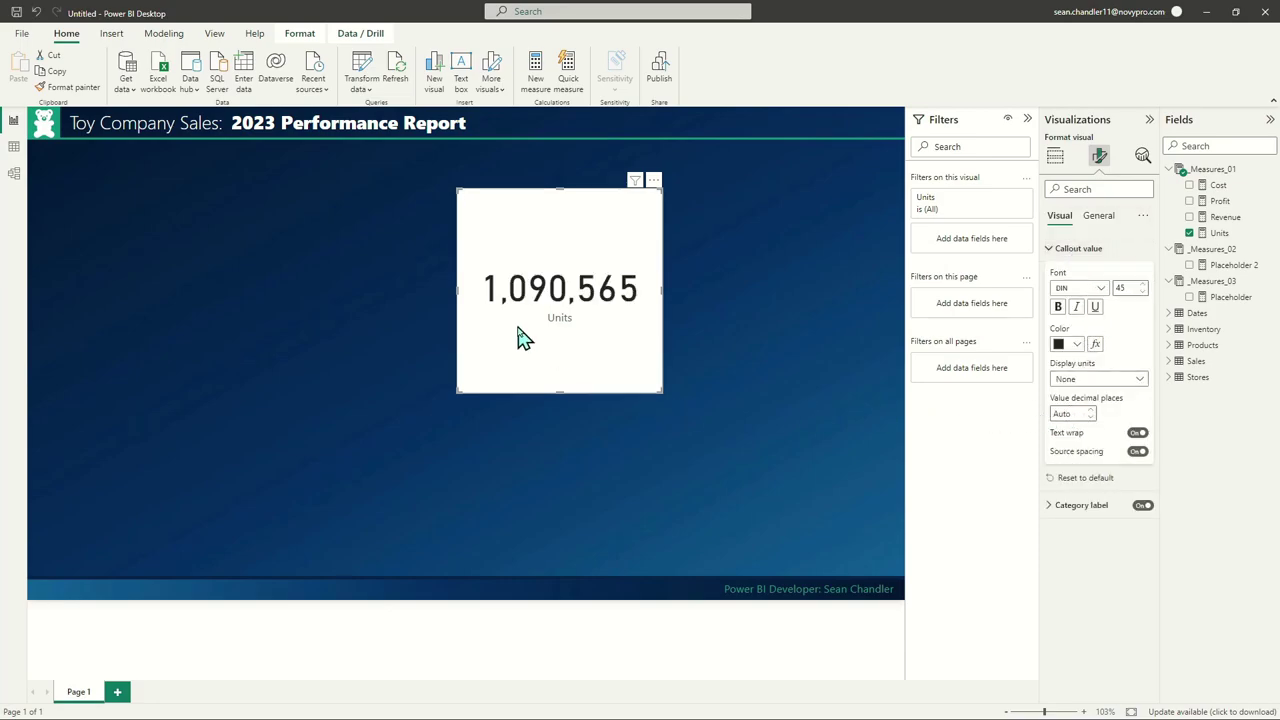
{"action": "key", "text": "Delete"}
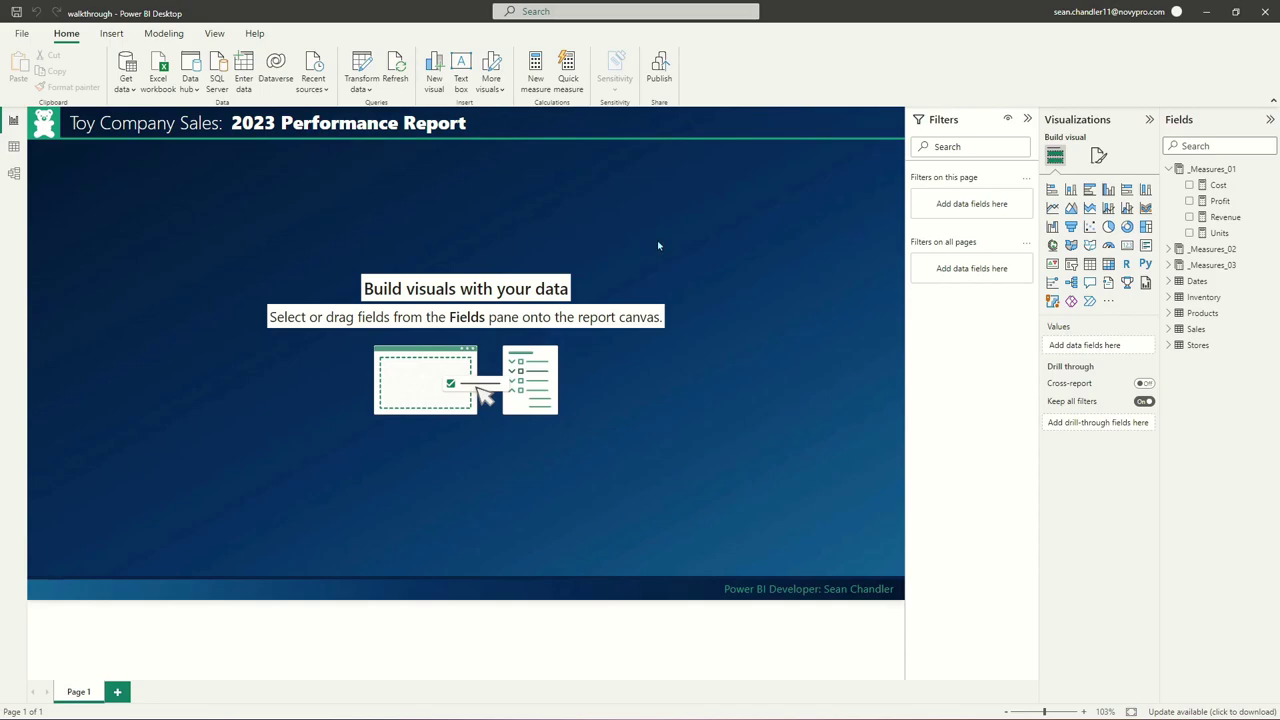
Create a matrix visual with Month_Short from the Dates table as rows, Year as columns and Revenue as values
{"action": "left_click", "coordinate": [1168, 282]}
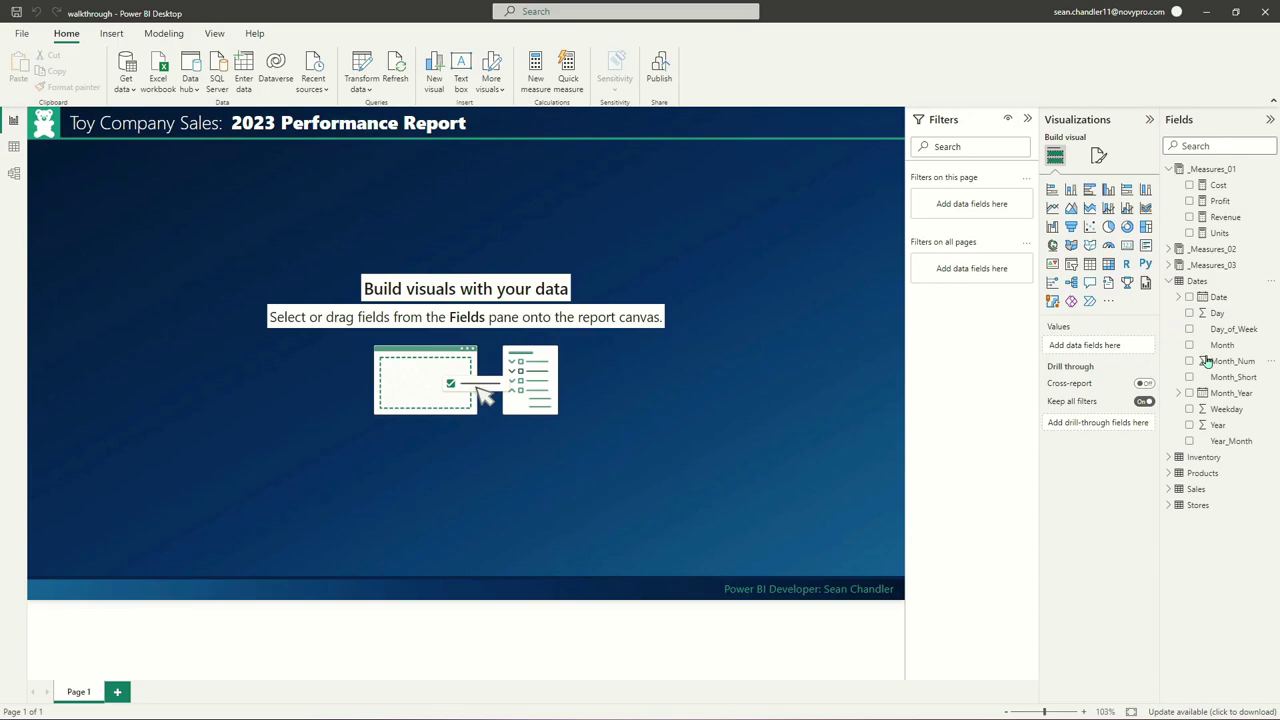
{"action": "left_click", "coordinate": [1108, 265]}
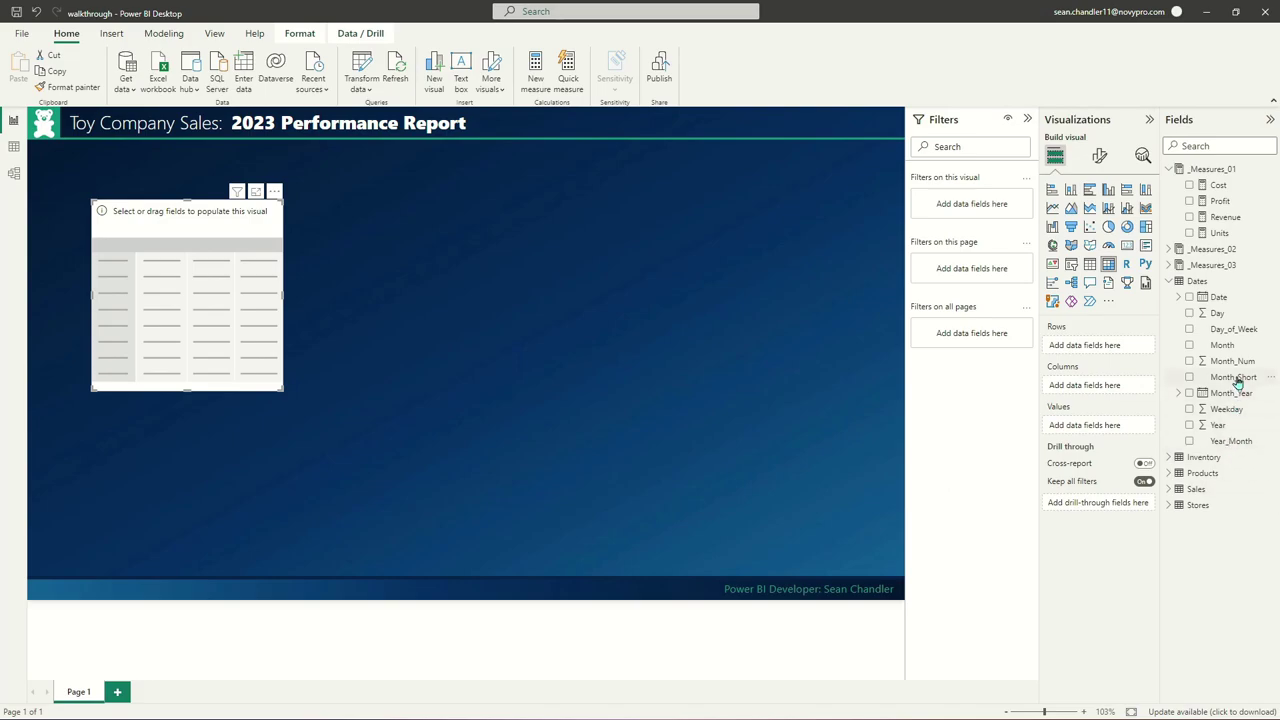
{"action": "left_click_drag", "start_coordinate": [1236, 381], "coordinate": [1121, 347]}
{"action": "left_click_drag", "start_coordinate": [1212, 425], "coordinate": [1096, 398]}
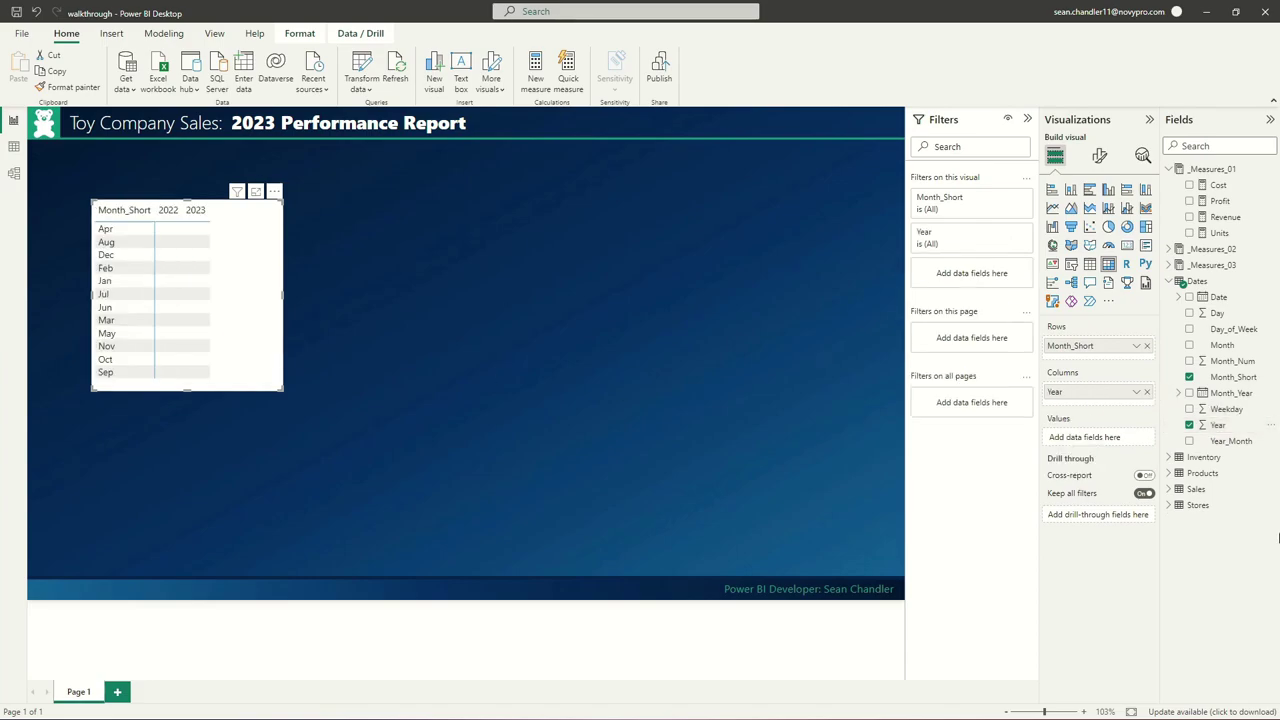
{"action": "left_click_drag", "start_coordinate": [1222, 217], "coordinate": [1116, 443]}
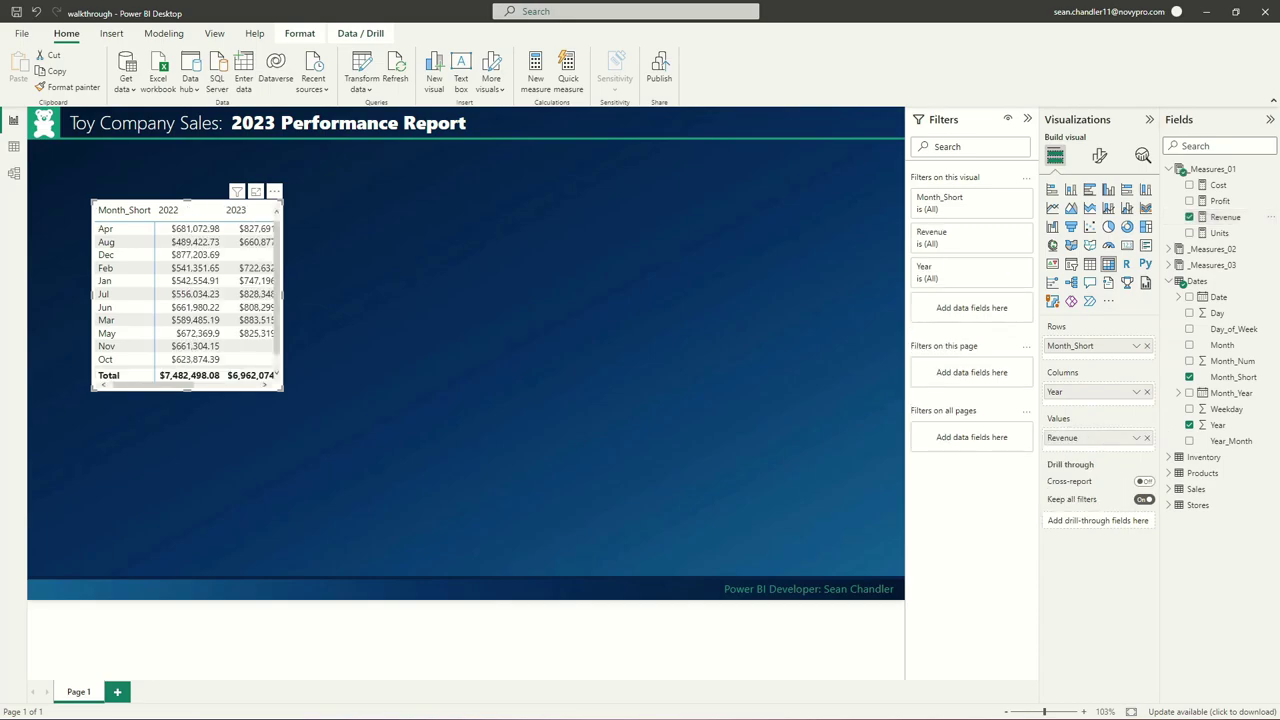
Enlarge the revenue matrix to show all months and both years, and sort the Month_Short column by Month_Num
{"action": "left_click_drag", "start_coordinate": [276, 386], "coordinate": [494, 516]}
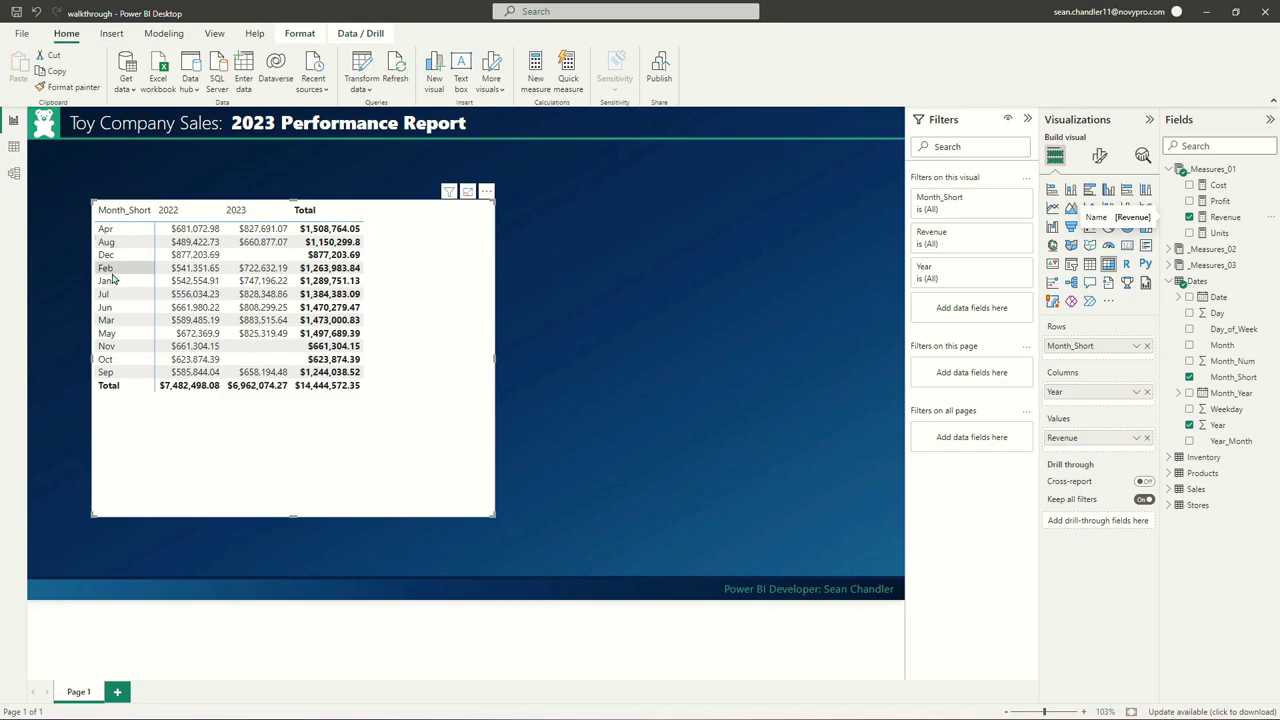
{"action": "left_click", "coordinate": [1222, 380]}
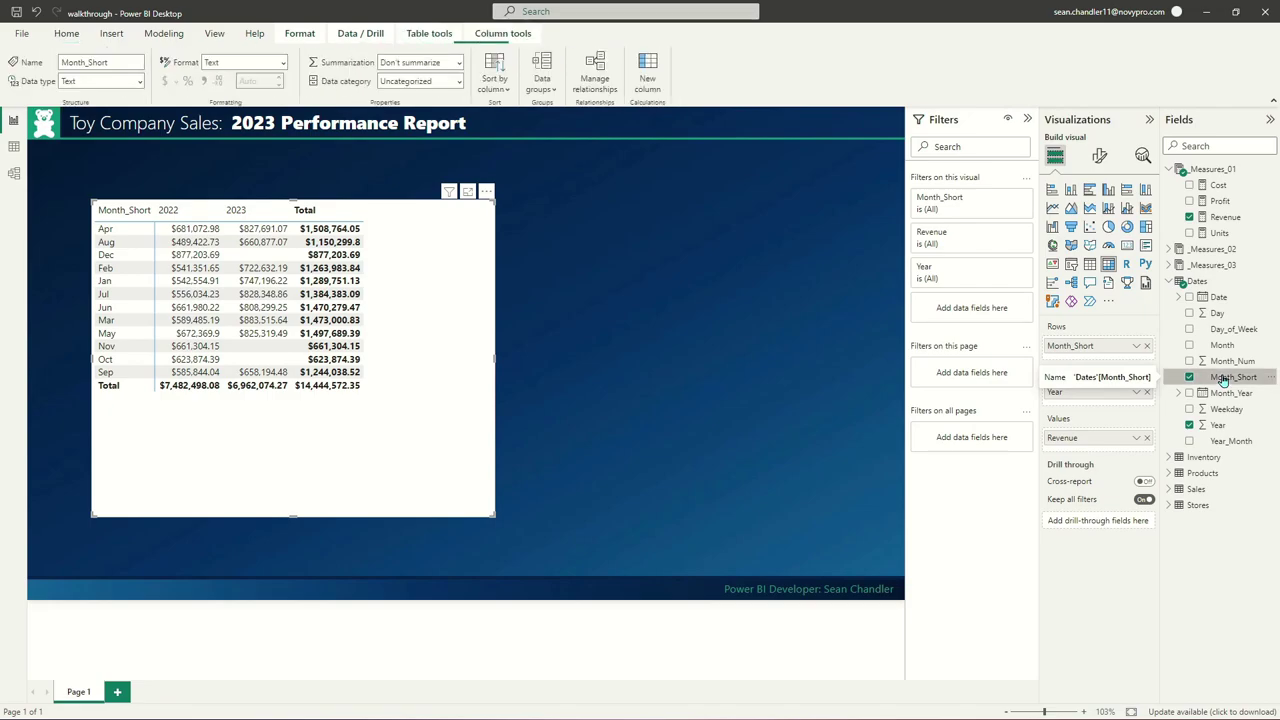
{"action": "left_click", "coordinate": [494, 88]}
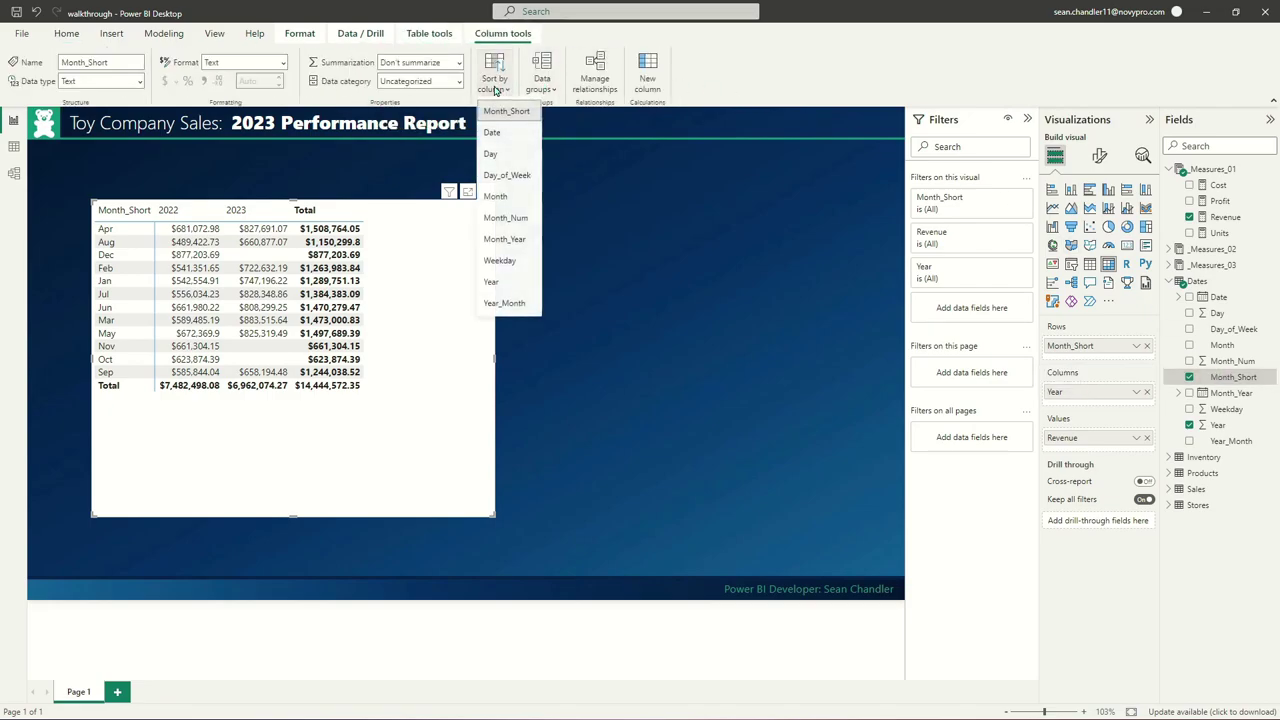
{"action": "left_click", "coordinate": [491, 218]}
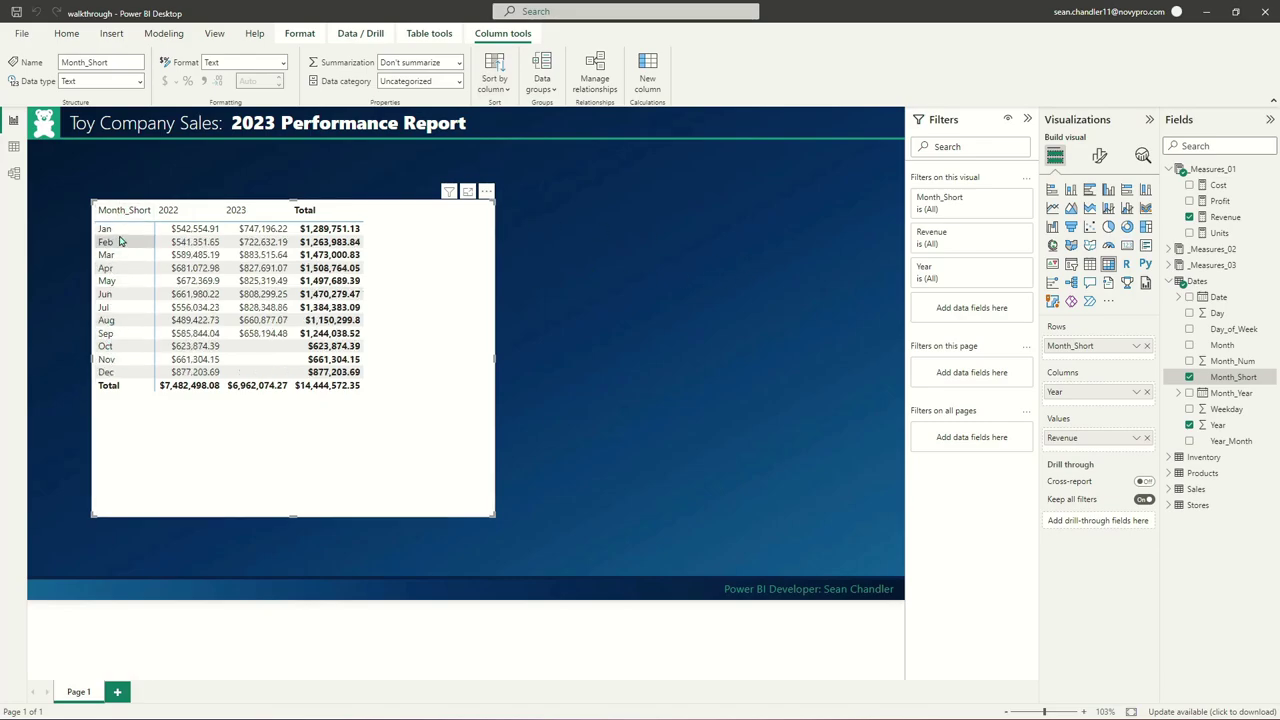
Sort the Dates table's Month column by Month_Num, and shrink the matrix and place it near the page's left edge
{"action": "left_click", "coordinate": [1222, 346]}
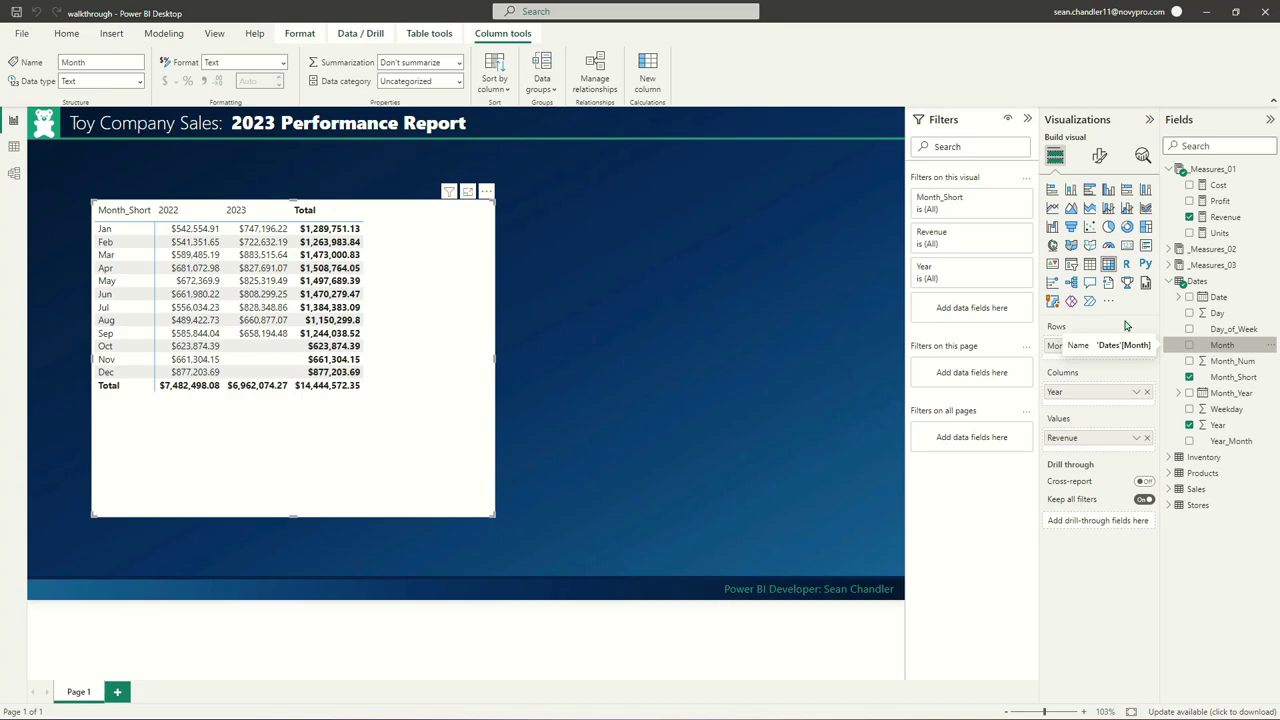
{"action": "left_click", "coordinate": [499, 90]}
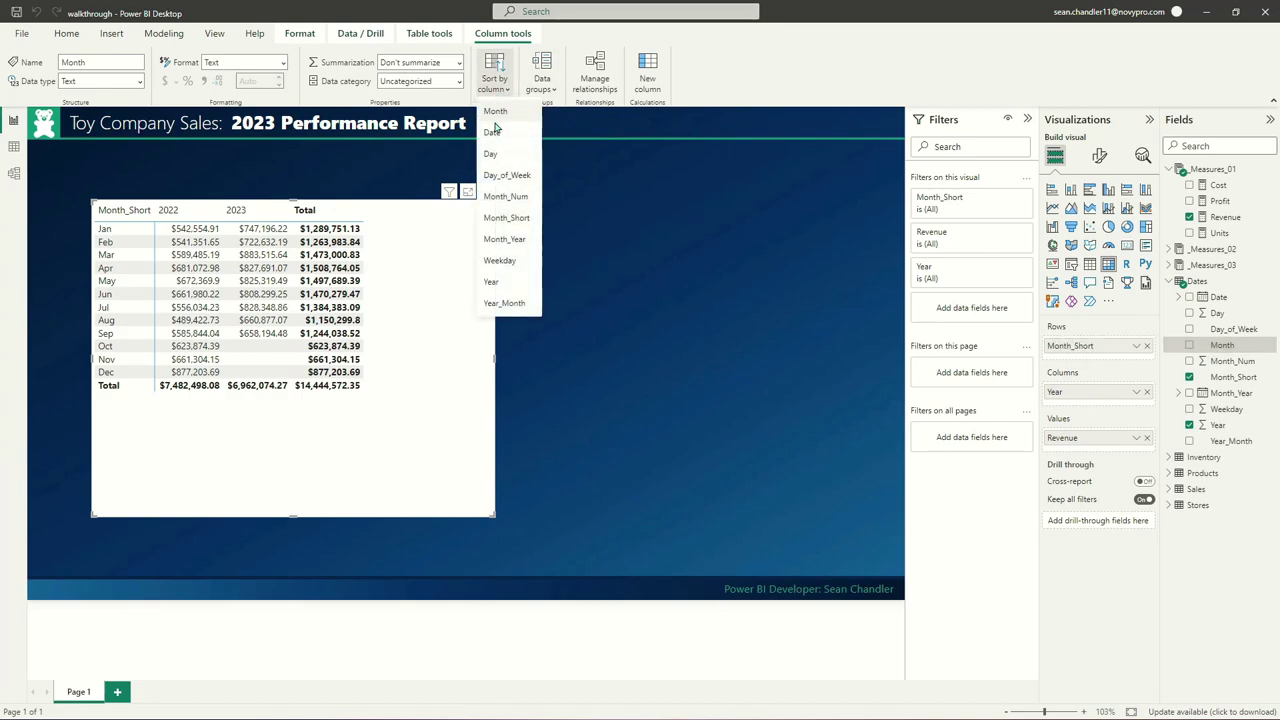
{"action": "left_click", "coordinate": [509, 197]}
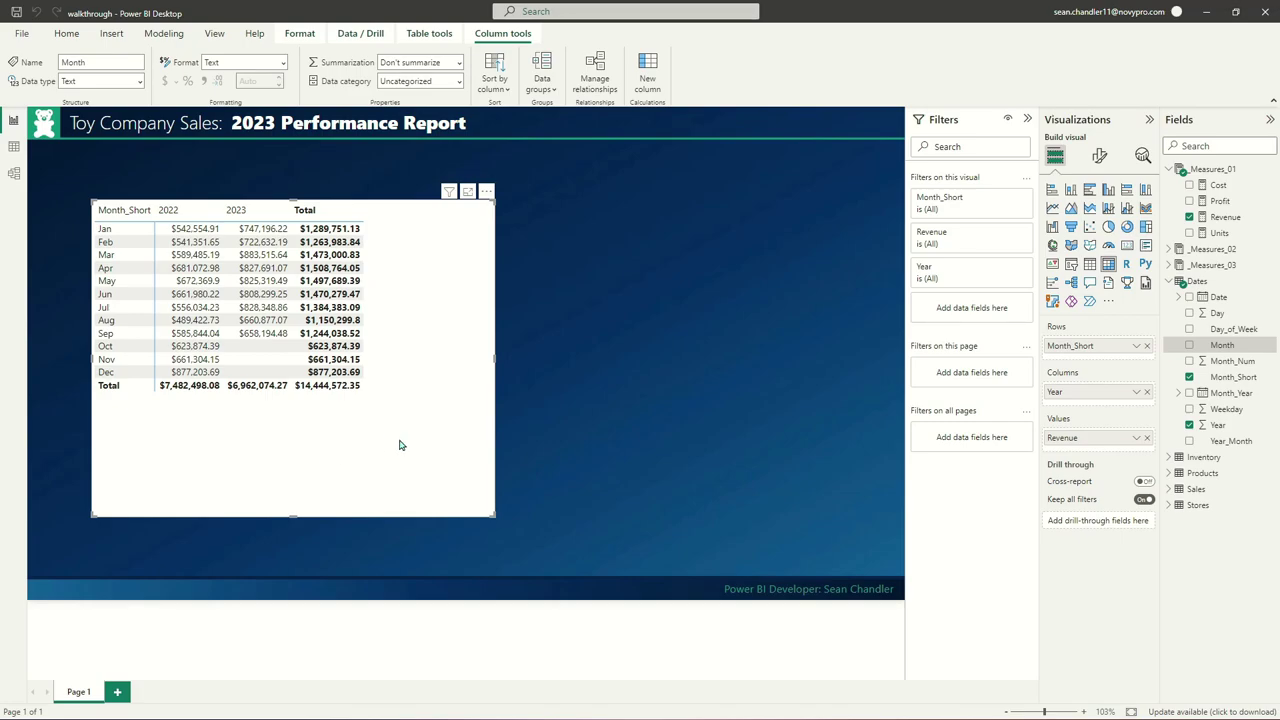
{"action": "left_click_drag", "start_coordinate": [459, 522], "coordinate": [338, 469]}
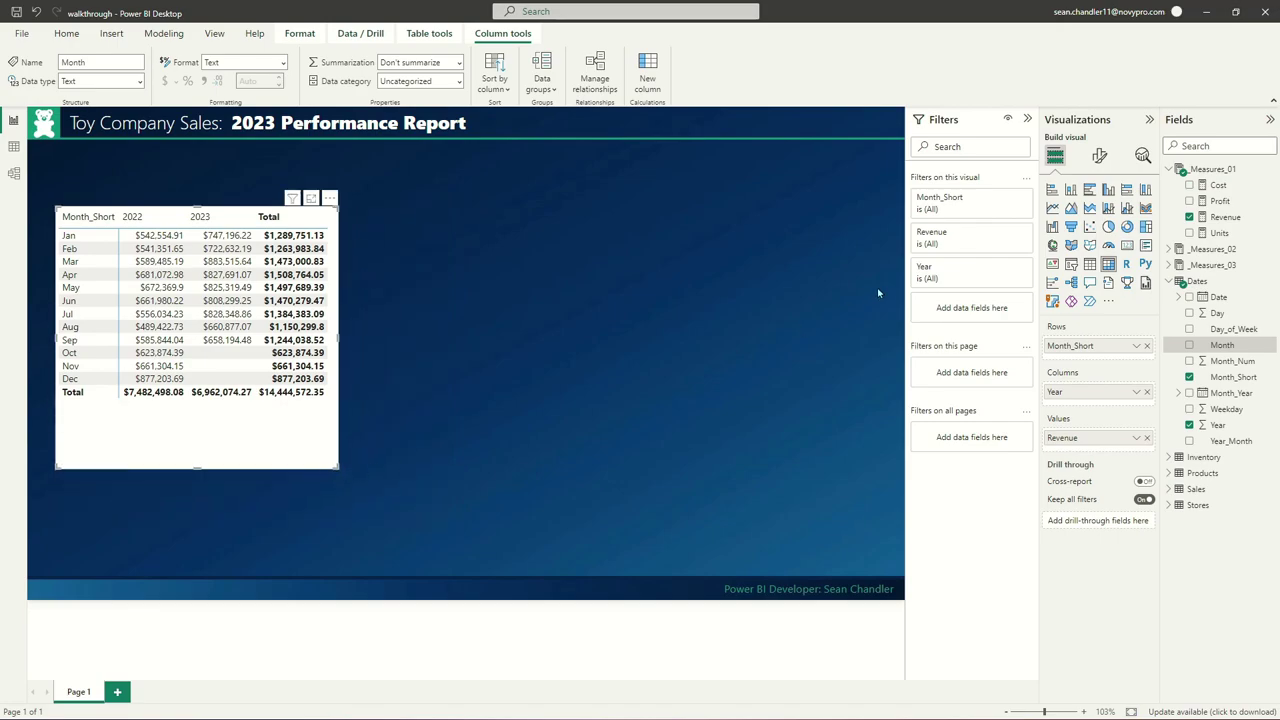
Replace the Placeholder 2 measure in _Measures_02 with YTD Revenue = TOTALYTD([Revenue],Dates[Date])
{"action": "left_click", "coordinate": [1172, 251]}
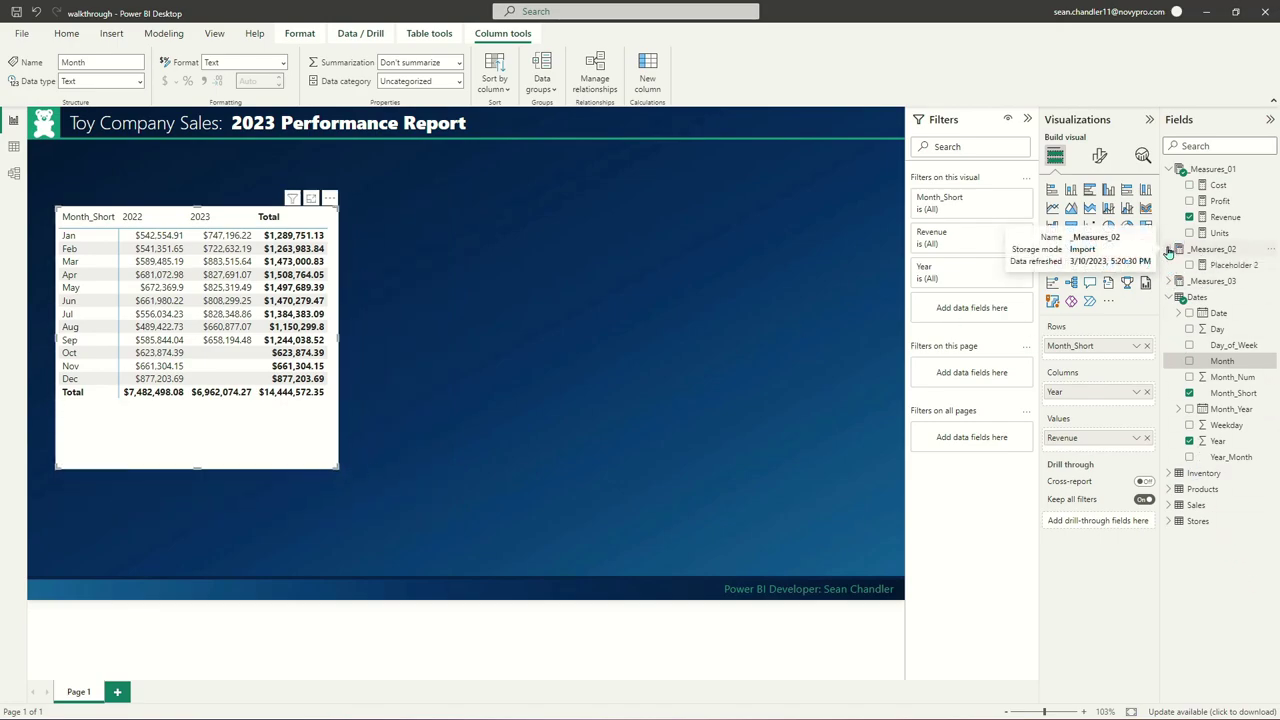
{"action": "left_click", "coordinate": [1222, 266]}
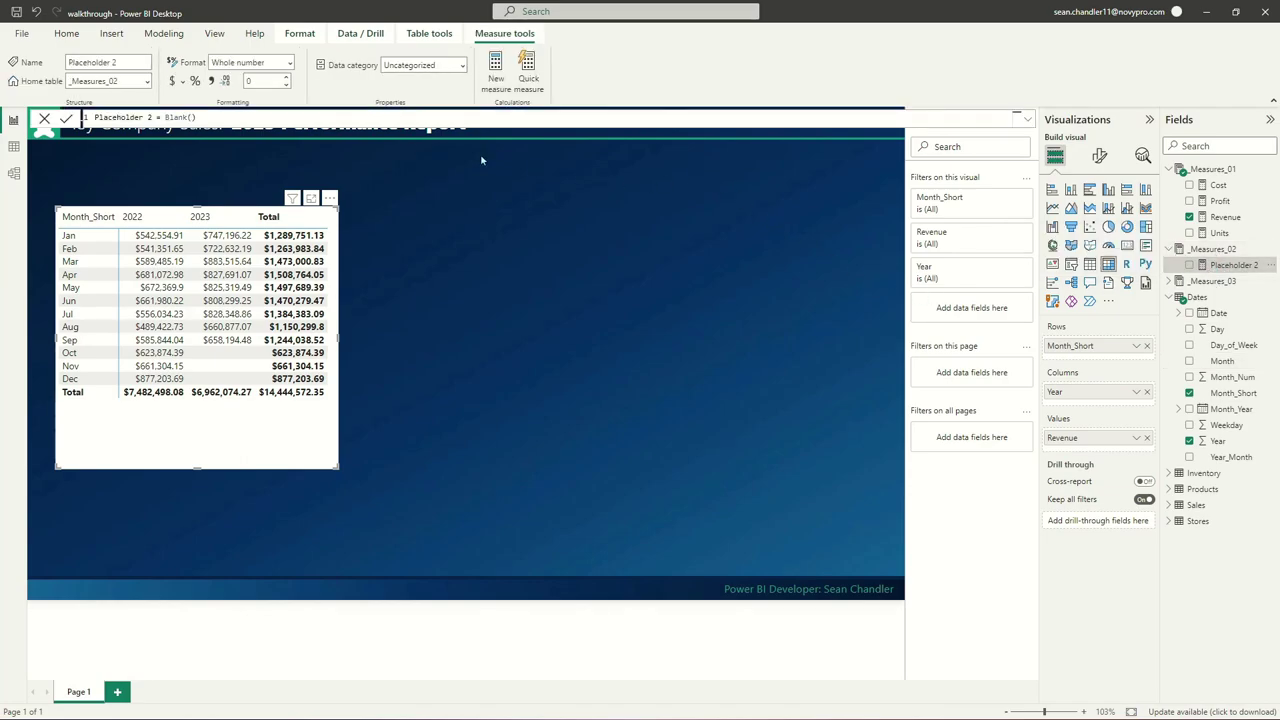
{"action": "left_click_drag", "start_coordinate": [205, 117], "coordinate": [95, 116]}
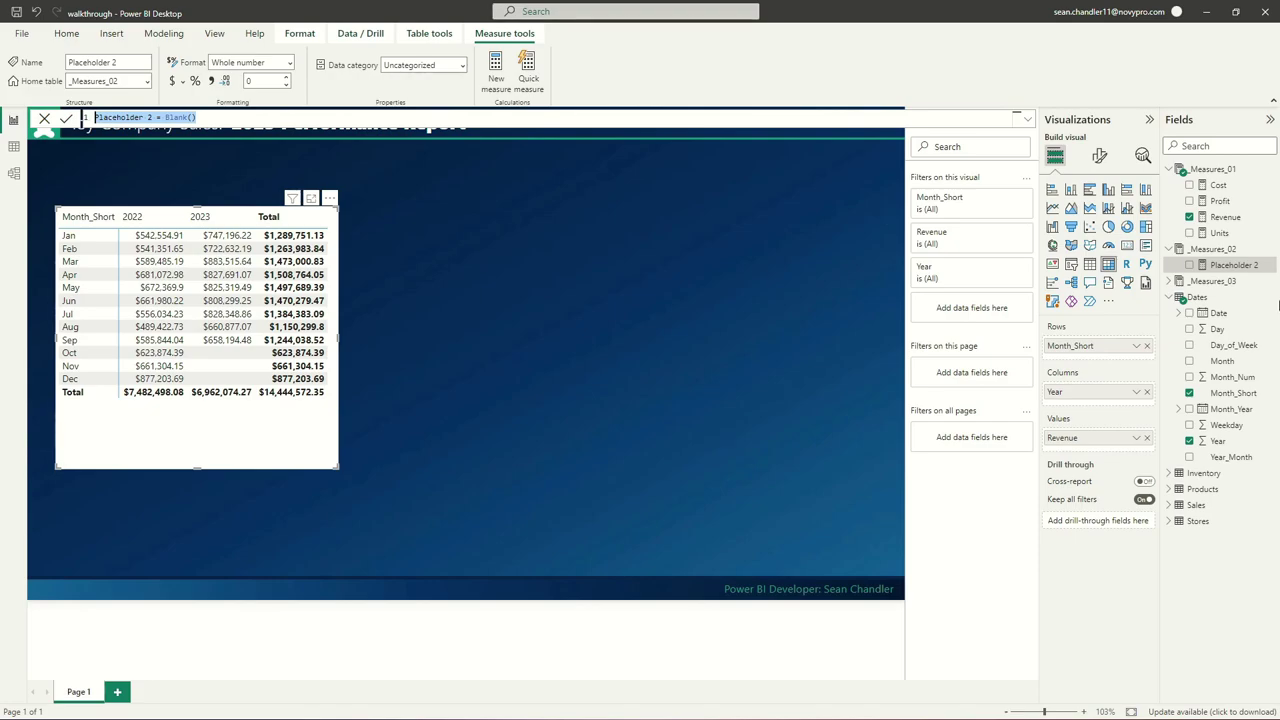
{"action": "type", "text": "YTD Revenue "}
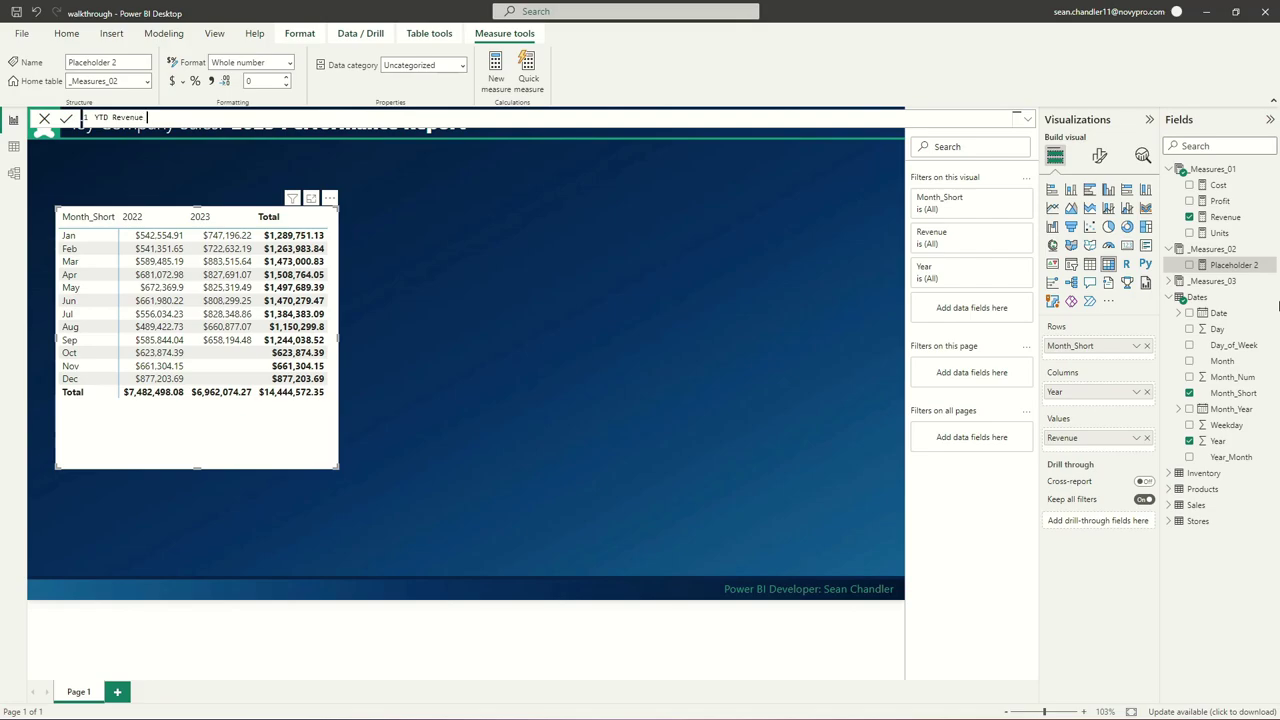
{"action": "type", "text": "= T"}
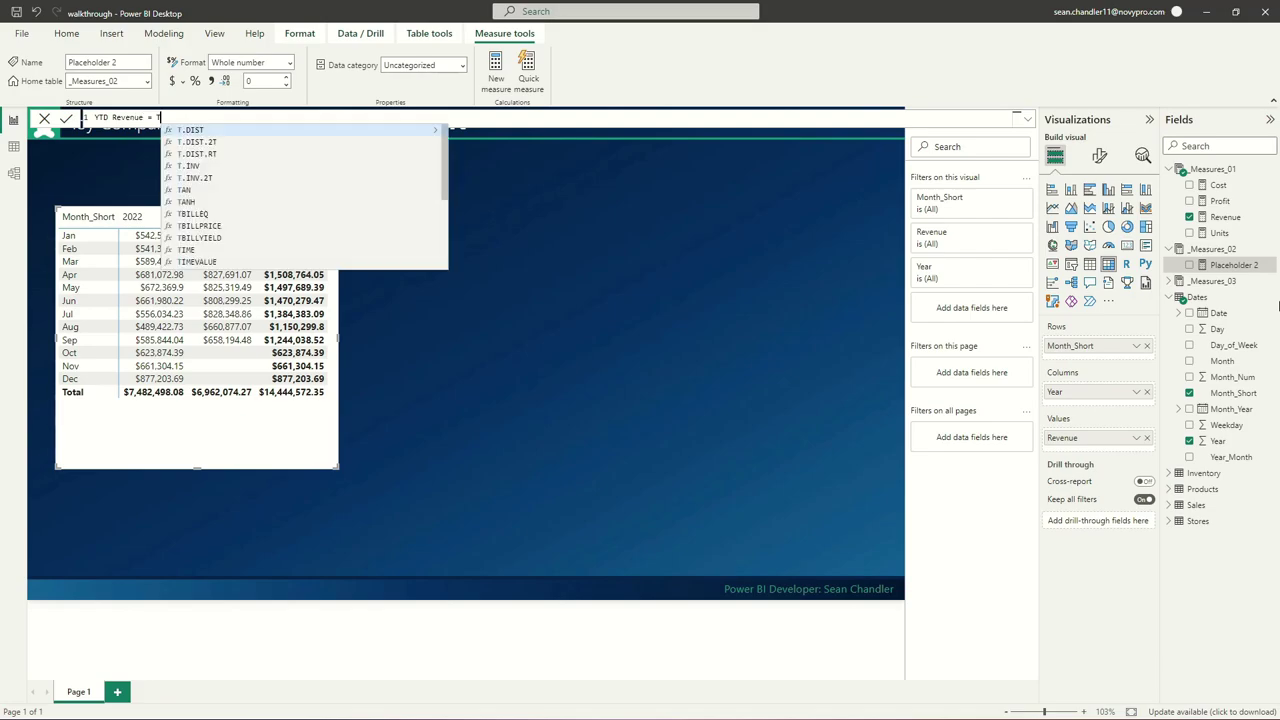
{"action": "type", "text": "OTALYTD"}
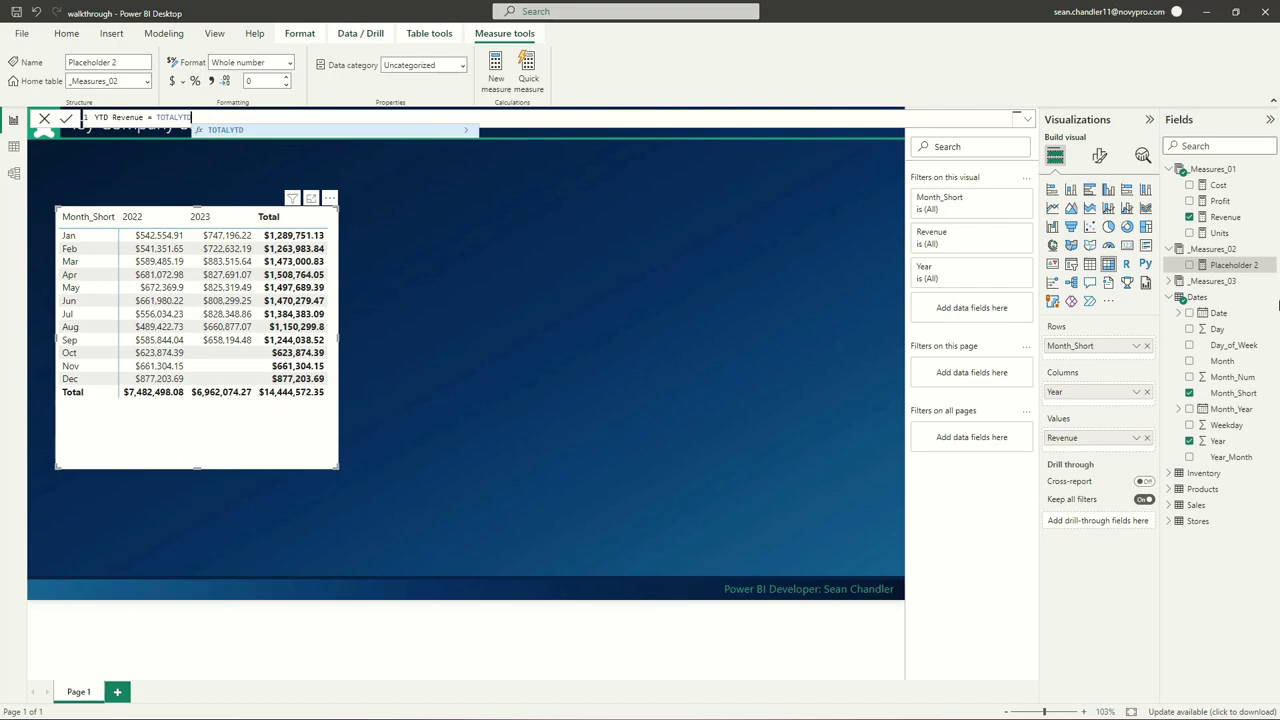
{"action": "type", "text": "(reven"}
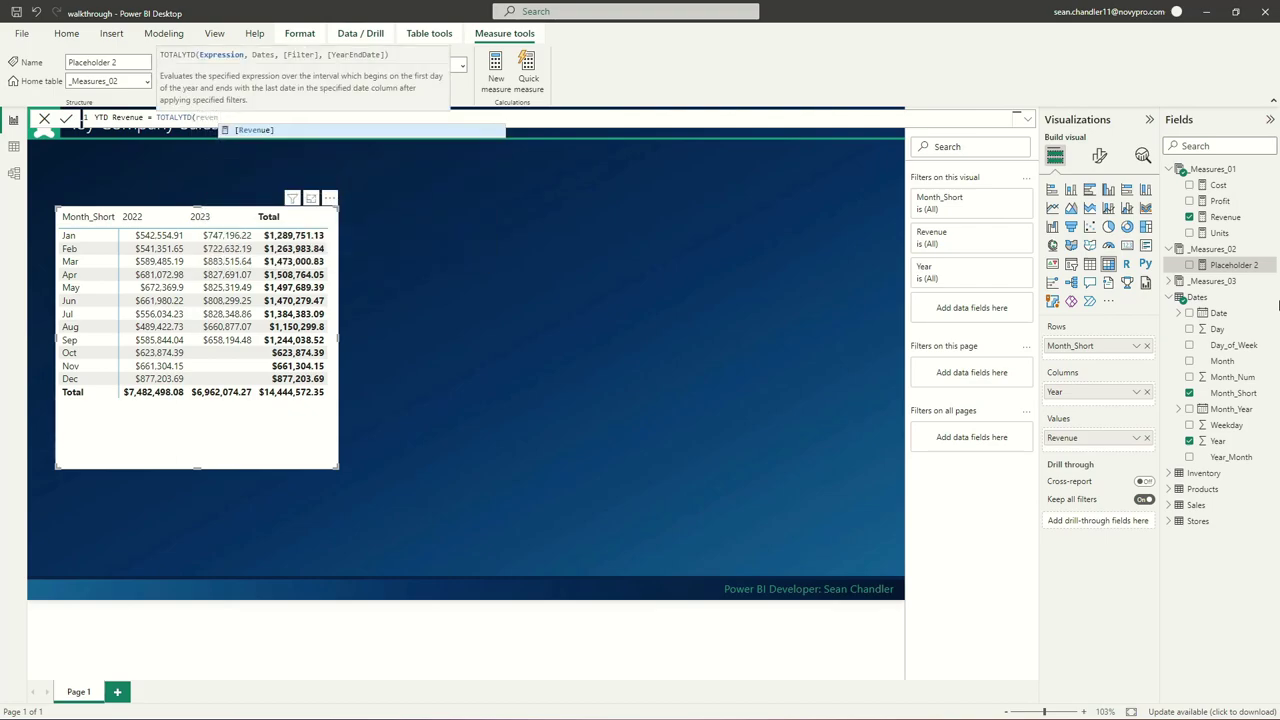
{"action": "key", "text": "Tab"}
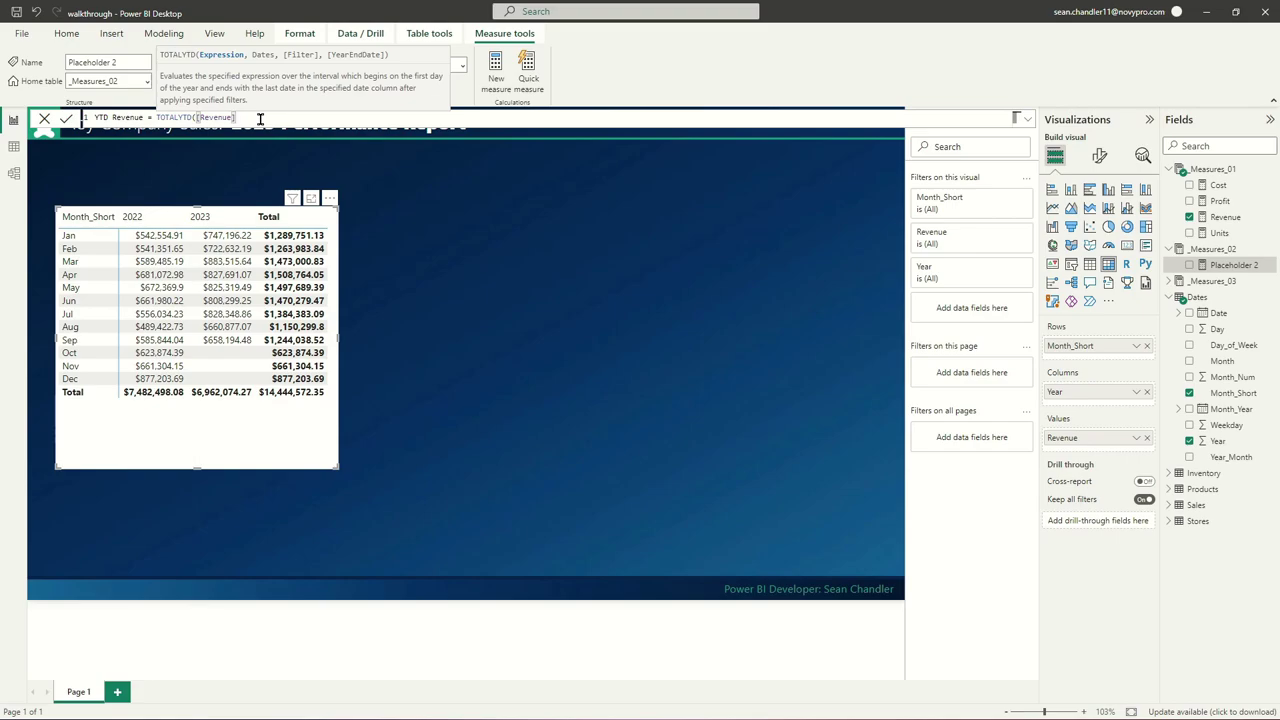
{"action": "type", "text": ","}
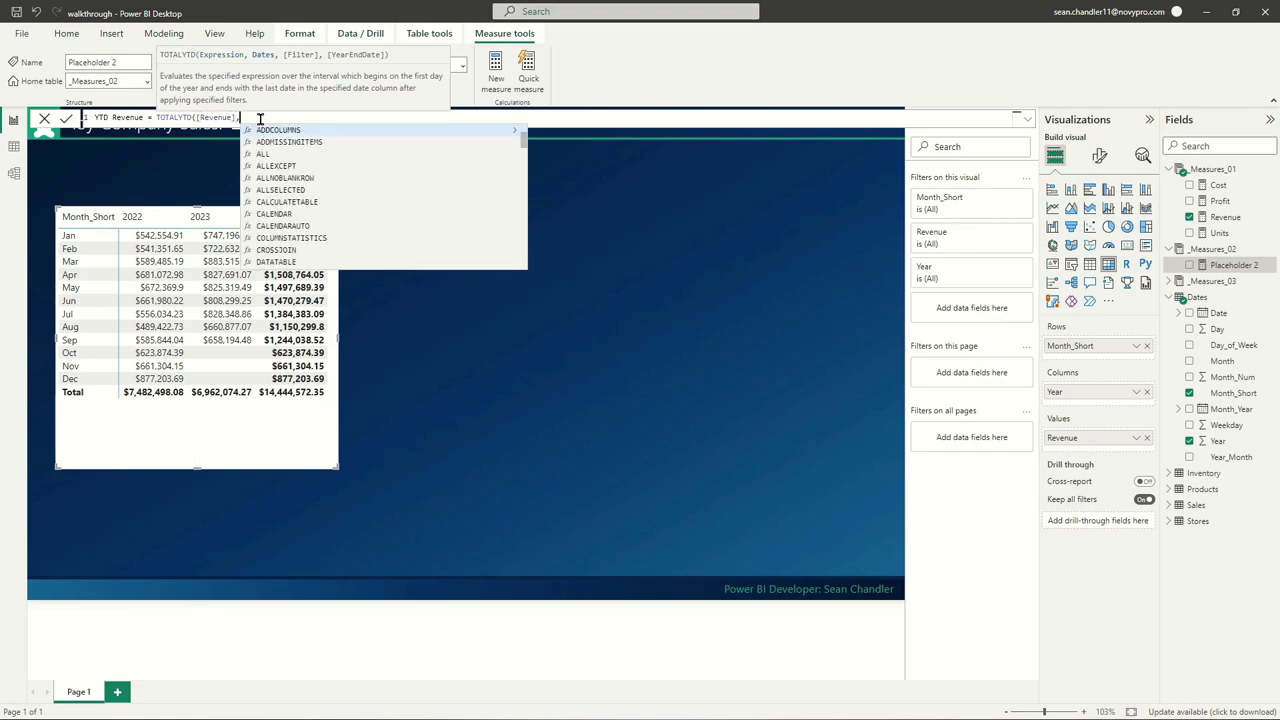
{"action": "key", "text": "Down"}
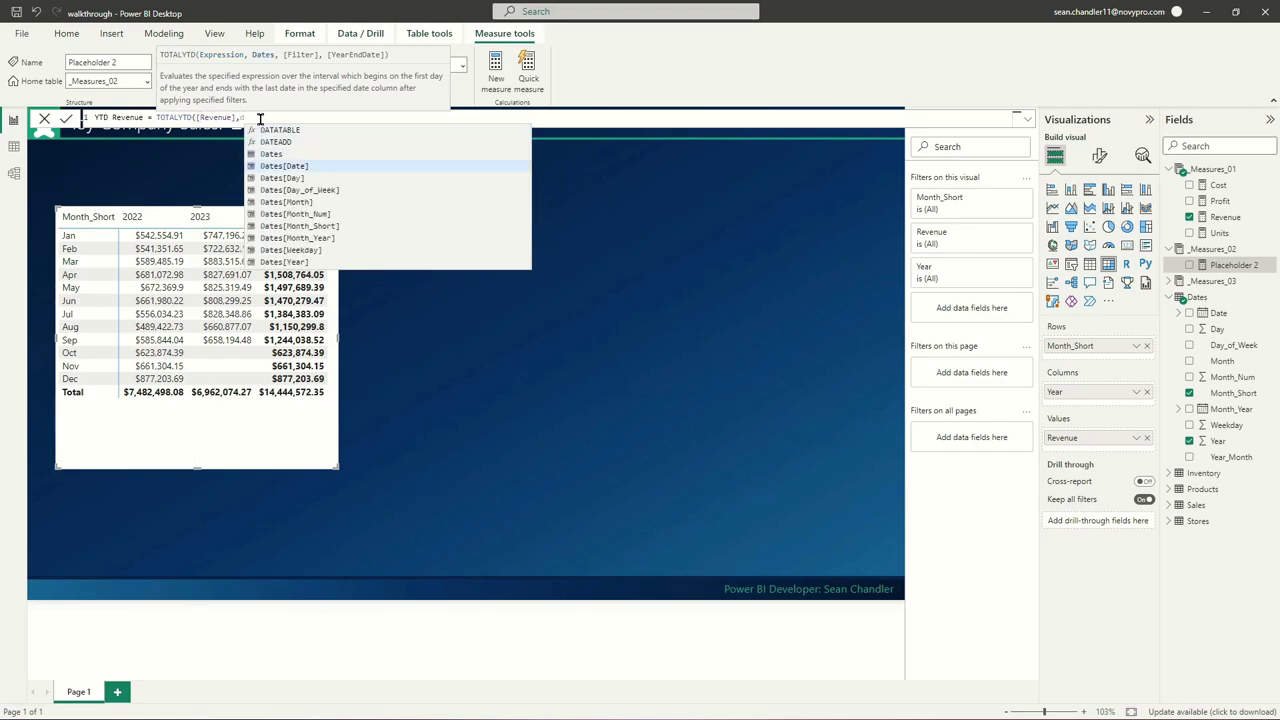
{"action": "key", "text": "Tab"}
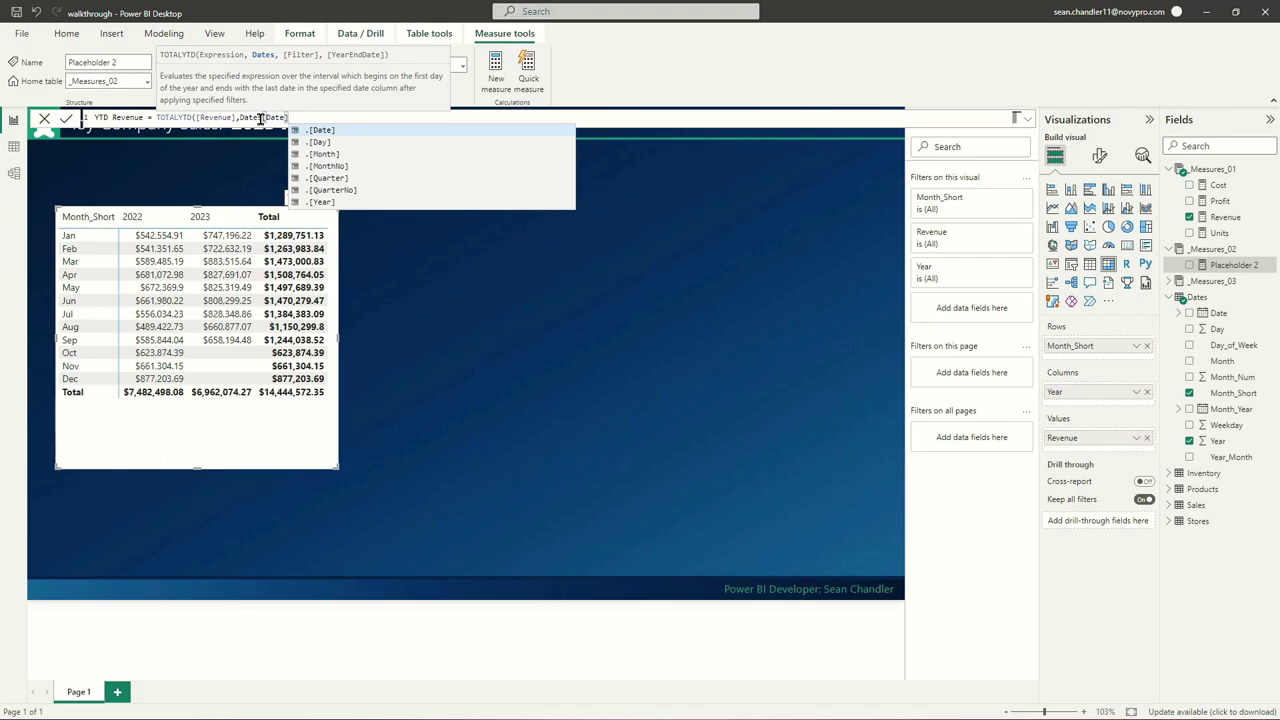
{"action": "type", "text": ")"}
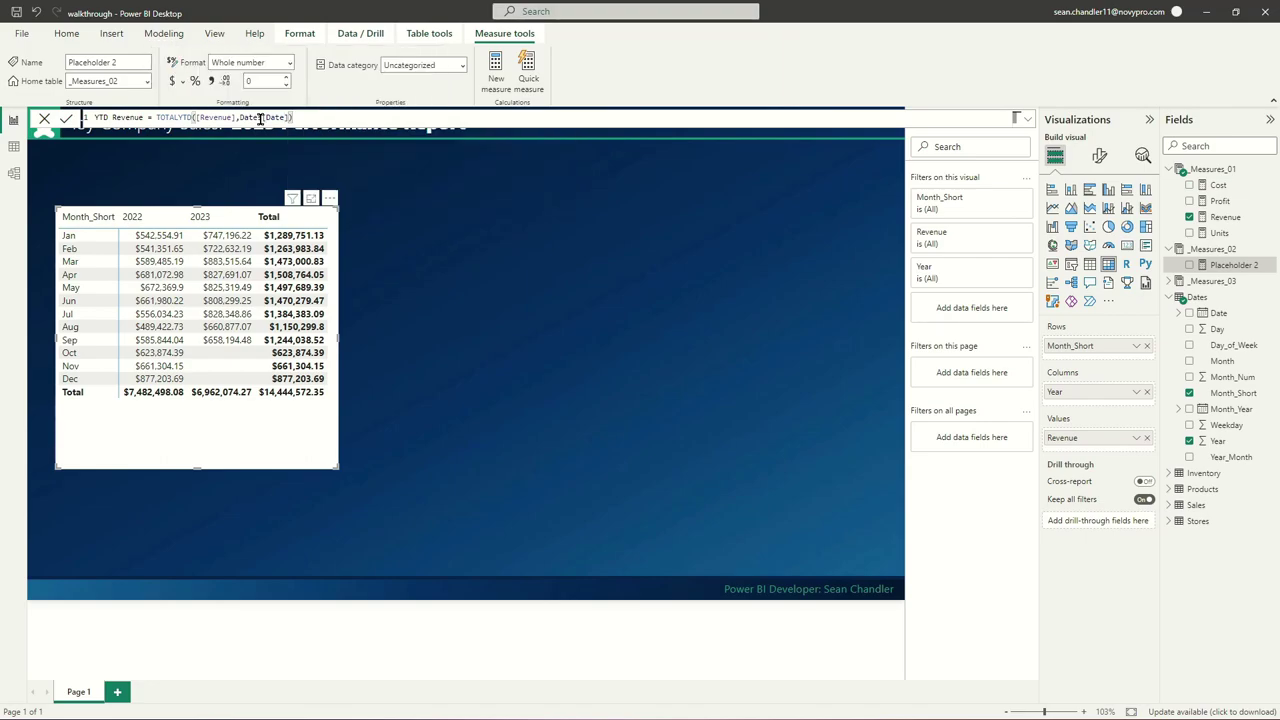
{"action": "key", "text": "Return"}
Add a compact card visual showing YTD Revenue beside the matrix
{"action": "left_click_drag", "start_coordinate": [1222, 264], "coordinate": [434, 240]}
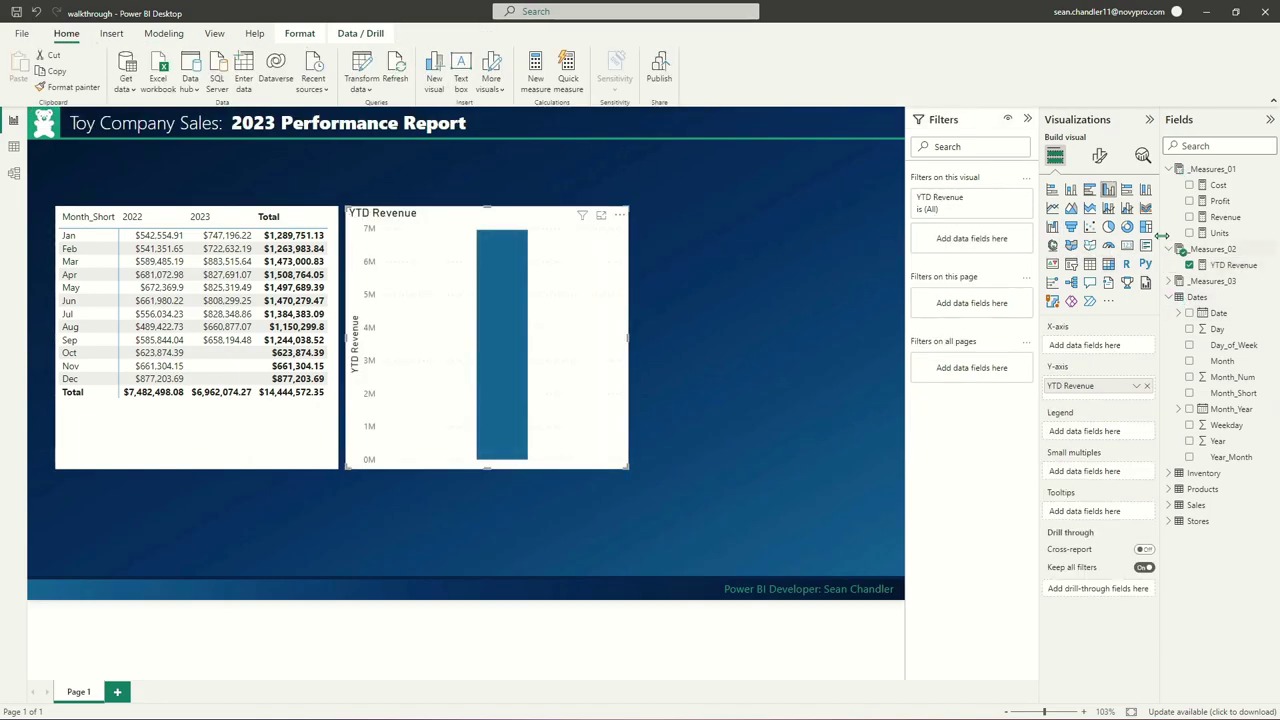
{"action": "left_click", "coordinate": [1127, 245]}
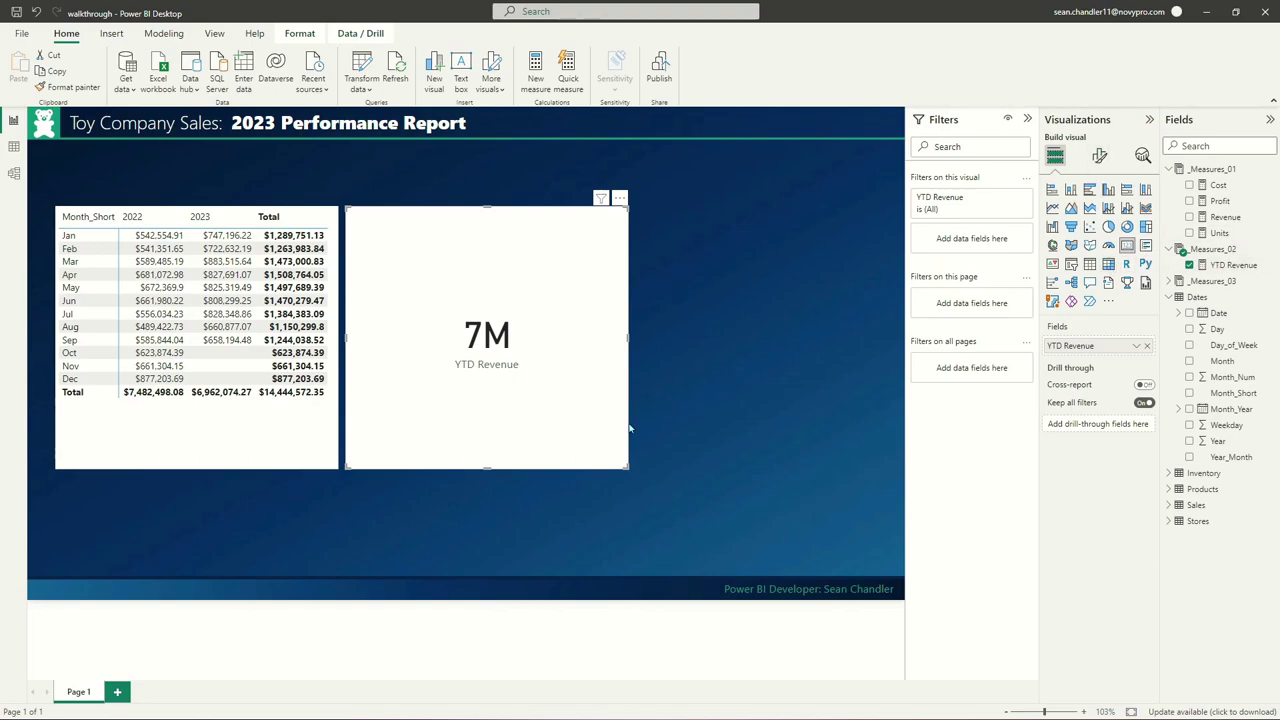
{"action": "left_click_drag", "start_coordinate": [622, 471], "coordinate": [502, 312]}
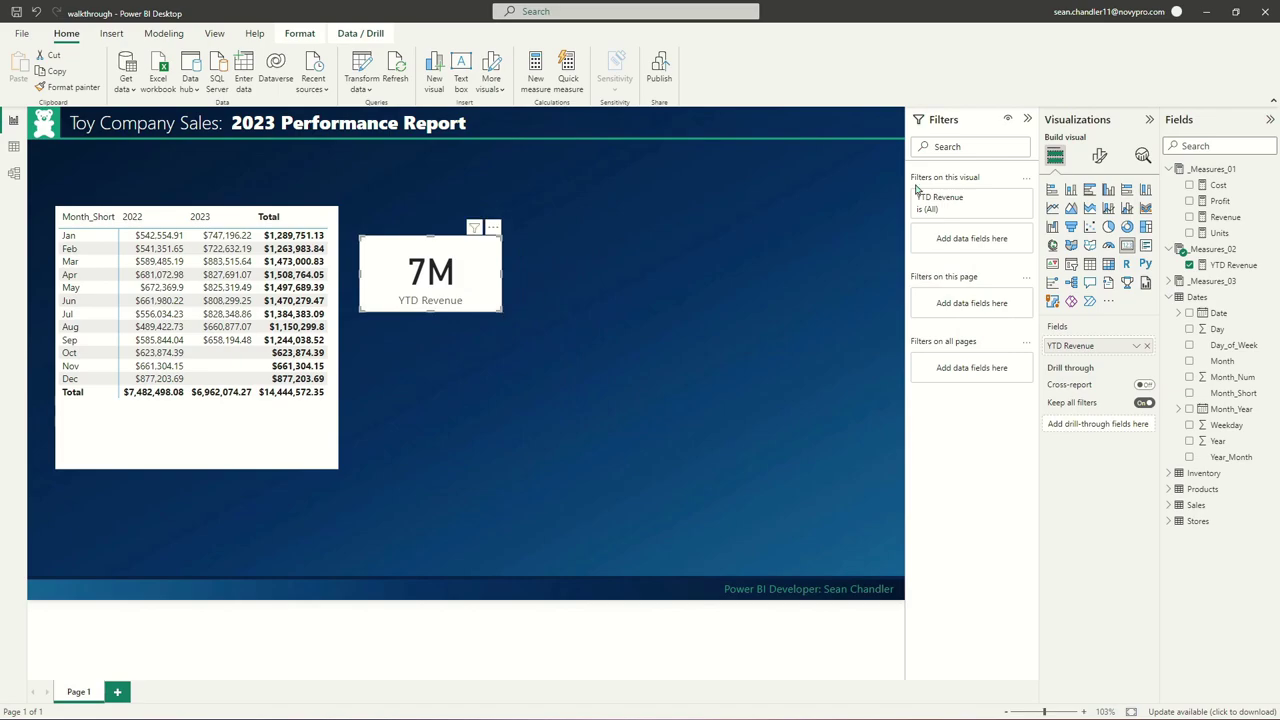
Set the card's callout value to font size 30 with display units None, and align the card with the matrix's top edge
{"action": "left_click", "coordinate": [1099, 155]}
{"action": "left_click", "coordinate": [1076, 248]}
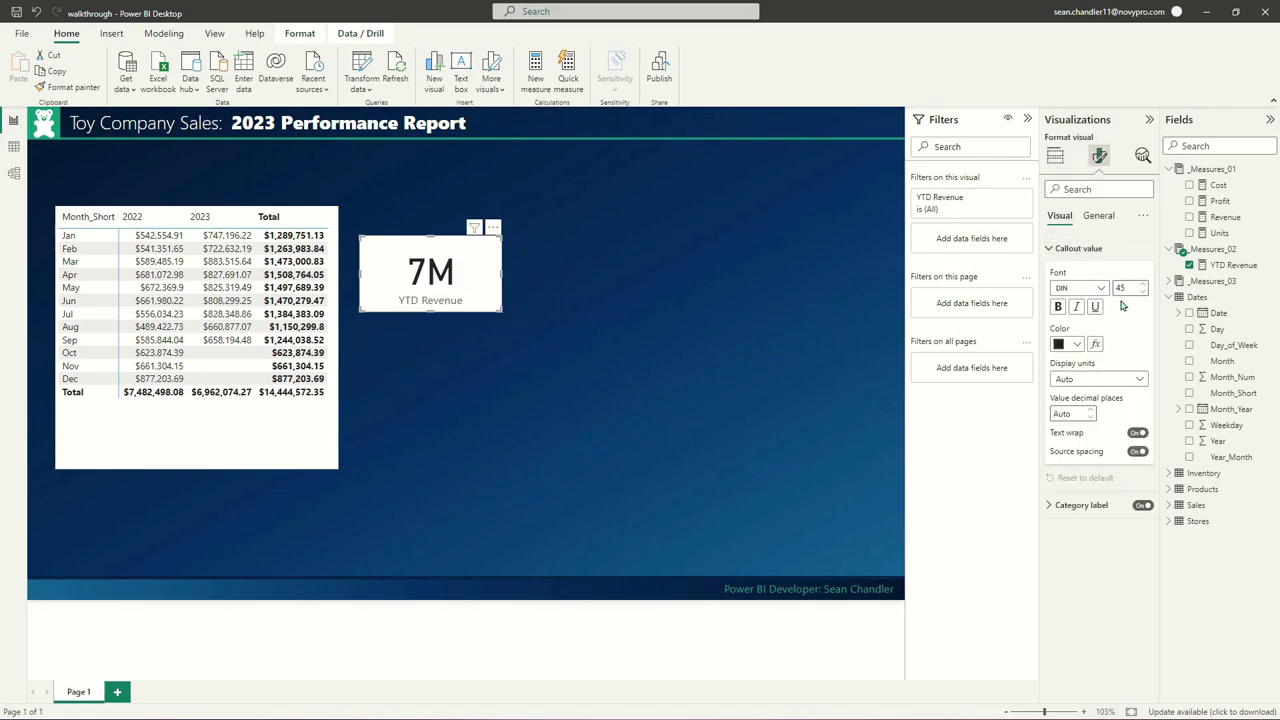
{"action": "double_click", "coordinate": [1119, 287]}
{"action": "type", "text": "30"}
{"action": "key", "text": "Return"}
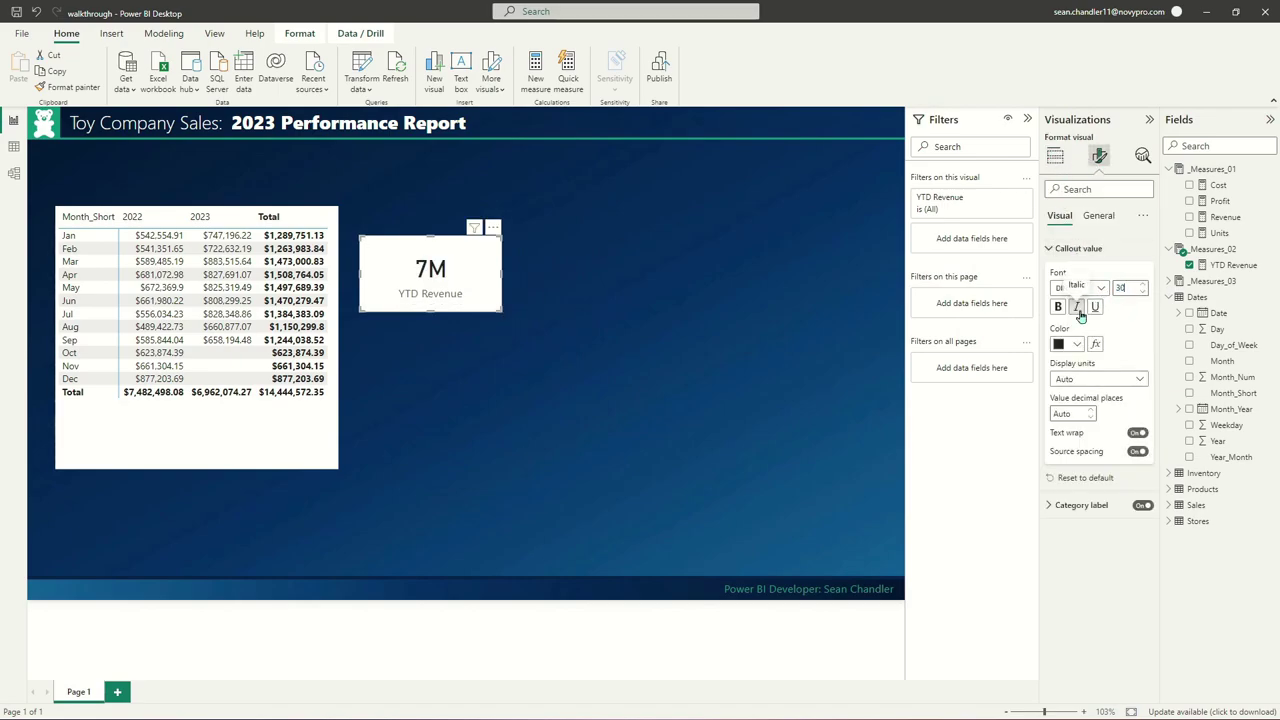
{"action": "left_click", "coordinate": [1098, 379]}
{"action": "left_click", "coordinate": [1075, 410]}
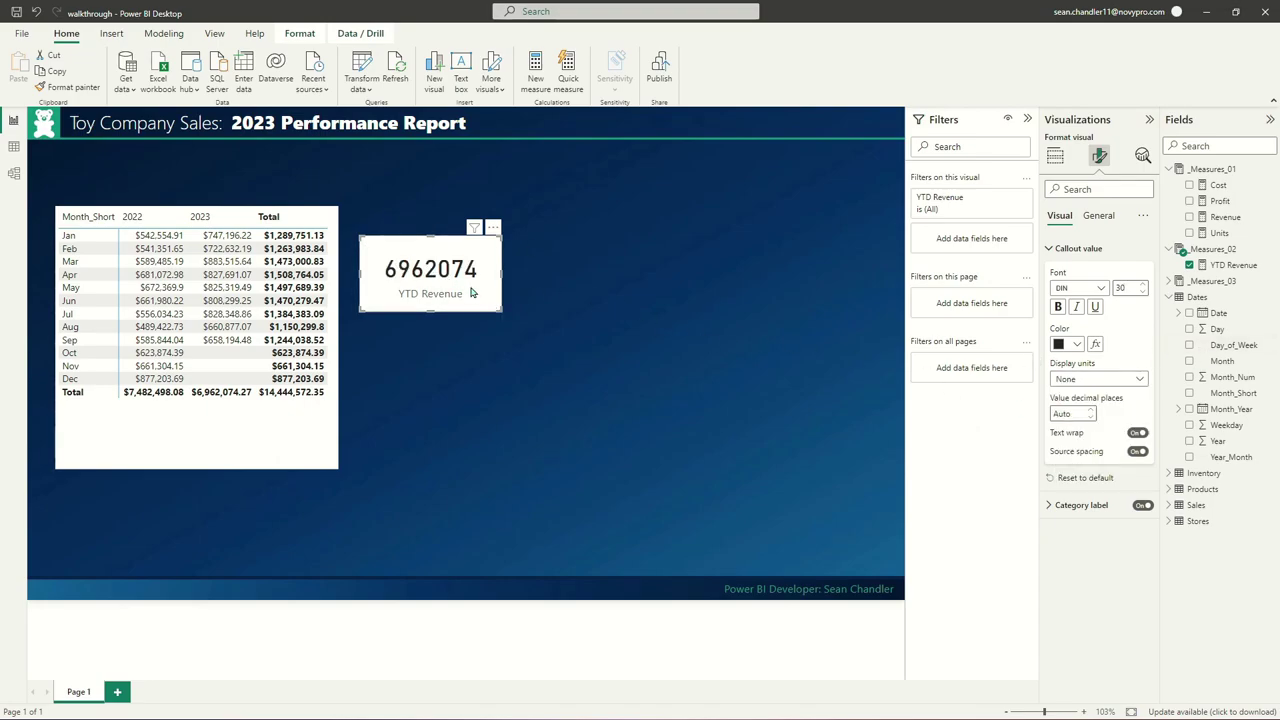
{"action": "left_click_drag", "start_coordinate": [471, 294], "coordinate": [462, 264]}
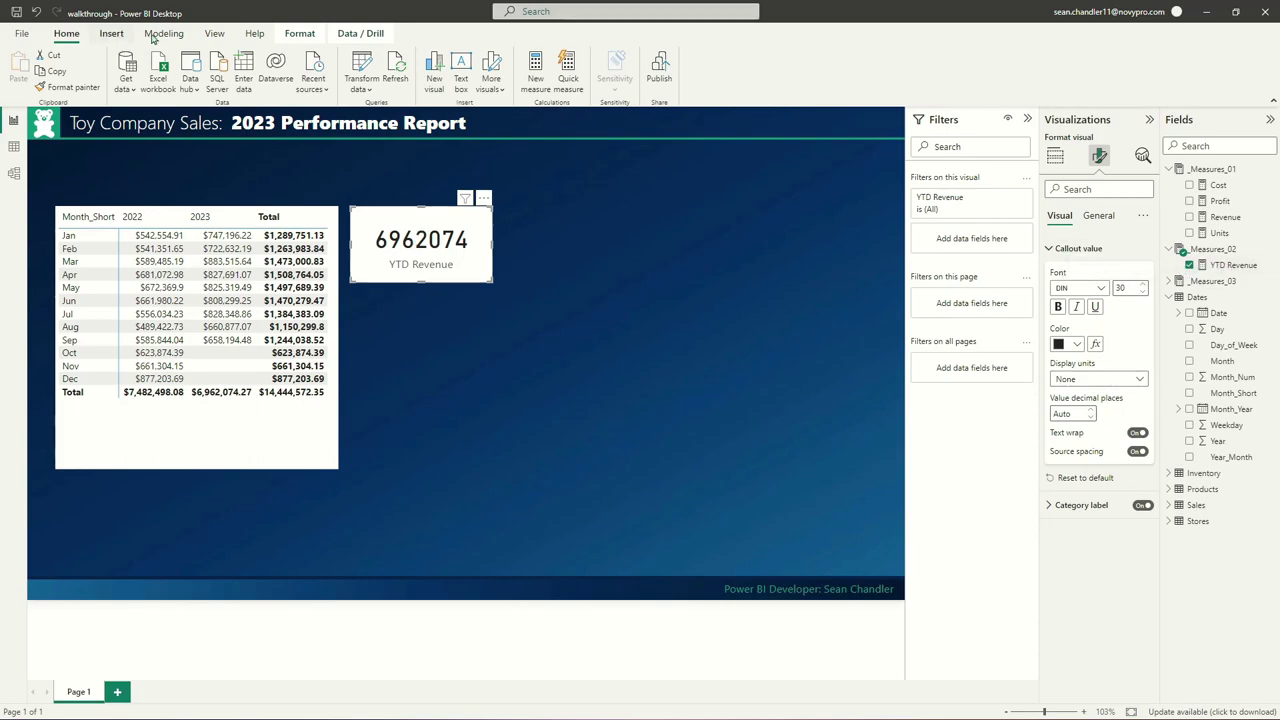
Format the YTD Revenue measure as currency with a thousands separator, and widen the card to fit the full value
{"action": "left_click", "coordinate": [1232, 268]}
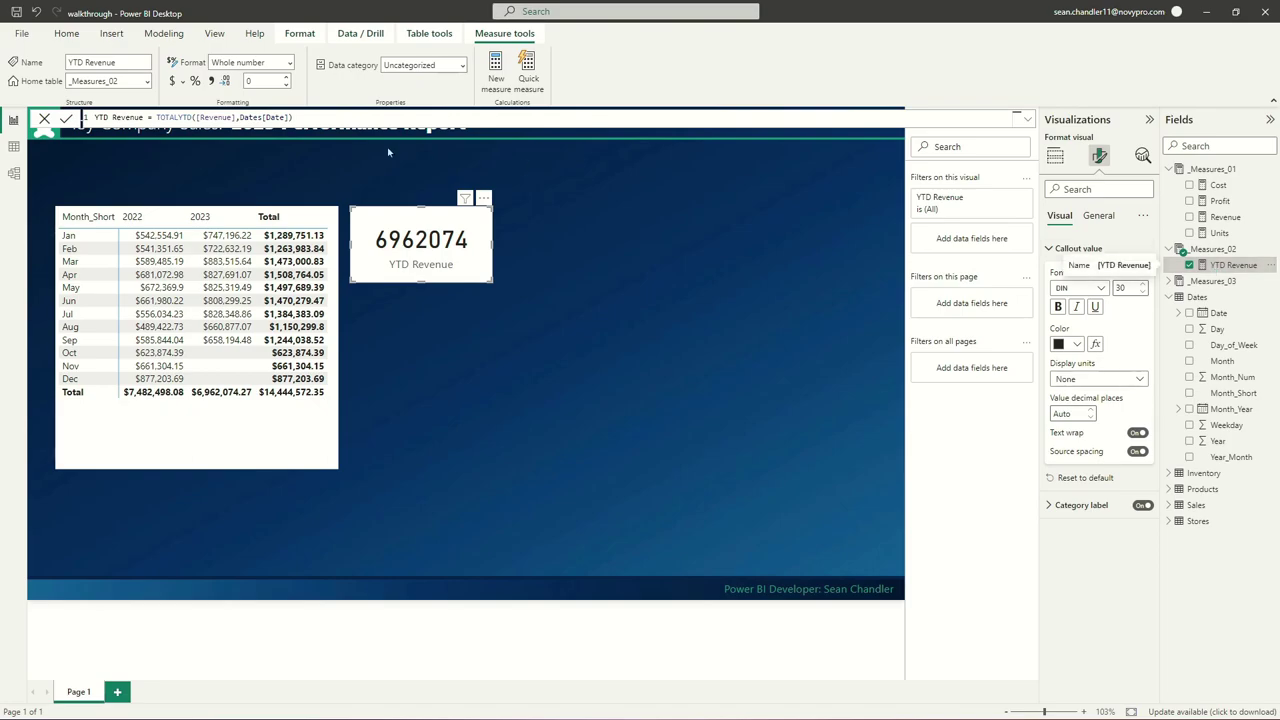
{"action": "left_click", "coordinate": [210, 82]}
{"action": "left_click", "coordinate": [172, 82]}
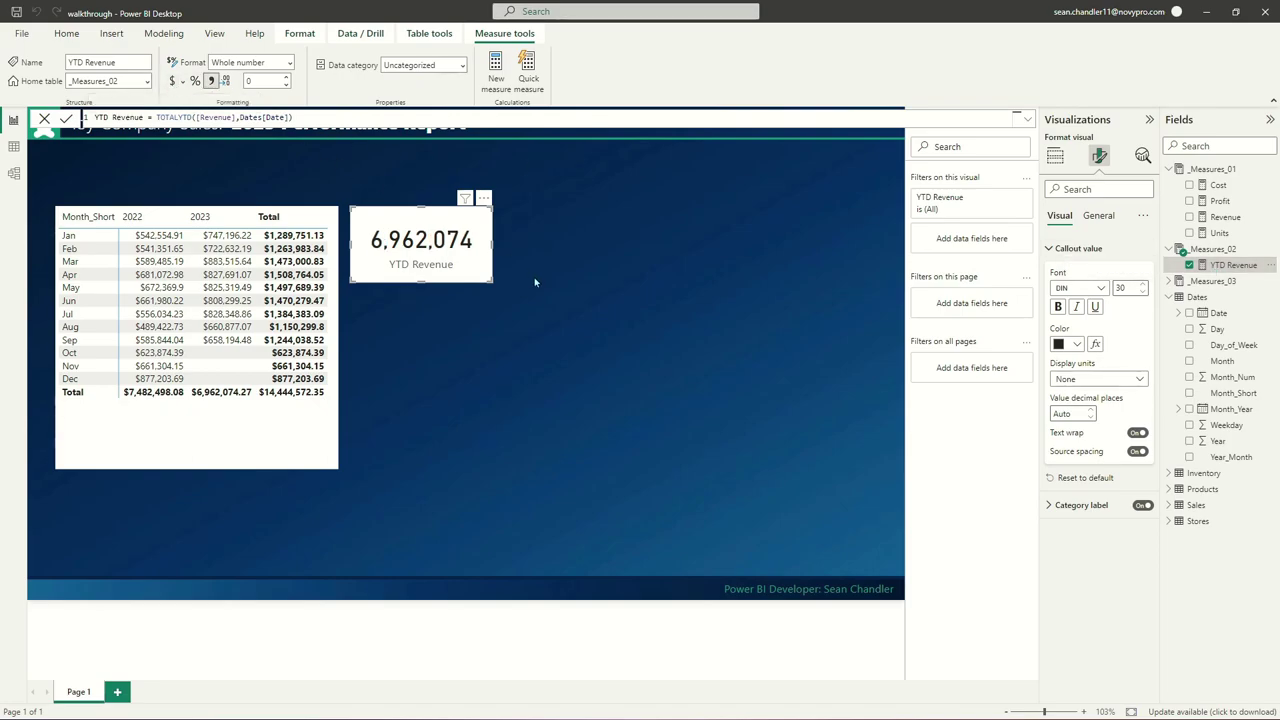
{"action": "left_click_drag", "start_coordinate": [490, 278], "coordinate": [520, 283]}
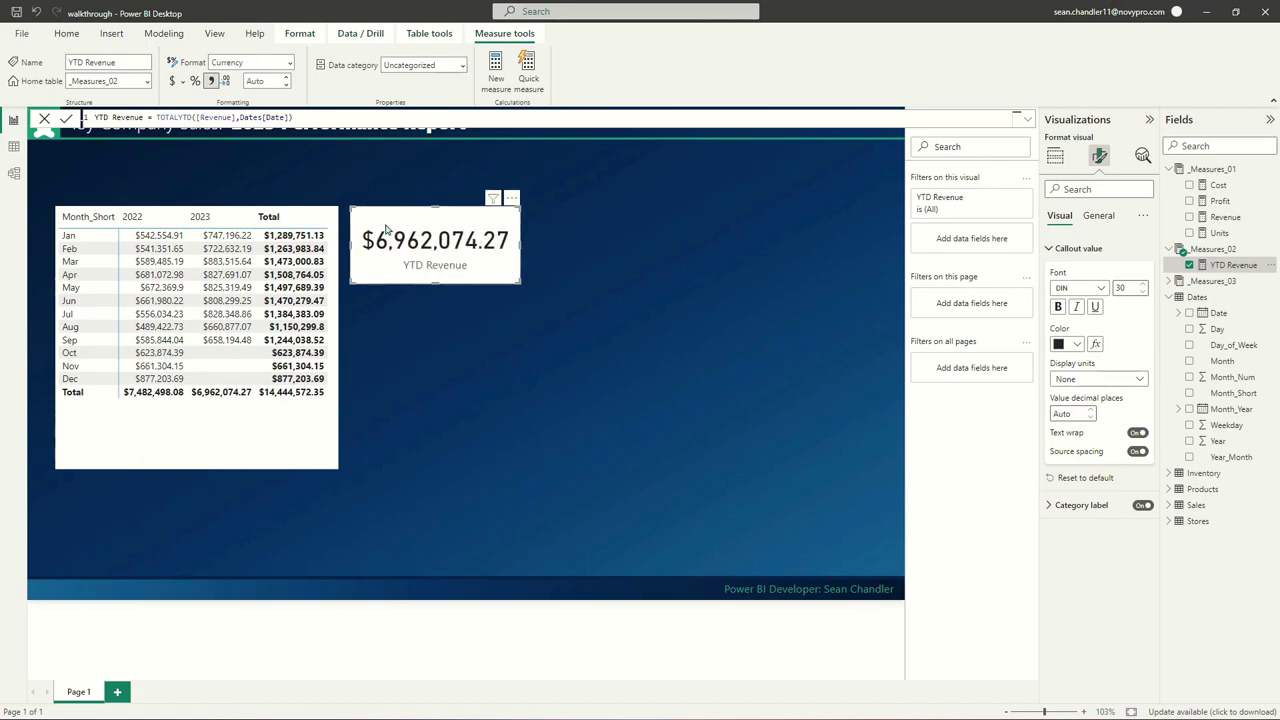
Duplicate the YTD Revenue card and place the copy directly below the original
{"action": "left_click", "coordinate": [473, 279]}
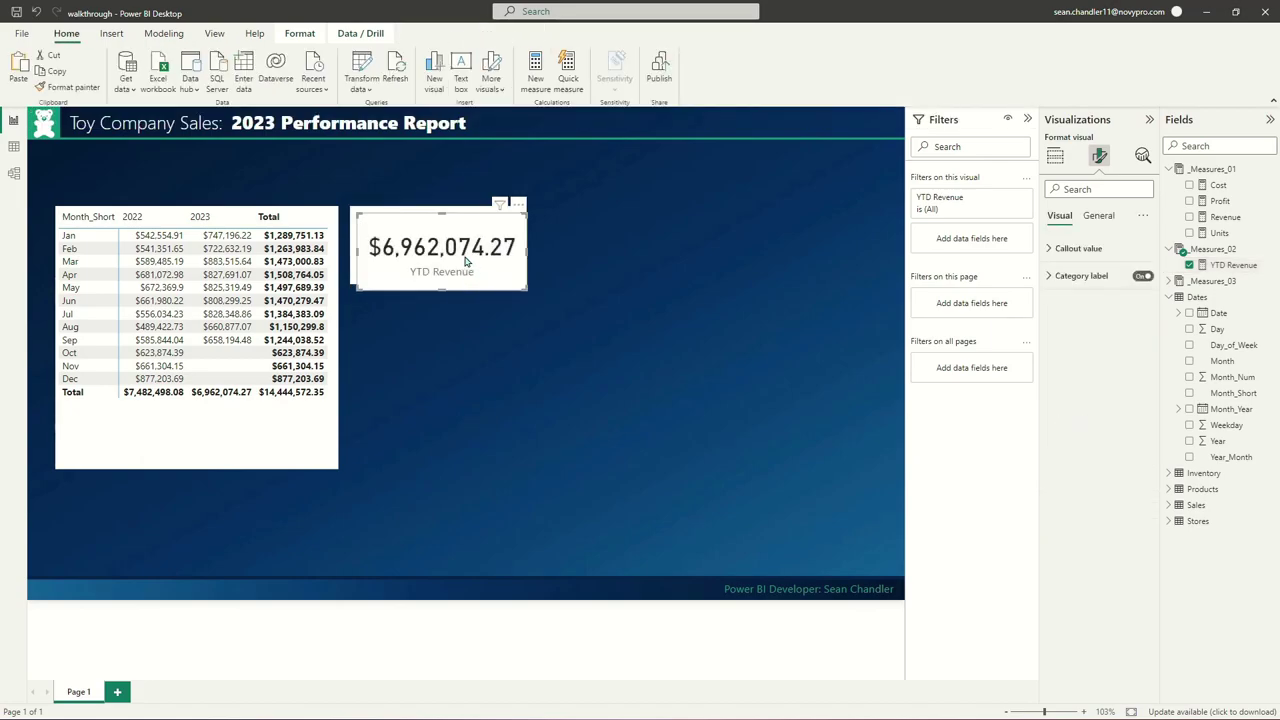
{"action": "key", "text": "ctrl+c"}
{"action": "key", "text": "ctrl+v"}
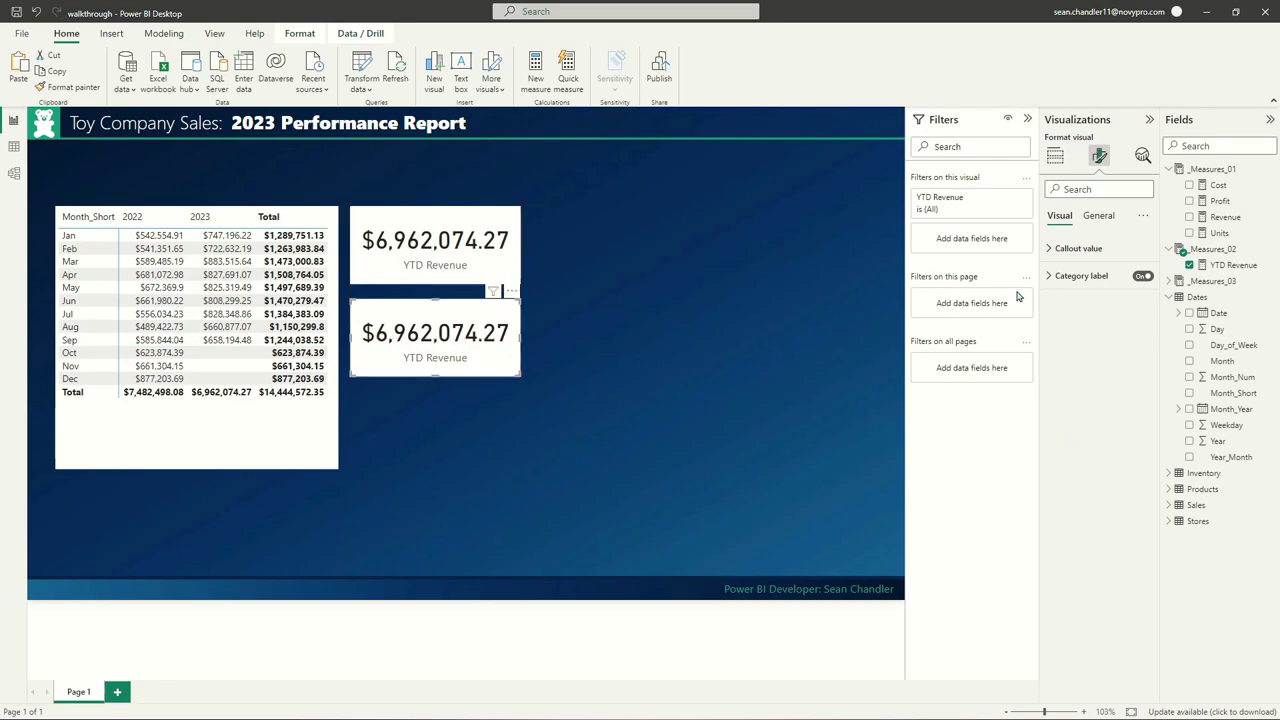
Add a new measure to the _Measures_02 table and name it Previous YTD Revenue
{"action": "right_click", "coordinate": [1218, 268]}
{"action": "key", "text": "Escape"}
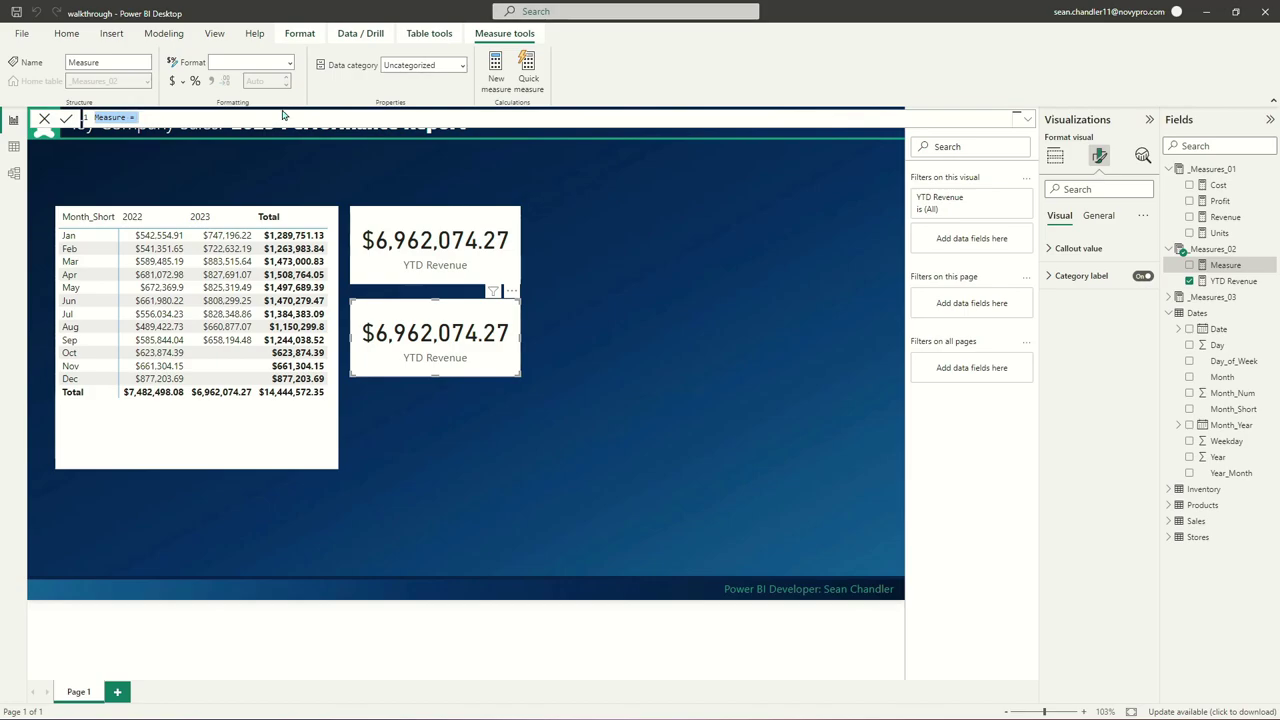
{"action": "type", "text": "Pr"}
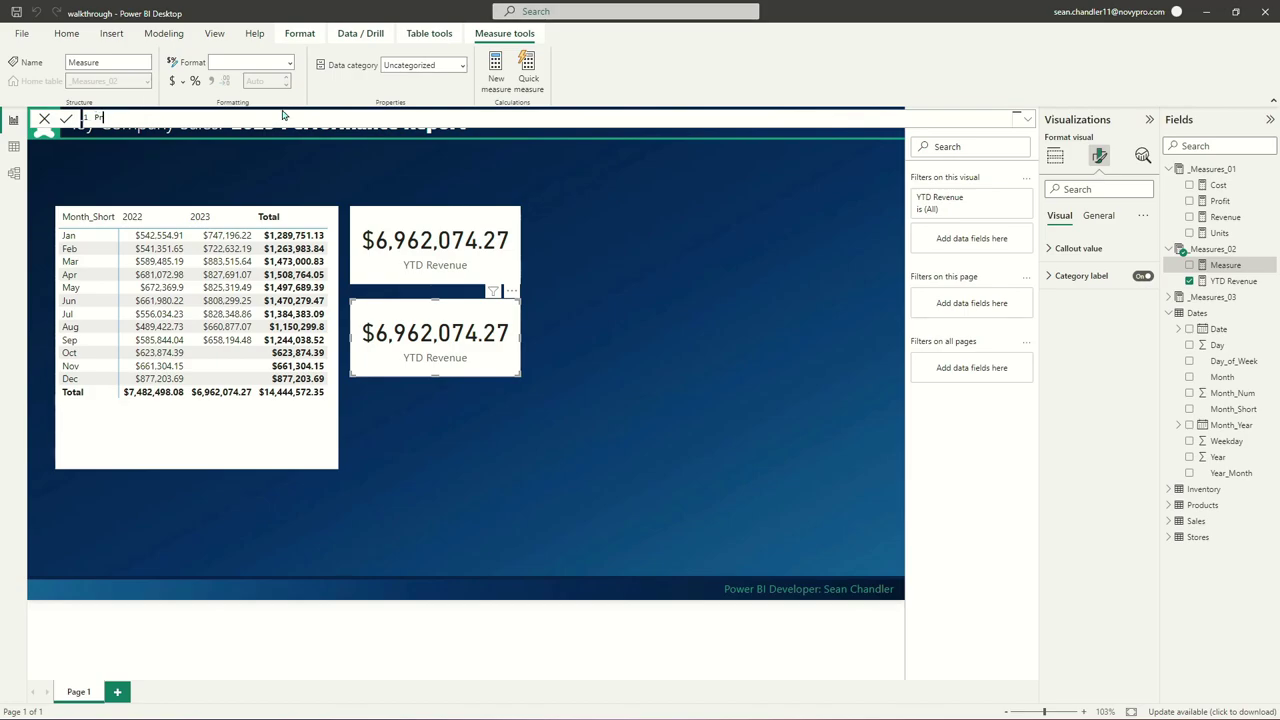
{"action": "type", "text": "evious YTD Revenue"}
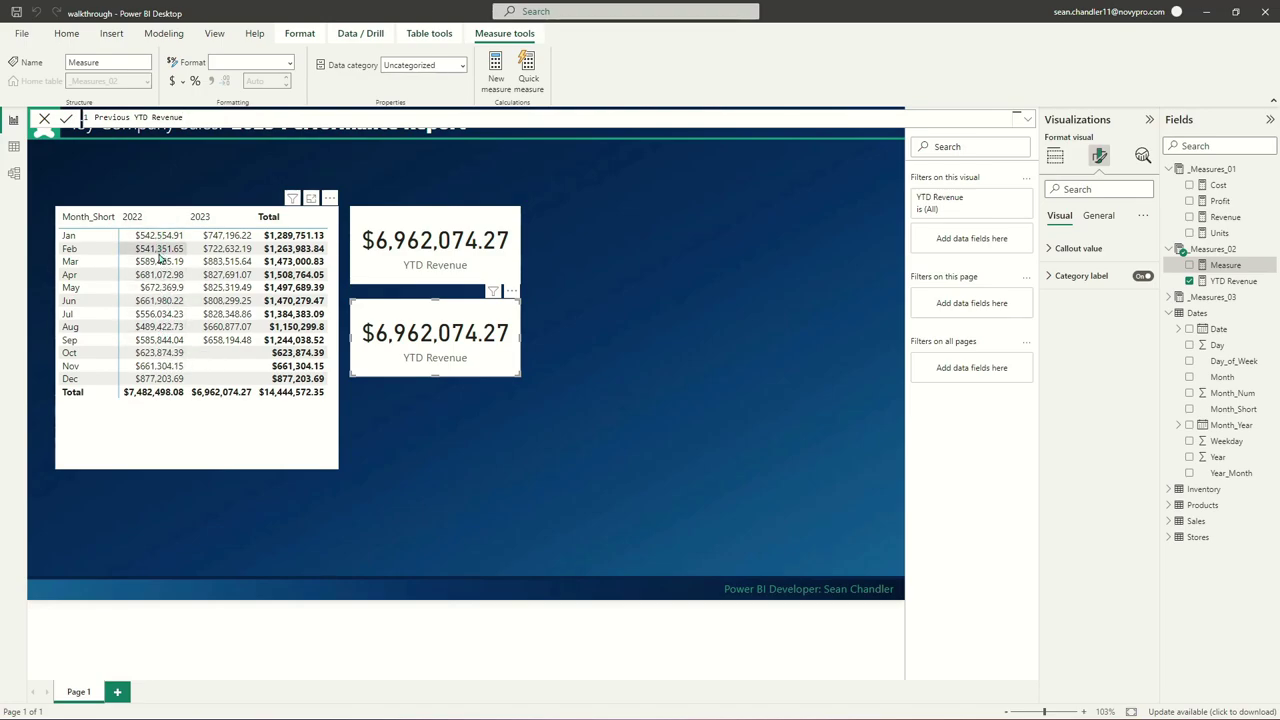
Define the Previous YTD Revenue measure as CALCULATE([YTD Revenue],SAMEPERIODLASTYEAR(Dates[Date])) and commit the formula
{"action": "left_click", "coordinate": [421, 110]}
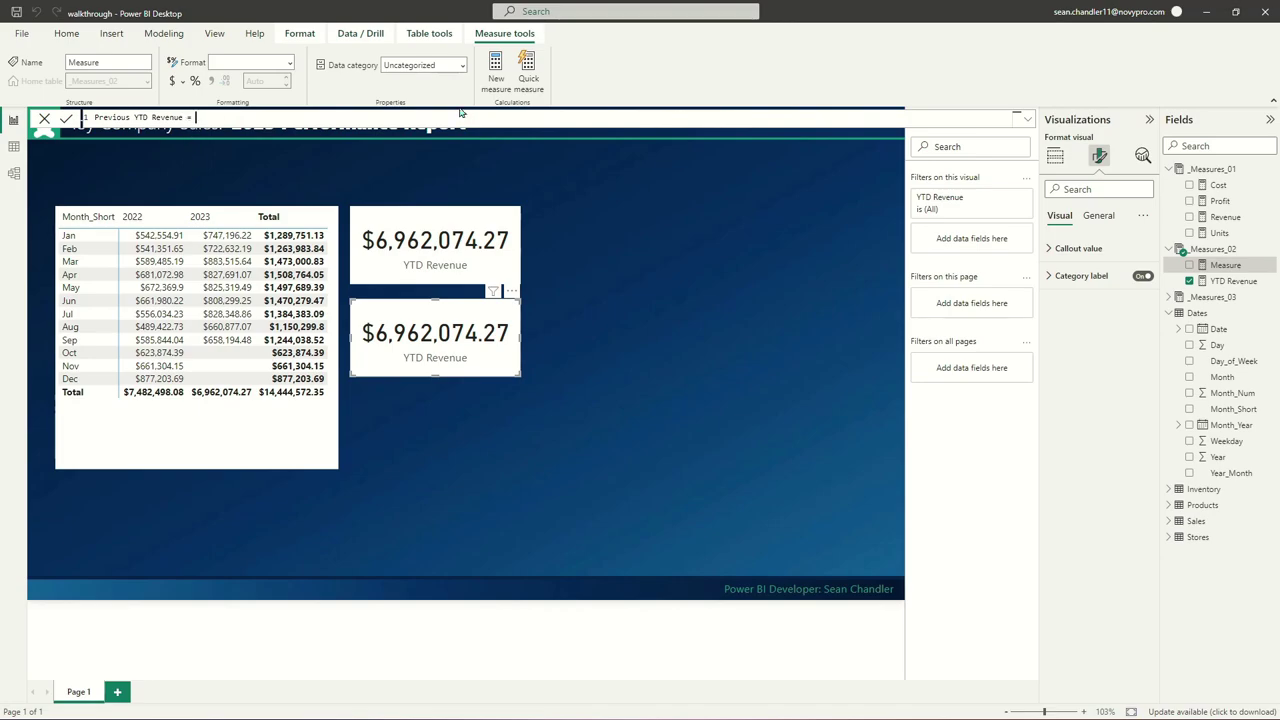
{"action": "type", "text": "="}
{"action": "type", "text": "CALCULATE("}
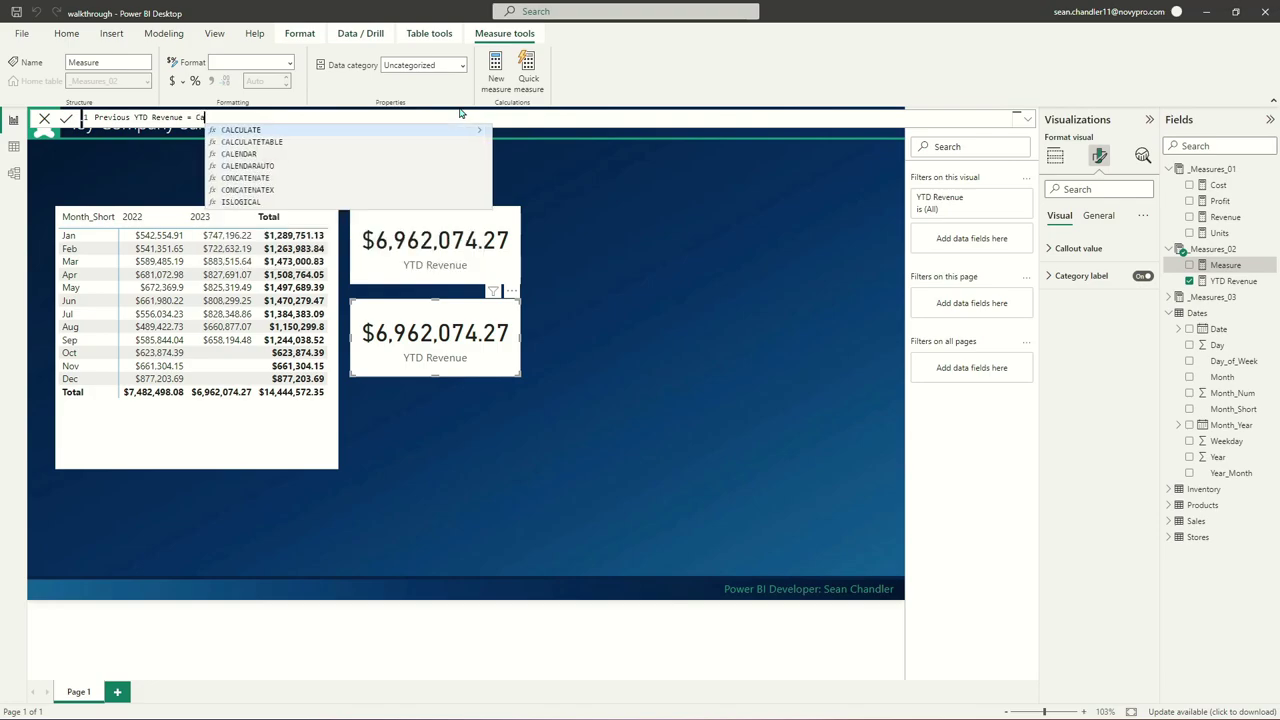
{"action": "type", "text": "[YTD Revenue]"}
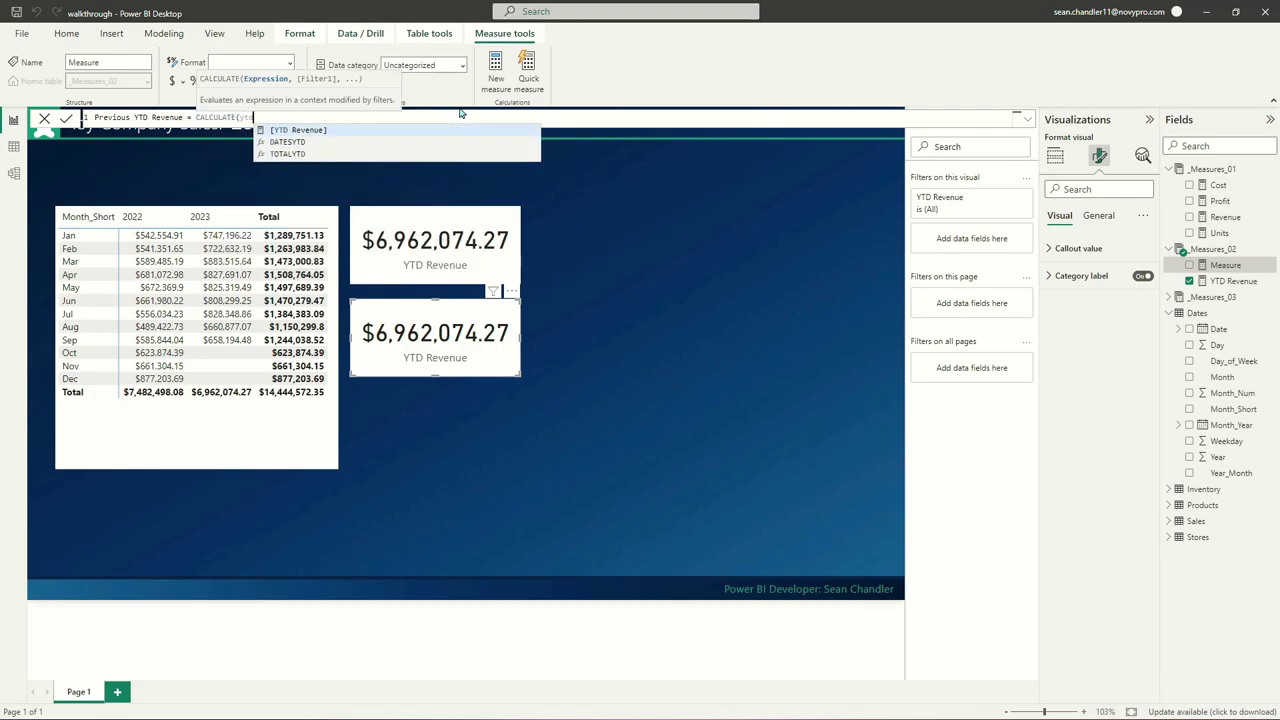
{"action": "type", "text": ",SAMEPERIODLASTYEAR(da"}
{"action": "key", "text": "Down"}
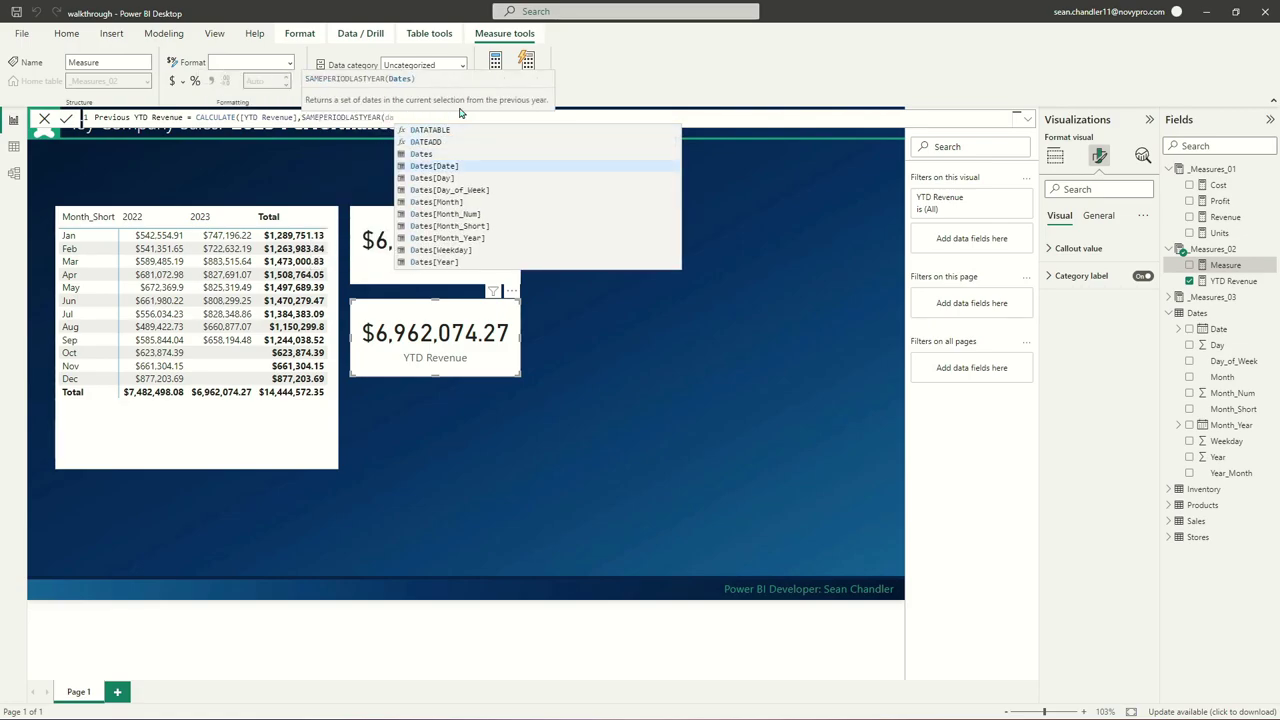
{"action": "key", "text": "Tab"}
{"action": "type", "text": "))"}
{"action": "key", "text": "Return"}
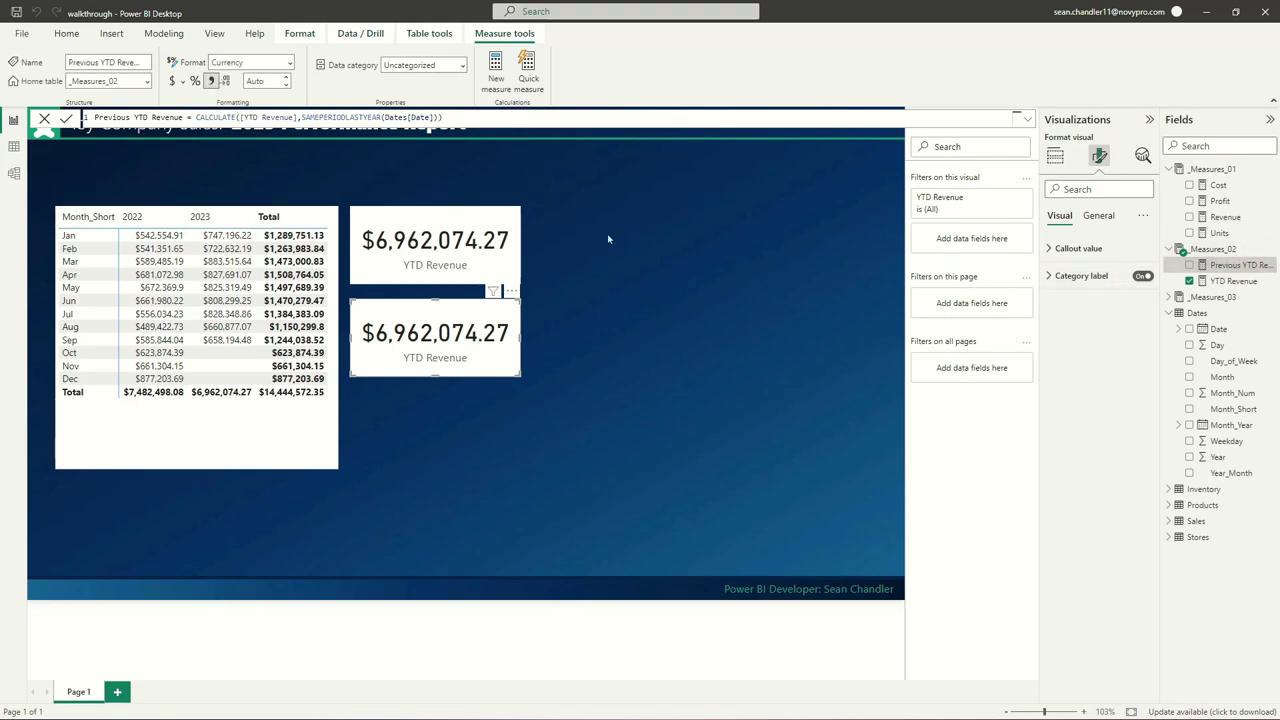
Replace the field in the lower card with the Previous YTD Revenue measure
{"action": "left_click", "coordinate": [1055, 153]}
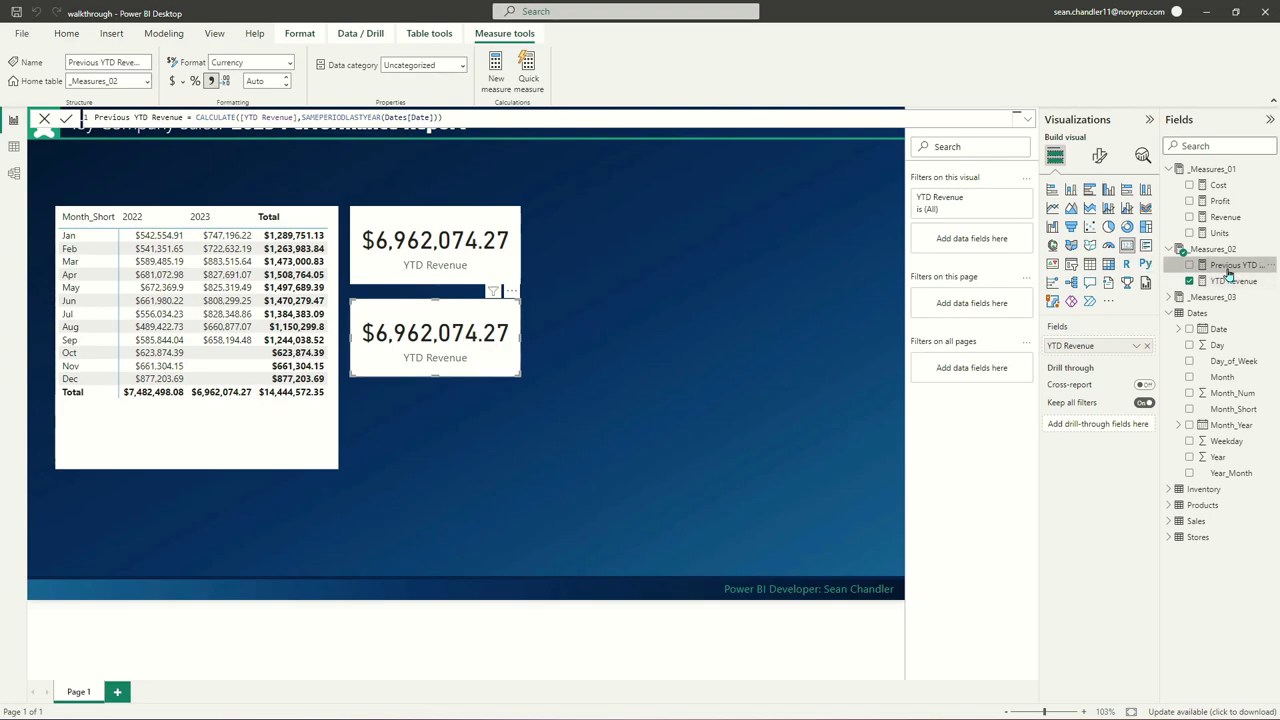
{"action": "left_click_drag", "start_coordinate": [1228, 268], "coordinate": [1088, 346]}
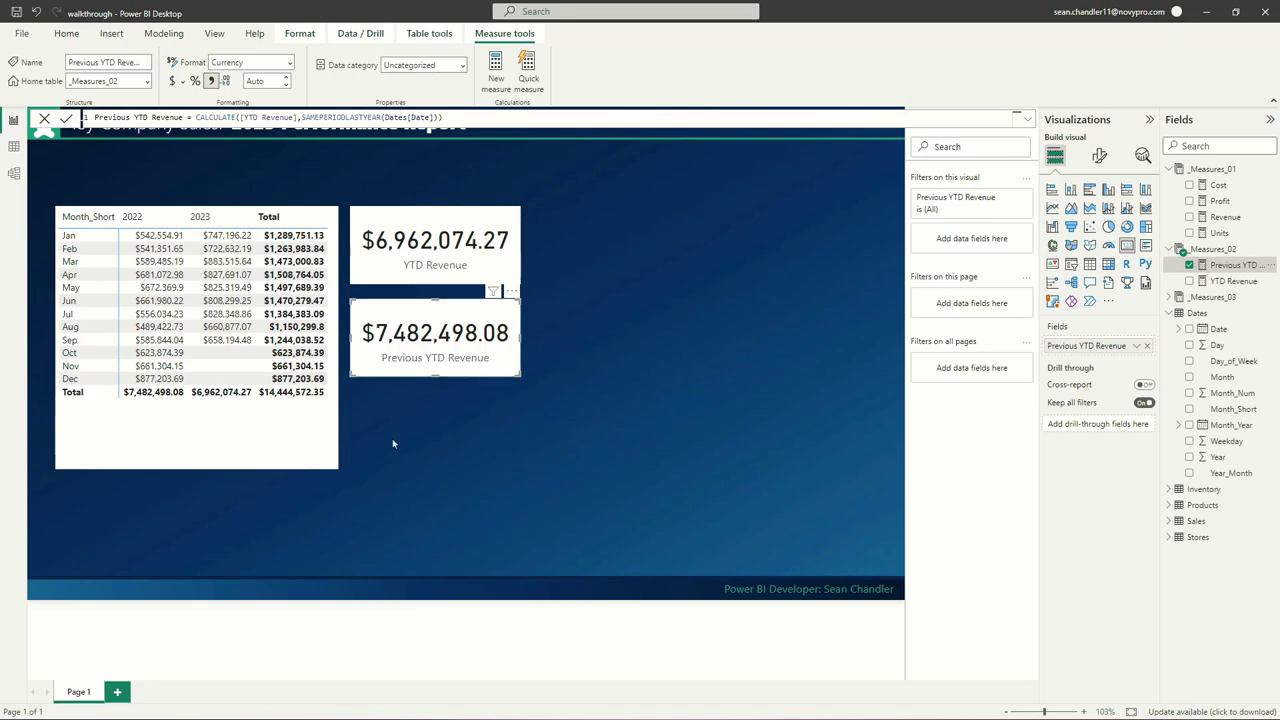
{"action": "mouse_move", "coordinate": [133, 400]}
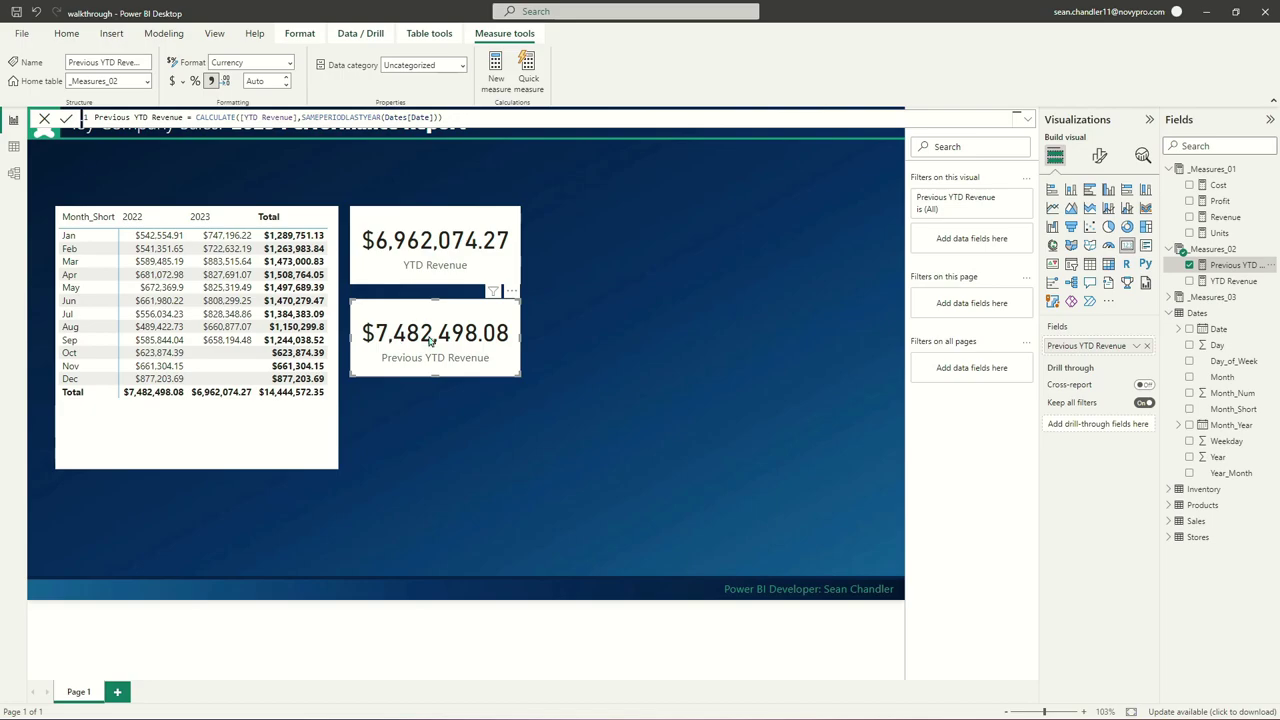
Filter Oct, Nov and Dec out of the matrix by Month_Short to check the 2022 total, and clear the filter again
{"action": "left_click", "coordinate": [288, 446]}
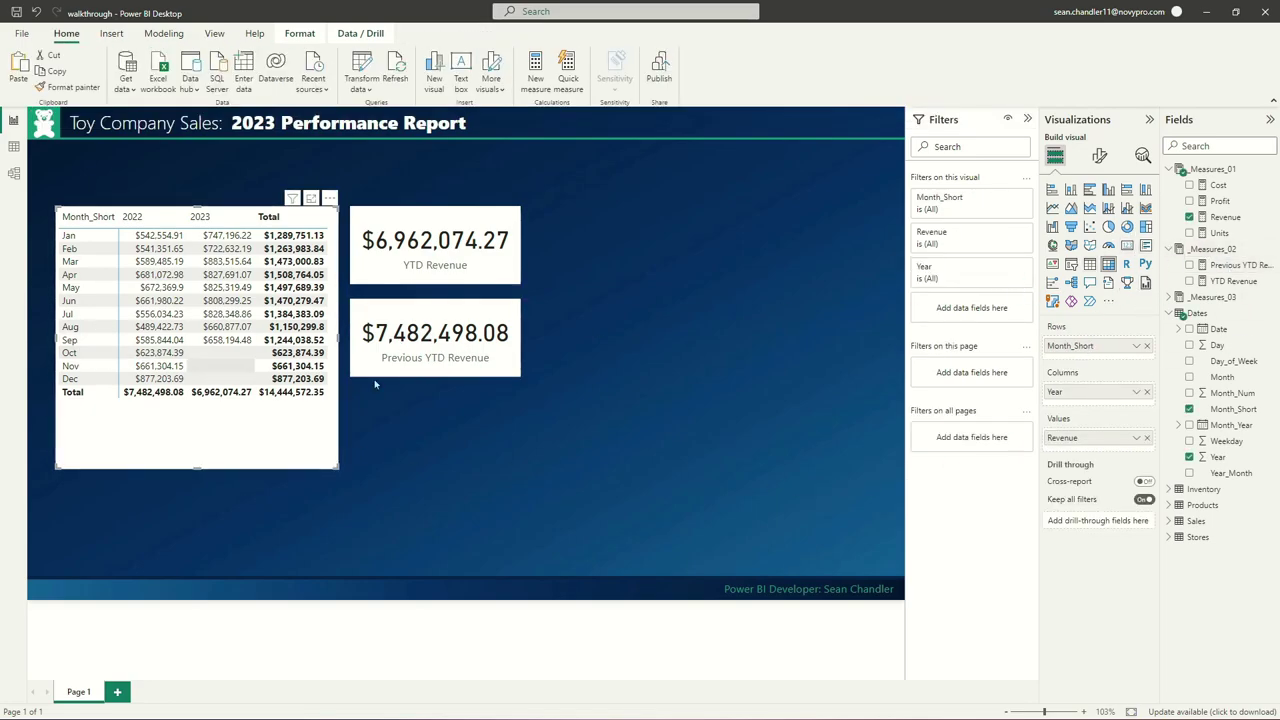
{"action": "left_click", "coordinate": [1006, 198]}
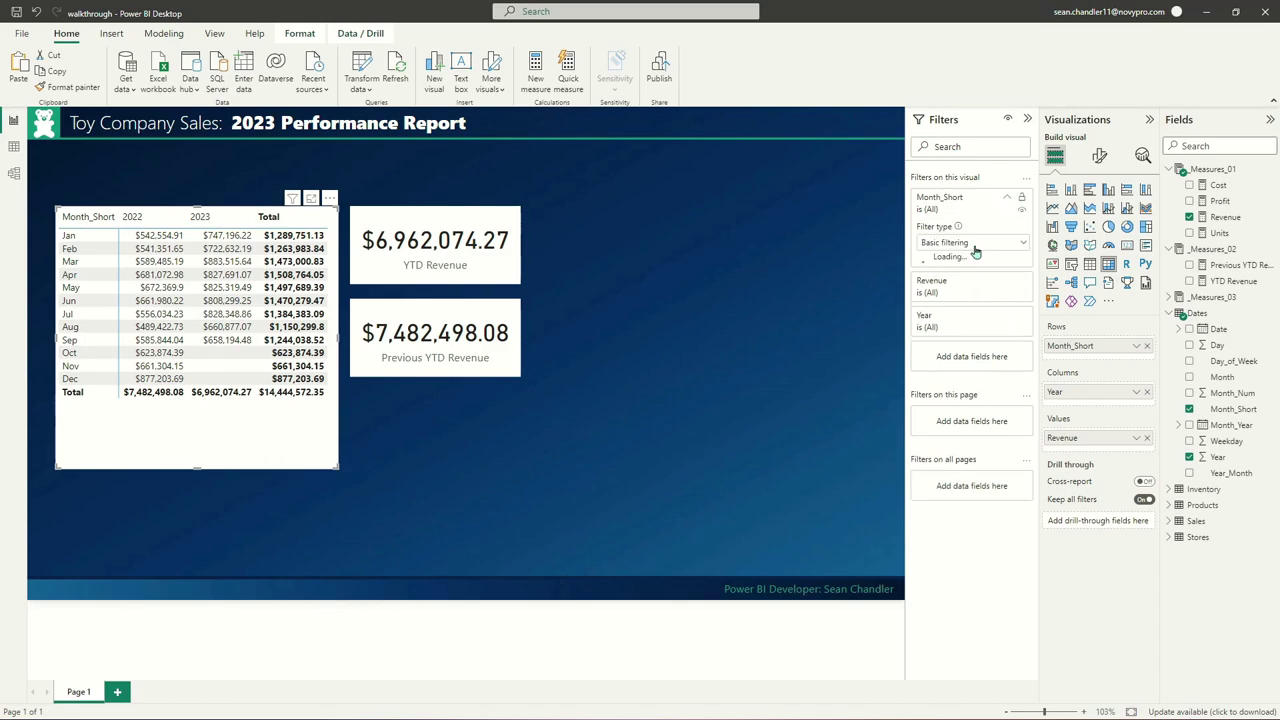
{"action": "left_click", "coordinate": [928, 281]}
{"action": "scroll", "coordinate": [928, 320], "scroll_direction": "down", "scroll_amount": 3}
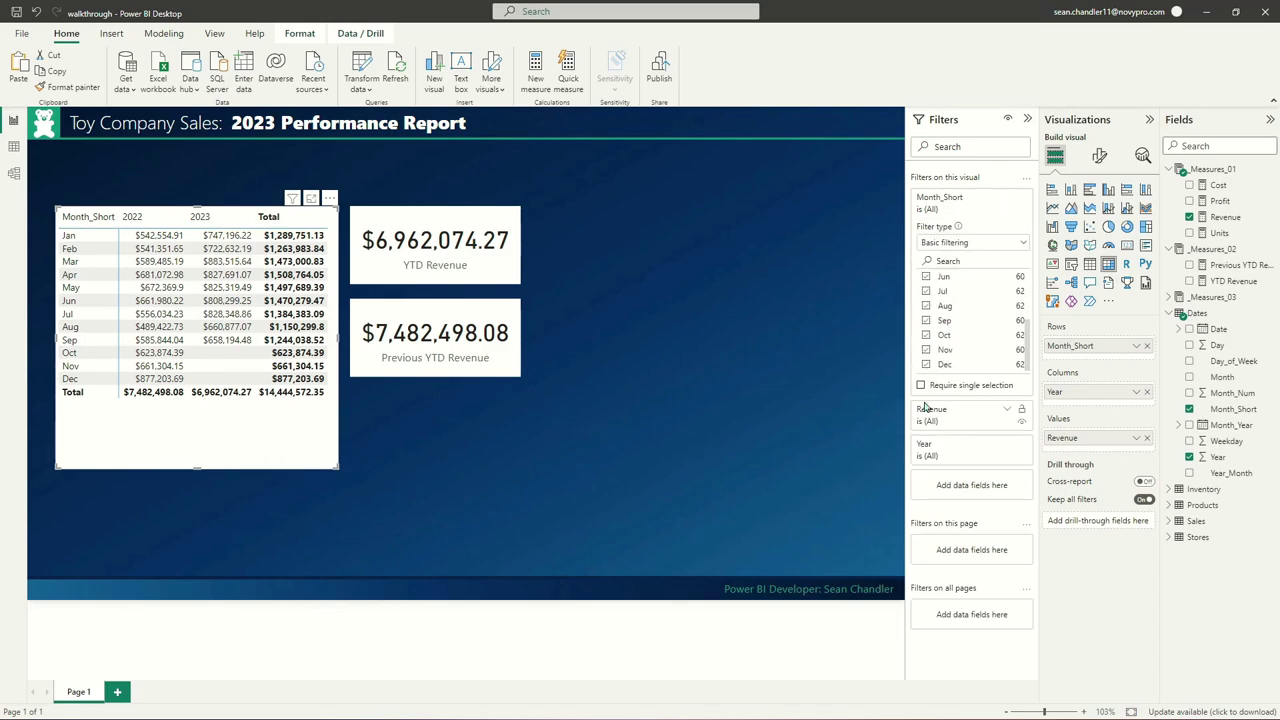
{"action": "left_click", "coordinate": [926, 365]}
{"action": "left_click", "coordinate": [926, 350]}
{"action": "left_click", "coordinate": [926, 335]}
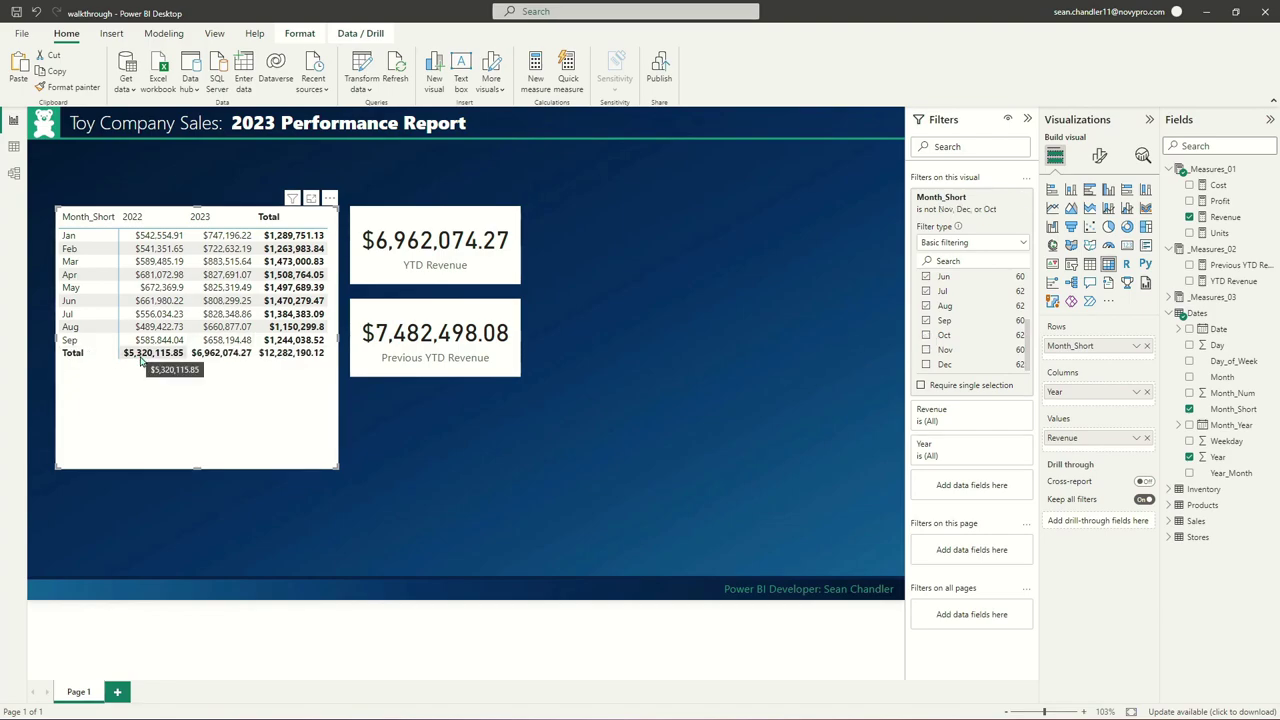
{"action": "left_click", "coordinate": [1008, 198]}
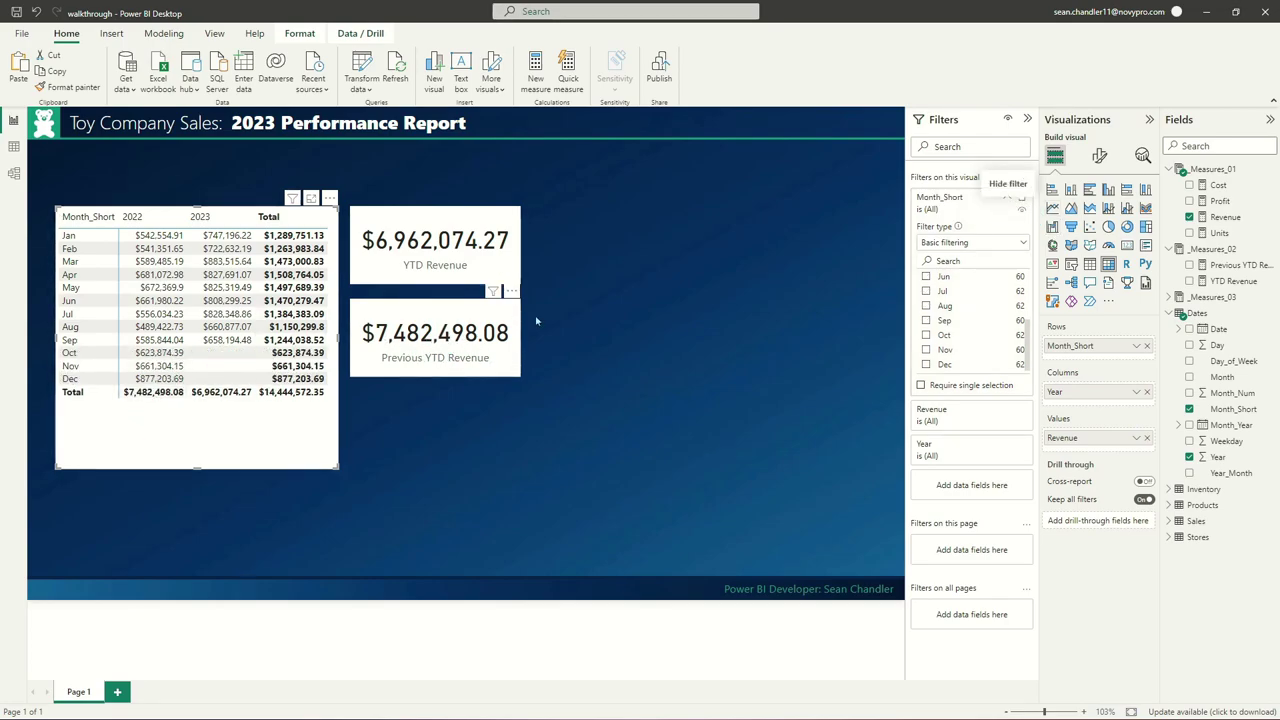
{"action": "left_click", "coordinate": [860, 415]}
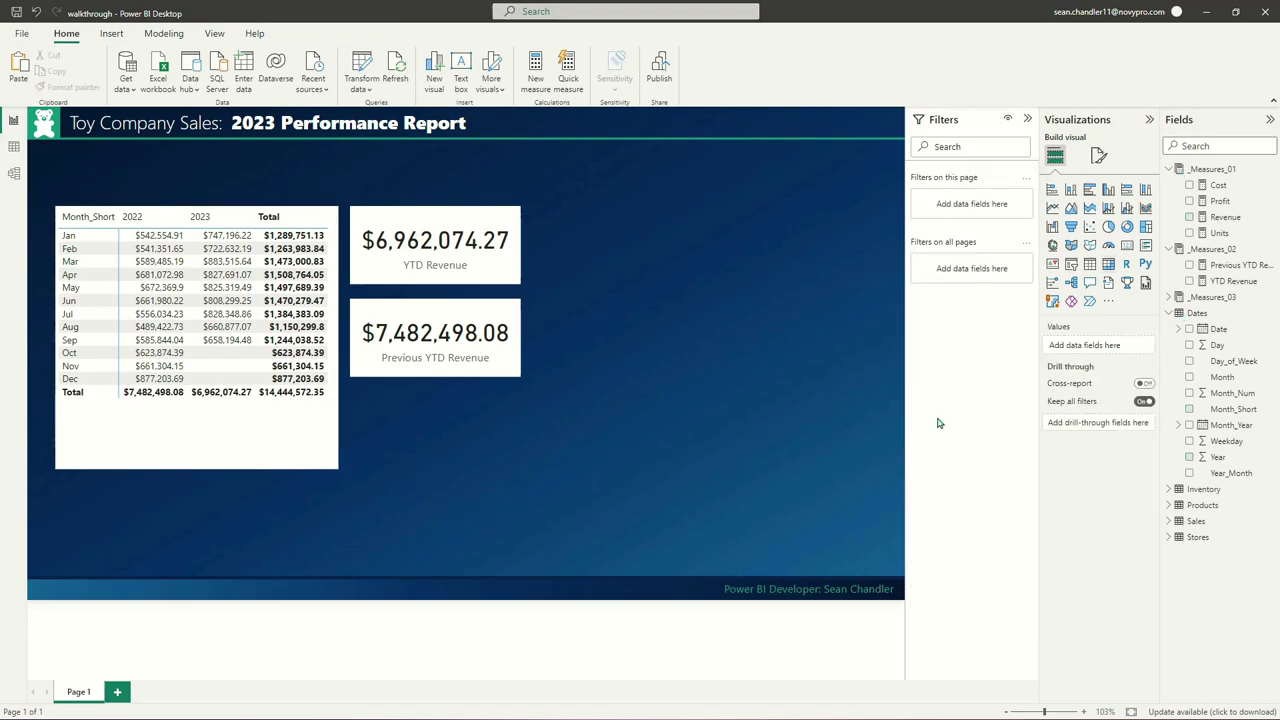
Examine the last dates in the Dates table's Date column and the formula of the YTD Revenue measure
{"action": "left_click", "coordinate": [14, 146]}
{"action": "left_click", "coordinate": [1198, 265]}
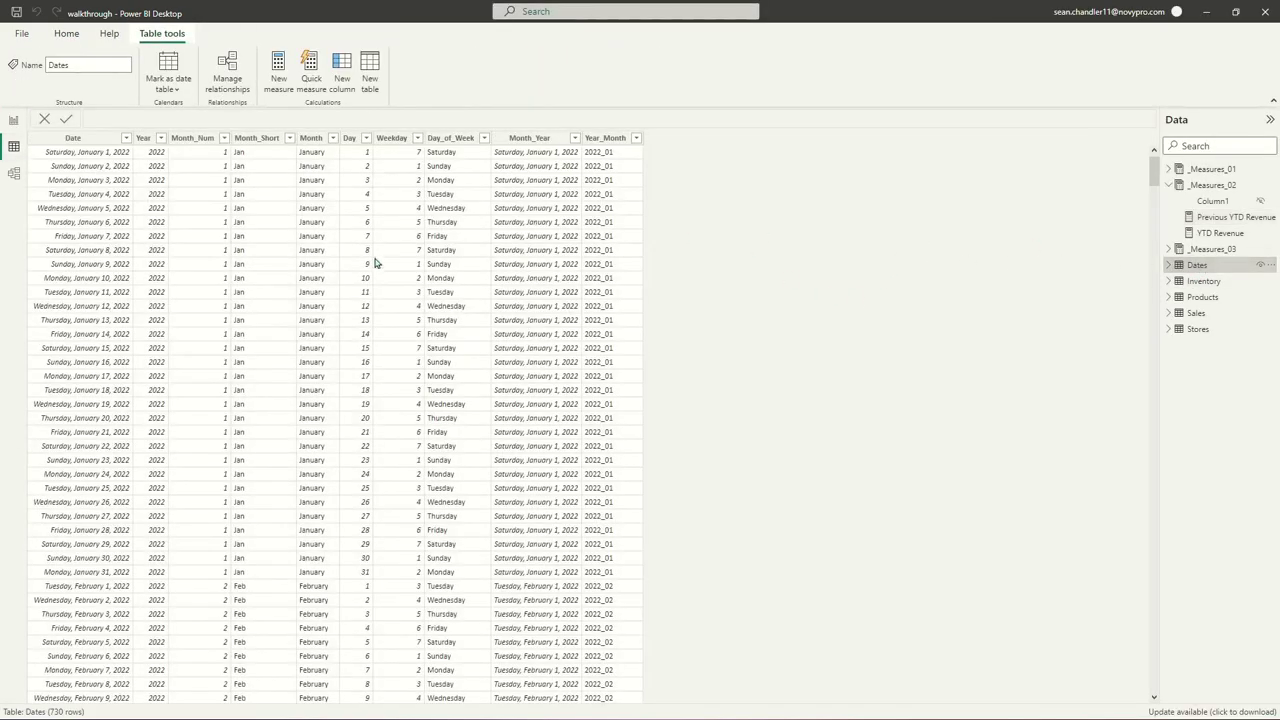
{"action": "left_click_drag", "start_coordinate": [1154, 165], "coordinate": [1117, 714]}
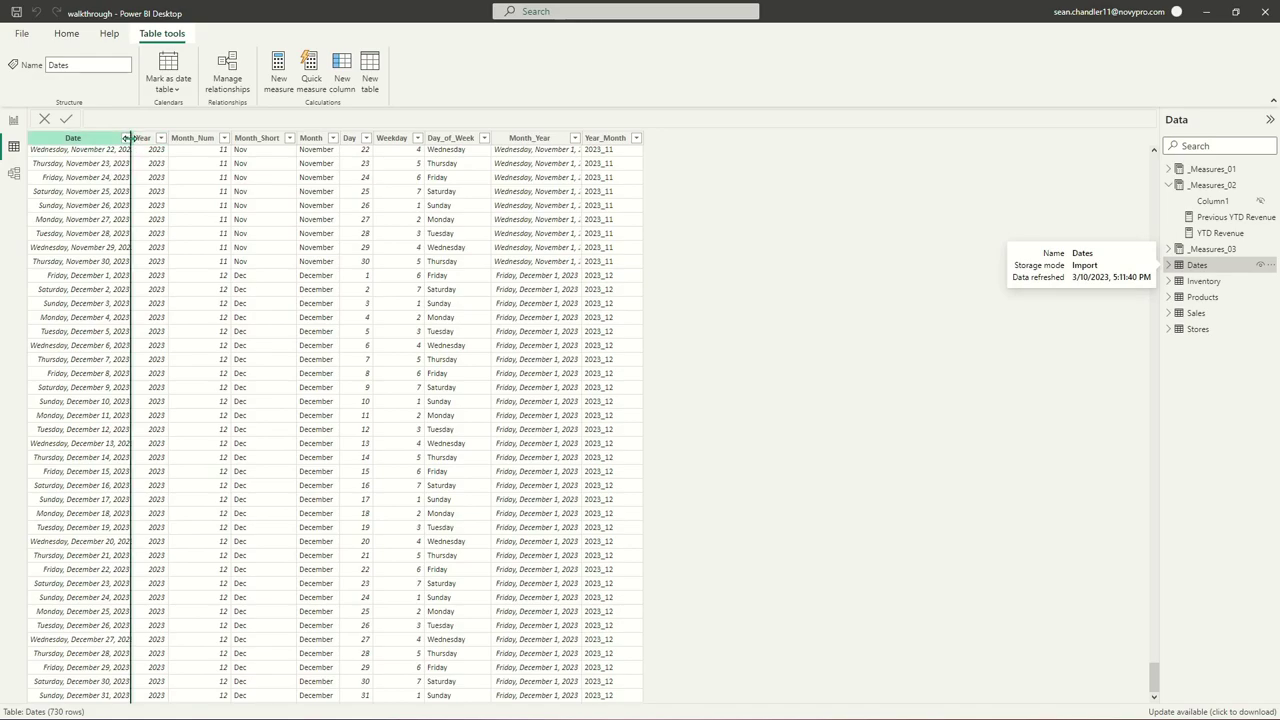
{"action": "left_click", "coordinate": [73, 138]}
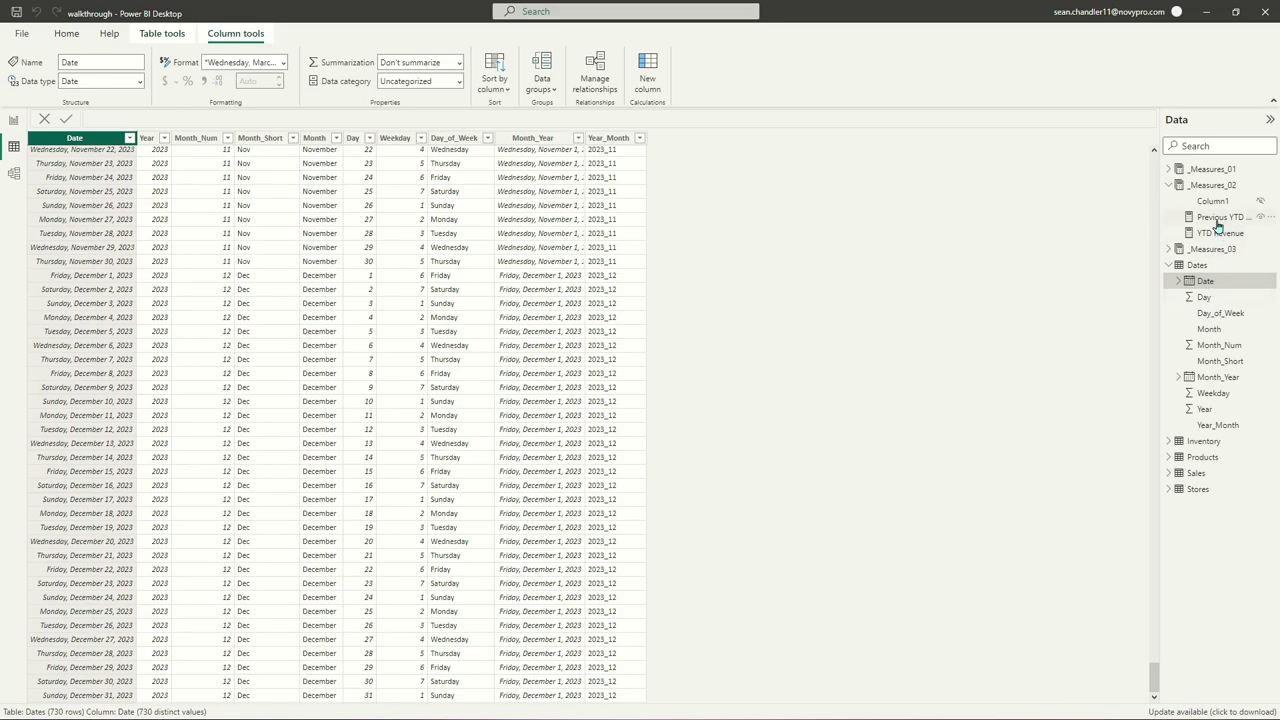
{"action": "left_click", "coordinate": [1216, 234]}
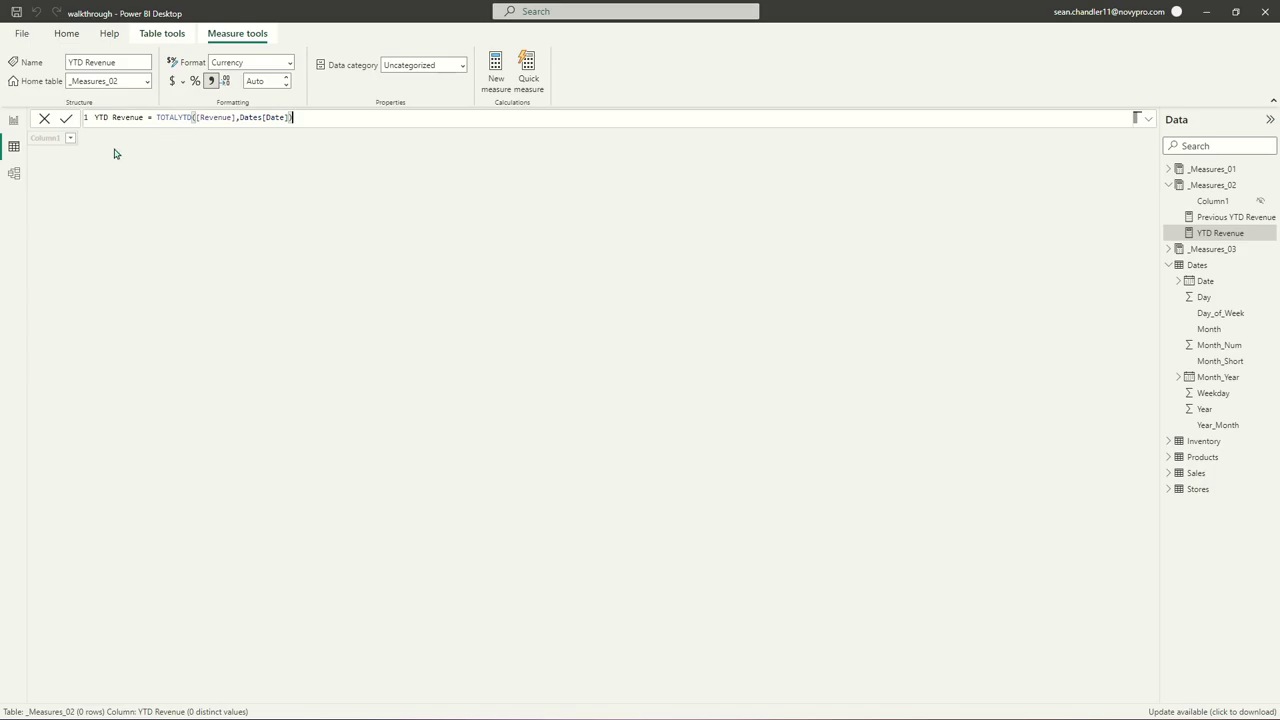
{"action": "left_click", "coordinate": [14, 121]}
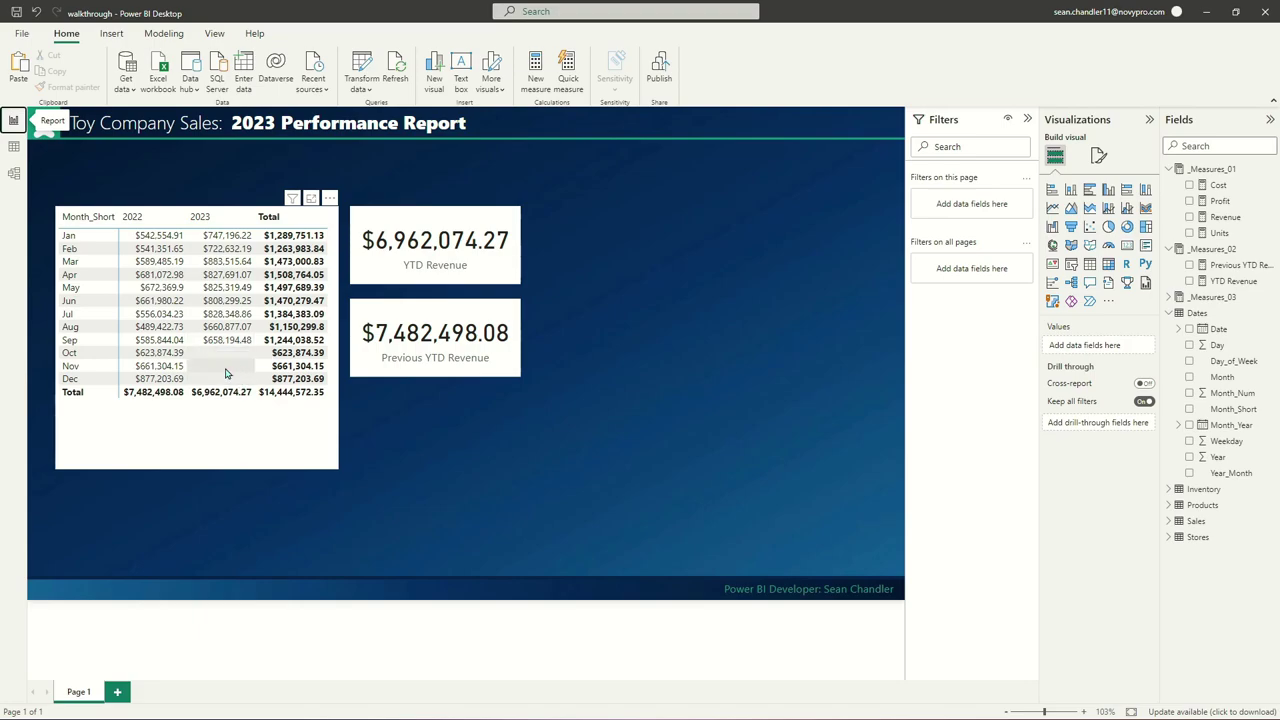
Examine the Dates table's rows around the end of September 2023, and return to the report page
{"action": "left_click", "coordinate": [14, 146]}
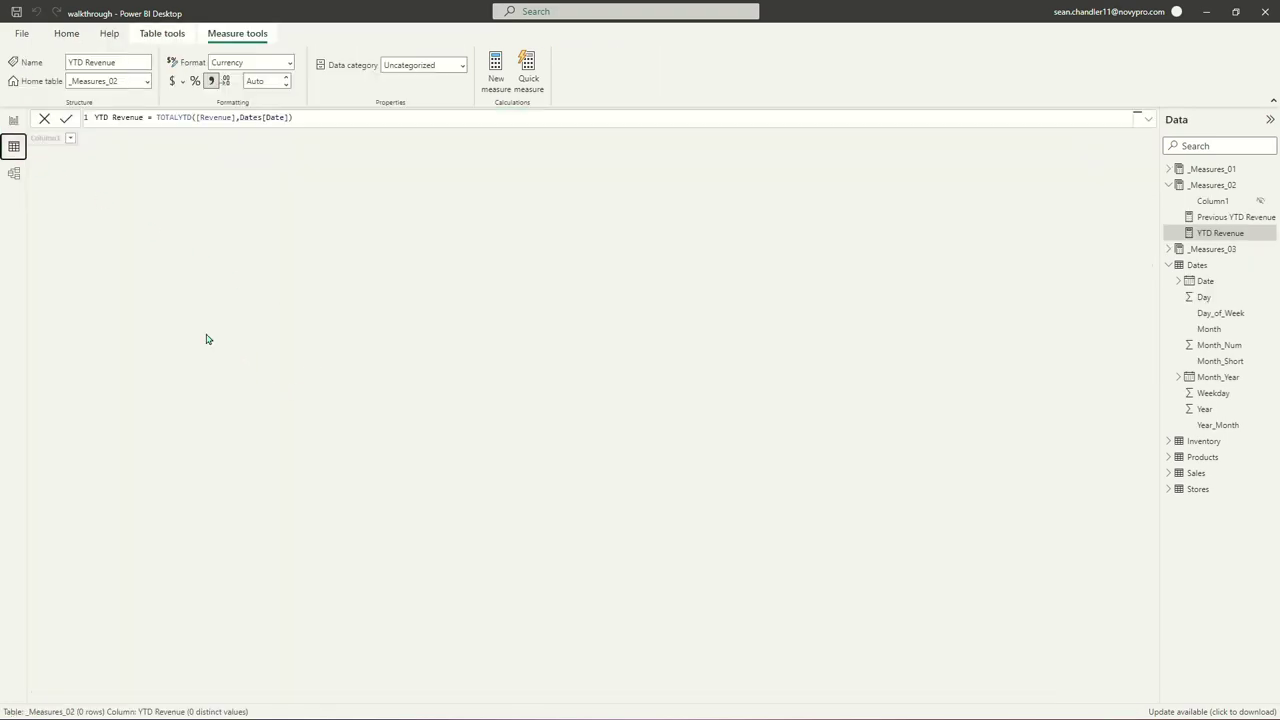
{"action": "left_click", "coordinate": [1197, 266]}
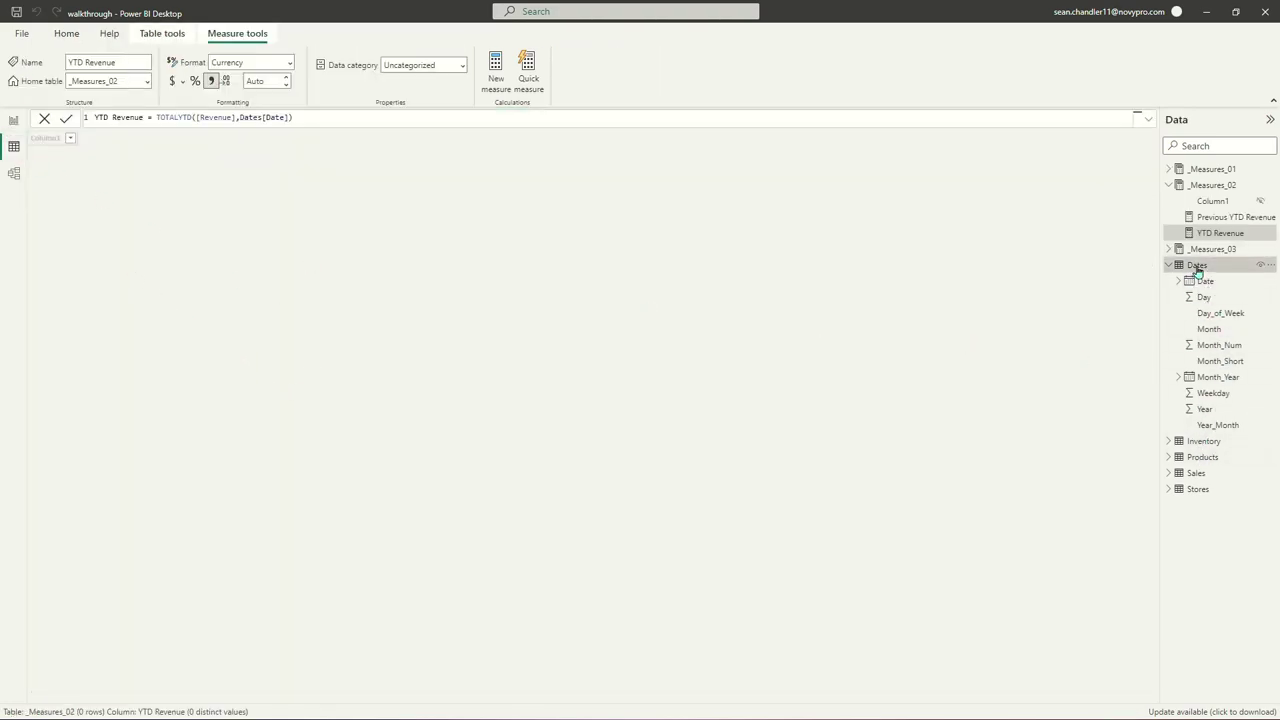
{"action": "scroll", "coordinate": [260, 640], "scroll_direction": "down", "scroll_amount": 20}
{"action": "scroll", "coordinate": [200, 450], "scroll_direction": "up", "scroll_amount": 15}
{"action": "scroll", "coordinate": [190, 500], "scroll_direction": "down", "scroll_amount": 20}
{"action": "scroll", "coordinate": [196, 543], "scroll_direction": "down", "scroll_amount": 20}
{"action": "scroll", "coordinate": [200, 539], "scroll_direction": "down", "scroll_amount": 1}
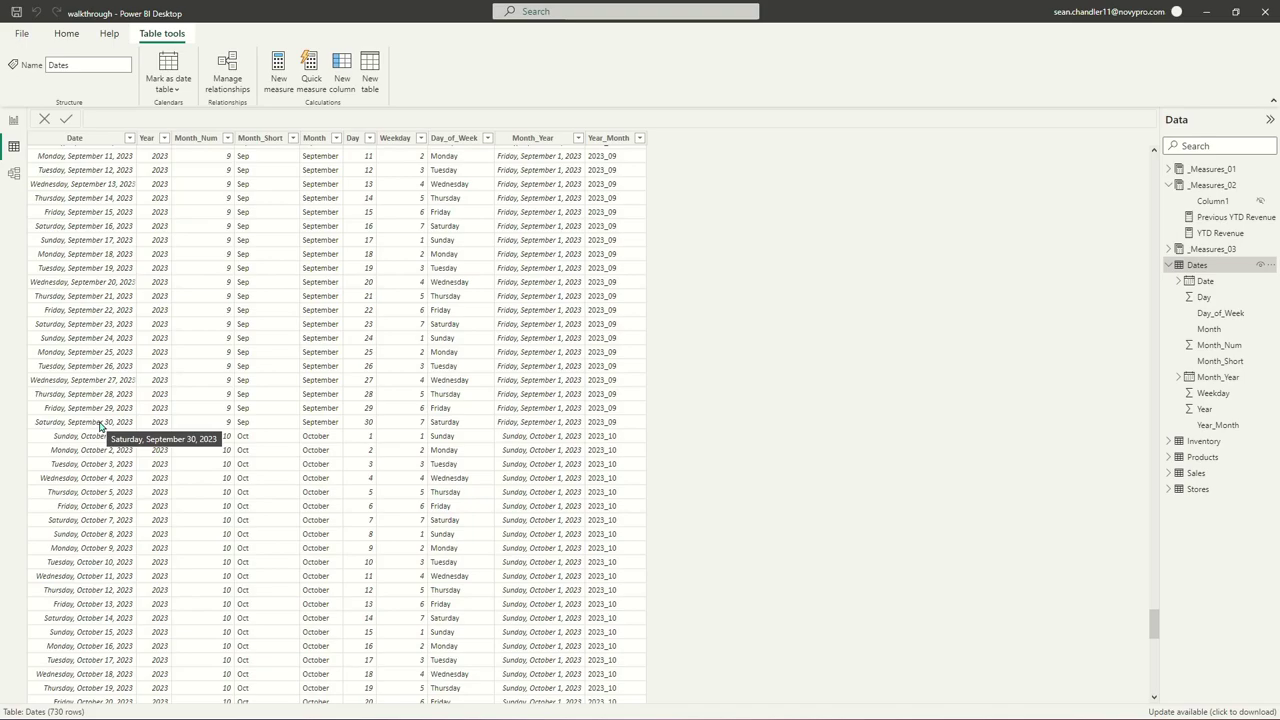
{"action": "left_click", "coordinate": [14, 120]}
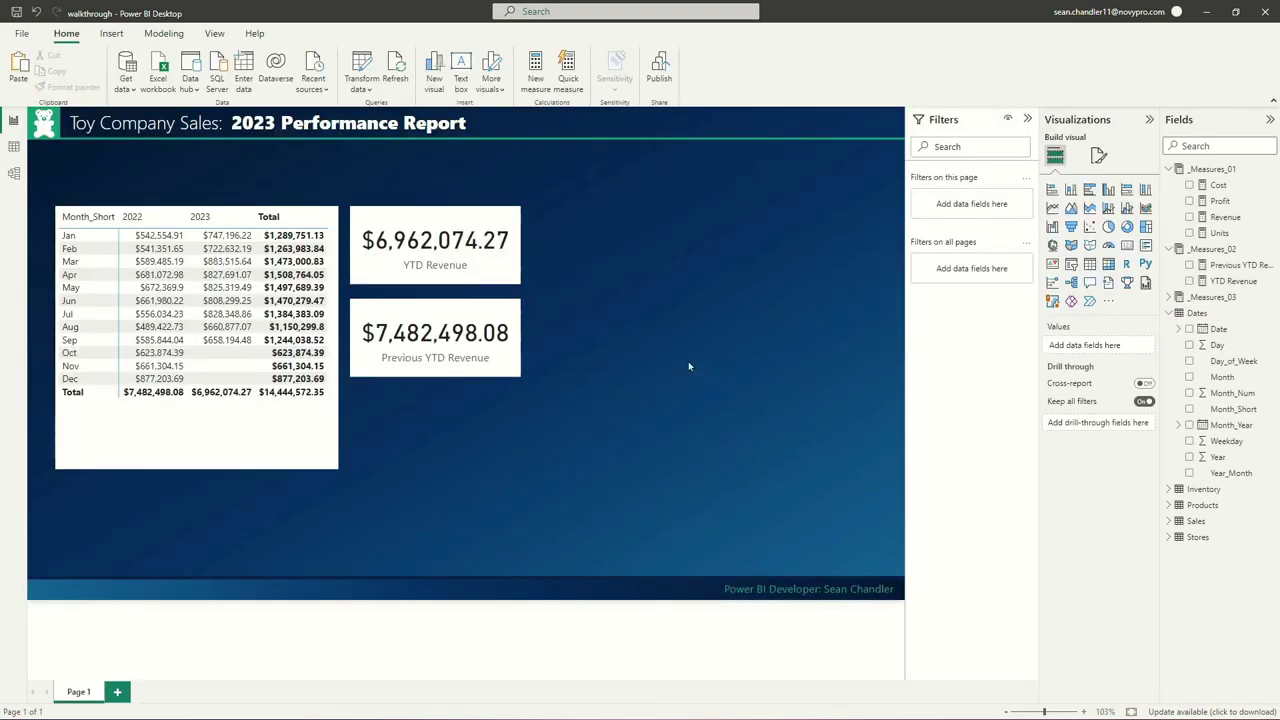
Add a calculated column to the Dates table and name it Sales Data Cap
{"action": "right_click", "coordinate": [1218, 396]}
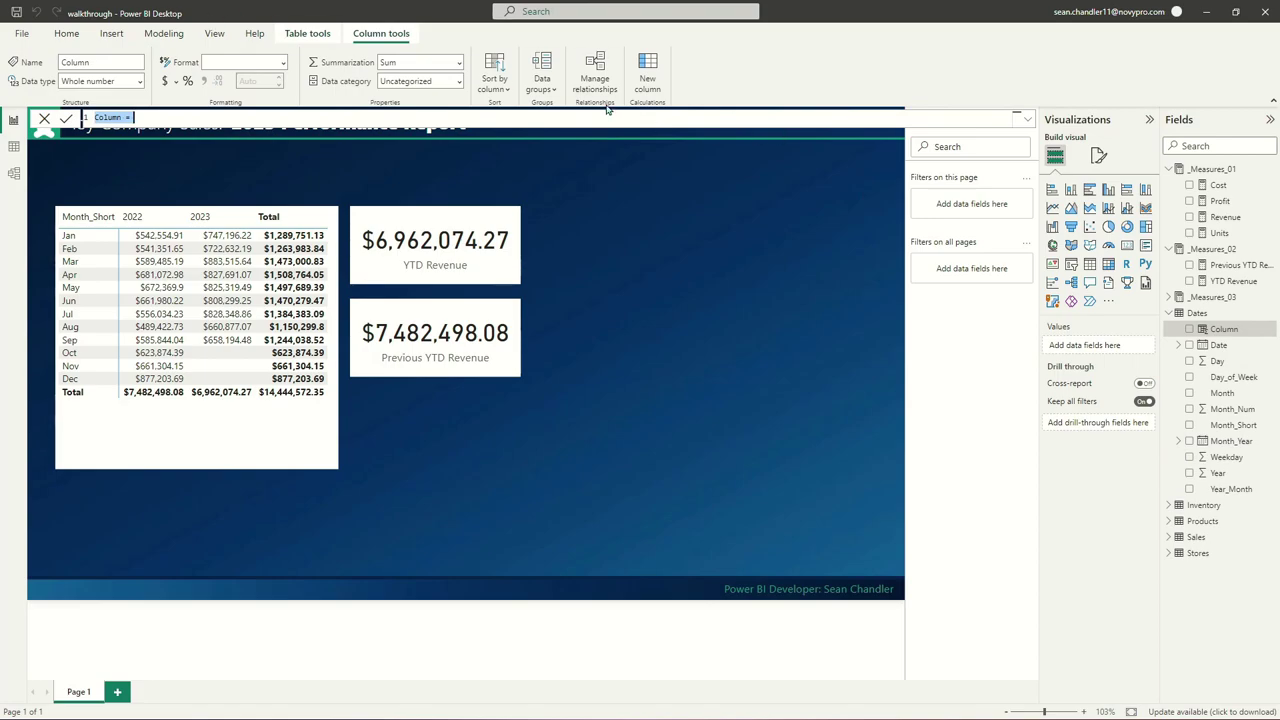
{"action": "type", "text": "Sa"}
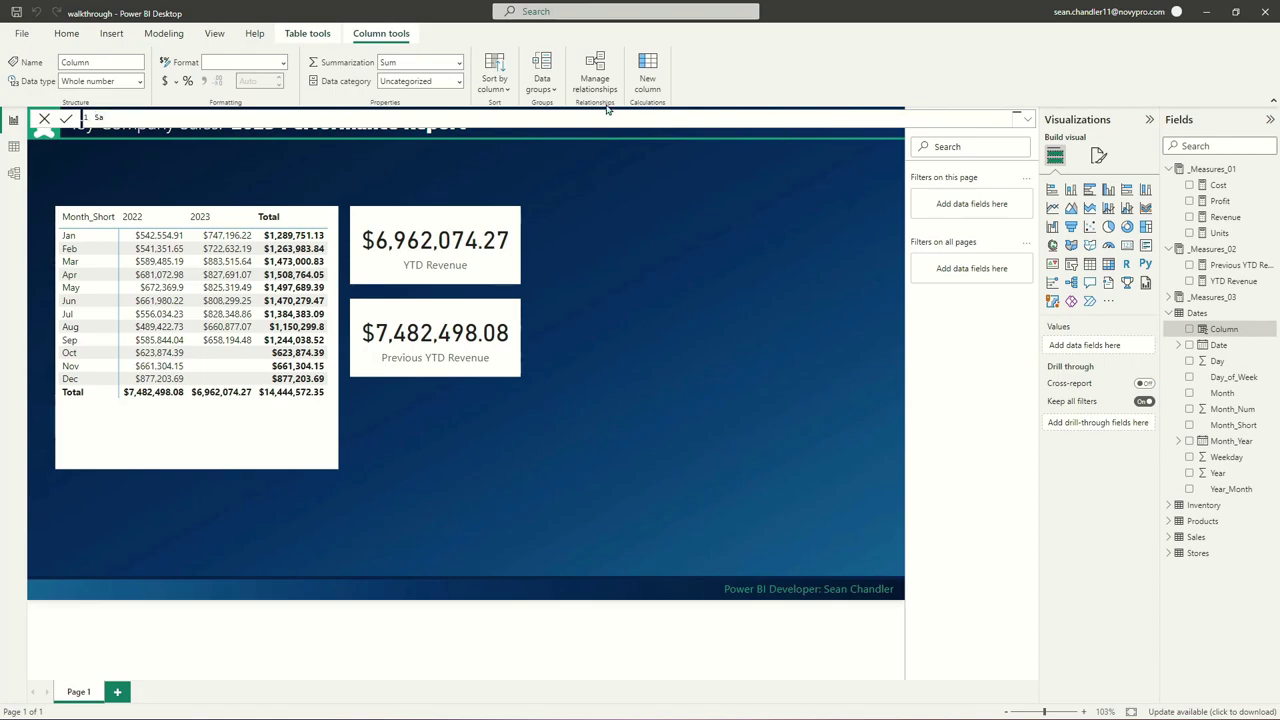
{"action": "type", "text": "les Dates C"}
{"action": "key", "text": "BackSpace"}
{"action": "key", "text": "BackSpace"}
{"action": "key", "text": "BackSpace"}
{"action": "key", "text": "BackSpace"}
{"action": "key", "text": "BackSpace"}
{"action": "key", "text": "BackSpace"}
{"action": "key", "text": "BackSpace"}
{"action": "type", "text": "Sales Data"}
{"action": "type", "text": "Cap"}
Define the Sales Data Cap column as if(Dates[Date]<=max(Sales[Date]),1,0) and commit the formula
{"action": "type", "text": "= if("}
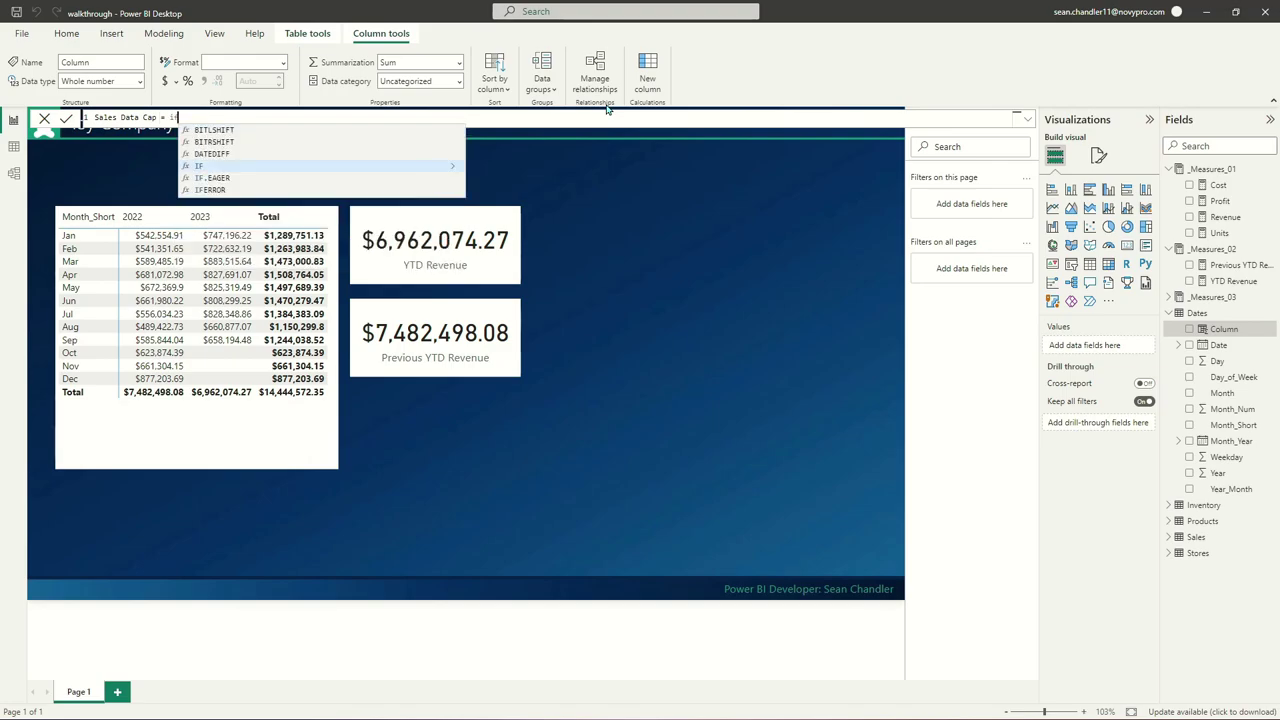
{"action": "type", "text": "date"}
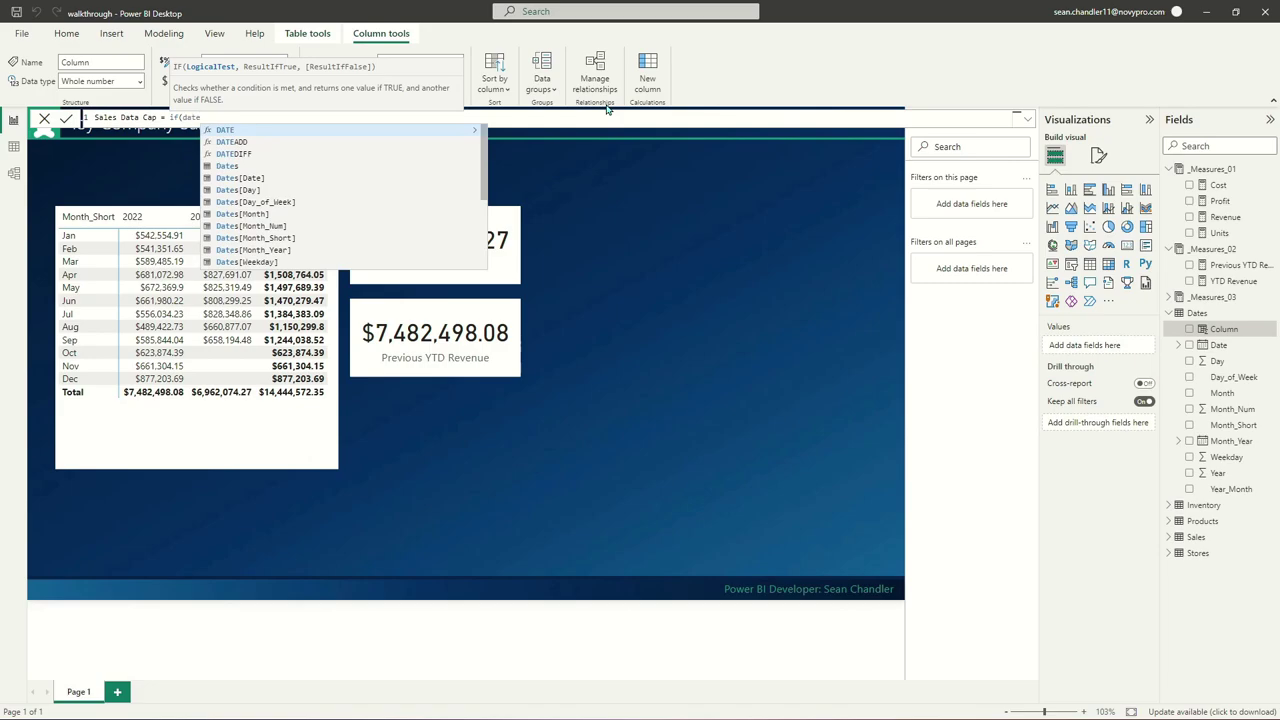
{"action": "key", "text": "Down"}
{"action": "key", "text": "Tab"}
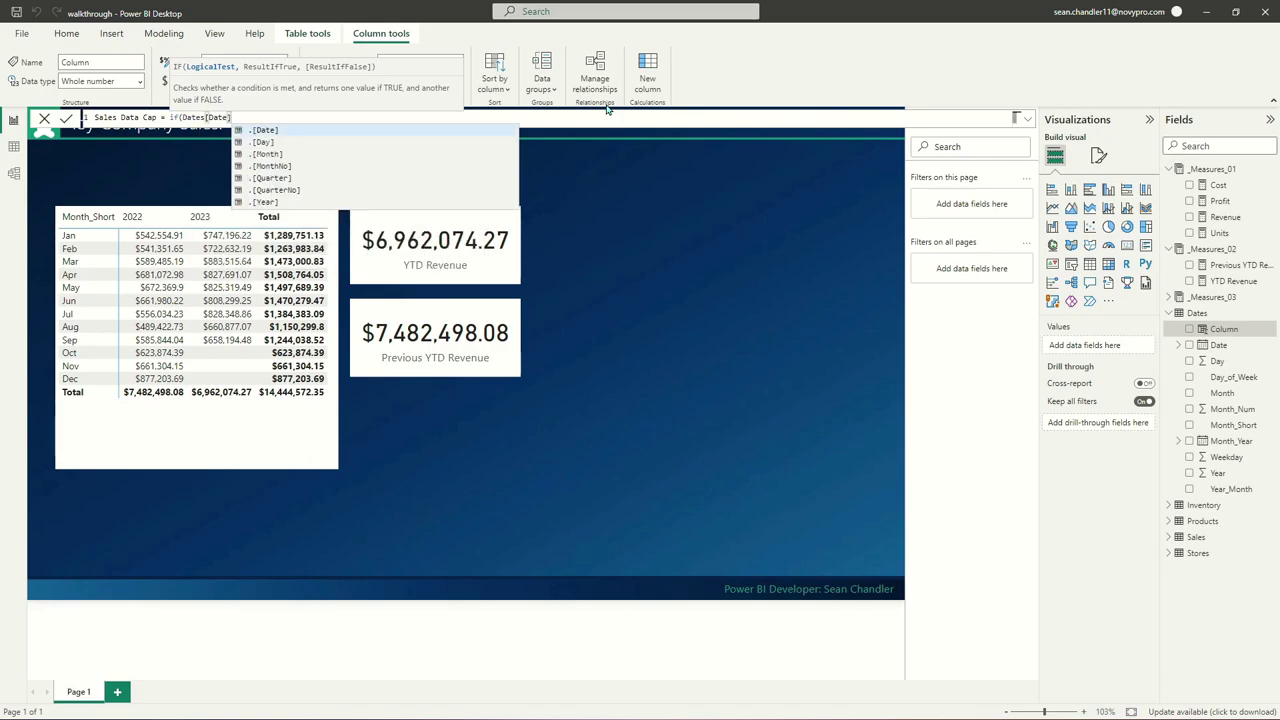
{"action": "type", "text": "<="}
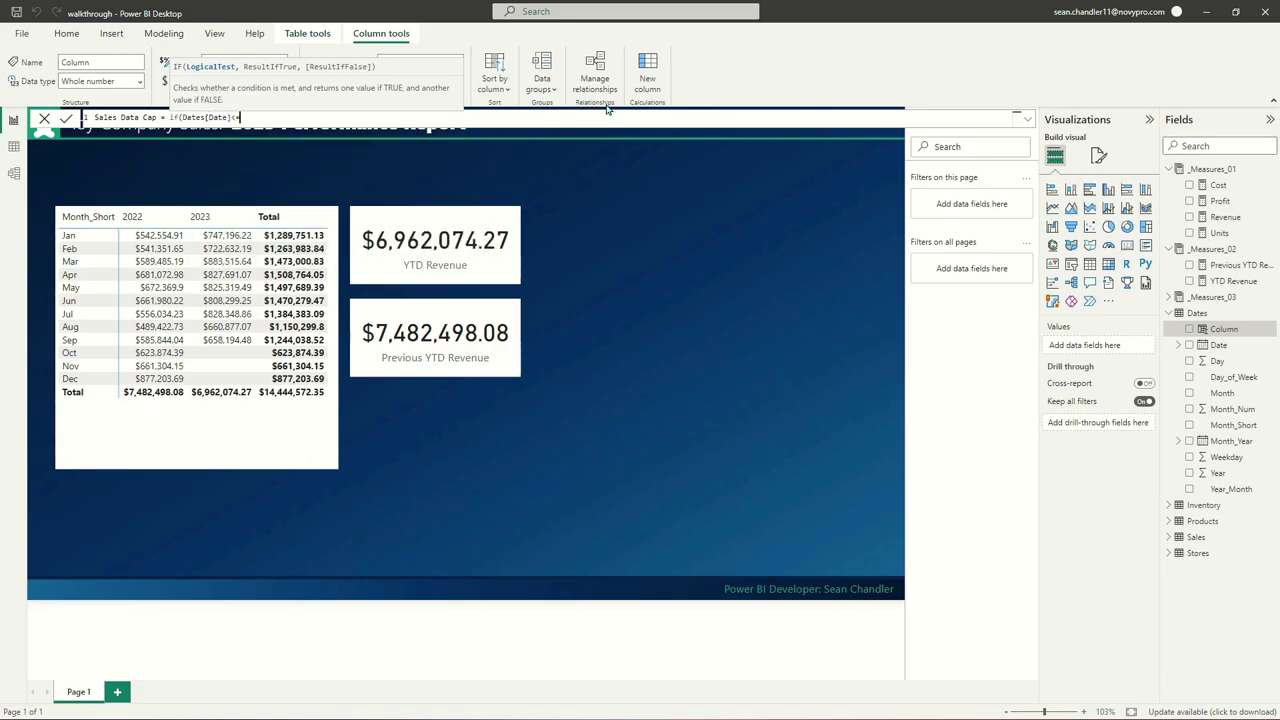
{"action": "type", "text": "max(sal"}
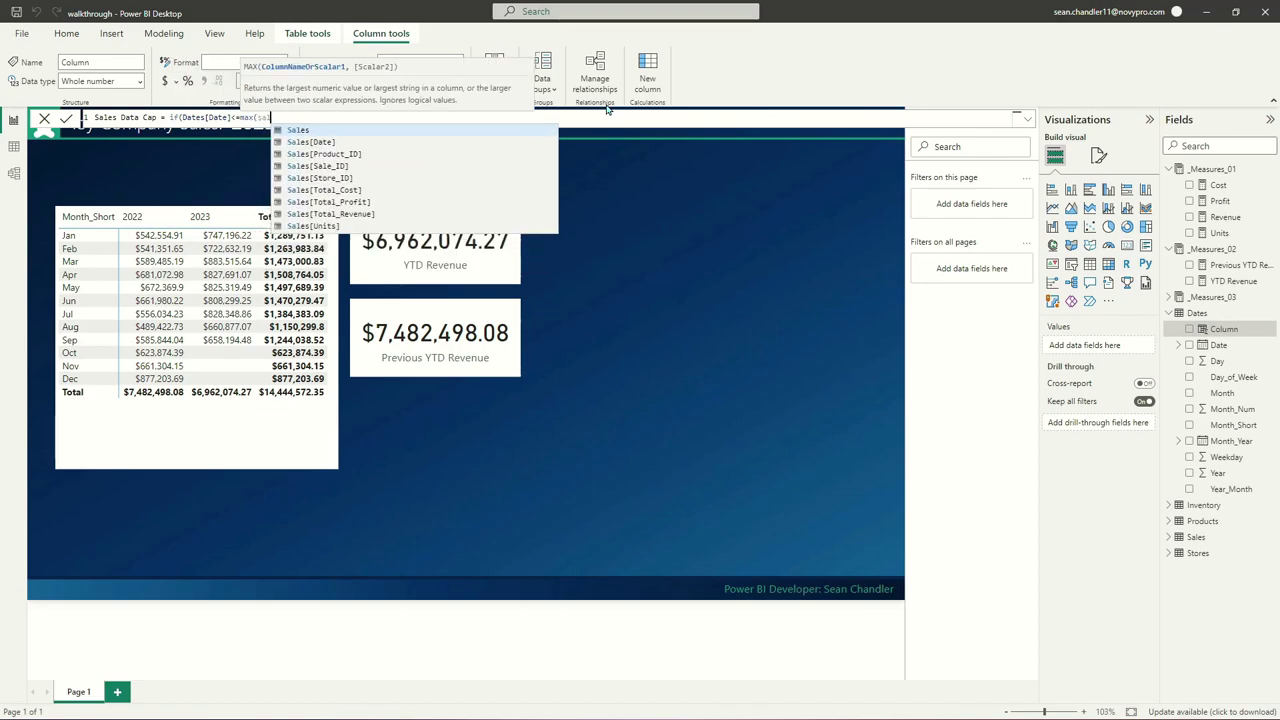
{"action": "key", "text": "Down"}
{"action": "key", "text": "Tab"}
{"action": "type", "text": "),1,"}
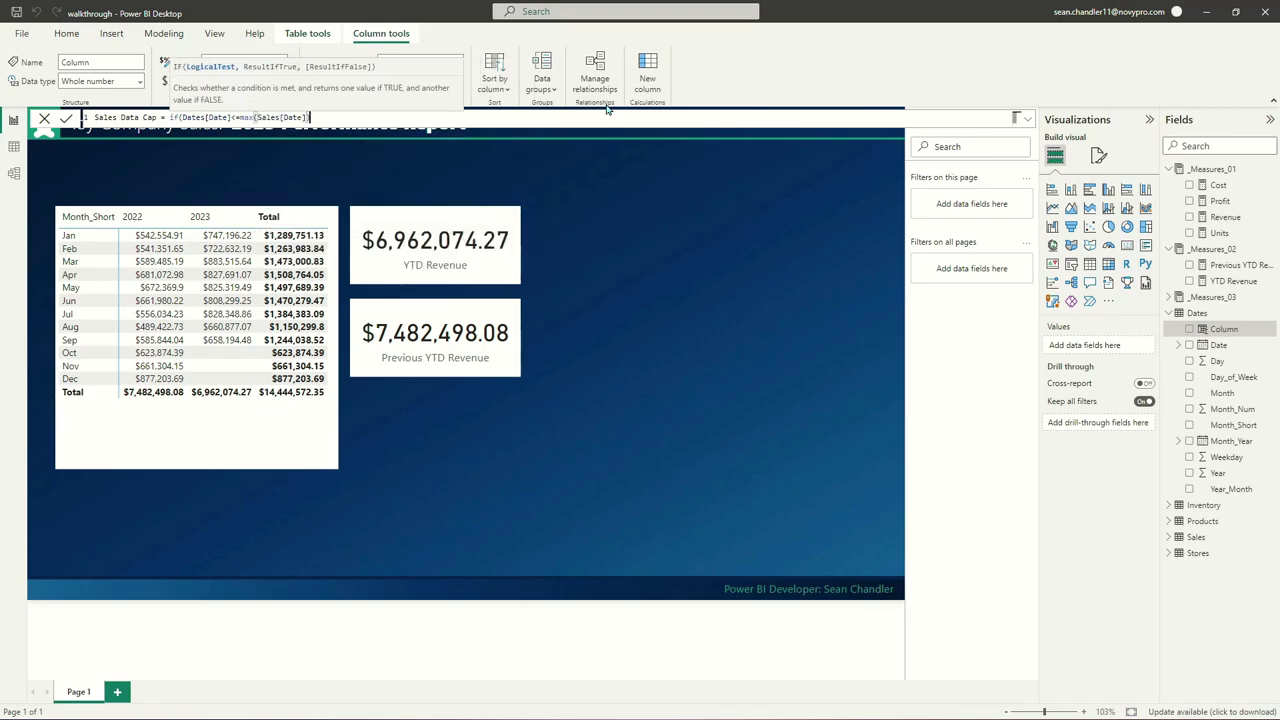
{"action": "type", "text": "0)"}
{"action": "key", "text": "Return"}
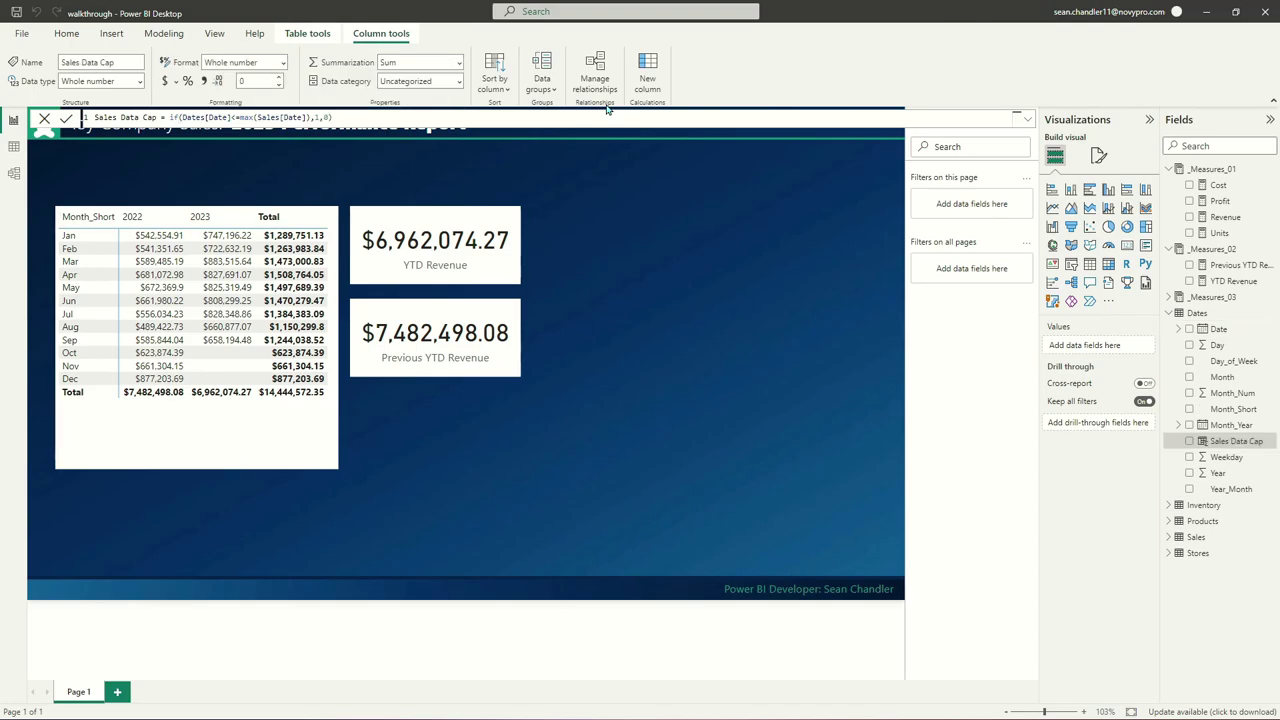
Examine the Sales Data Cap column in the Dates table's rows around the end of September 2023
{"action": "left_click", "coordinate": [14, 146]}
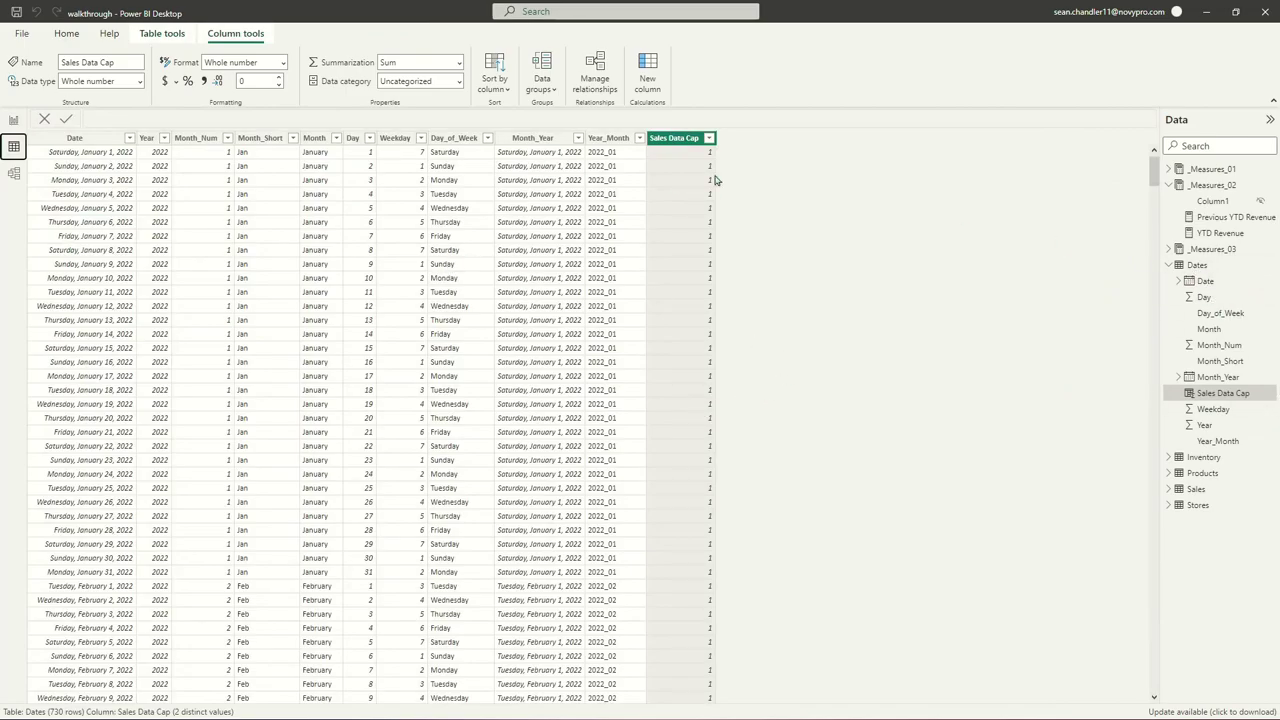
{"action": "left_click_drag", "start_coordinate": [1150, 170], "coordinate": [1134, 626]}
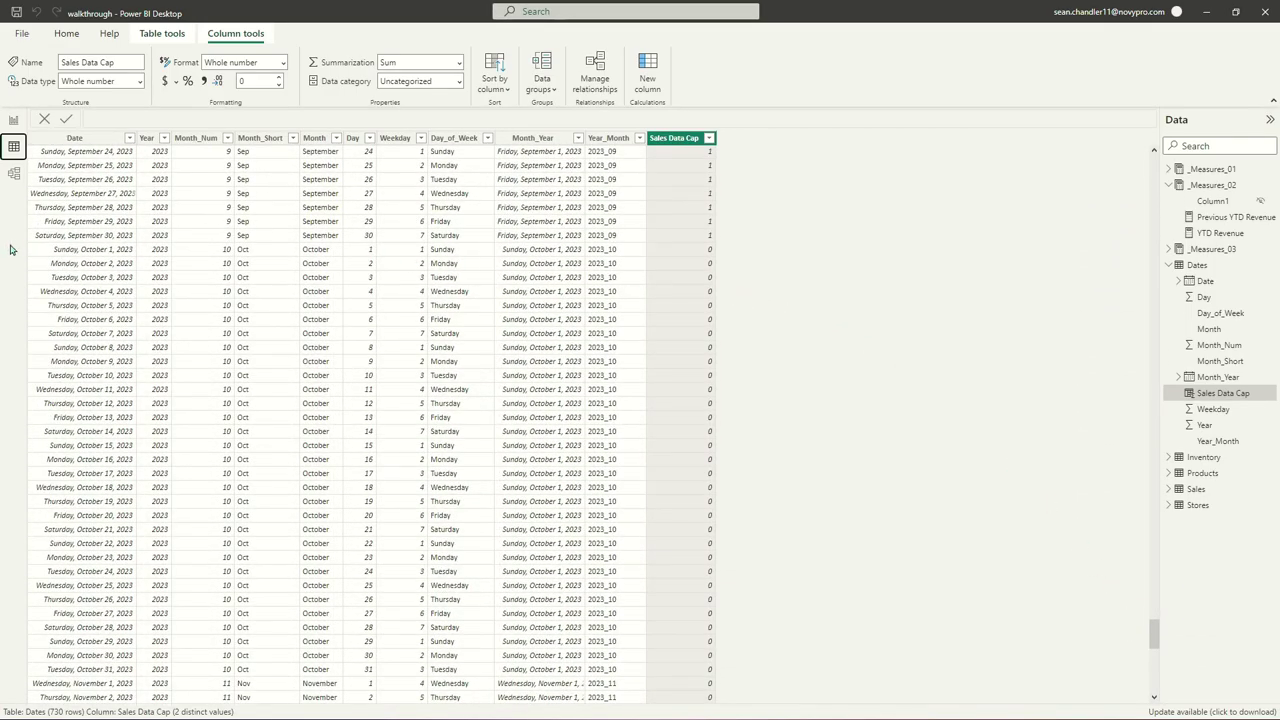
{"action": "left_click", "coordinate": [68, 236]}
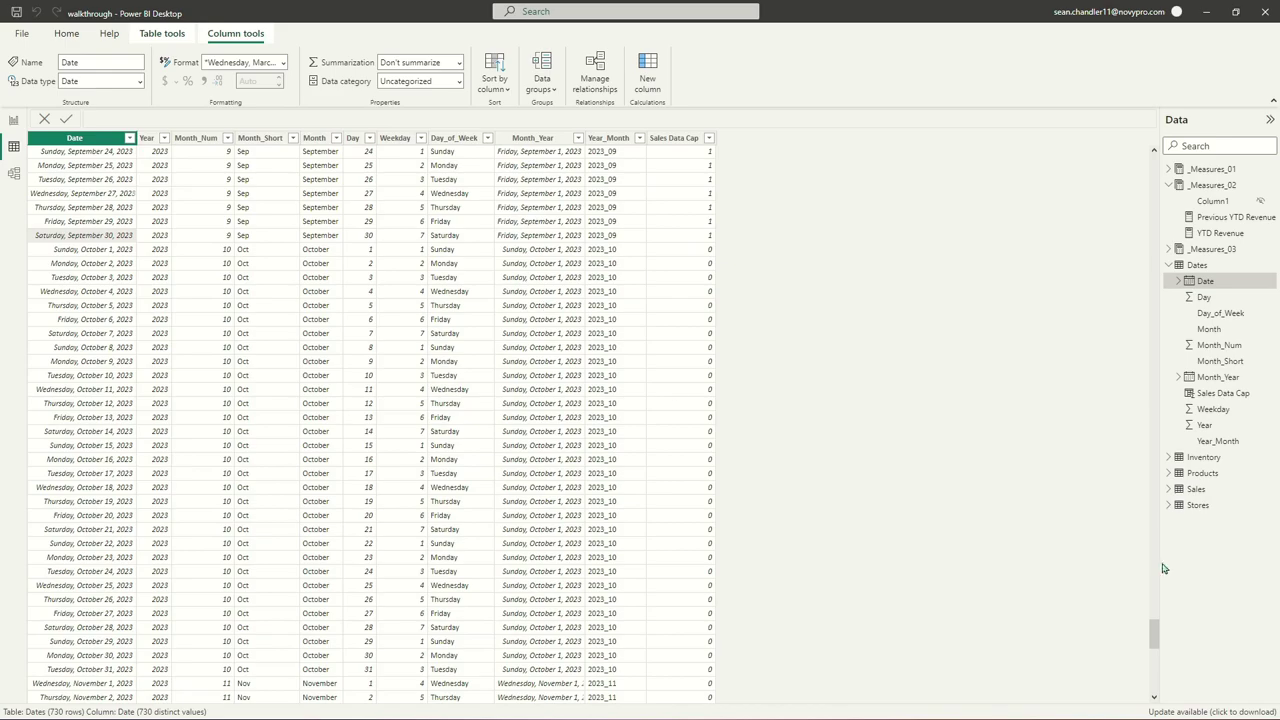
Sort the Sales table by Date in descending order, widen the Date column to read the latest sales dates, and return to the report page
{"action": "left_click", "coordinate": [1196, 490]}
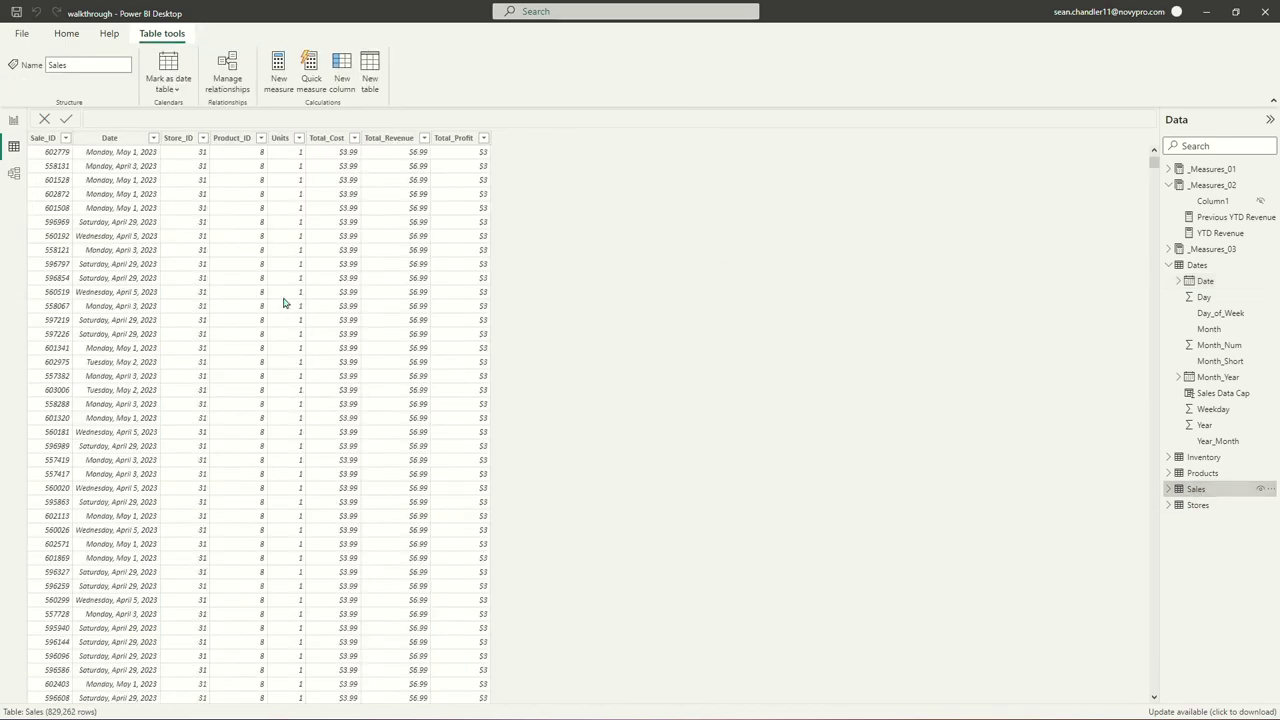
{"action": "right_click", "coordinate": [130, 146]}
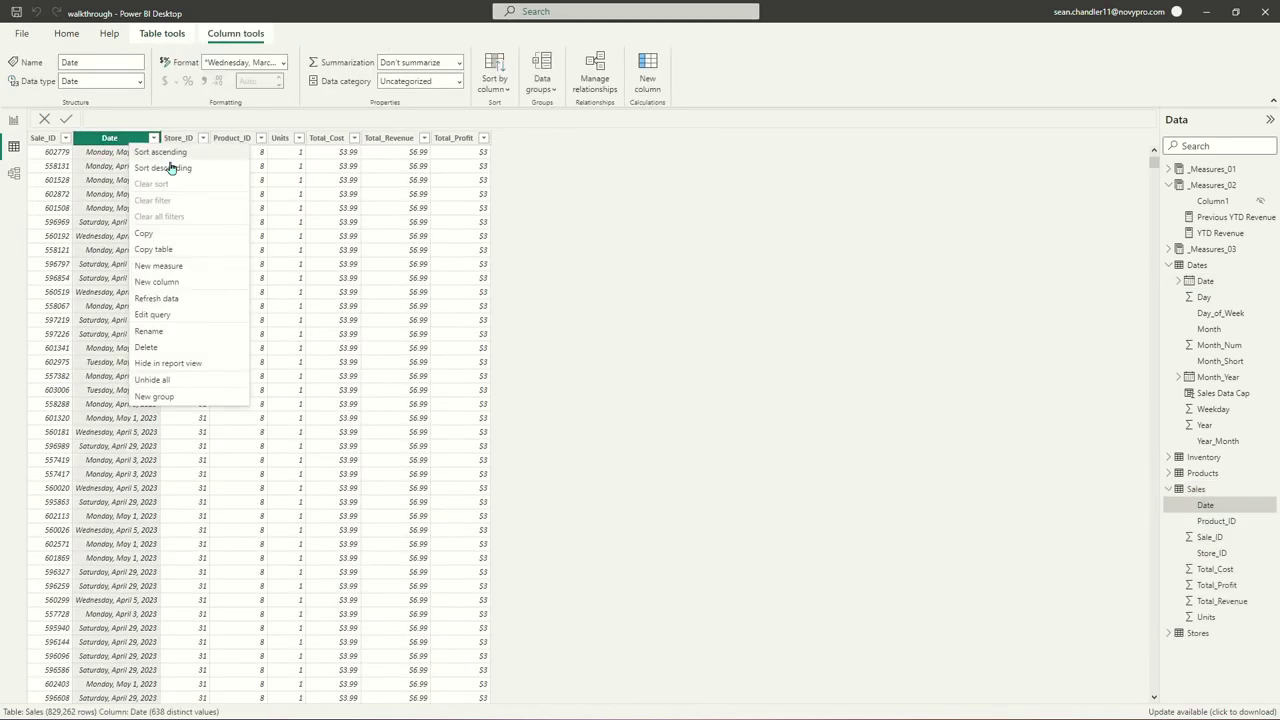
{"action": "left_click", "coordinate": [171, 169]}
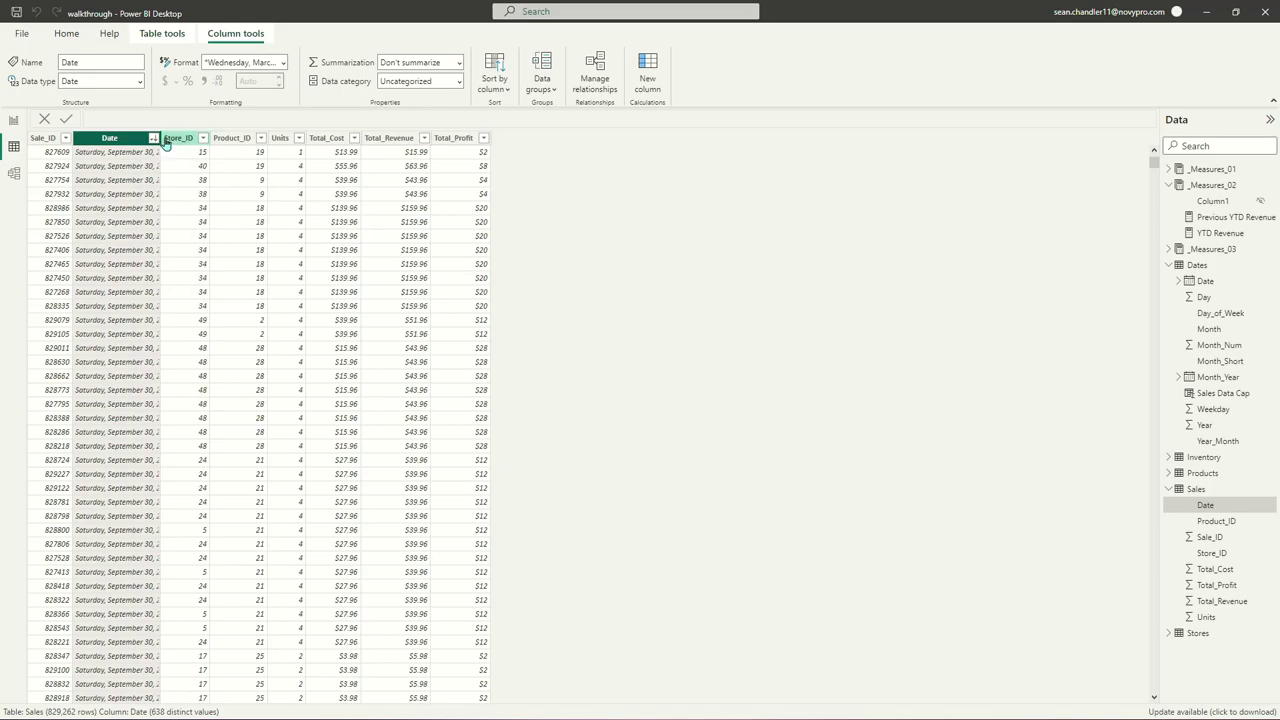
{"action": "left_click_drag", "start_coordinate": [161, 140], "coordinate": [196, 139]}
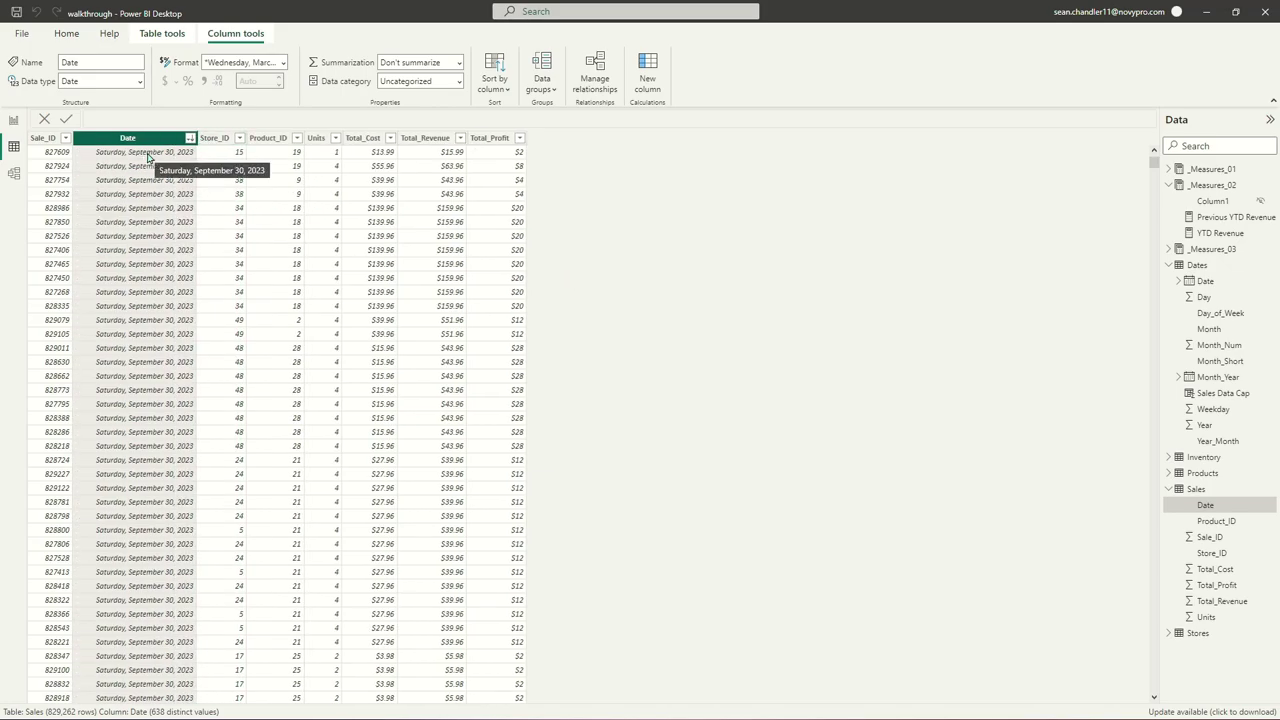
{"action": "left_click", "coordinate": [13, 120]}
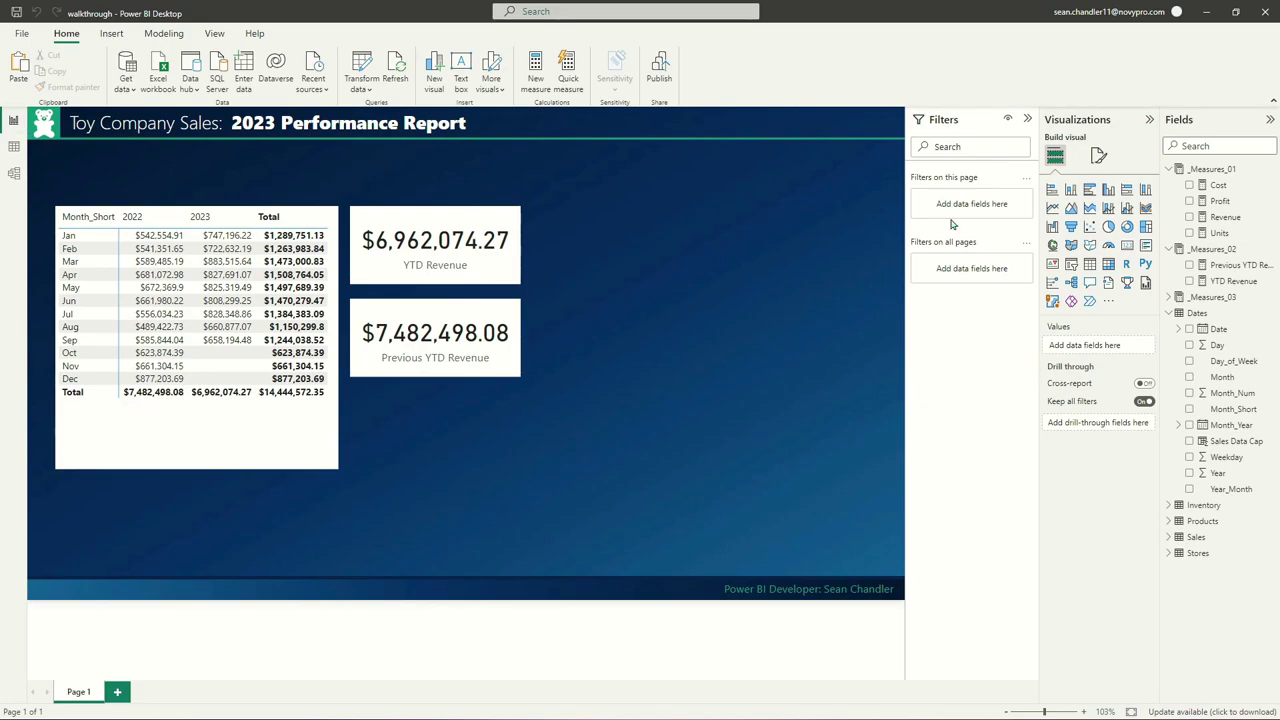
Add Sales Data Cap as a filter on all pages with the condition is 1, apply it, and collapse the filter card
{"action": "left_click", "coordinate": [1234, 440]}
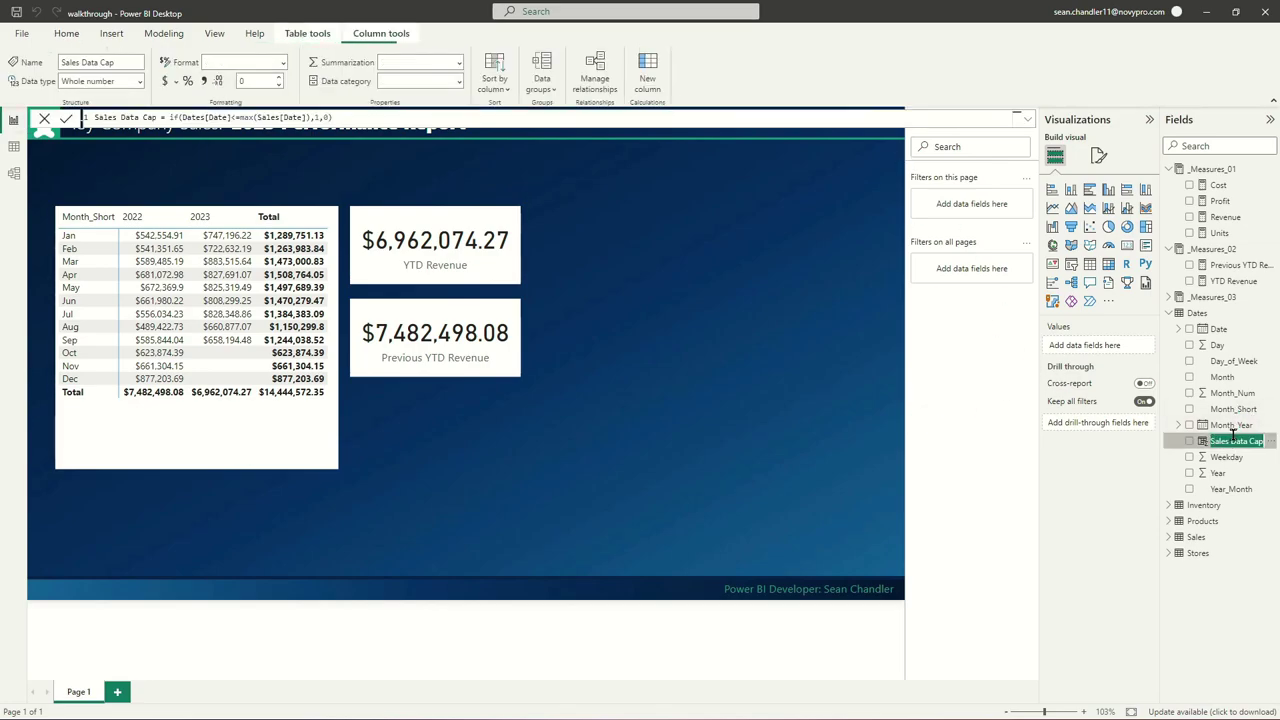
{"action": "left_click_drag", "start_coordinate": [1205, 443], "coordinate": [977, 280]}
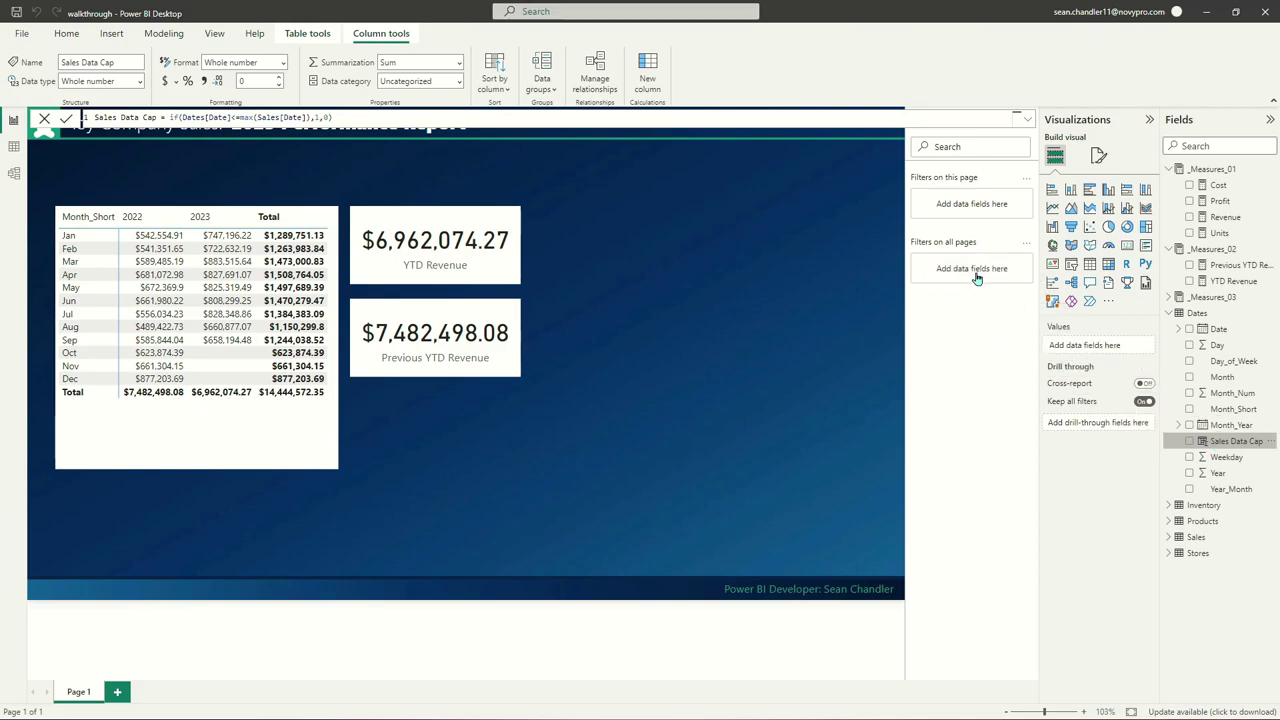
{"action": "left_click", "coordinate": [962, 345]}
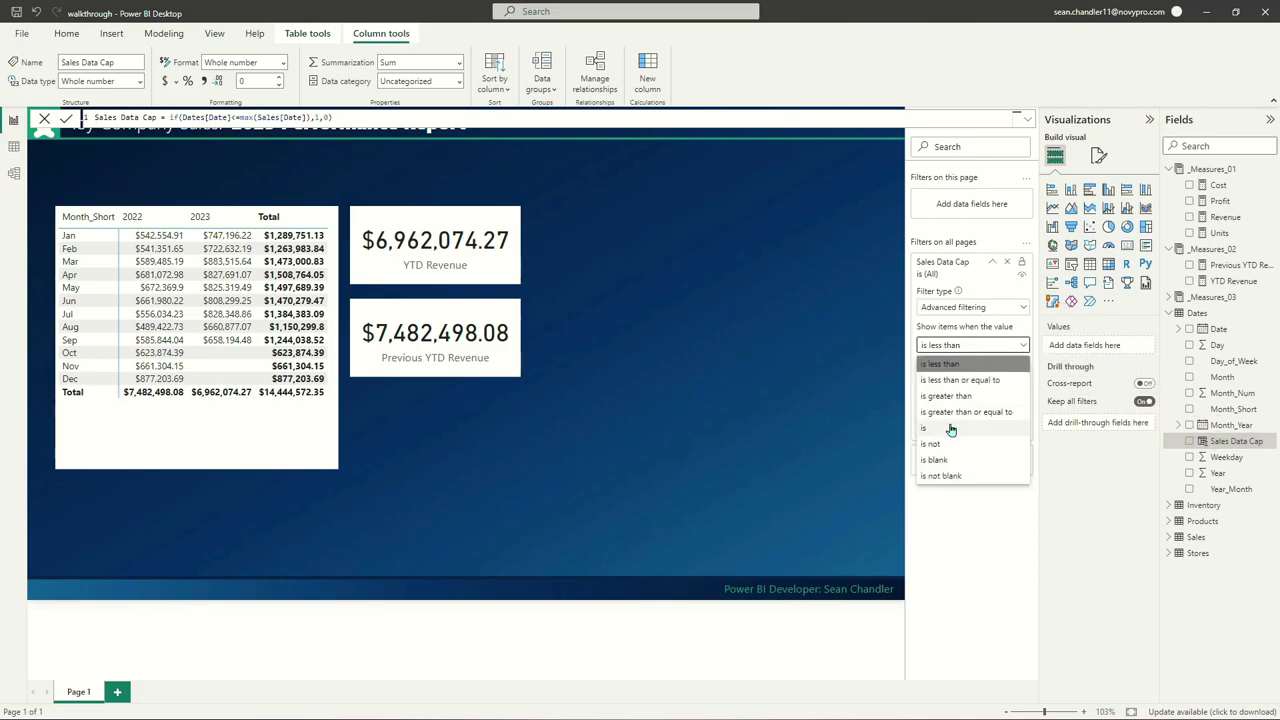
{"action": "left_click", "coordinate": [951, 429]}
{"action": "left_click", "coordinate": [975, 365]}
{"action": "type", "text": "1"}
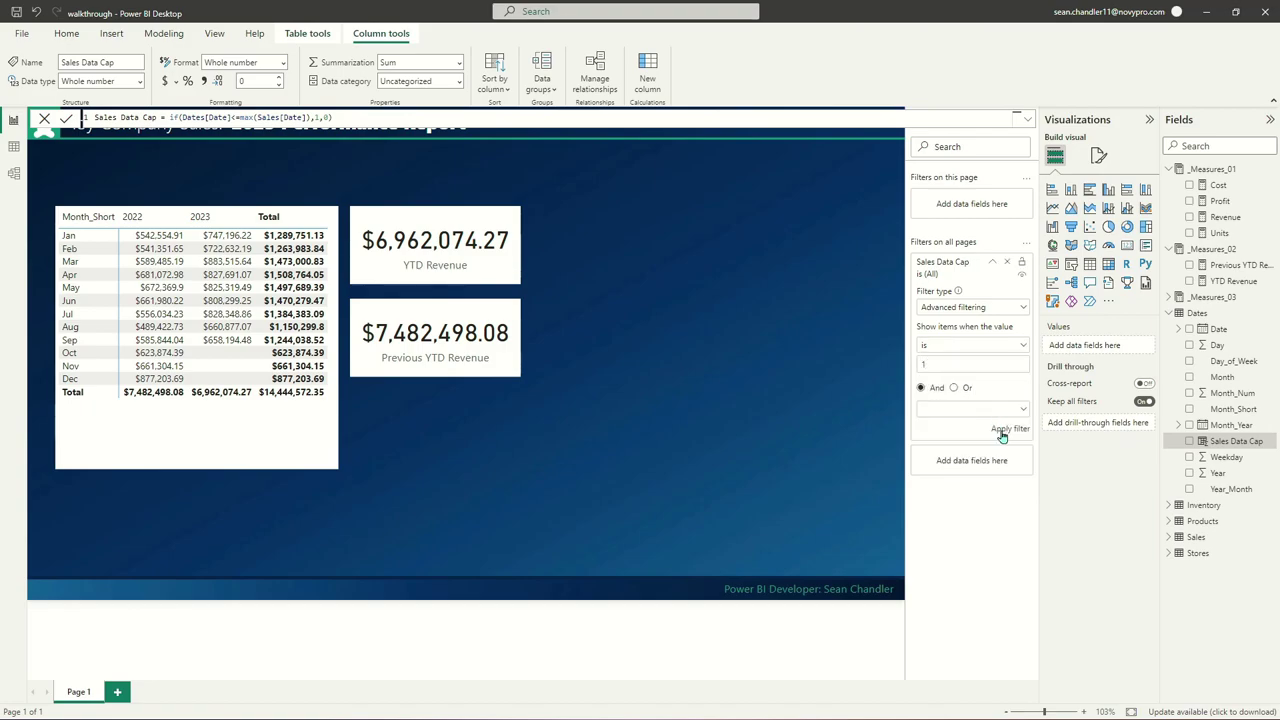
{"action": "left_click", "coordinate": [1008, 428]}
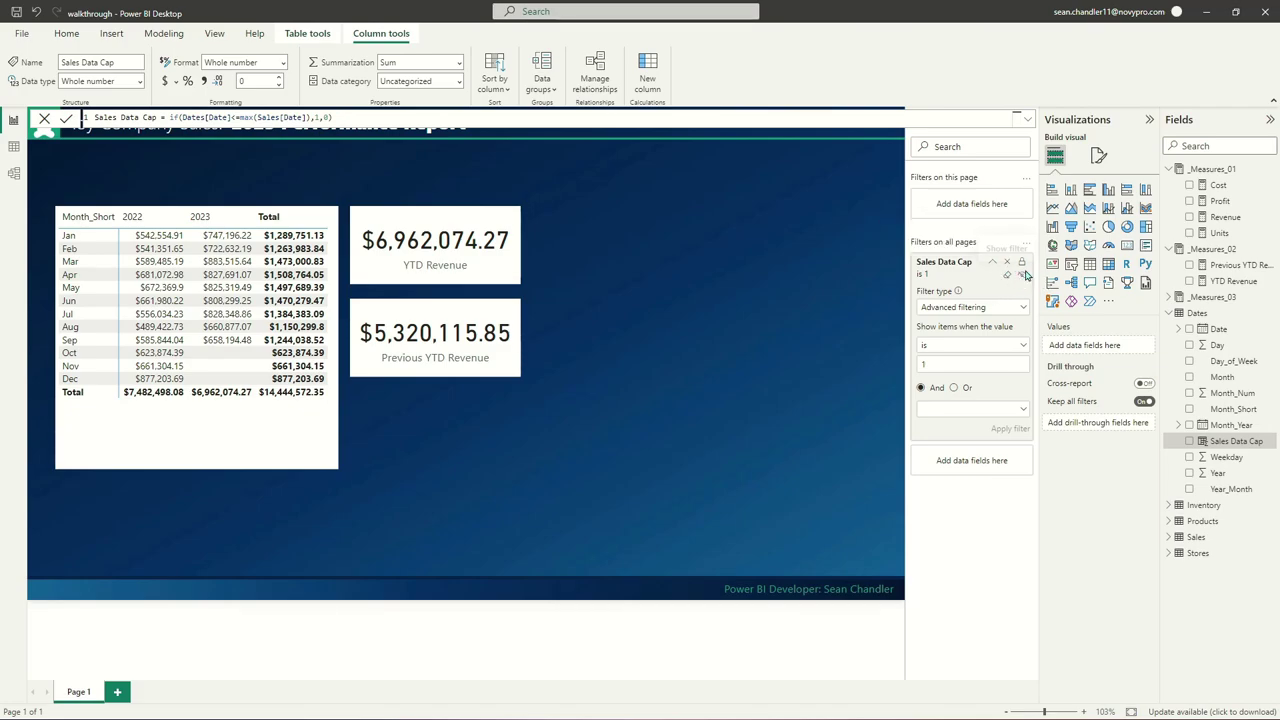
{"action": "left_click", "coordinate": [952, 264]}
{"action": "left_click", "coordinate": [773, 269]}
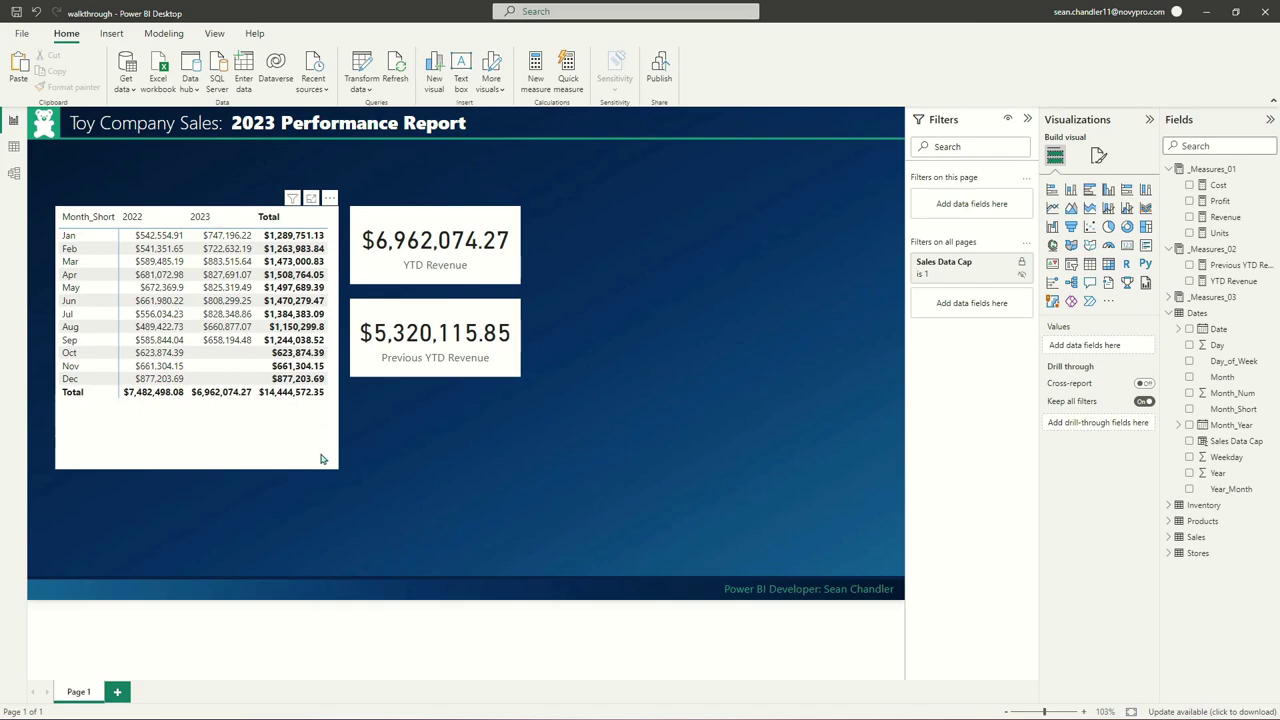
Shift the monthly revenue matrix and the YTD Revenue and Previous YTD Revenue cards slightly to the left on the page
{"action": "left_click_drag", "start_coordinate": [322, 459], "coordinate": [314, 459]}
{"action": "left_click_drag", "start_coordinate": [502, 243], "coordinate": [495, 243]}
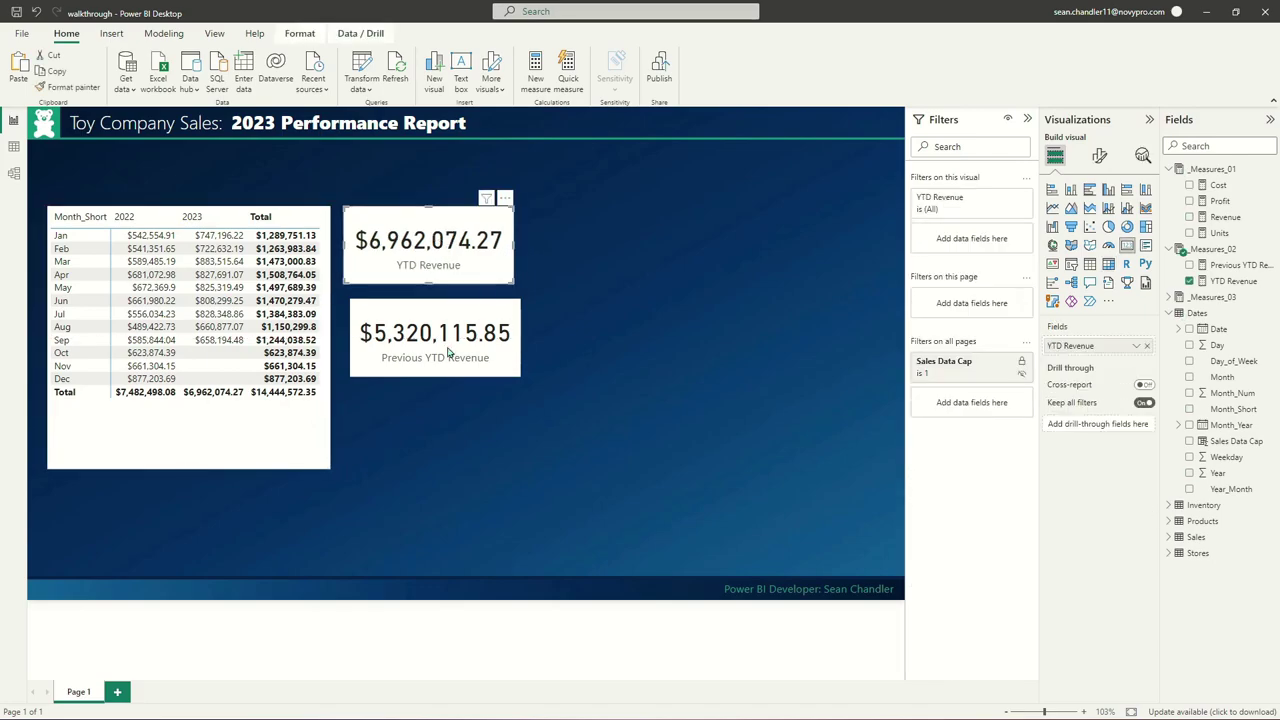
{"action": "left_click_drag", "start_coordinate": [460, 345], "coordinate": [453, 345]}
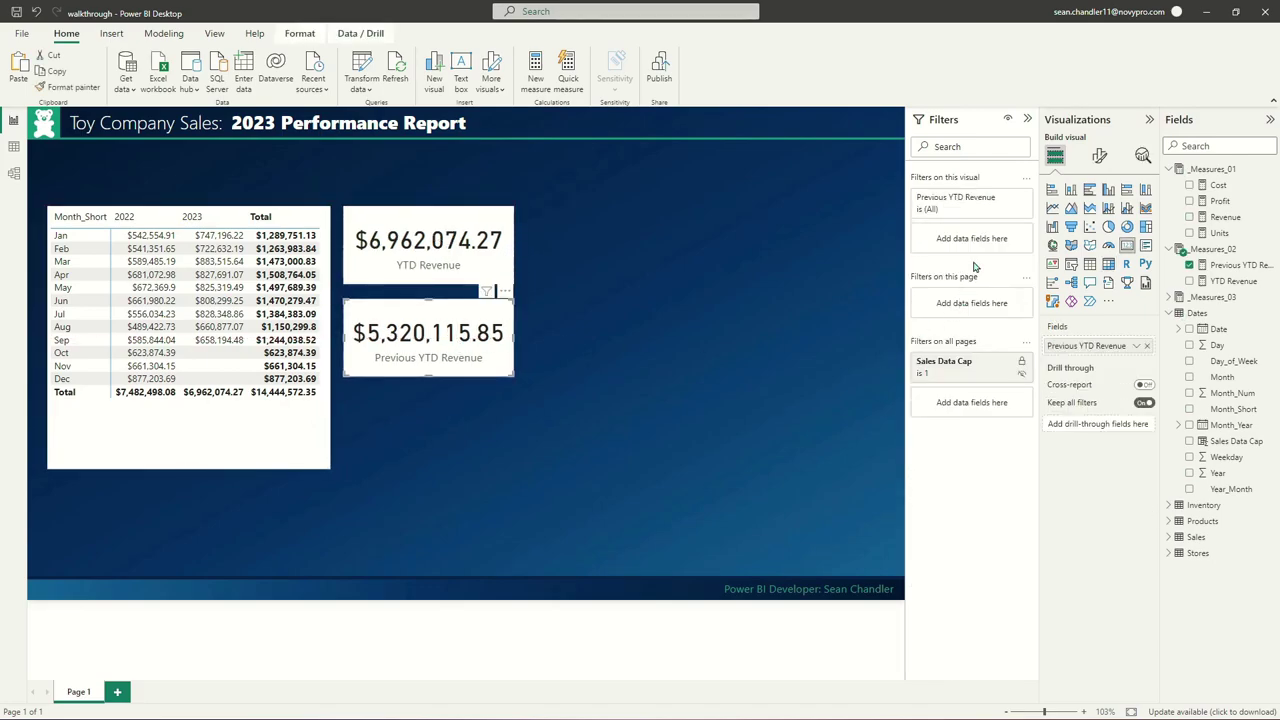
Create a measure in _Measures_02 defined as YOY Difference = DIVIDE([YTD Revenue],[Previous YTD Revenue])-1
{"action": "right_click", "coordinate": [1237, 265]}
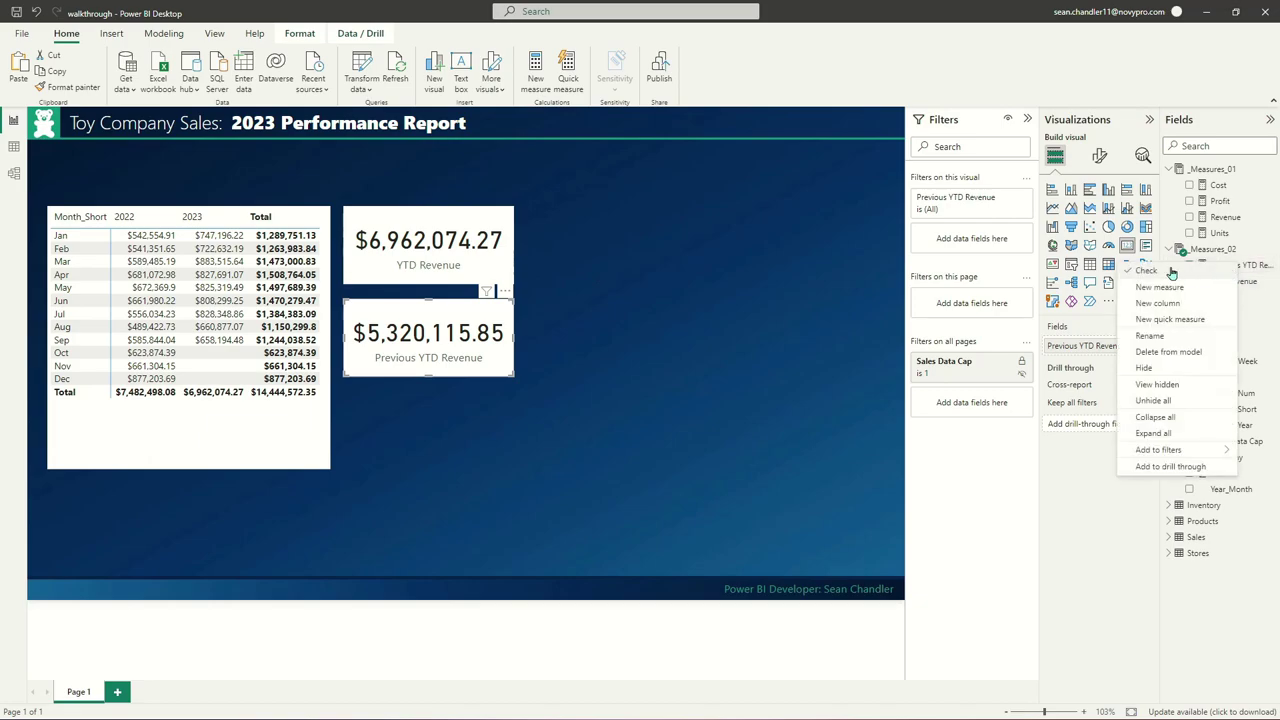
{"action": "left_click", "coordinate": [1159, 287]}
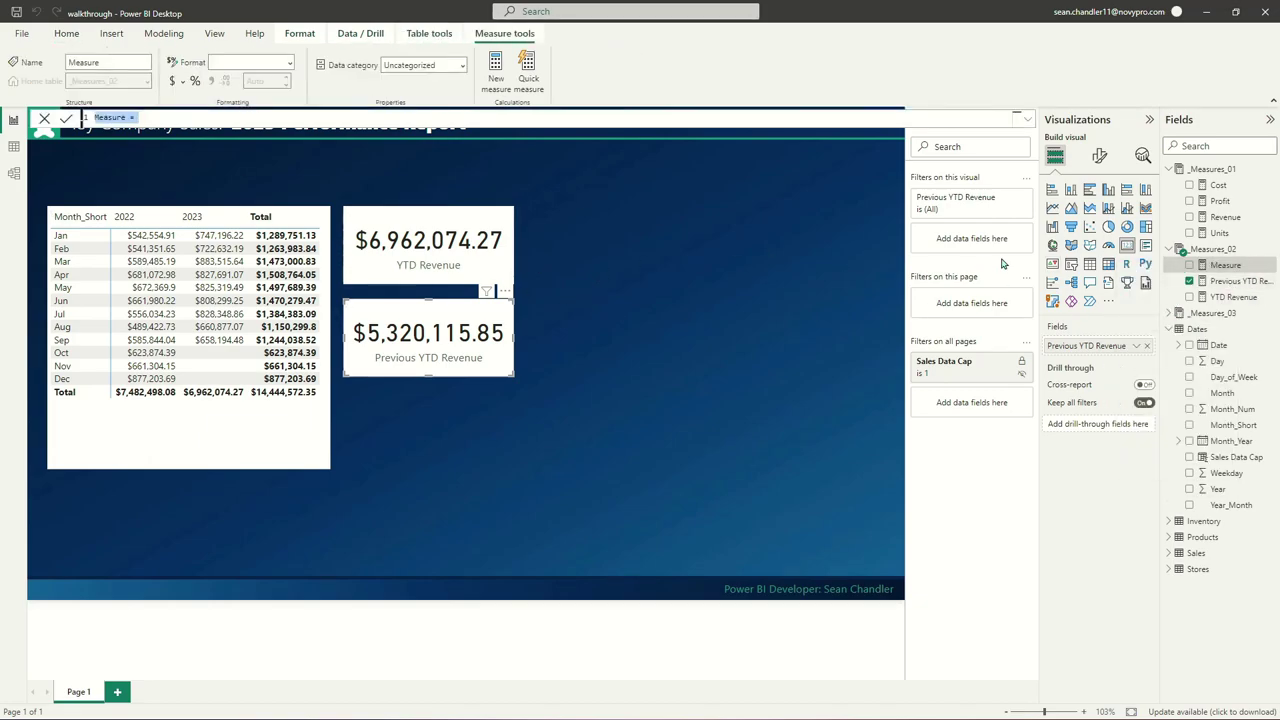
{"action": "type", "text": "YOY Difference = DIVIDE("}
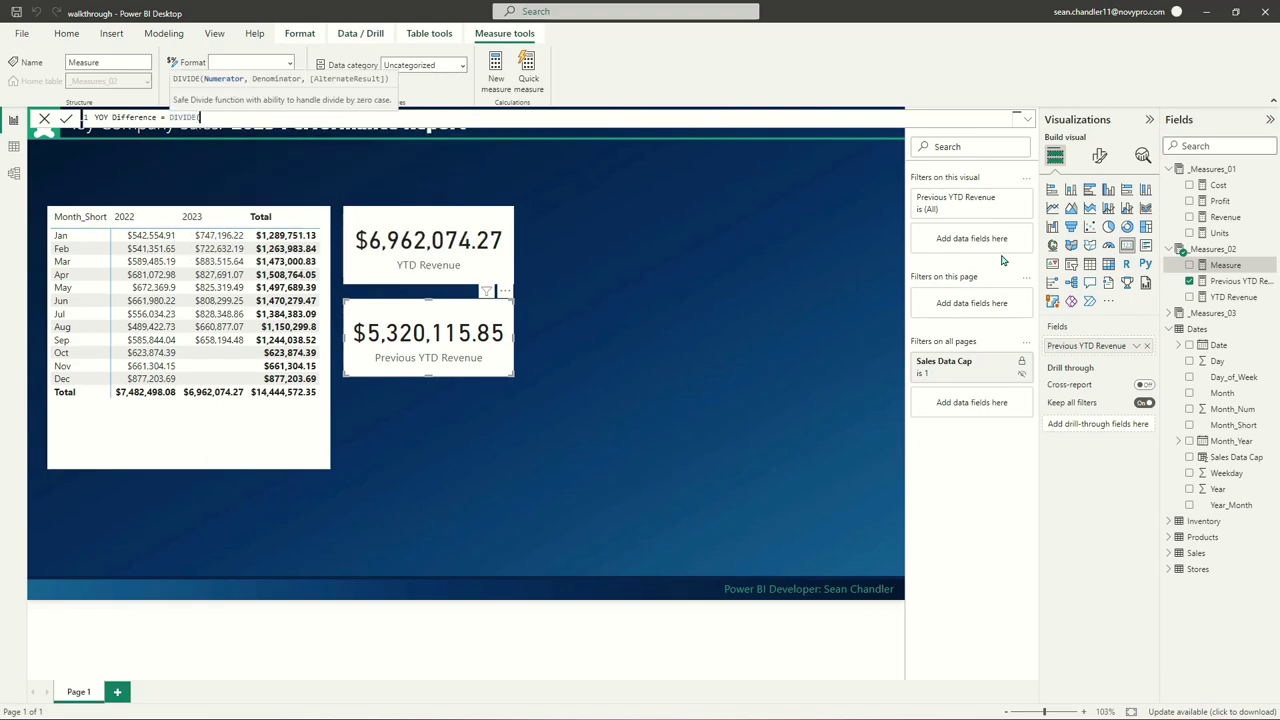
{"action": "type", "text": "[YTD Revenue],"}
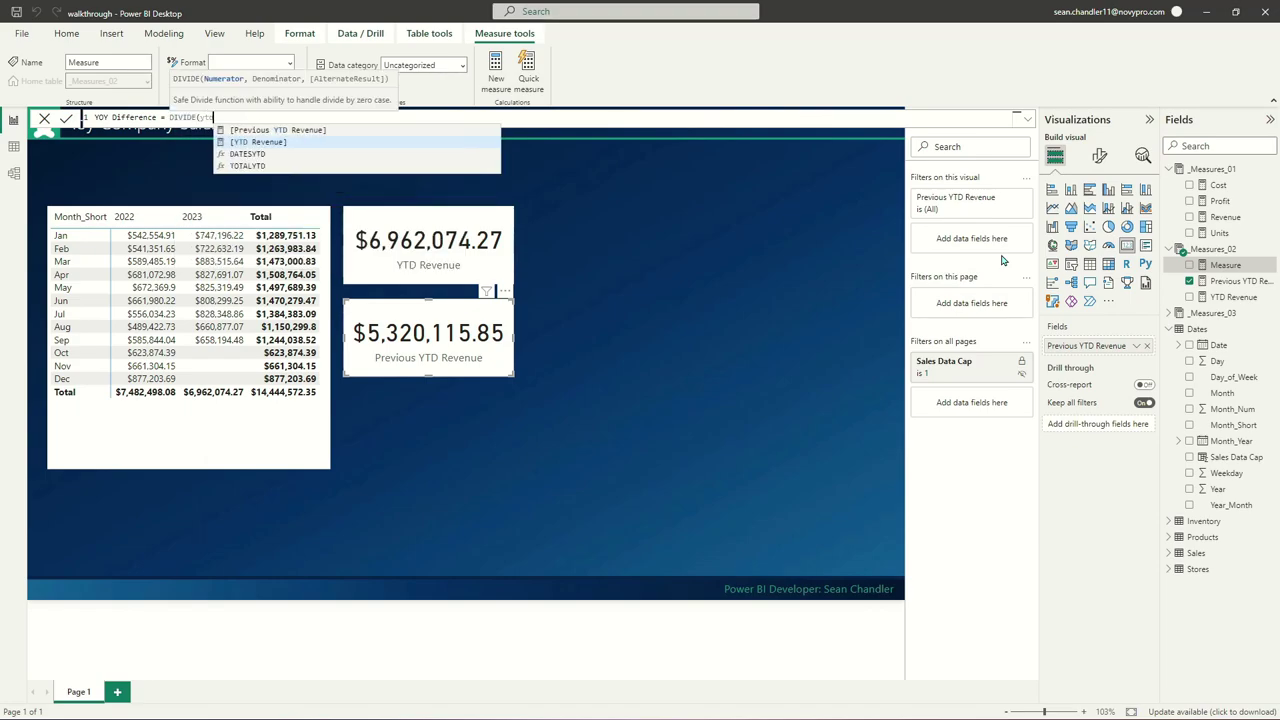
{"action": "type", "text": "[Previous YTD Revenue])-1"}
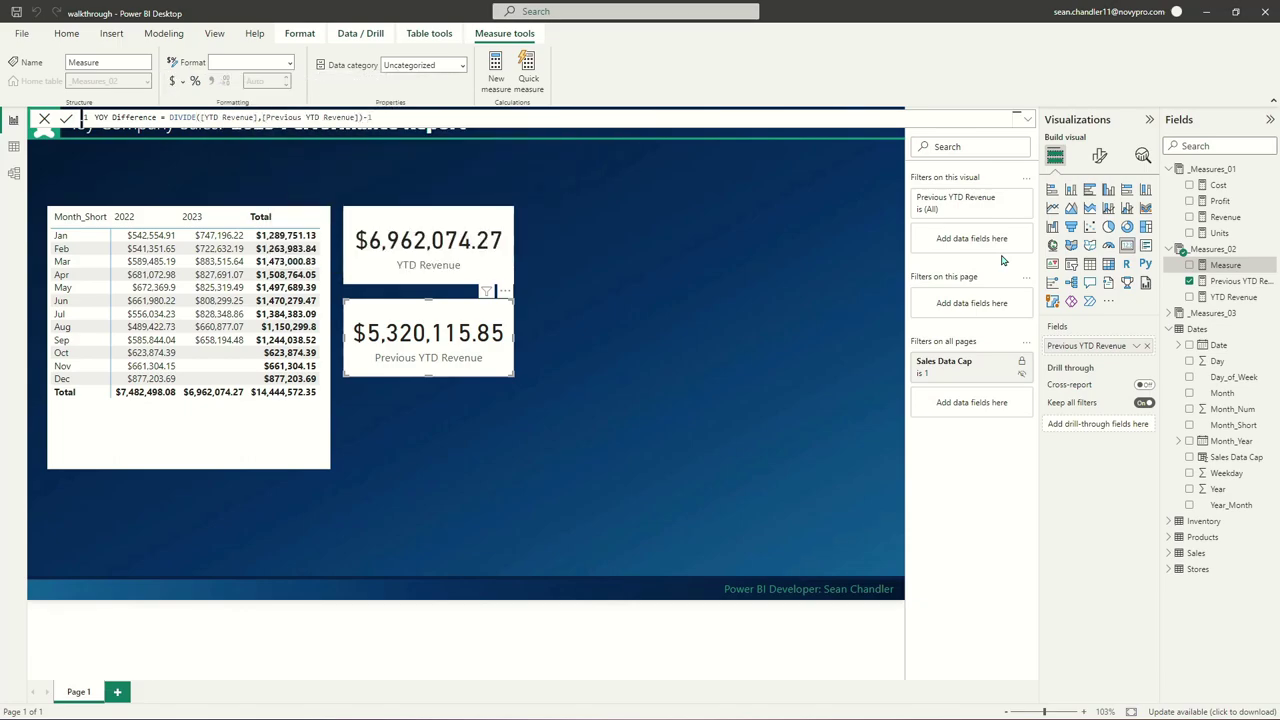
{"action": "key", "text": "Return"}
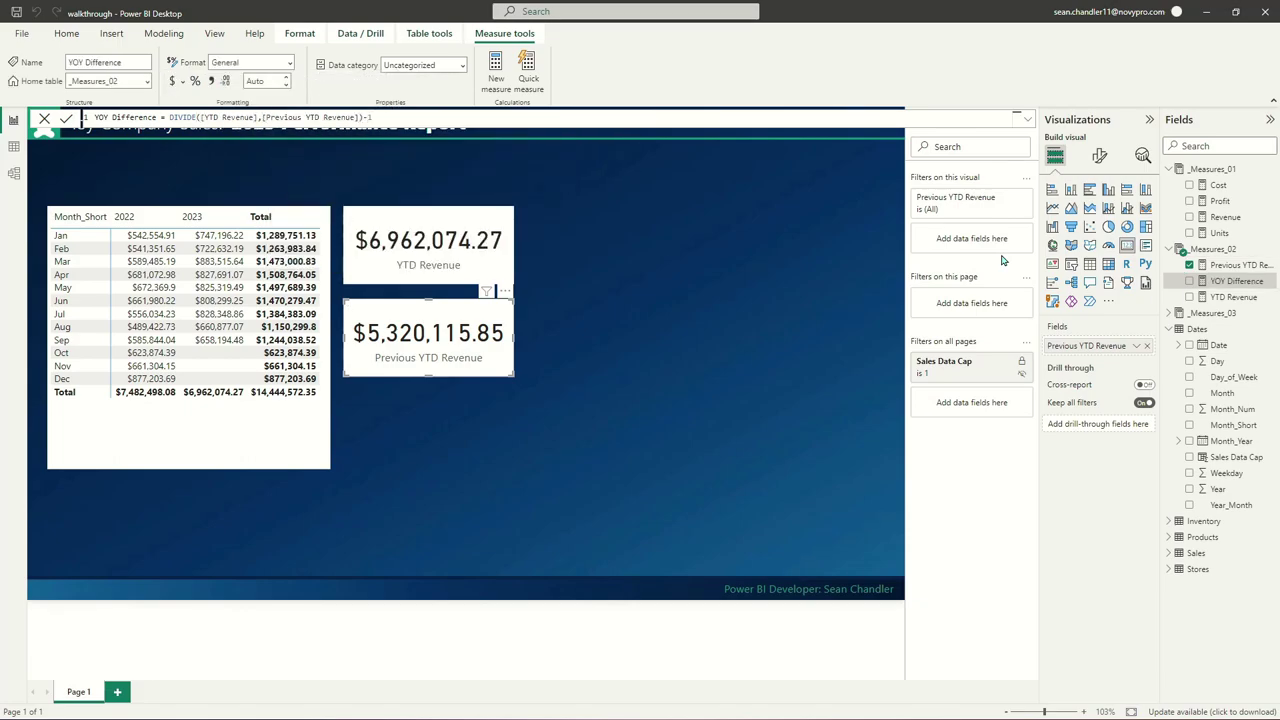
Add YOY Difference to the page as a card directly below the Previous YTD Revenue card, and reduce the card's height
{"action": "left_click", "coordinate": [1213, 275]}
{"action": "left_click_drag", "start_coordinate": [1230, 283], "coordinate": [623, 386]}
{"action": "left_click_drag", "start_coordinate": [634, 317], "coordinate": [451, 418]}
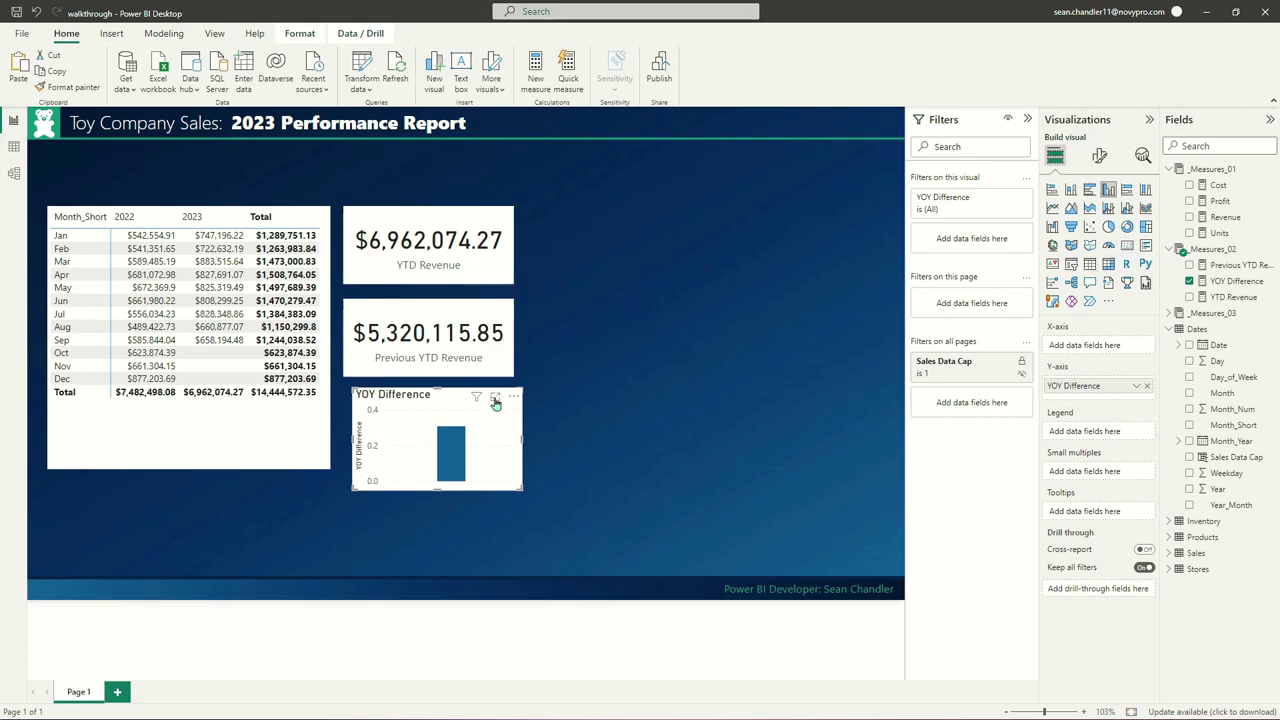
{"action": "left_click", "coordinate": [1120, 244]}
{"action": "left_click_drag", "start_coordinate": [460, 422], "coordinate": [449, 445]}
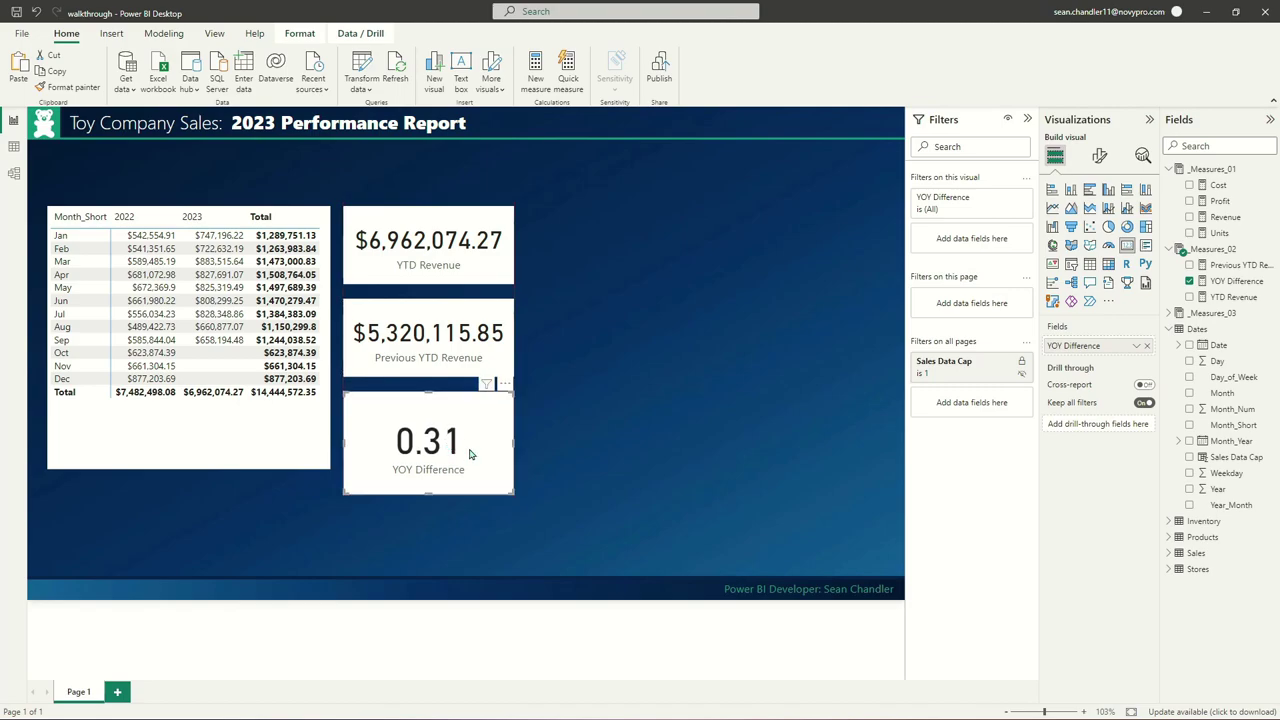
{"action": "left_click_drag", "start_coordinate": [506, 487], "coordinate": [506, 475]}
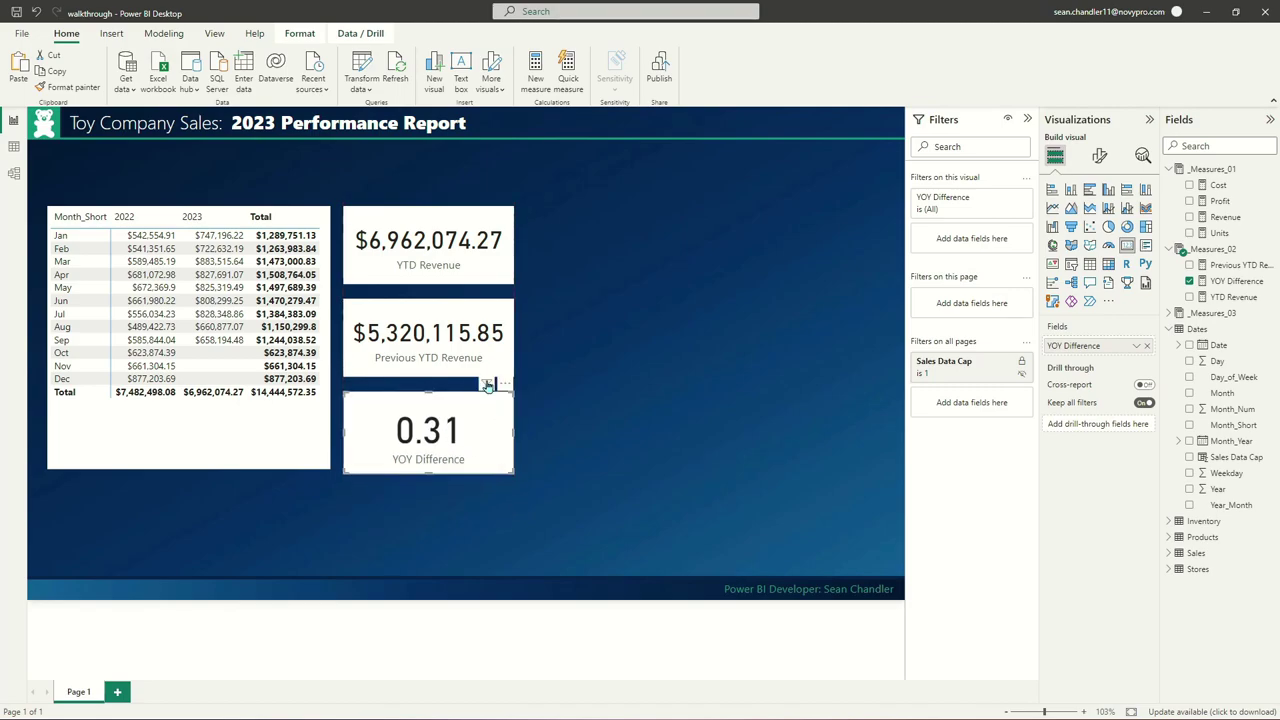
Format the YOY Difference measure as a percentage with 1 decimal place
{"action": "left_click", "coordinate": [418, 334]}
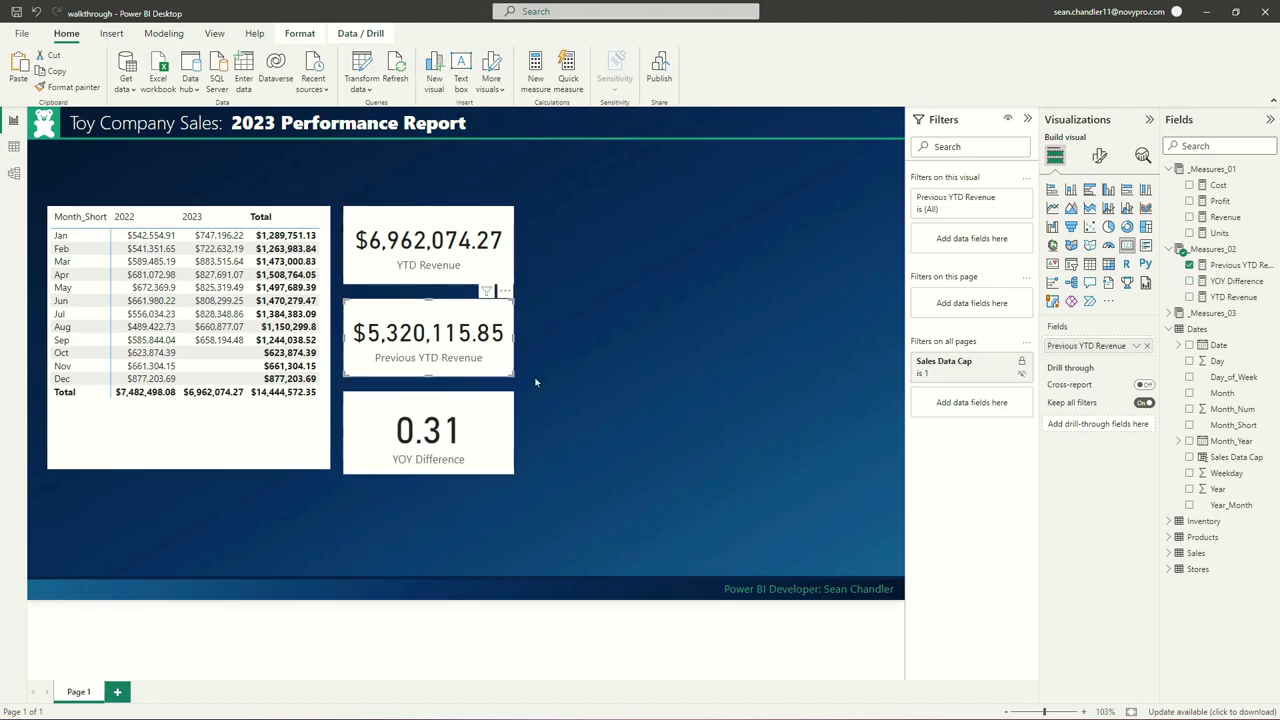
{"action": "left_click", "coordinate": [451, 409]}
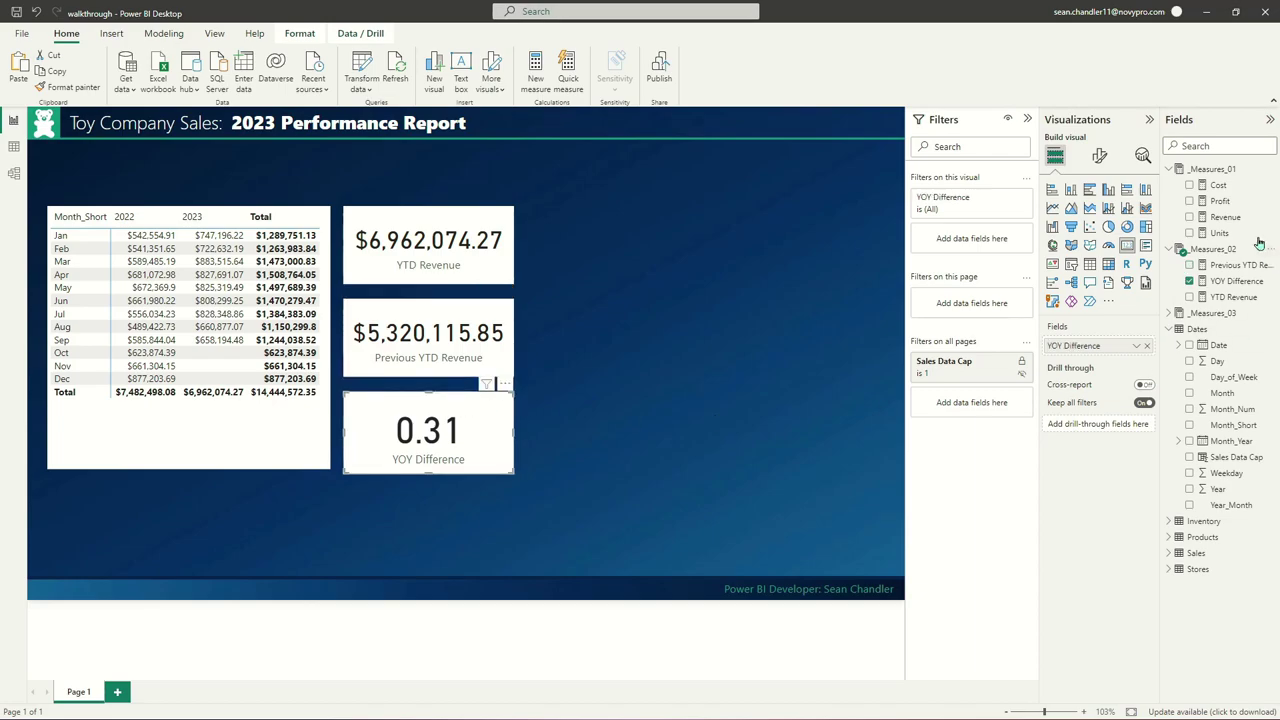
{"action": "left_click", "coordinate": [1221, 283]}
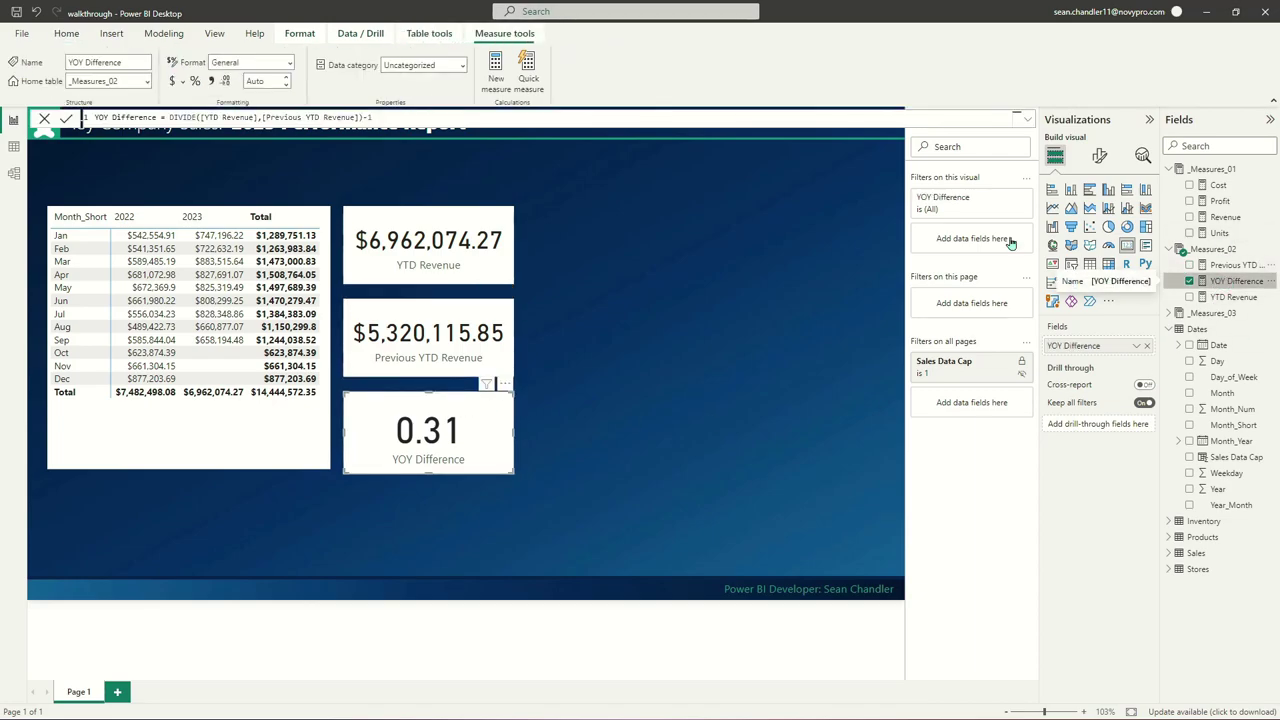
{"action": "left_click", "coordinate": [196, 82]}
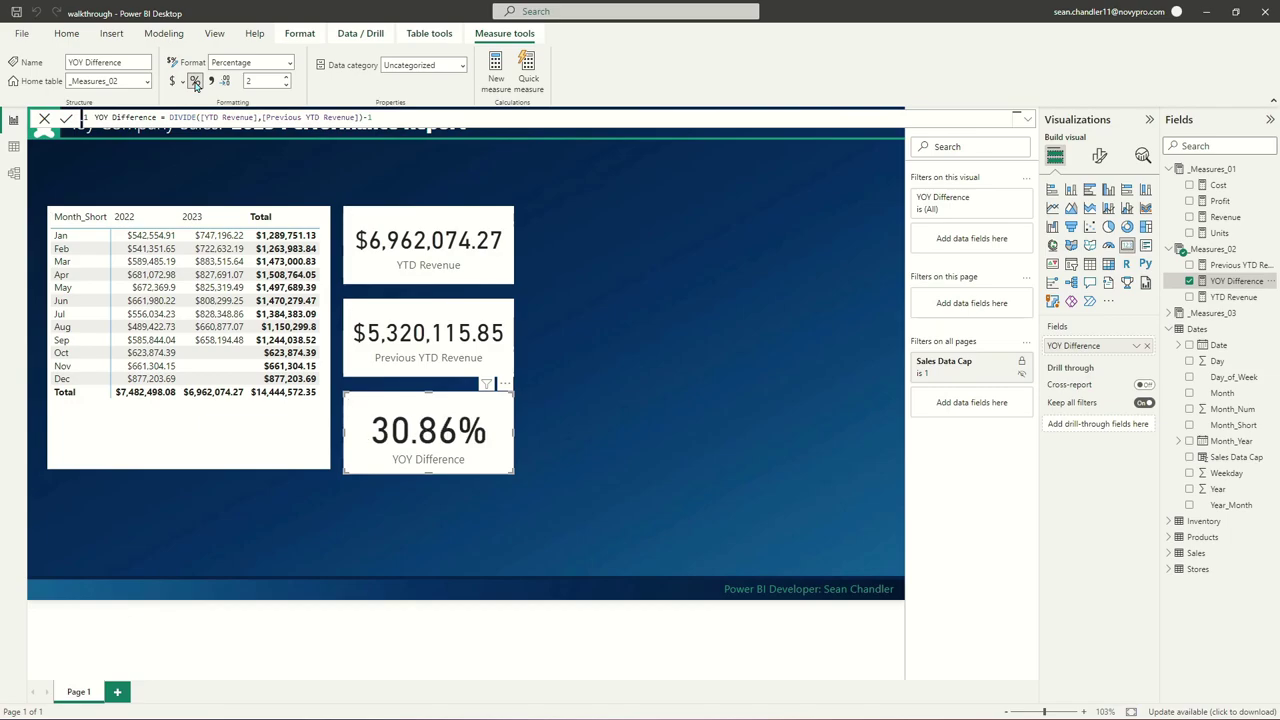
{"action": "left_click", "coordinate": [286, 86]}
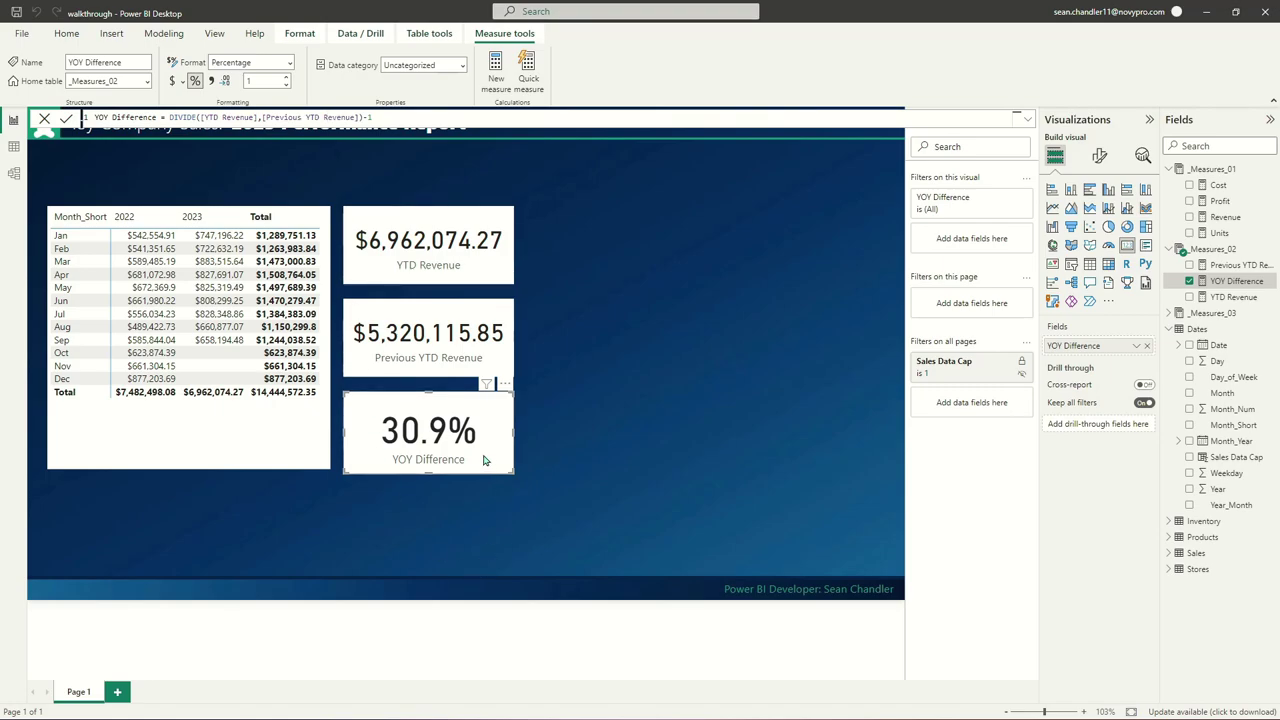
{"action": "left_click", "coordinate": [286, 85]}
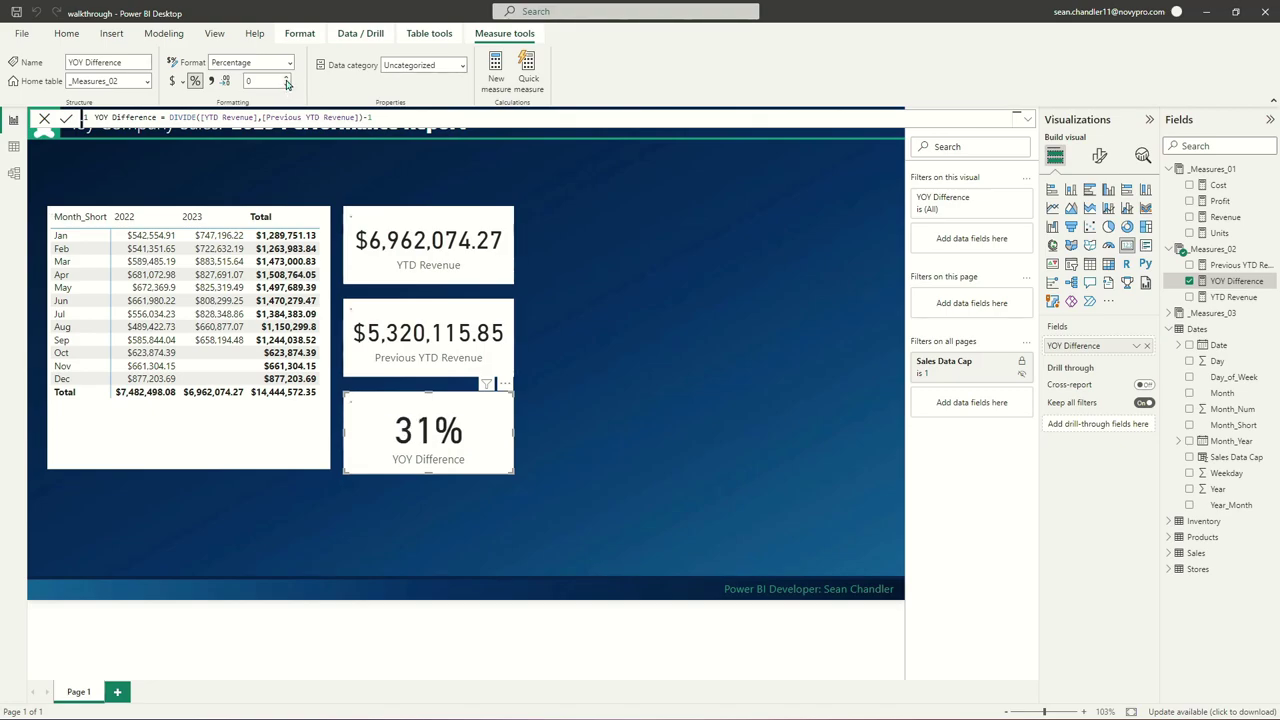
{"action": "left_click", "coordinate": [286, 77]}
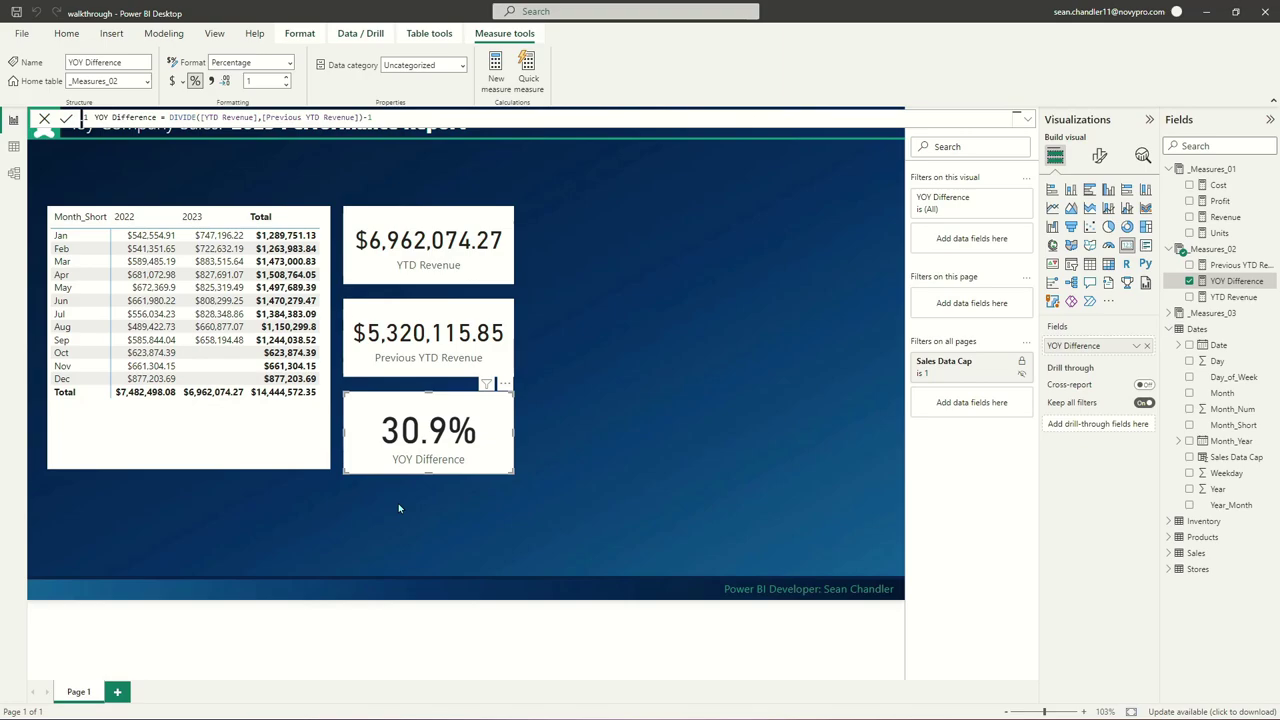
Set the Previous YTD Revenue measure to 0 decimal places
{"action": "left_click", "coordinate": [453, 299]}
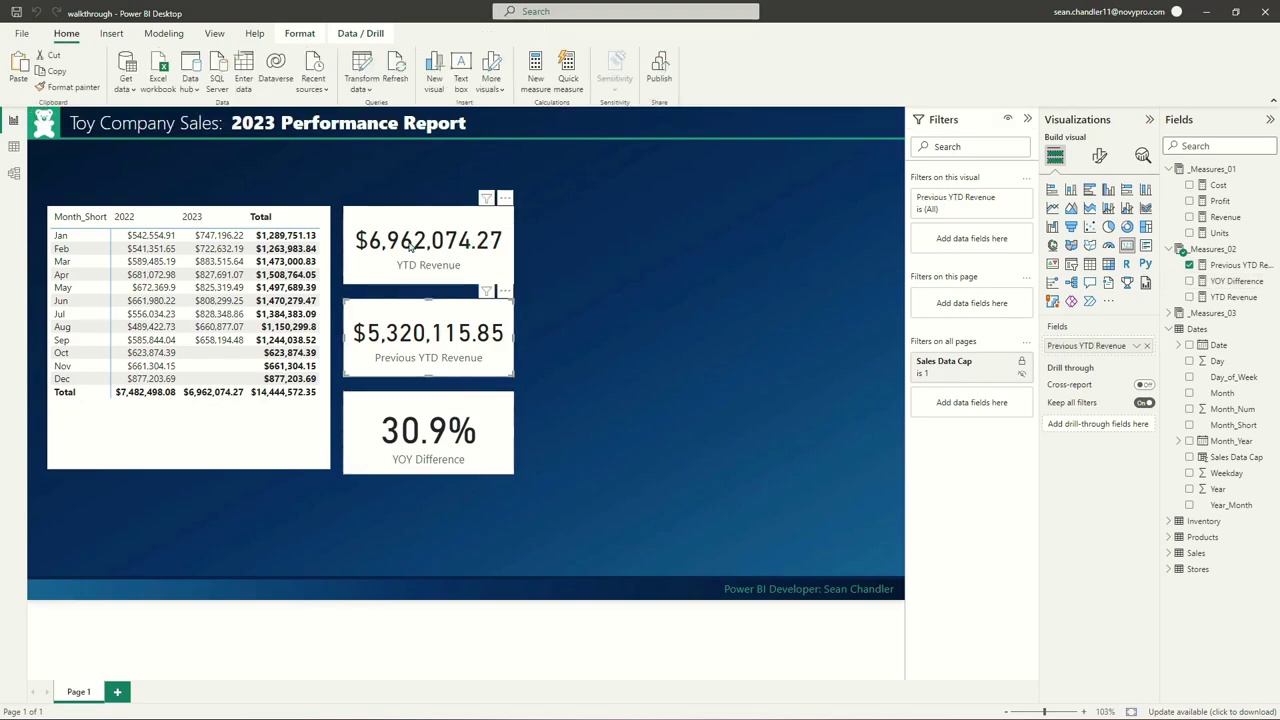
{"action": "left_click", "coordinate": [1238, 265]}
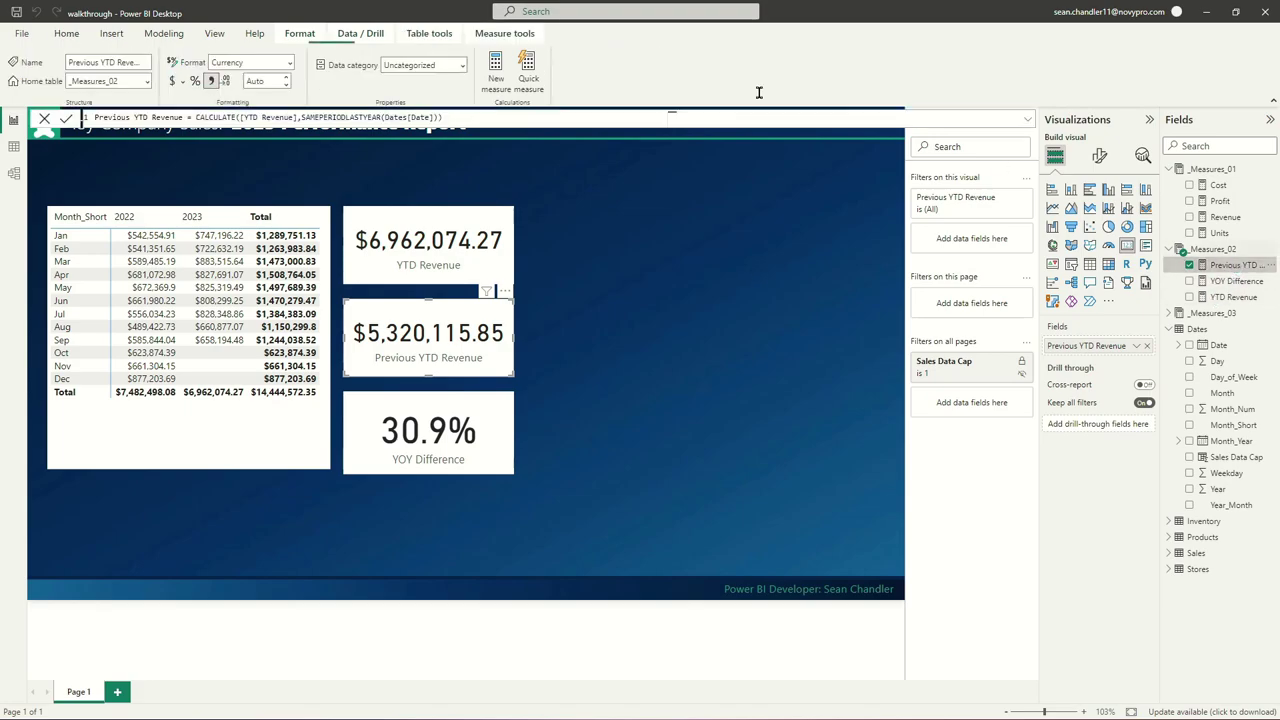
{"action": "left_click", "coordinate": [286, 85]}
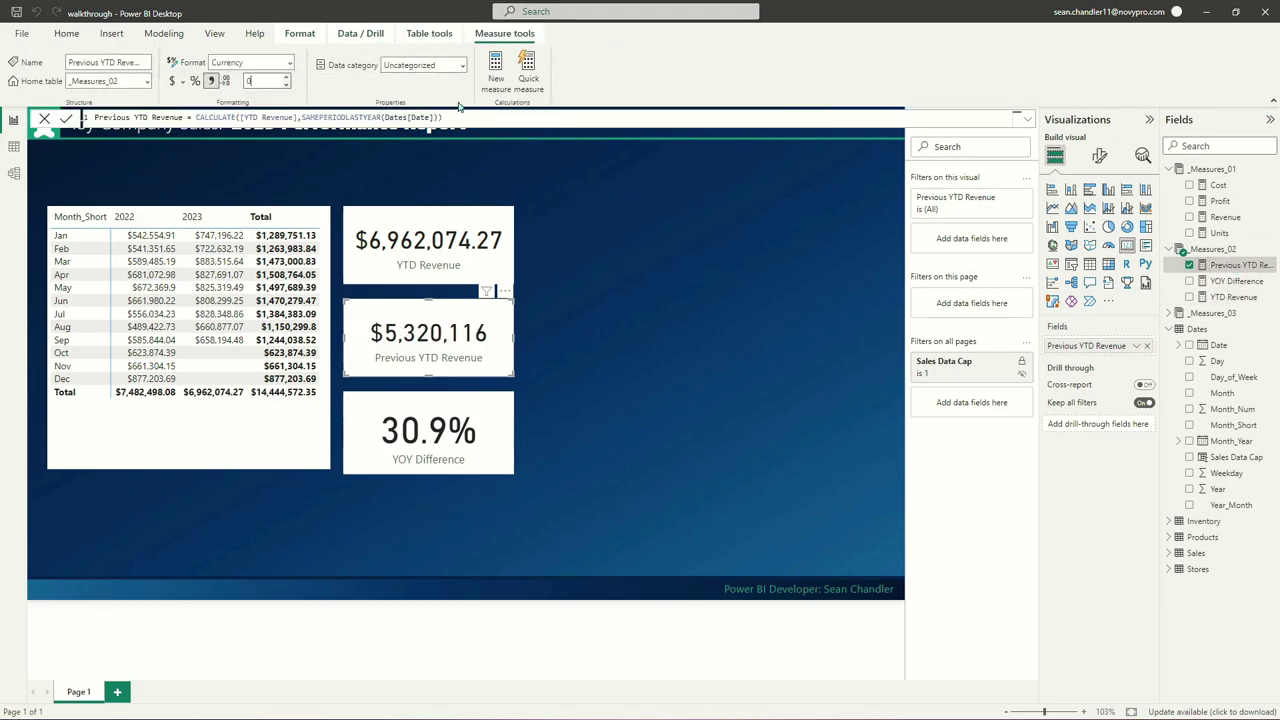
Set the YTD Revenue measure to 0 decimal places
{"action": "left_click", "coordinate": [1233, 297]}
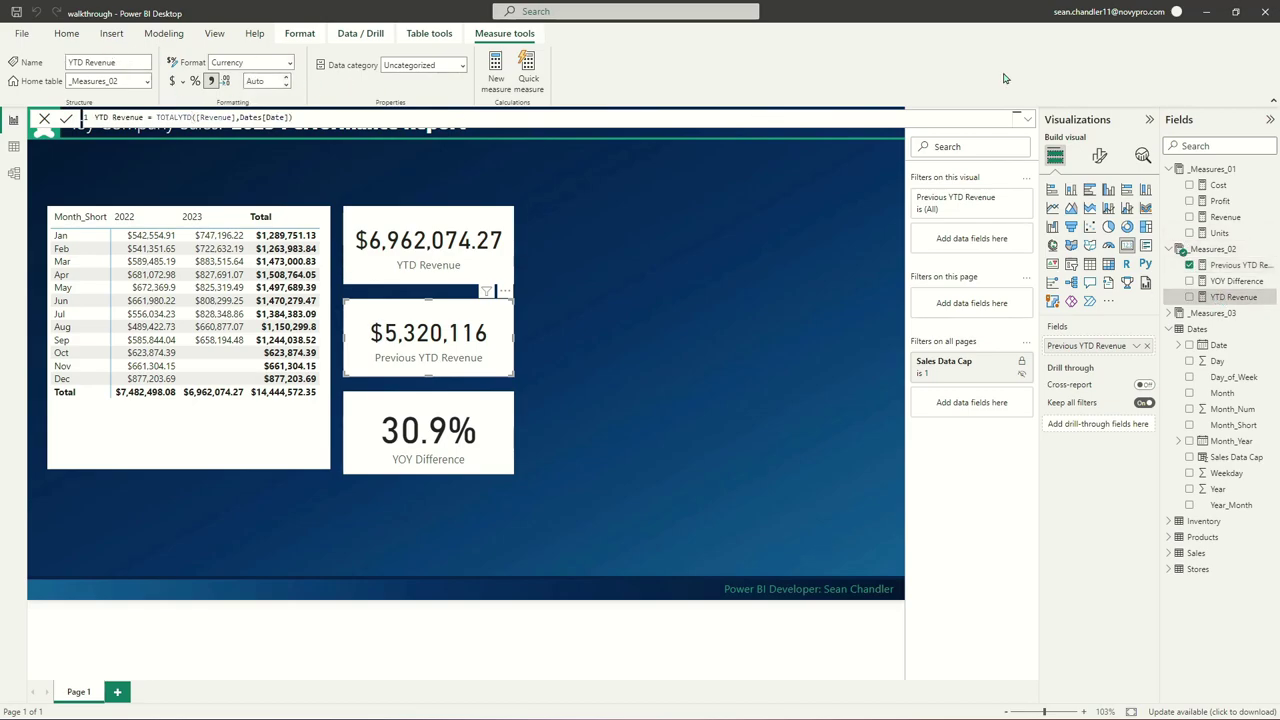
{"action": "left_click", "coordinate": [273, 85]}
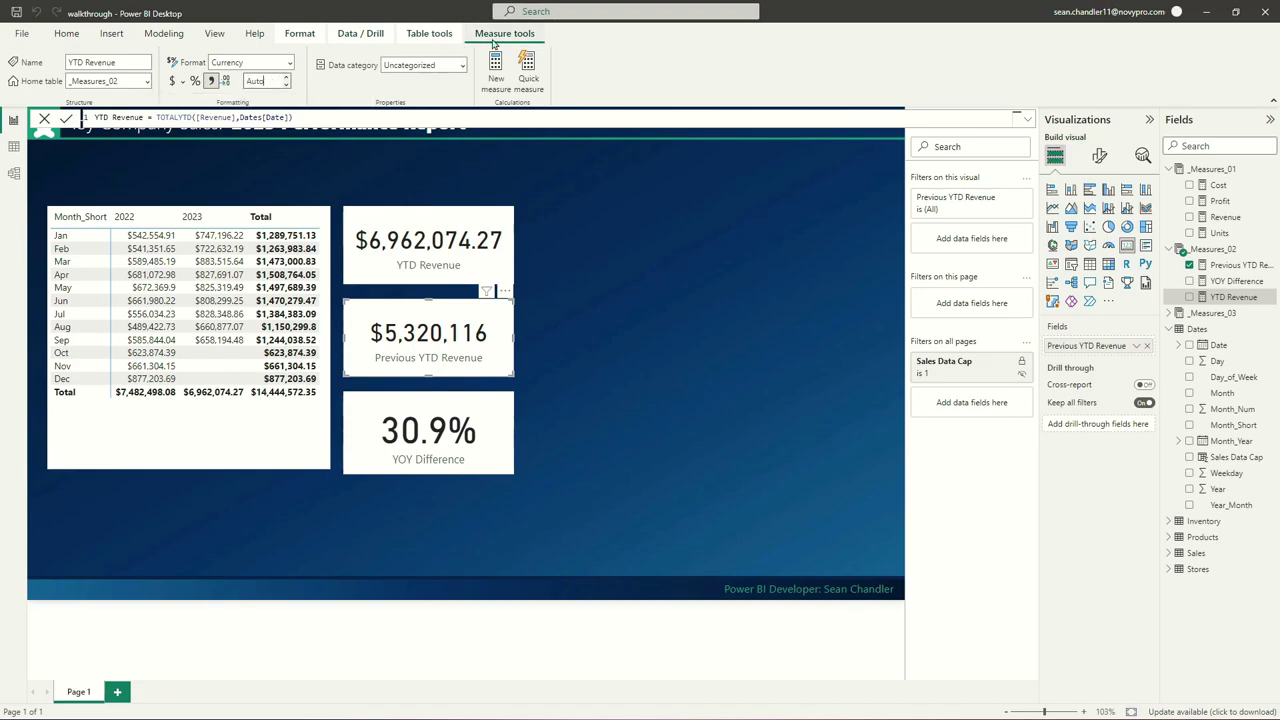
{"action": "type", "text": "0"}
{"action": "key", "text": "Return"}
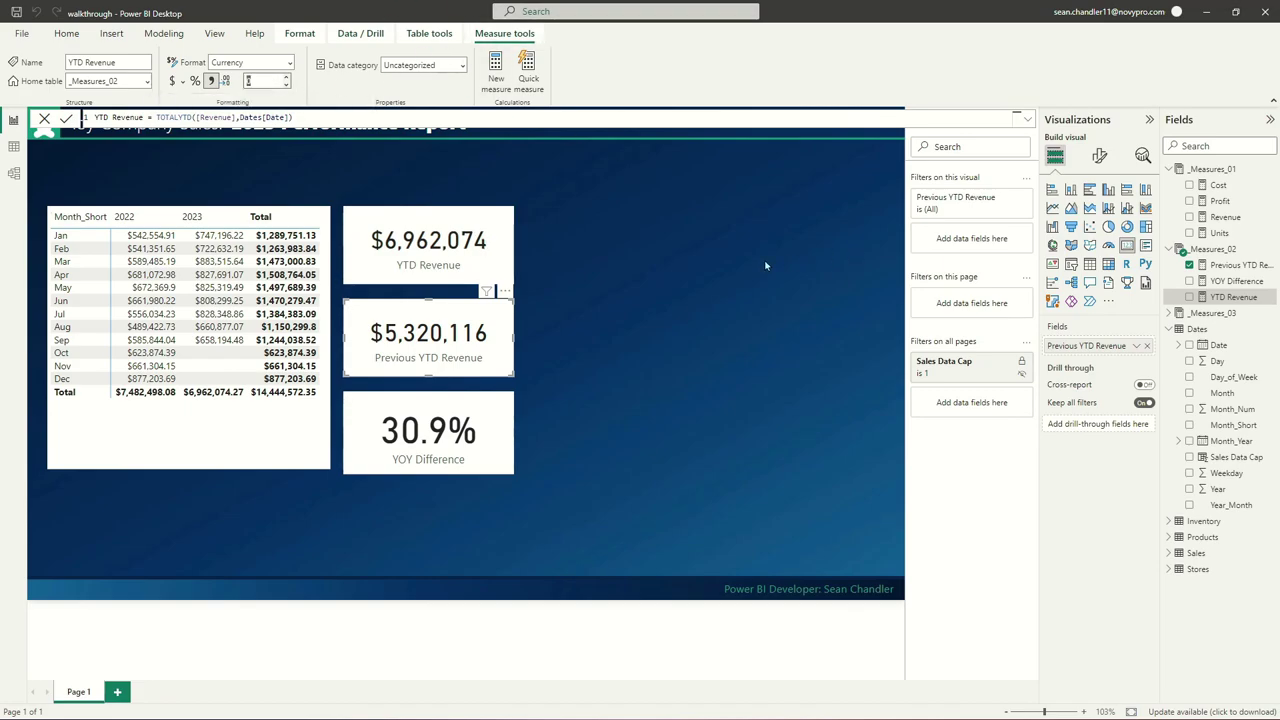
{"action": "left_click", "coordinate": [506, 535]}
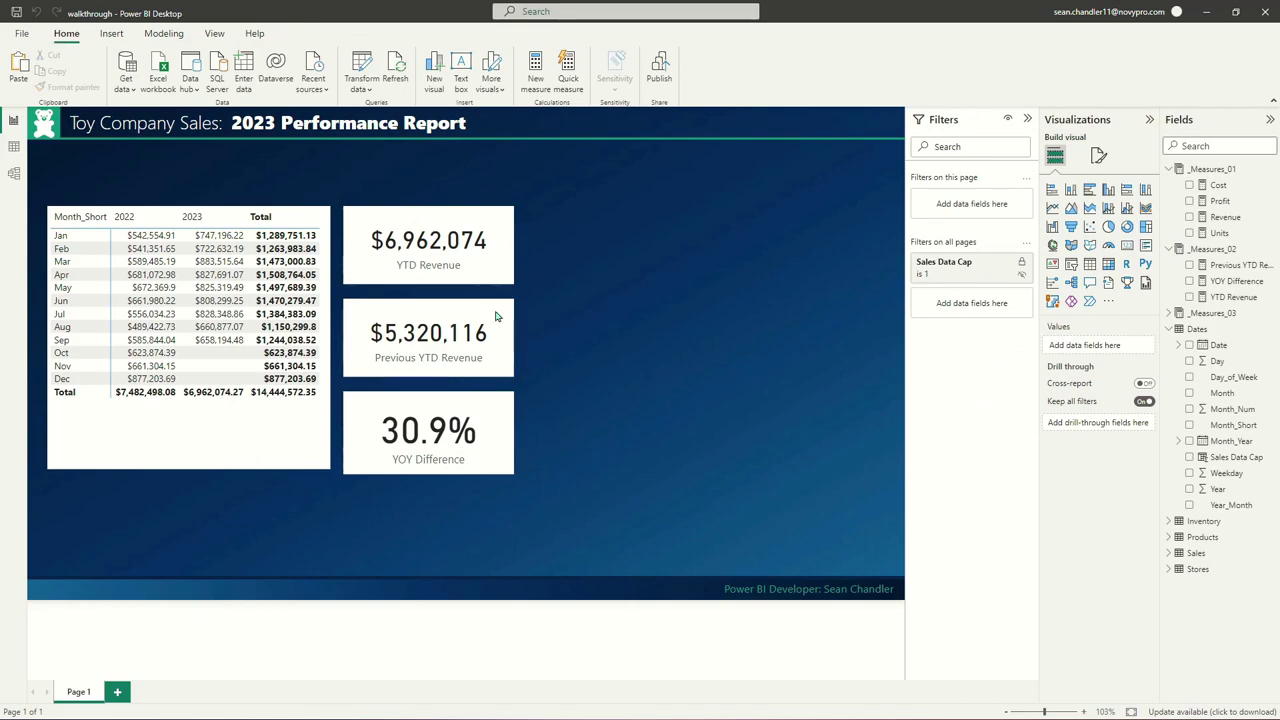
Delete the revenue matrix by month and year, and move the YTD Revenue card into the page's upper-left area at a smaller size
{"action": "left_click", "coordinate": [316, 444]}
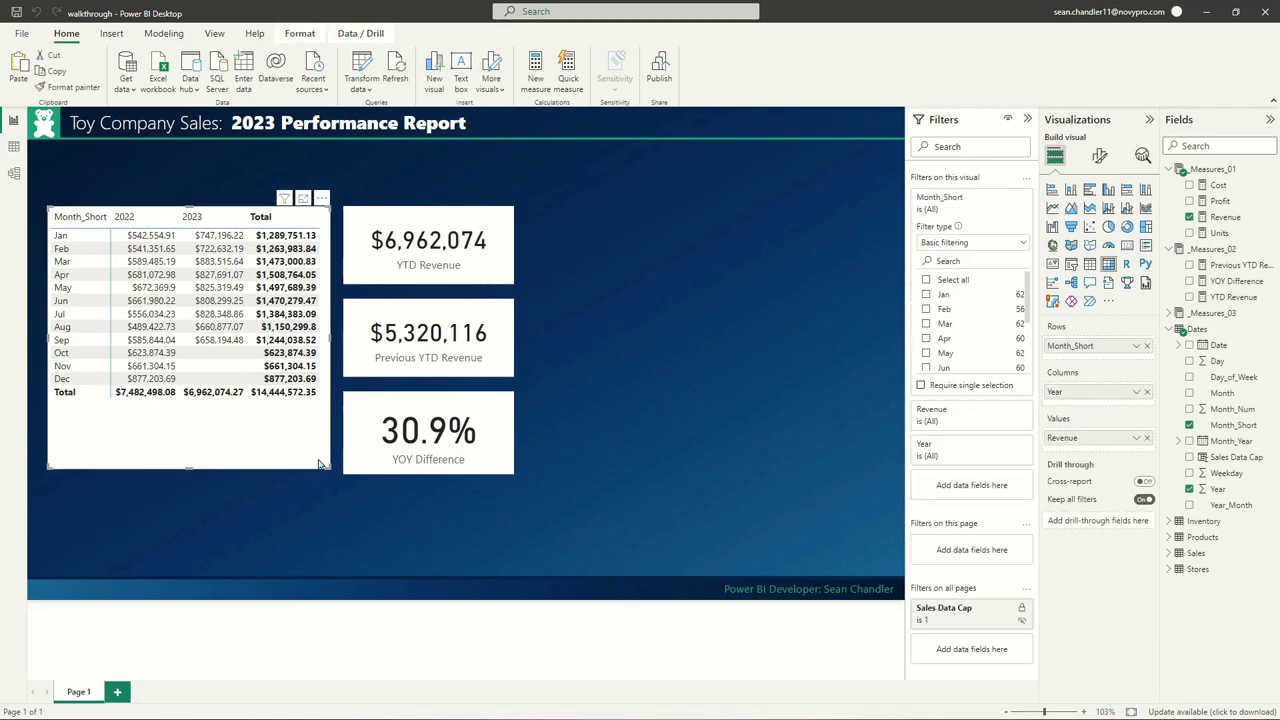
{"action": "key", "text": "Delete"}
{"action": "left_click", "coordinate": [453, 275]}
{"action": "left_click_drag", "start_coordinate": [453, 275], "coordinate": [209, 238]}
Stack the Previous YTD Revenue and YOY Difference cards beneath the YTD Revenue card, shrinking both to match its width
{"action": "left_click", "coordinate": [444, 334]}
{"action": "left_click_drag", "start_coordinate": [444, 334], "coordinate": [160, 284]}
{"action": "left_click_drag", "start_coordinate": [229, 325], "coordinate": [209, 315]}
{"action": "left_click", "coordinate": [447, 439]}
{"action": "left_click_drag", "start_coordinate": [447, 439], "coordinate": [165, 380]}
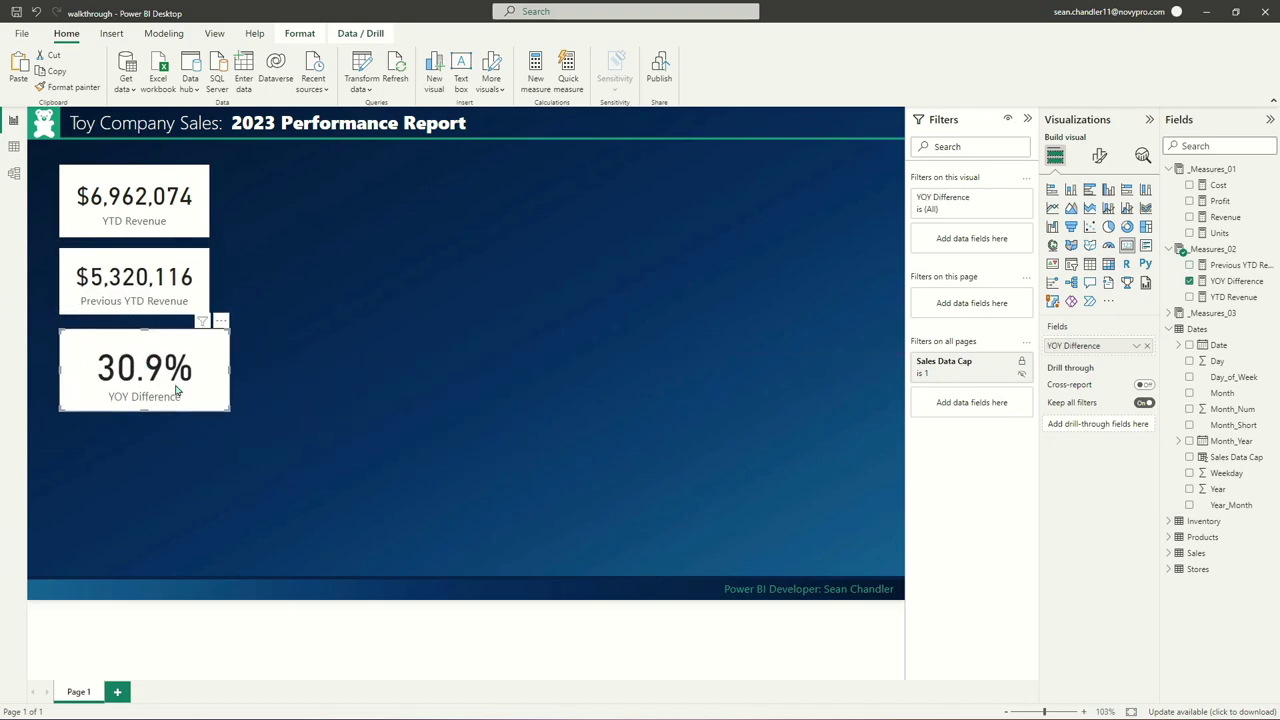
{"action": "left_click_drag", "start_coordinate": [229, 410], "coordinate": [172, 361]}
{"action": "left_click", "coordinate": [856, 320]}
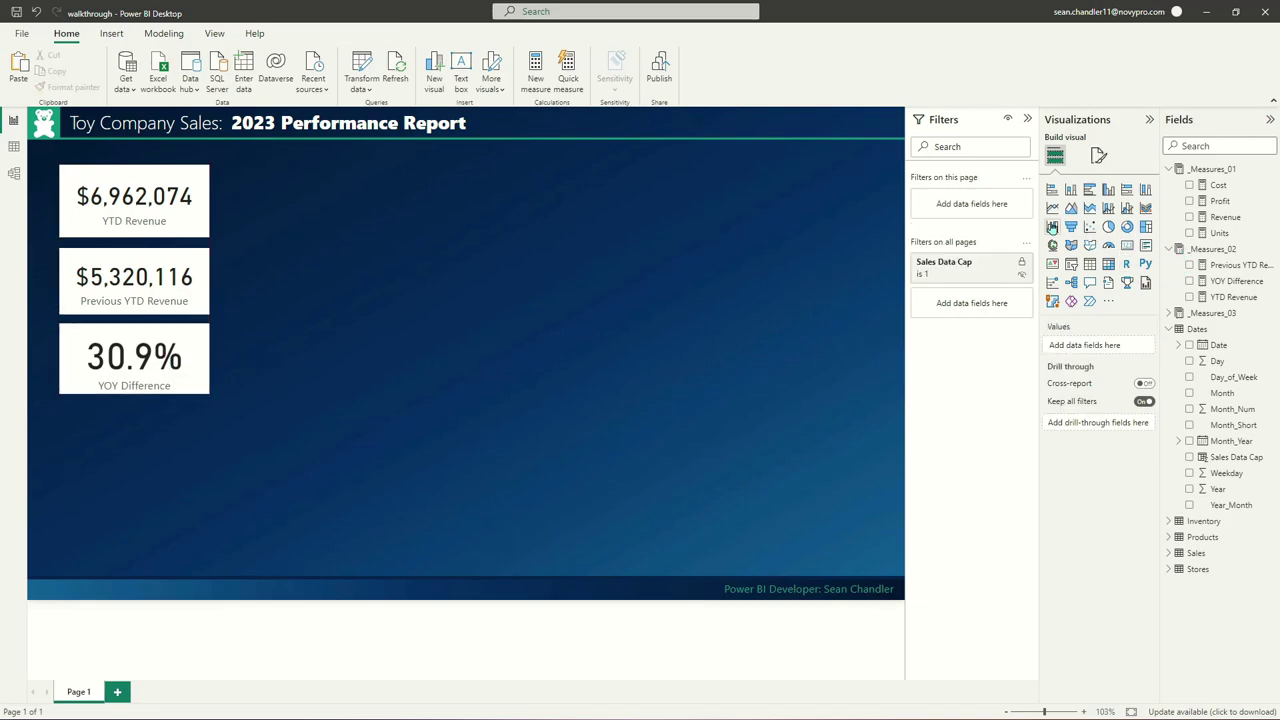
Add an empty line chart beside the cards, sized to span the height of the card stack
{"action": "left_click", "coordinate": [1052, 207]}
{"action": "left_click_drag", "start_coordinate": [111, 492], "coordinate": [283, 203]}
{"action": "left_click_drag", "start_coordinate": [383, 267], "coordinate": [525, 393]}
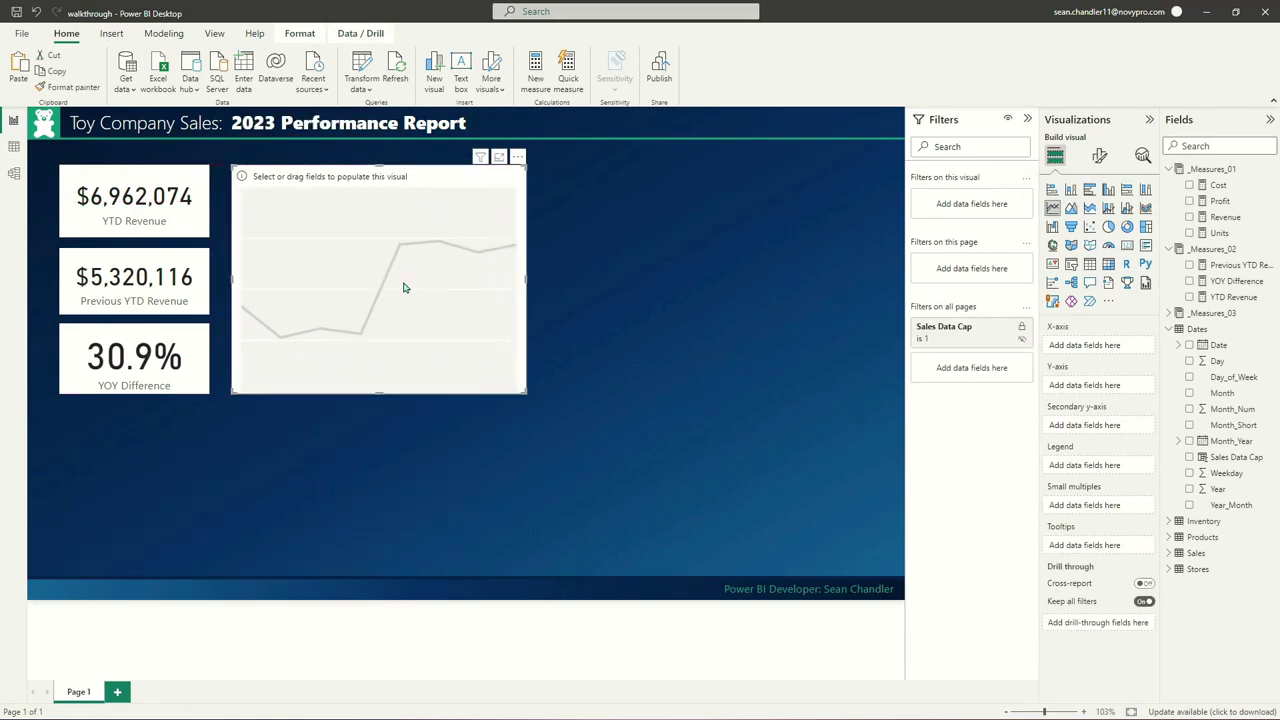
Shift the three cards and the line chart slightly towards the page's left edge, keeping the cards aligned and the gap to the chart narrow
{"action": "left_click", "coordinate": [131, 203]}
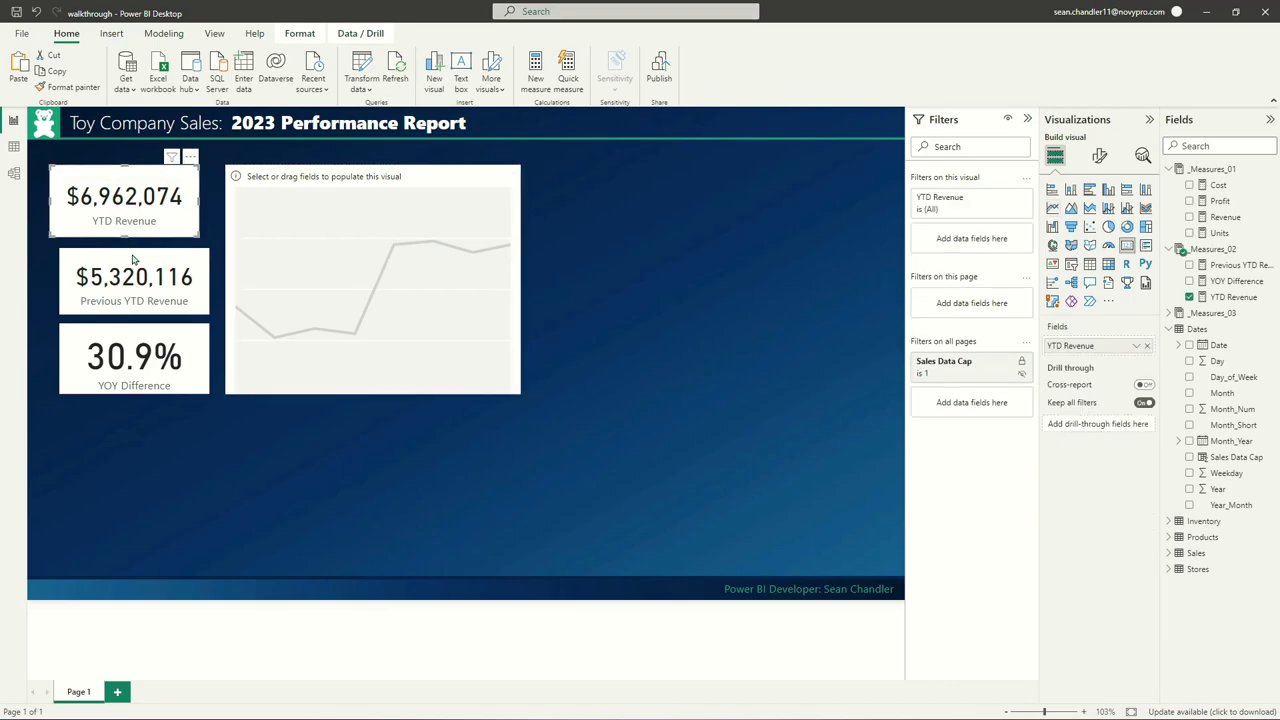
{"action": "left_click_drag", "start_coordinate": [130, 253], "coordinate": [120, 251]}
{"action": "left_click_drag", "start_coordinate": [150, 345], "coordinate": [140, 336]}
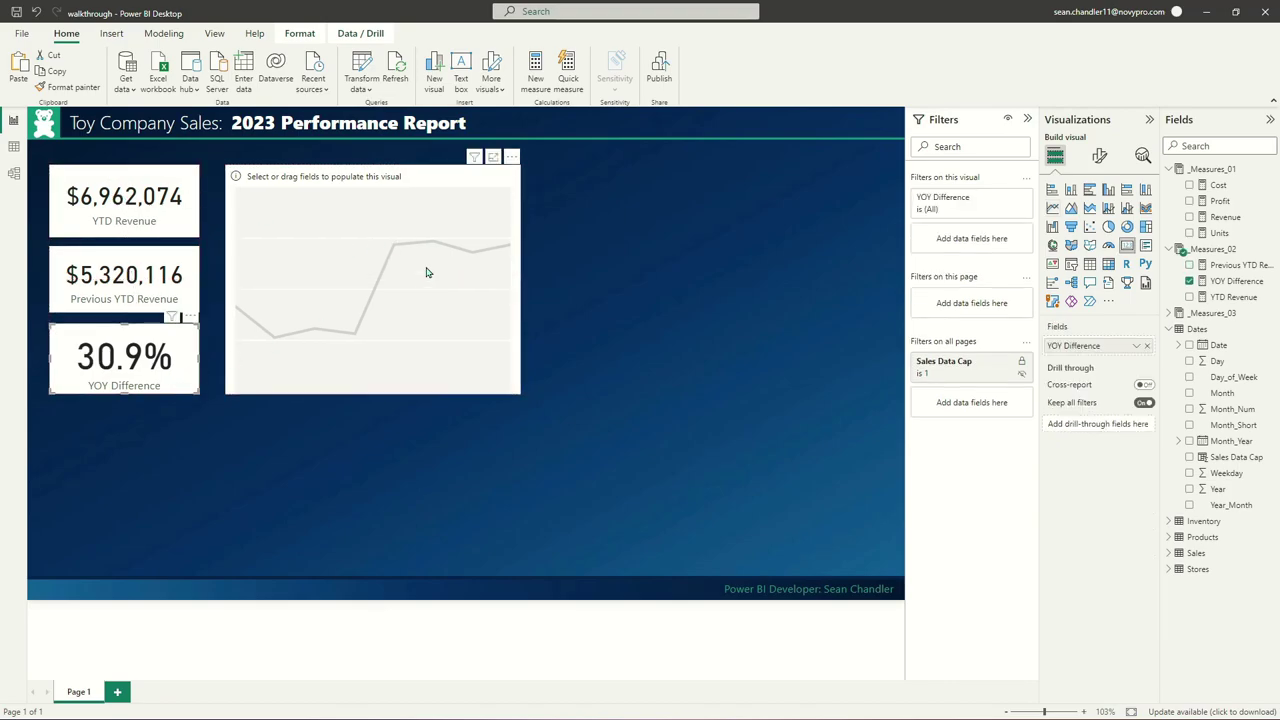
{"action": "left_click_drag", "start_coordinate": [426, 272], "coordinate": [414, 271]}
{"action": "left_click", "coordinate": [712, 264]}
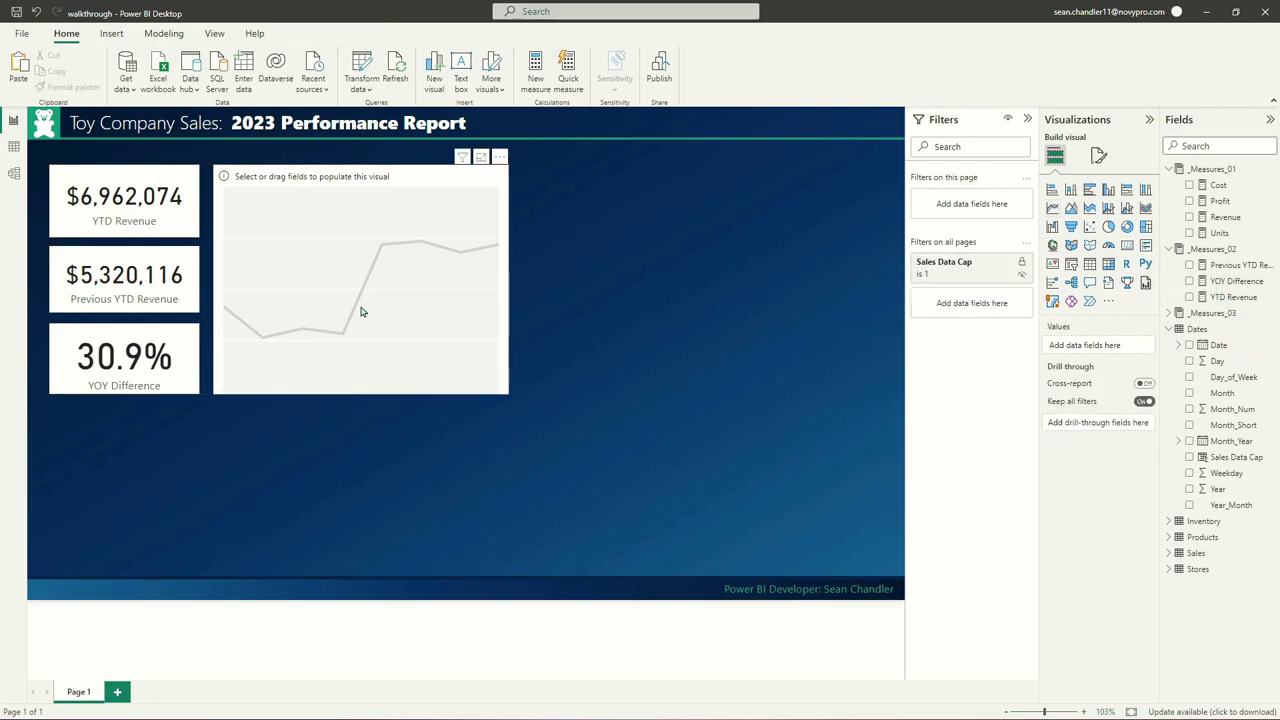
{"action": "left_click", "coordinate": [434, 251]}
{"action": "left_click_drag", "start_coordinate": [309, 252], "coordinate": [305, 252]}
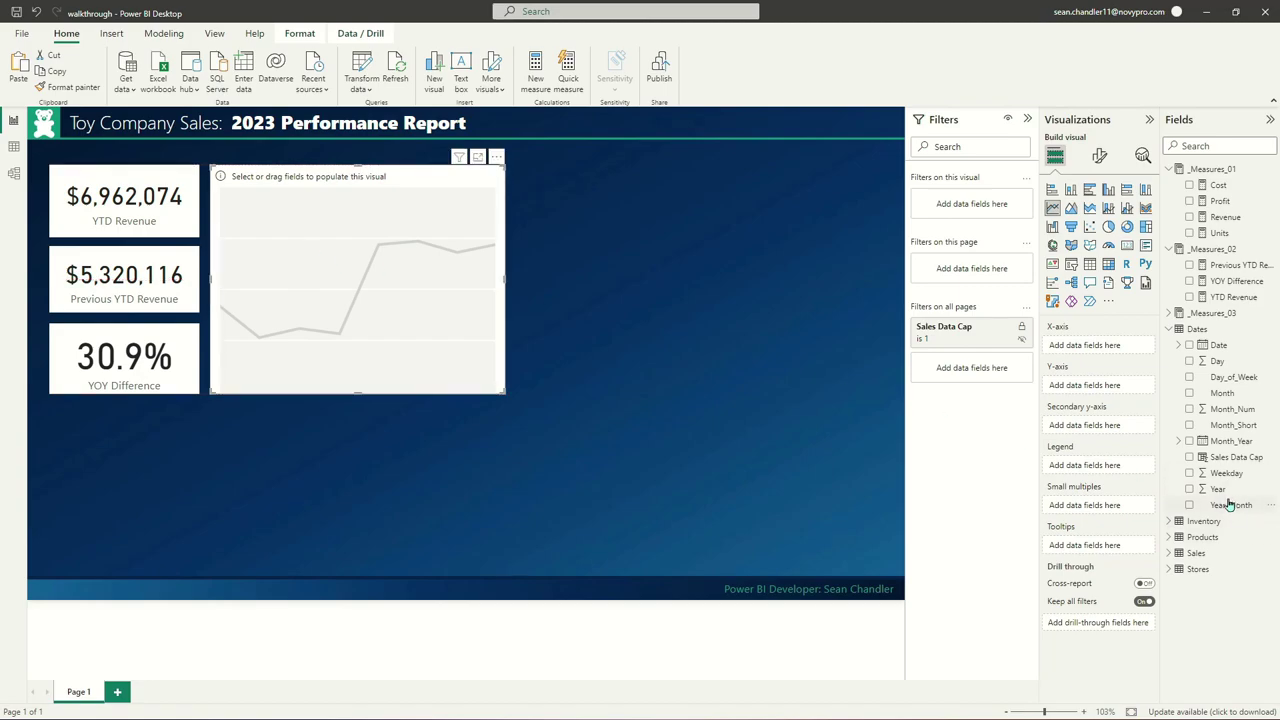
Populate the line chart with Month_Short on the X-axis, Revenue on the Y-axis and Year as the legend, and widen it slightly
{"action": "left_click_drag", "start_coordinate": [1238, 427], "coordinate": [1108, 353]}
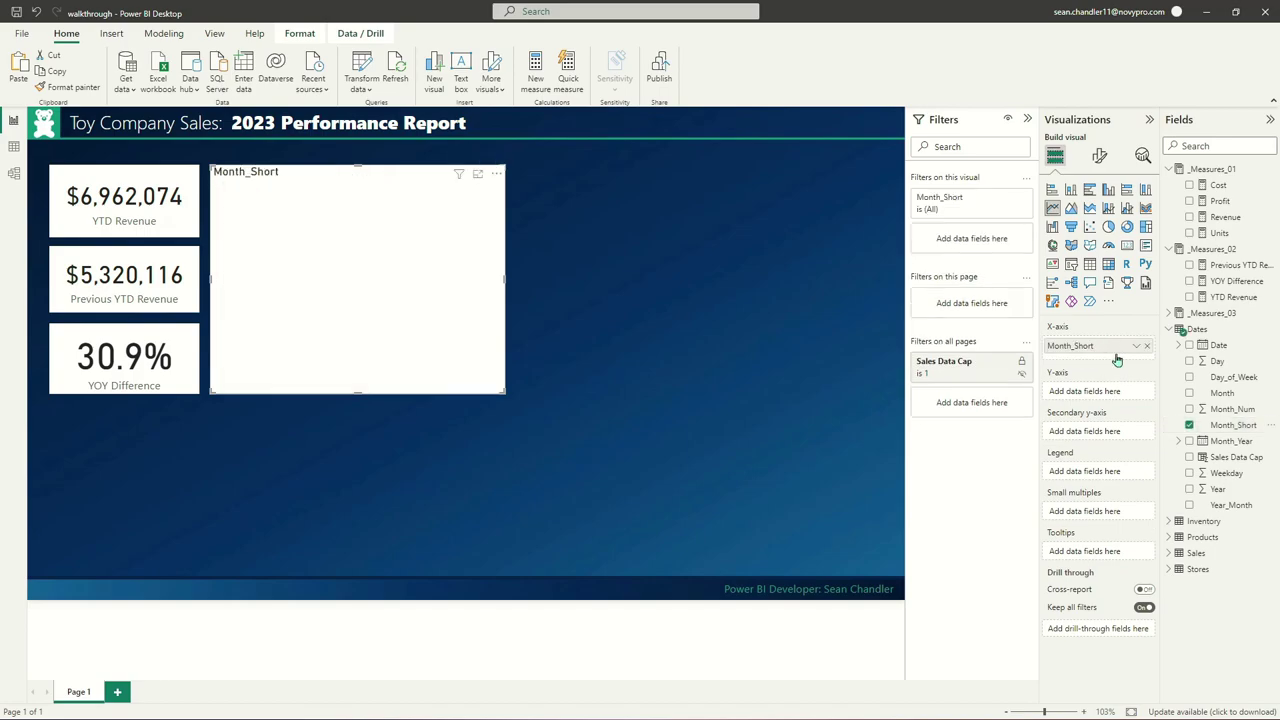
{"action": "left_click_drag", "start_coordinate": [1217, 492], "coordinate": [1100, 471]}
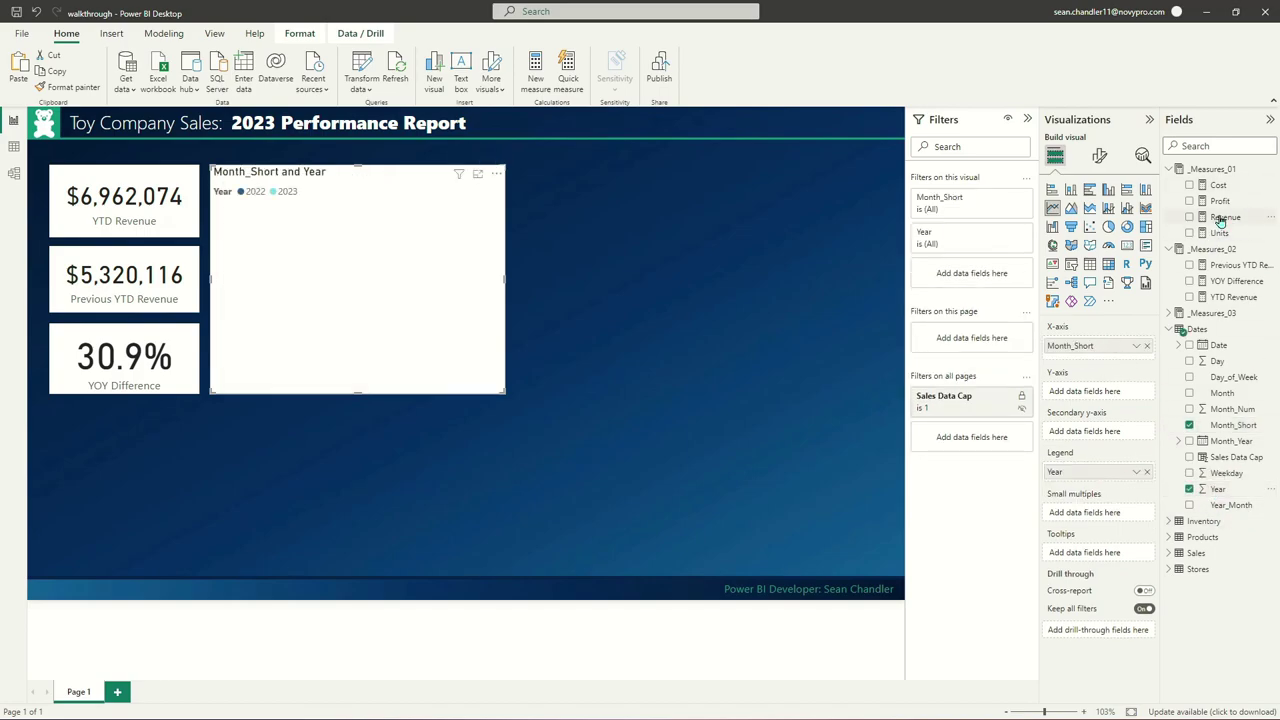
{"action": "left_click_drag", "start_coordinate": [1220, 221], "coordinate": [1105, 393]}
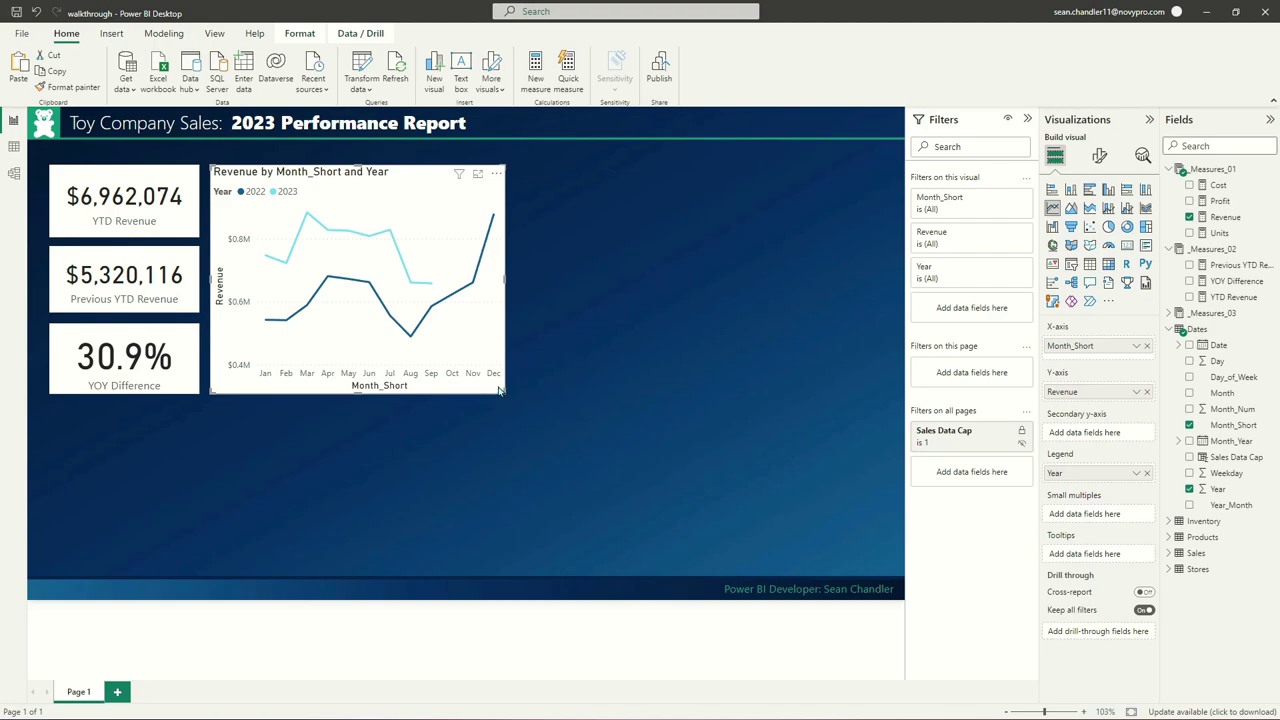
{"action": "left_click_drag", "start_coordinate": [501, 393], "coordinate": [508, 394]}
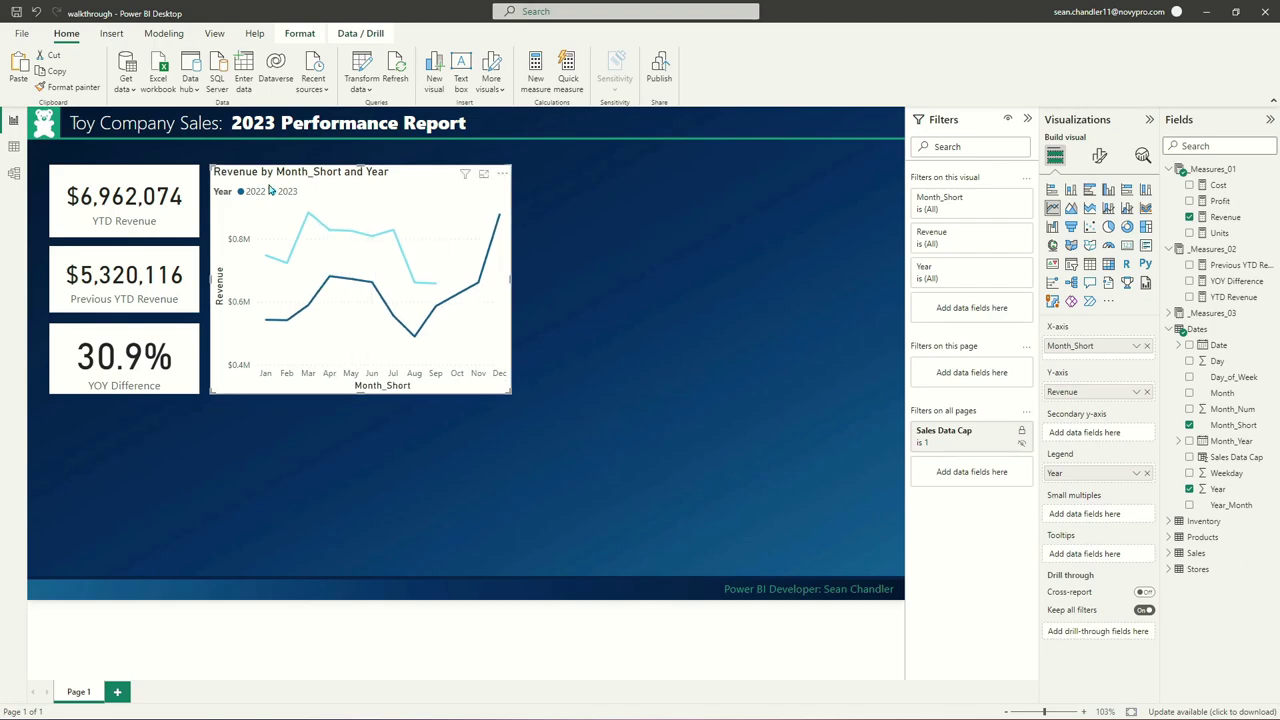
Inspect the monthly revenue for both years in the line chart, and narrow the chart slightly
{"action": "mouse_move", "coordinate": [295, 253]}
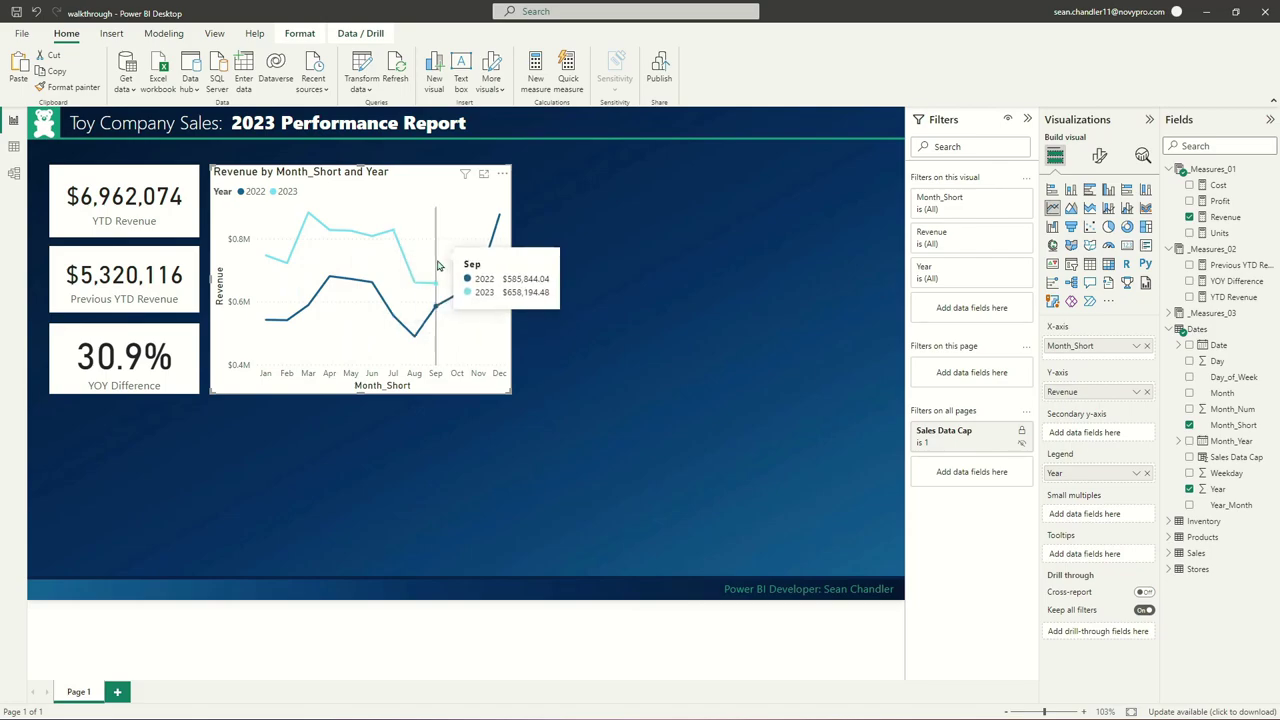
{"action": "left_click", "coordinate": [657, 359]}
{"action": "left_click", "coordinate": [470, 300]}
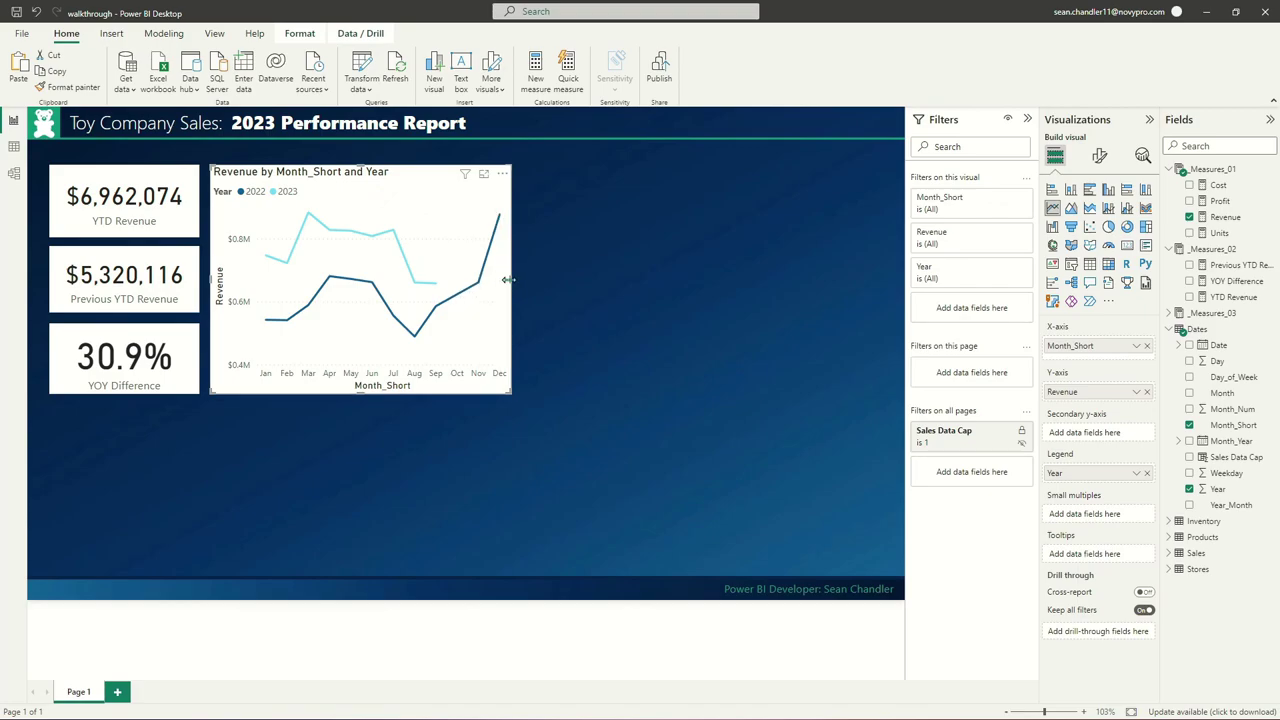
{"action": "left_click_drag", "start_coordinate": [508, 280], "coordinate": [496, 280]}
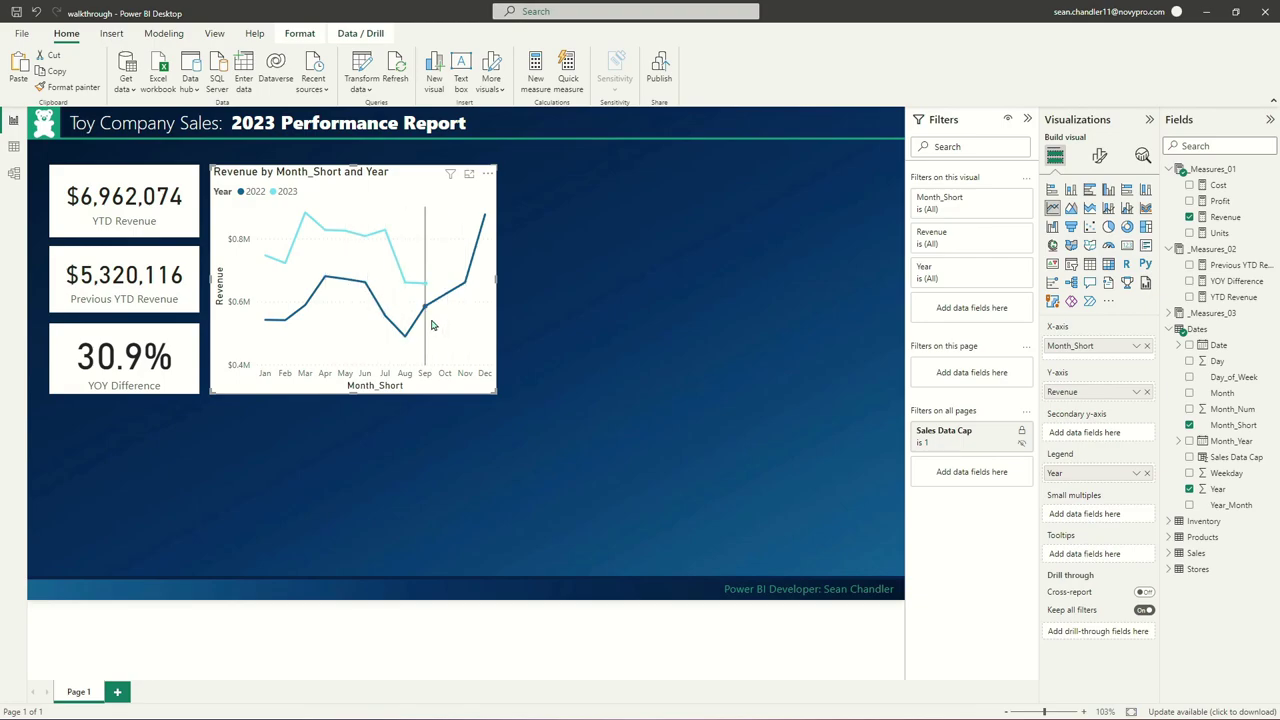
{"action": "mouse_move", "coordinate": [487, 320]}
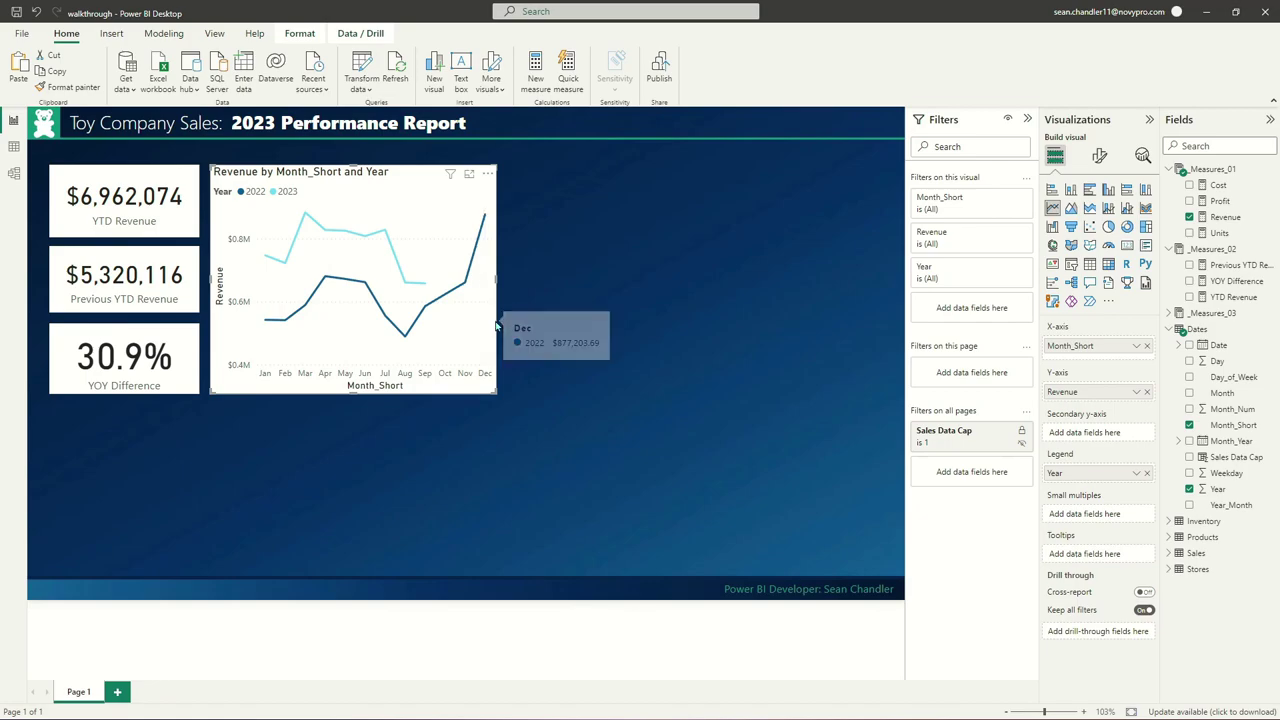
{"action": "left_click", "coordinate": [165, 200]}
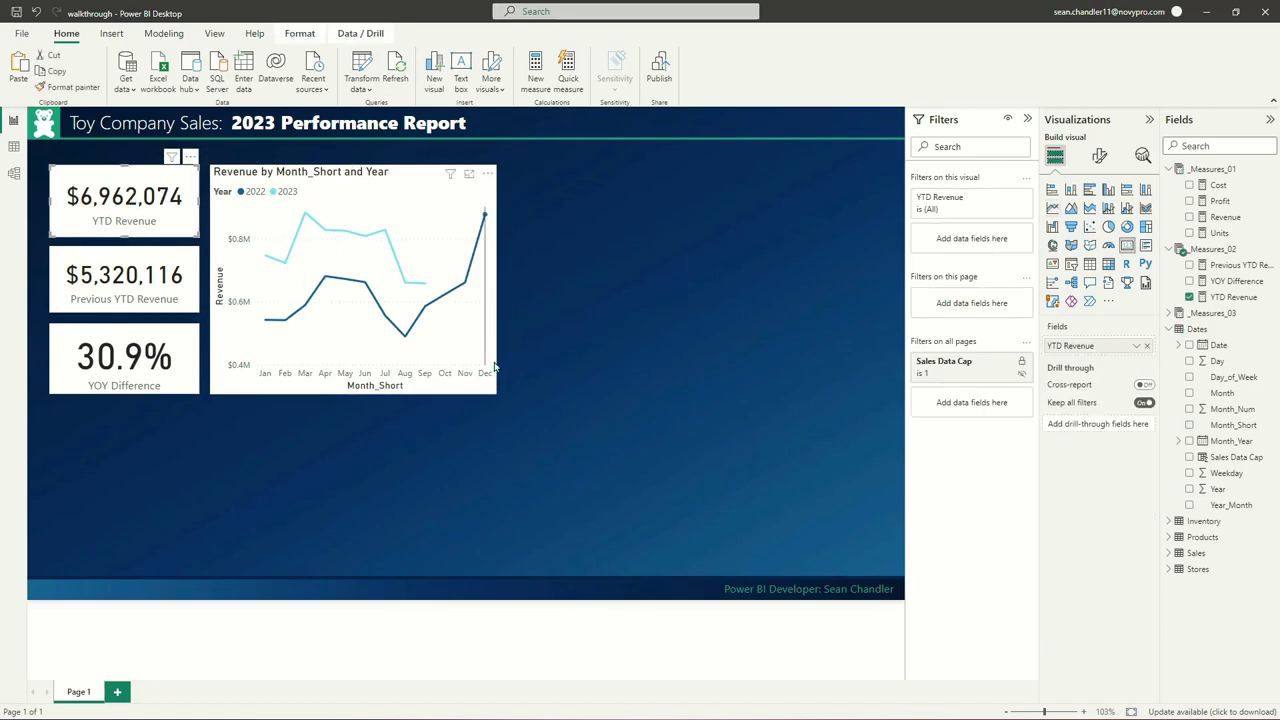
{"action": "left_click", "coordinate": [736, 293]}
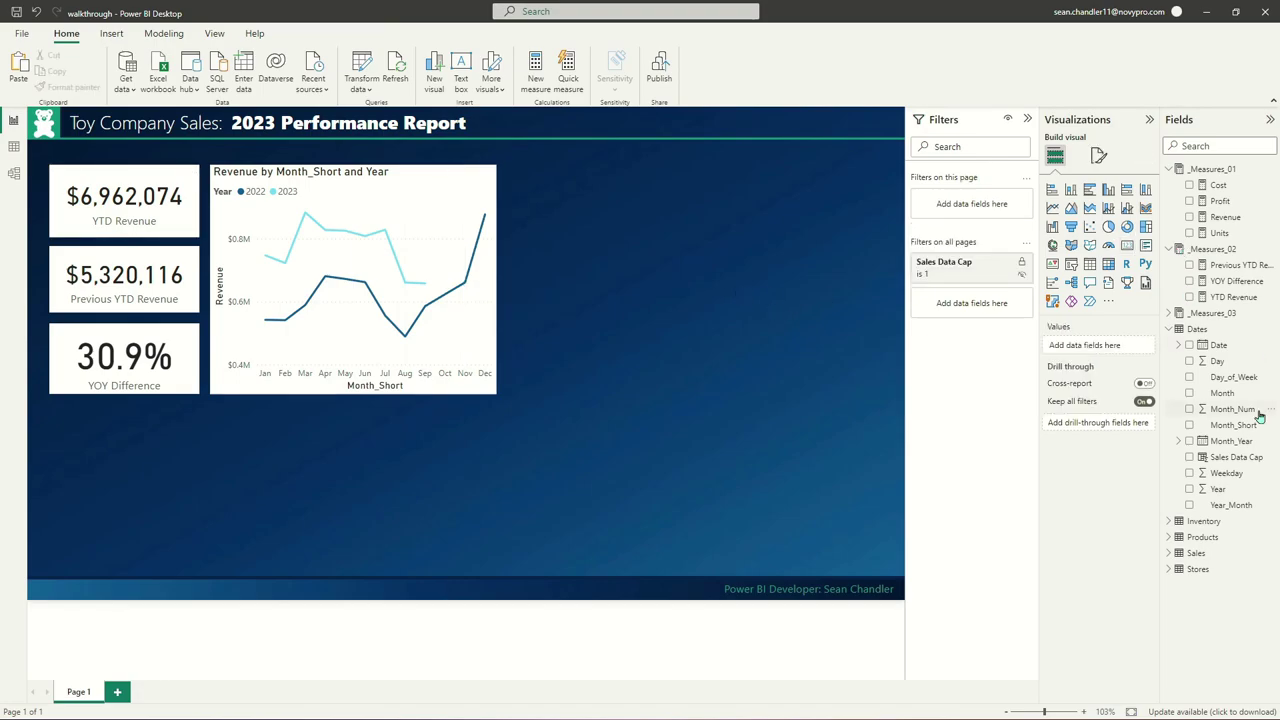
Create a measure in _Measures_02 named Running Total Revenue, starting its formula with CALCULATE([Revenue],DATESBETWEEN(
{"action": "right_click", "coordinate": [1226, 300]}
{"action": "left_click", "coordinate": [1152, 318]}
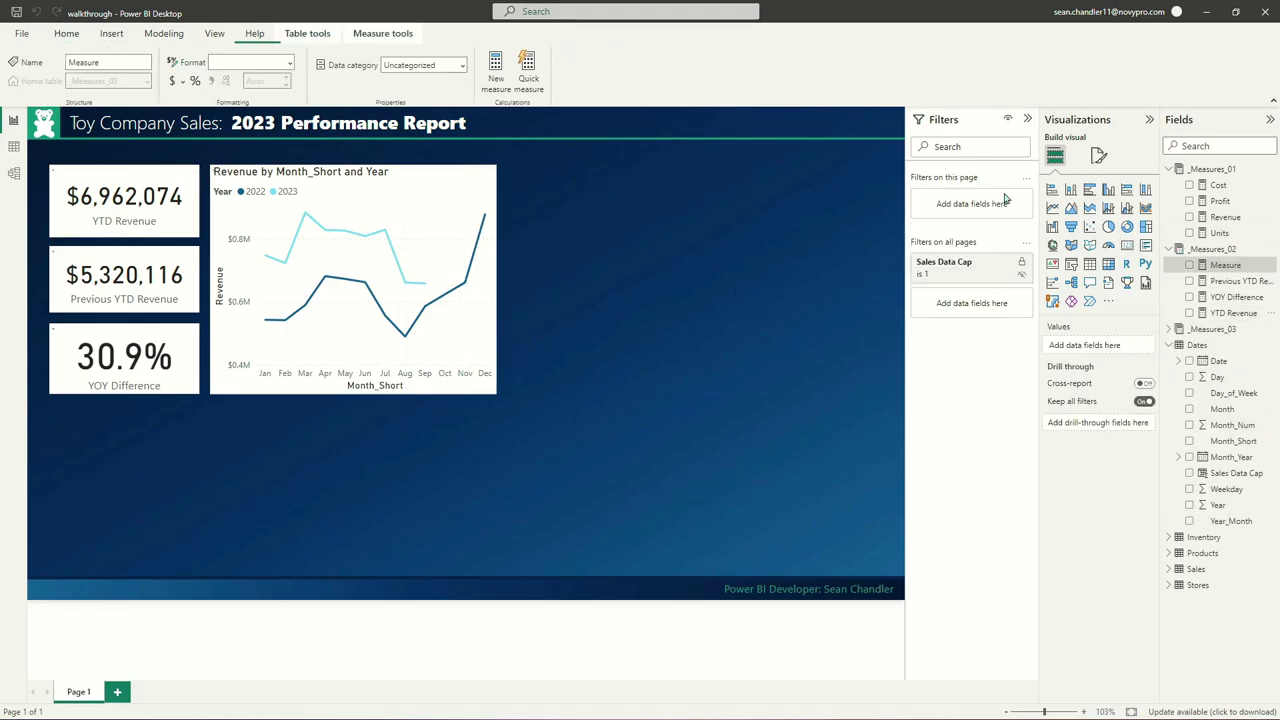
{"action": "type", "text": "Revenue ="}
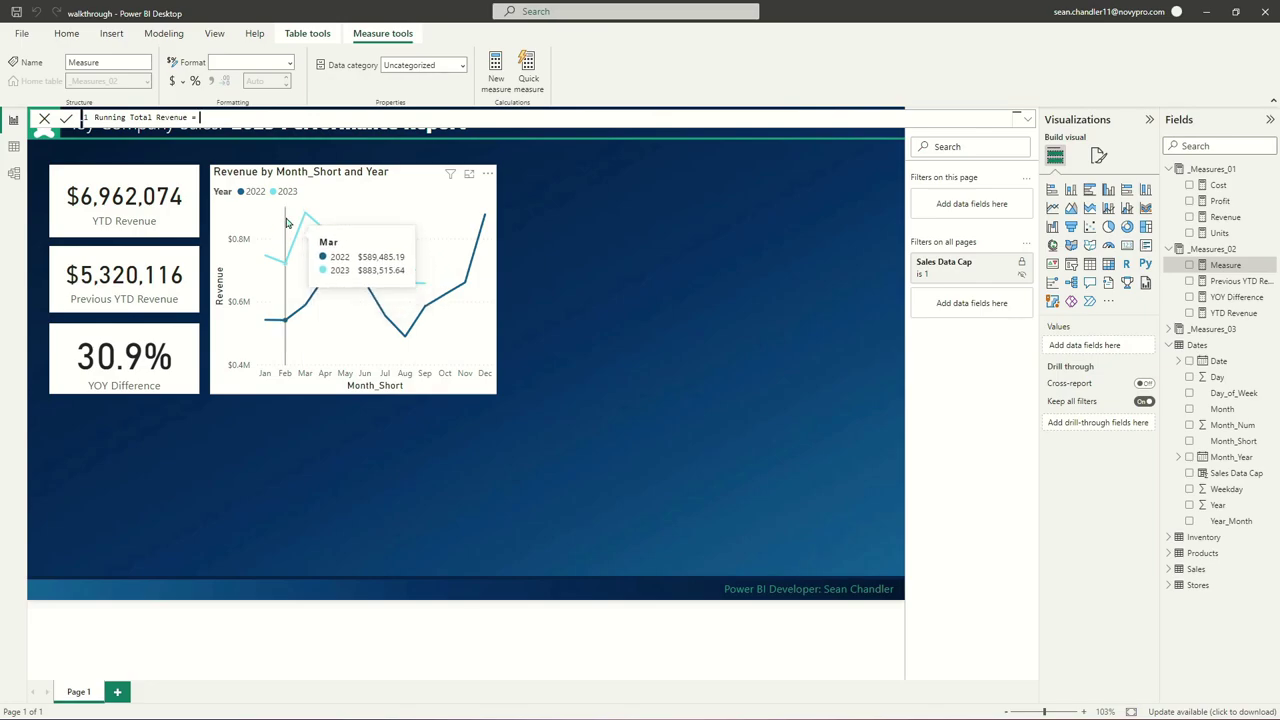
{"action": "left_click", "coordinate": [207, 116]}
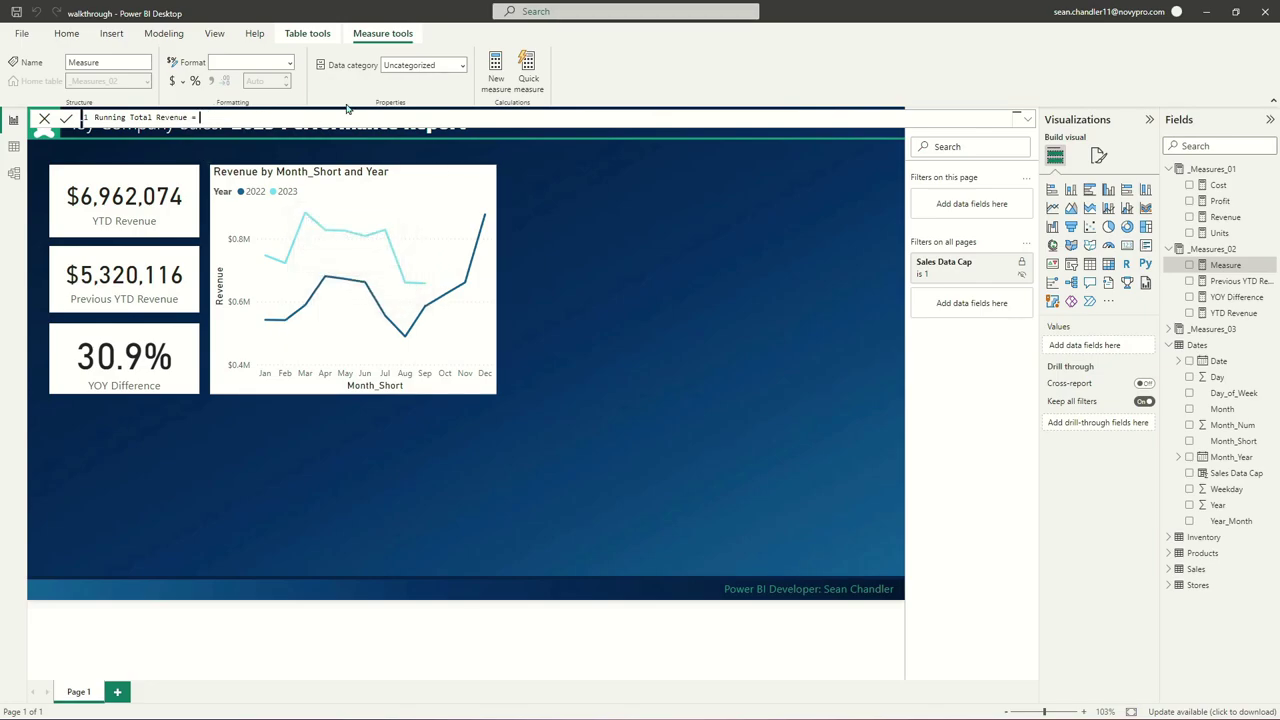
{"action": "type", "text": "CALCULATE("}
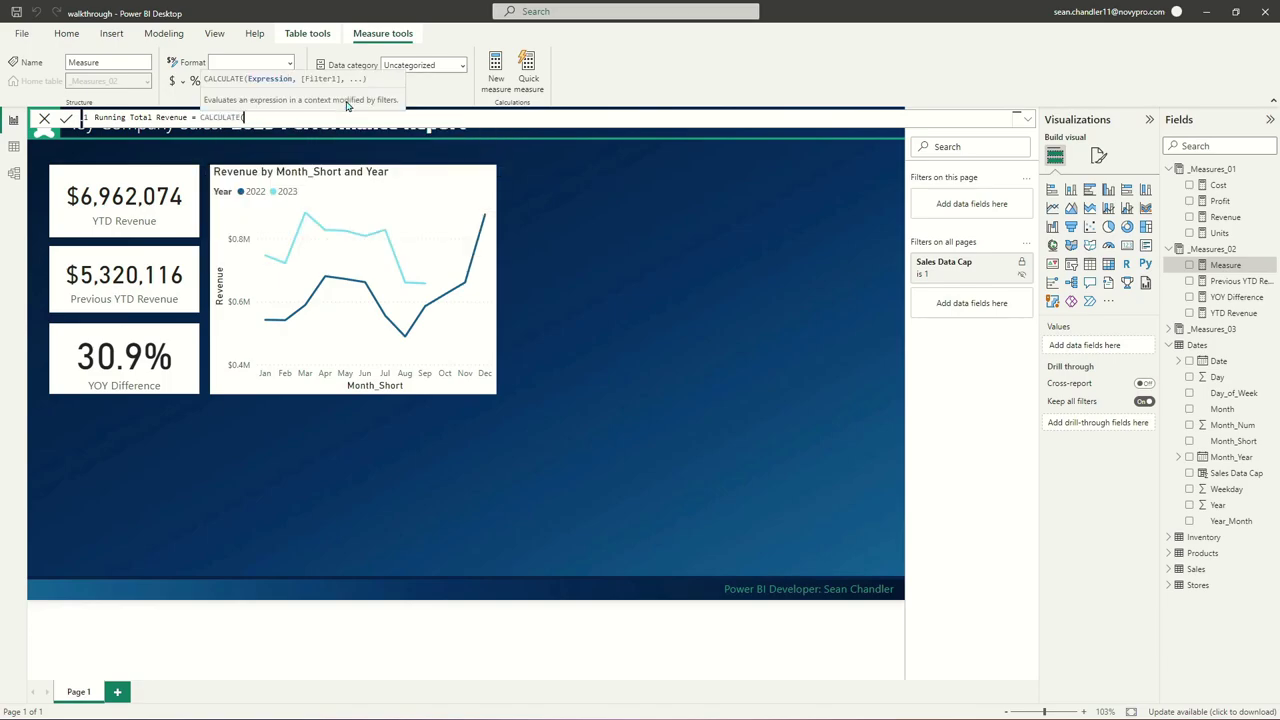
{"action": "type", "text": "[Revenue]),DATESBETWEEN("}
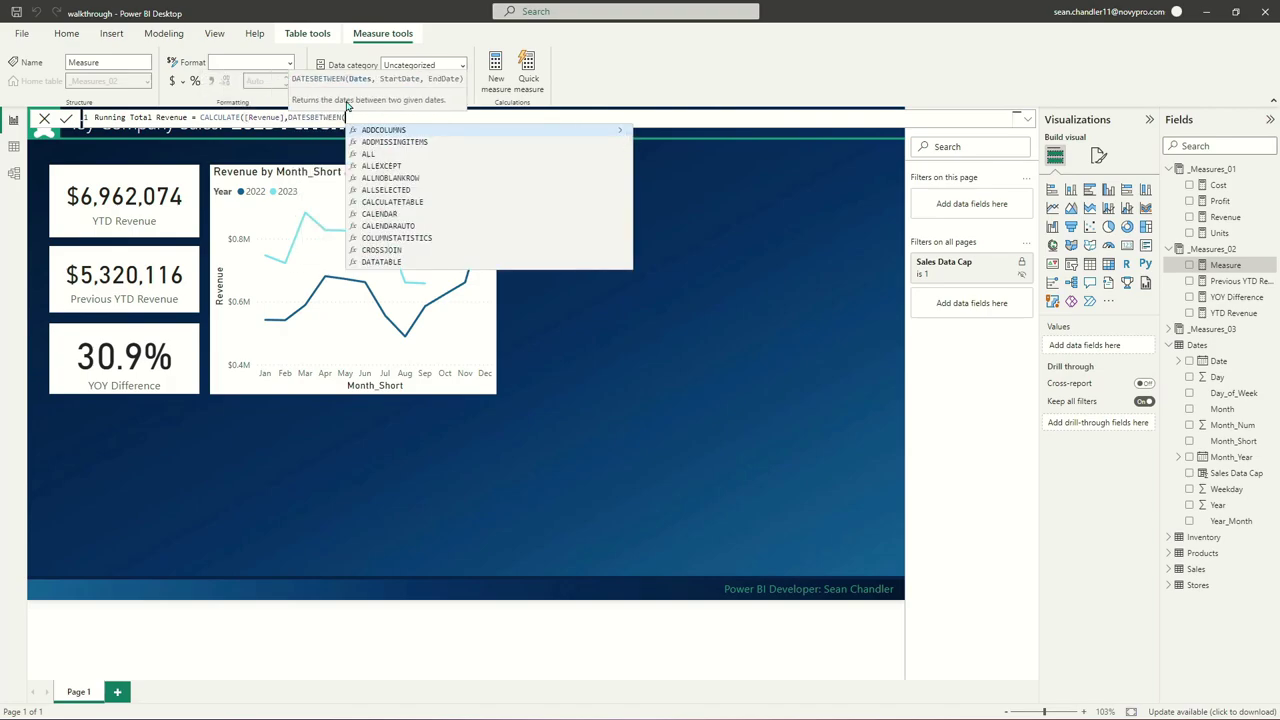
Give DATESBETWEEN the Dates[Date] column and a start date of STARTOFYEAR(Dates[Date])
{"action": "type", "text": "Dates[Date]"}
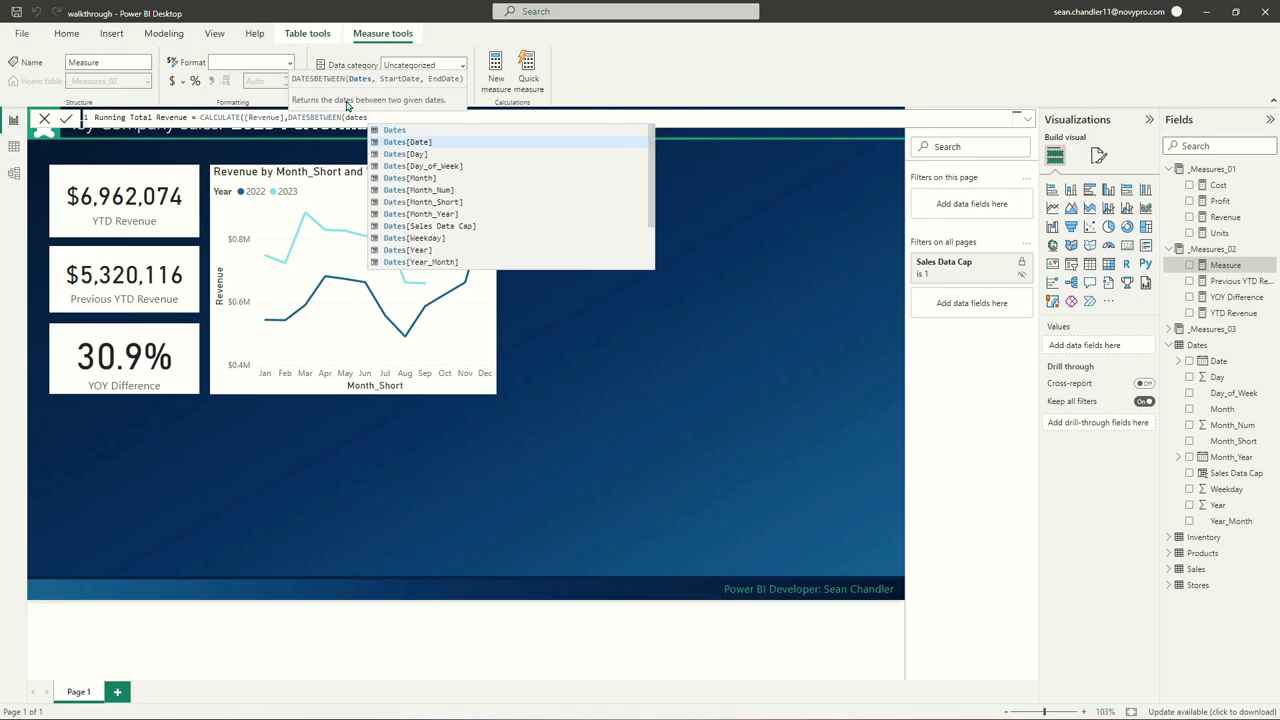
{"action": "type", "text": ",start"}
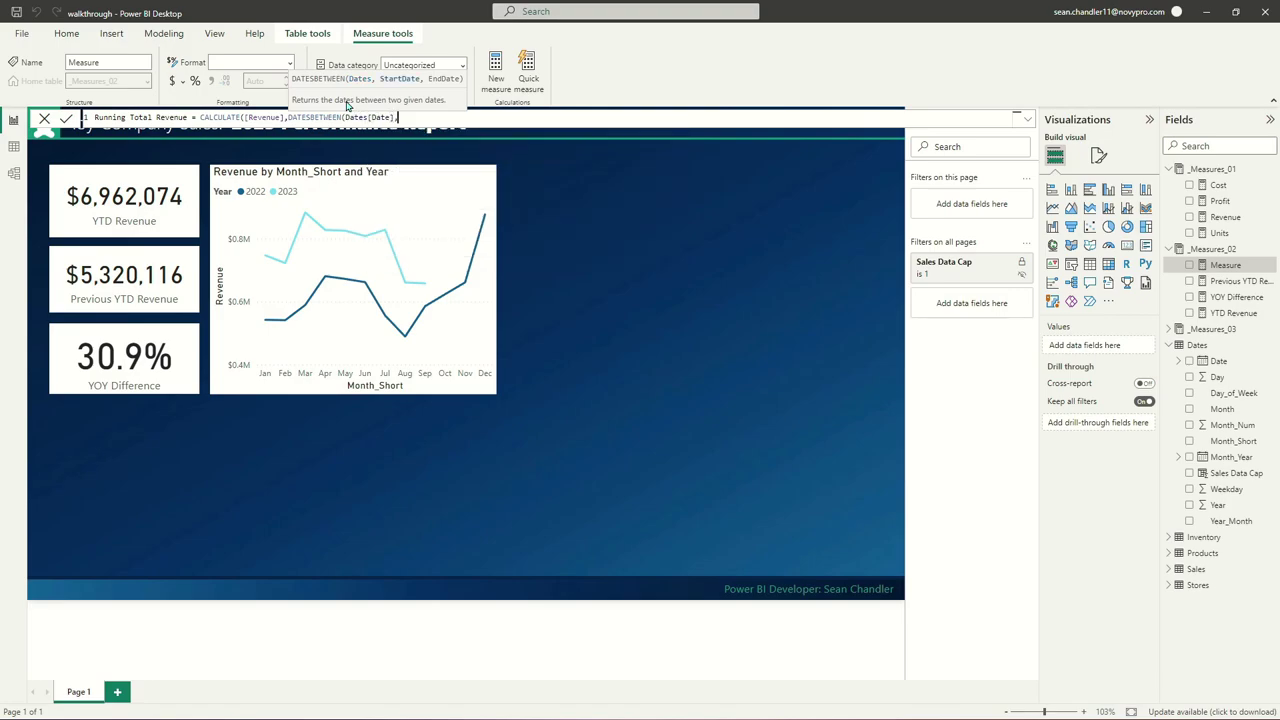
{"action": "key", "text": "Down"}
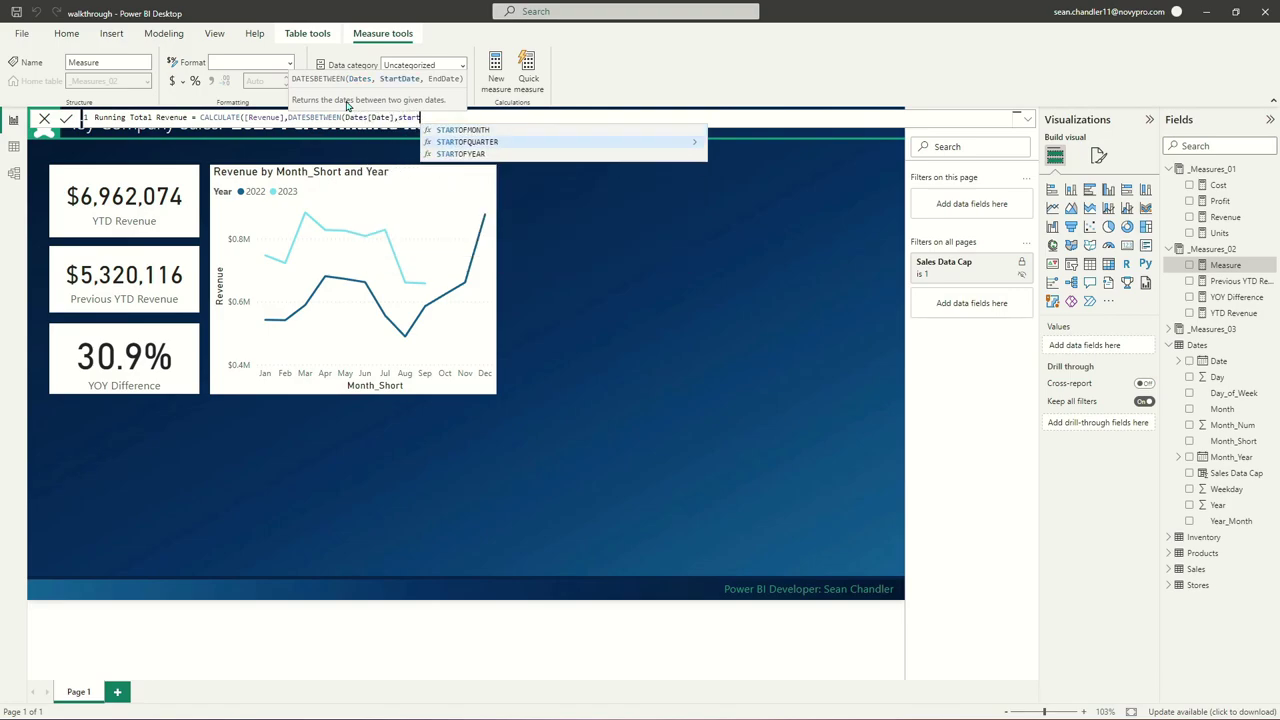
{"action": "key", "text": "Down"}
{"action": "key", "text": "Tab"}
{"action": "type", "text": "date"}
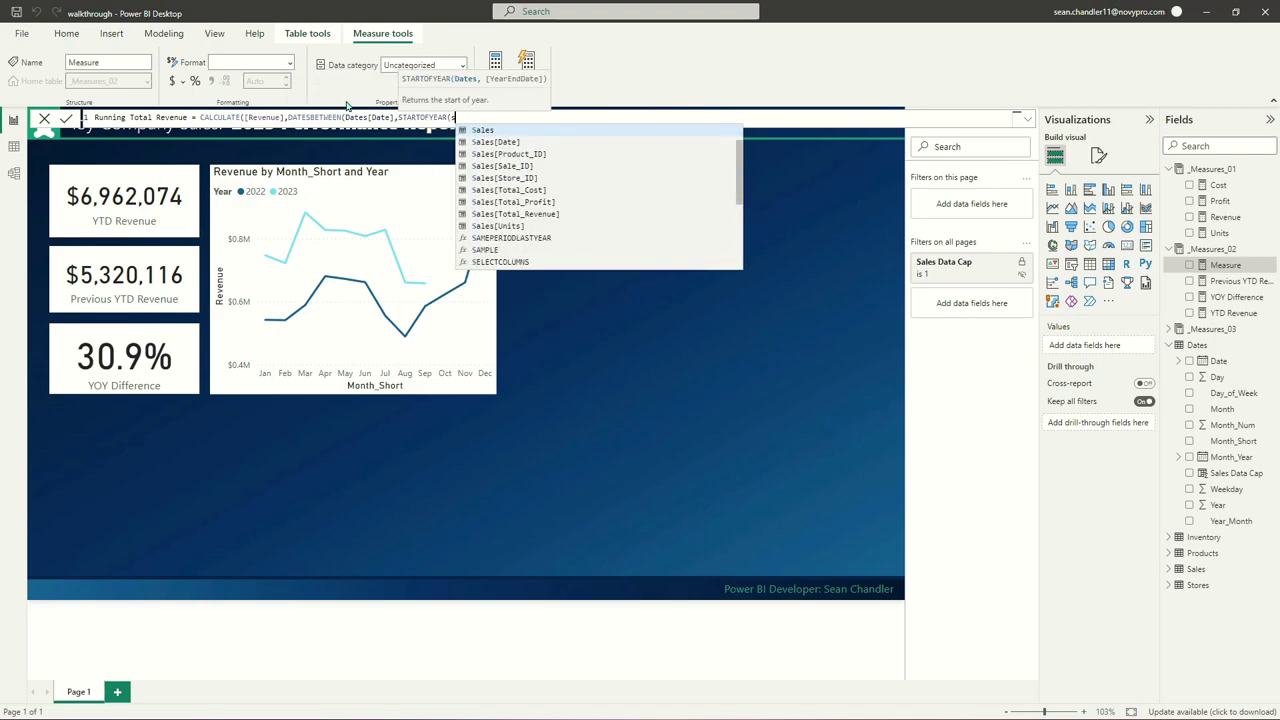
{"action": "key", "text": "Down"}
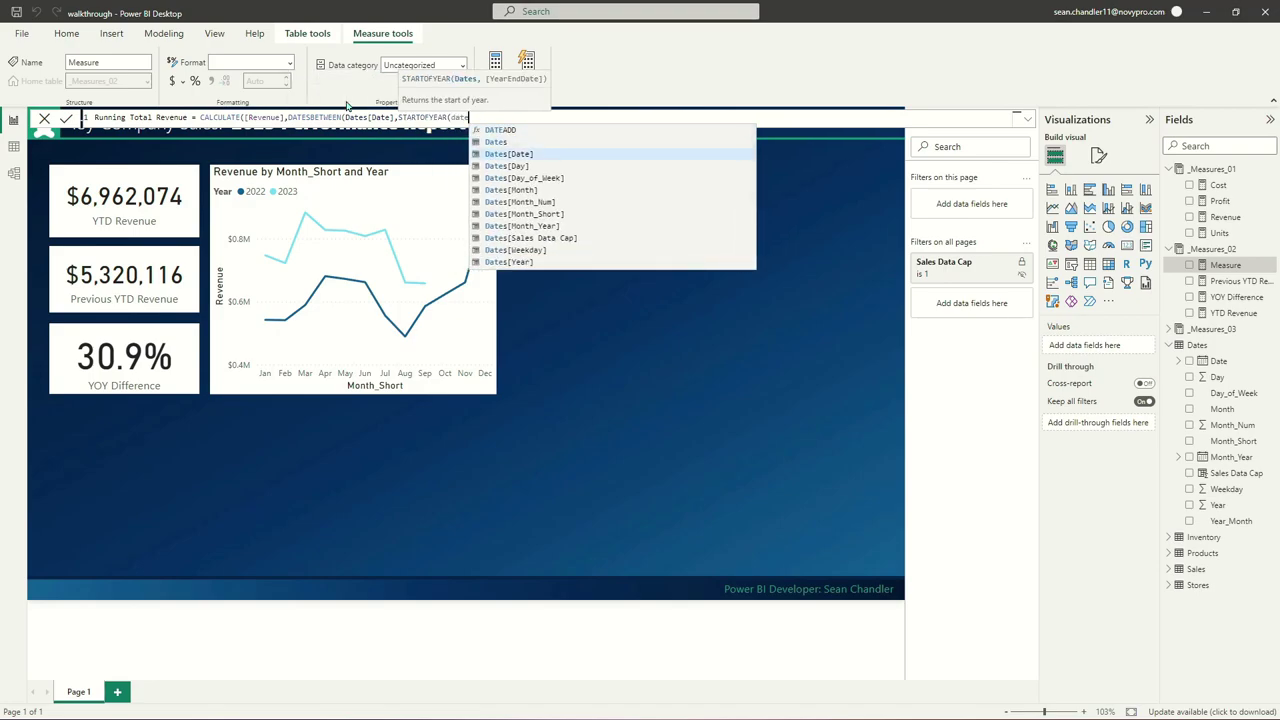
{"action": "key", "text": "Tab"}
Close STARTOFYEAR, give DATESBETWEEN the end date MAX(Dates[Date]), and commit the Running Total Revenue measure
{"action": "type", "text": "),ma"}
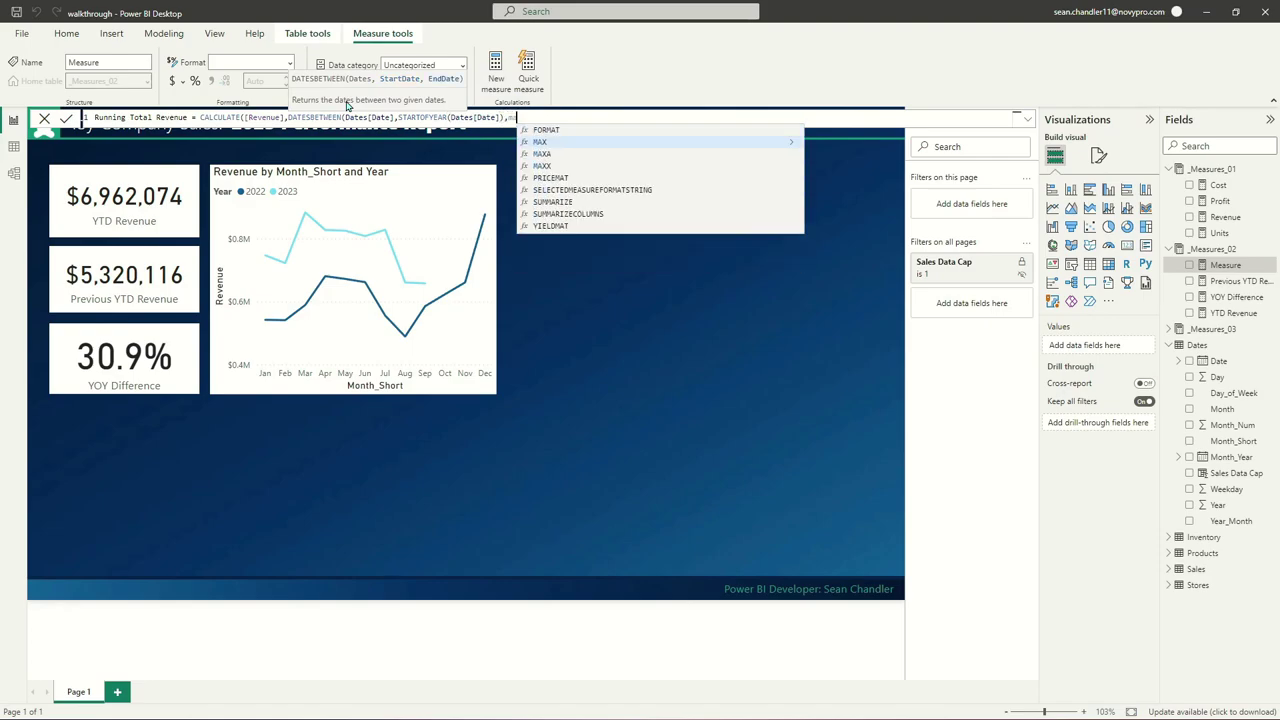
{"action": "type", "text": "x(d"}
{"action": "key", "text": "Down"}
{"action": "key", "text": "Down"}
{"action": "key", "text": "Down"}
{"action": "key", "text": "Down"}
{"action": "key", "text": "Down"}
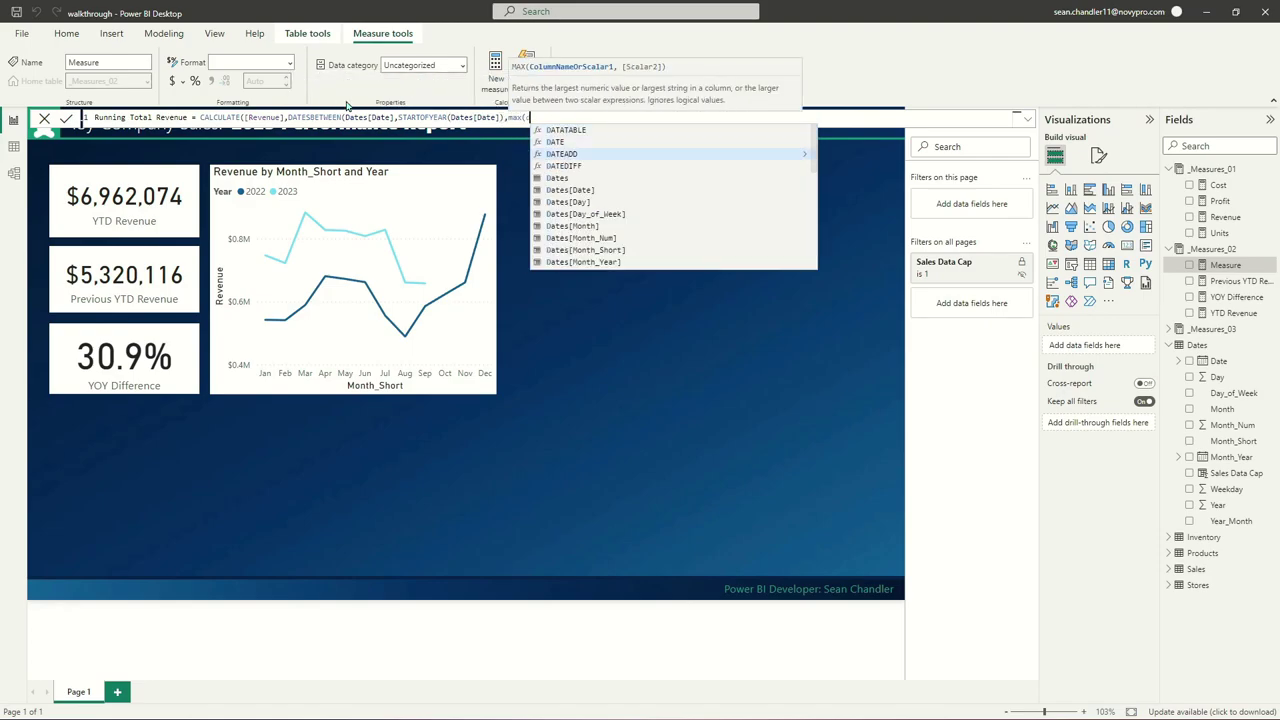
{"action": "key", "text": "Tab"}
{"action": "type", "text": "))"}
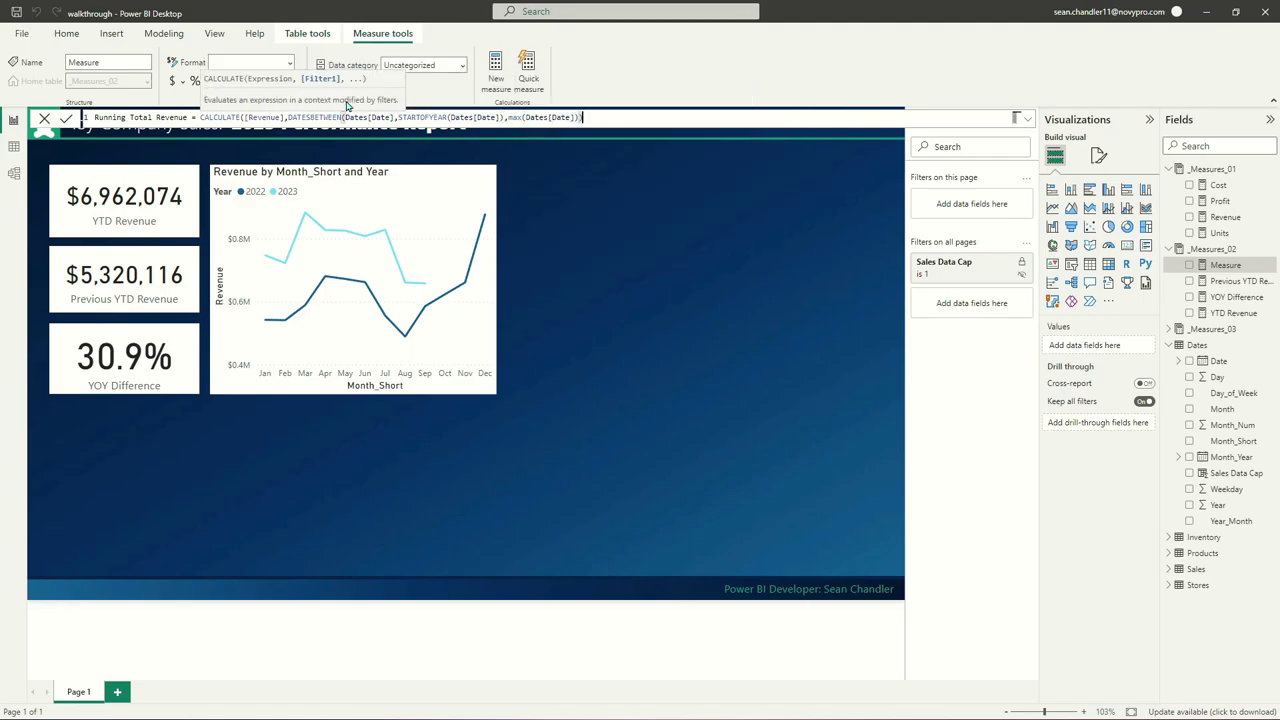
{"action": "key", "text": "Return"}
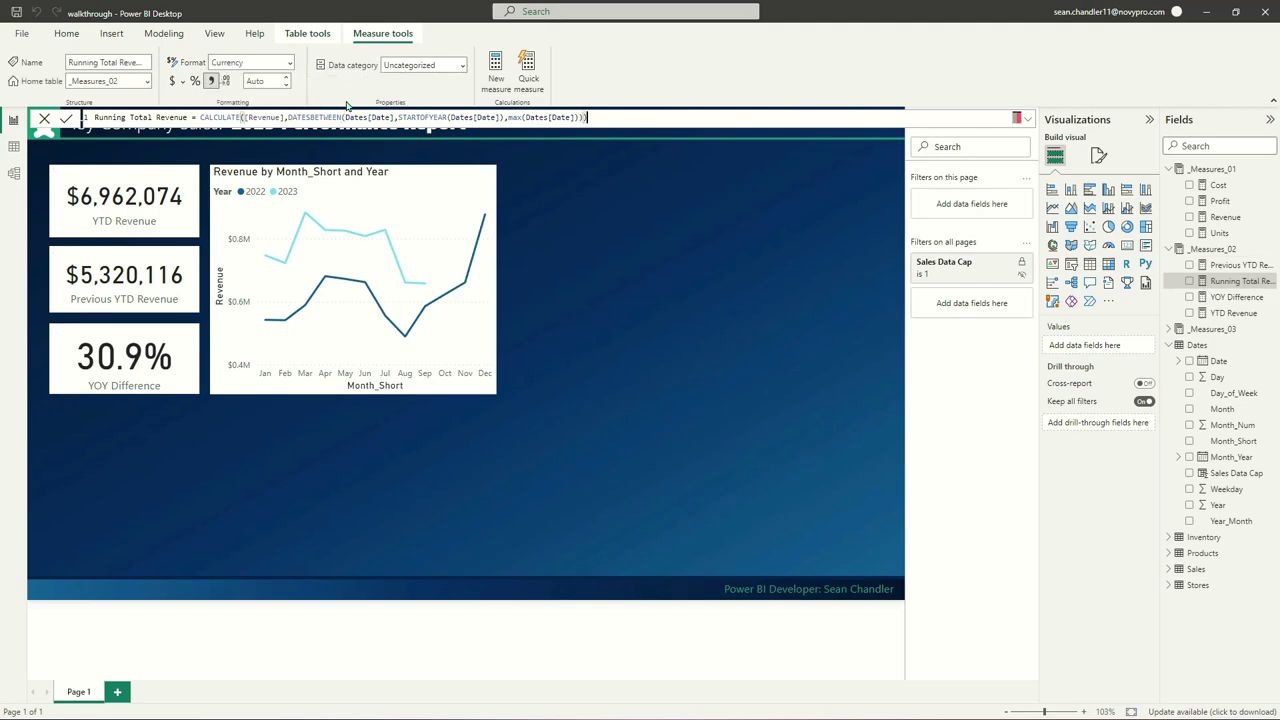
Duplicate the monthly revenue line chart and place the copy level with the original at the page's far right side
{"action": "left_click", "coordinate": [368, 174]}
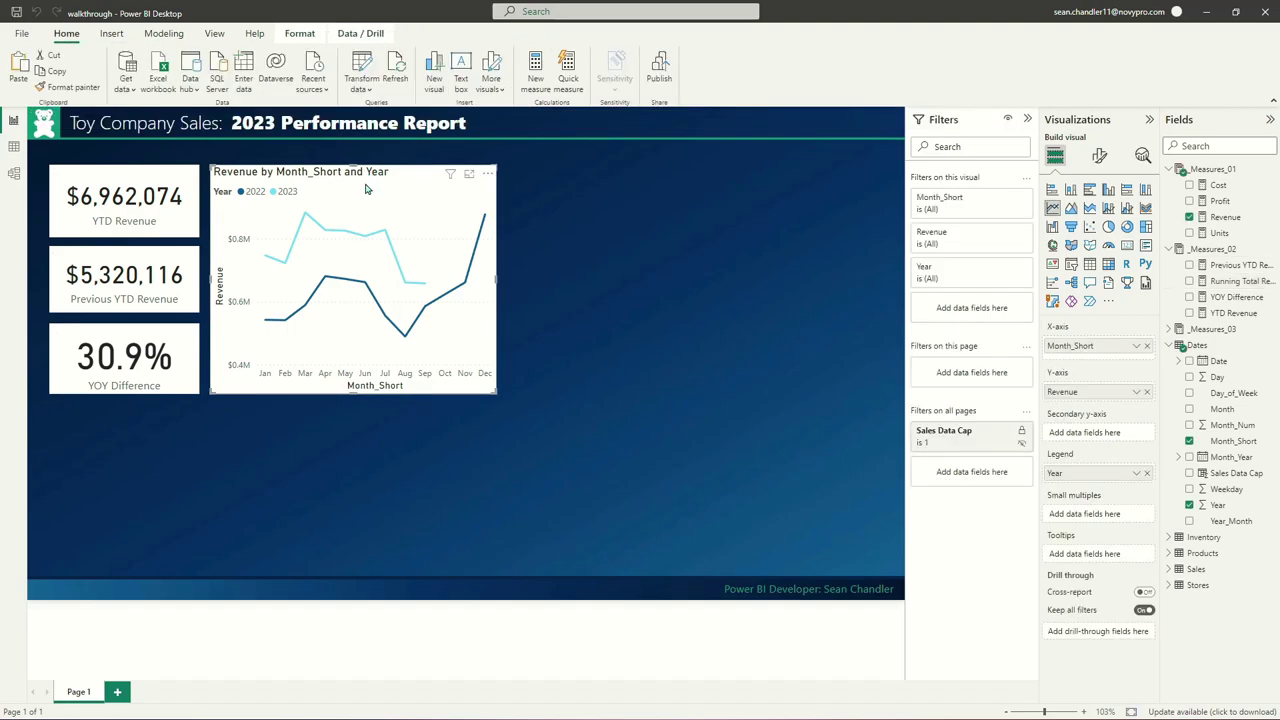
{"action": "key", "text": "ctrl+c"}
{"action": "key", "text": "ctrl+v"}
{"action": "left_click_drag", "start_coordinate": [368, 180], "coordinate": [743, 181]}
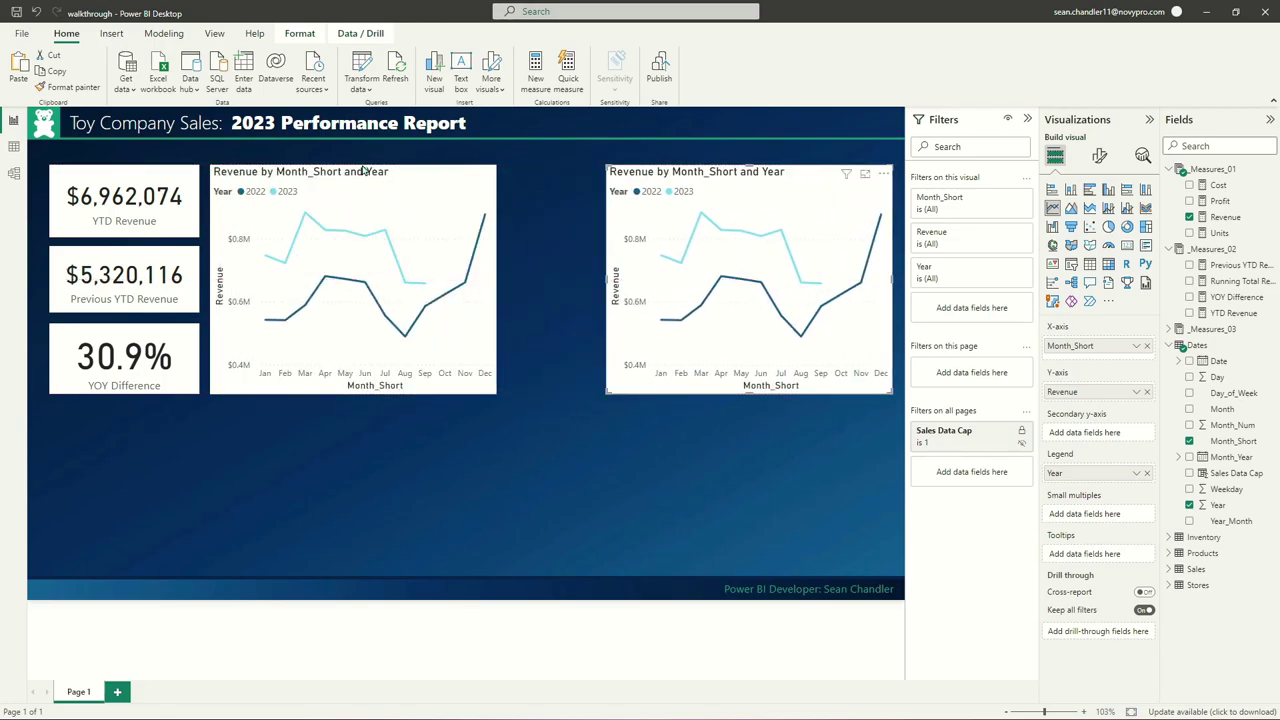
Shift the three cards and the original line chart toward the page's left edge, and narrow that chart
{"action": "left_click", "coordinate": [110, 205]}
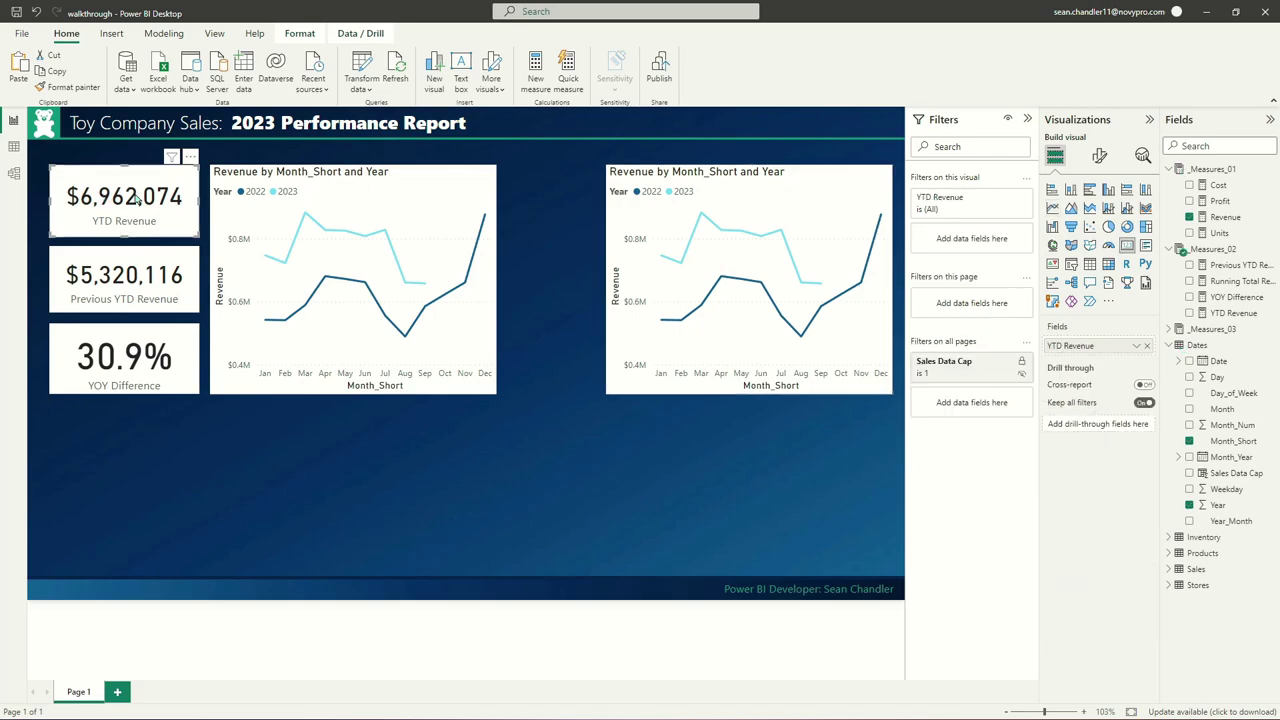
{"action": "left_click", "coordinate": [117, 270], "text": "ctrl"}
{"action": "left_click", "coordinate": [117, 355], "text": "ctrl"}
{"action": "left_click_drag", "start_coordinate": [140, 195], "coordinate": [127, 193]}
{"action": "left_click", "coordinate": [132, 193]}
{"action": "left_click_drag", "start_coordinate": [152, 277], "coordinate": [147, 275]}
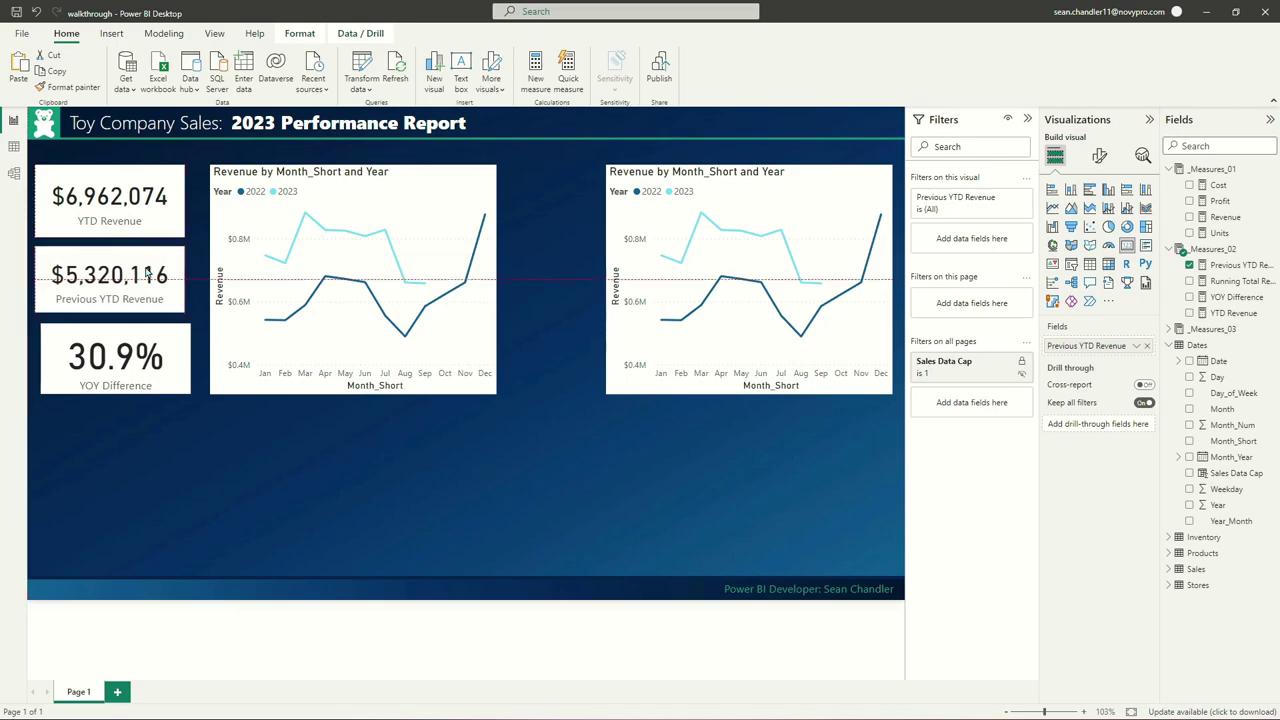
{"action": "left_click_drag", "start_coordinate": [120, 355], "coordinate": [114, 355]}
{"action": "left_click_drag", "start_coordinate": [265, 178], "coordinate": [251, 178]}
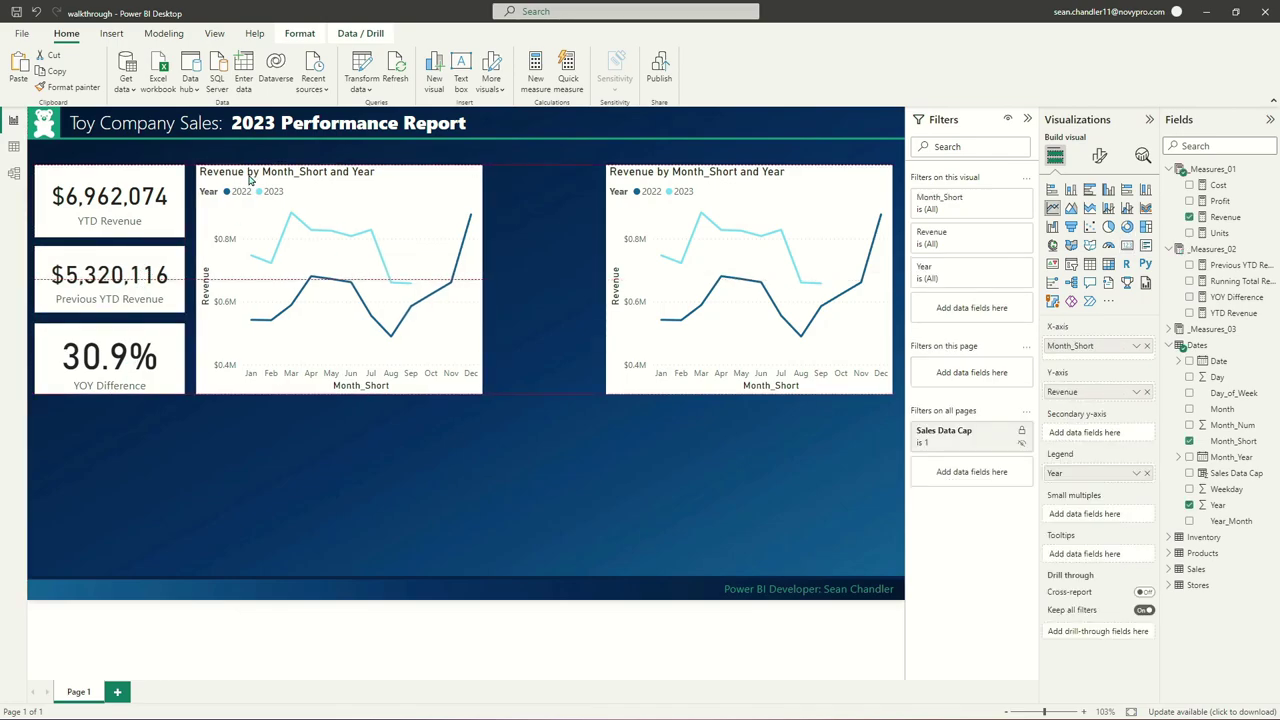
{"action": "left_click_drag", "start_coordinate": [483, 280], "coordinate": [456, 290]}
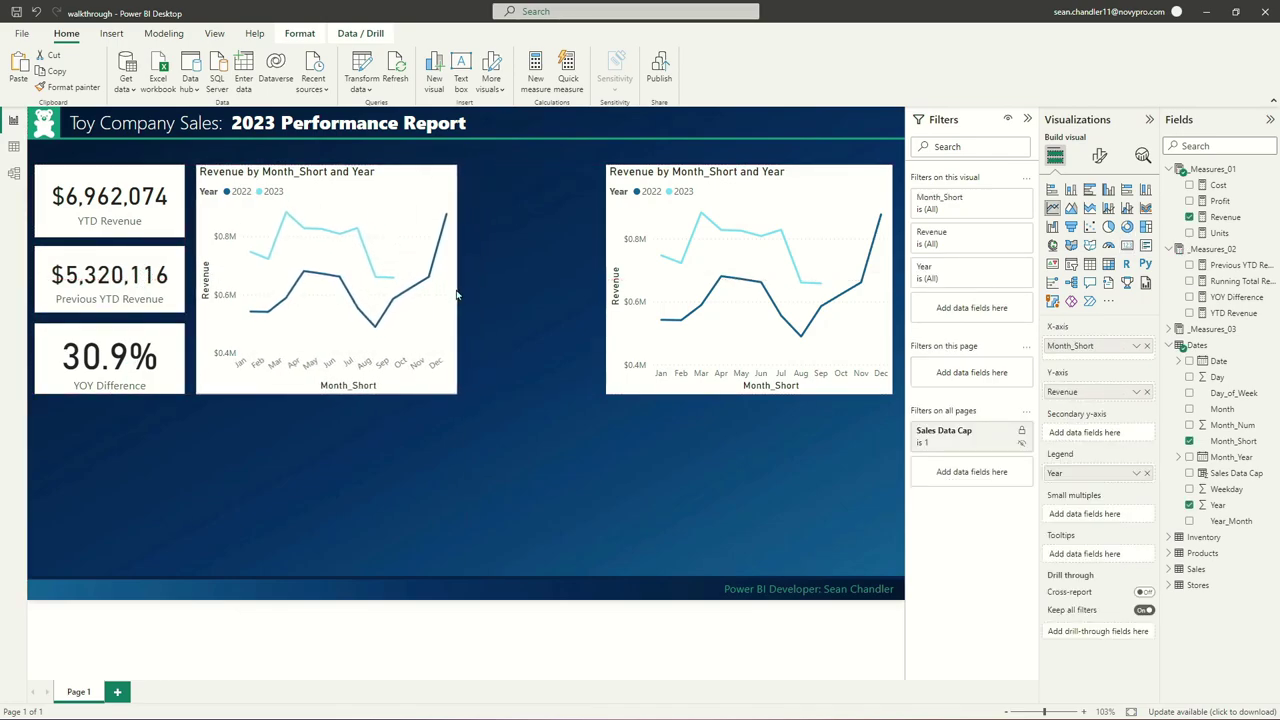
Replace Revenue with Running Total Revenue on the Y-axis of the duplicated line chart
{"action": "left_click", "coordinate": [717, 154]}
{"action": "left_click", "coordinate": [729, 185]}
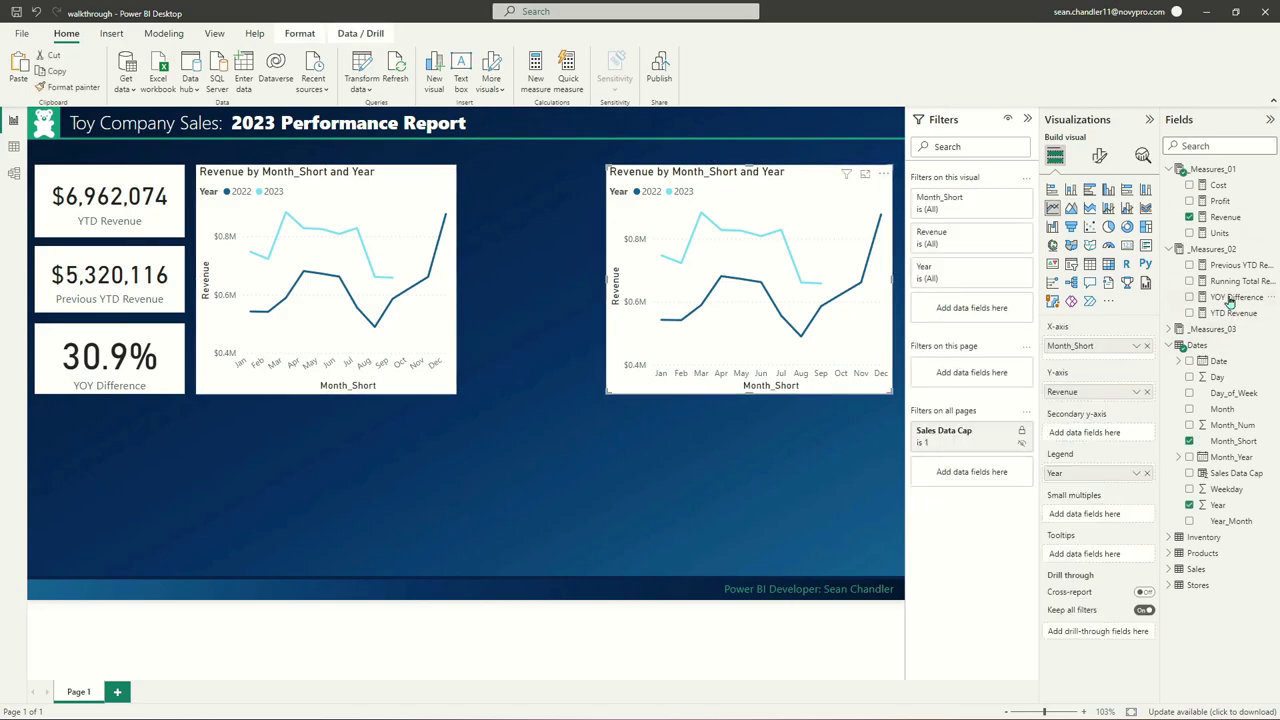
{"action": "left_click_drag", "start_coordinate": [1234, 281], "coordinate": [1100, 394]}
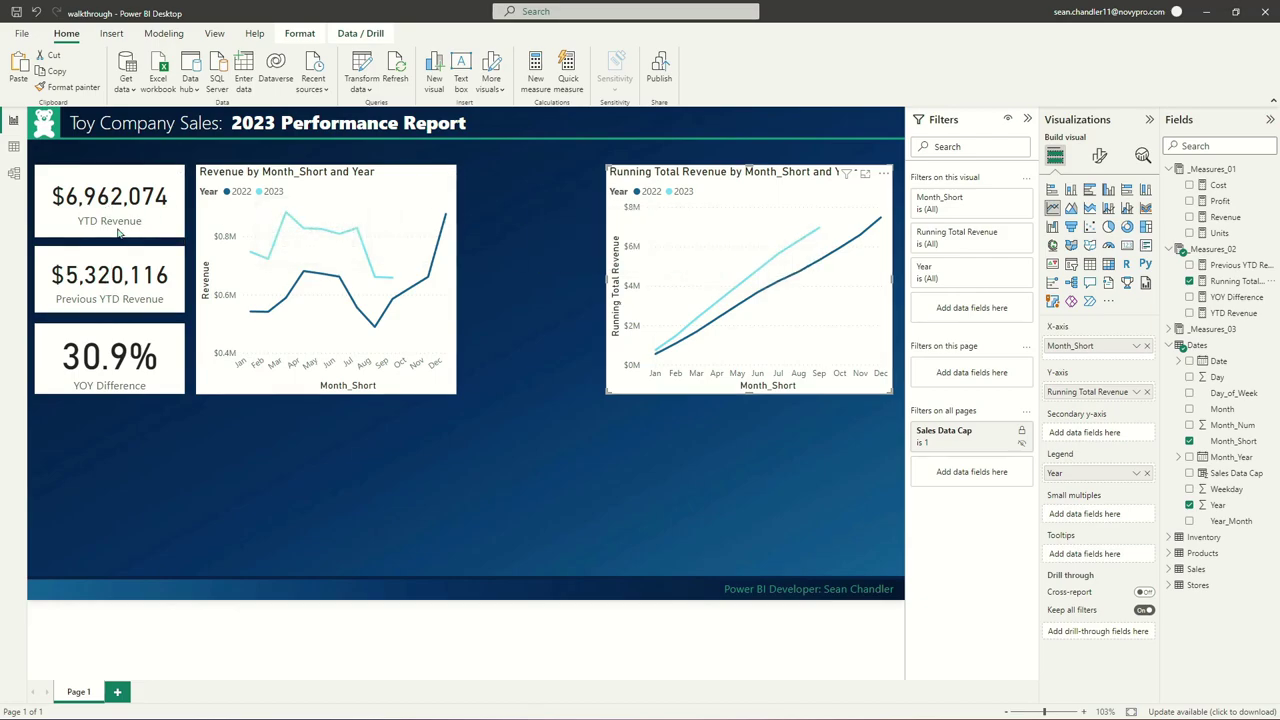
Narrow the monthly revenue line chart slightly to leave more room between the two charts
{"action": "left_click", "coordinate": [686, 174]}
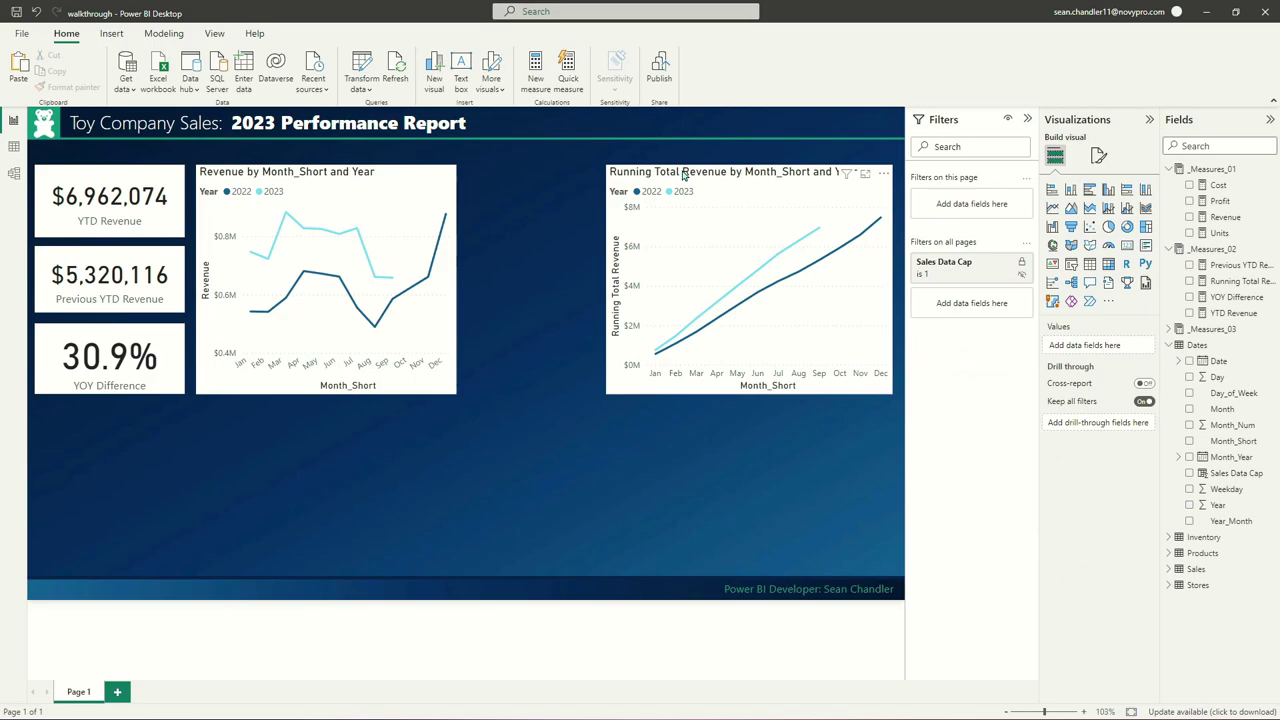
{"action": "left_click", "coordinate": [684, 175]}
{"action": "left_click", "coordinate": [428, 239]}
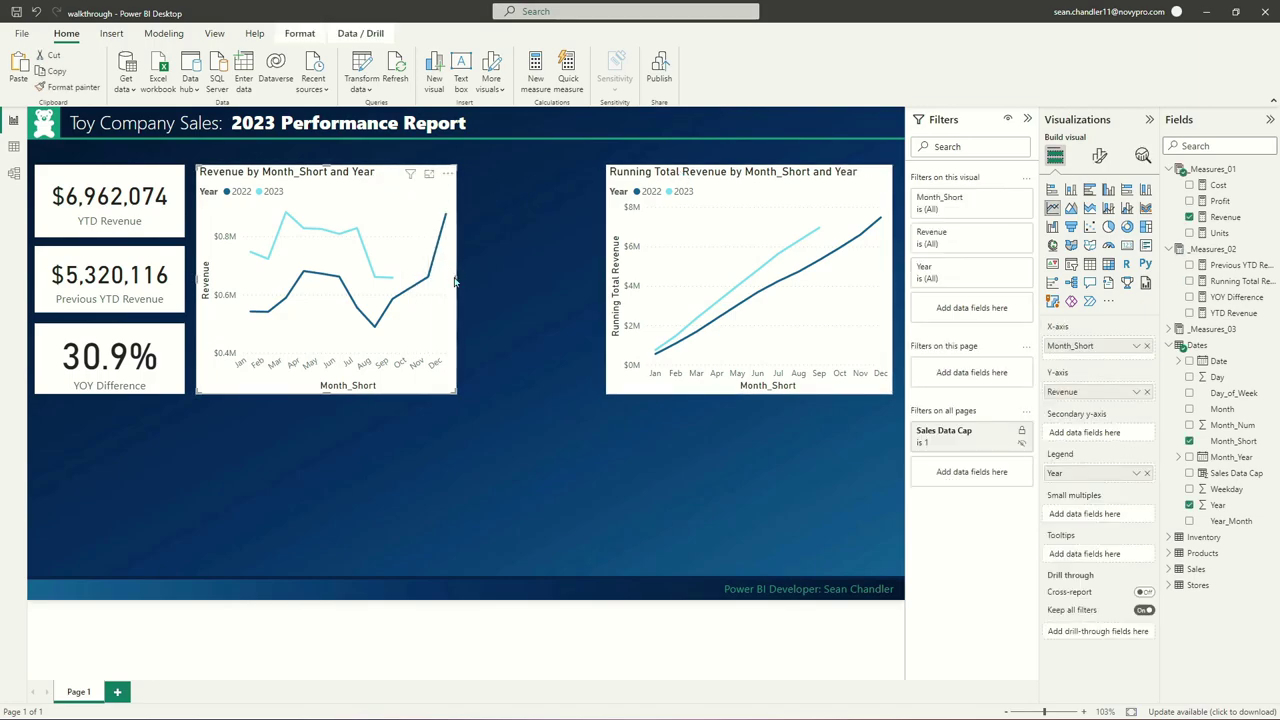
{"action": "left_click_drag", "start_coordinate": [455, 278], "coordinate": [447, 283]}
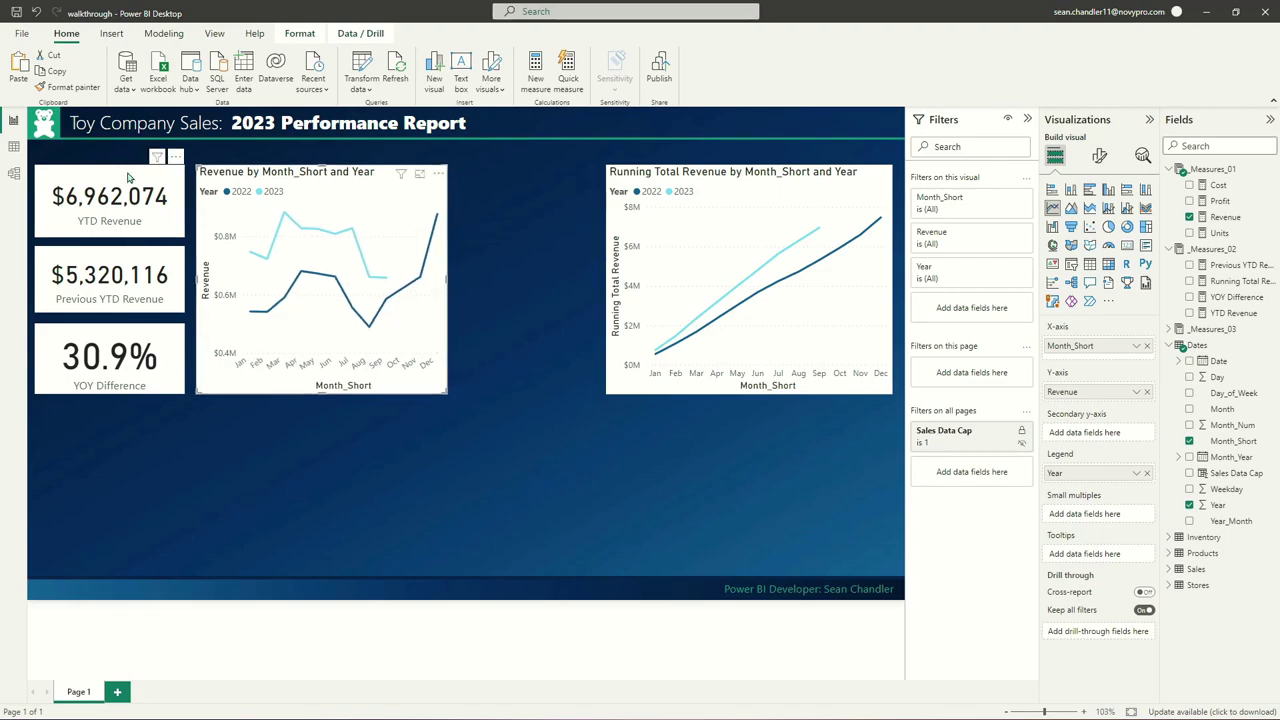
{"action": "left_click", "coordinate": [525, 283]}
Duplicate the YTD Revenue, Previous YTD Revenue and YOY Difference cards and place the copies between the two line charts
{"action": "left_click", "coordinate": [53, 210]}
{"action": "left_click", "coordinate": [124, 299], "text": "ctrl"}
{"action": "left_click", "coordinate": [125, 372], "text": "ctrl"}
{"action": "key", "text": "ctrl+c"}
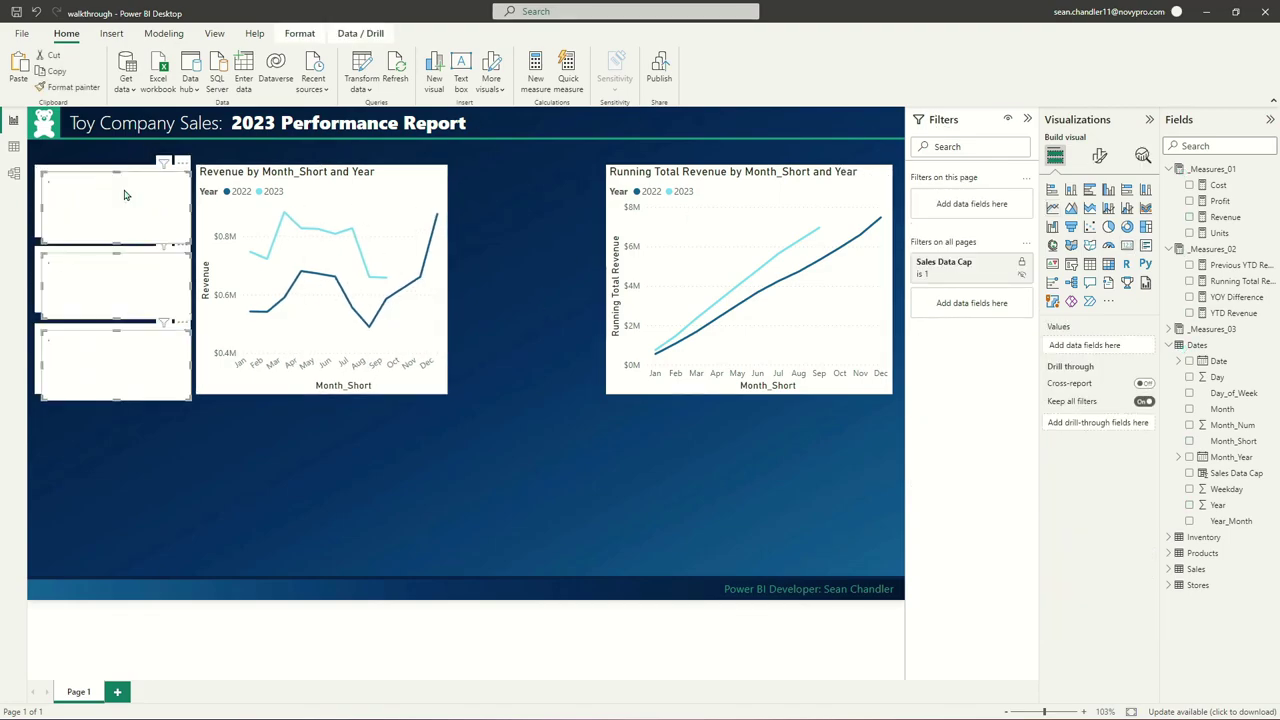
{"action": "key", "text": "ctrl+v"}
{"action": "left_click_drag", "start_coordinate": [473, 215], "coordinate": [532, 201]}
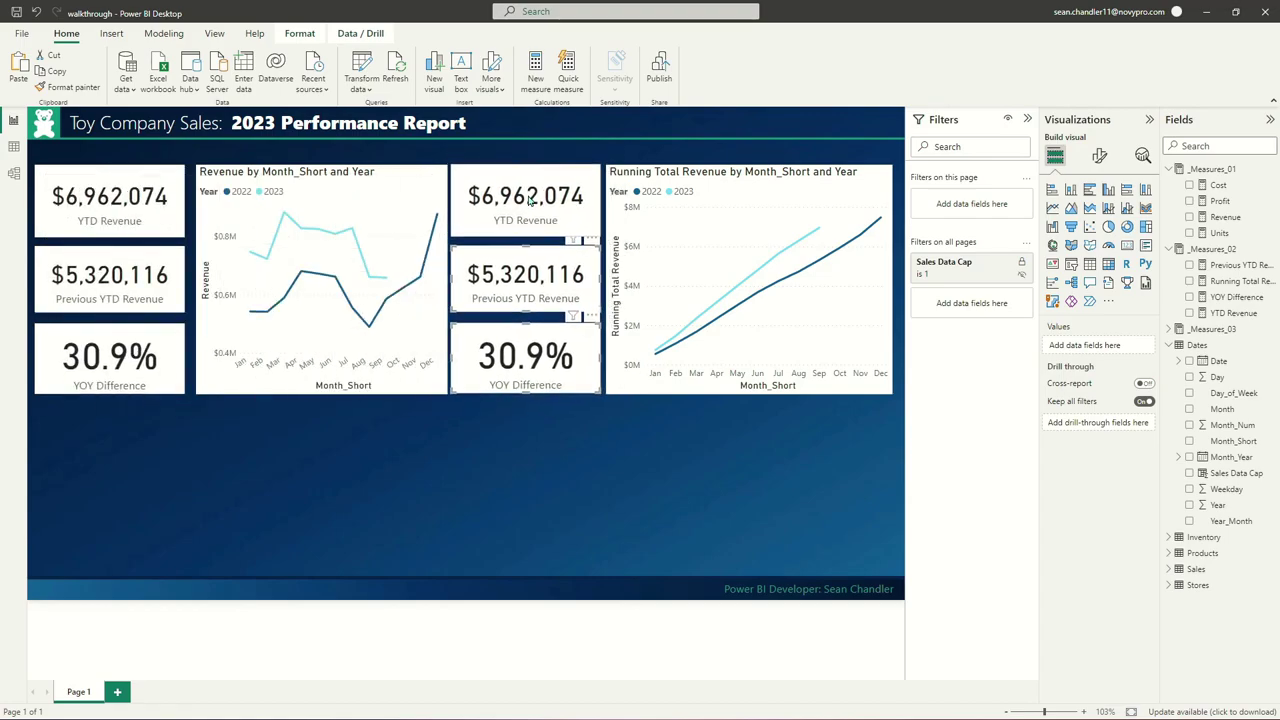
{"action": "left_click", "coordinate": [530, 200]}
{"action": "left_click", "coordinate": [556, 442]}
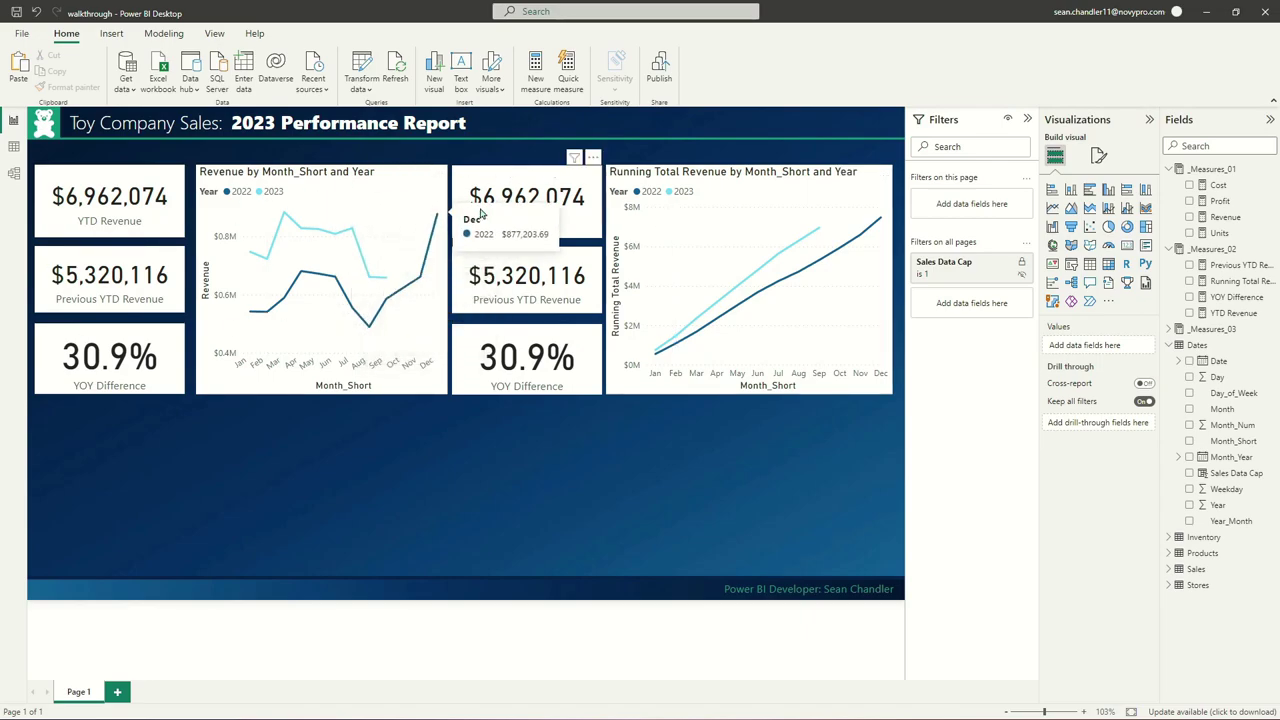
Create a measure in _Measures_02, Goal = 8500000, and show it formatted as currency in the copied Previous YTD Revenue card
{"action": "left_click", "coordinate": [519, 197]}
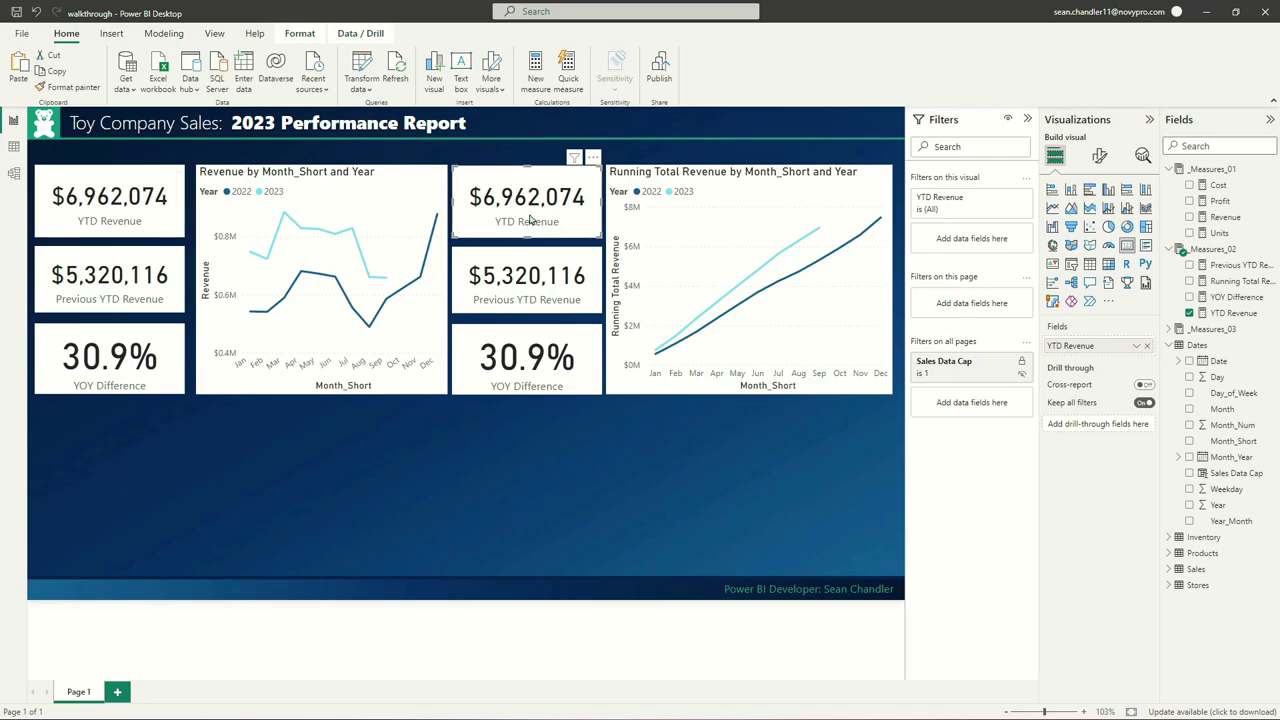
{"action": "left_click", "coordinate": [533, 274]}
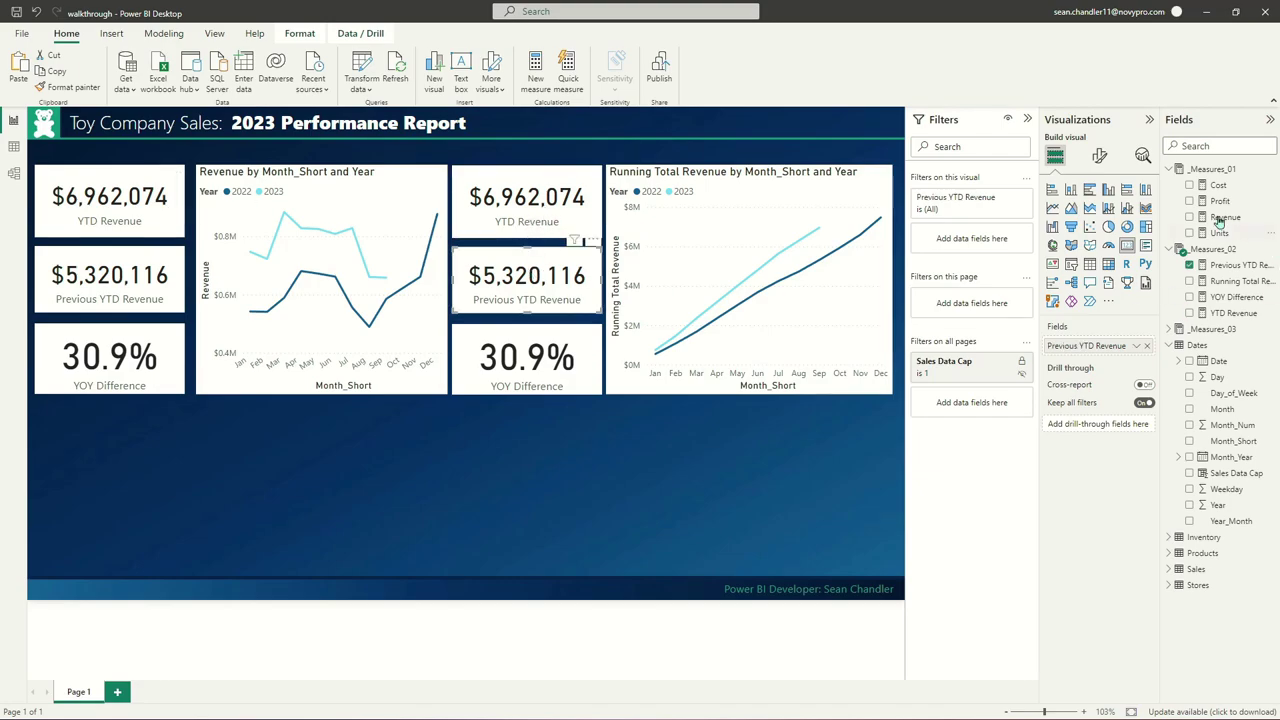
{"action": "right_click", "coordinate": [1228, 316]}
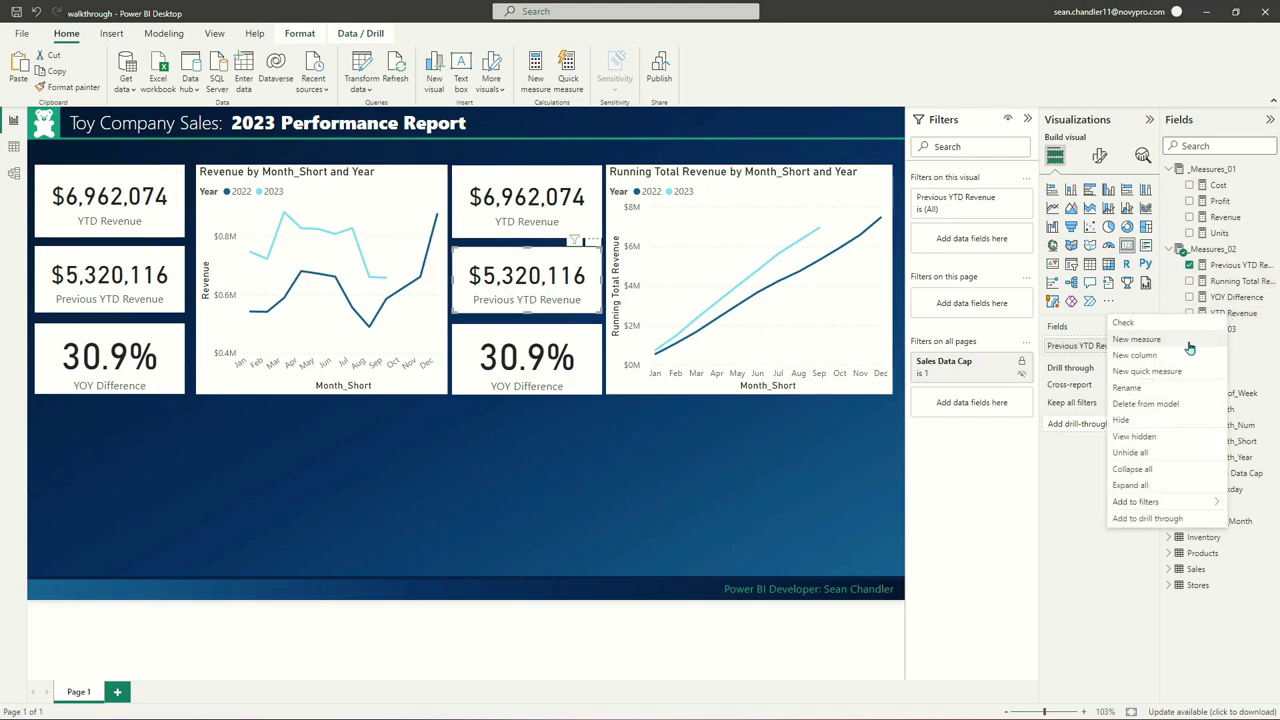
{"action": "left_click", "coordinate": [1188, 341]}
{"action": "type", "text": "Goal = 8500000"}
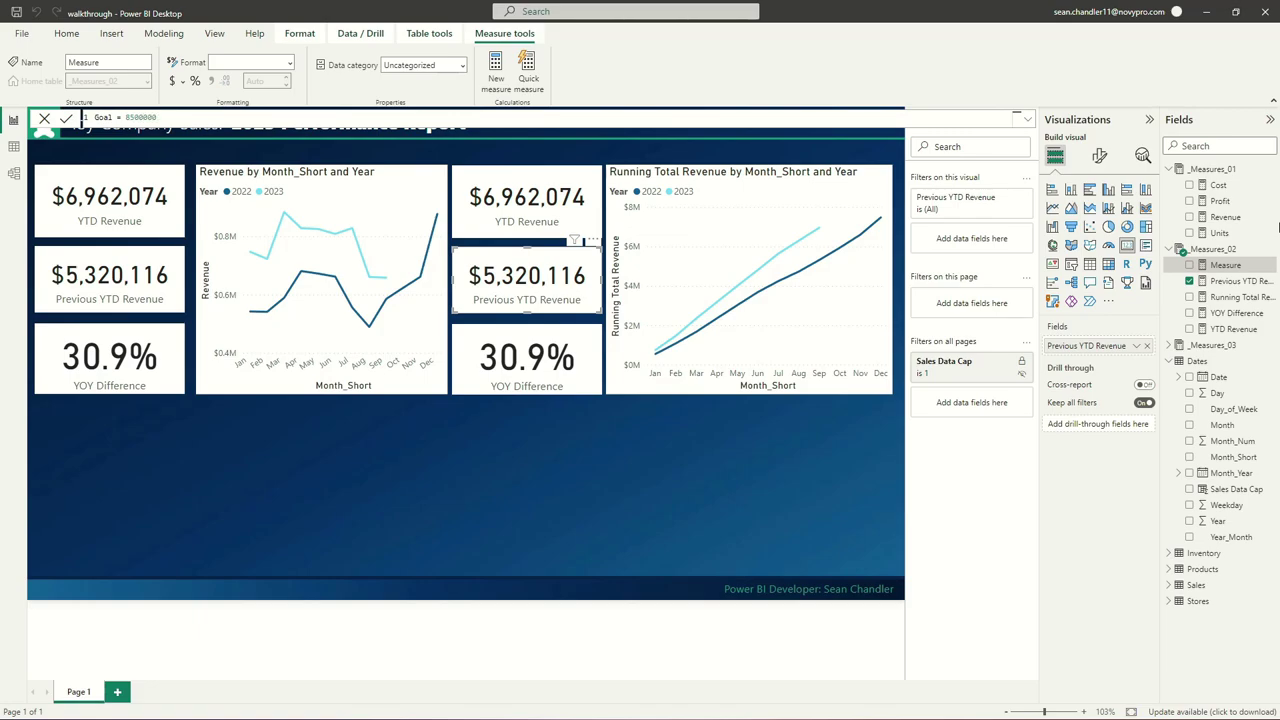
{"action": "key", "text": "Return"}
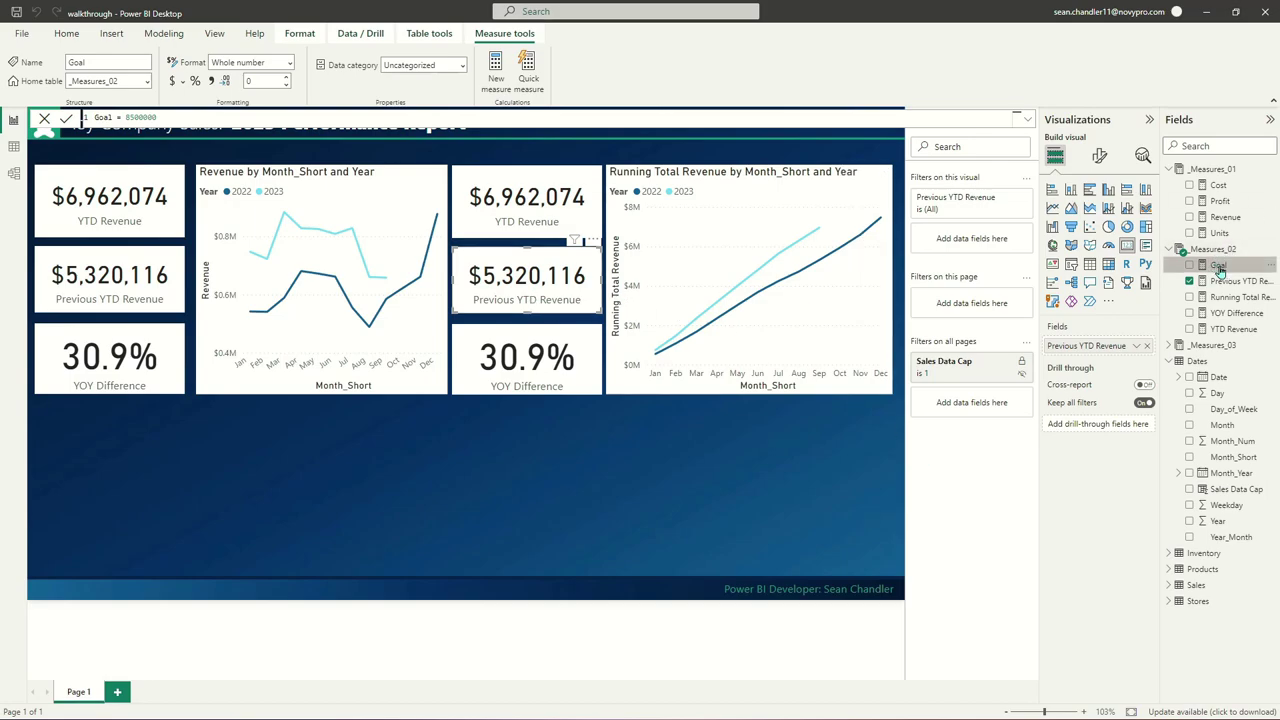
{"action": "left_click_drag", "start_coordinate": [1218, 265], "coordinate": [1090, 346]}
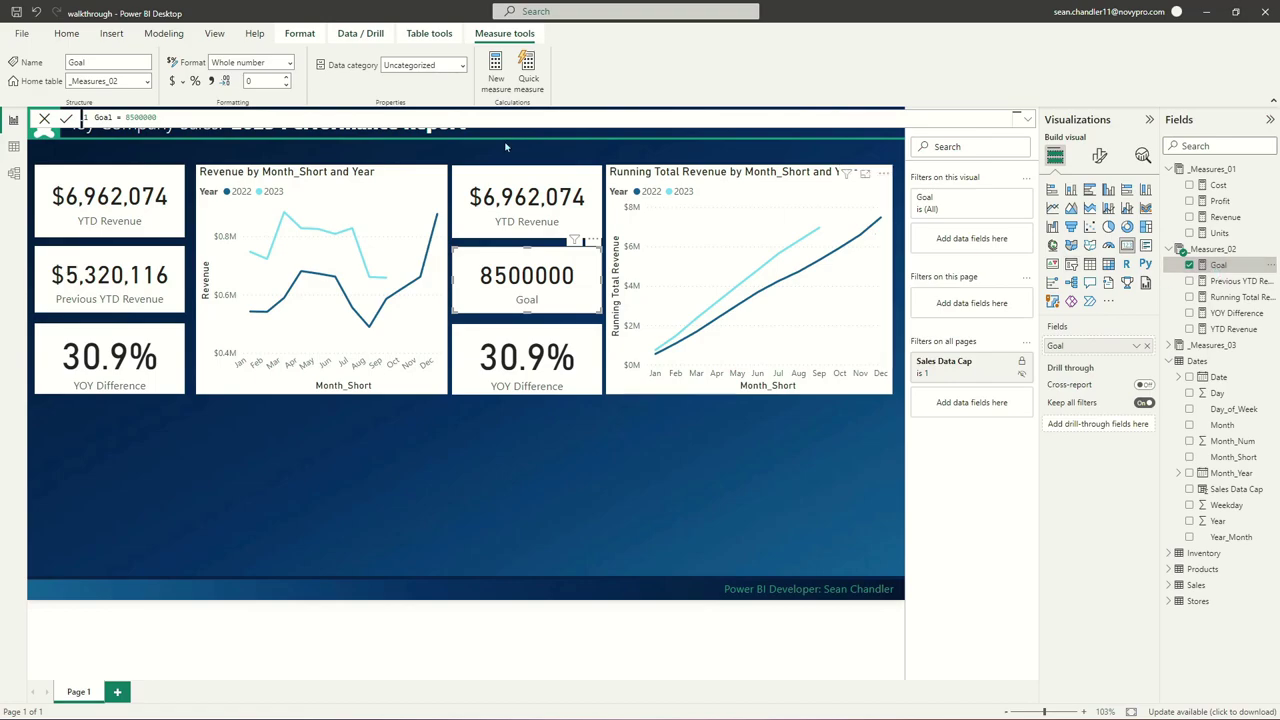
{"action": "left_click", "coordinate": [172, 82]}
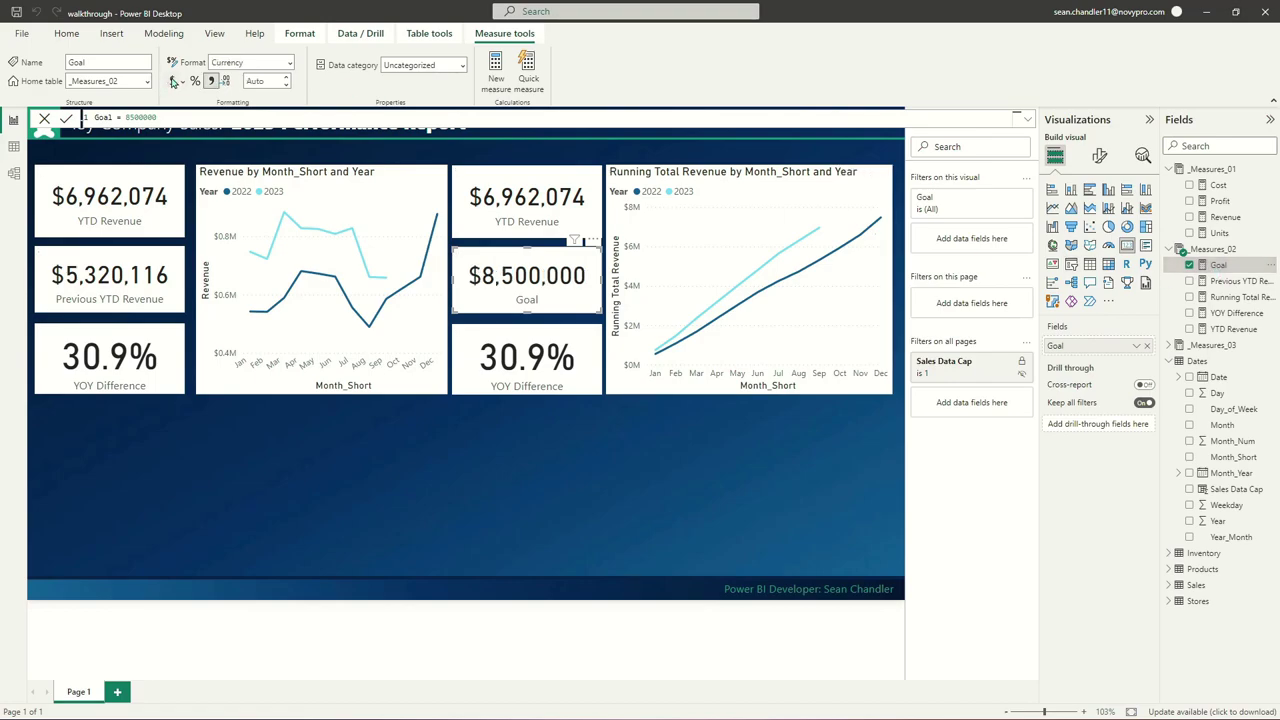
Create a measure in _Measures_02 with the formula Progress Towards Goal = DIVIDE([YTD Revenue],[Goal])
{"action": "left_click", "coordinate": [545, 340]}
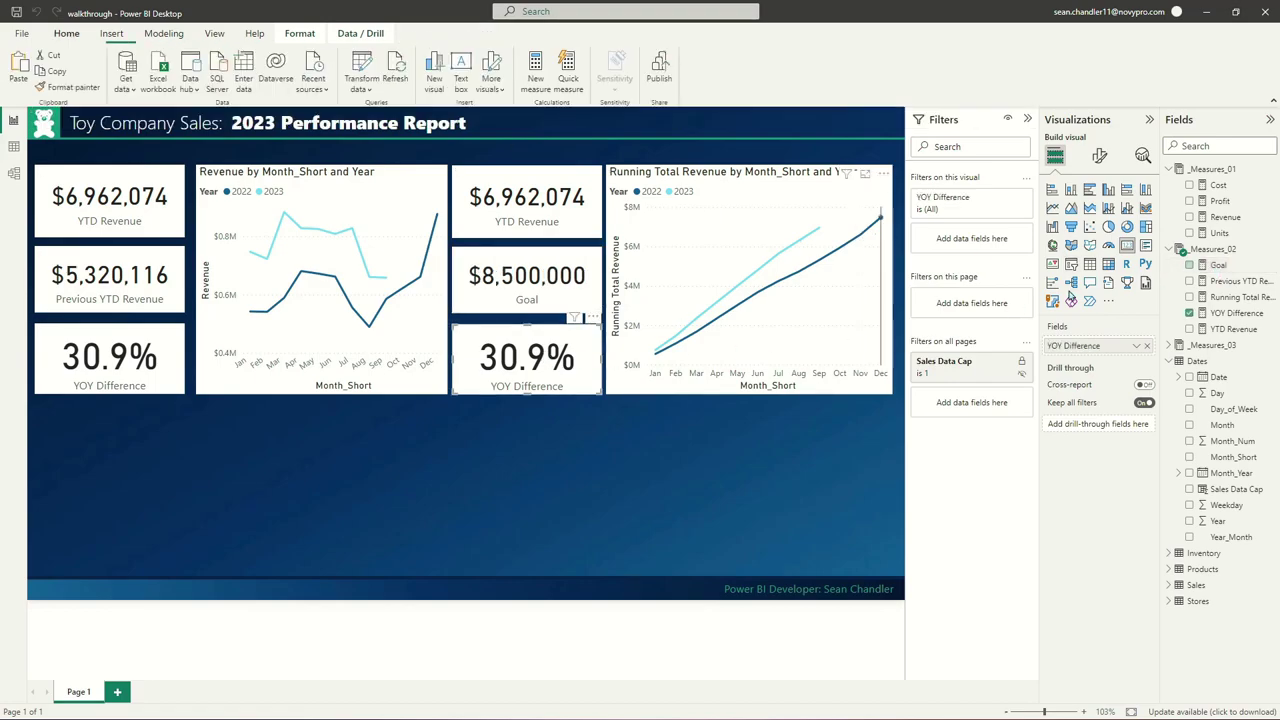
{"action": "right_click", "coordinate": [1240, 313]}
{"action": "key", "text": "Escape"}
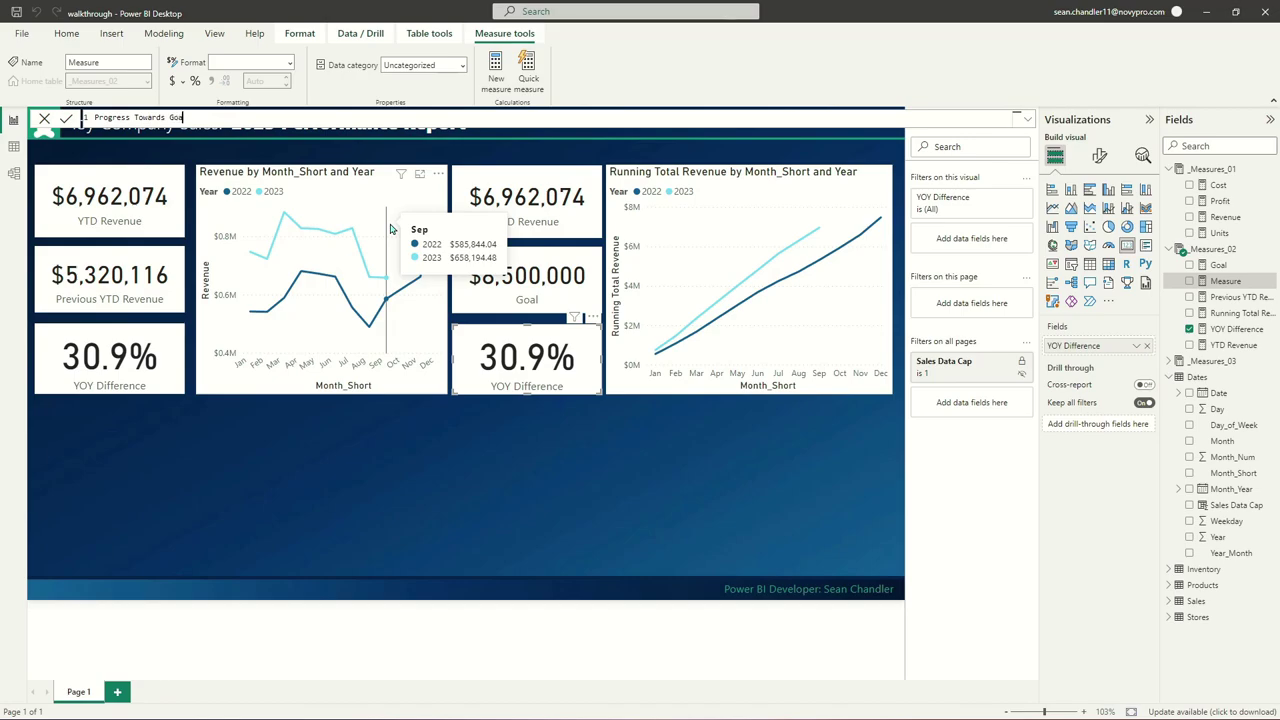
{"action": "type", "text": "DIVIDE("}
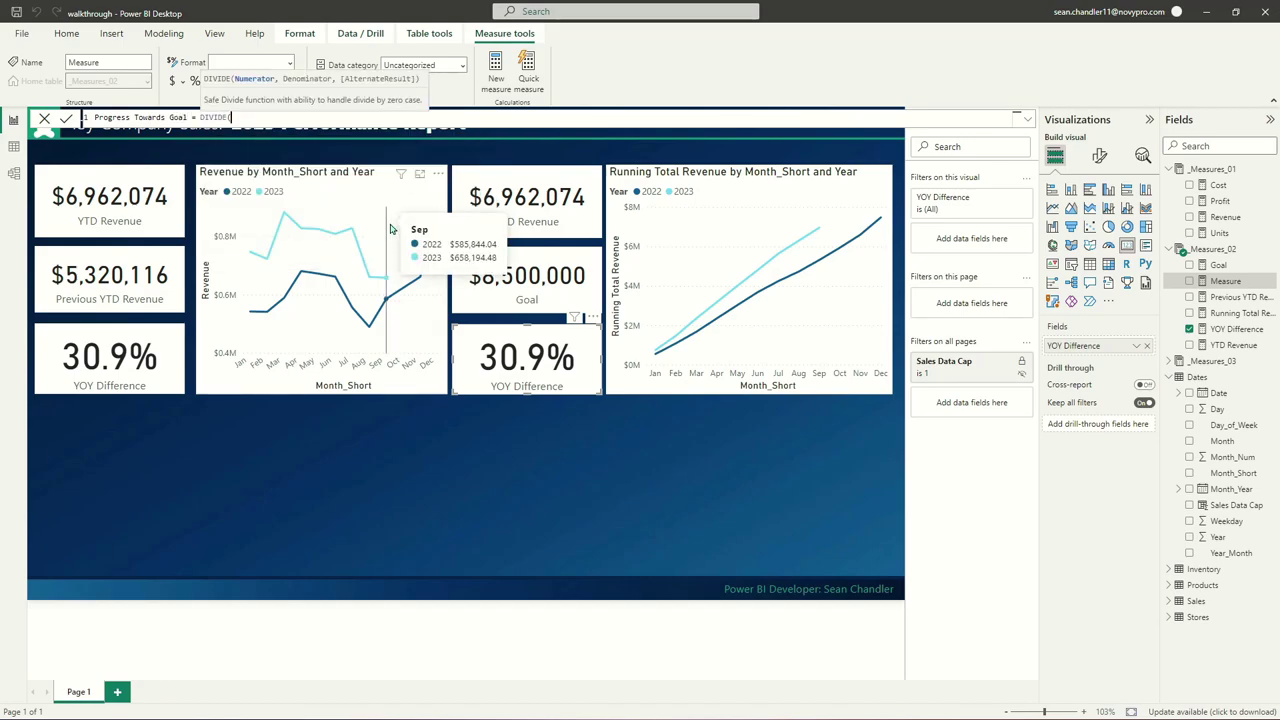
{"action": "type", "text": "ytd"}
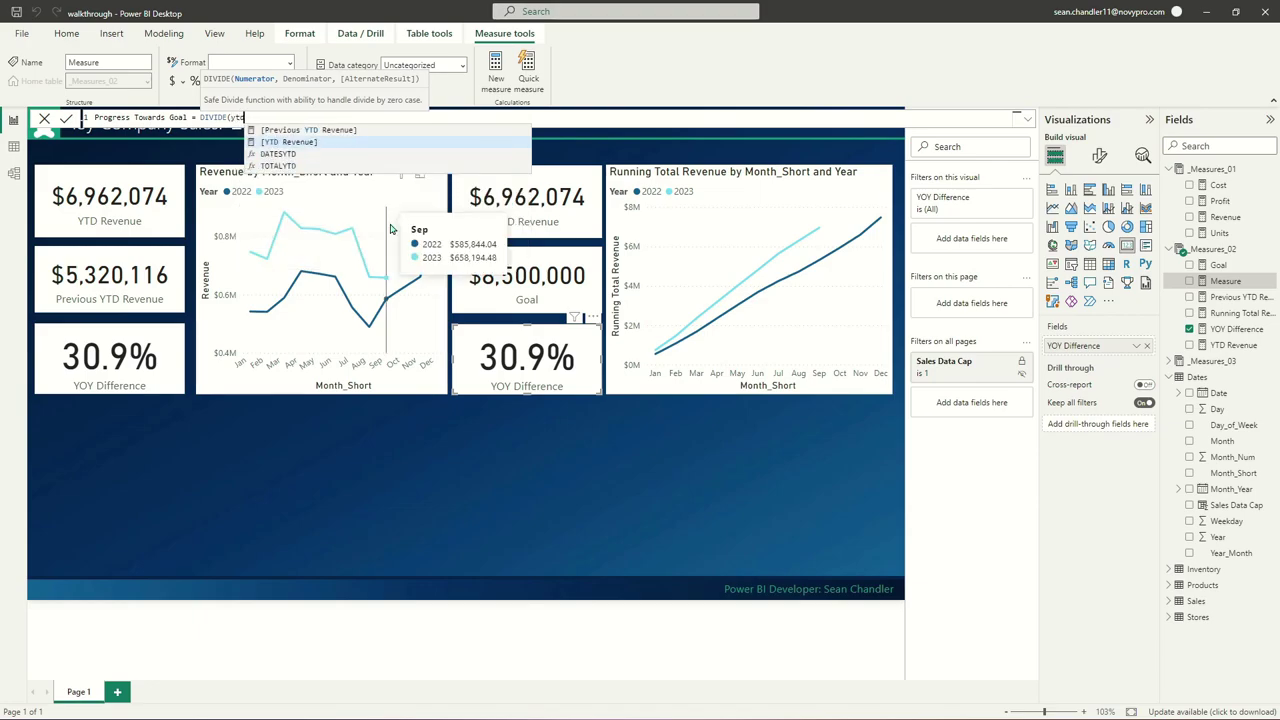
{"action": "key", "text": "Tab"}
{"action": "type", "text": ",goal"}
{"action": "key", "text": "Tab"}
{"action": "type", "text": ")"}
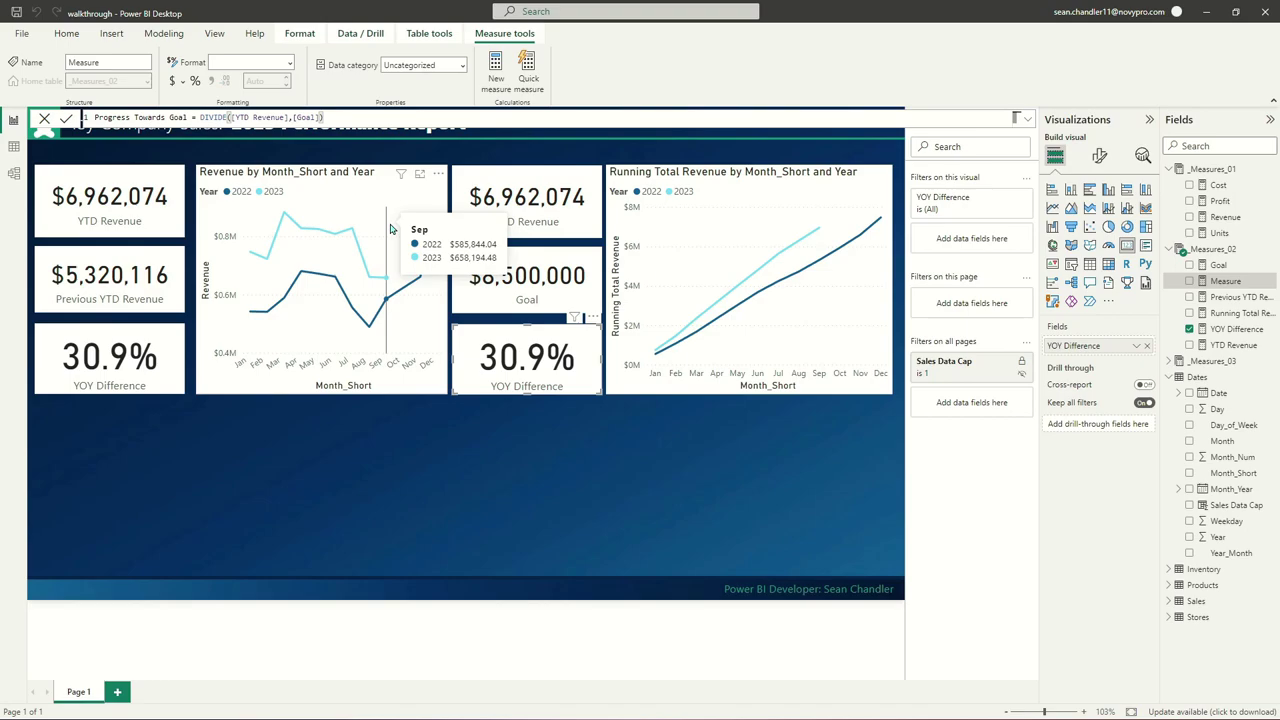
{"action": "key", "text": "Return"}
Show Progress Towards Goal in the copied YOY Difference card and format the measure as Percentage
{"action": "left_click_drag", "start_coordinate": [1238, 297], "coordinate": [1100, 350]}
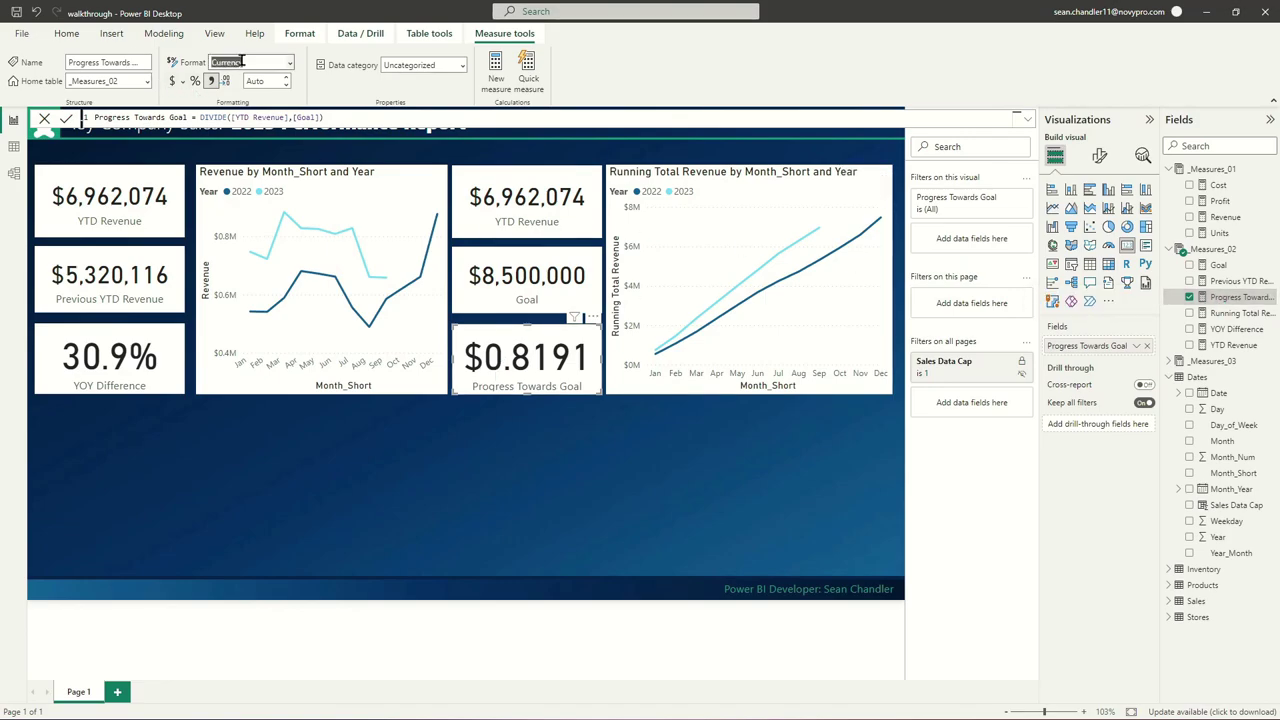
{"action": "left_click", "coordinate": [290, 64]}
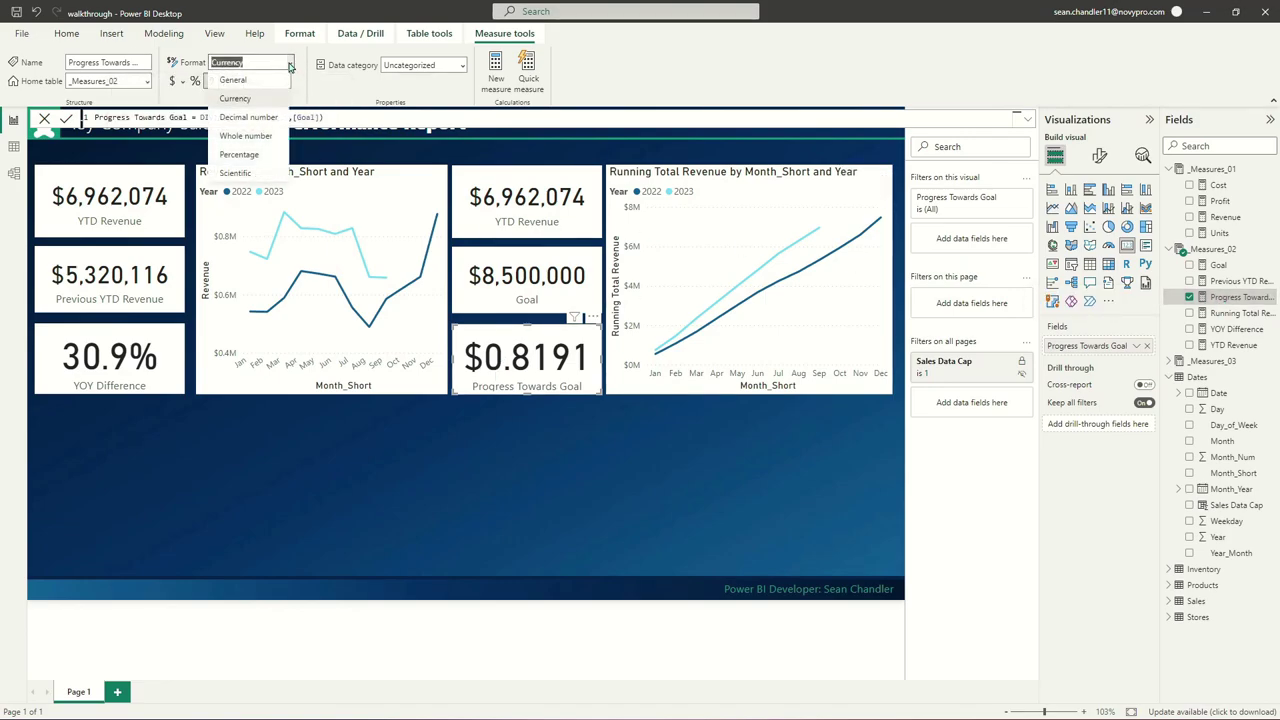
{"action": "left_click", "coordinate": [250, 154]}
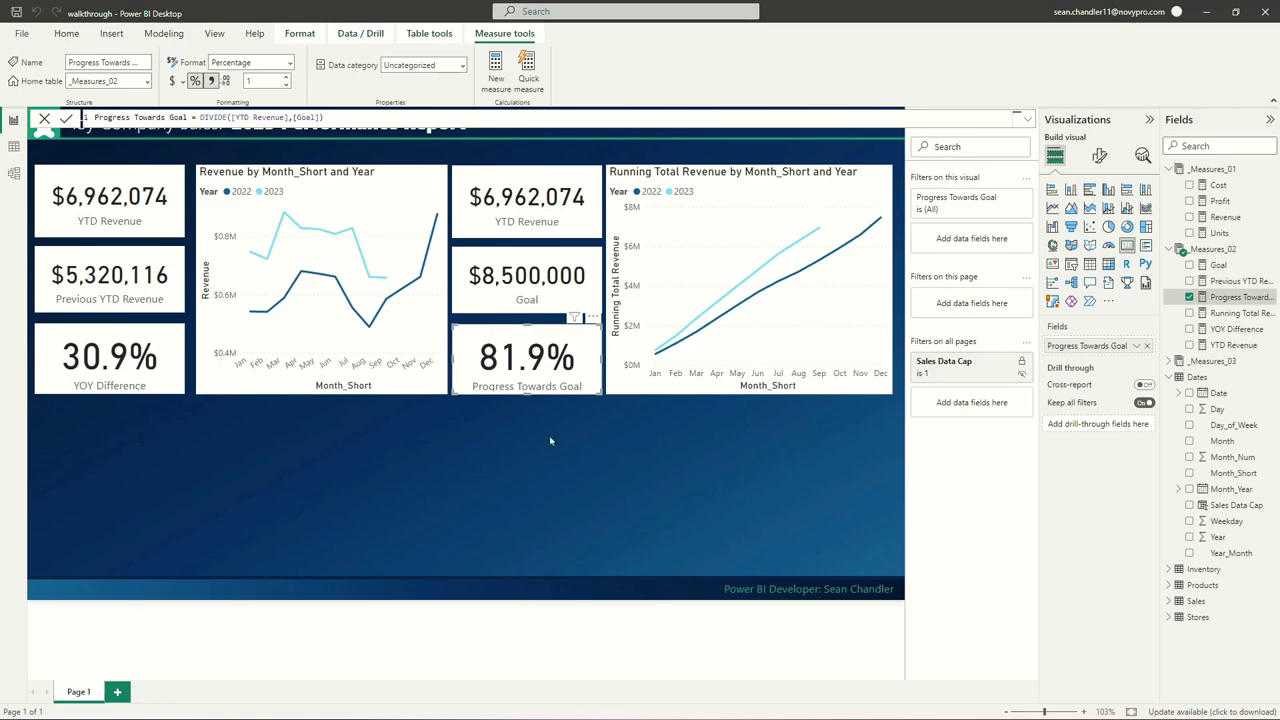
{"action": "left_click", "coordinate": [575, 405]}
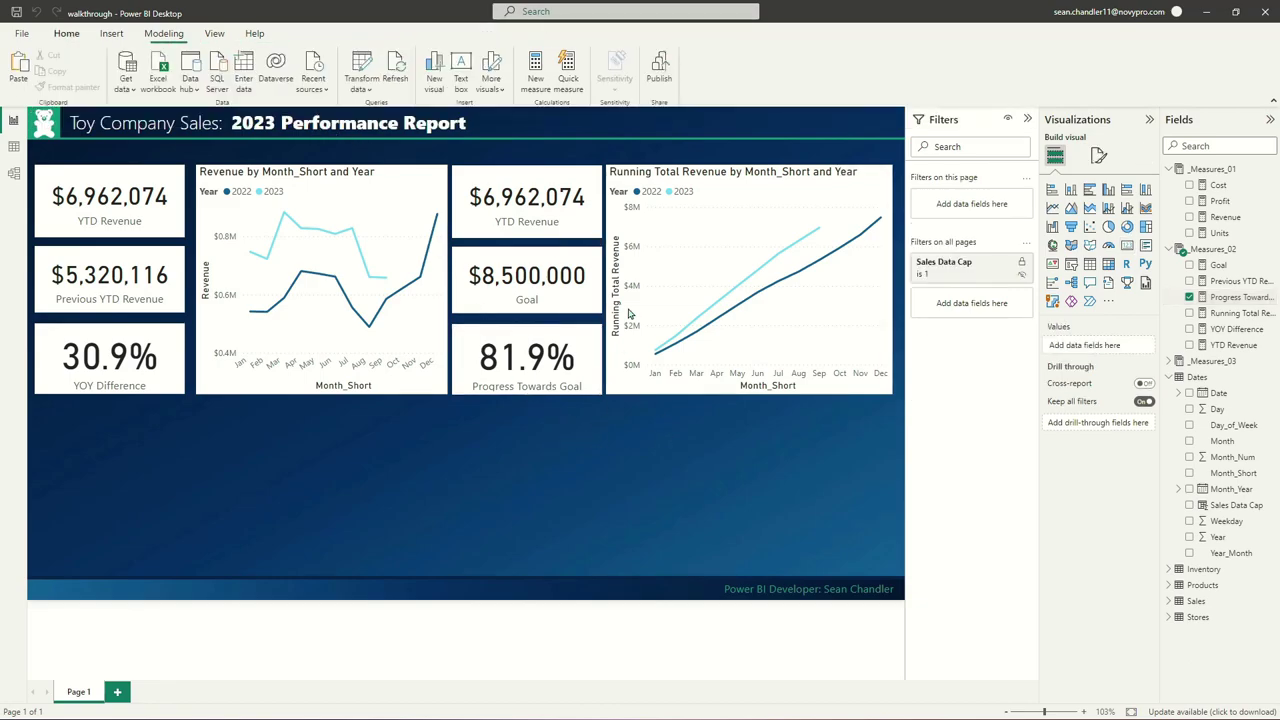
Add a Y-axis constant line to the Running Total Revenue chart and open its line settings
{"action": "left_click", "coordinate": [698, 174]}
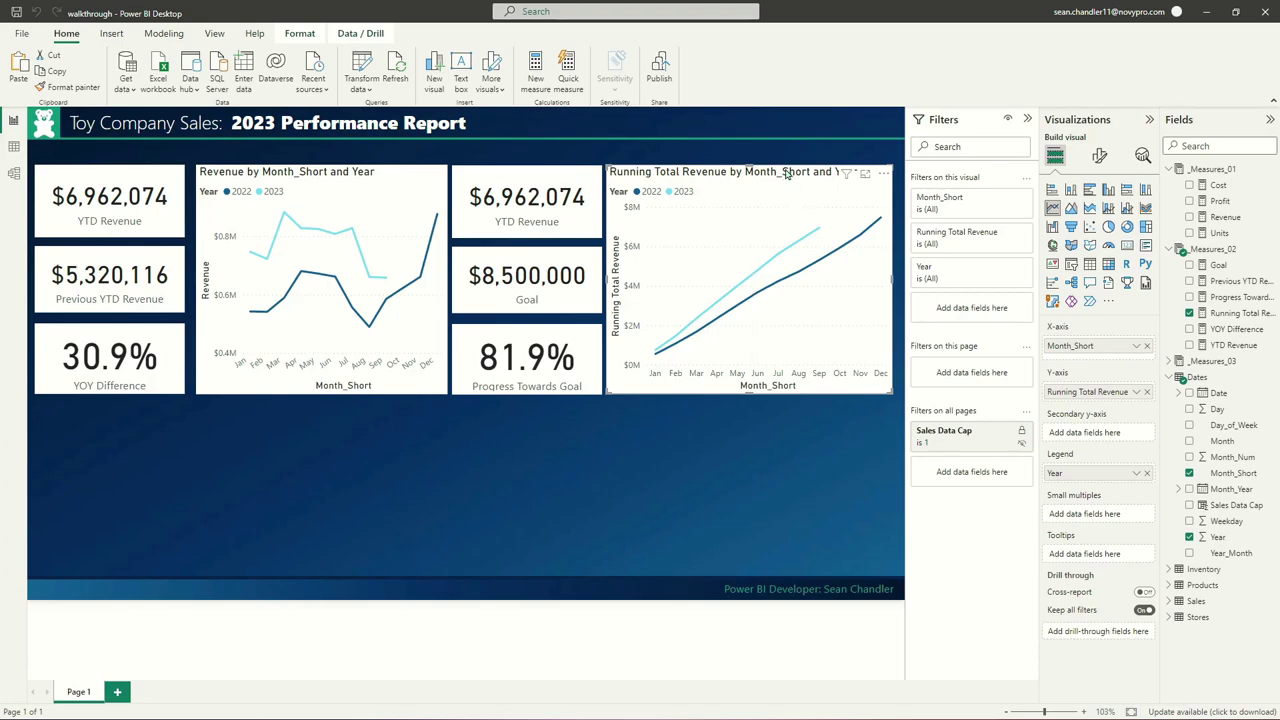
{"action": "left_click", "coordinate": [1143, 160]}
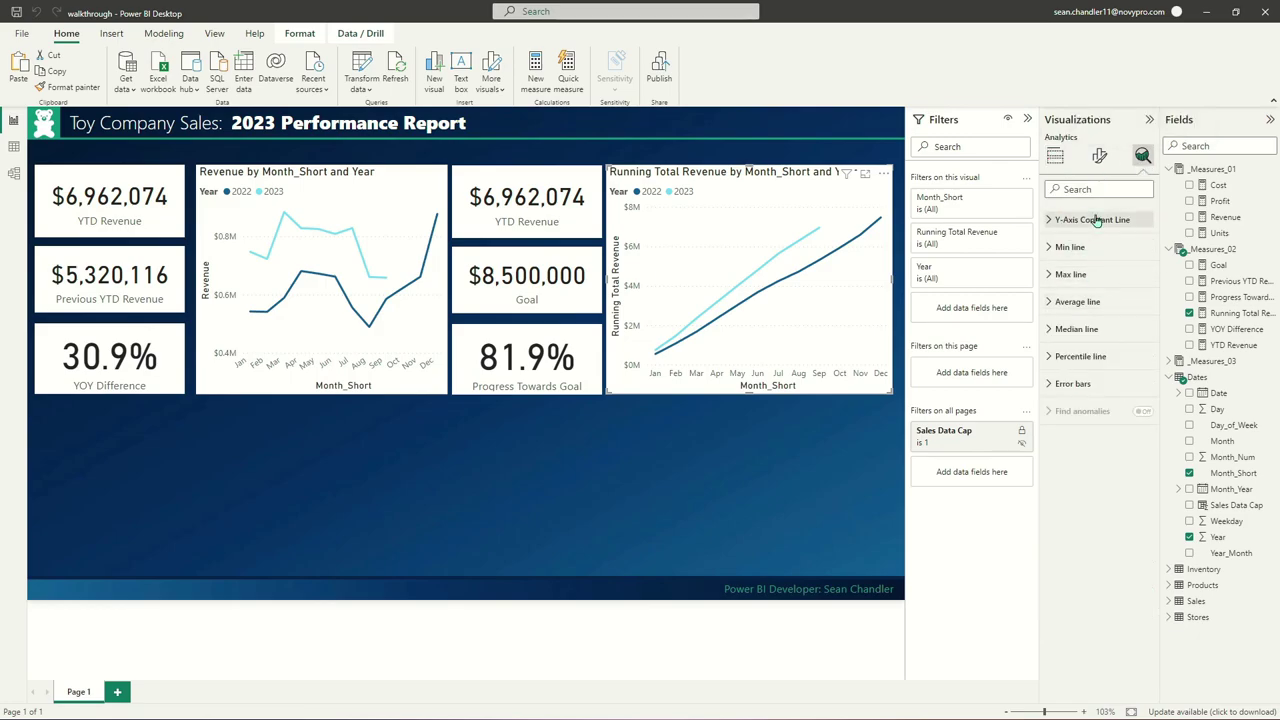
{"action": "left_click", "coordinate": [1093, 221]}
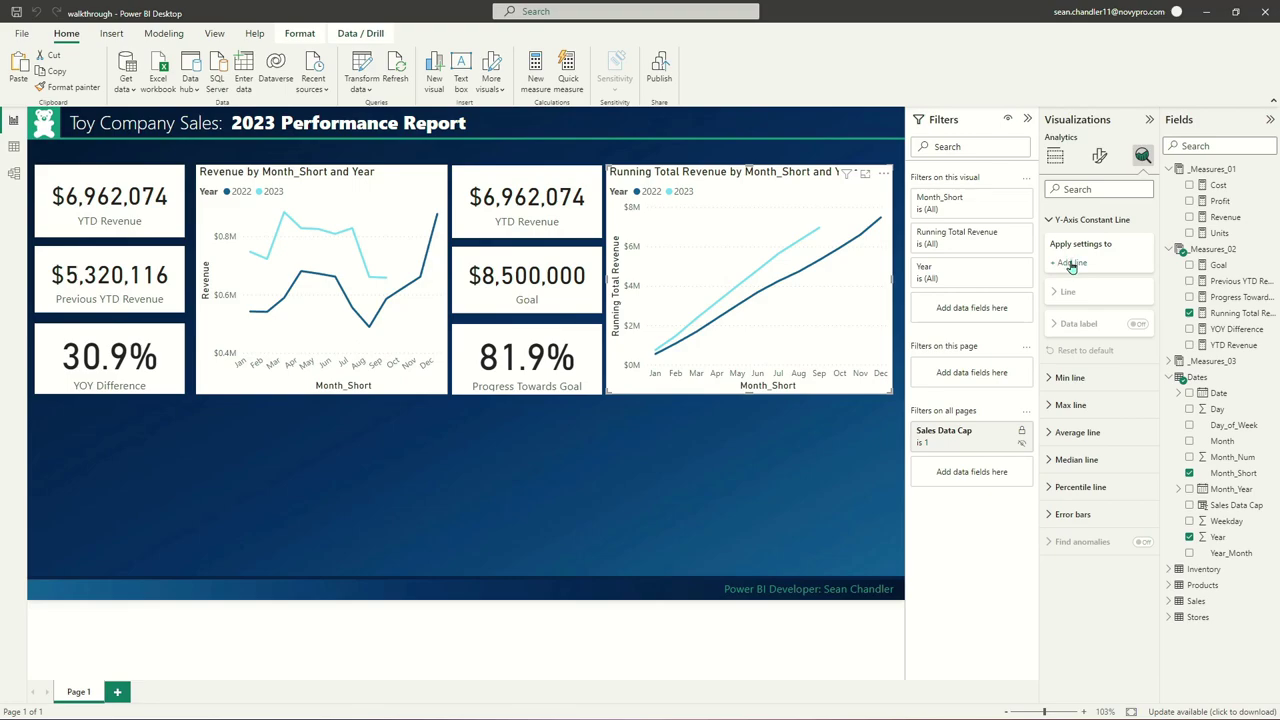
{"action": "left_click", "coordinate": [1071, 262]}
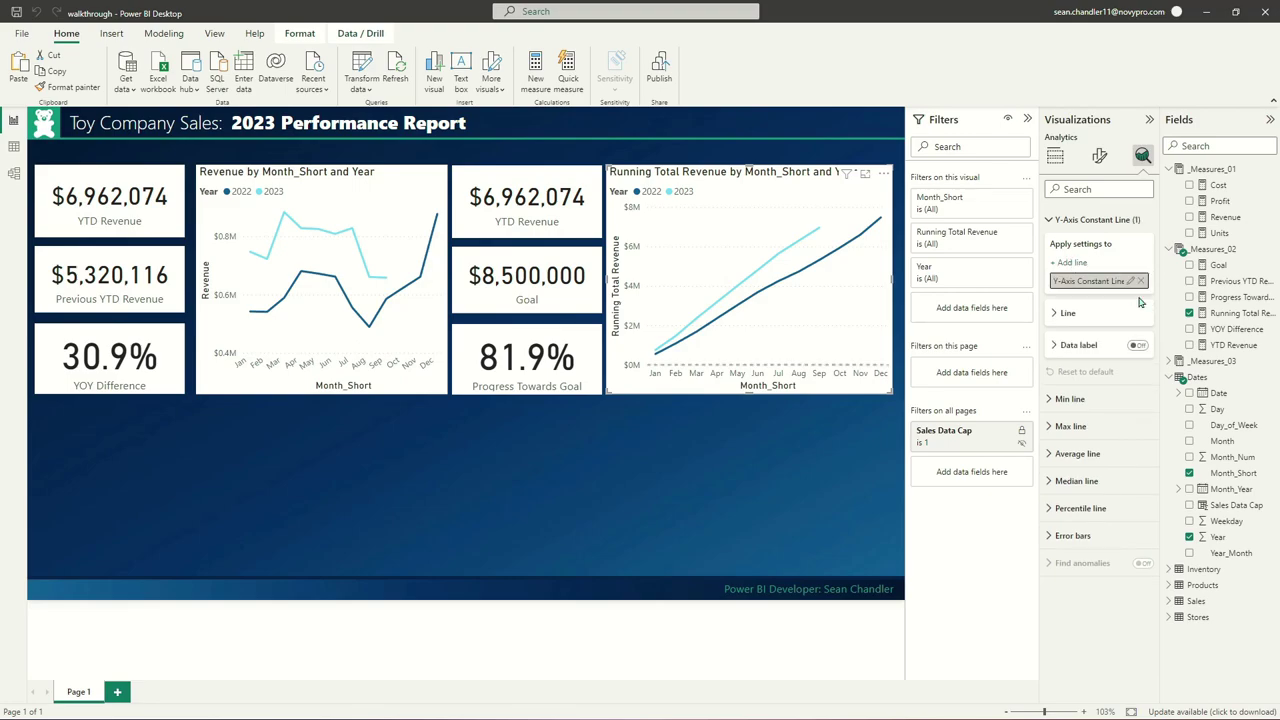
{"action": "left_click", "coordinate": [1068, 313]}
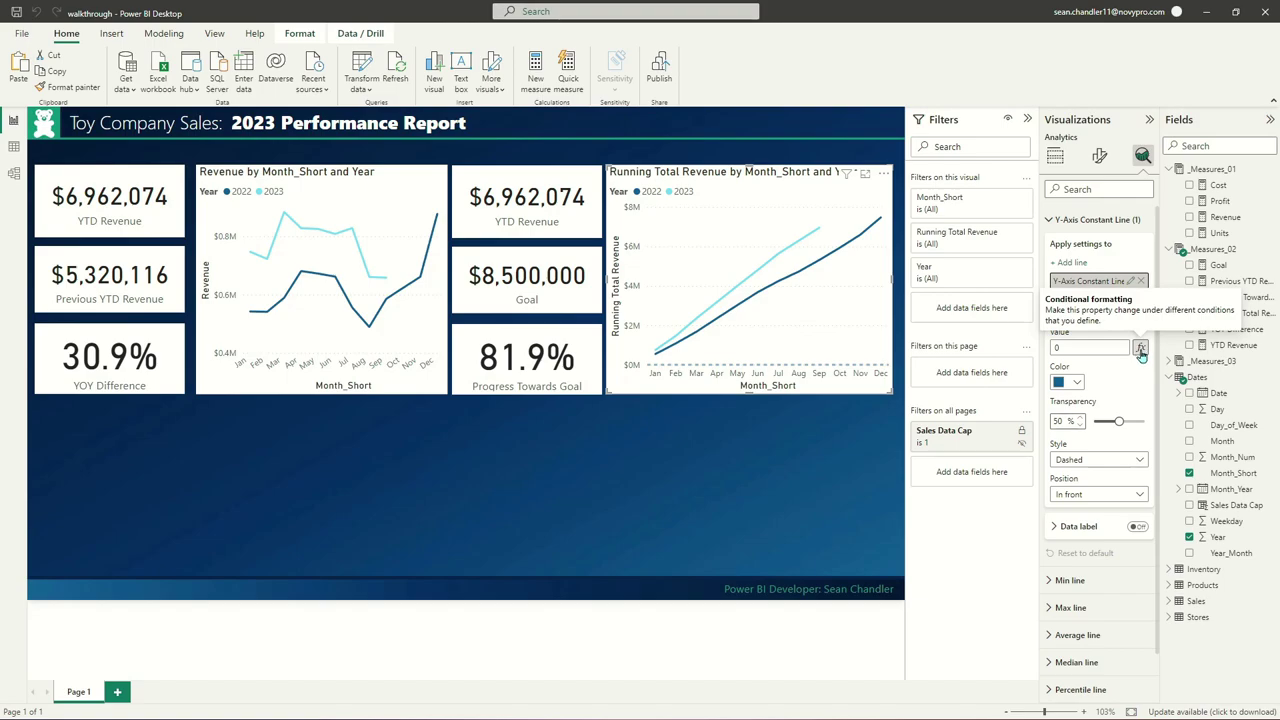
Base the constant line's value on the Goal measure from _Measures_02, using the Field value format style
{"action": "left_click", "coordinate": [1215, 265]}
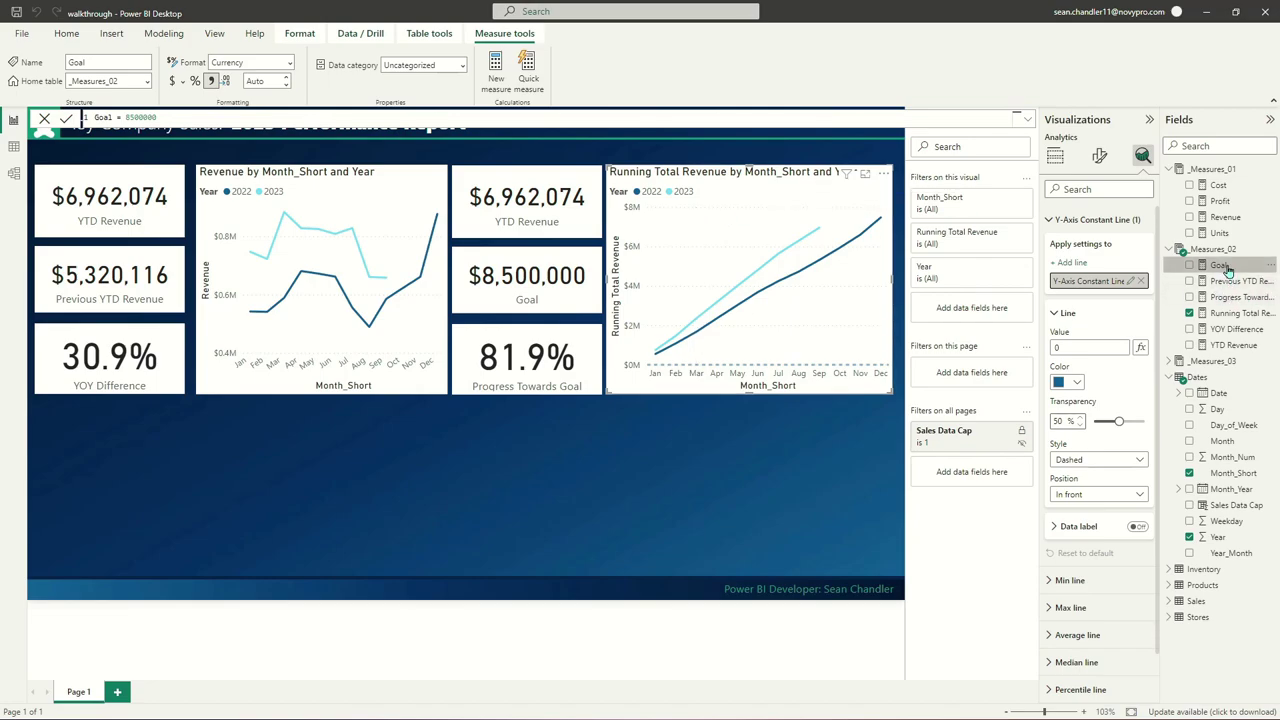
{"action": "left_click", "coordinate": [1140, 349]}
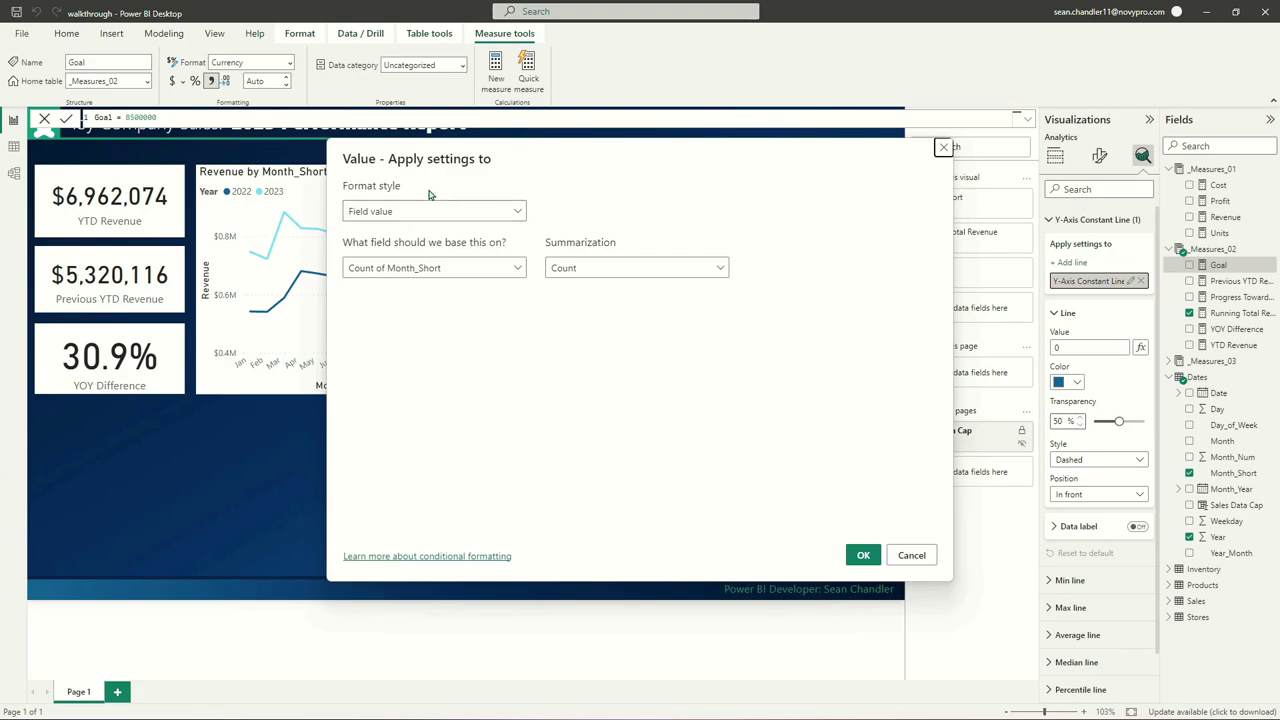
{"action": "left_click", "coordinate": [420, 267]}
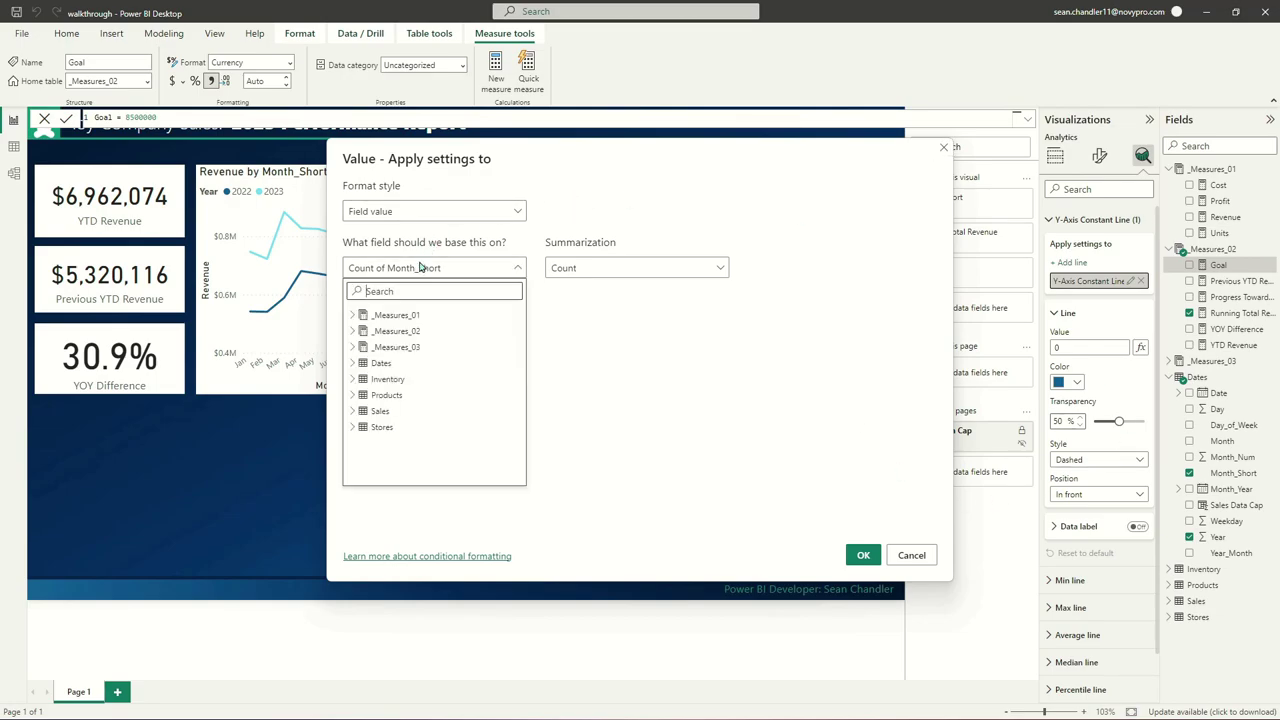
{"action": "left_click", "coordinate": [353, 333]}
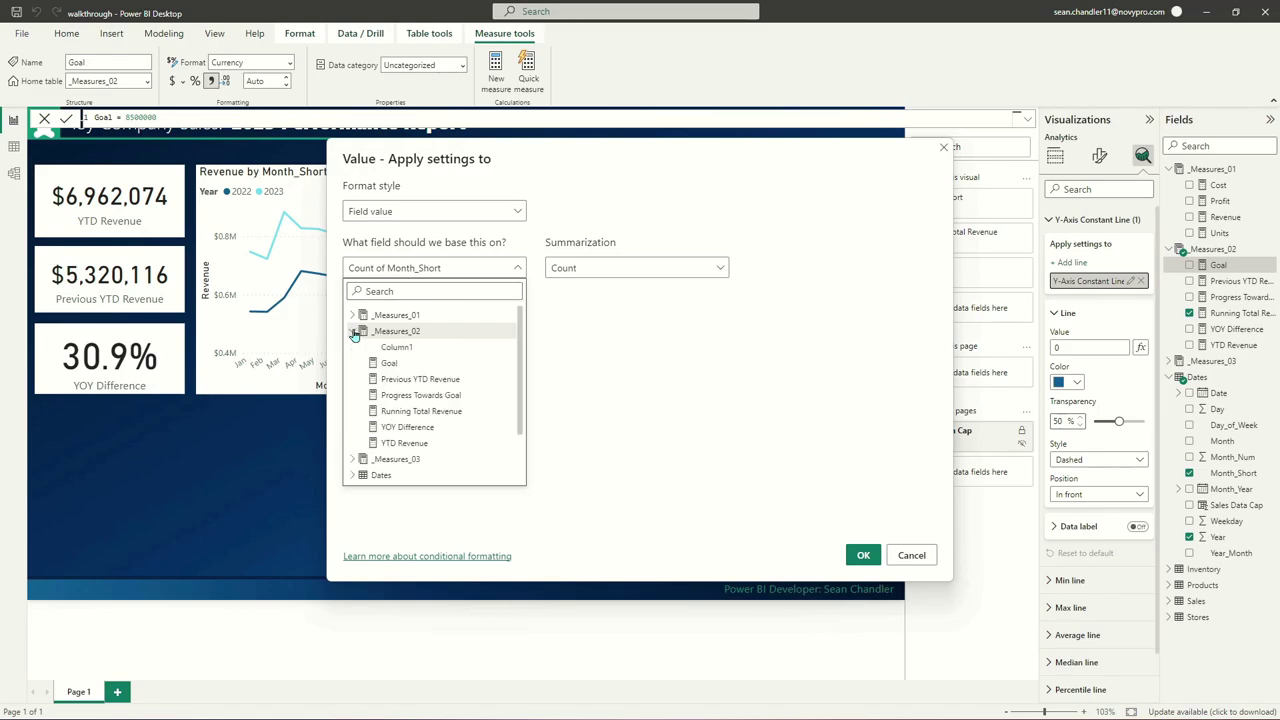
{"action": "left_click", "coordinate": [391, 363]}
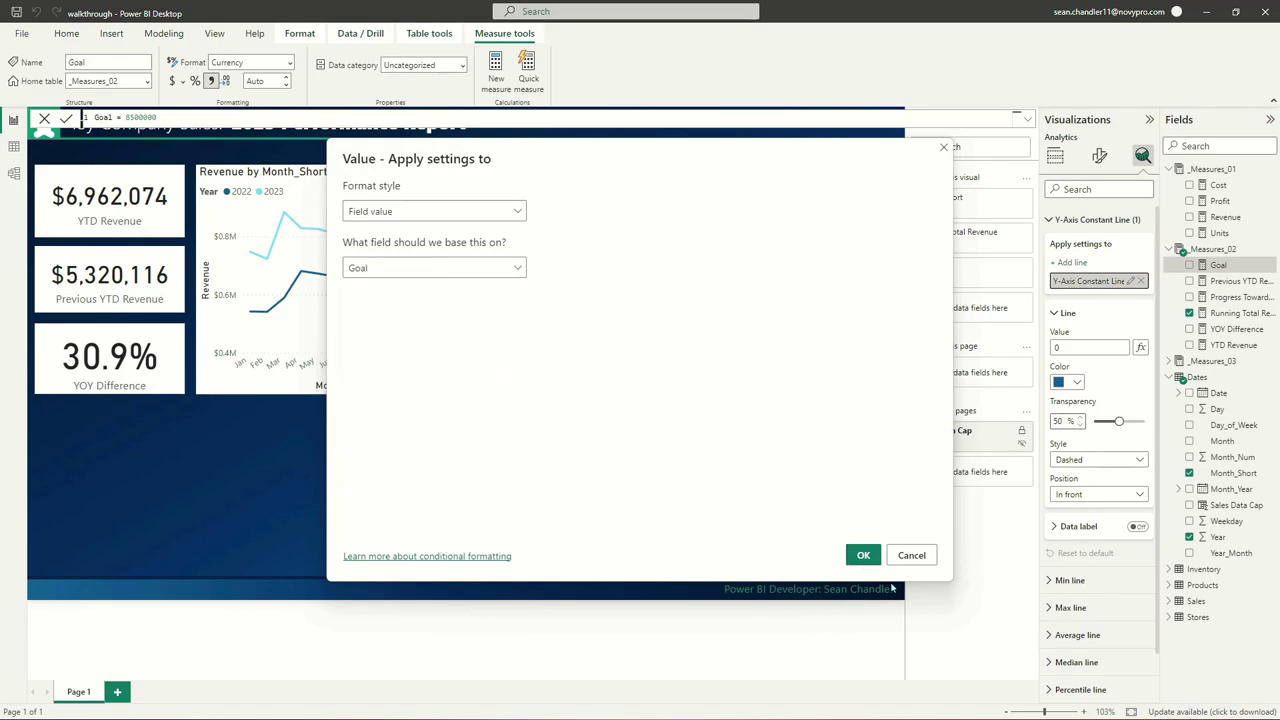
{"action": "left_click", "coordinate": [862, 556]}
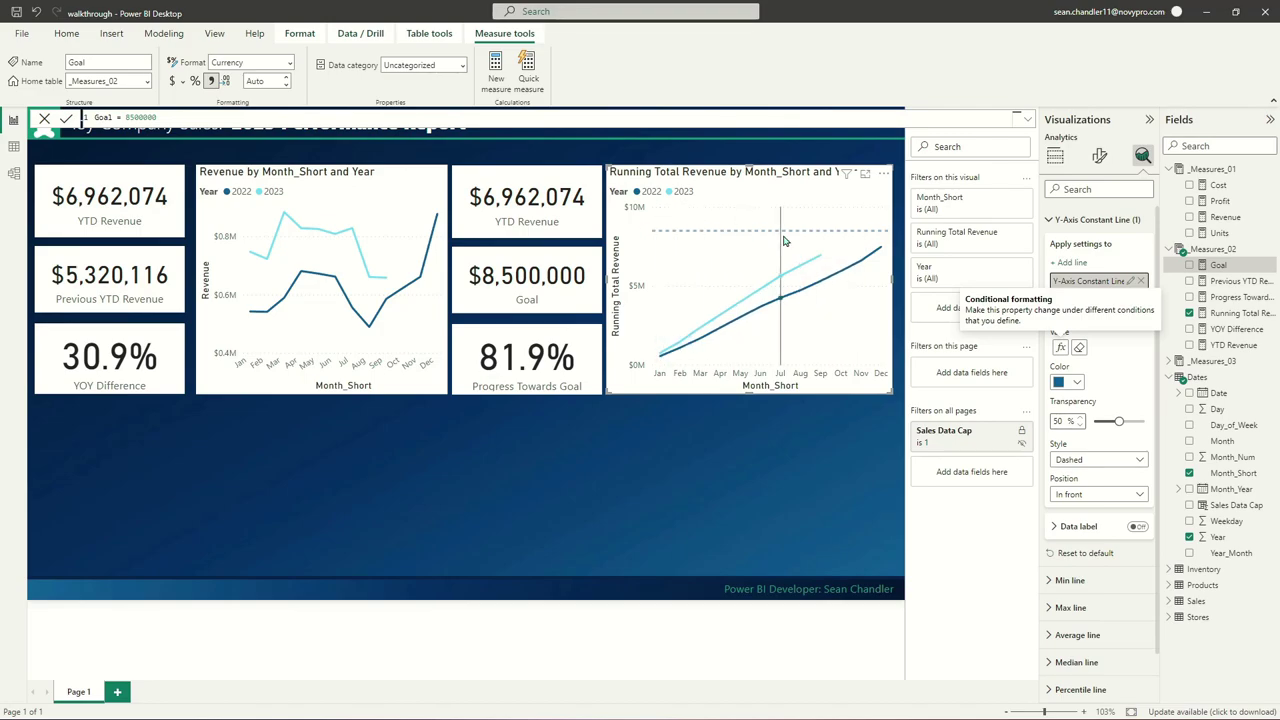
Name the constant line "Goal:" and turn on its data label with the style Both
{"action": "left_click", "coordinate": [1136, 527]}
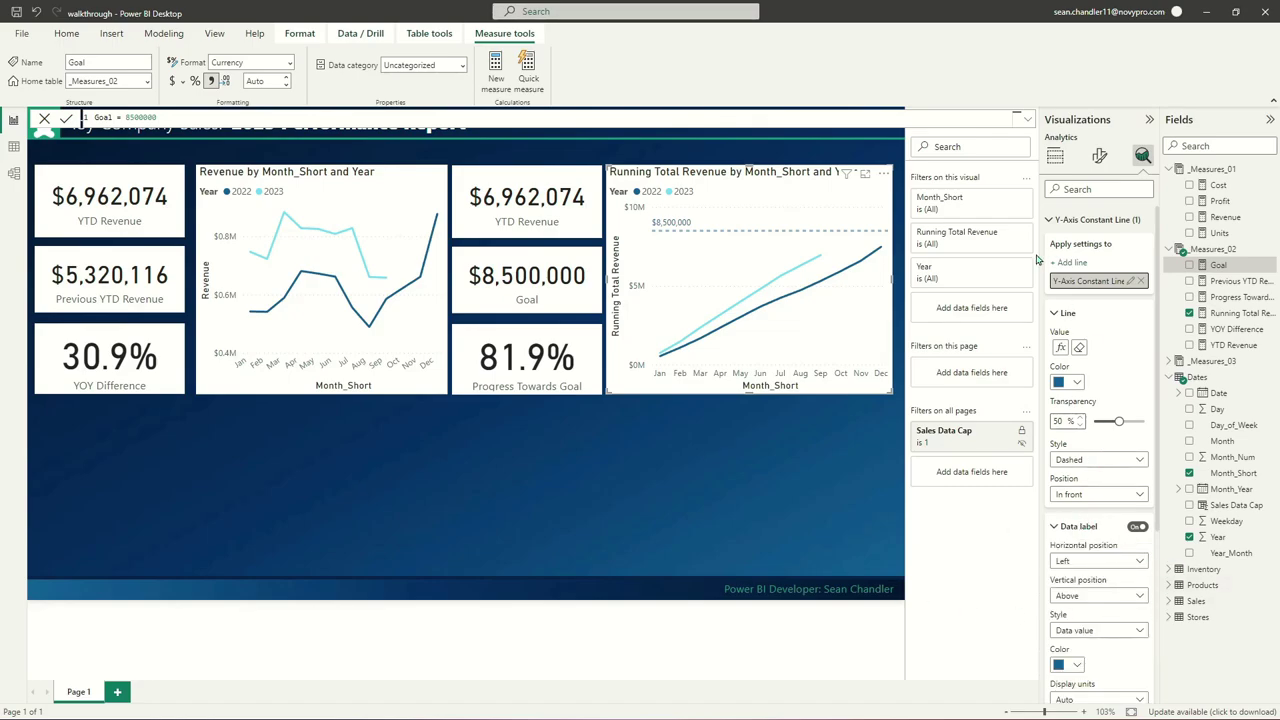
{"action": "double_click", "coordinate": [1120, 281]}
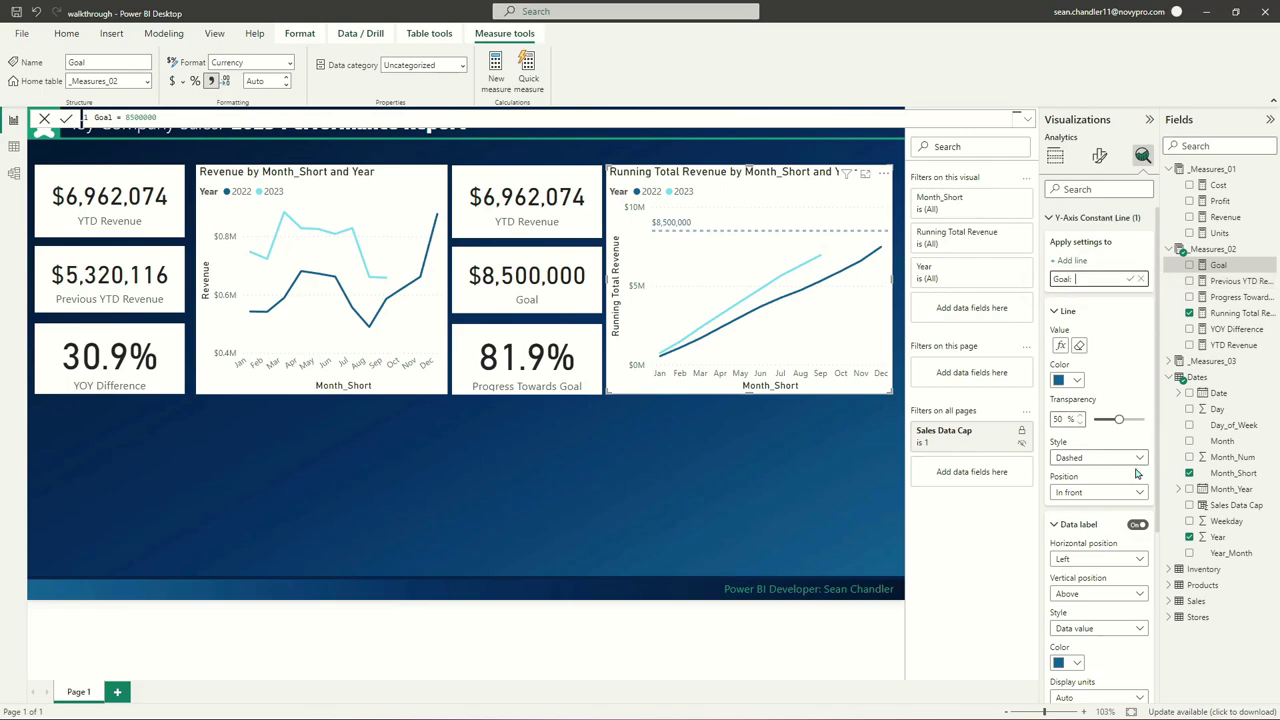
{"action": "scroll", "coordinate": [1122, 386], "scroll_direction": "down", "scroll_amount": 5}
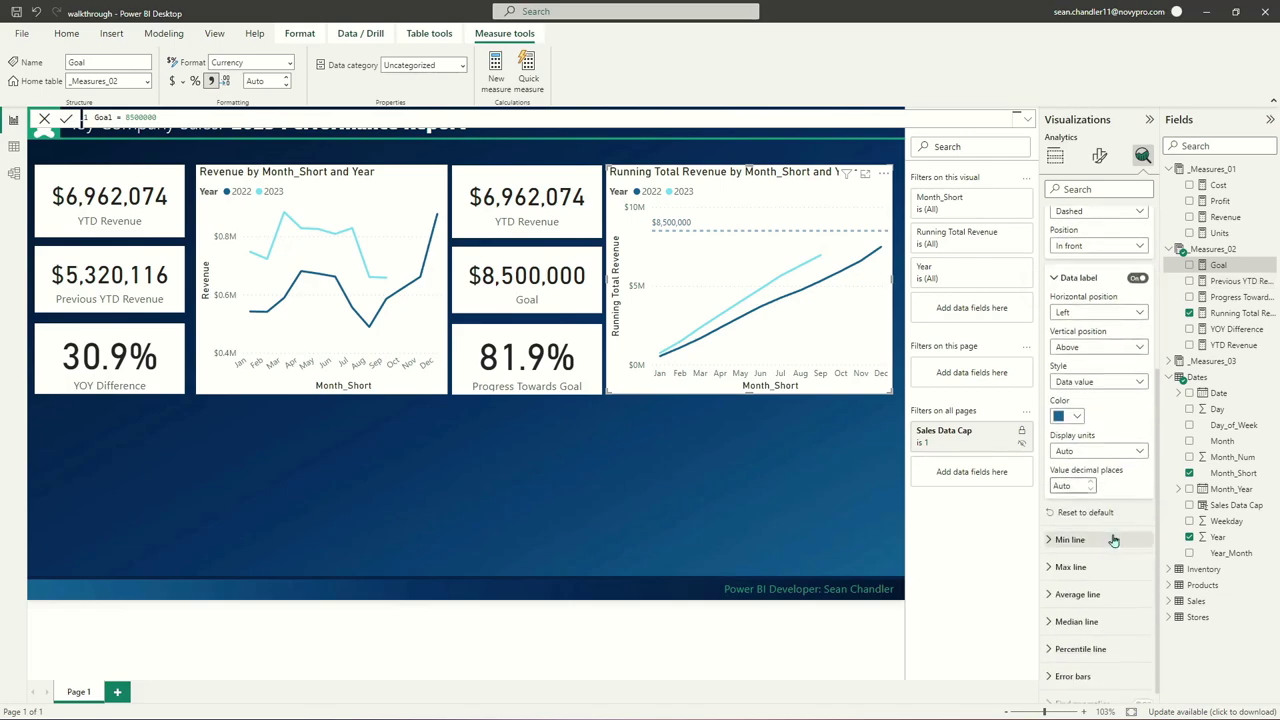
{"action": "left_click", "coordinate": [1122, 382]}
{"action": "left_click", "coordinate": [1074, 434]}
{"action": "scroll", "coordinate": [1105, 300], "scroll_direction": "up", "scroll_amount": 5}
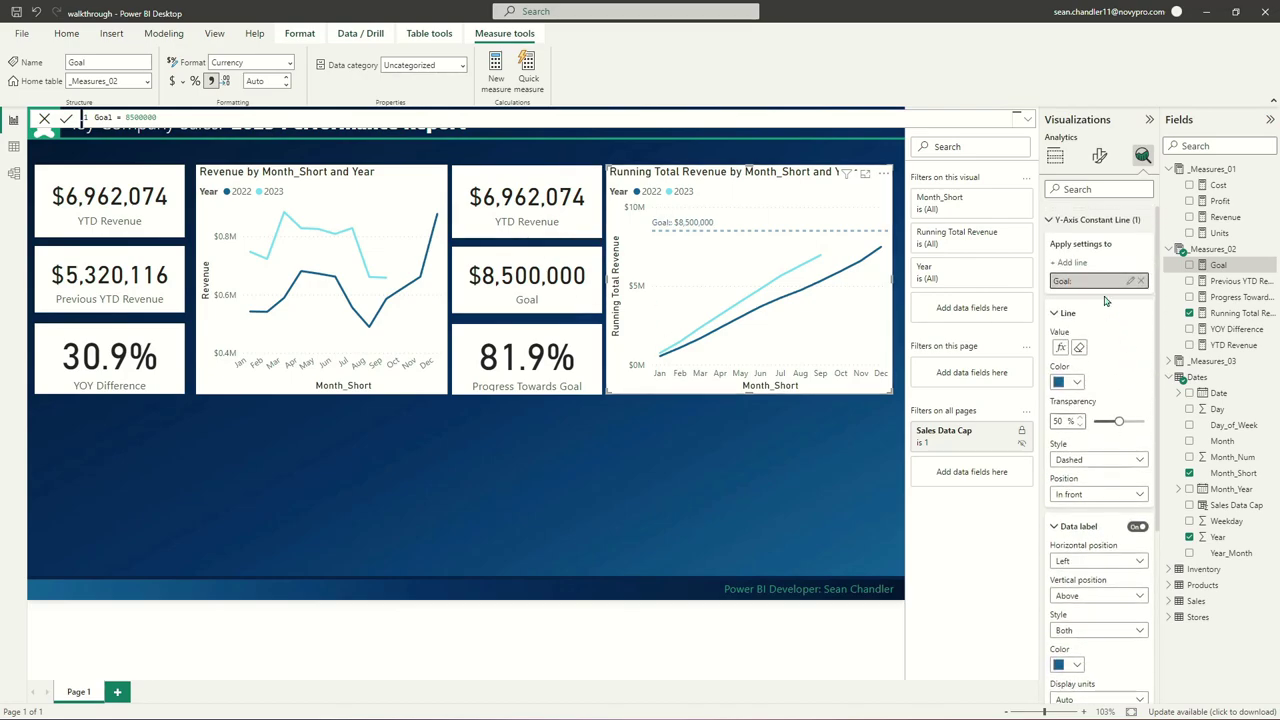
Remove the colon from the constant line's name so it reads "Goal"
{"action": "left_click", "coordinate": [1130, 281]}
{"action": "key", "text": "BackSpace"}
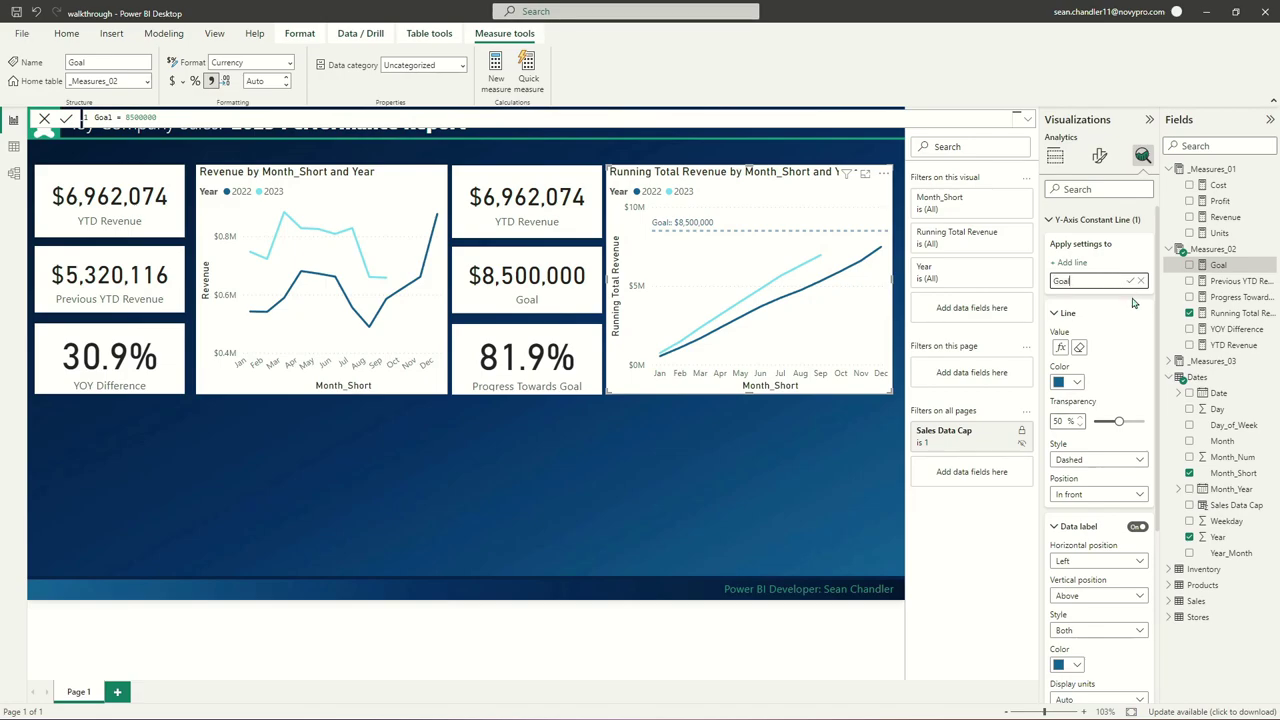
{"action": "key", "text": "Return"}
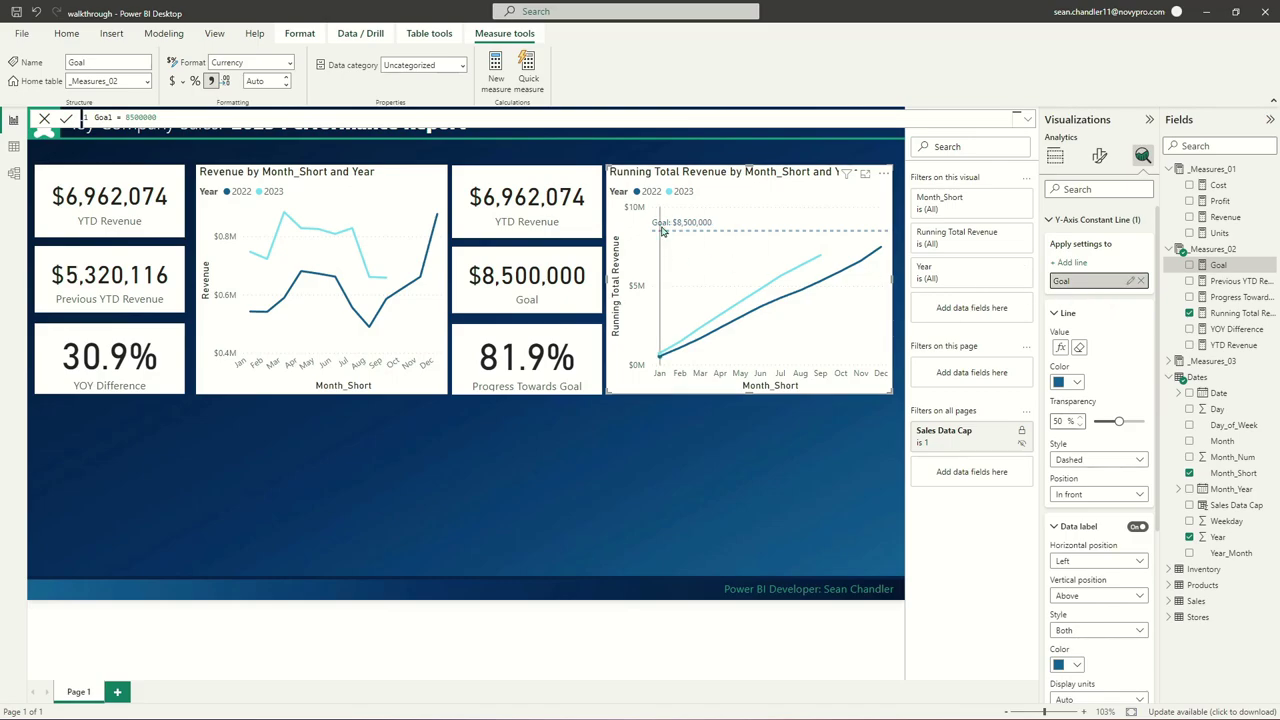
{"action": "left_click", "coordinate": [816, 472]}
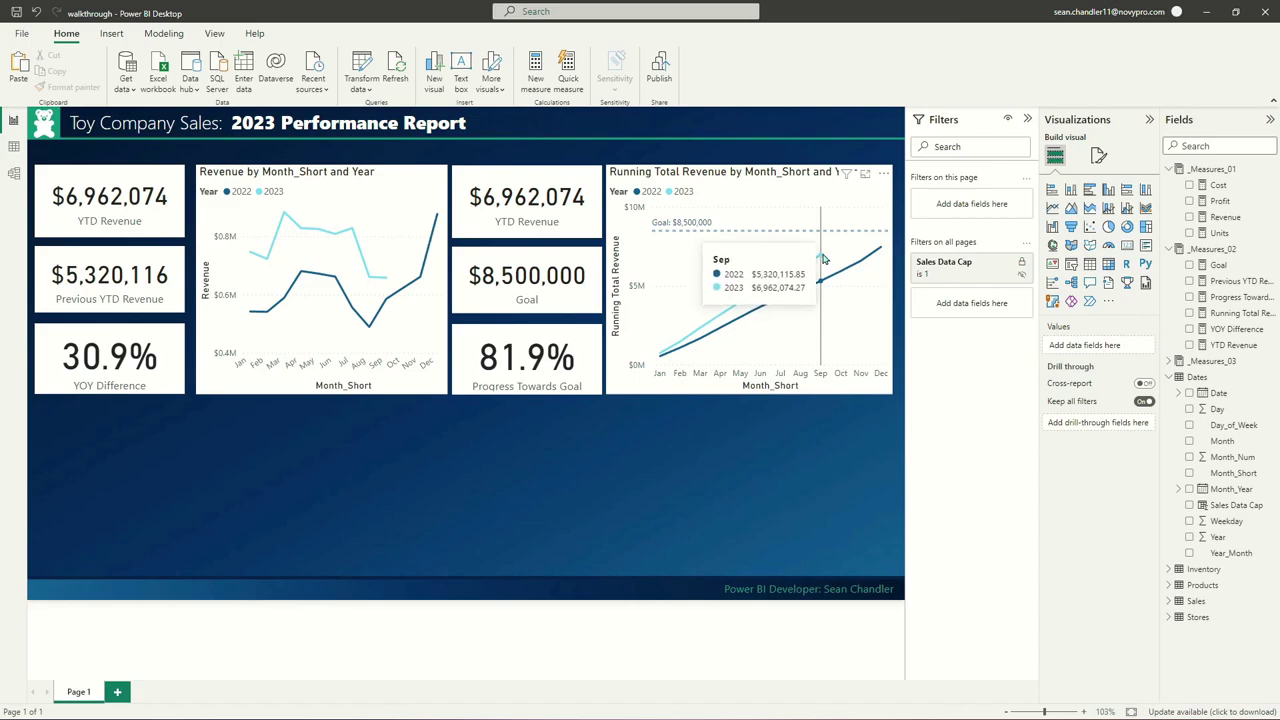
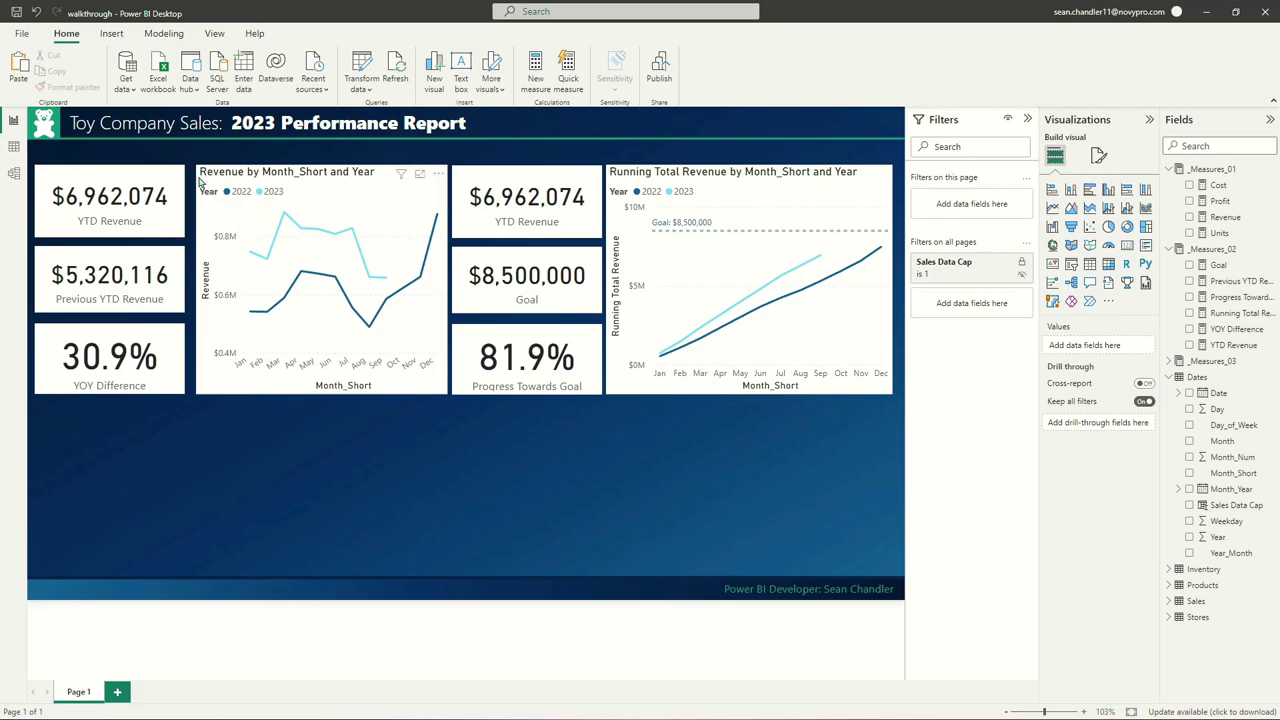
Move all six cards and both line charts up together, closer to the report header
{"action": "left_click_drag", "start_coordinate": [30, 152], "coordinate": [906, 457]}
{"action": "key", "text": "Up"}
{"action": "key", "text": "Up"}
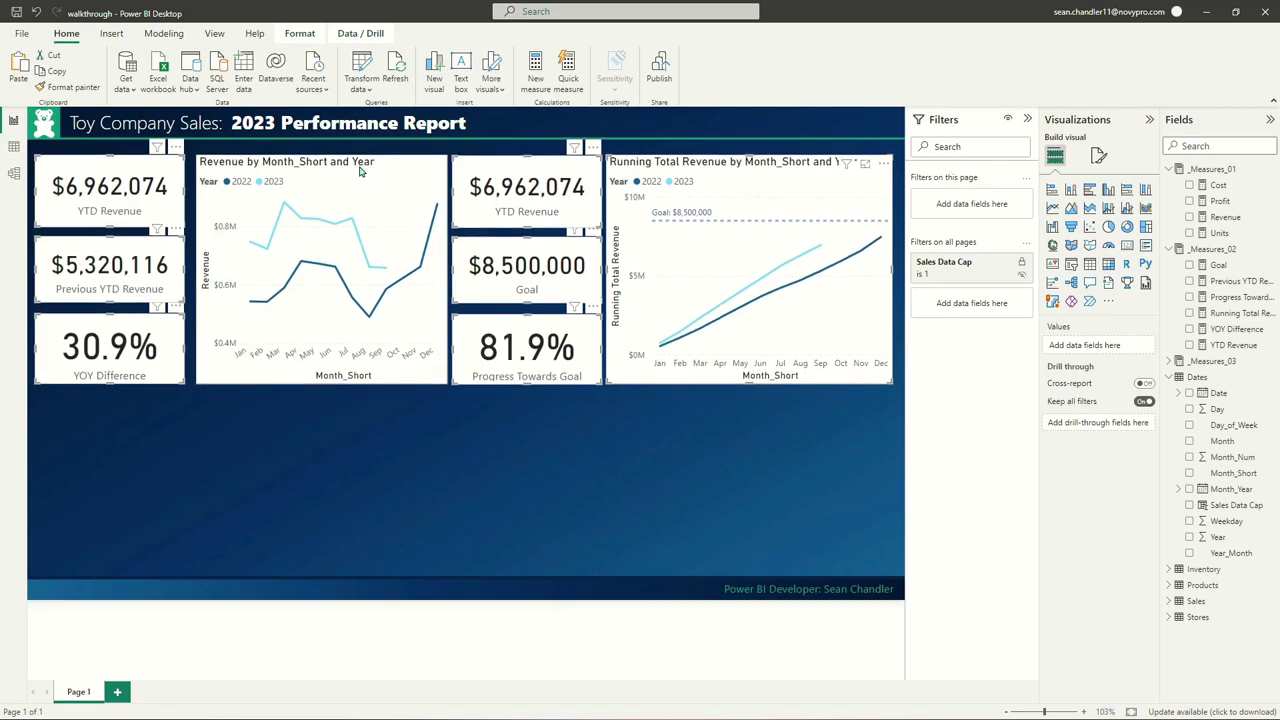
{"action": "key", "text": "Down"}
{"action": "key", "text": "Left"}
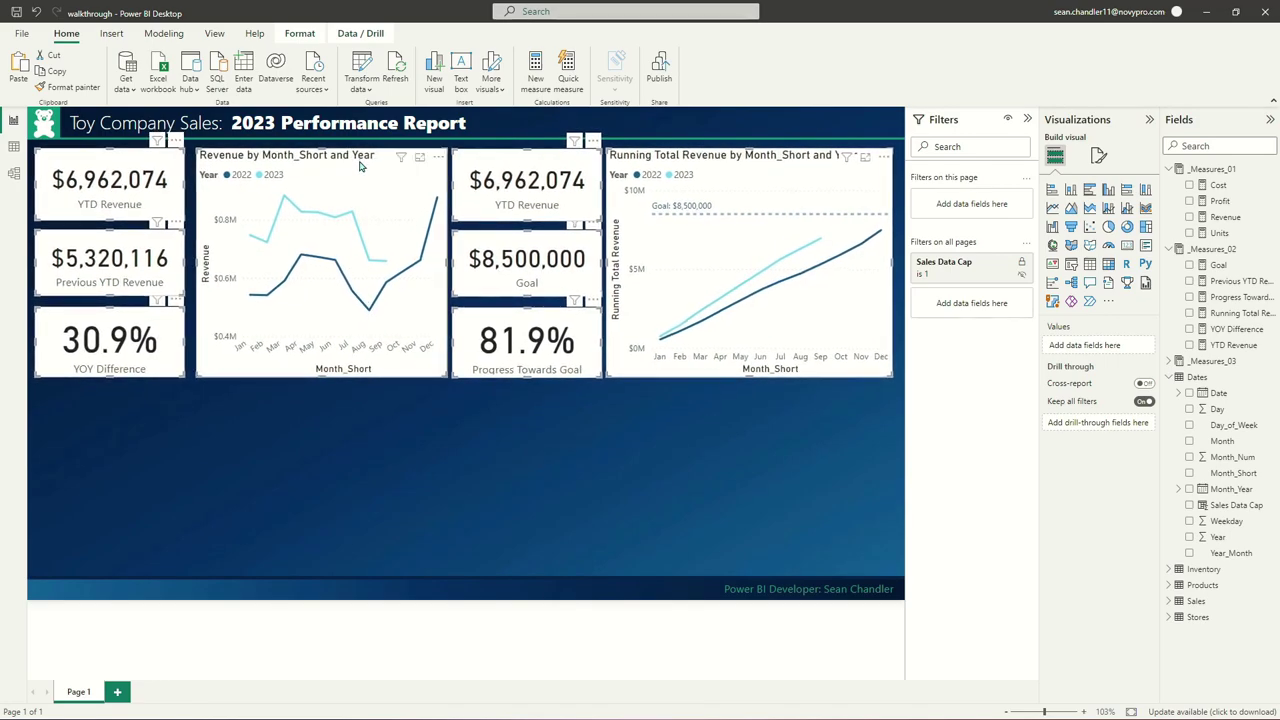
{"action": "left_click", "coordinate": [378, 426]}
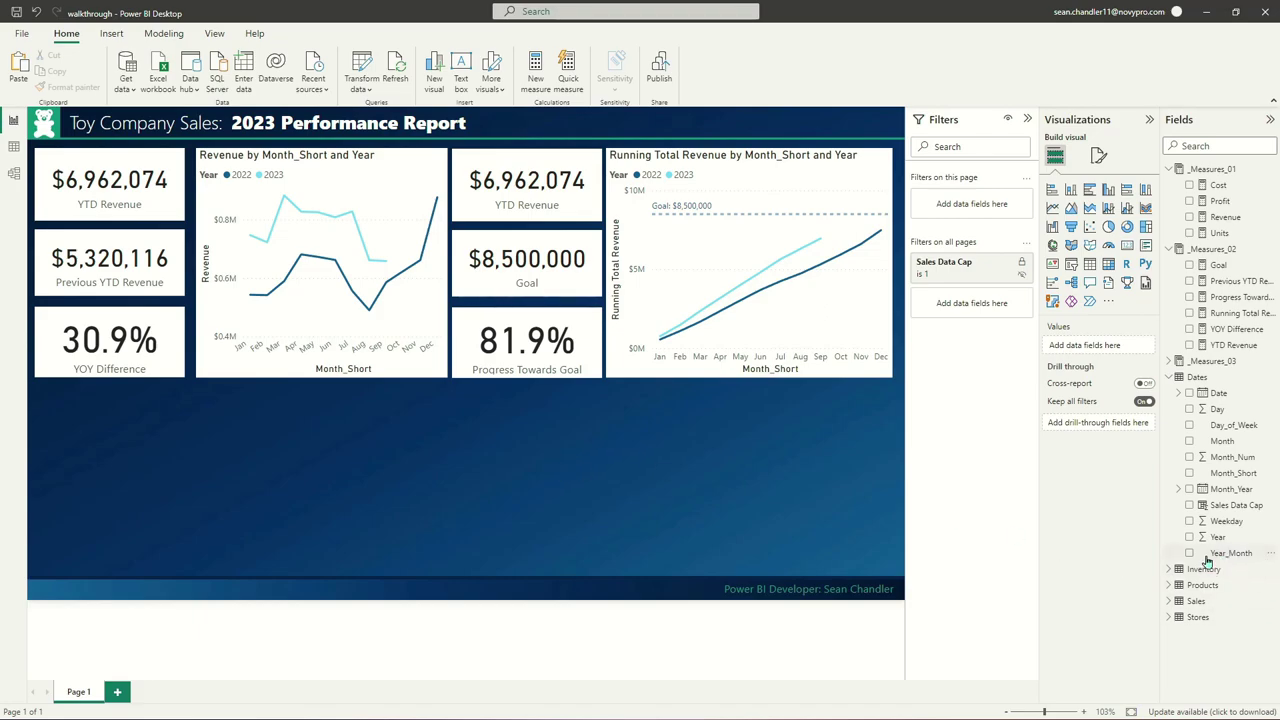
{"action": "left_click", "coordinate": [1168, 586]}
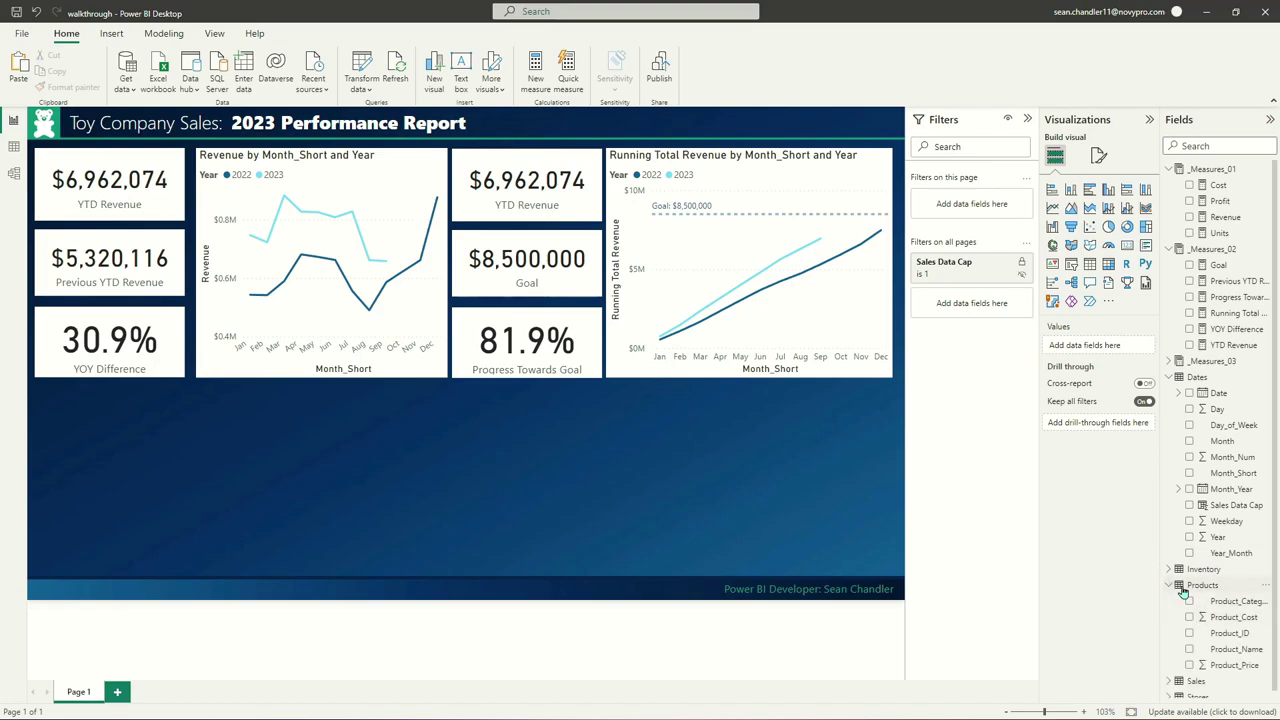
{"action": "left_click", "coordinate": [1202, 588]}
{"action": "left_click", "coordinate": [1169, 586]}
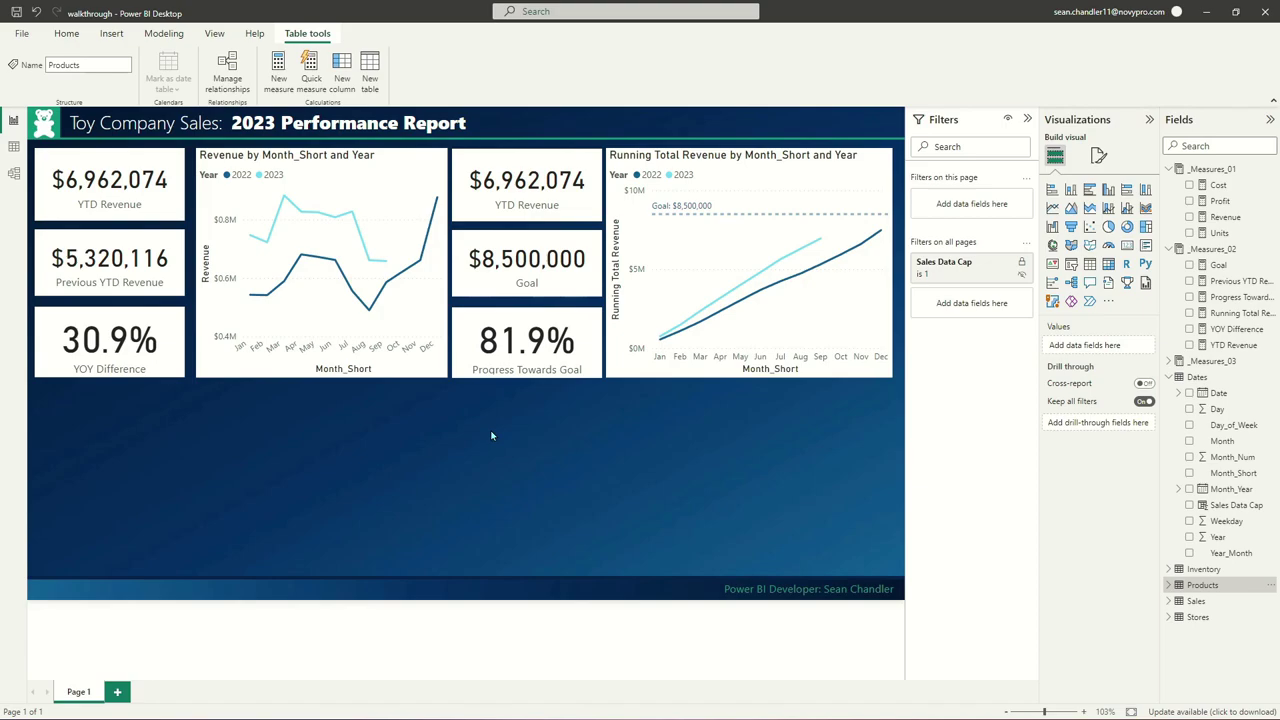
Insert a clustered bar chart below the YOY Difference card, enlarge it, and move it up beneath the existing visuals
{"action": "left_click", "coordinate": [470, 513]}
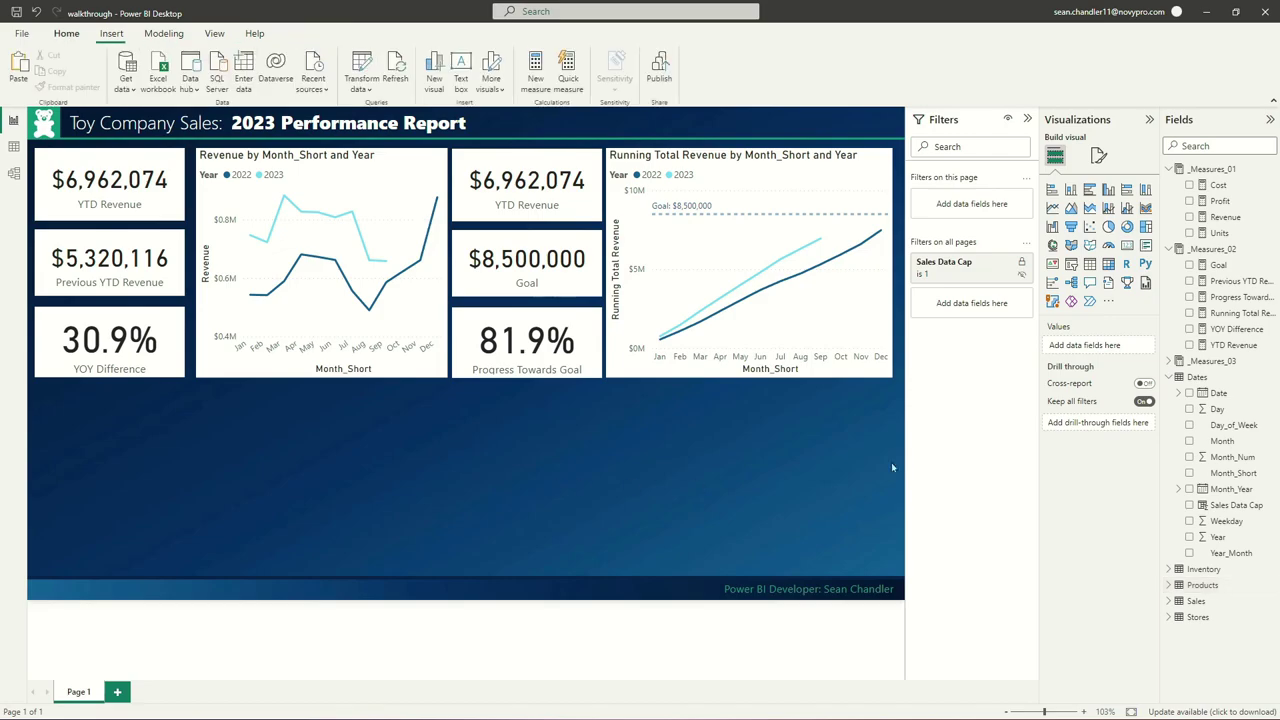
{"action": "left_click", "coordinate": [1089, 189]}
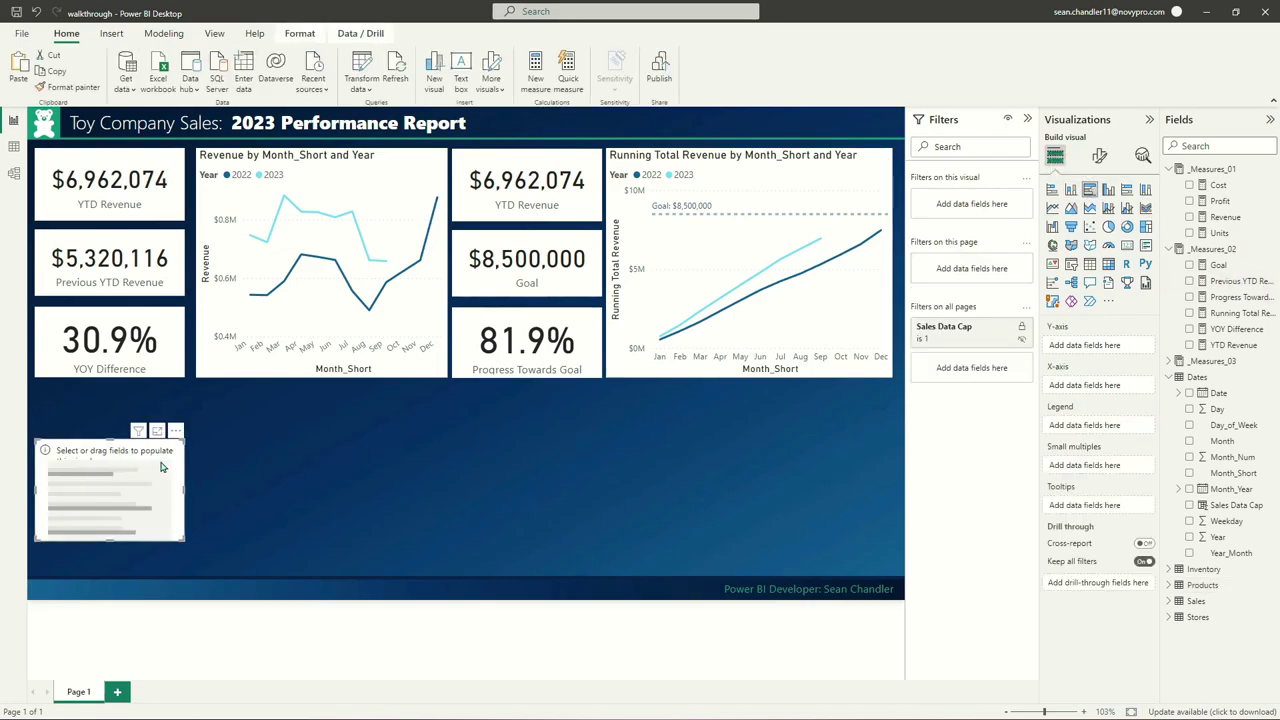
{"action": "left_click_drag", "start_coordinate": [184, 539], "coordinate": [408, 561]}
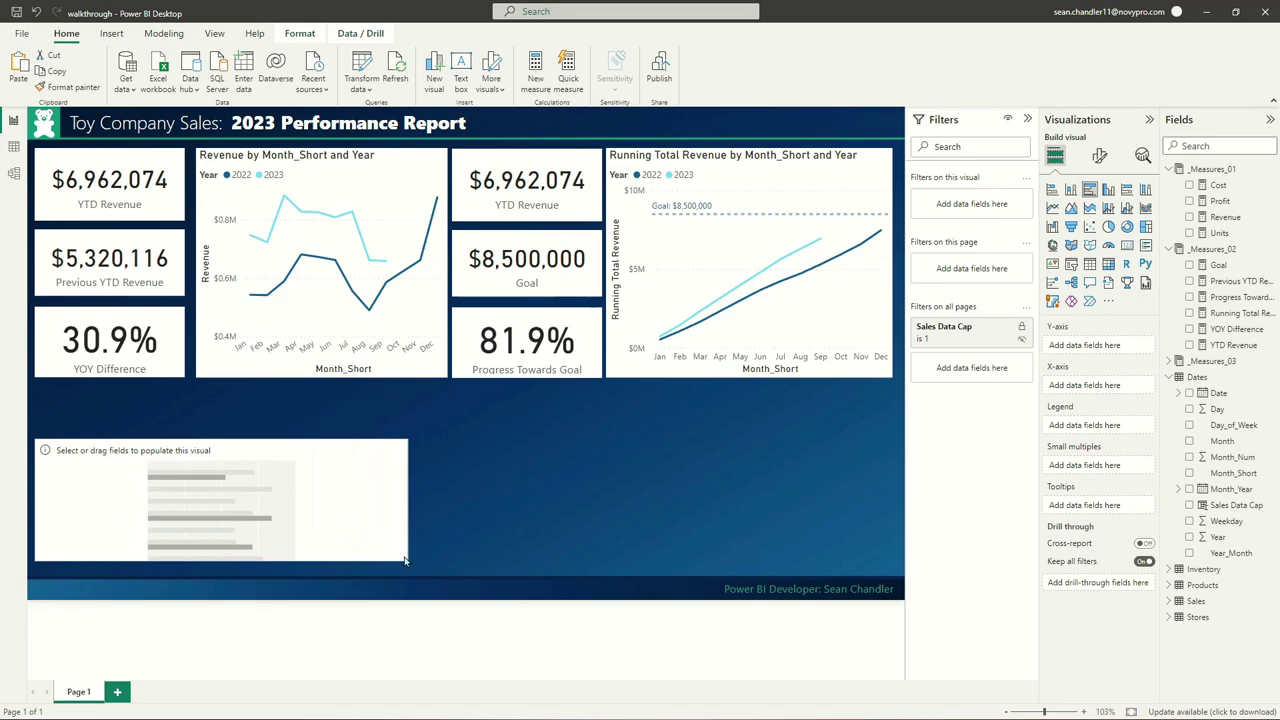
{"action": "key", "text": "Escape"}
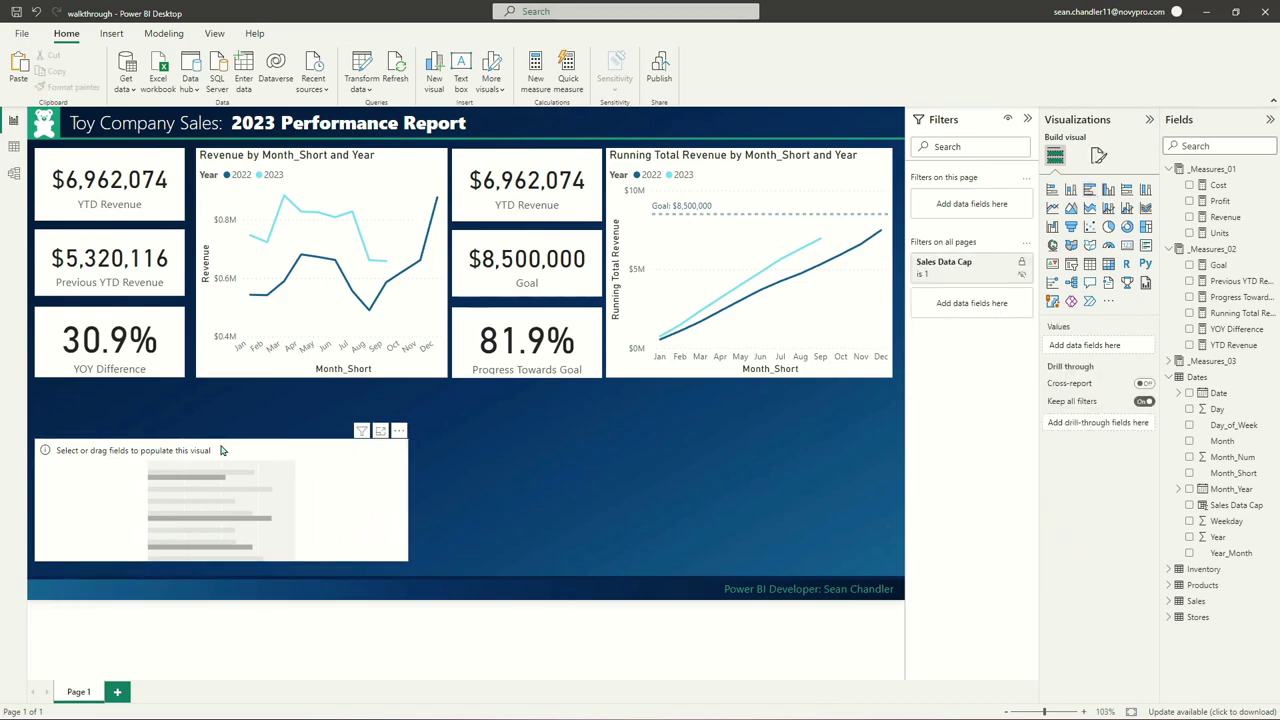
{"action": "left_click", "coordinate": [224, 444]}
{"action": "left_click_drag", "start_coordinate": [224, 441], "coordinate": [281, 402]}
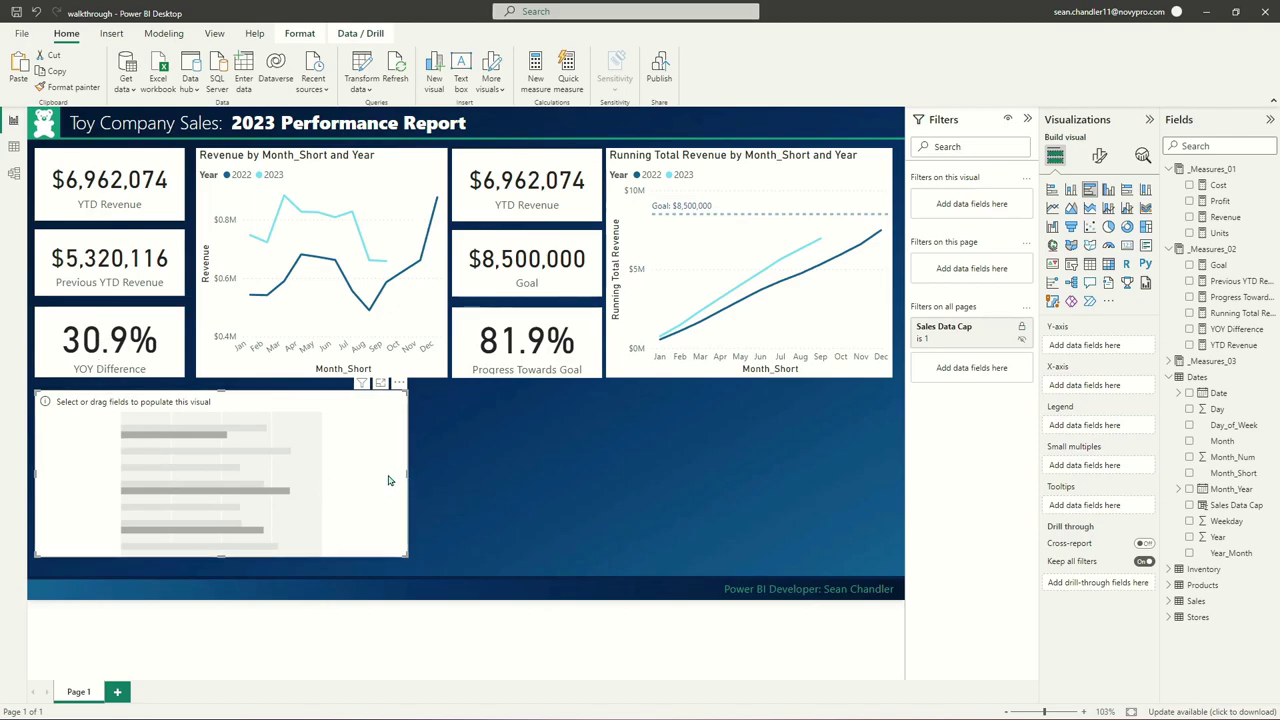
Plot YOY Difference on the X-axis by Product_Category on the Y-axis in the bar chart, and enlarge the chart slightly
{"action": "left_click", "coordinate": [1172, 588]}
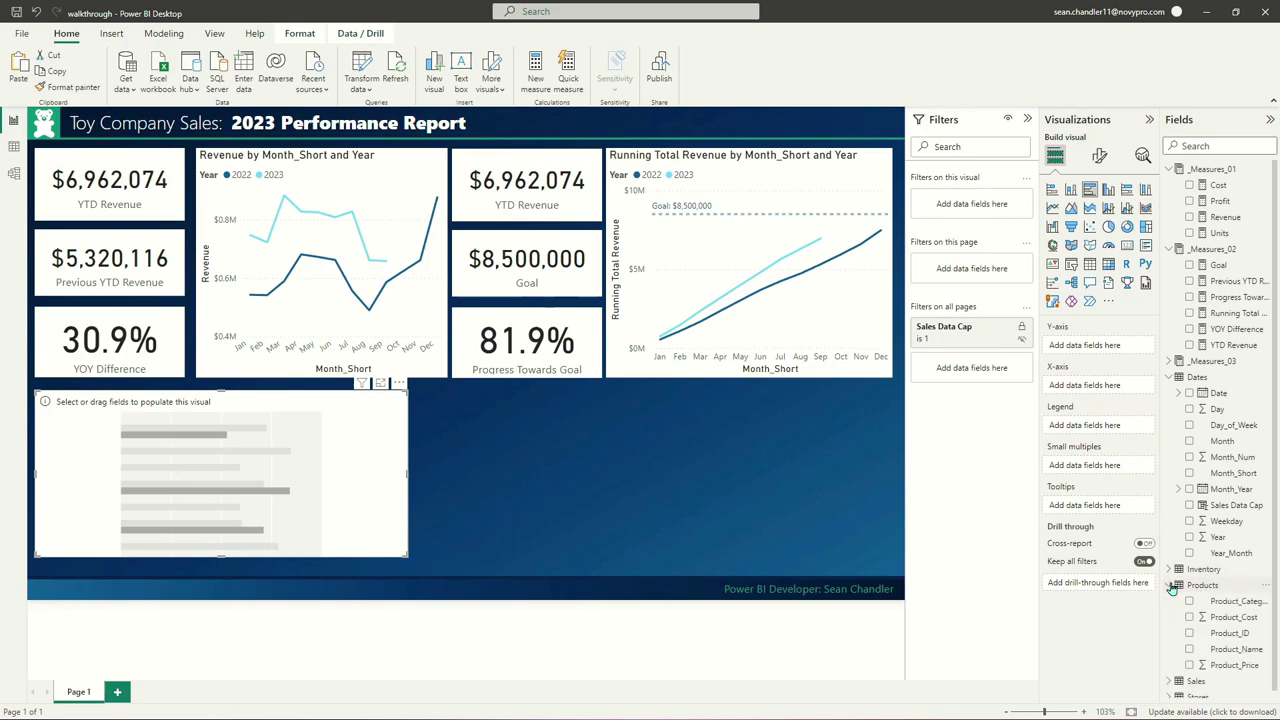
{"action": "left_click_drag", "start_coordinate": [1230, 601], "coordinate": [1115, 352]}
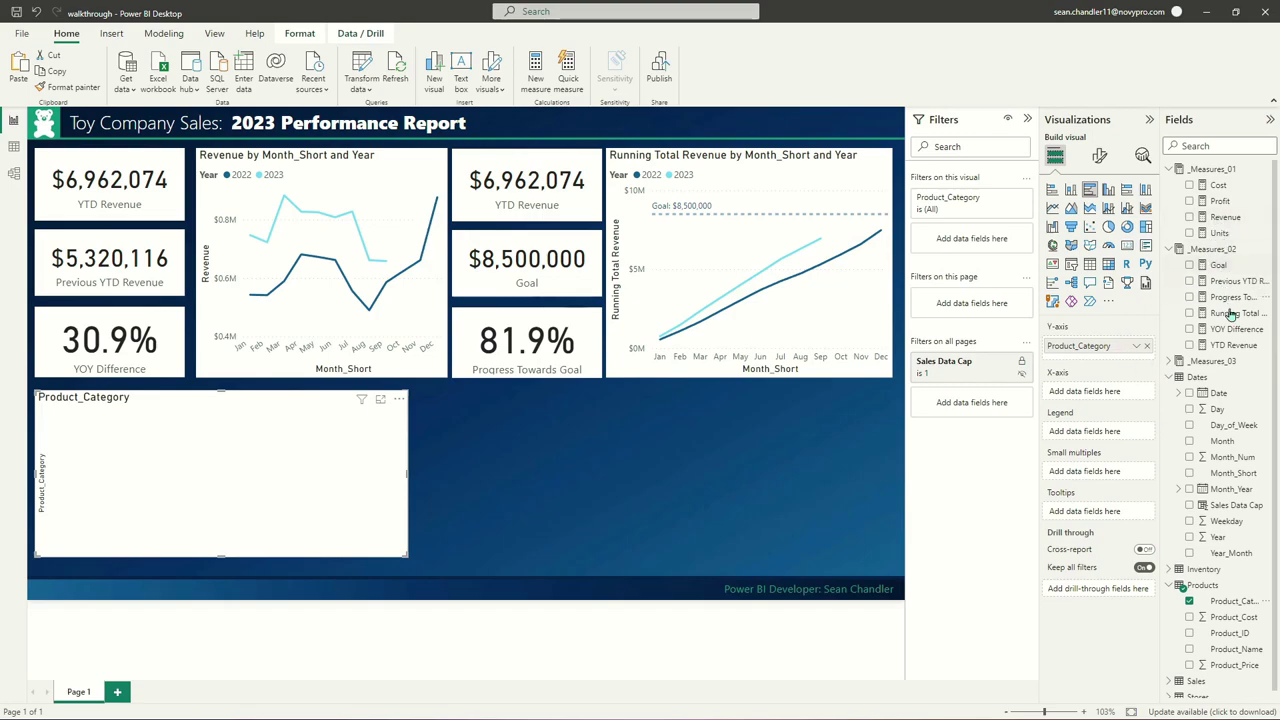
{"action": "left_click_drag", "start_coordinate": [1226, 330], "coordinate": [1100, 392]}
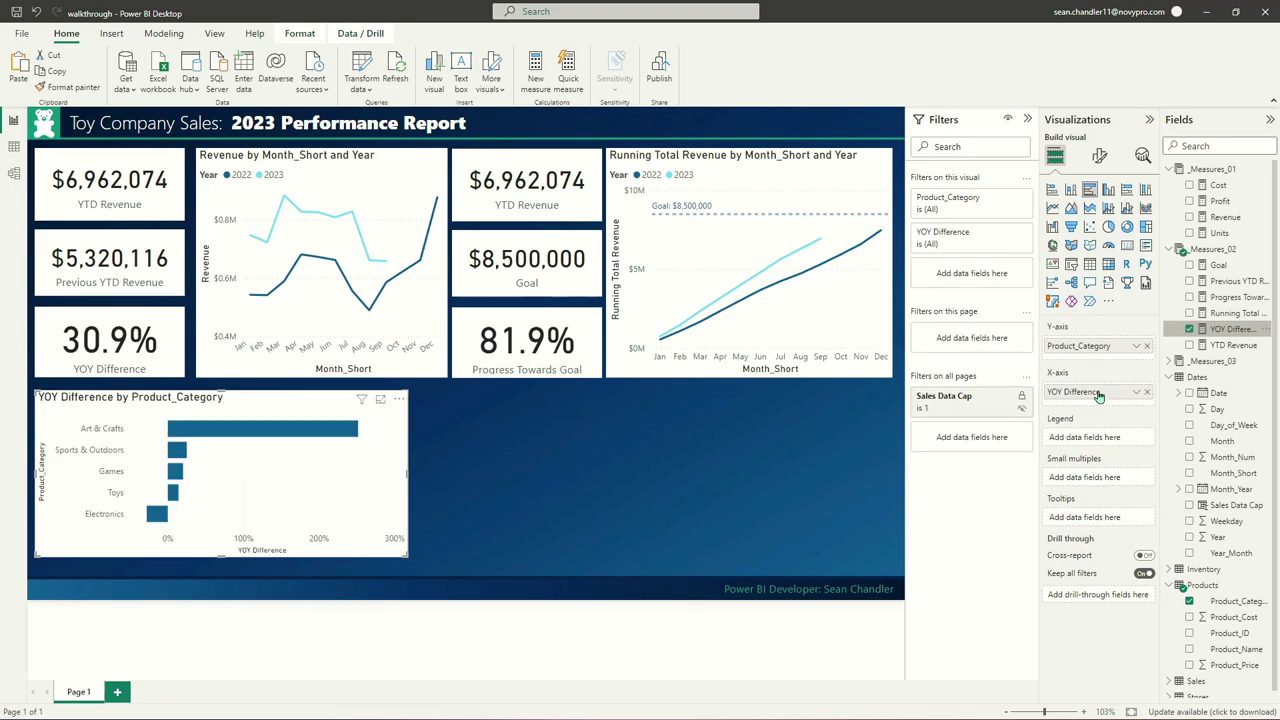
{"action": "mouse_move", "coordinate": [400, 550]}
{"action": "left_mouse_down"}
{"action": "mouse_move", "coordinate": [422, 570]}
{"action": "mouse_move", "coordinate": [410, 562]}
{"action": "left_mouse_up"}
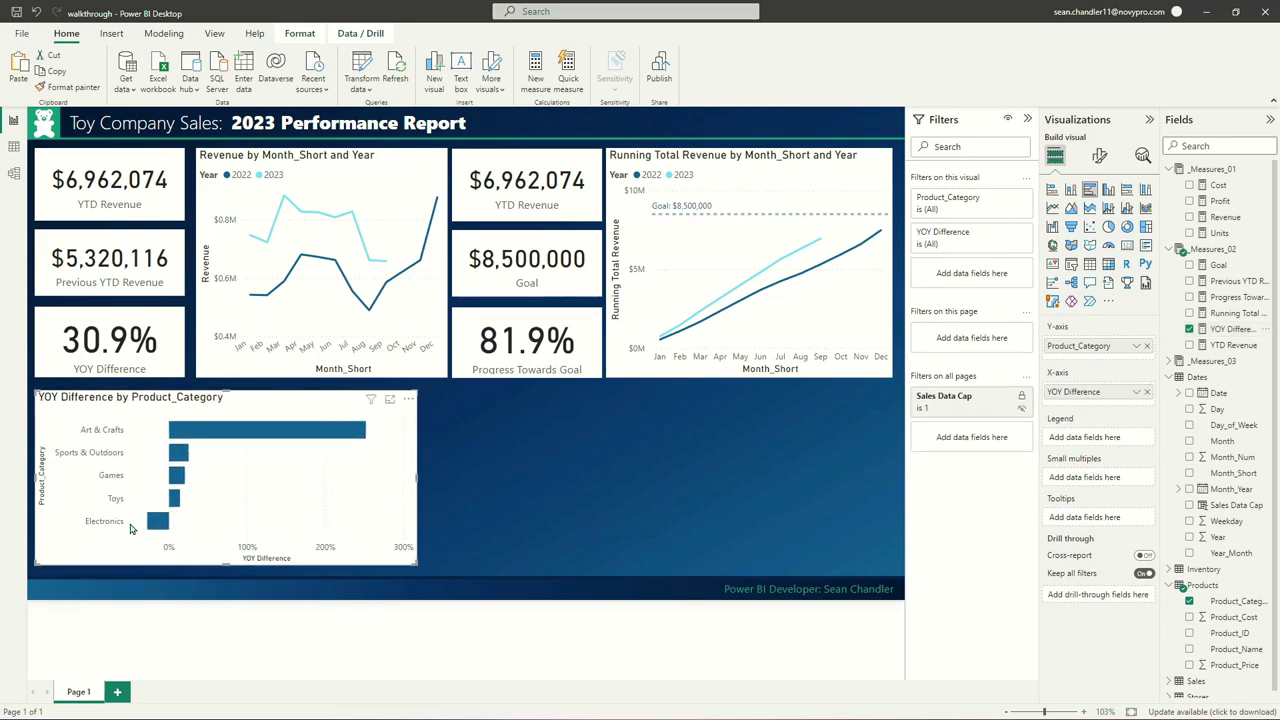
{"action": "mouse_move", "coordinate": [156, 530]}
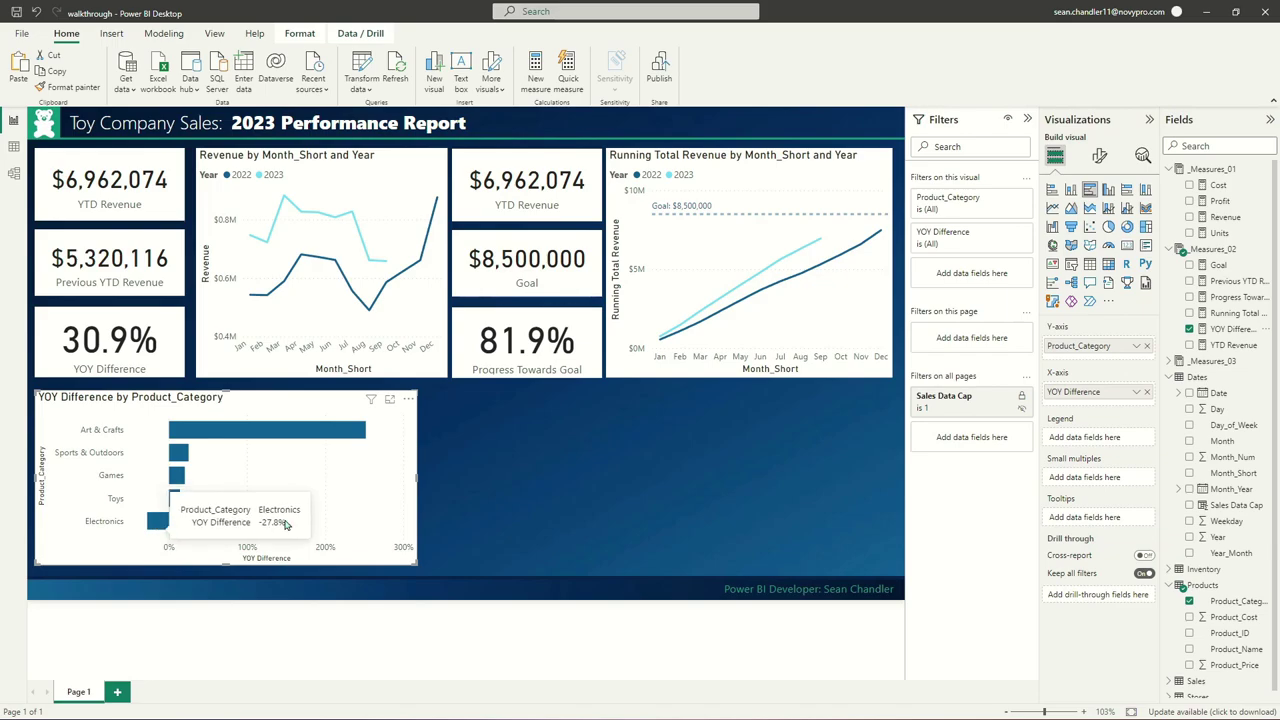
{"action": "mouse_move", "coordinate": [305, 429]}
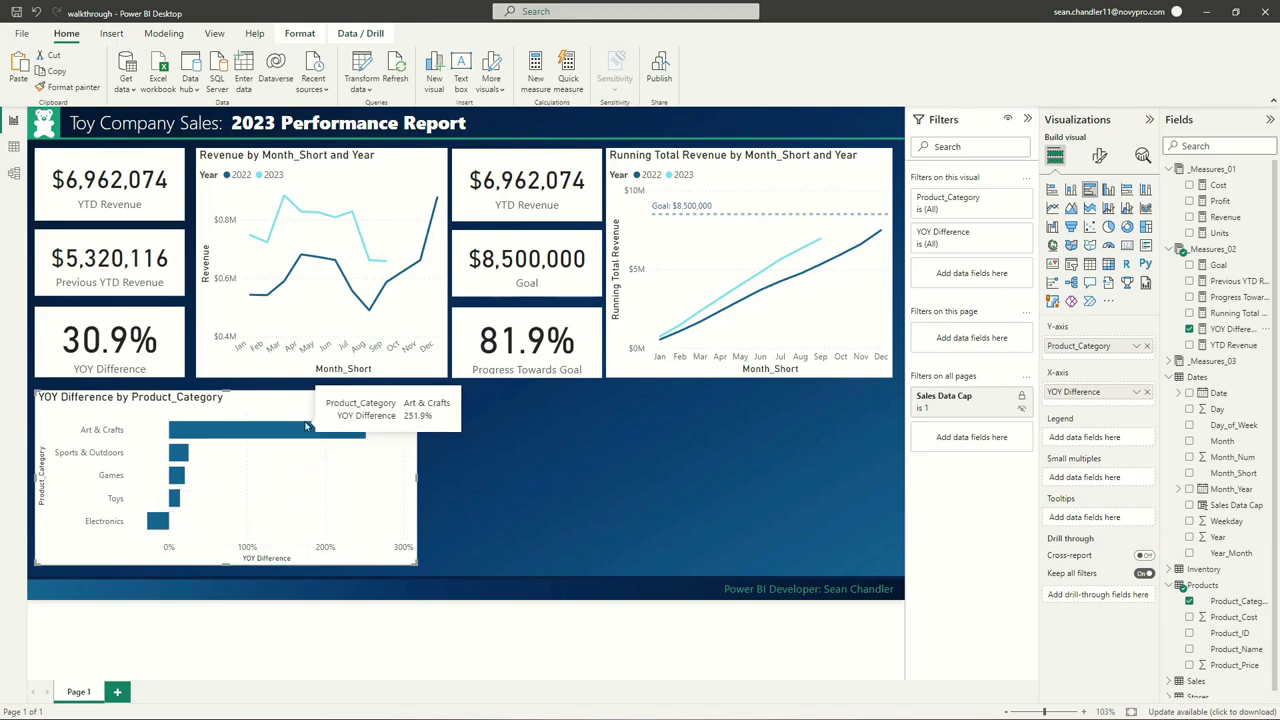
Narrow the YOY Difference by Product_Category chart and move it to the middle of the report's lower row
{"action": "left_click_drag", "start_coordinate": [417, 478], "coordinate": [365, 478]}
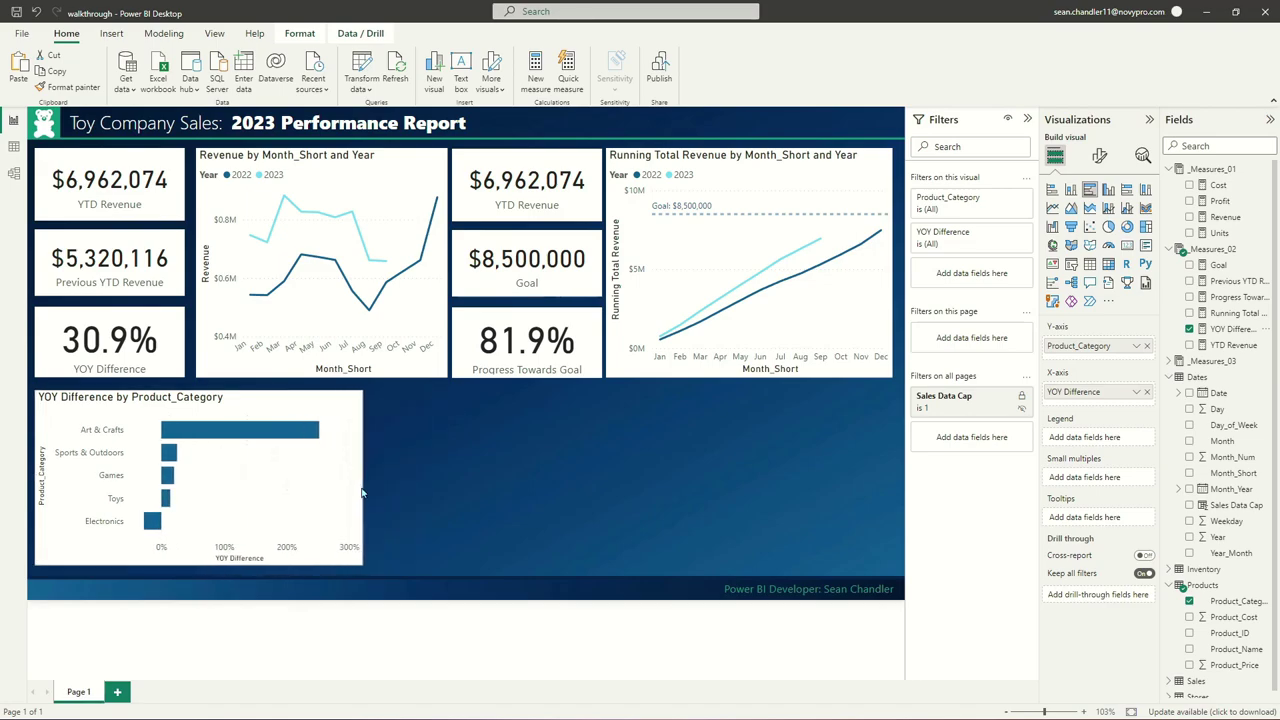
{"action": "left_click_drag", "start_coordinate": [201, 405], "coordinate": [478, 407]}
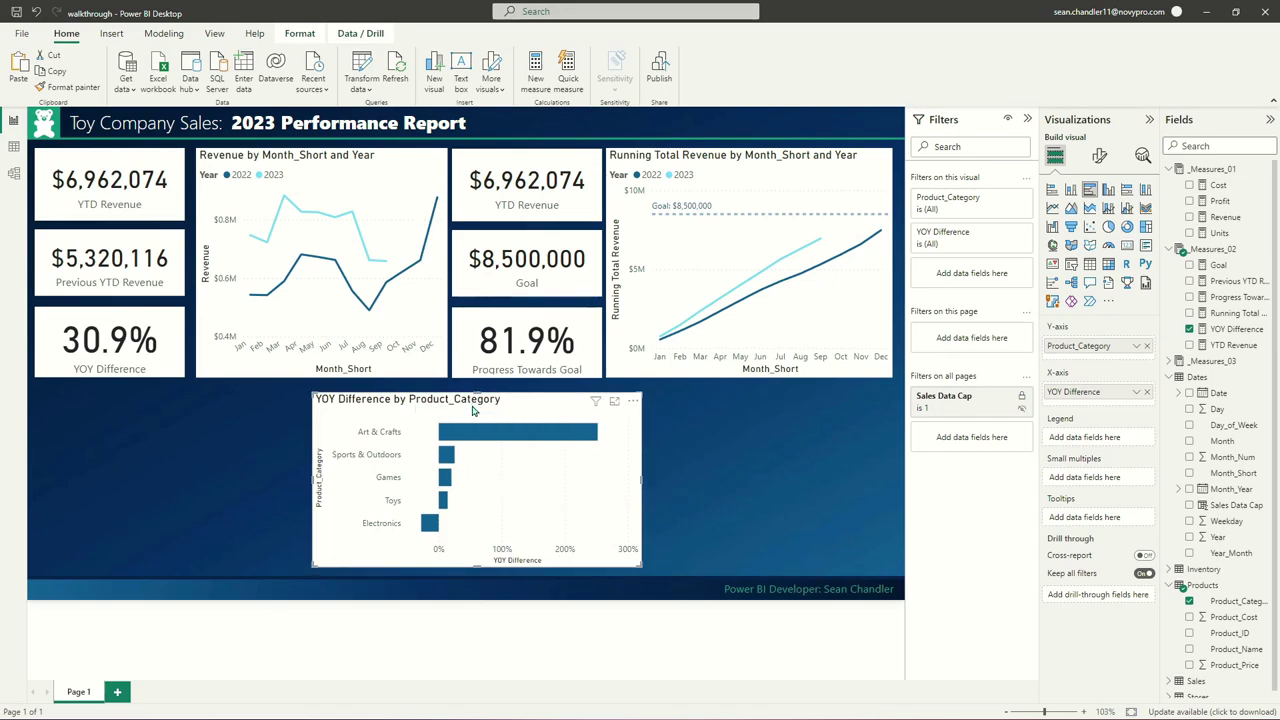
{"action": "mouse_move", "coordinate": [487, 436]}
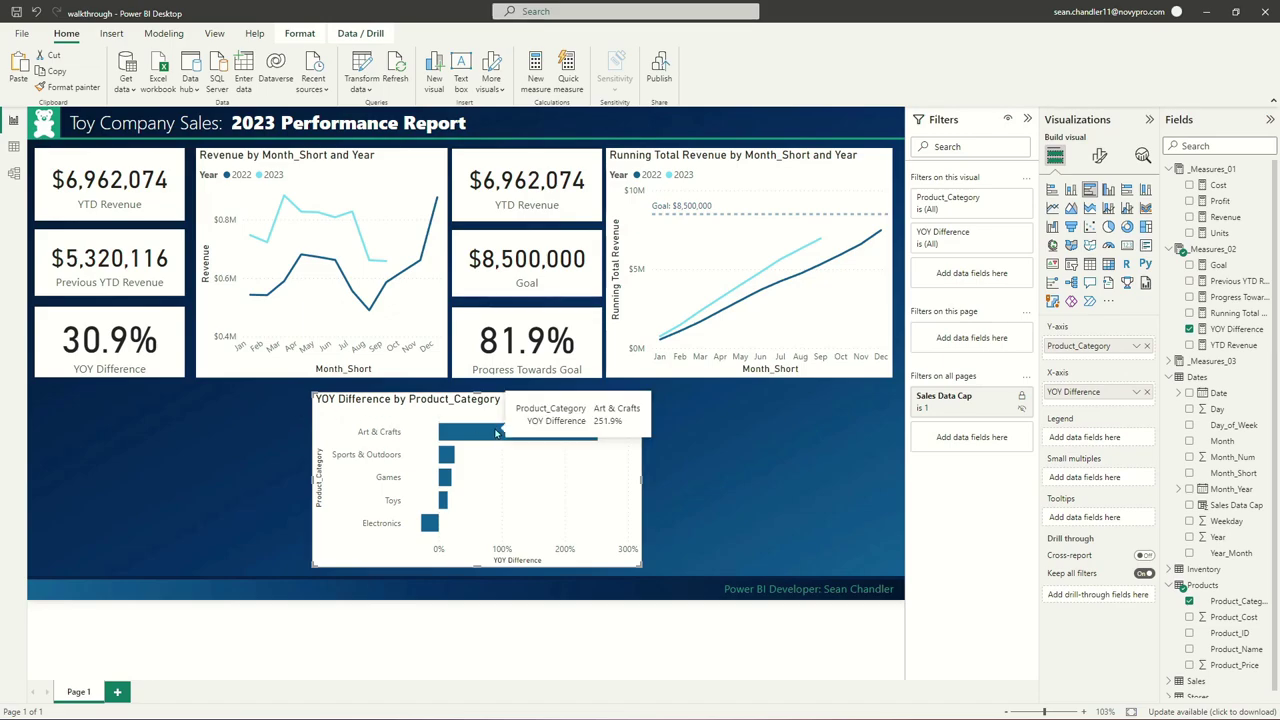
{"action": "mouse_move", "coordinate": [731, 283]}
{"action": "left_click_drag", "start_coordinate": [412, 401], "coordinate": [422, 404]}
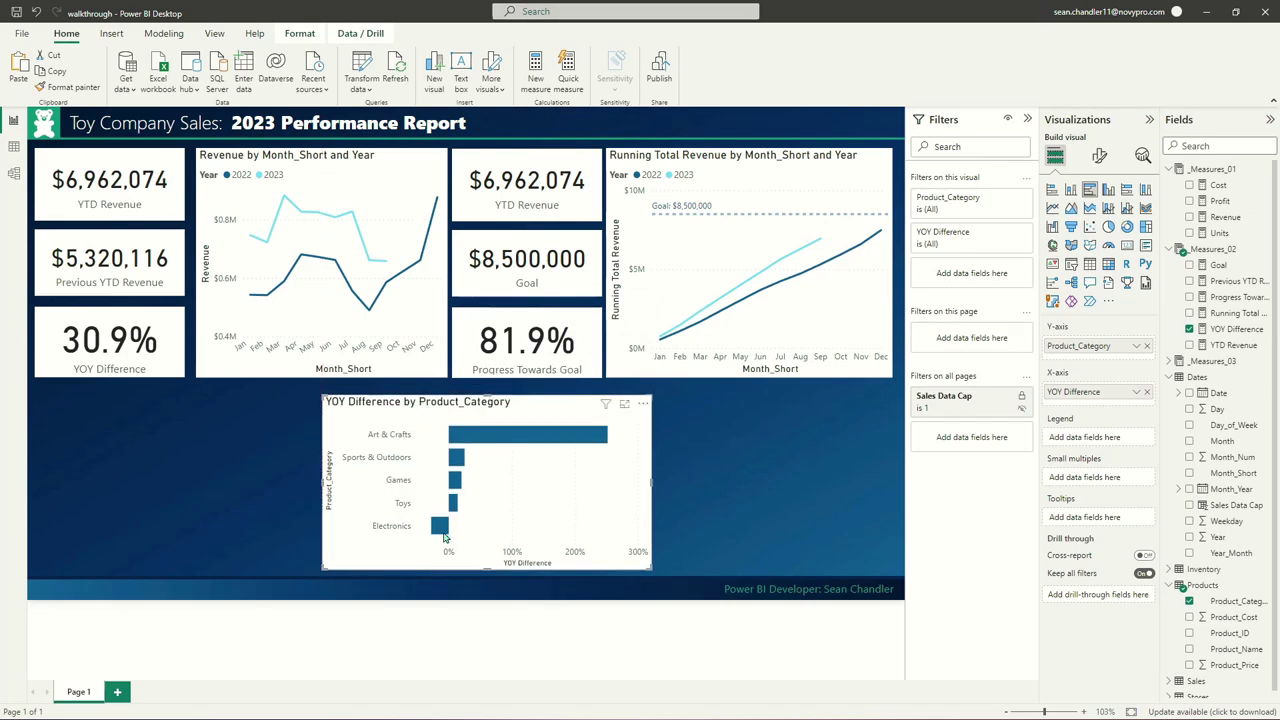
{"action": "mouse_move", "coordinate": [443, 530]}
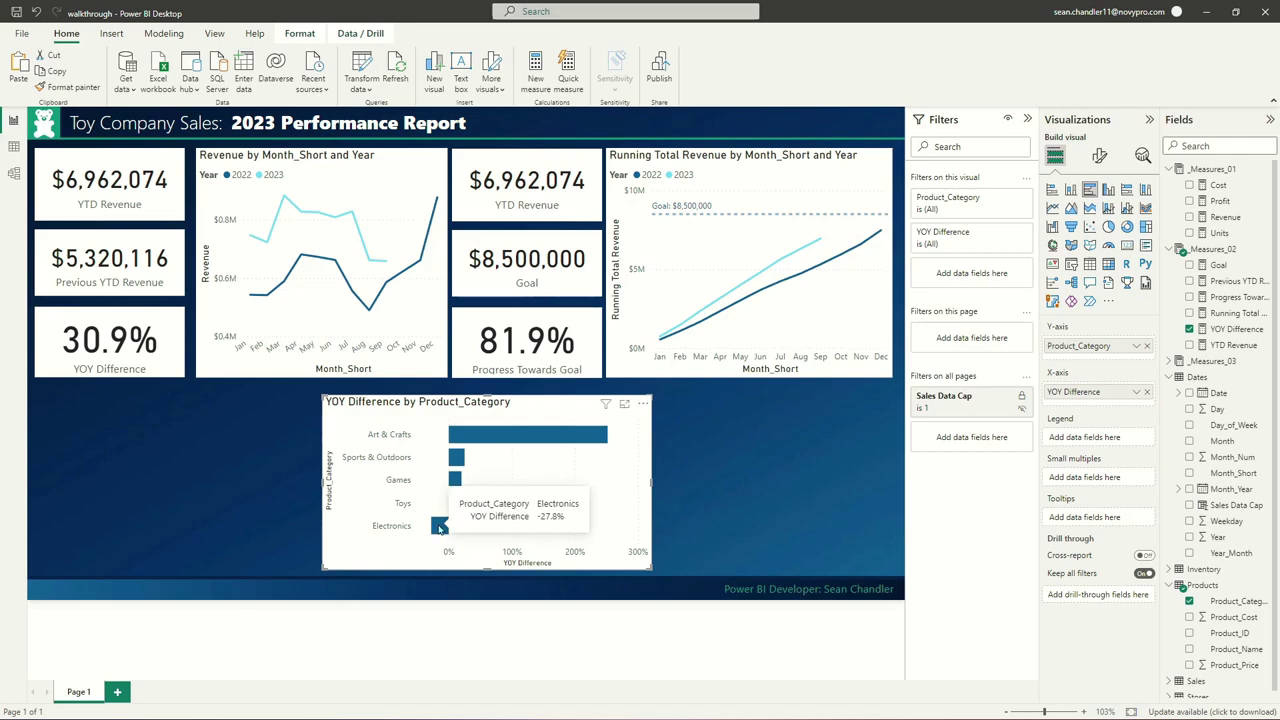
{"action": "key", "text": "ctrl+z"}
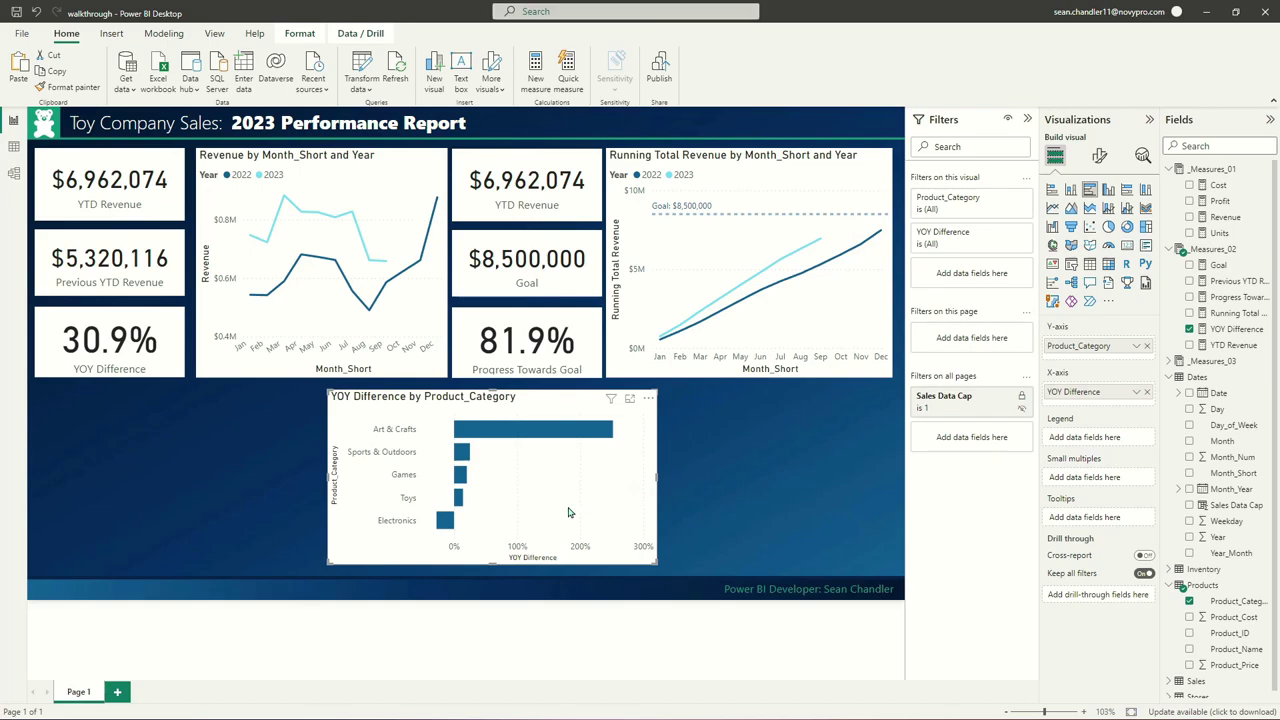
Duplicate the YOY Difference by Product_Category chart and place the copy beneath the YOY Difference card
{"action": "key", "text": "ctrl+c"}
{"action": "key", "text": "ctrl+v"}
{"action": "left_click_drag", "start_coordinate": [379, 404], "coordinate": [86, 398]}
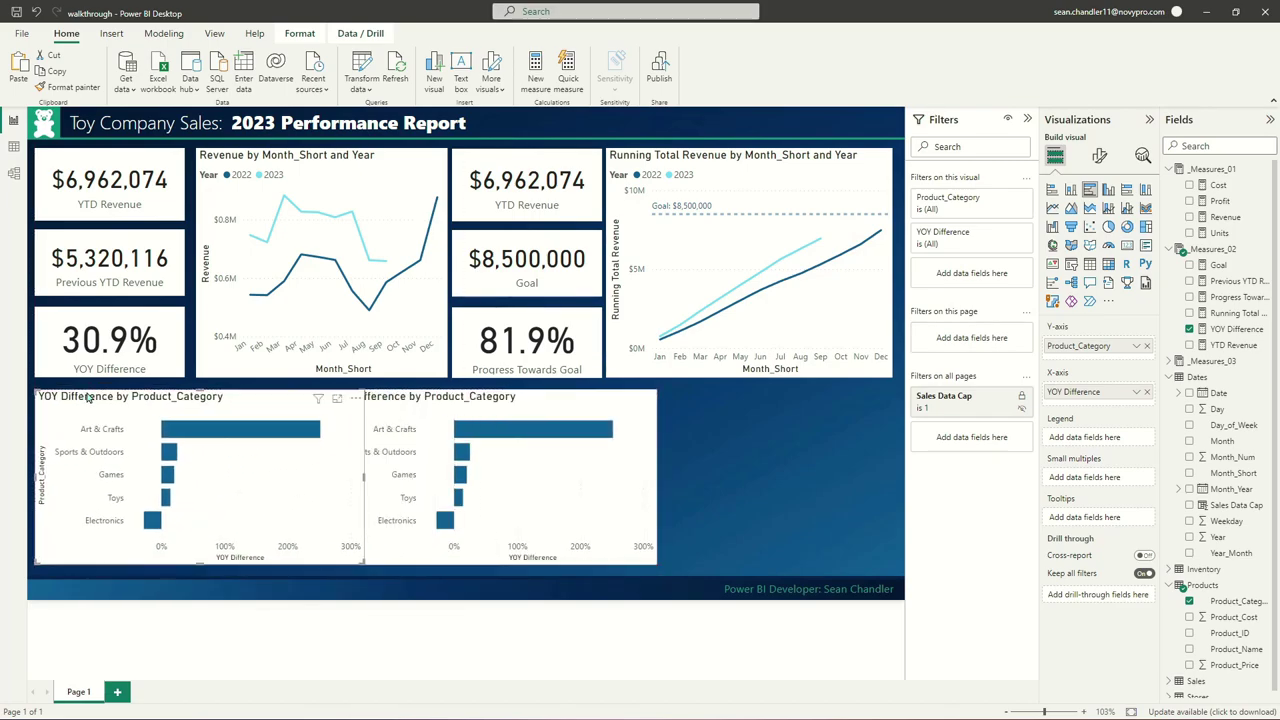
Replace YOY Difference with YTD Revenue on the copied chart's X-axis and narrow the chart so it clears its neighbour
{"action": "mouse_move", "coordinate": [1075, 346]}
{"action": "left_mouse_down"}
{"action": "mouse_move", "coordinate": [960, 343]}
{"action": "mouse_move", "coordinate": [1078, 350]}
{"action": "left_mouse_up"}
{"action": "left_click", "coordinate": [1147, 392]}
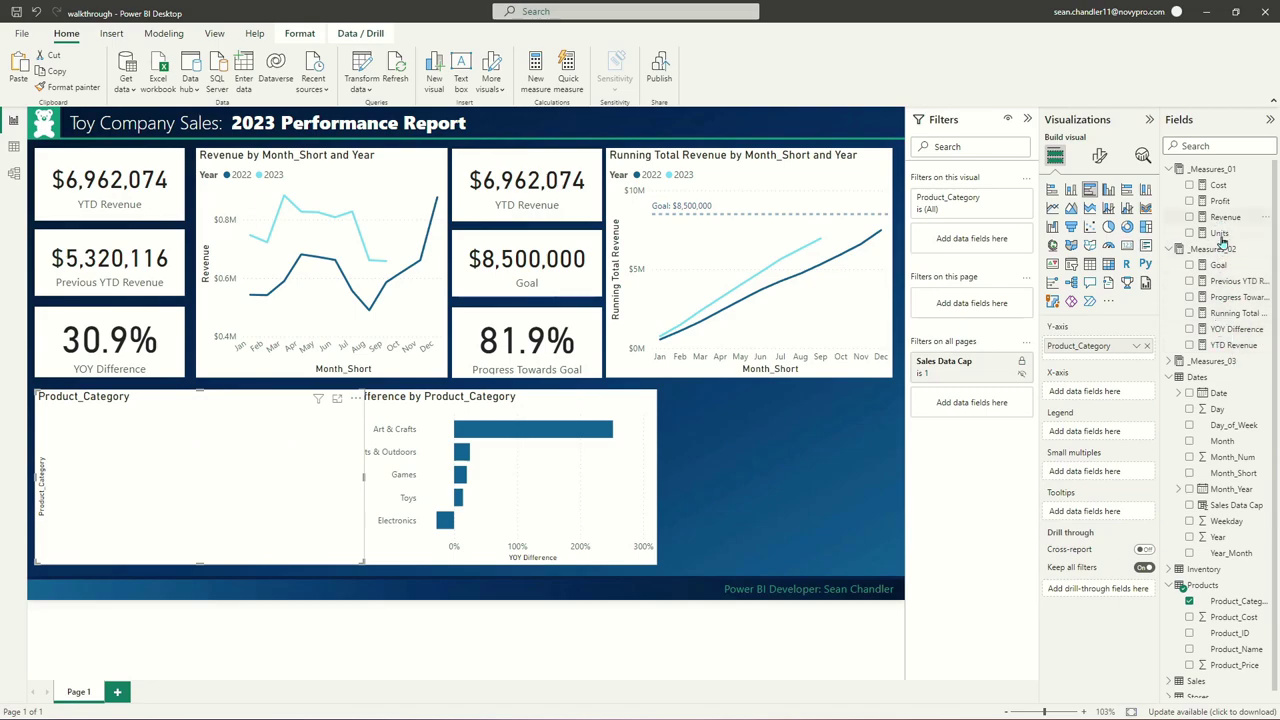
{"action": "left_click_drag", "start_coordinate": [1225, 345], "coordinate": [1096, 396]}
{"action": "left_click_drag", "start_coordinate": [363, 475], "coordinate": [312, 490]}
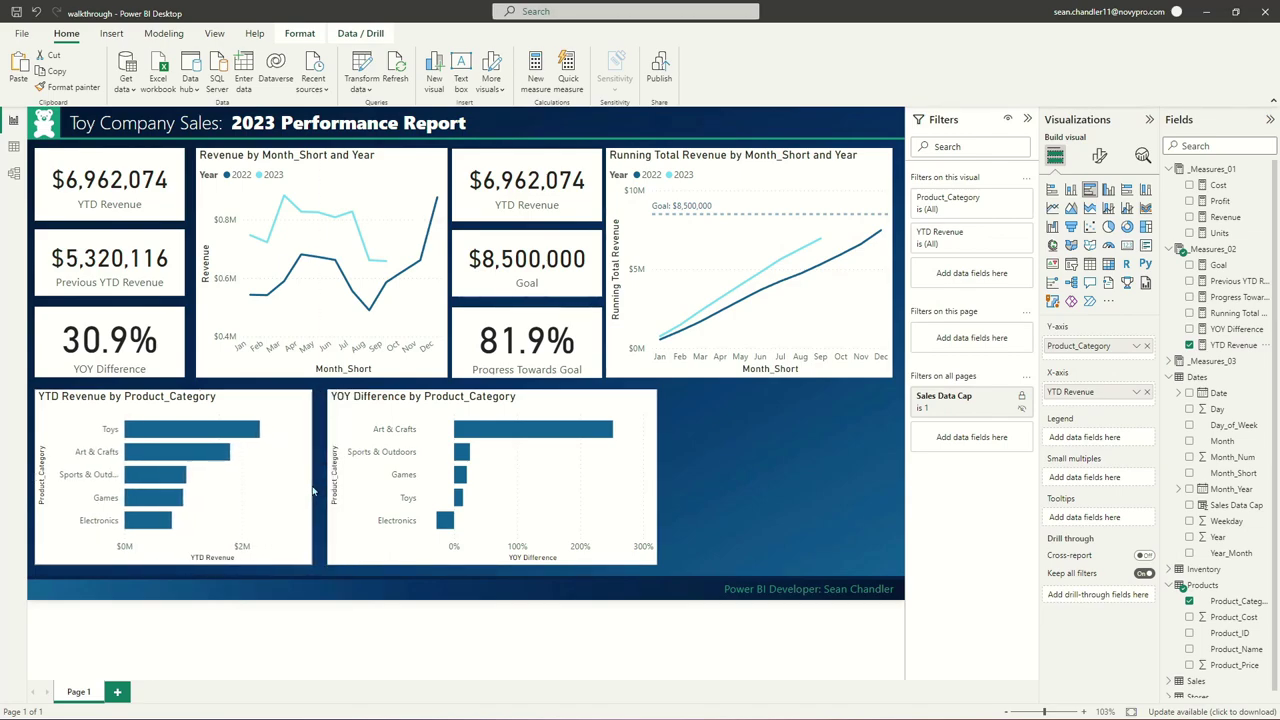
Narrow both Product_Category bar charts and close the gap between them to free space for a third chart
{"action": "mouse_move", "coordinate": [142, 455]}
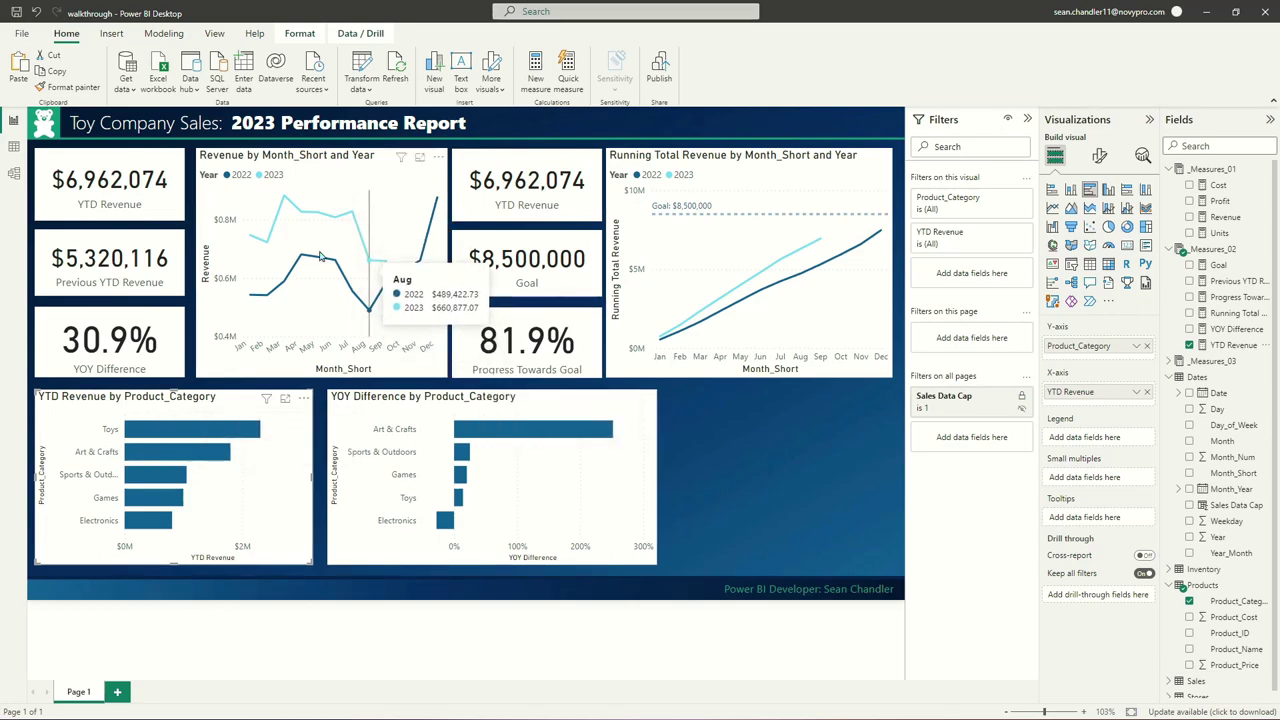
{"action": "mouse_move", "coordinate": [137, 527]}
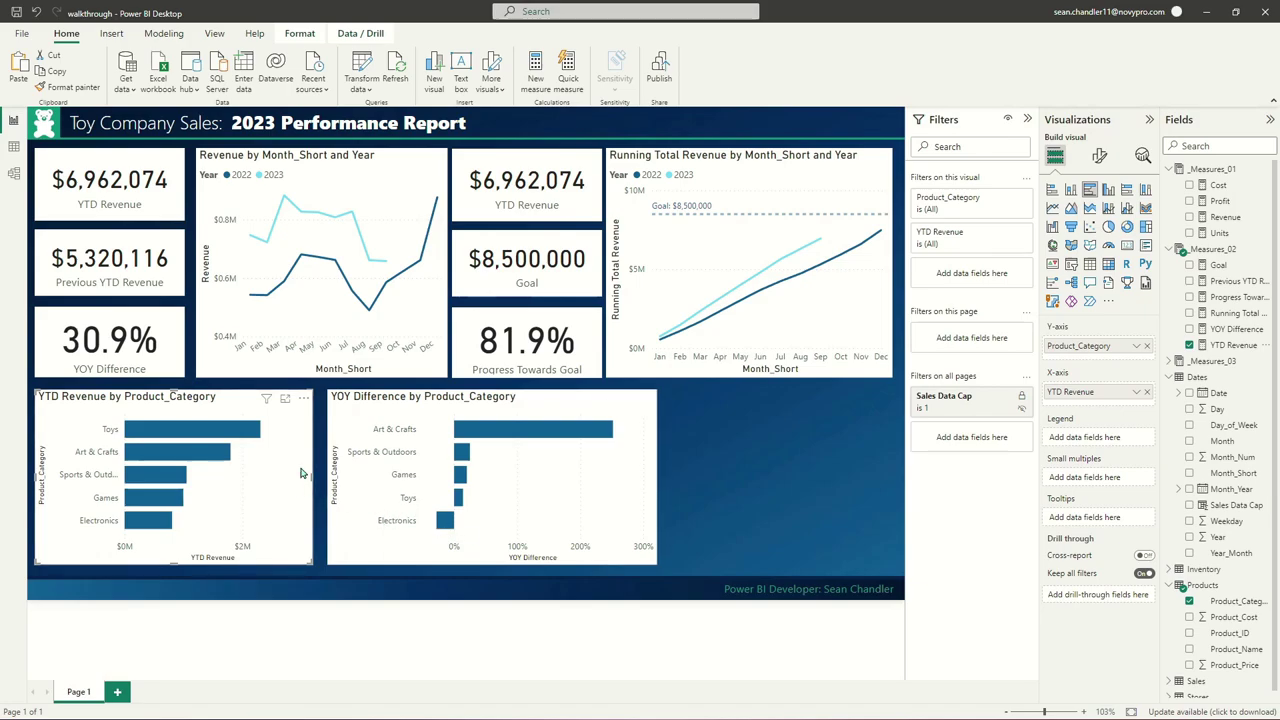
{"action": "left_click_drag", "start_coordinate": [310, 480], "coordinate": [304, 479]}
{"action": "left_click_drag", "start_coordinate": [370, 394], "coordinate": [356, 395]}
{"action": "left_click_drag", "start_coordinate": [643, 479], "coordinate": [610, 491]}
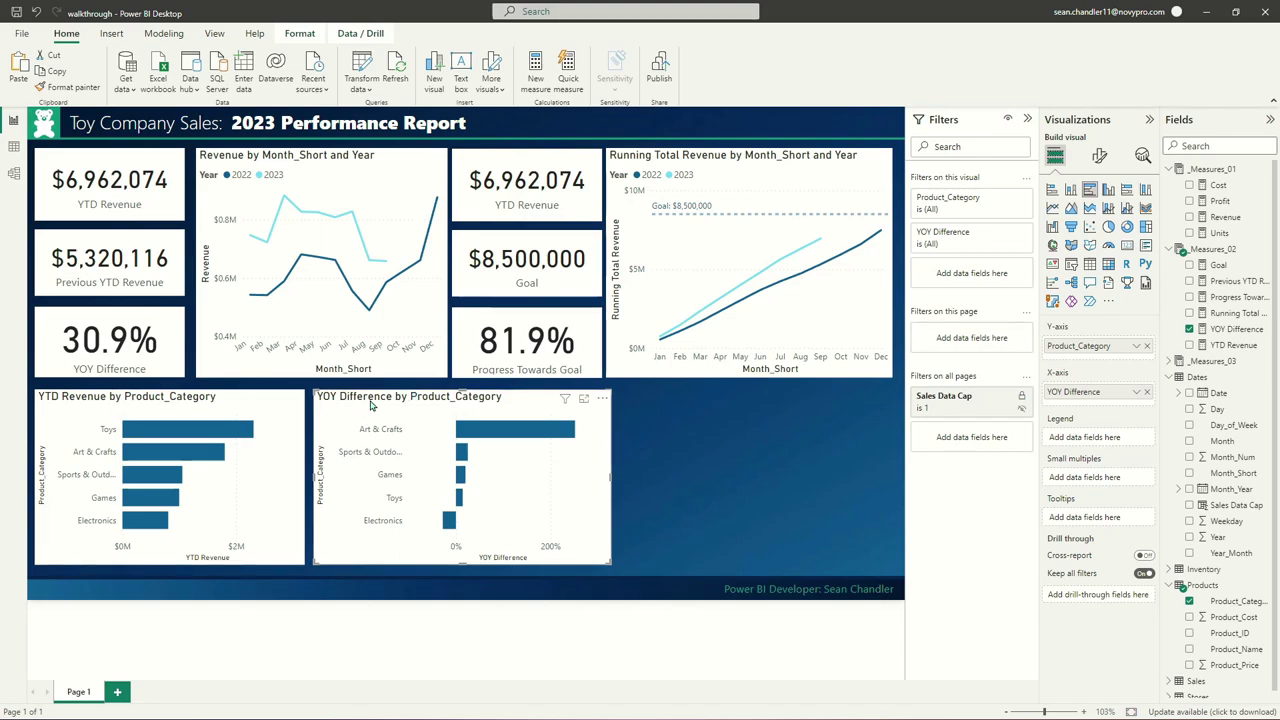
Duplicate the YOY Difference by Product_Category chart, place the copy below the running total chart, and narrow it to fit
{"action": "key", "text": "ctrl+c"}
{"action": "key", "text": "ctrl+v"}
{"action": "left_click_drag", "start_coordinate": [620, 415], "coordinate": [667, 417]}
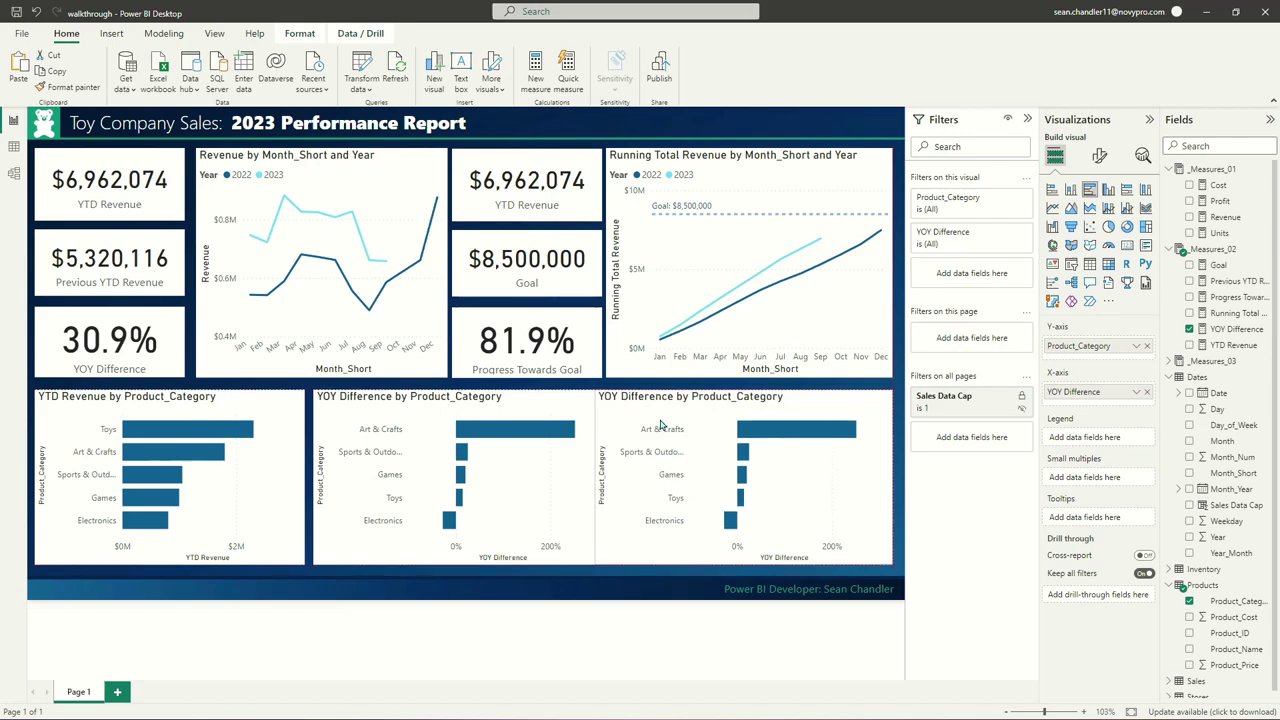
{"action": "left_click_drag", "start_coordinate": [596, 474], "coordinate": [619, 480]}
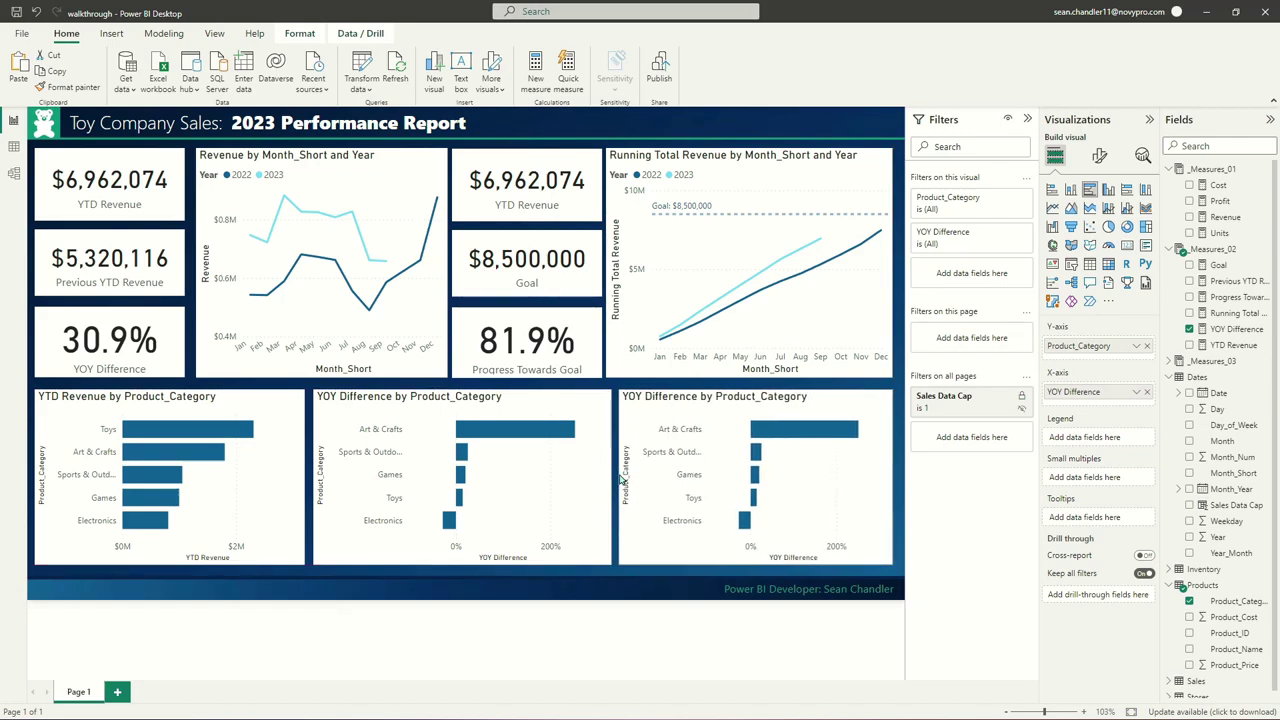
Replace Product_Category with Store_Location from the Stores table on the new chart's Y-axis
{"action": "scroll", "coordinate": [1185, 688], "scroll_direction": "down", "scroll_amount": 1}
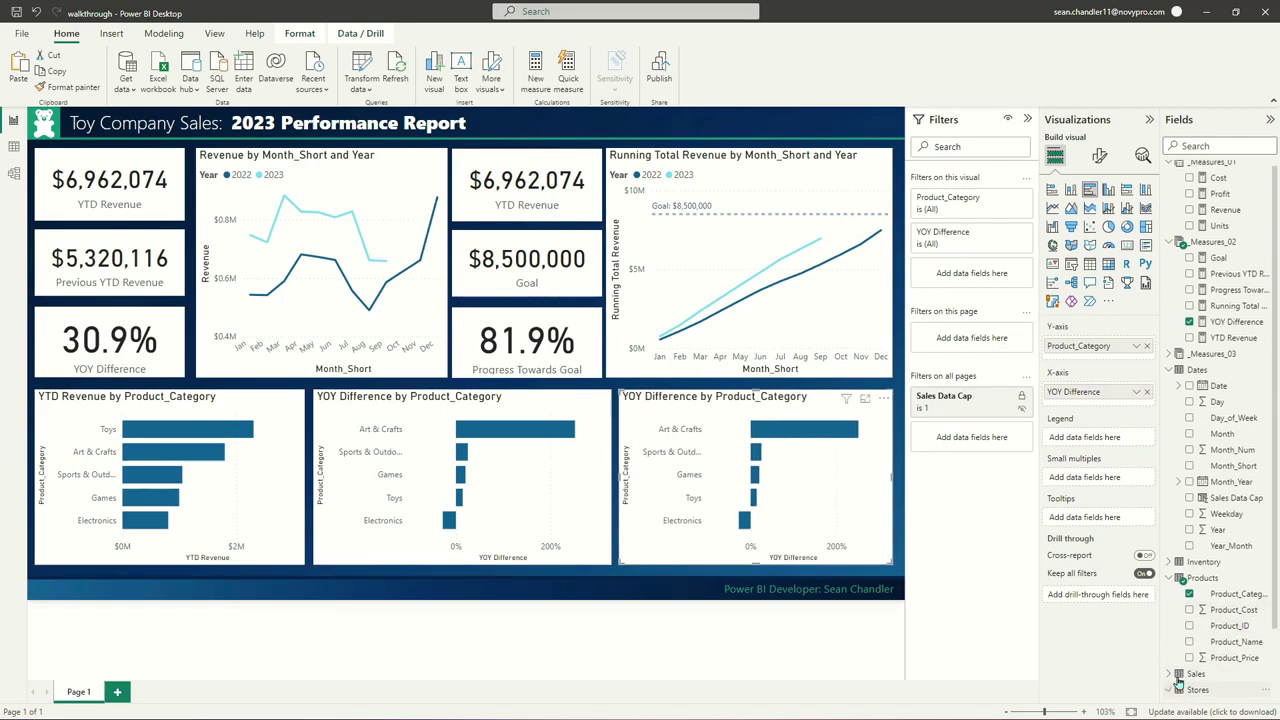
{"action": "left_click", "coordinate": [1180, 690]}
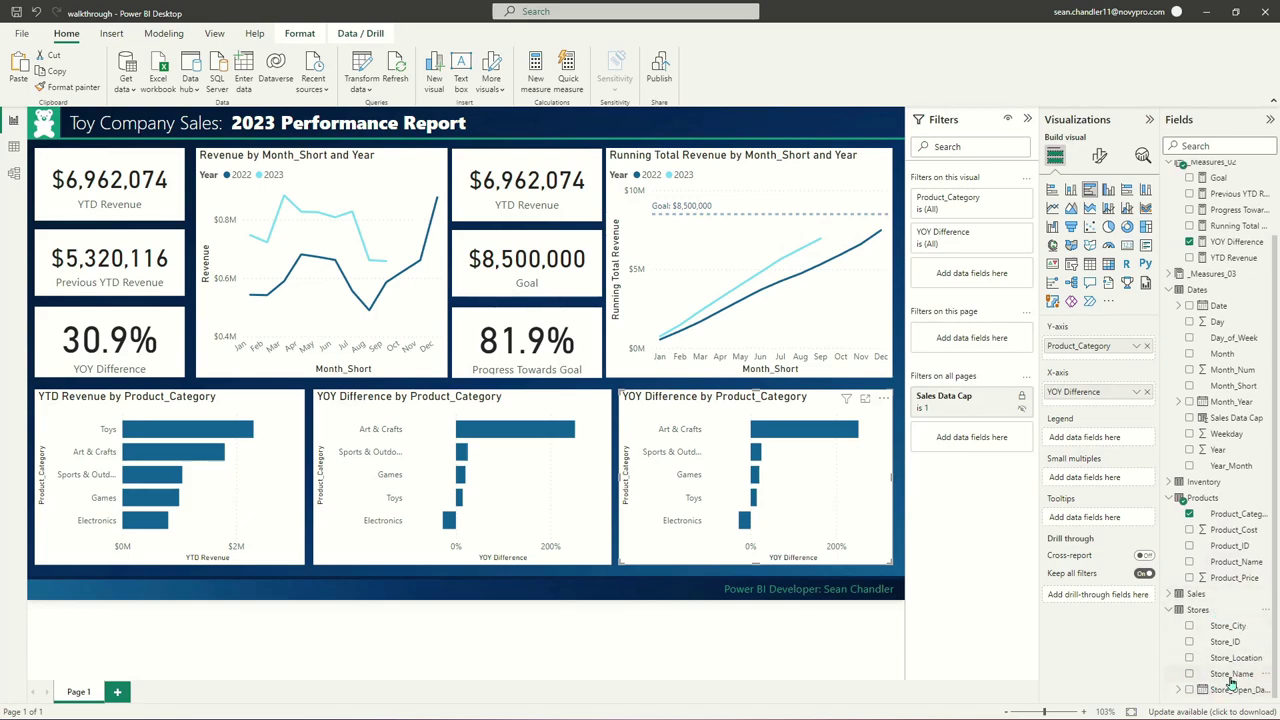
{"action": "left_click_drag", "start_coordinate": [1232, 657], "coordinate": [1122, 352]}
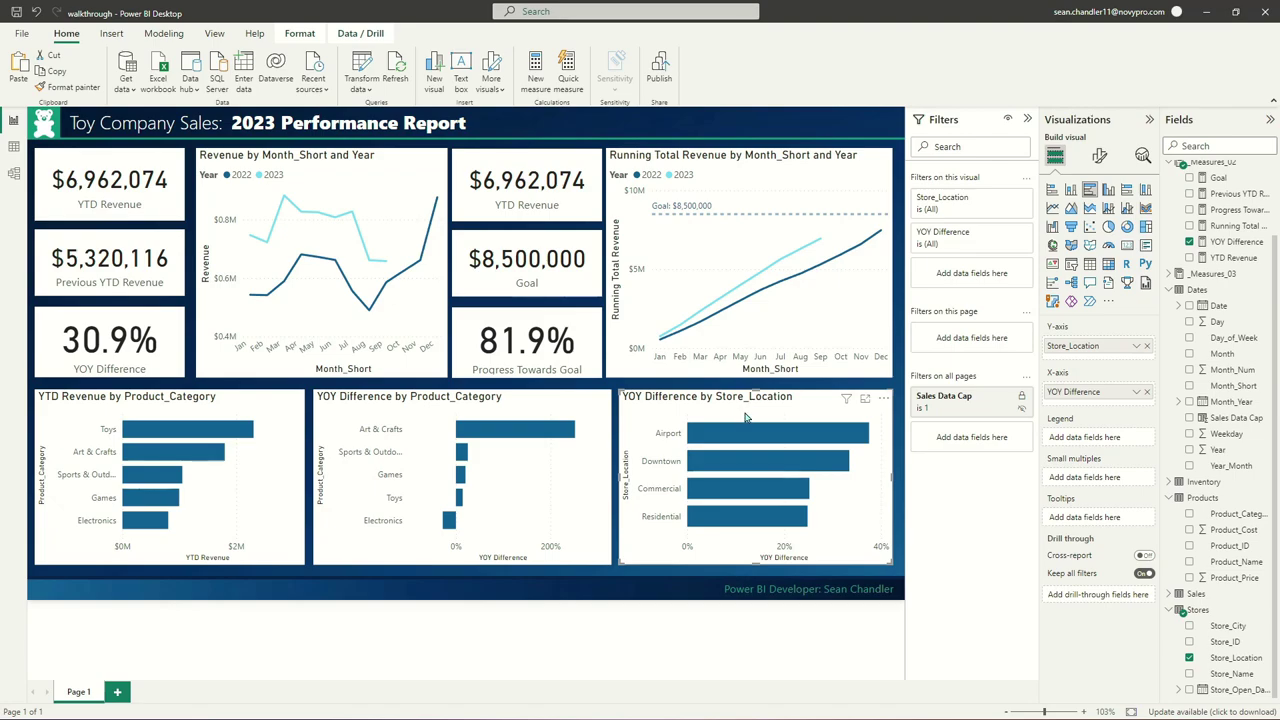
{"action": "mouse_move", "coordinate": [731, 497]}
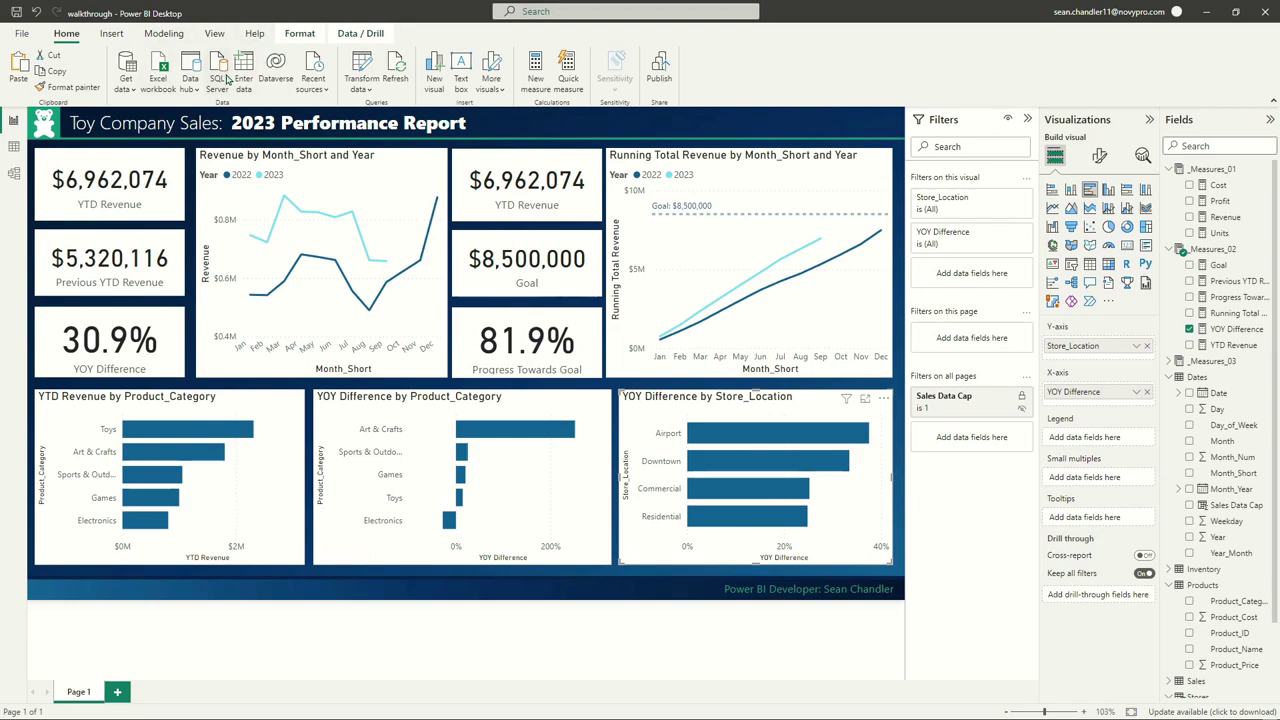
Set the callout value font size to 28 for all six cards together
{"action": "left_click", "coordinate": [140, 205]}
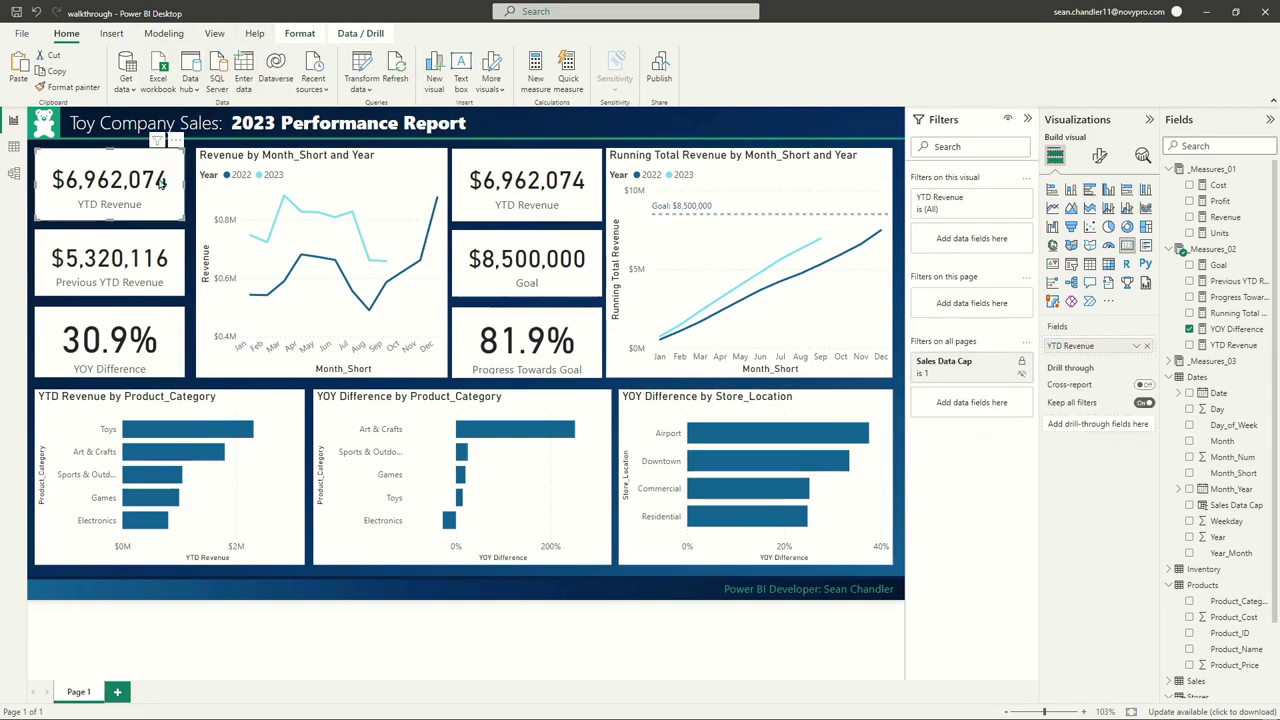
{"action": "left_click", "coordinate": [128, 276], "text": "ctrl"}
{"action": "left_click", "coordinate": [133, 338], "text": "ctrl"}
{"action": "left_click", "coordinate": [535, 205], "text": "ctrl"}
{"action": "left_click", "coordinate": [540, 272], "text": "ctrl"}
{"action": "left_click", "coordinate": [553, 355], "text": "ctrl"}
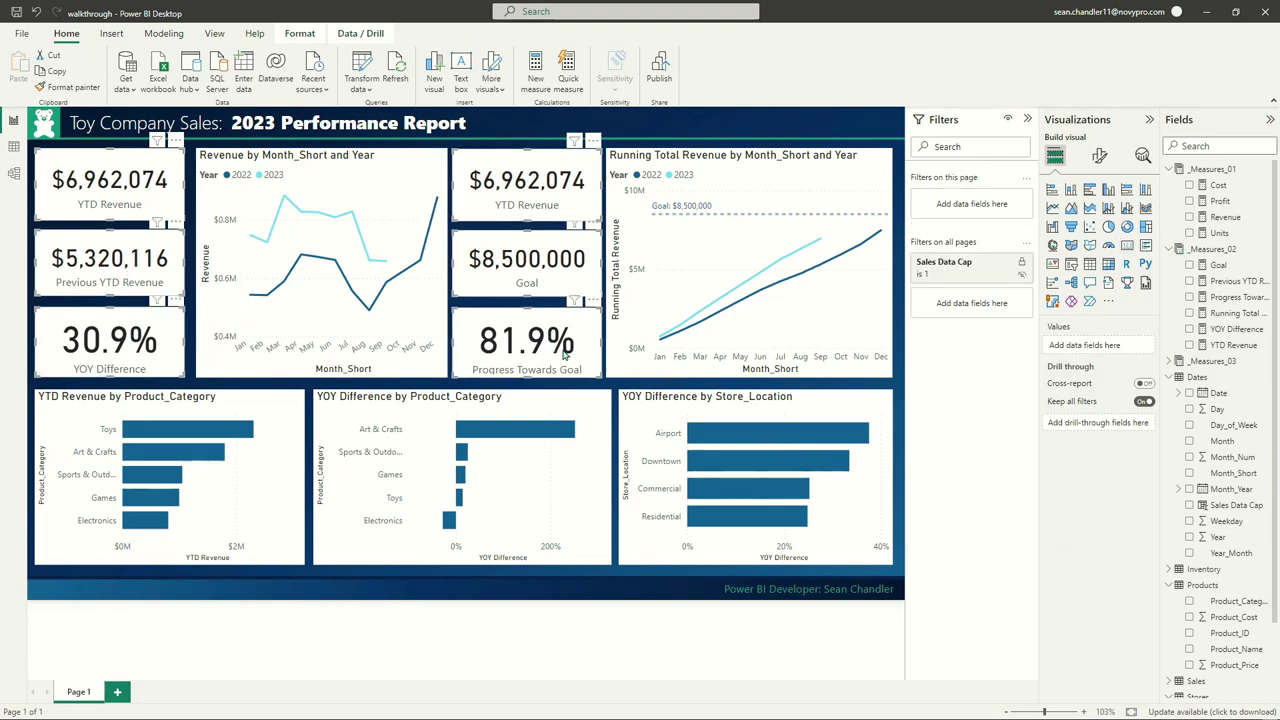
{"action": "left_click", "coordinate": [1099, 155]}
{"action": "left_click", "coordinate": [1078, 248]}
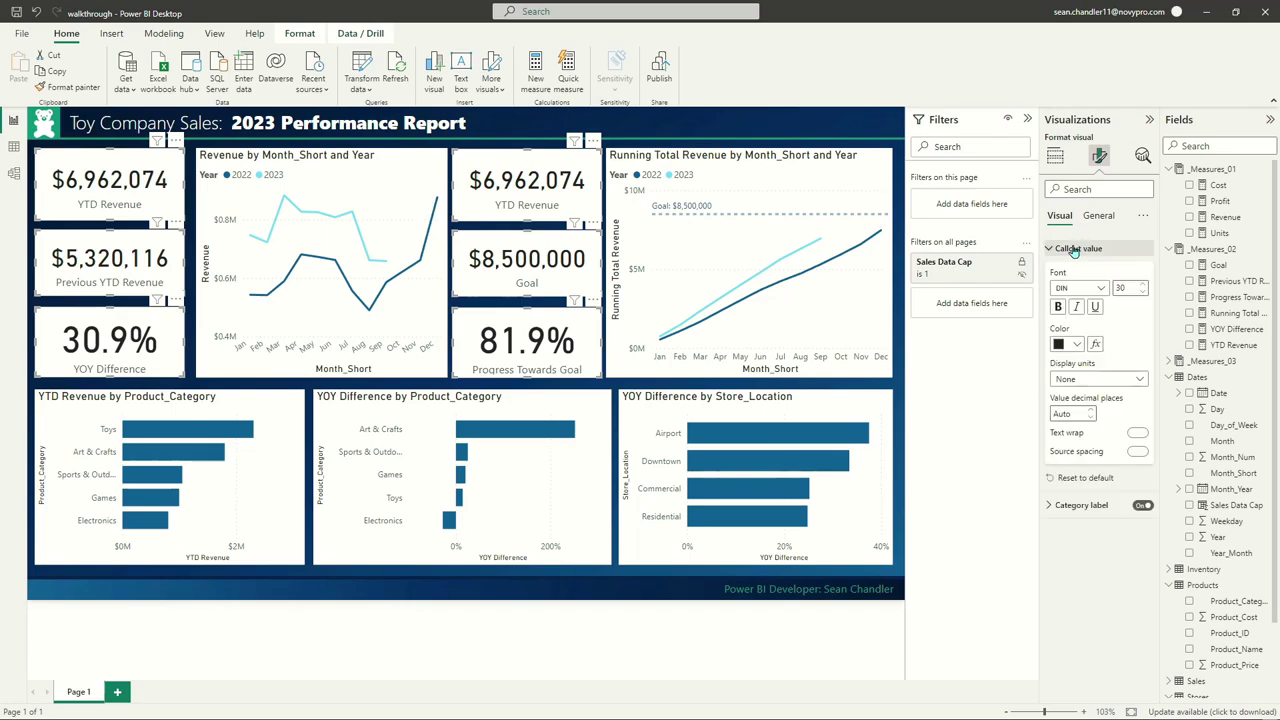
{"action": "left_click", "coordinate": [1143, 292]}
{"action": "left_click", "coordinate": [1144, 292]}
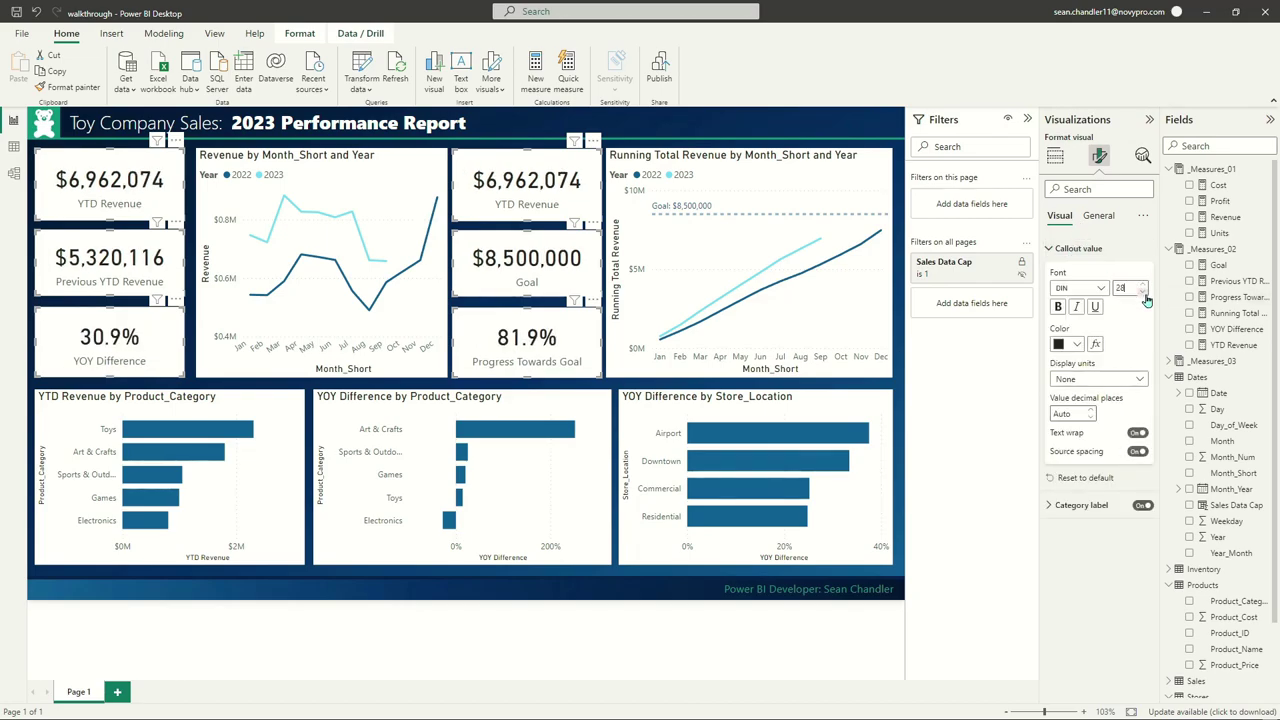
Reduce the callout value font size of the six selected KPI cards to 26
{"action": "left_click", "coordinate": [1144, 292]}
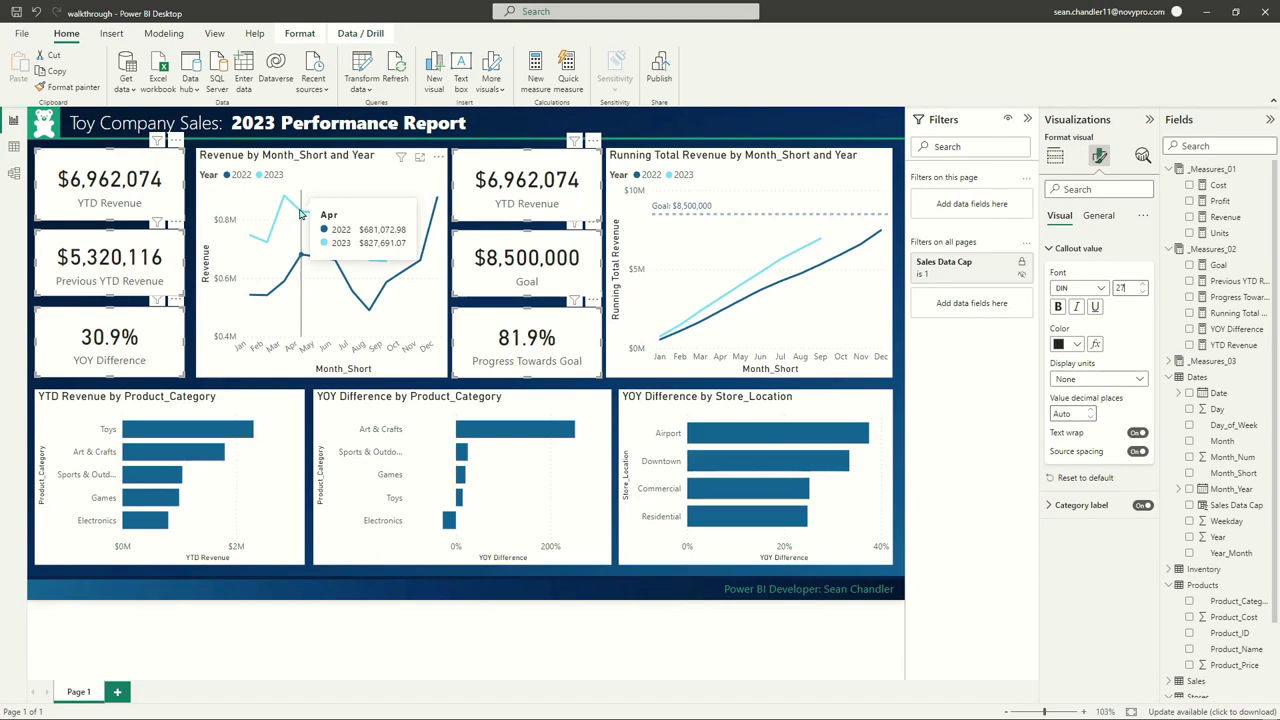
{"action": "left_click", "coordinate": [1144, 292]}
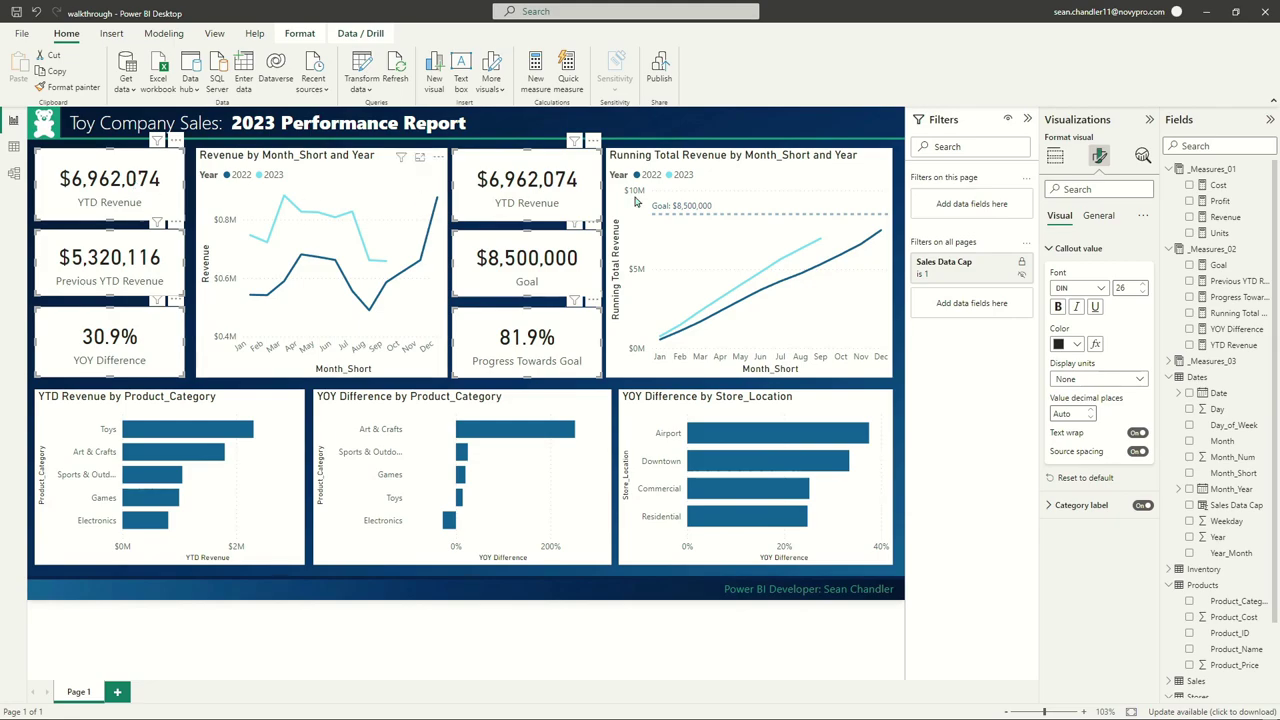
Set the width of the six selected KPI cards to 200
{"action": "left_click", "coordinate": [1095, 216]}
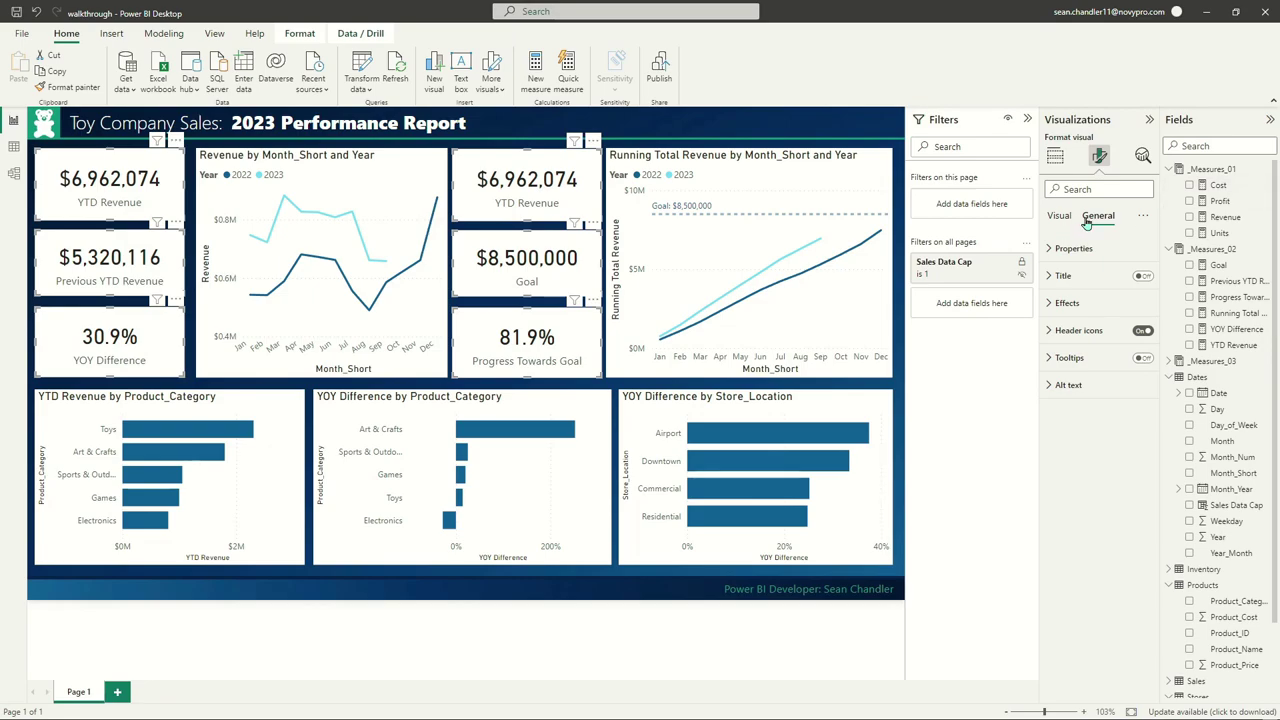
{"action": "left_click", "coordinate": [1070, 250]}
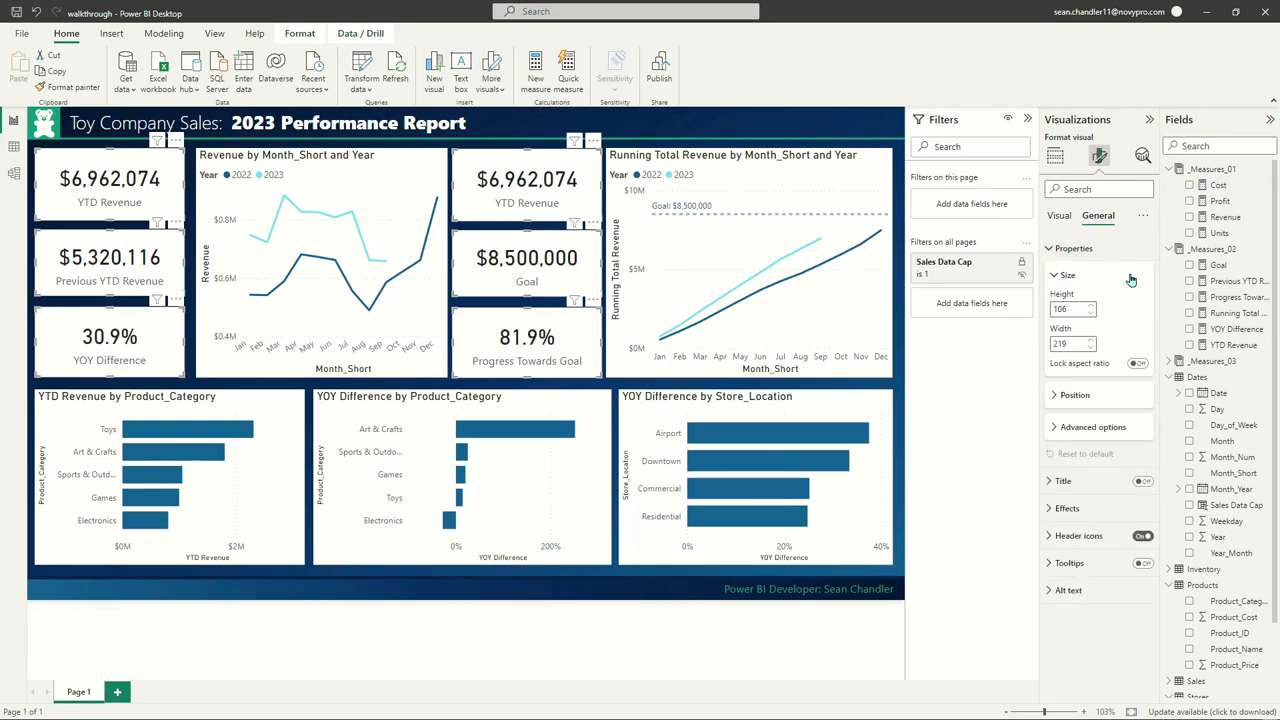
{"action": "left_click", "coordinate": [1091, 347]}
{"action": "left_click", "coordinate": [1091, 347]}
{"action": "left_click", "coordinate": [1091, 347]}
{"action": "left_click", "coordinate": [1091, 347]}
{"action": "left_click", "coordinate": [1091, 347]}
{"action": "left_click", "coordinate": [1091, 347]}
{"action": "left_click", "coordinate": [1091, 347]}
{"action": "left_click", "coordinate": [1092, 347]}
{"action": "left_click", "coordinate": [1092, 347]}
{"action": "left_click", "coordinate": [1092, 347]}
{"action": "left_click", "coordinate": [1092, 347]}
{"action": "left_click", "coordinate": [1092, 347]}
{"action": "left_click", "coordinate": [1092, 347]}
{"action": "left_click", "coordinate": [1092, 347]}
{"action": "left_click", "coordinate": [1092, 347]}
{"action": "left_click", "coordinate": [1092, 347]}
{"action": "left_click", "coordinate": [1092, 347]}
{"action": "left_click", "coordinate": [1092, 347]}
{"action": "left_click", "coordinate": [1092, 347]}
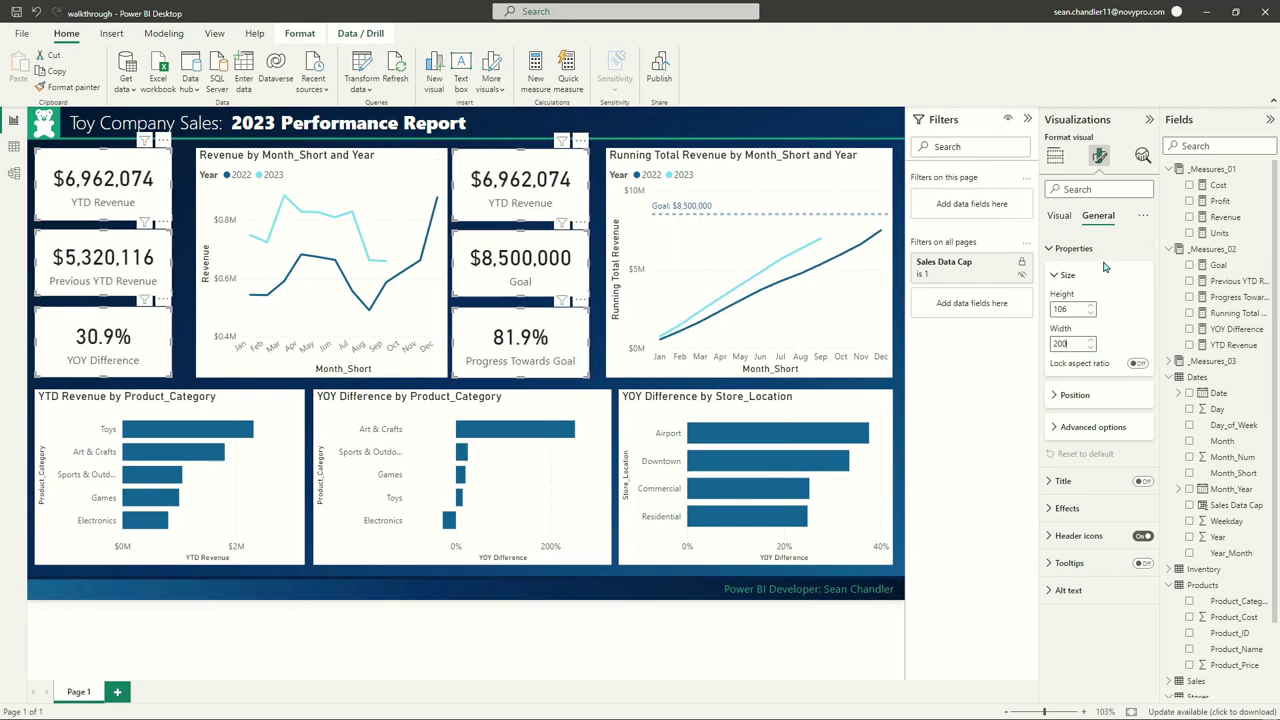
Set the height of the six KPI cards to 90 and clear the selection
{"action": "left_click", "coordinate": [1091, 314]}
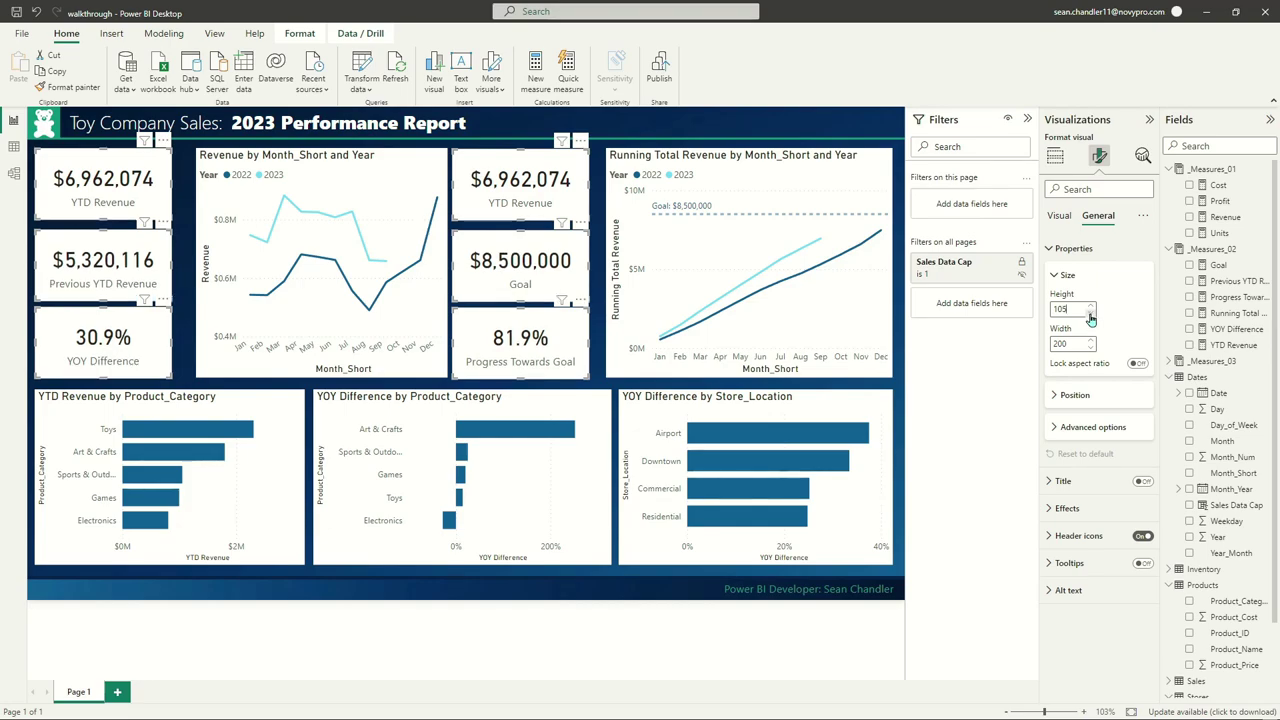
{"action": "left_click", "coordinate": [1091, 314]}
{"action": "left_click", "coordinate": [1091, 314]}
{"action": "left_click", "coordinate": [1091, 314]}
{"action": "left_click", "coordinate": [1091, 314]}
{"action": "left_click", "coordinate": [1091, 314]}
{"action": "left_click", "coordinate": [1091, 314]}
{"action": "left_click", "coordinate": [1091, 314]}
{"action": "left_click", "coordinate": [1091, 314]}
{"action": "left_click", "coordinate": [1091, 314]}
{"action": "left_click", "coordinate": [1091, 314]}
{"action": "left_click", "coordinate": [1091, 314]}
{"action": "left_click", "coordinate": [1091, 314]}
{"action": "left_click", "coordinate": [1091, 314]}
{"action": "left_click", "coordinate": [1091, 314]}
{"action": "left_click", "coordinate": [1091, 314]}
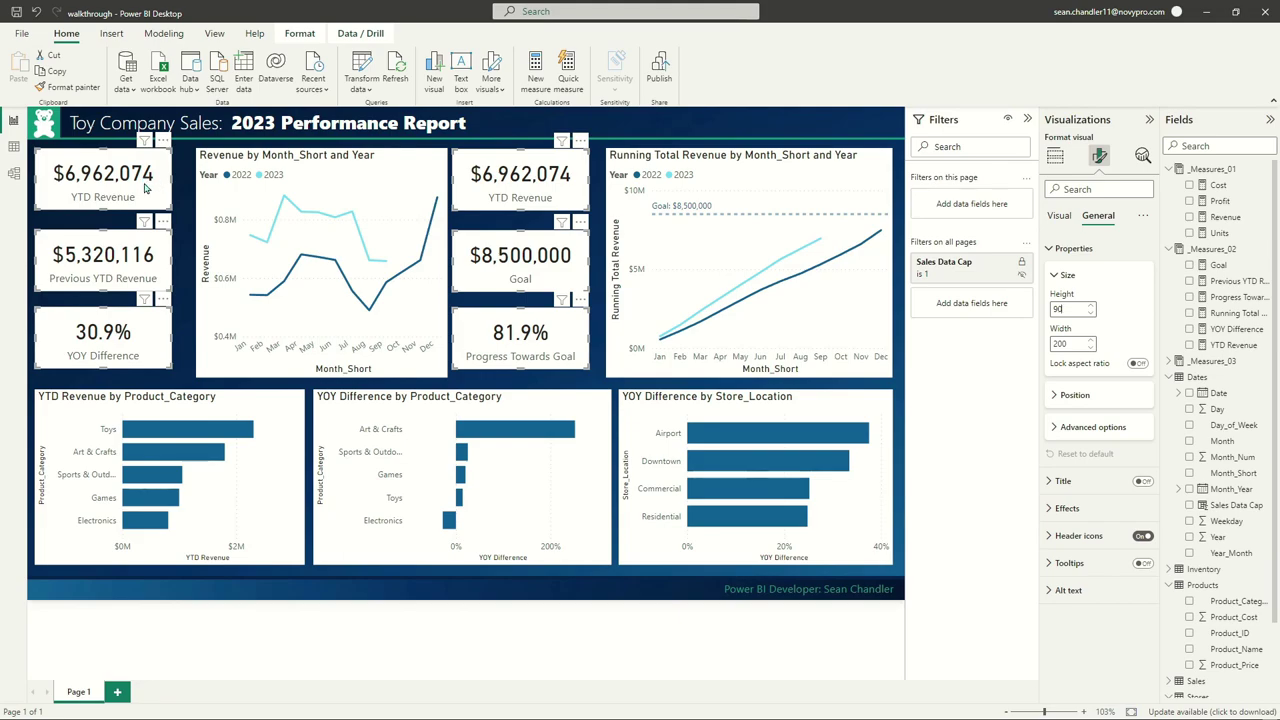
{"action": "left_click", "coordinate": [181, 183]}
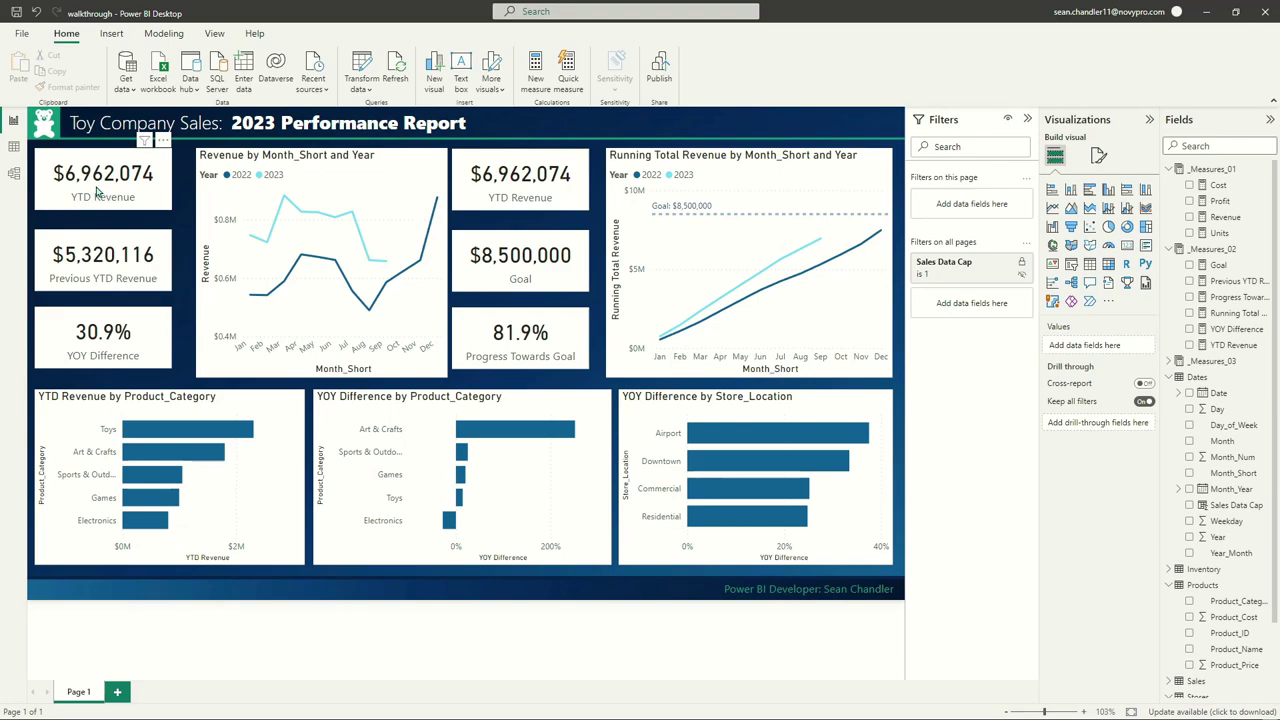
Shift the three cards in the first column slightly right, lowering the YTD Revenue card a little to even out the spacing
{"action": "left_click_drag", "start_coordinate": [97, 190], "coordinate": [103, 195]}
{"action": "left_click_drag", "start_coordinate": [100, 250], "coordinate": [106, 251]}
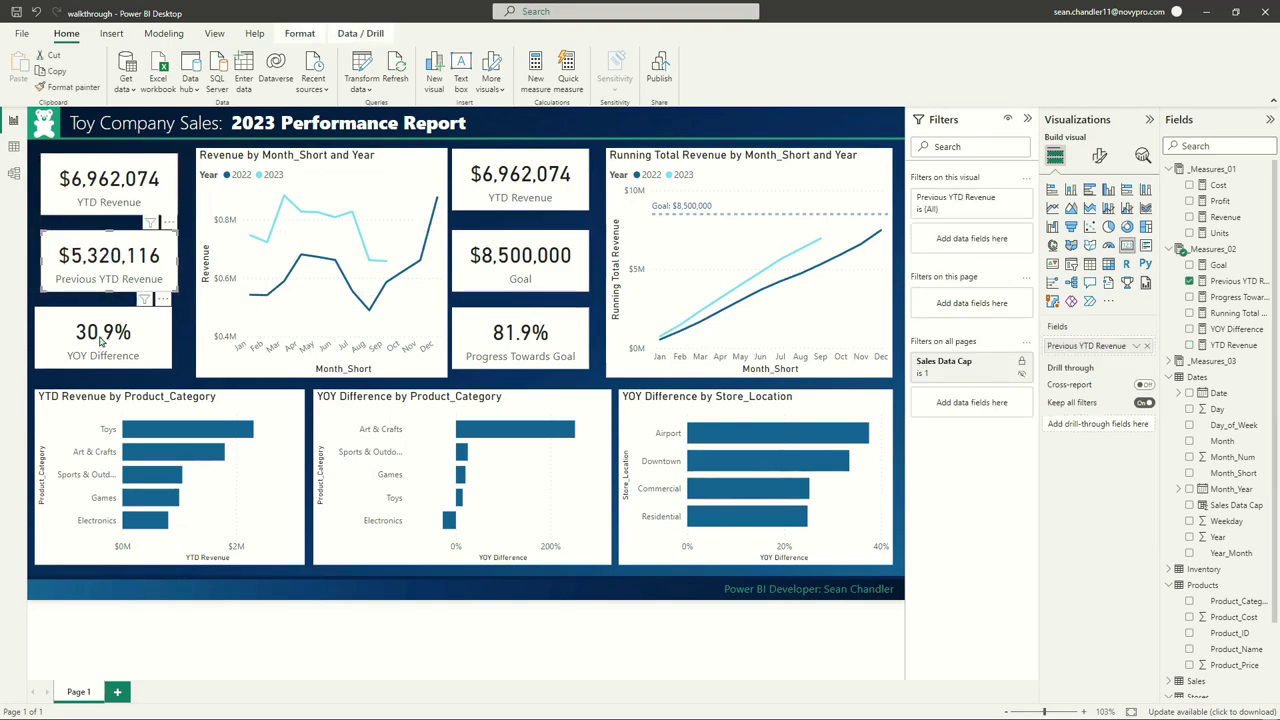
{"action": "left_click_drag", "start_coordinate": [100, 338], "coordinate": [106, 339]}
Move the Revenue by month line chart closer to the first card column, shorten it to the cards' bottom edge, and widen it rightward
{"action": "left_click", "coordinate": [300, 150]}
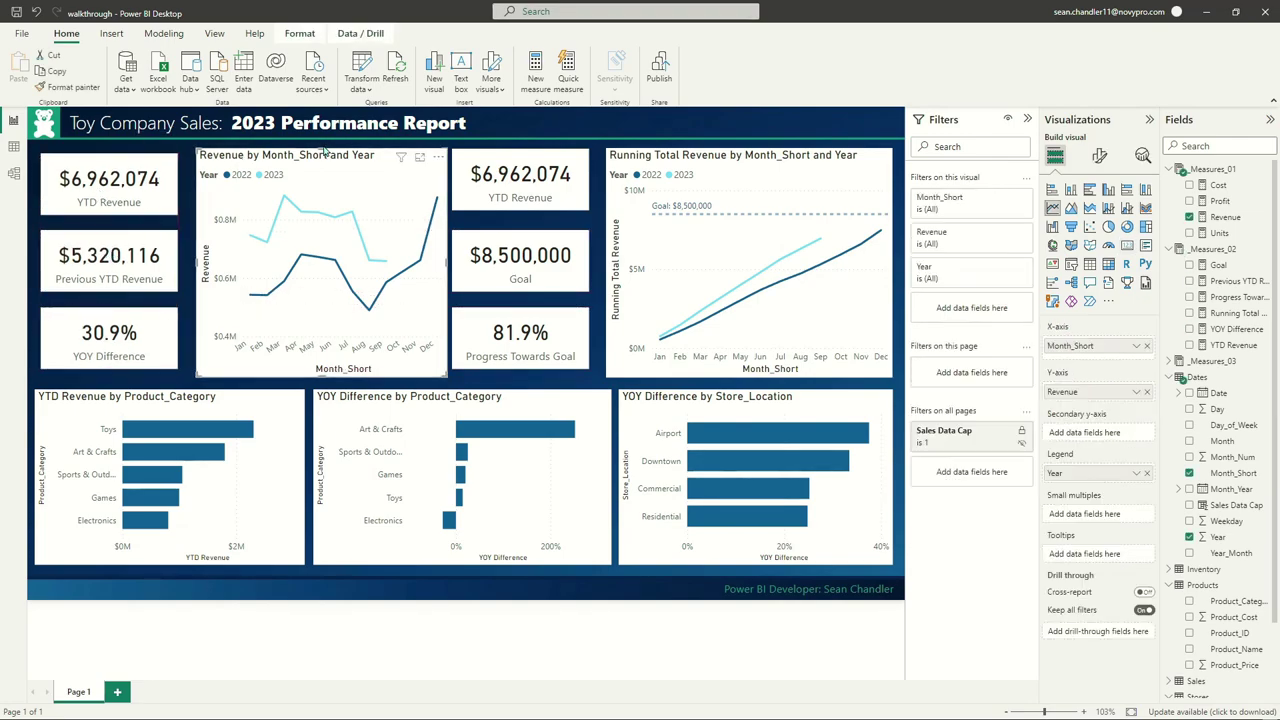
{"action": "left_click_drag", "start_coordinate": [289, 165], "coordinate": [279, 170]}
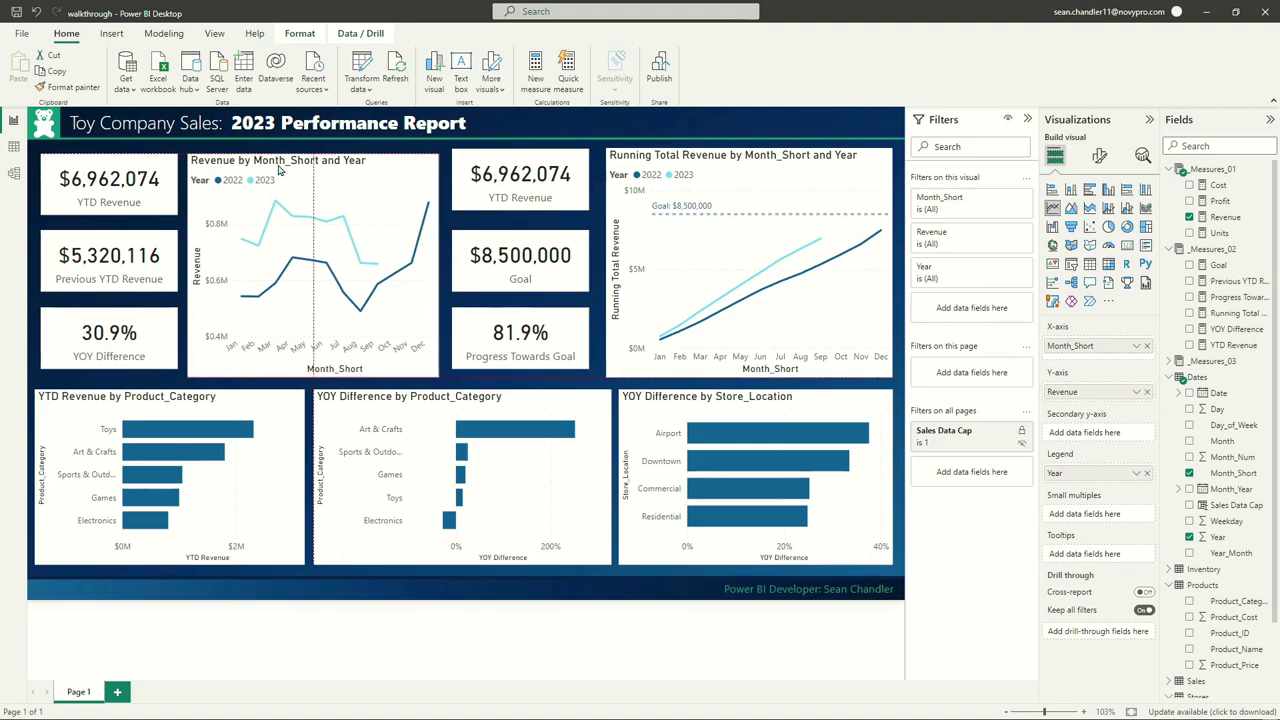
{"action": "left_click_drag", "start_coordinate": [330, 377], "coordinate": [328, 370]}
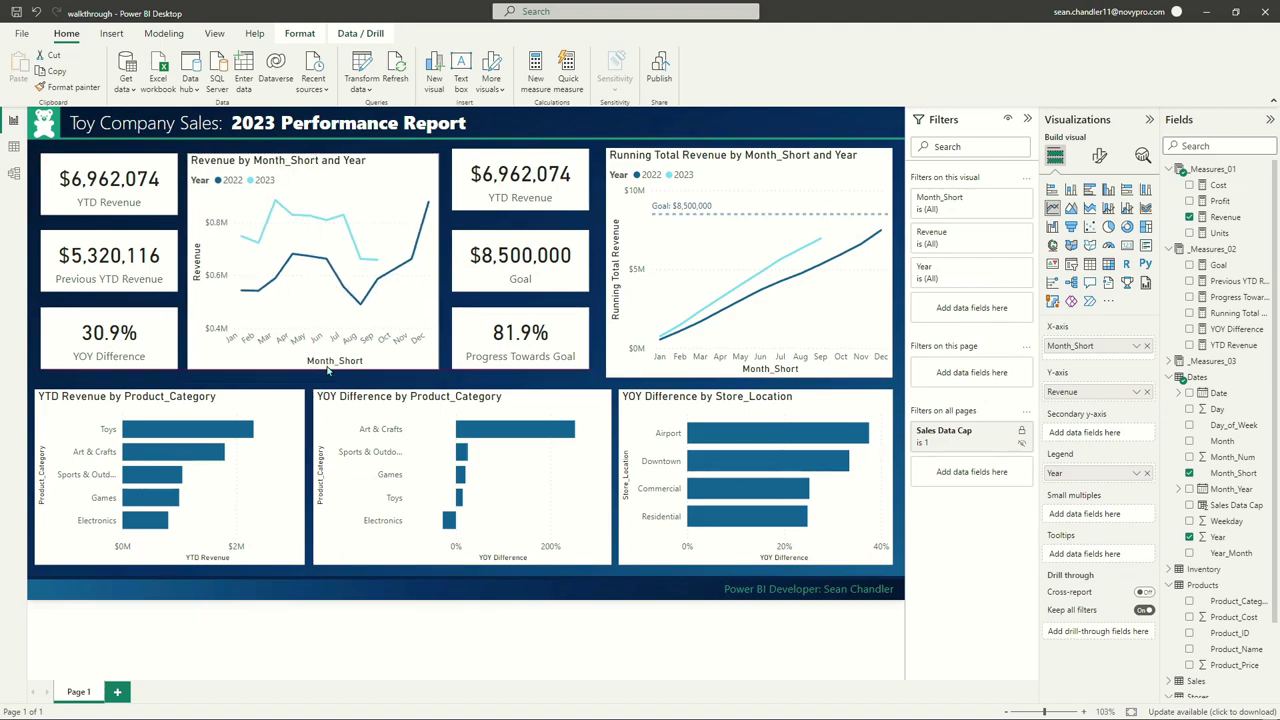
{"action": "left_click_drag", "start_coordinate": [438, 369], "coordinate": [484, 371]}
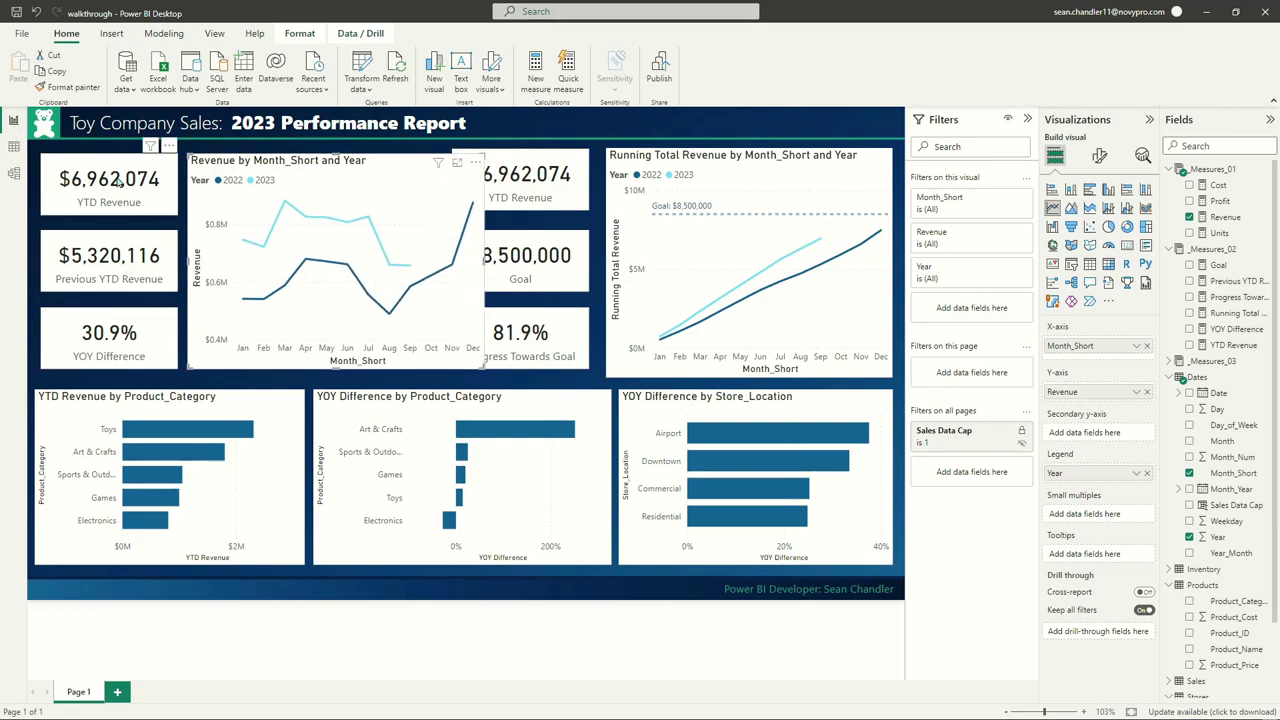
Move the YTD Revenue, Previous YTD Revenue and YOY Difference cards back to the report's left margin
{"action": "left_click_drag", "start_coordinate": [117, 180], "coordinate": [111, 181]}
{"action": "left_click_drag", "start_coordinate": [121, 255], "coordinate": [118, 251]}
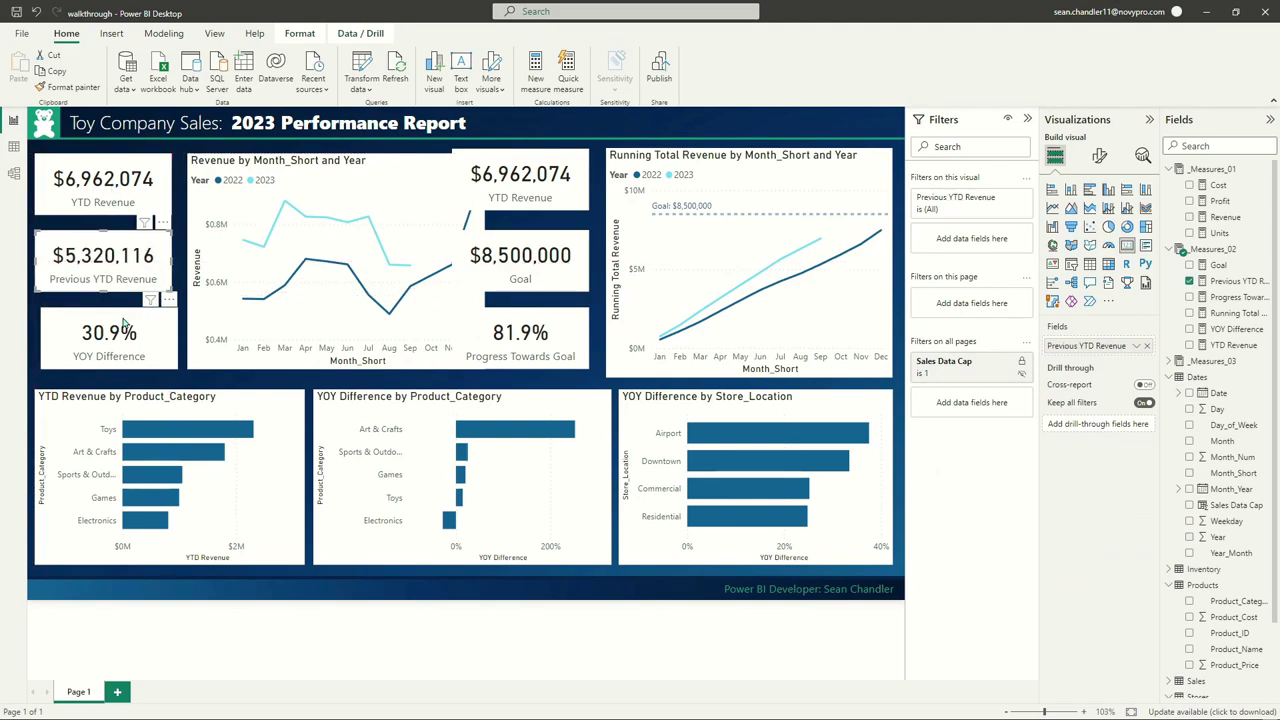
{"action": "left_click_drag", "start_coordinate": [120, 311], "coordinate": [114, 311]}
Shift the Revenue by month line chart slightly left and adjust its right edge
{"action": "left_click_drag", "start_coordinate": [241, 177], "coordinate": [236, 177]}
{"action": "left_click_drag", "start_coordinate": [452, 268], "coordinate": [478, 268]}
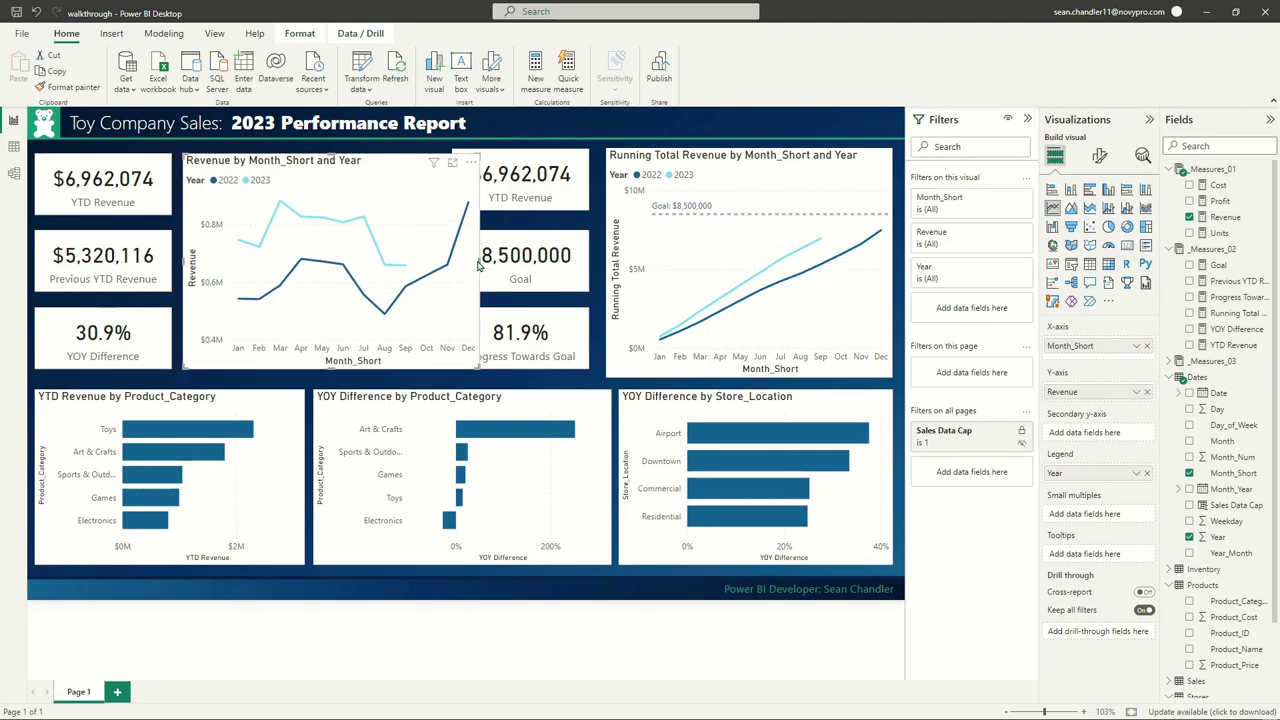
Shorten the Running Total Revenue chart at its top and bottom edges to match the Revenue chart, deleting the accidentally added Q&A visual
{"action": "left_click", "coordinate": [735, 148]}
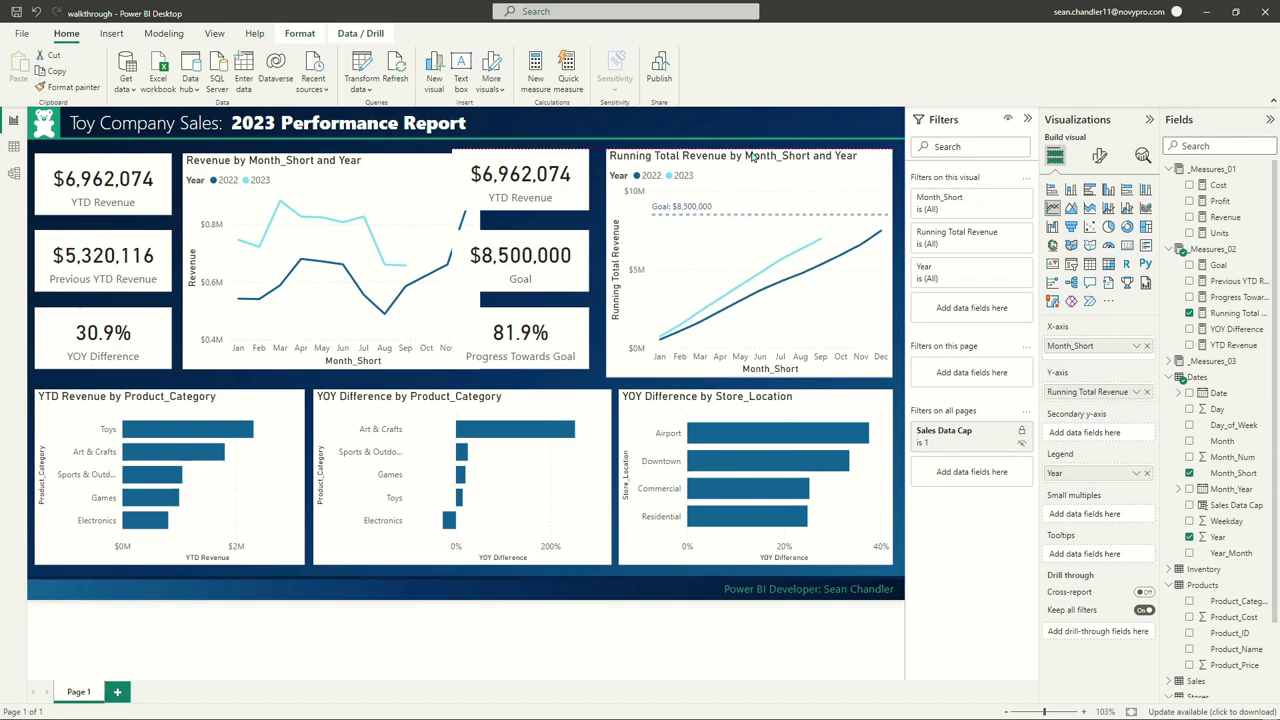
{"action": "double_click", "coordinate": [748, 145]}
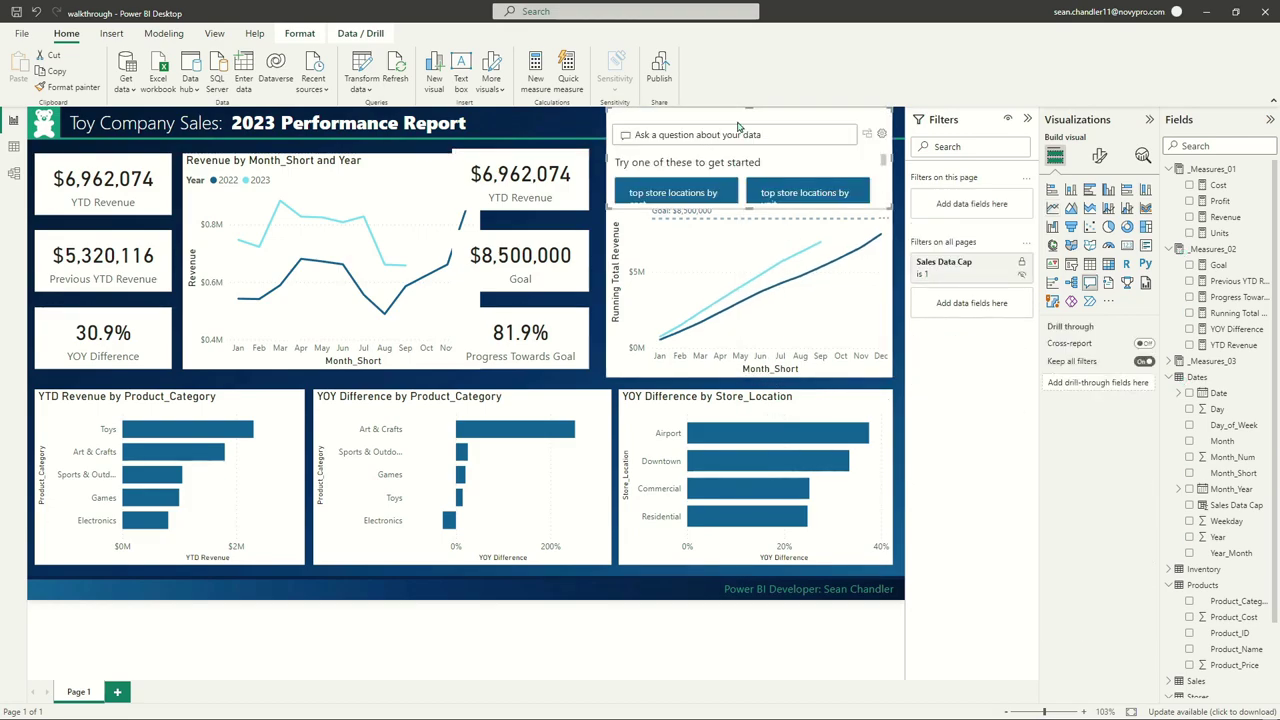
{"action": "key", "text": "Delete"}
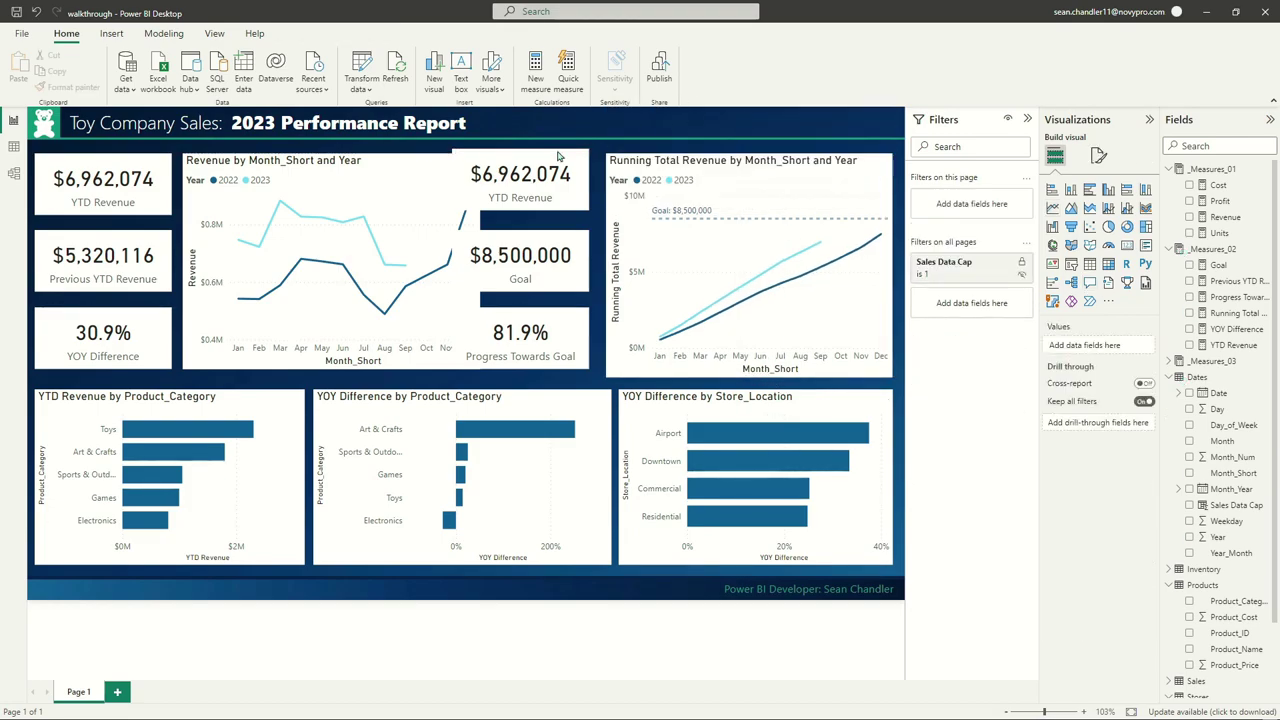
{"action": "left_click", "coordinate": [755, 376]}
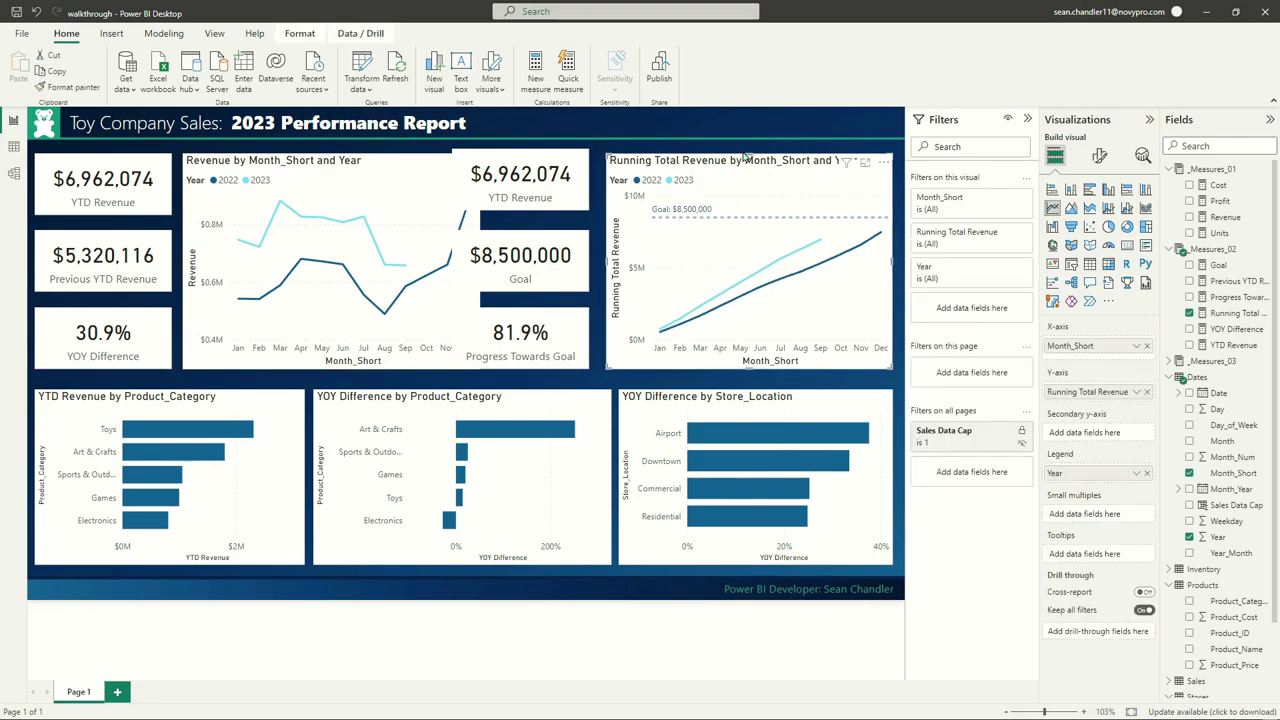
{"action": "left_click_drag", "start_coordinate": [745, 155], "coordinate": [749, 160]}
Move the second column's YTD Revenue, Goal and Progress Towards Goal cards right, between the two line charts
{"action": "left_click_drag", "start_coordinate": [514, 173], "coordinate": [536, 177]}
{"action": "left_click_drag", "start_coordinate": [525, 263], "coordinate": [542, 263]}
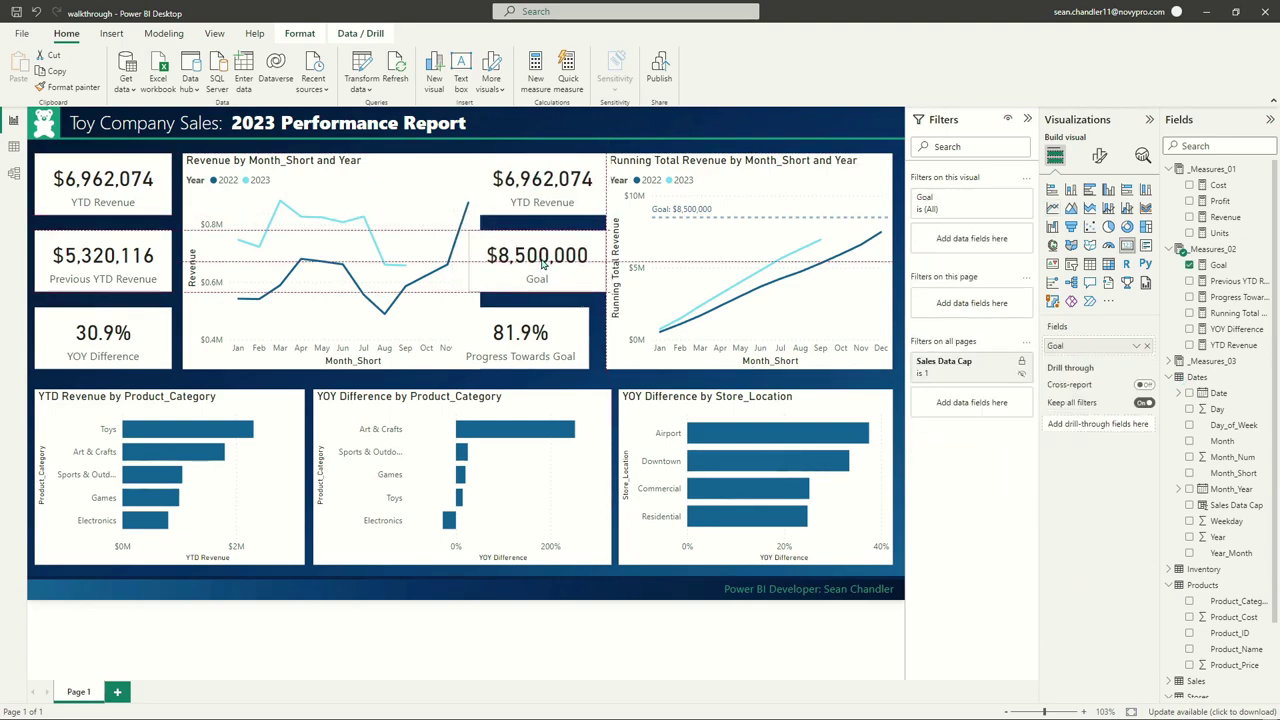
{"action": "left_click_drag", "start_coordinate": [549, 343], "coordinate": [571, 343]}
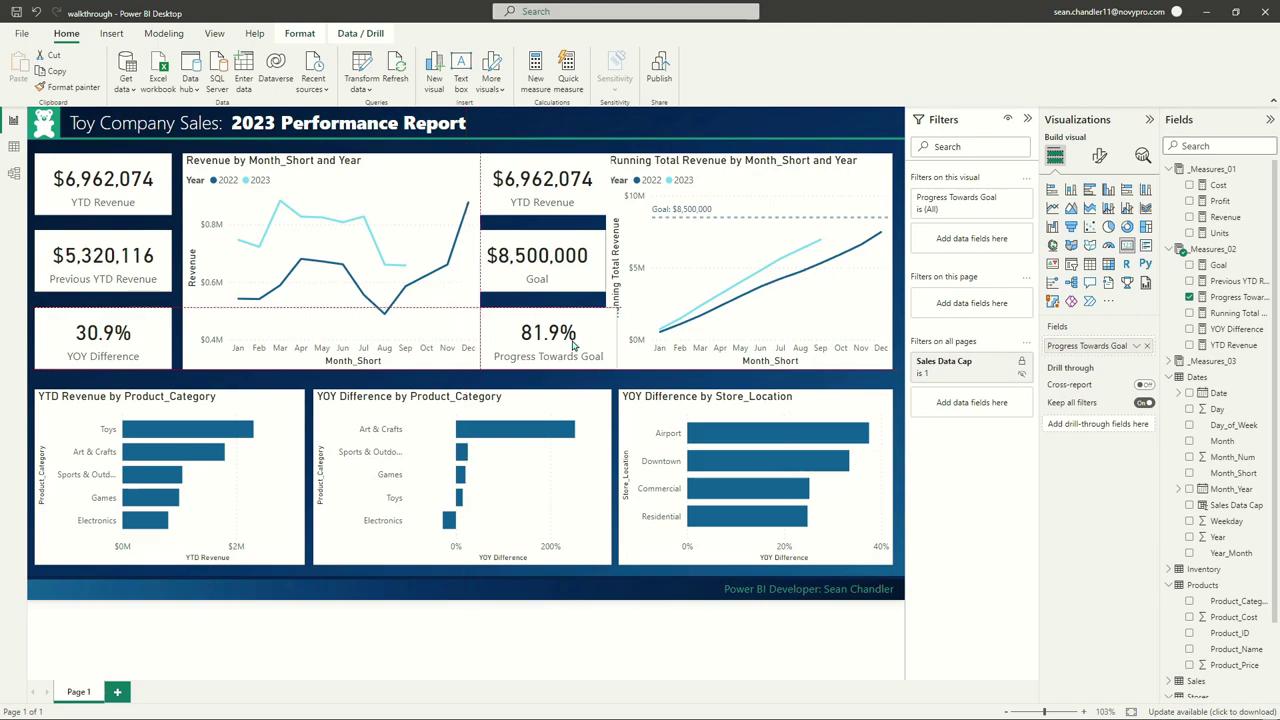
Turn off the X-axis title on both line charts together
{"action": "left_click", "coordinate": [363, 190]}
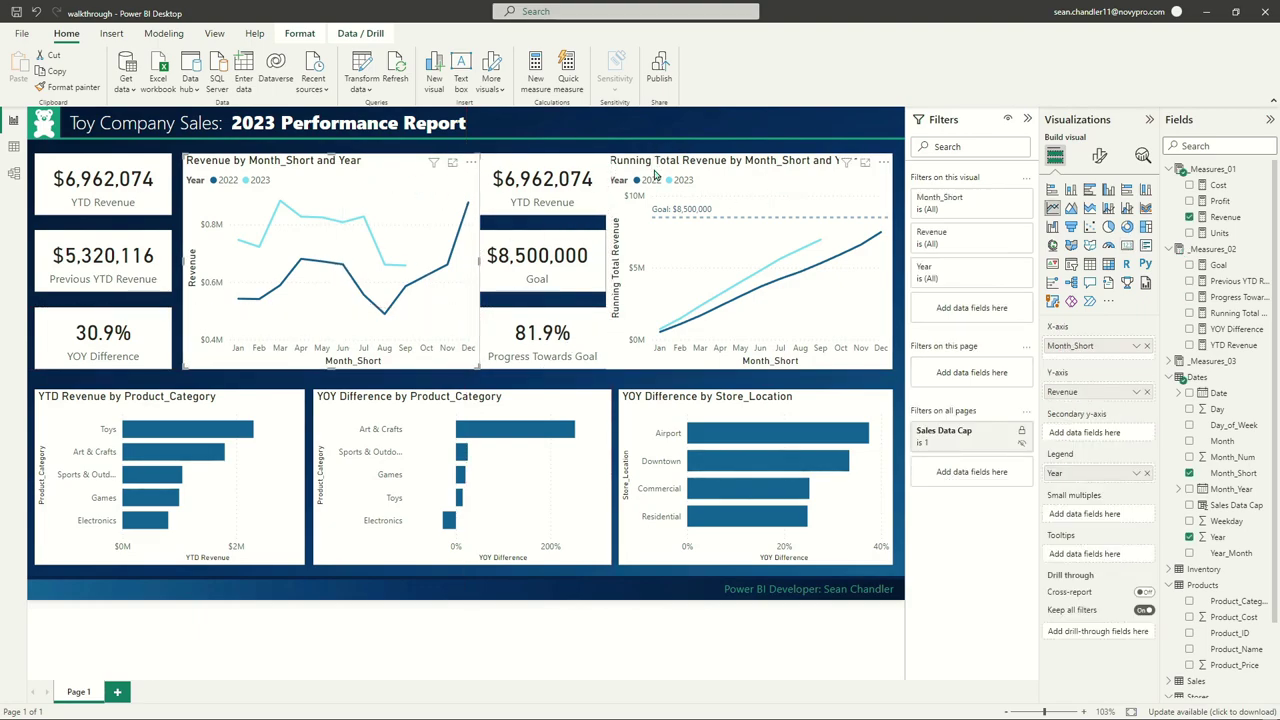
{"action": "key", "text": "Escape"}
{"action": "left_click", "coordinate": [1101, 155]}
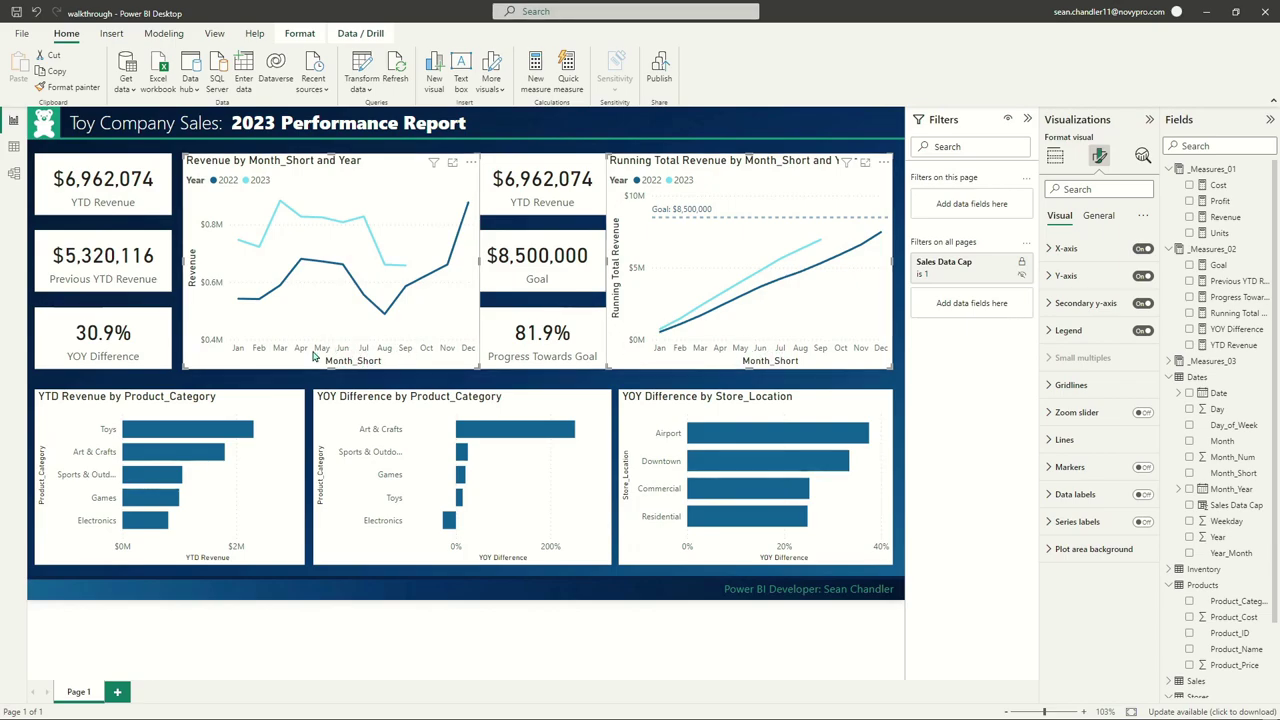
{"action": "left_click", "coordinate": [1066, 248]}
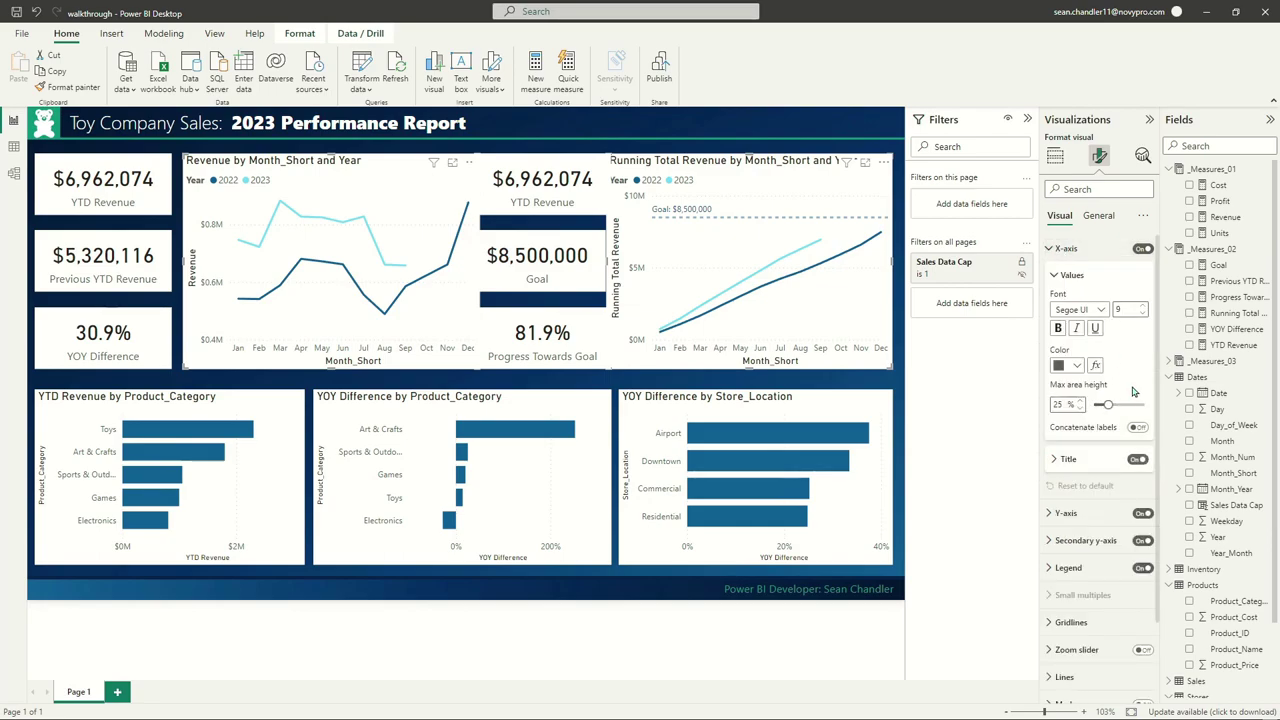
{"action": "left_click", "coordinate": [1137, 458]}
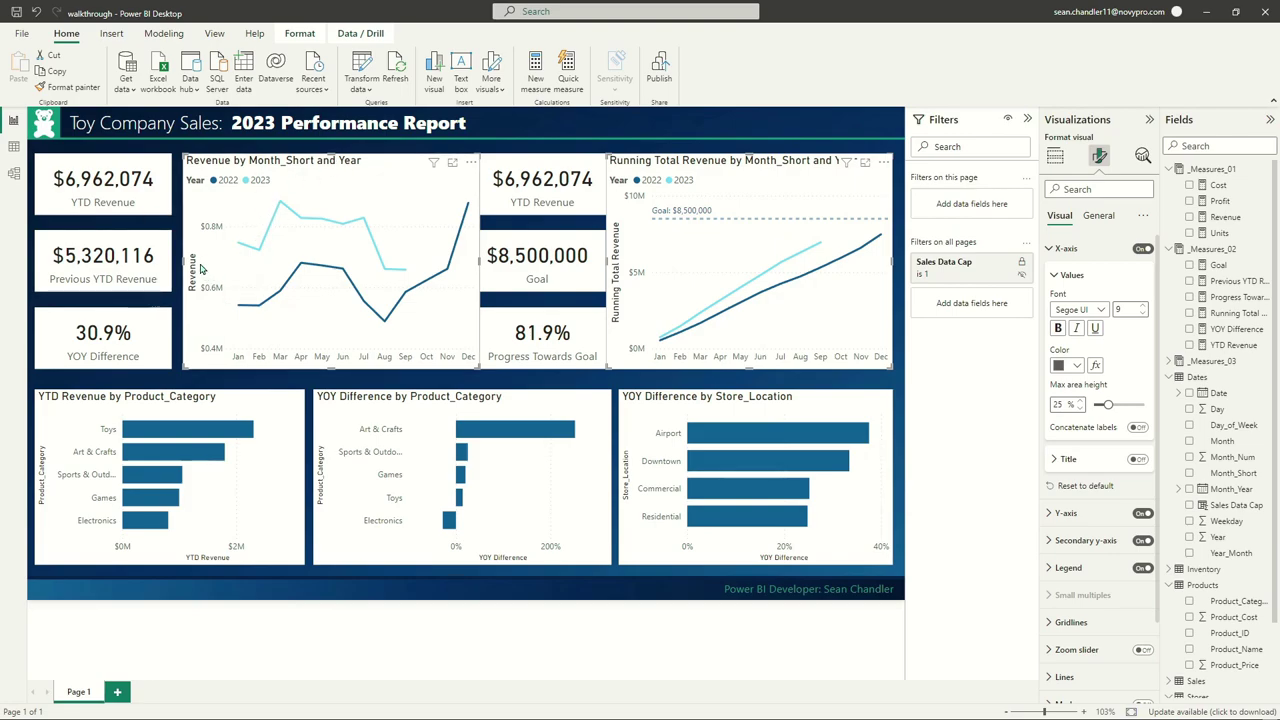
Turn off the Y-axis title on both line charts
{"action": "left_click", "coordinate": [1063, 250]}
{"action": "left_click", "coordinate": [1064, 277]}
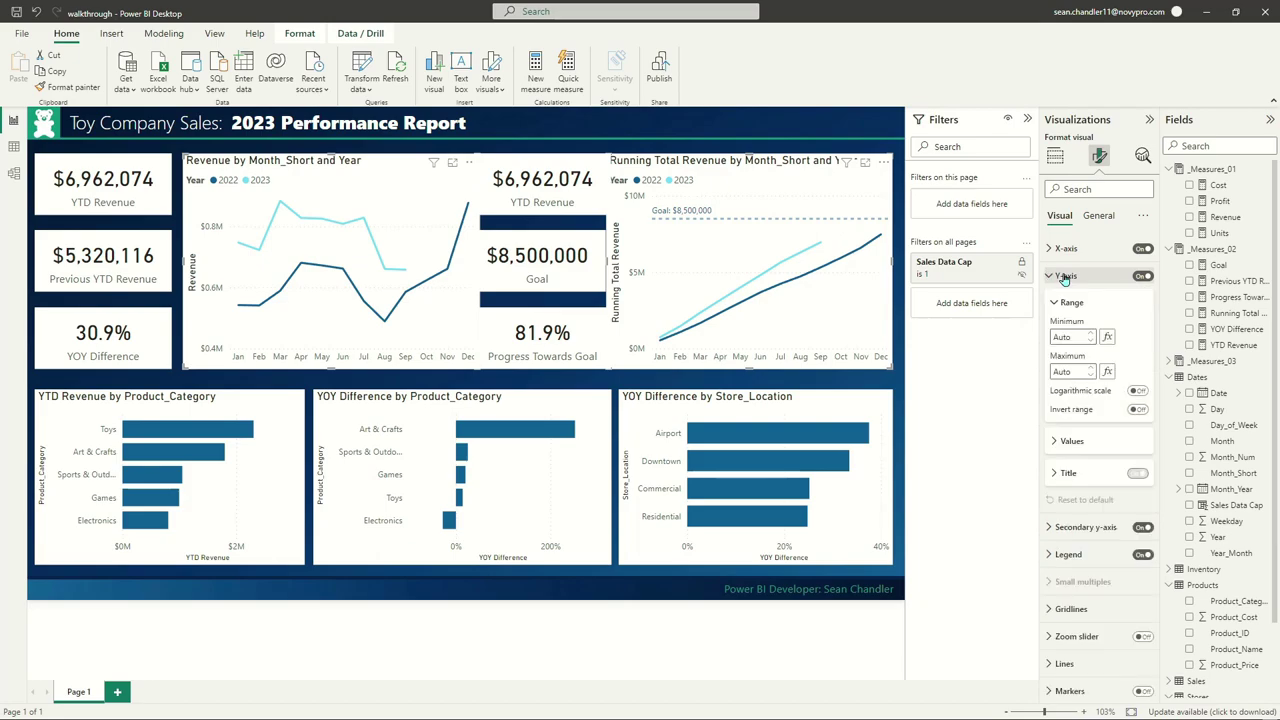
{"action": "left_click", "coordinate": [1138, 474]}
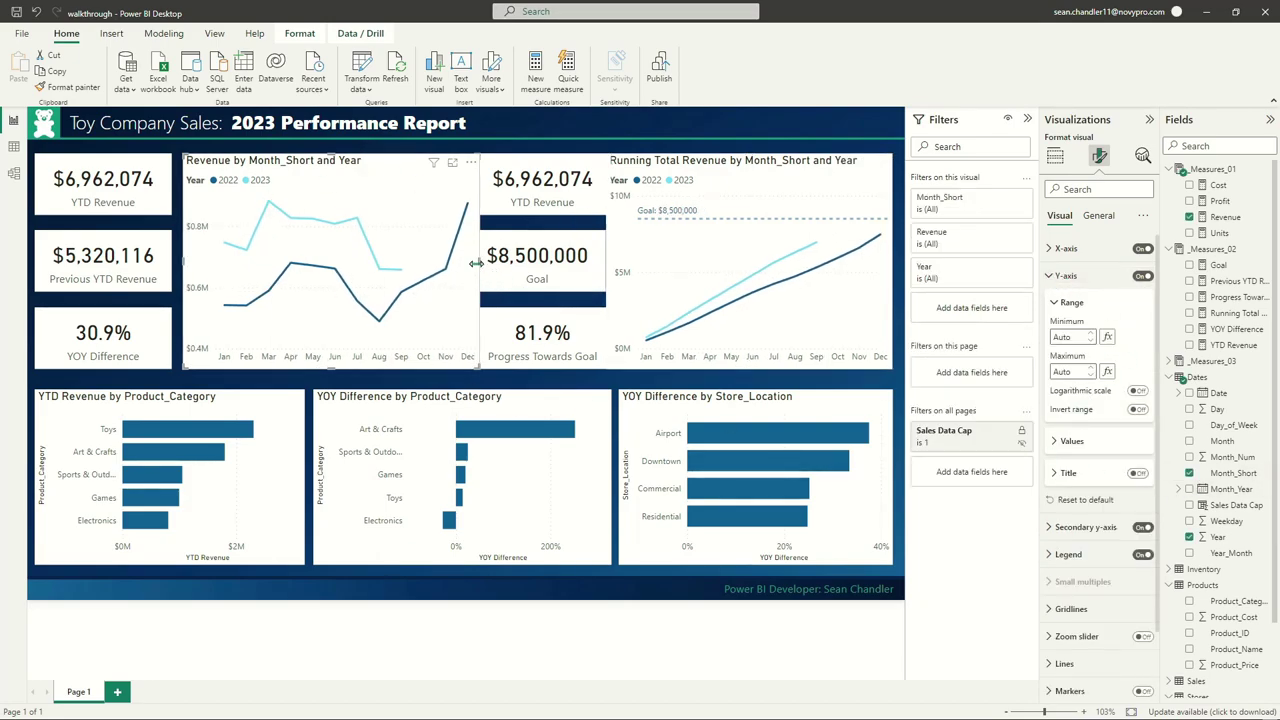
Narrow both line charts to leave gaps around the middle cards, and line up the Goal card with its column
{"action": "left_click_drag", "start_coordinate": [485, 268], "coordinate": [465, 283]}
{"action": "left_click", "coordinate": [614, 264]}
{"action": "left_click_drag", "start_coordinate": [606, 261], "coordinate": [621, 270]}
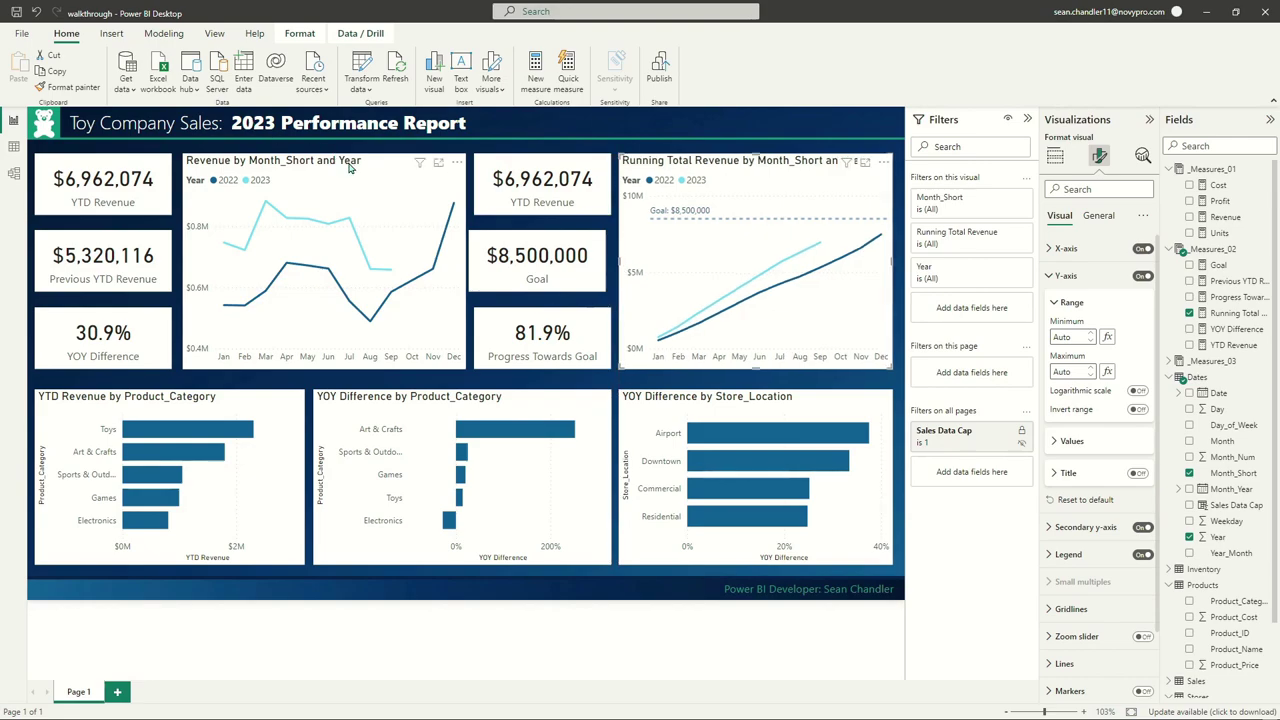
{"action": "left_click", "coordinate": [542, 325]}
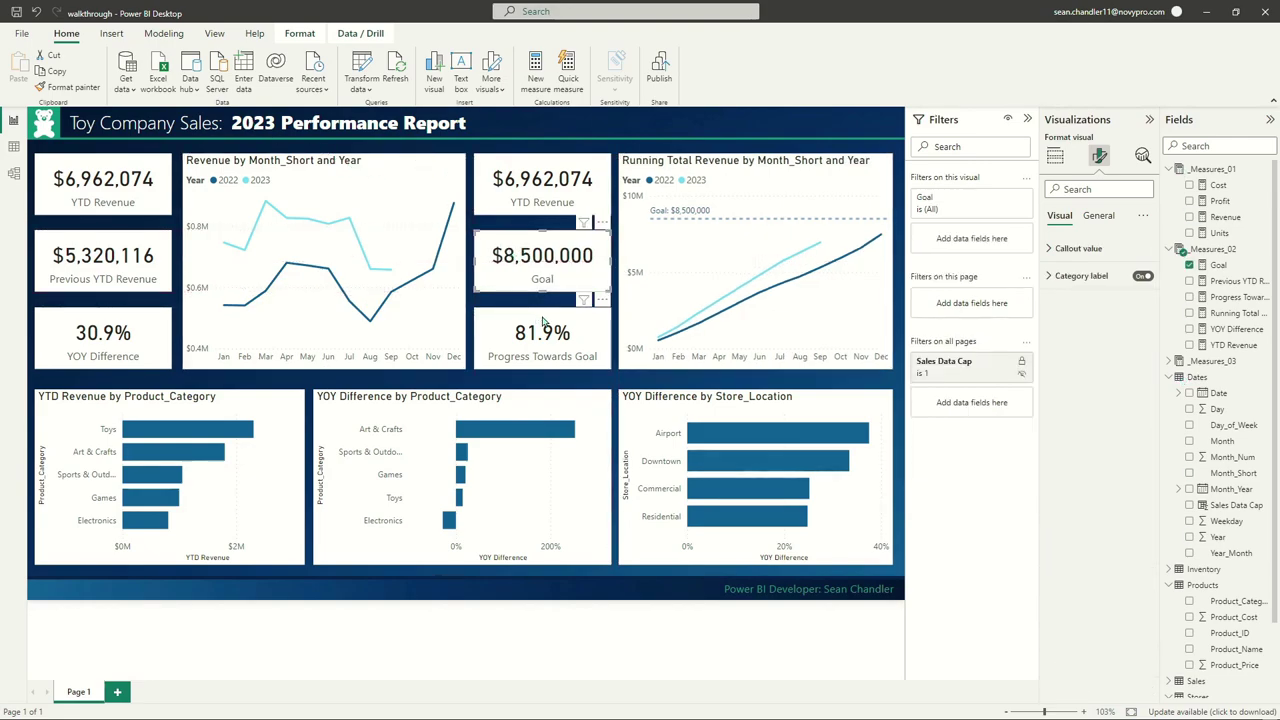
Distribute the two YTD Revenue cards and the two line charts in the top row horizontally
{"action": "left_click", "coordinate": [168, 180]}
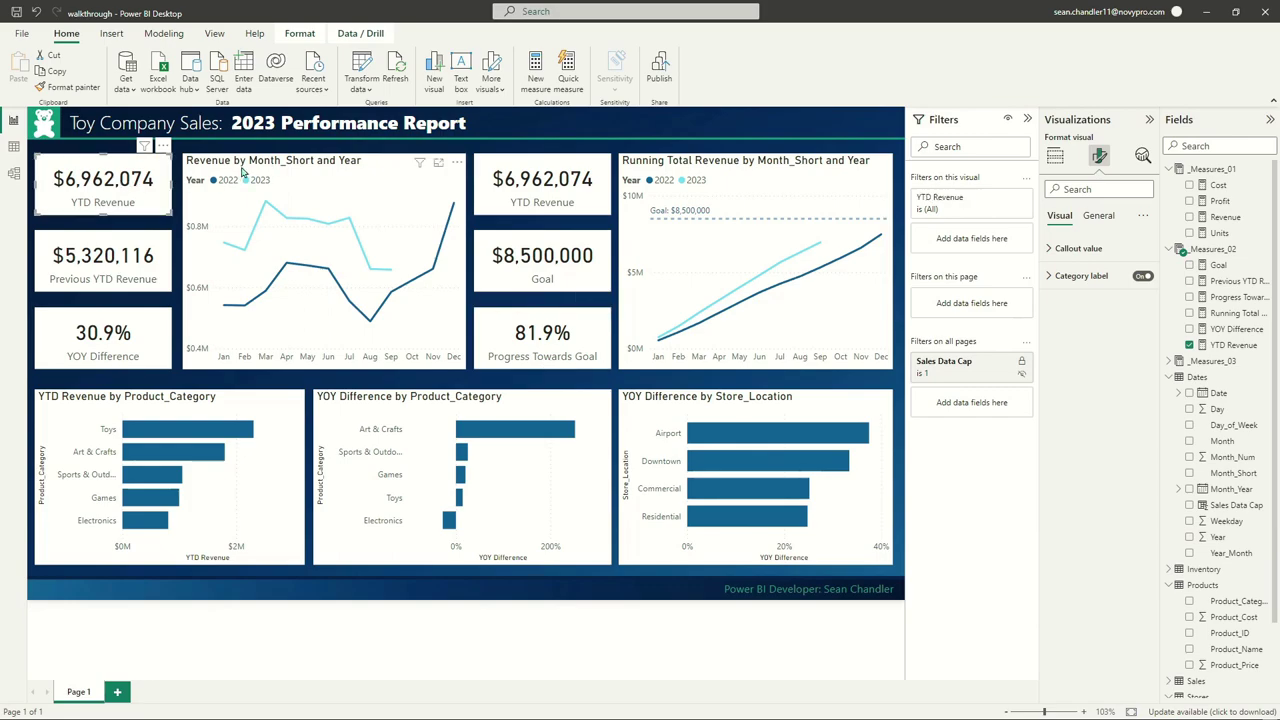
{"action": "left_click", "coordinate": [468, 170]}
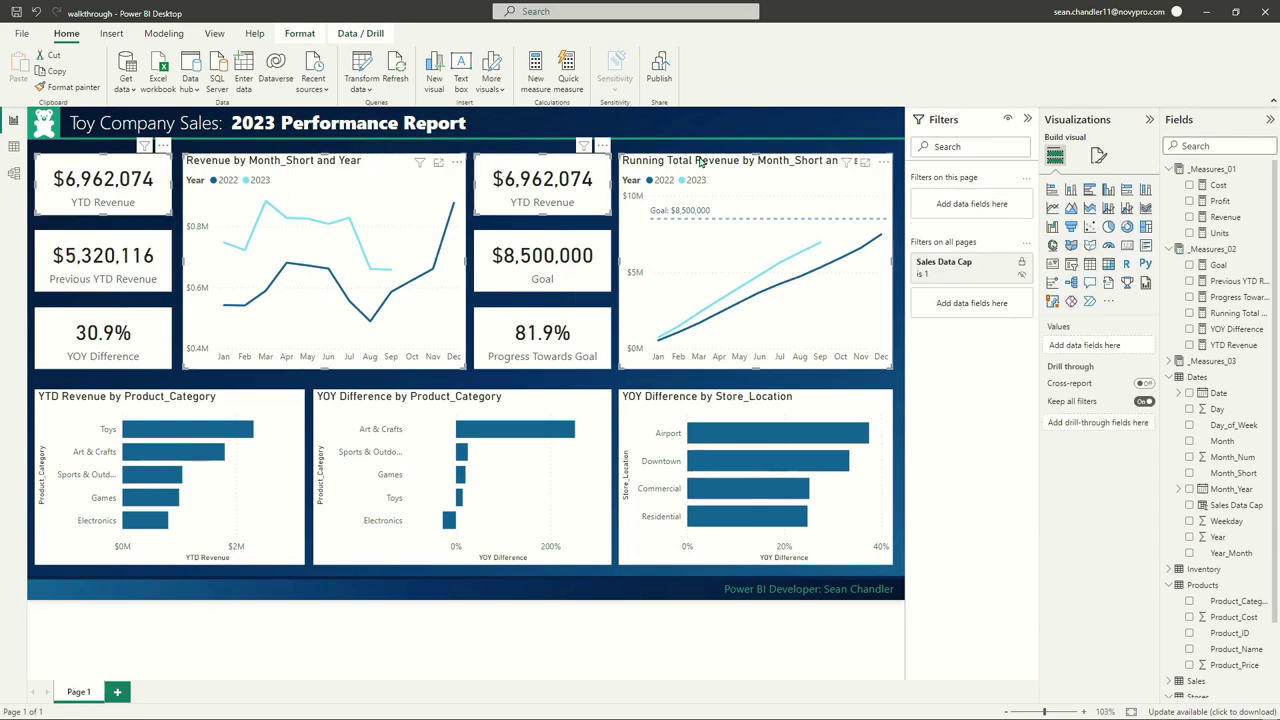
{"action": "left_click", "coordinate": [299, 33]}
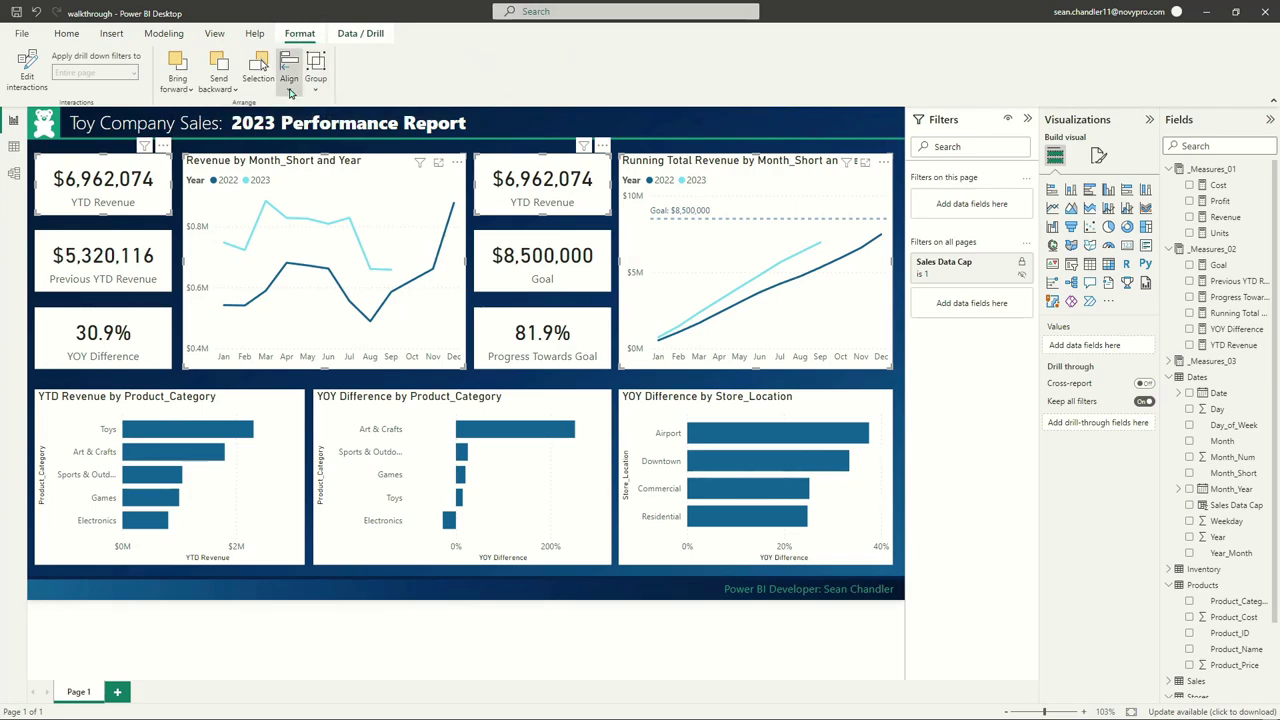
{"action": "left_click", "coordinate": [289, 80]}
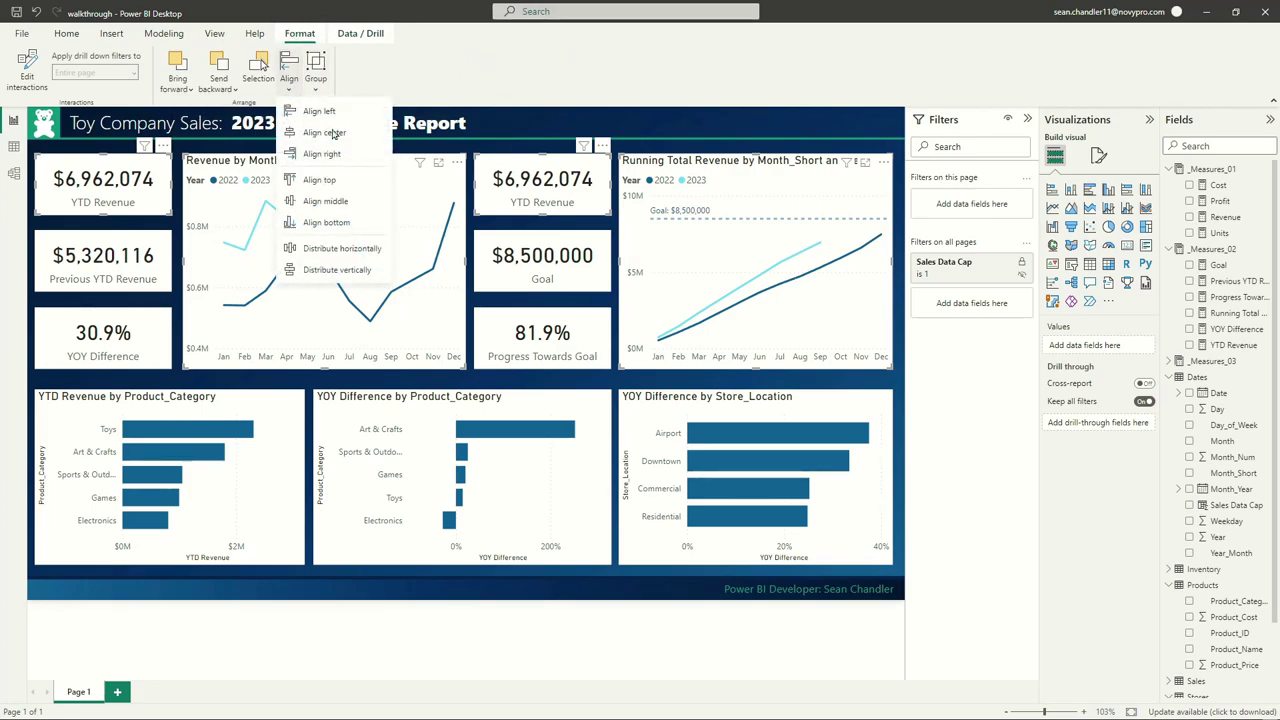
{"action": "left_click", "coordinate": [345, 249]}
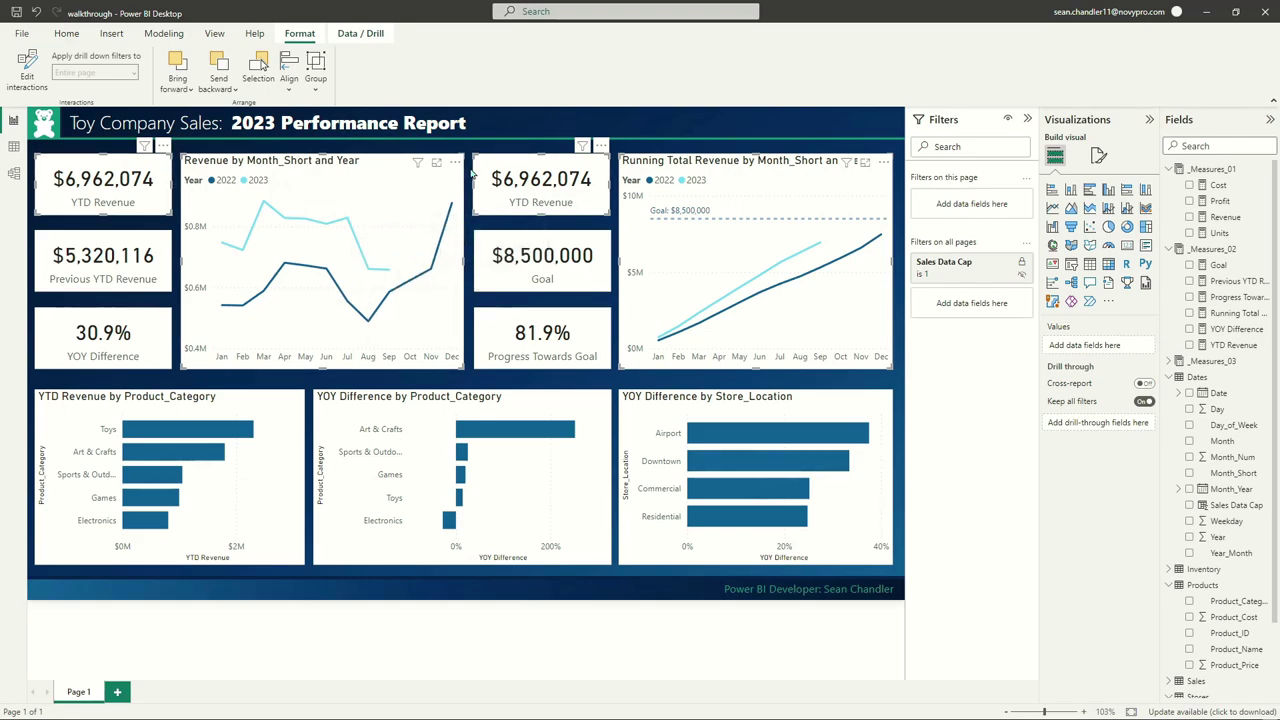
Line up the Goal and Progress Towards Goal cards with the YTD Revenue card above them
{"action": "left_click", "coordinate": [532, 226]}
{"action": "left_click", "coordinate": [563, 244]}
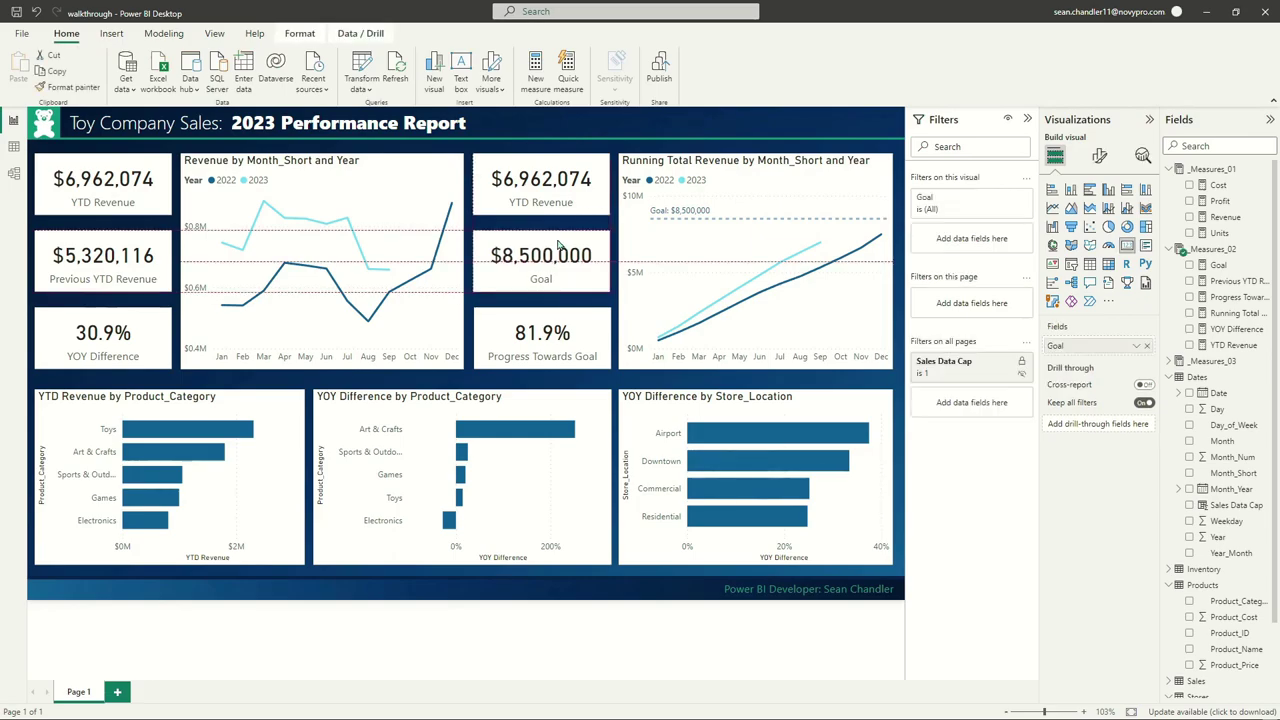
{"action": "left_click", "coordinate": [565, 333]}
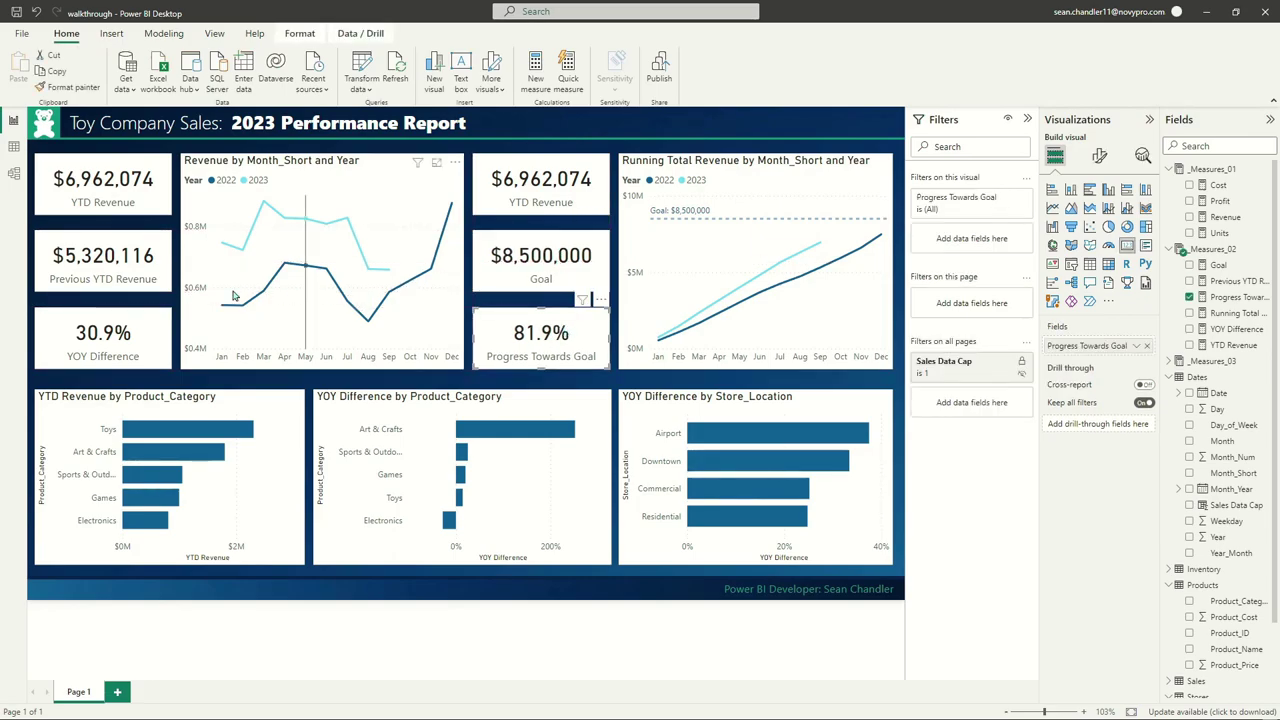
{"action": "left_click", "coordinate": [696, 124]}
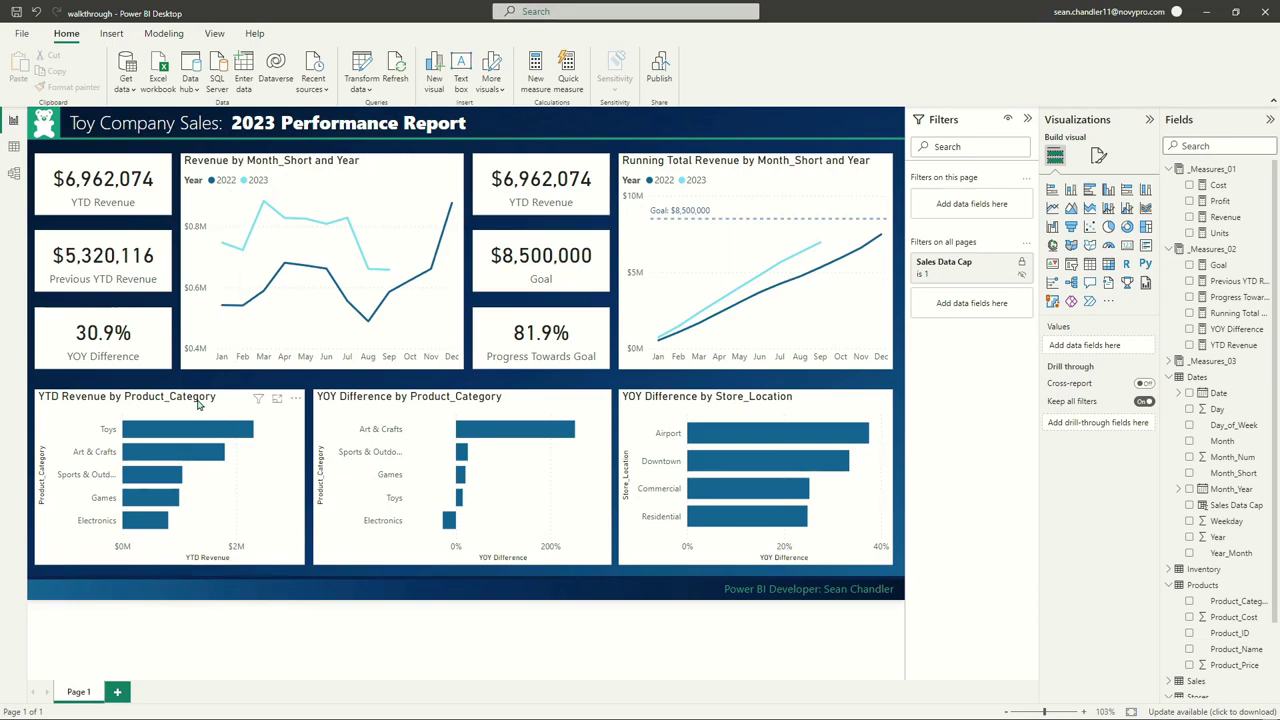
Extend the YTD Revenue by Product_Category bar chart upward and narrow it slightly from its right side
{"action": "left_click", "coordinate": [210, 403]}
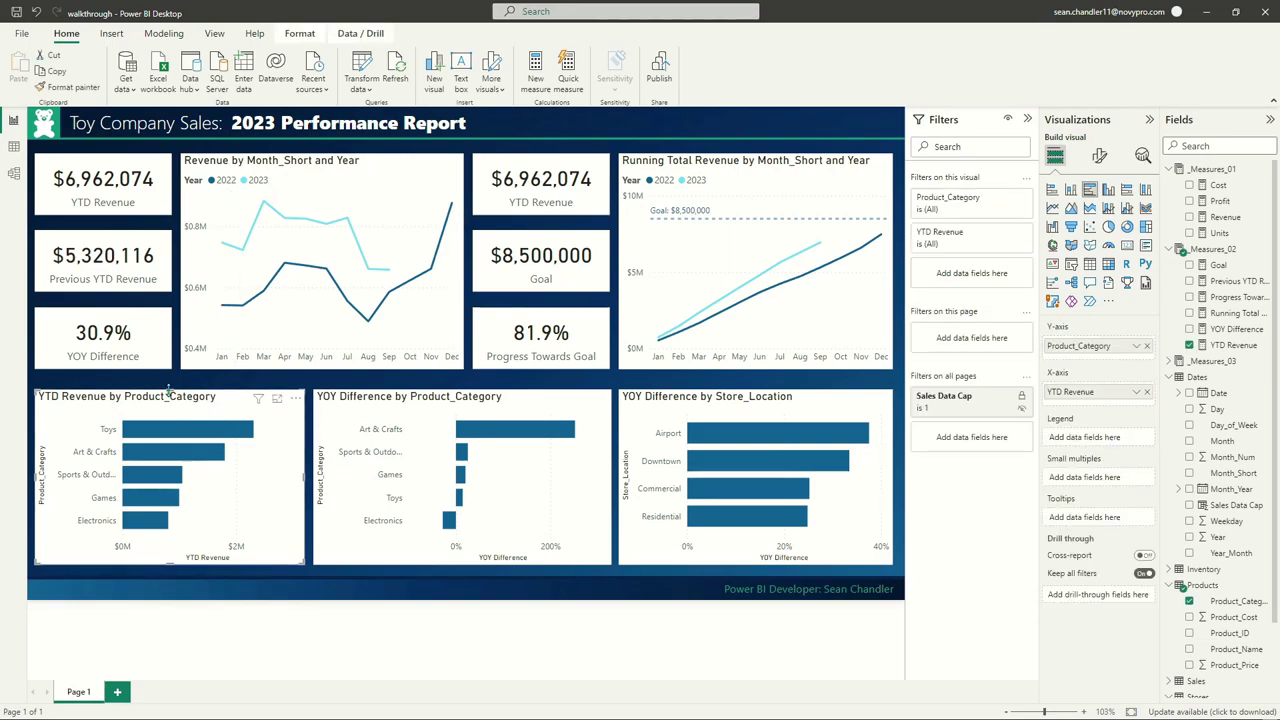
{"action": "left_click_drag", "start_coordinate": [172, 393], "coordinate": [178, 391]}
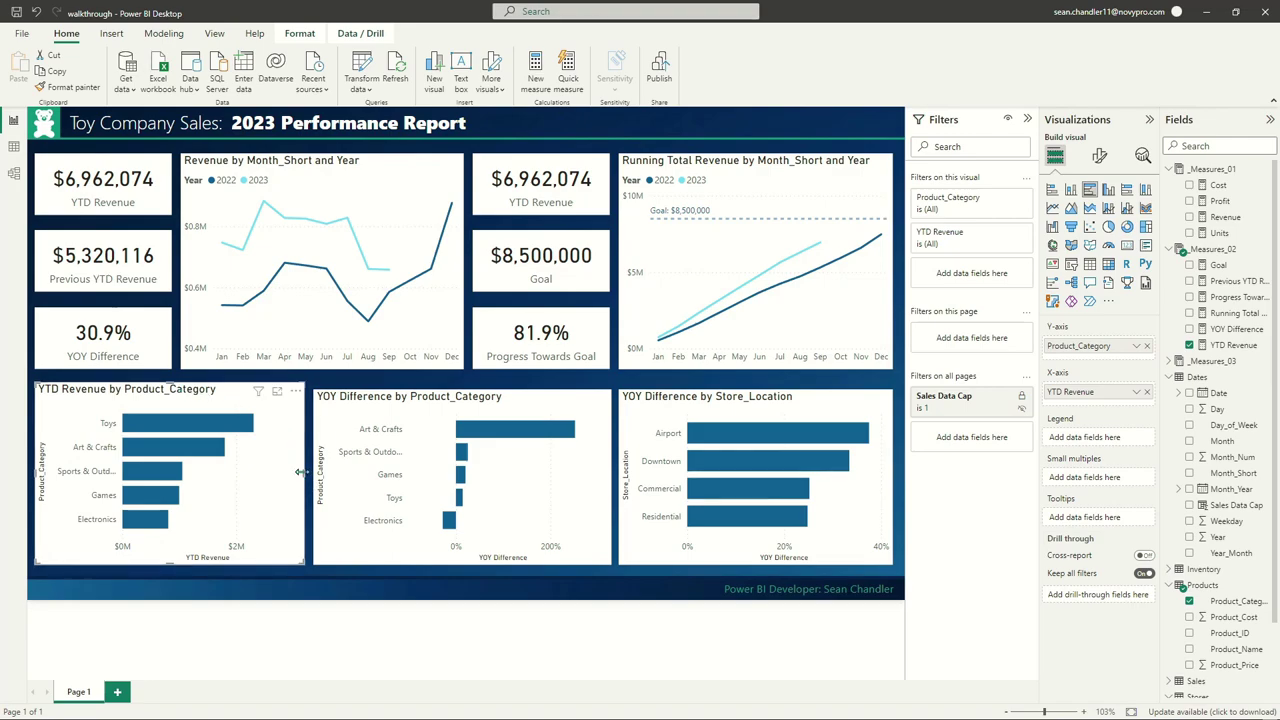
{"action": "left_click_drag", "start_coordinate": [303, 478], "coordinate": [298, 478]}
Extend the two YOY Difference bar charts upward to match the first bar chart, widening the Product_Category one slightly to the left
{"action": "left_click", "coordinate": [366, 399]}
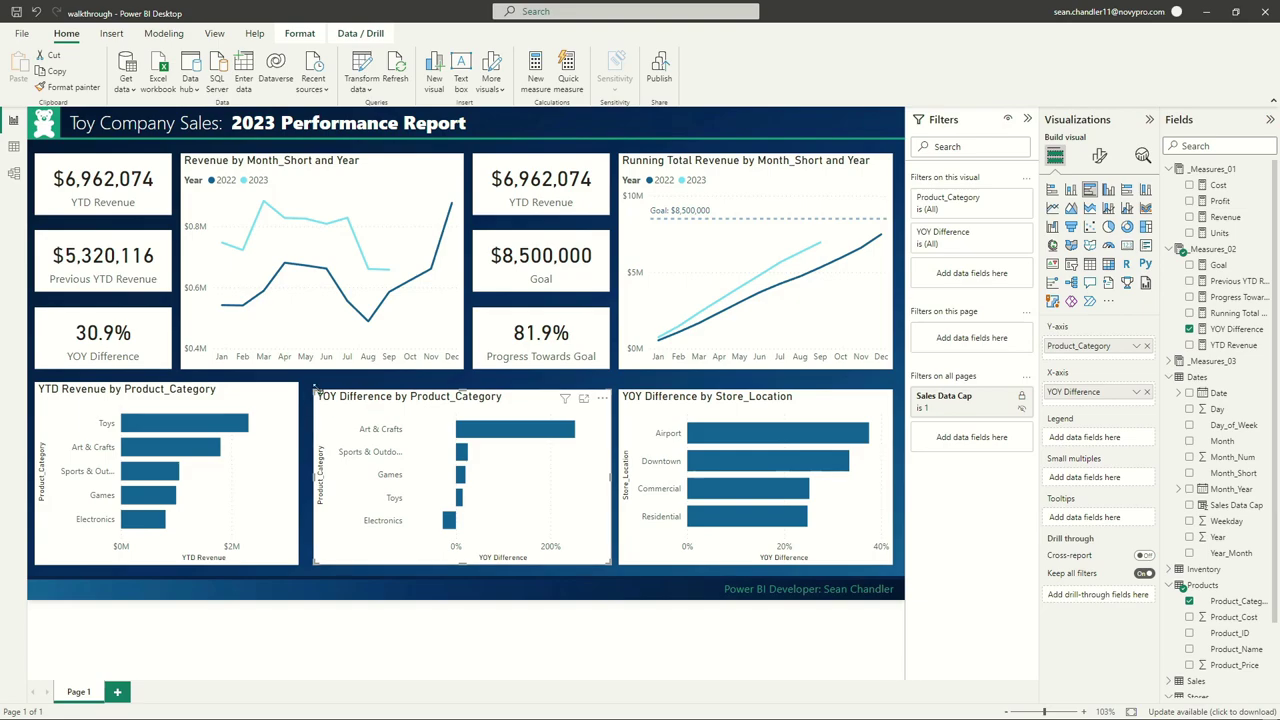
{"action": "left_click_drag", "start_coordinate": [314, 390], "coordinate": [308, 383]}
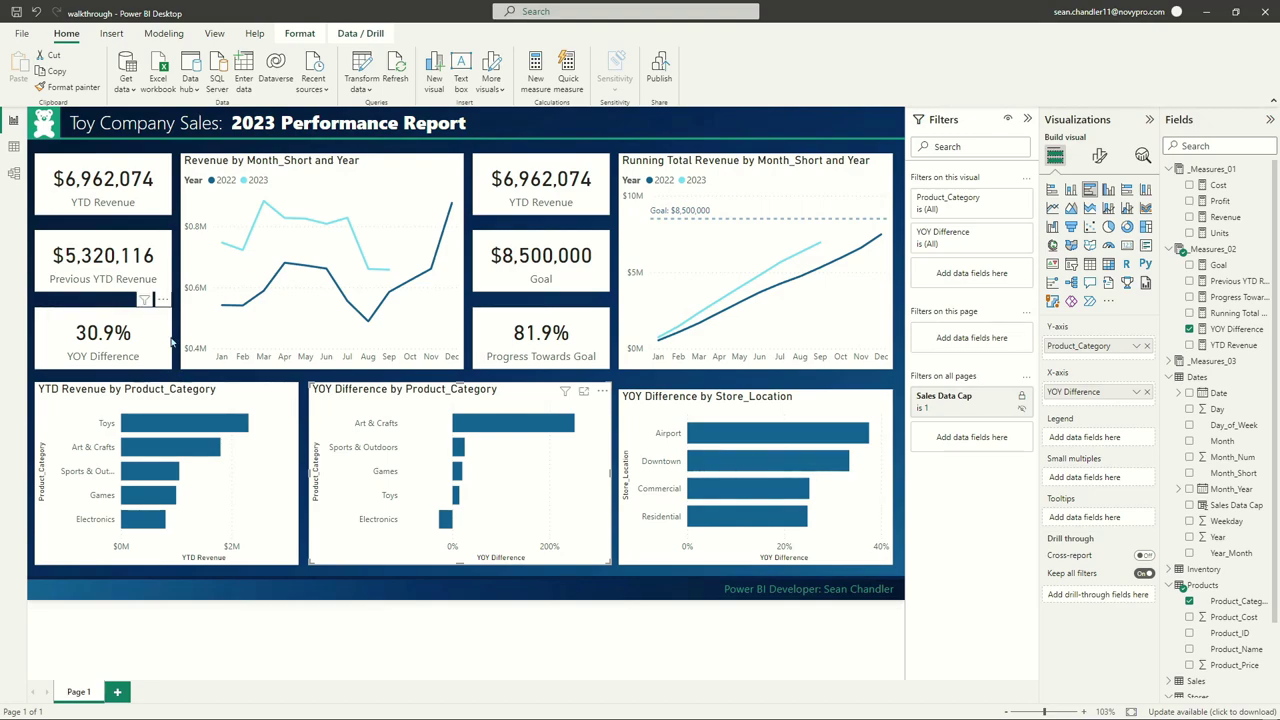
{"action": "left_click", "coordinate": [748, 396]}
{"action": "left_click_drag", "start_coordinate": [757, 389], "coordinate": [768, 385]}
{"action": "left_click", "coordinate": [900, 372]}
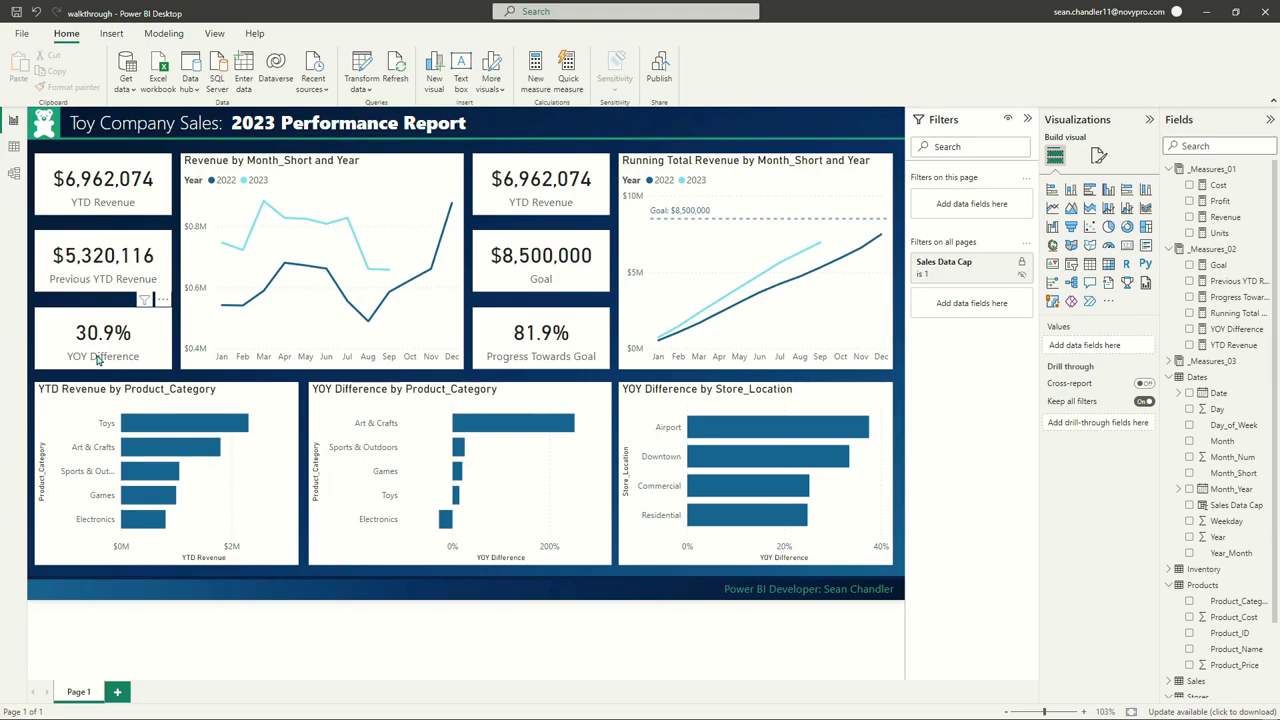
Reorder the first card column with YOY Difference on top, YTD Revenue in the middle and Previous YTD Revenue at the bottom
{"action": "left_click_drag", "start_coordinate": [107, 348], "coordinate": [173, 150]}
{"action": "left_click_drag", "start_coordinate": [97, 214], "coordinate": [97, 293]}
{"action": "left_click_drag", "start_coordinate": [123, 130], "coordinate": [63, 181]}
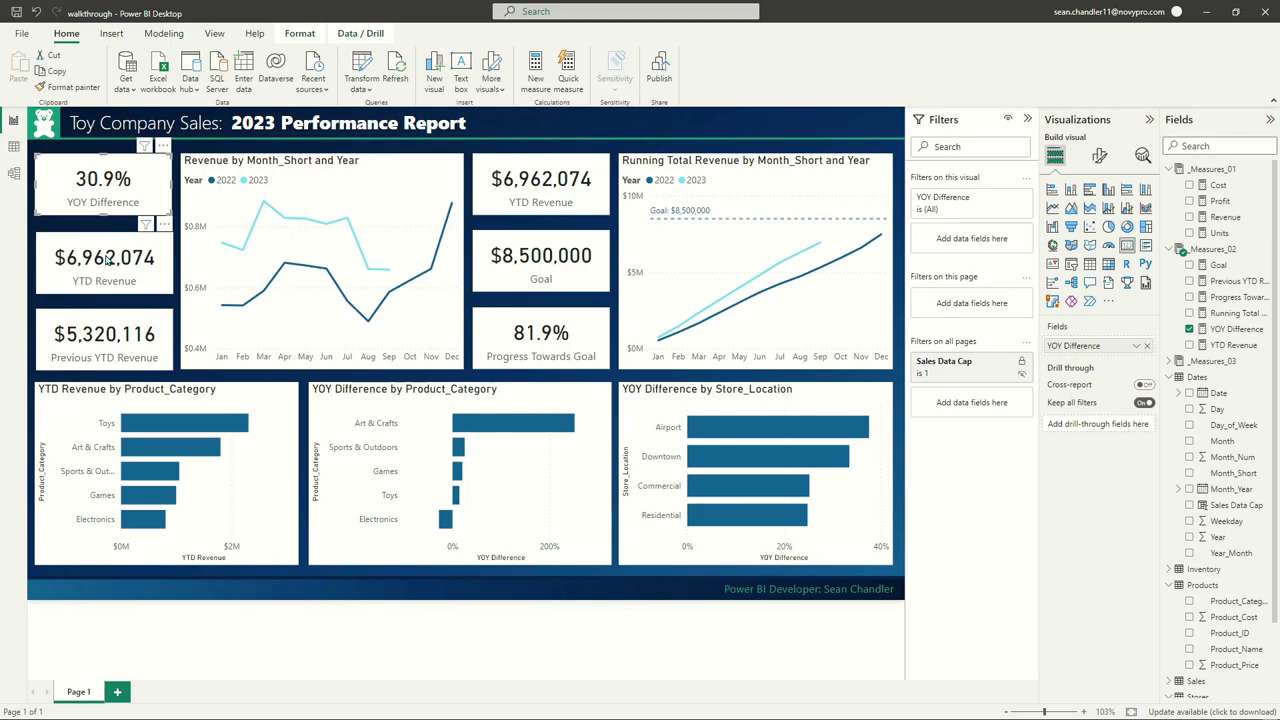
{"action": "left_click_drag", "start_coordinate": [104, 258], "coordinate": [103, 256]}
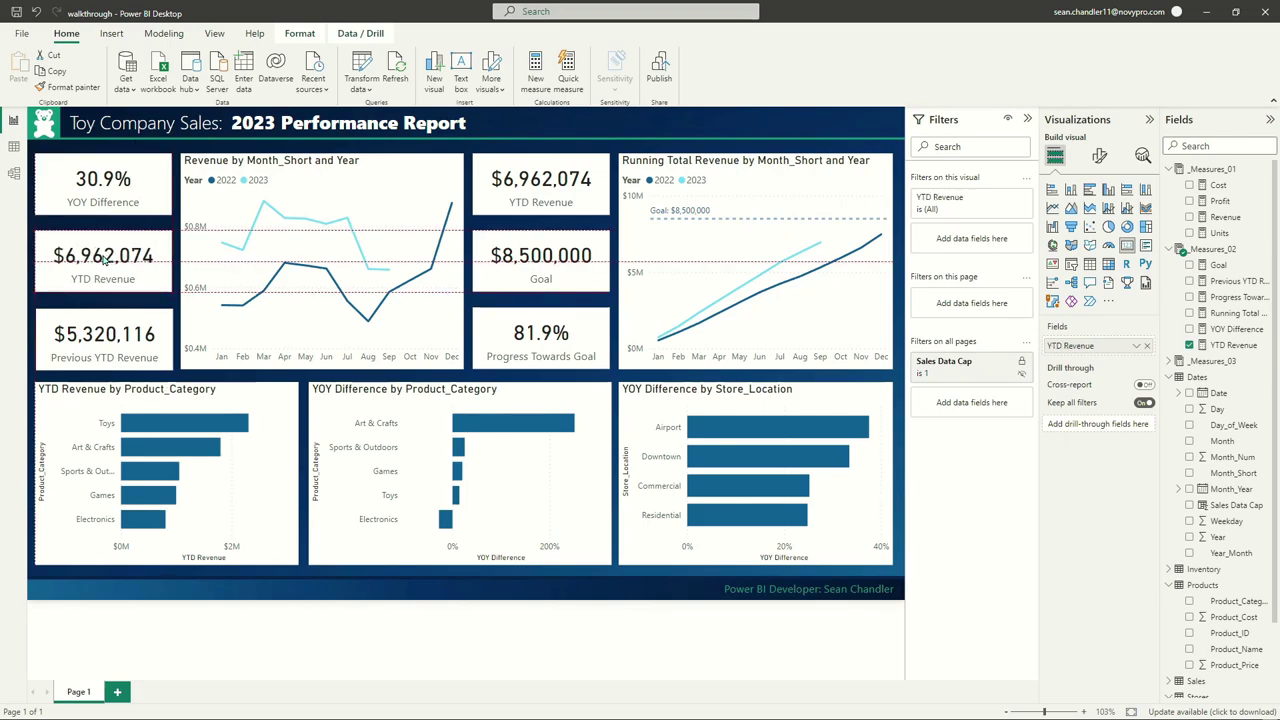
{"action": "left_click_drag", "start_coordinate": [100, 335], "coordinate": [100, 336]}
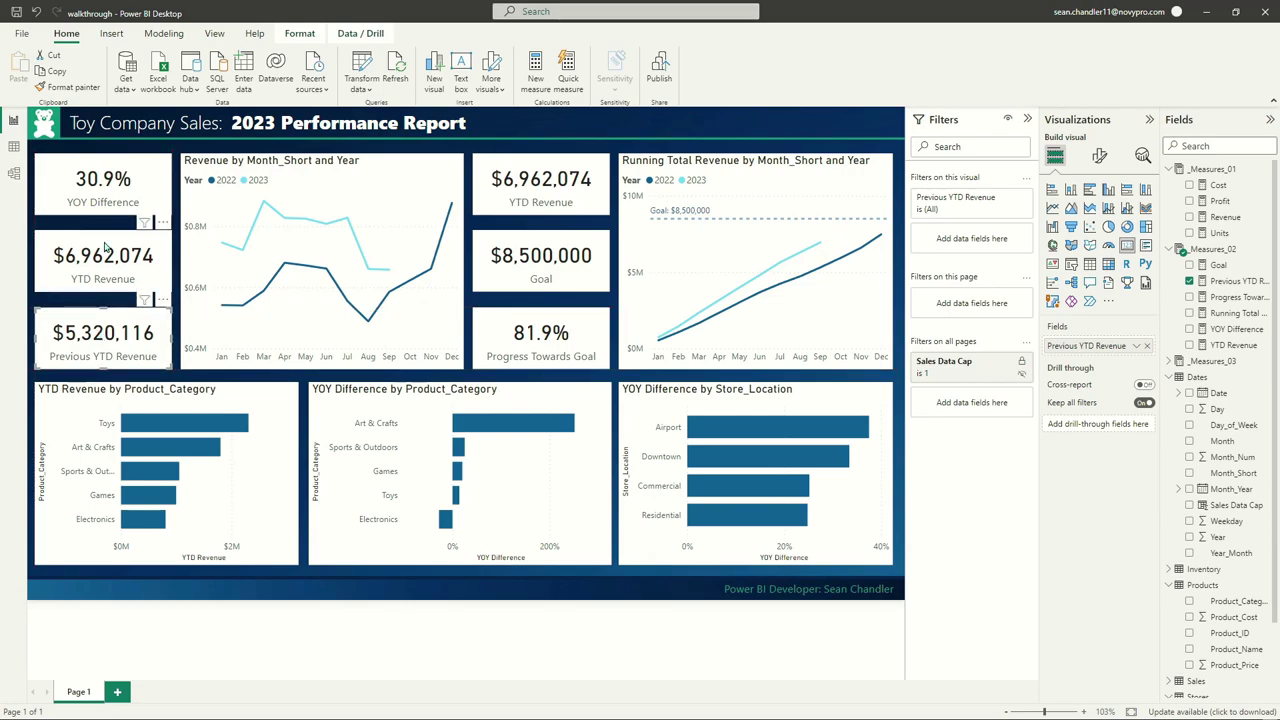
Distribute the YOY Difference, YTD Revenue and Previous YTD Revenue cards vertically in their column
{"action": "left_click", "coordinate": [103, 258], "text": "ctrl"}
{"action": "left_click", "coordinate": [103, 180], "text": "ctrl"}
{"action": "left_click", "coordinate": [299, 34]}
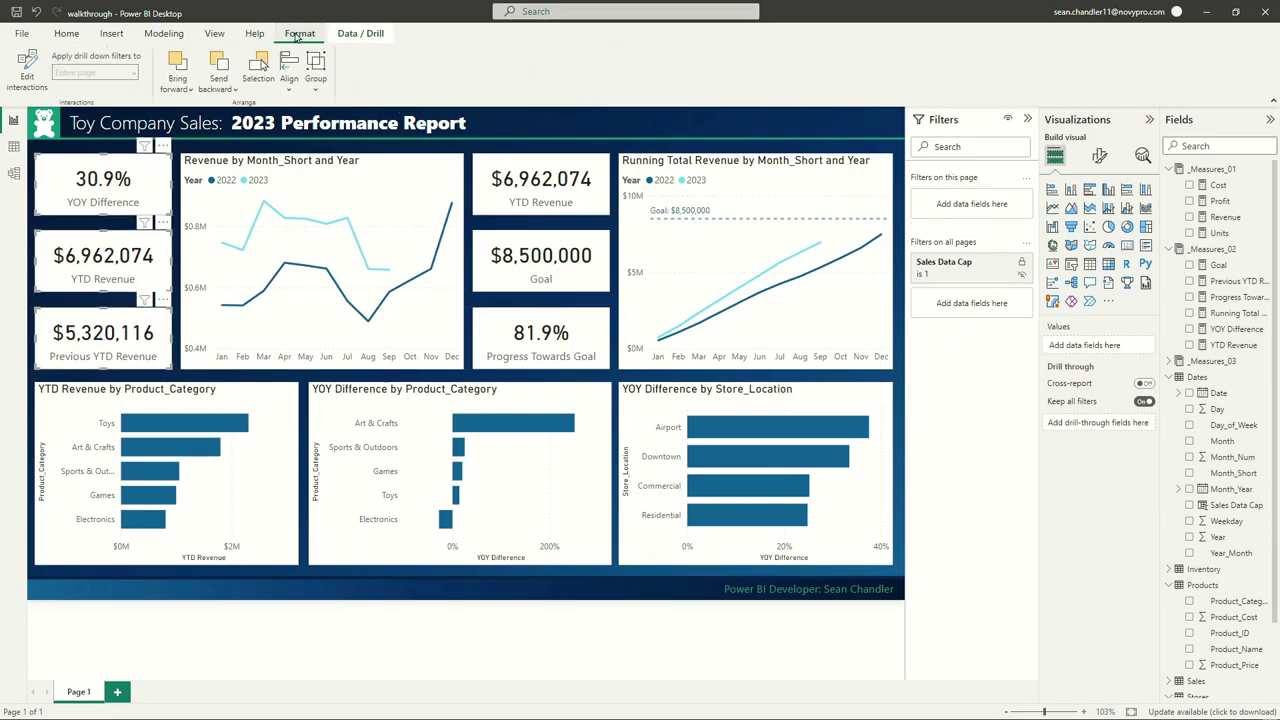
{"action": "left_click", "coordinate": [289, 72]}
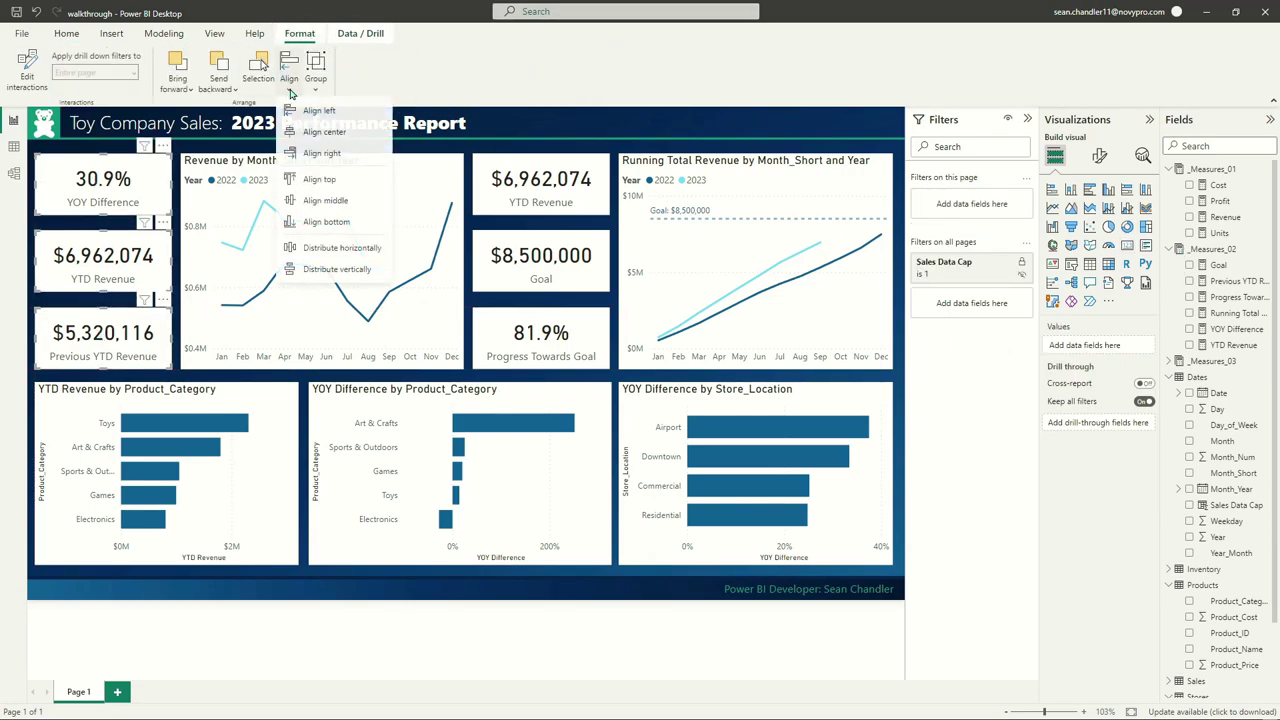
{"action": "left_click", "coordinate": [362, 271]}
Reorder the second card column with Progress Towards Goal on top, YTD Revenue in the middle and Goal at the bottom
{"action": "left_click", "coordinate": [527, 200]}
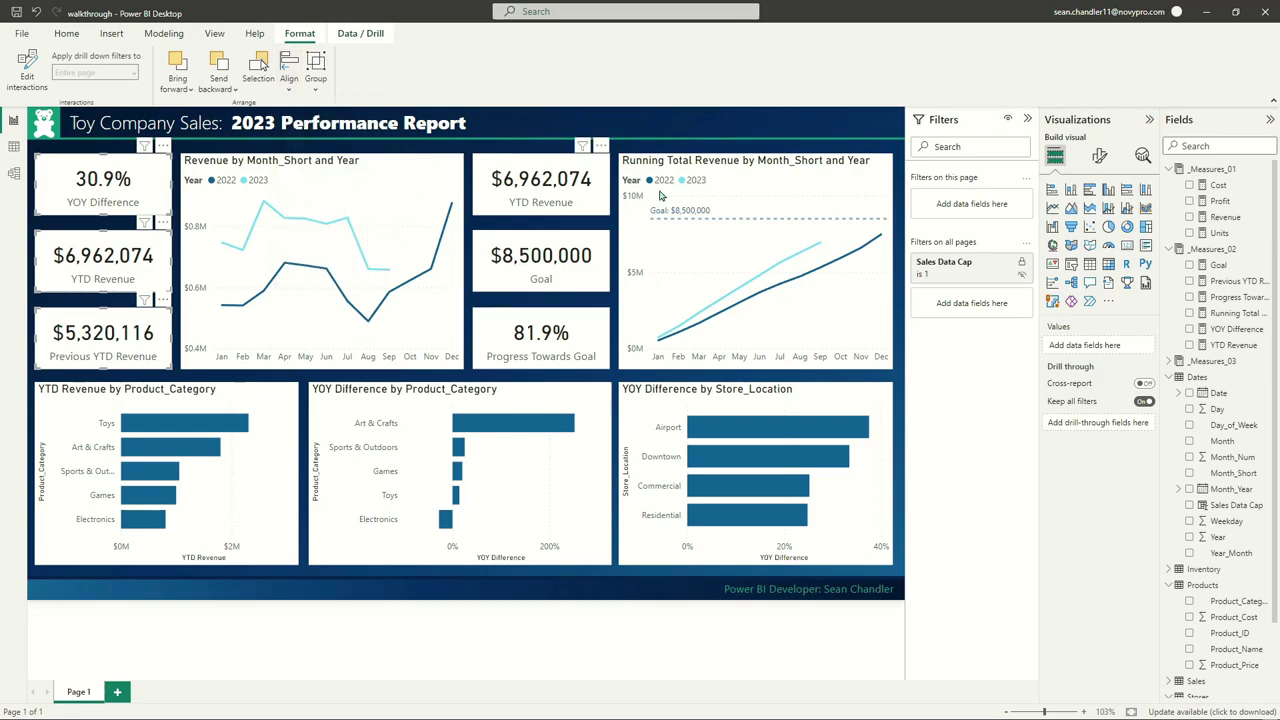
{"action": "left_click_drag", "start_coordinate": [563, 243], "coordinate": [696, 286]}
{"action": "left_click_drag", "start_coordinate": [552, 330], "coordinate": [545, 181]}
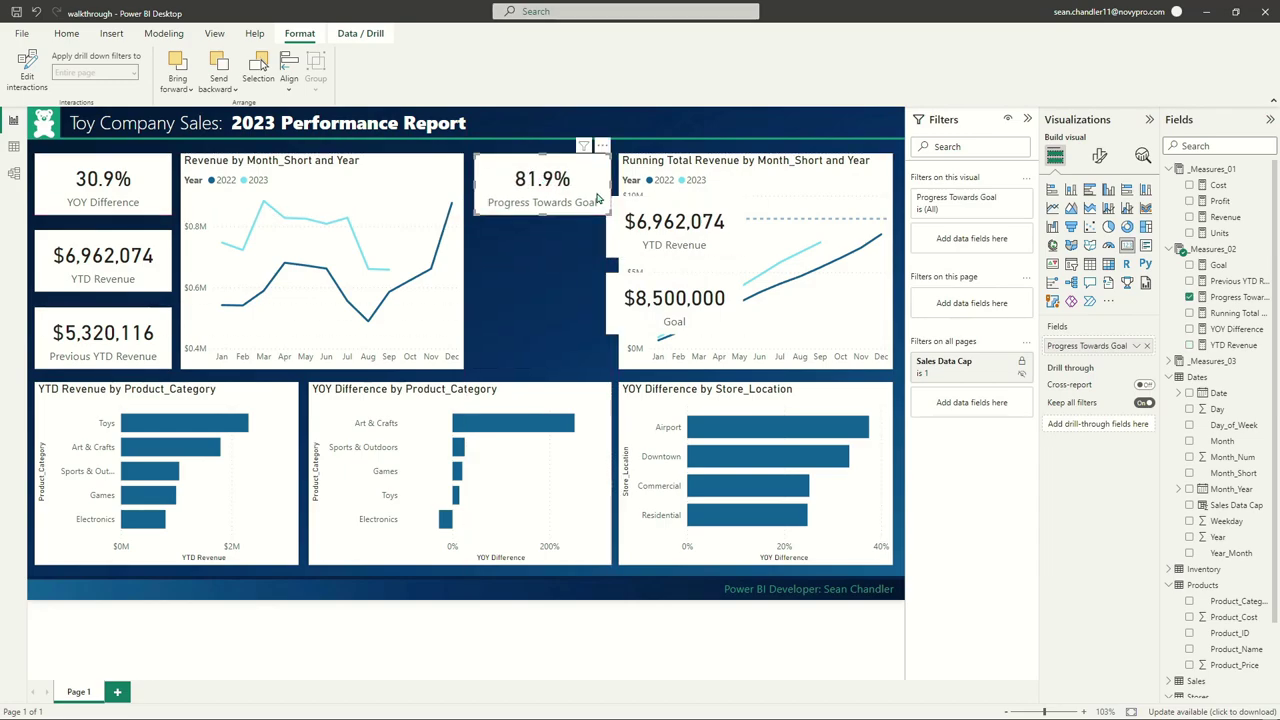
{"action": "left_click_drag", "start_coordinate": [665, 234], "coordinate": [529, 265]}
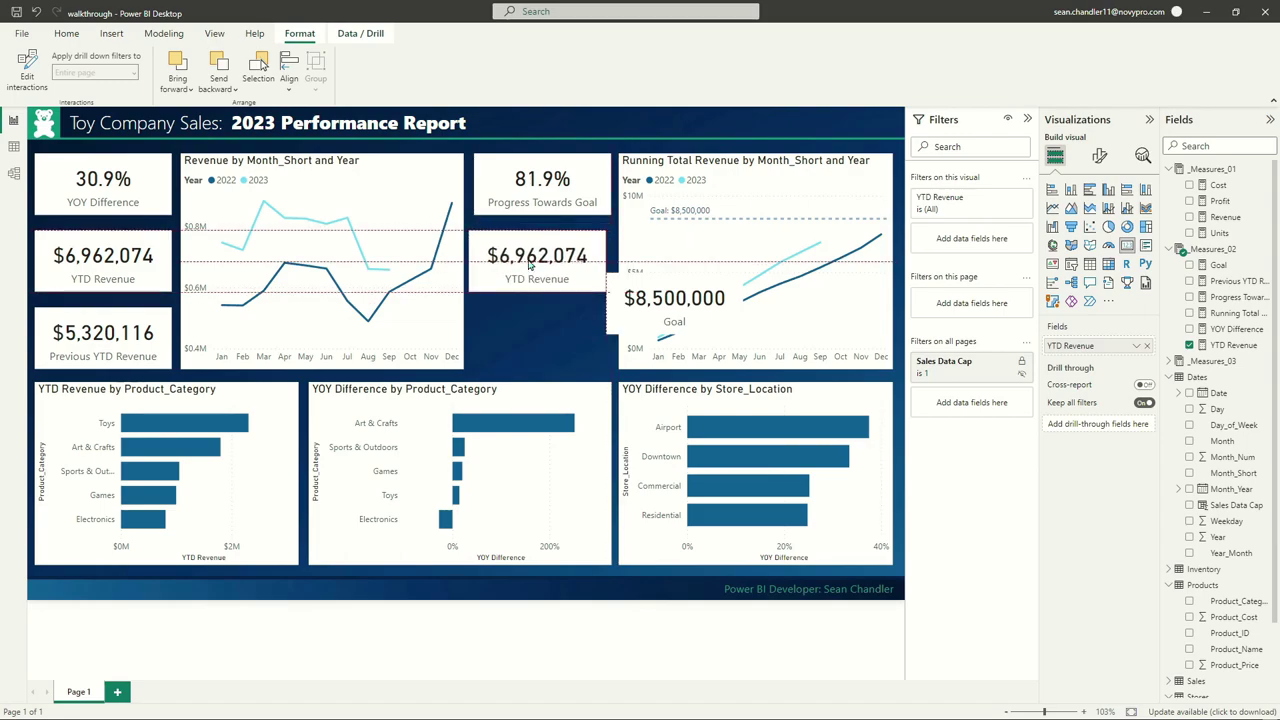
{"action": "left_click_drag", "start_coordinate": [608, 312], "coordinate": [481, 341]}
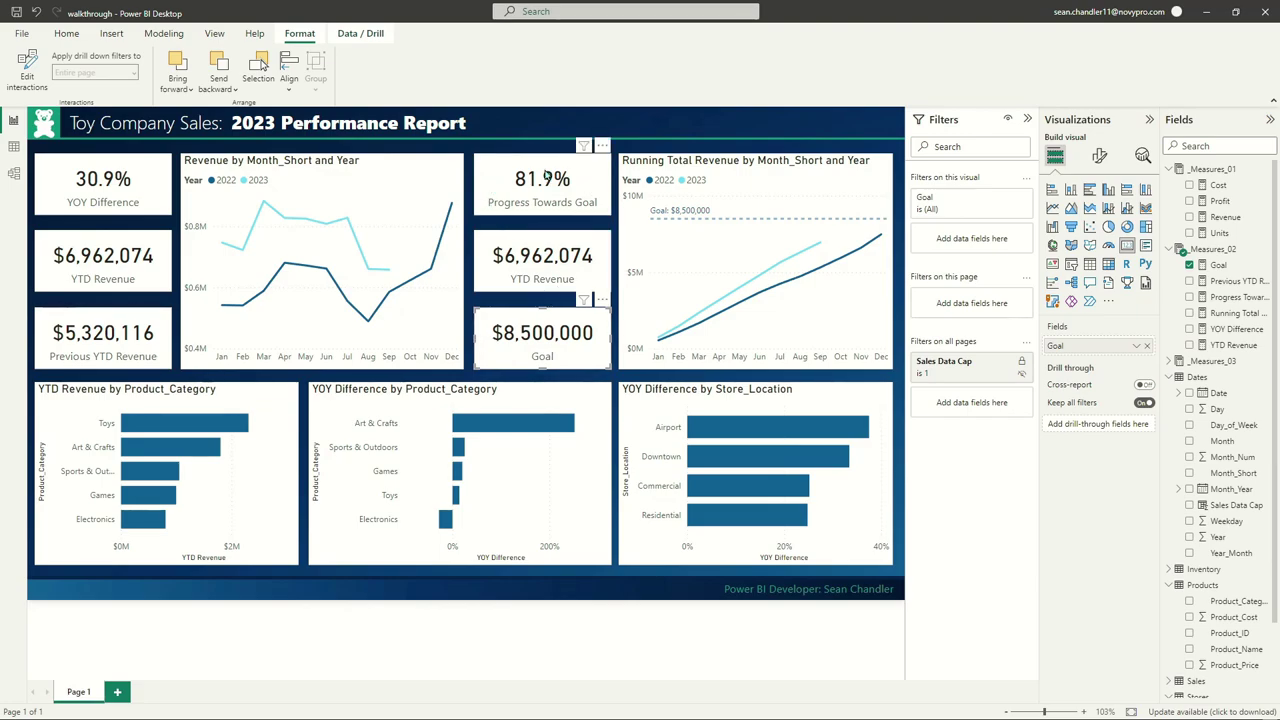
{"action": "left_click", "coordinate": [578, 167]}
{"action": "key", "text": "Escape"}
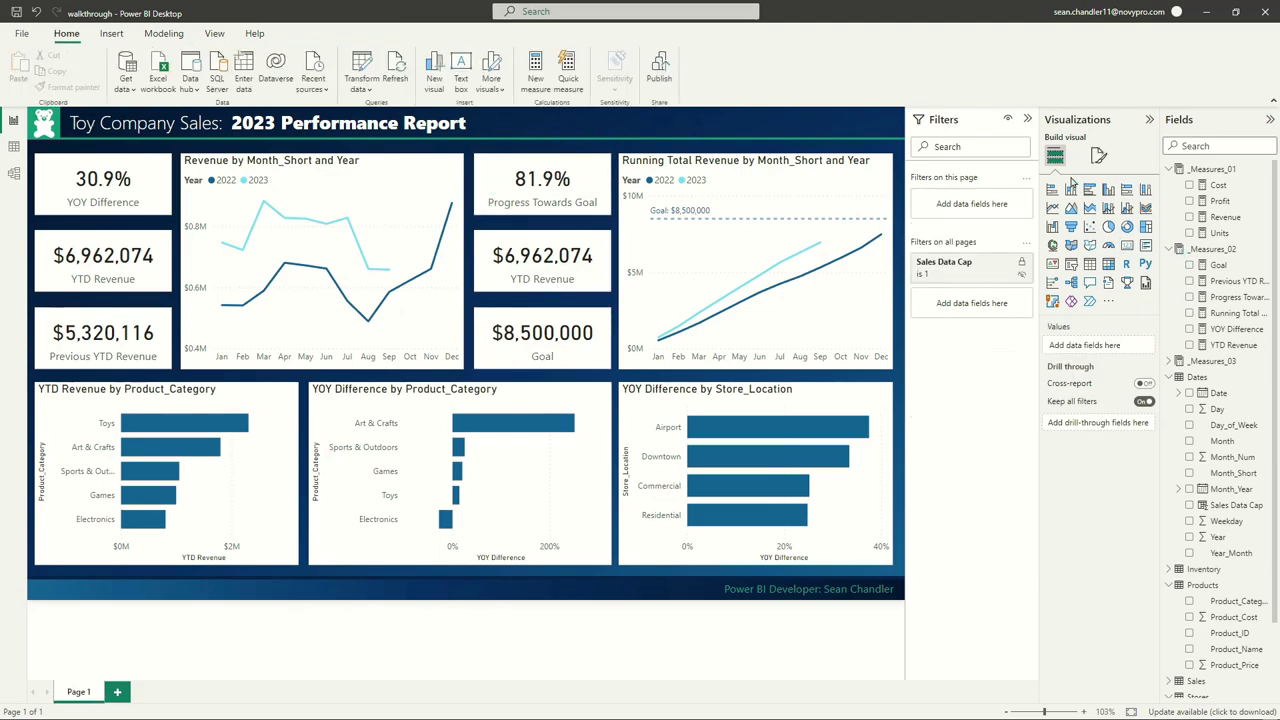
Set the background of all six KPI cards to the darkest shade of the theme's medium blue
{"action": "left_click", "coordinate": [152, 185]}
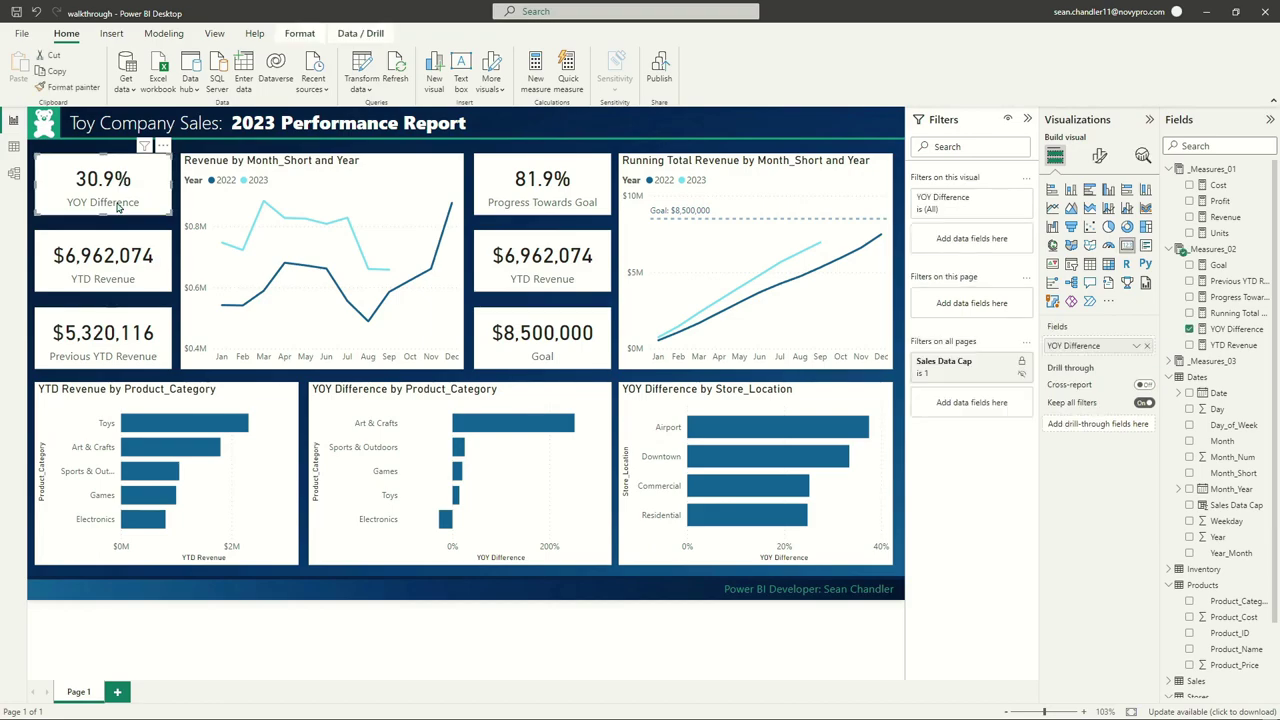
{"action": "left_click", "coordinate": [120, 330], "text": "ctrl"}
{"action": "left_click", "coordinate": [542, 185], "text": "ctrl"}
{"action": "left_click", "coordinate": [542, 260], "text": "ctrl"}
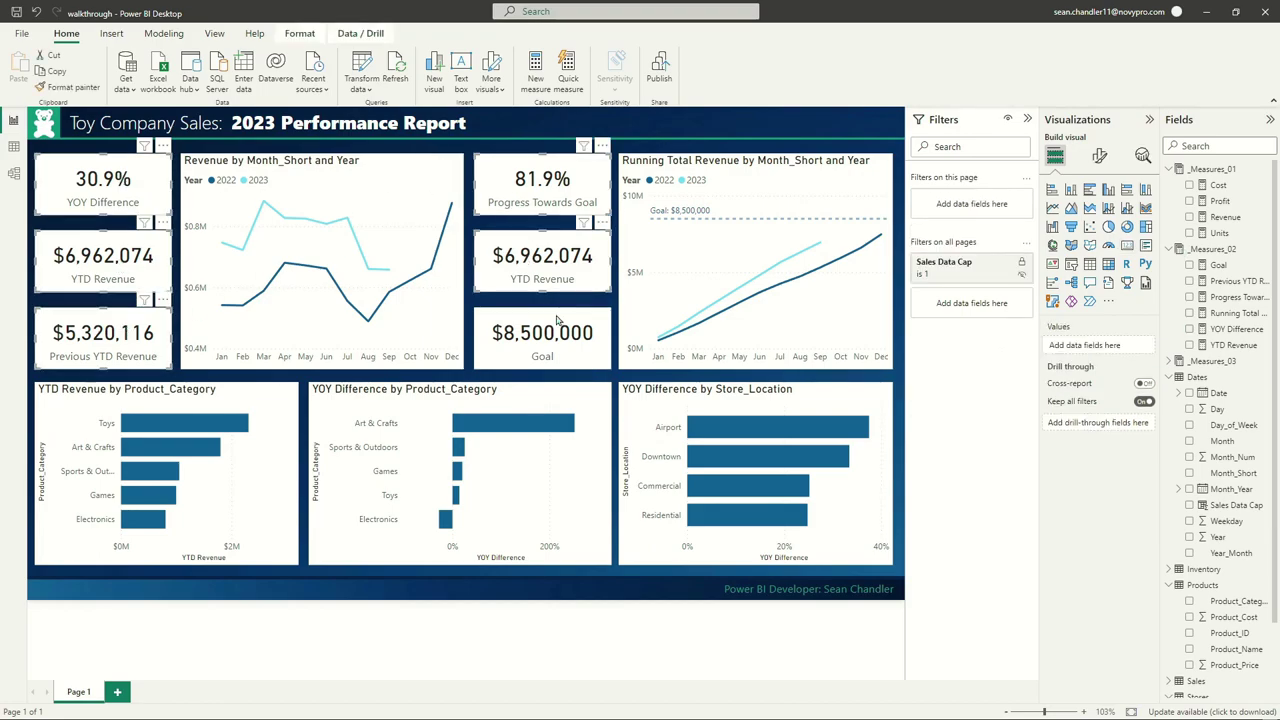
{"action": "left_click", "coordinate": [556, 318], "text": "ctrl"}
{"action": "left_click", "coordinate": [1100, 157]}
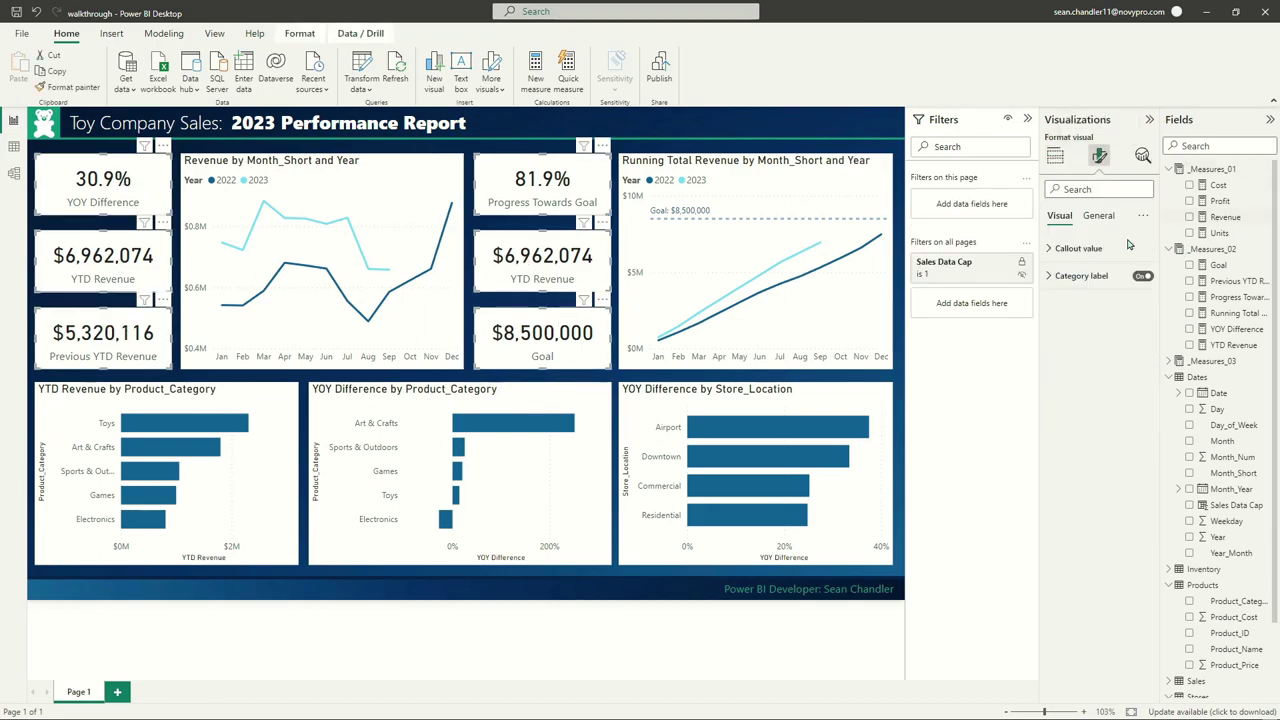
{"action": "left_click", "coordinate": [1099, 217]}
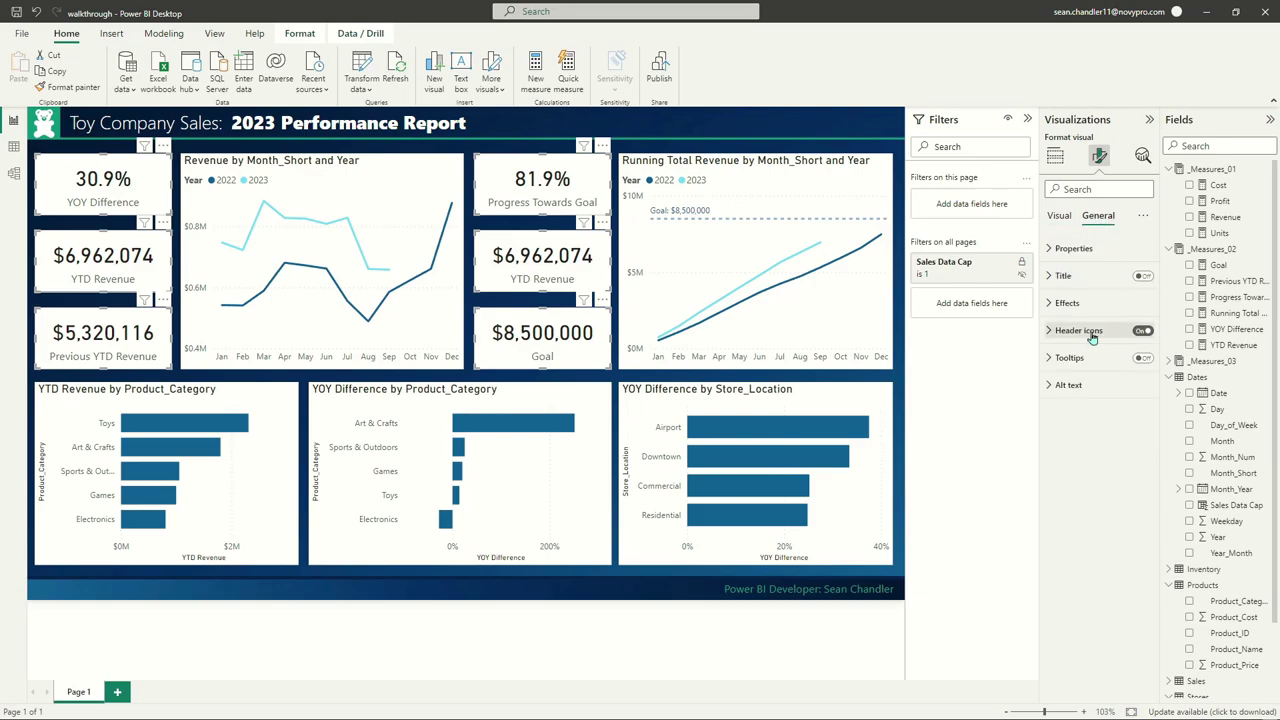
{"action": "left_click", "coordinate": [1068, 303]}
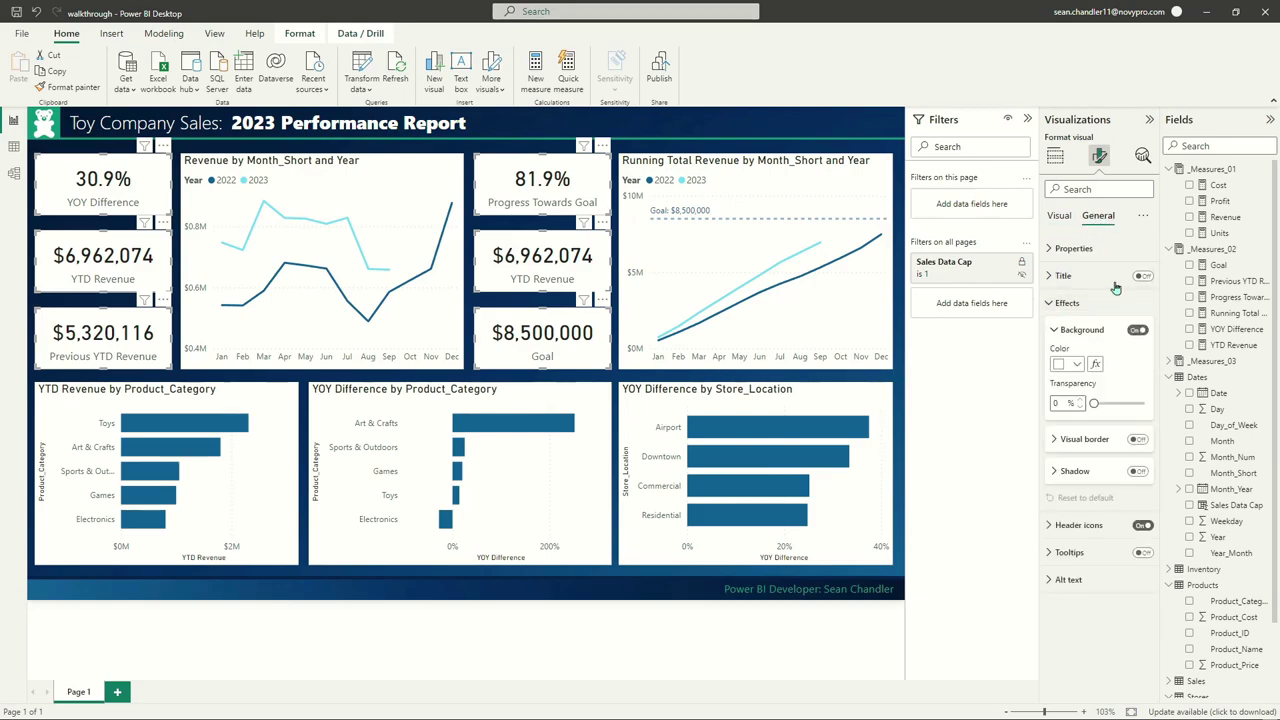
{"action": "left_click", "coordinate": [1065, 368]}
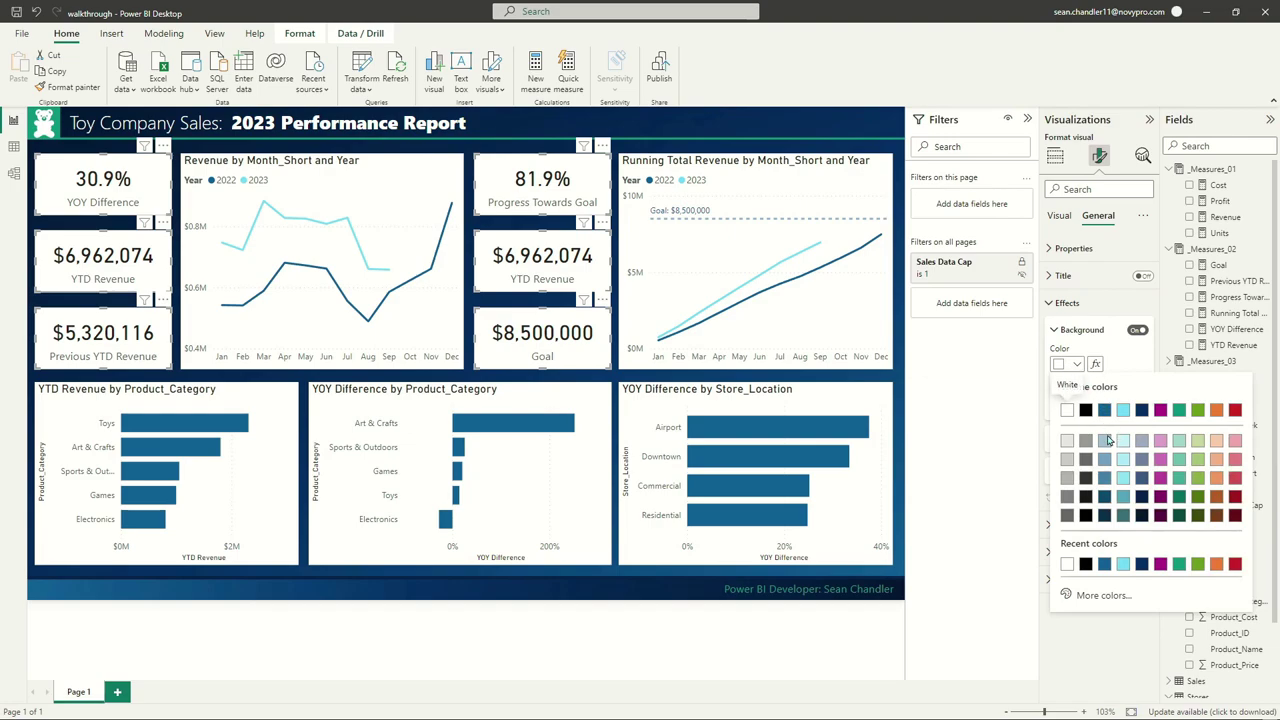
{"action": "left_click", "coordinate": [1104, 514]}
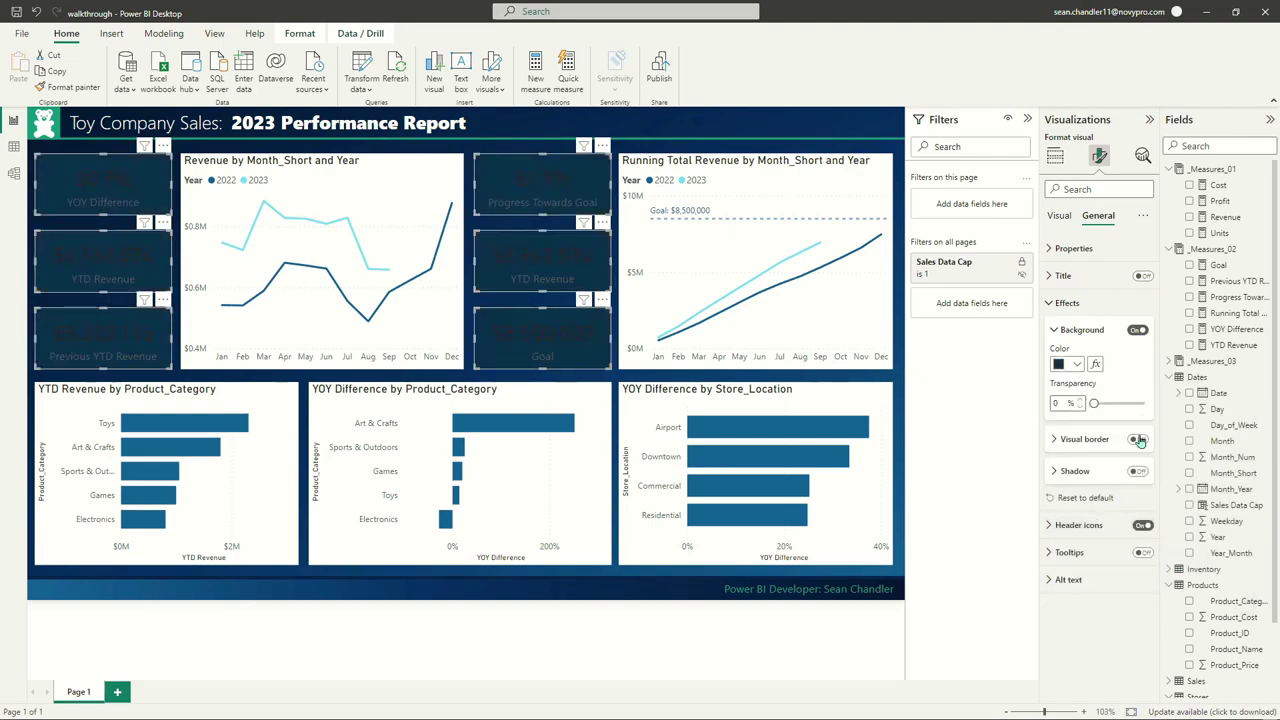
Set the background transparency of the six KPI cards to 30%
{"action": "left_click", "coordinate": [1053, 403]}
{"action": "type", "text": "1"}
{"action": "key", "text": "BackSpace"}
{"action": "type", "text": "3"}
{"action": "left_click", "coordinate": [695, 572]}
Change the background of all six KPI cards to the darkest shade of the theme's navy blue
{"action": "left_click", "coordinate": [110, 195]}
{"action": "left_click", "coordinate": [127, 257], "text": "ctrl"}
{"action": "left_click", "coordinate": [110, 335], "text": "ctrl"}
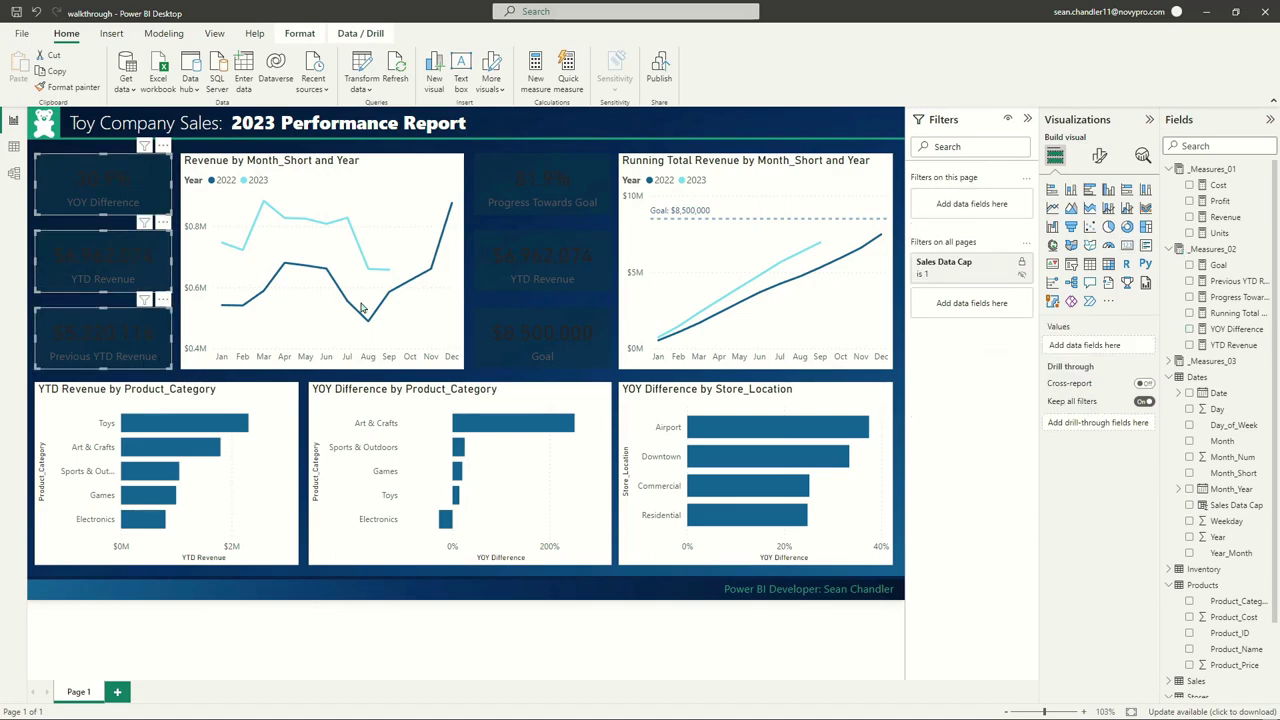
{"action": "left_click", "coordinate": [560, 189], "text": "ctrl"}
{"action": "left_click", "coordinate": [550, 262], "text": "ctrl"}
{"action": "left_click", "coordinate": [581, 332], "text": "ctrl"}
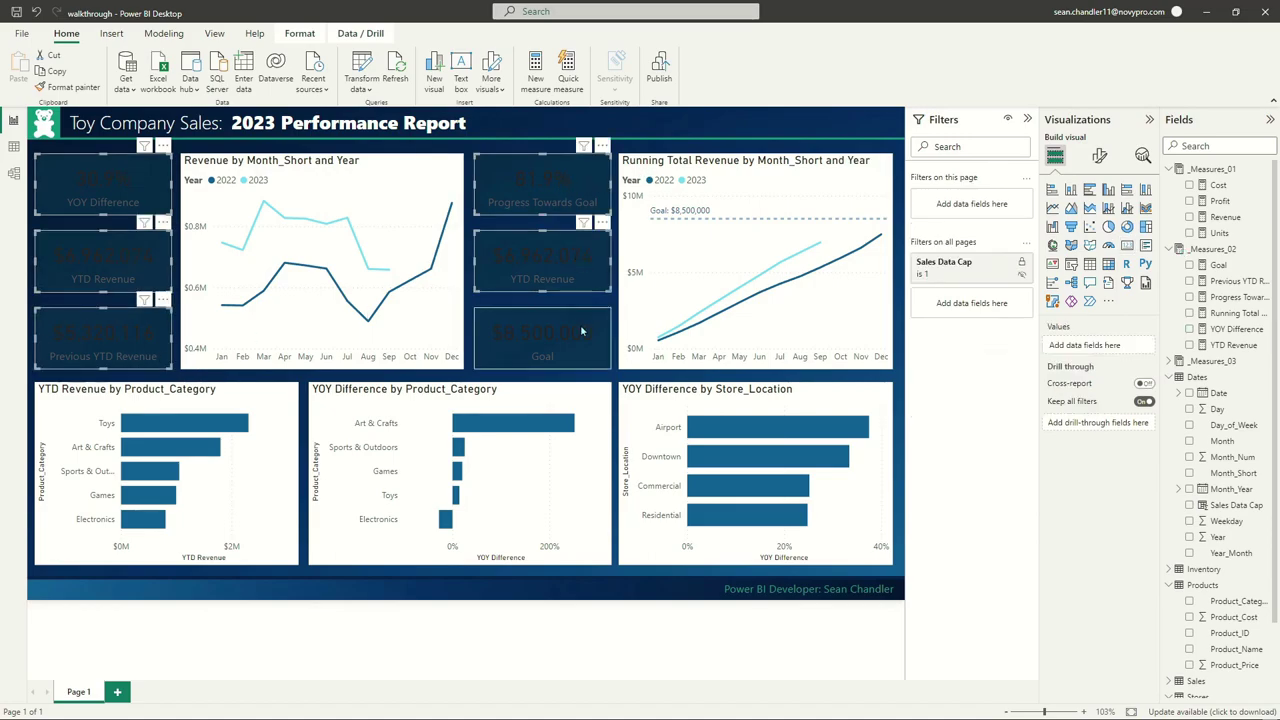
{"action": "left_click", "coordinate": [1099, 155]}
{"action": "left_click", "coordinate": [1095, 215]}
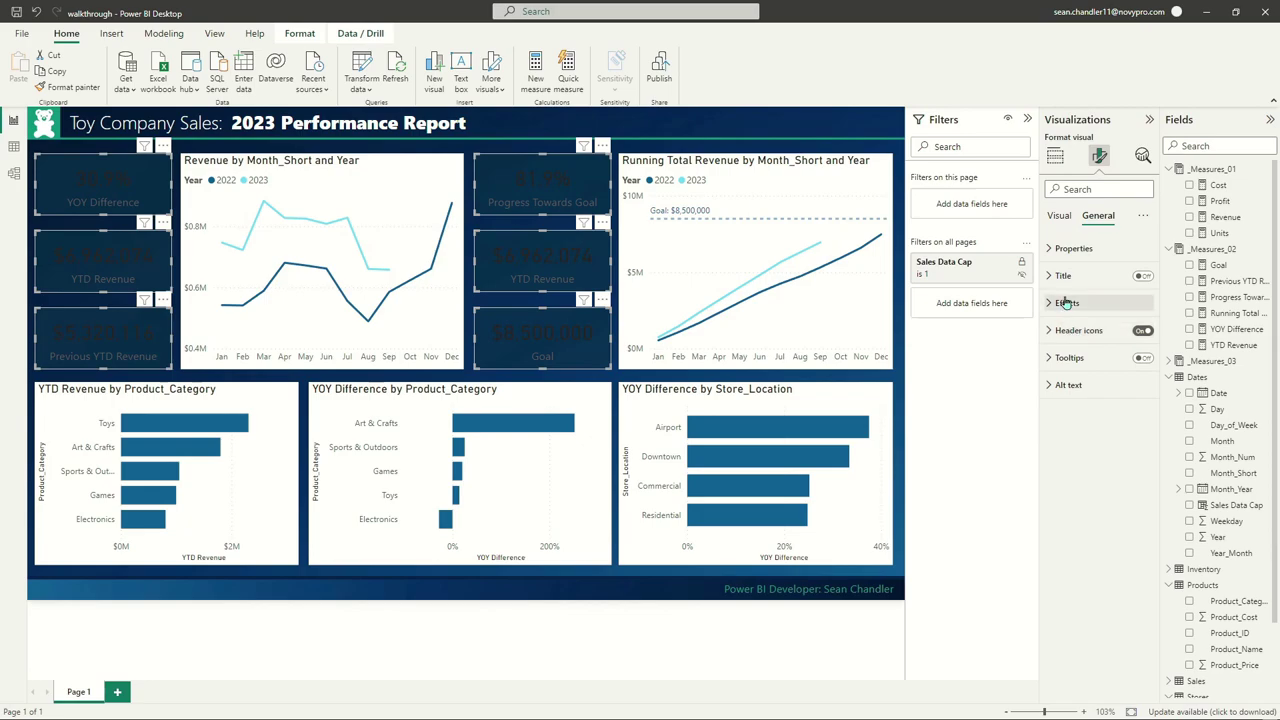
{"action": "left_click", "coordinate": [1067, 303]}
{"action": "left_click", "coordinate": [1072, 365]}
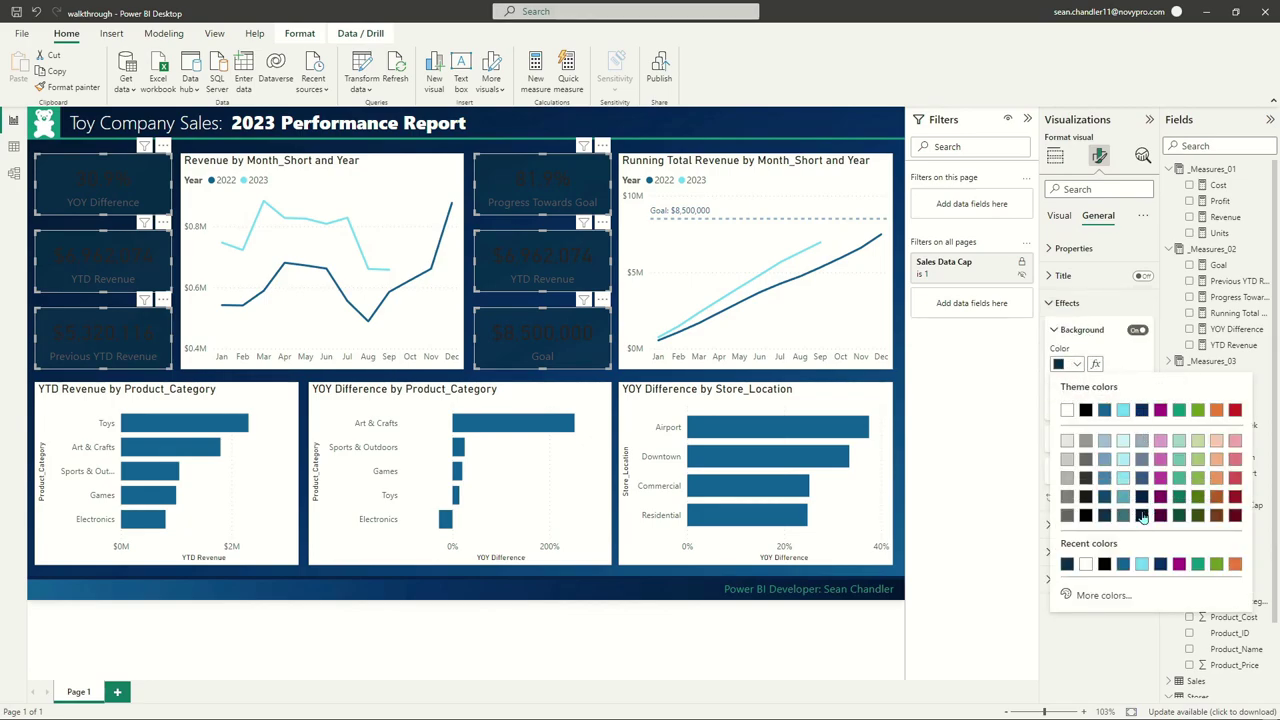
{"action": "left_click", "coordinate": [1142, 515]}
{"action": "left_click", "coordinate": [786, 631]}
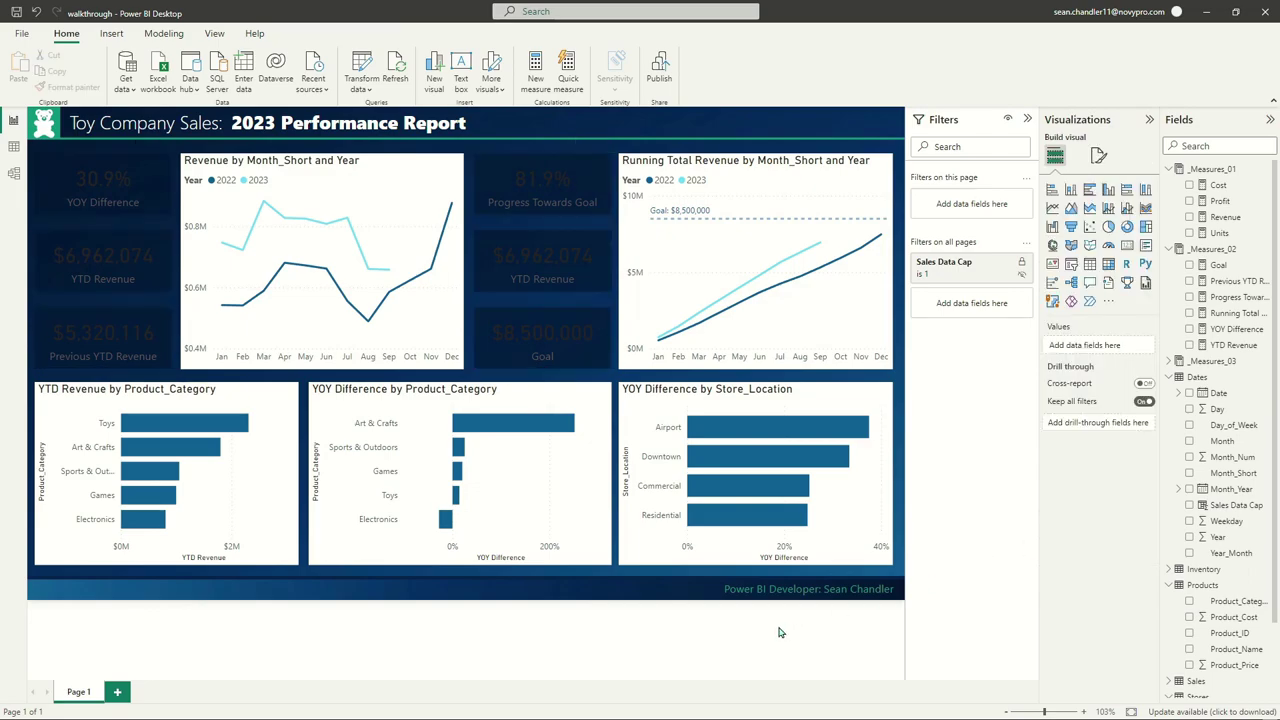
Turn on the visual border for all six KPI cards together
{"action": "left_click", "coordinate": [95, 195]}
{"action": "left_click", "coordinate": [130, 338]}
{"action": "left_click", "coordinate": [542, 190], "text": "ctrl"}
{"action": "left_click", "coordinate": [542, 265], "text": "ctrl"}
{"action": "left_click", "coordinate": [542, 340], "text": "ctrl"}
{"action": "left_click", "coordinate": [1100, 157]}
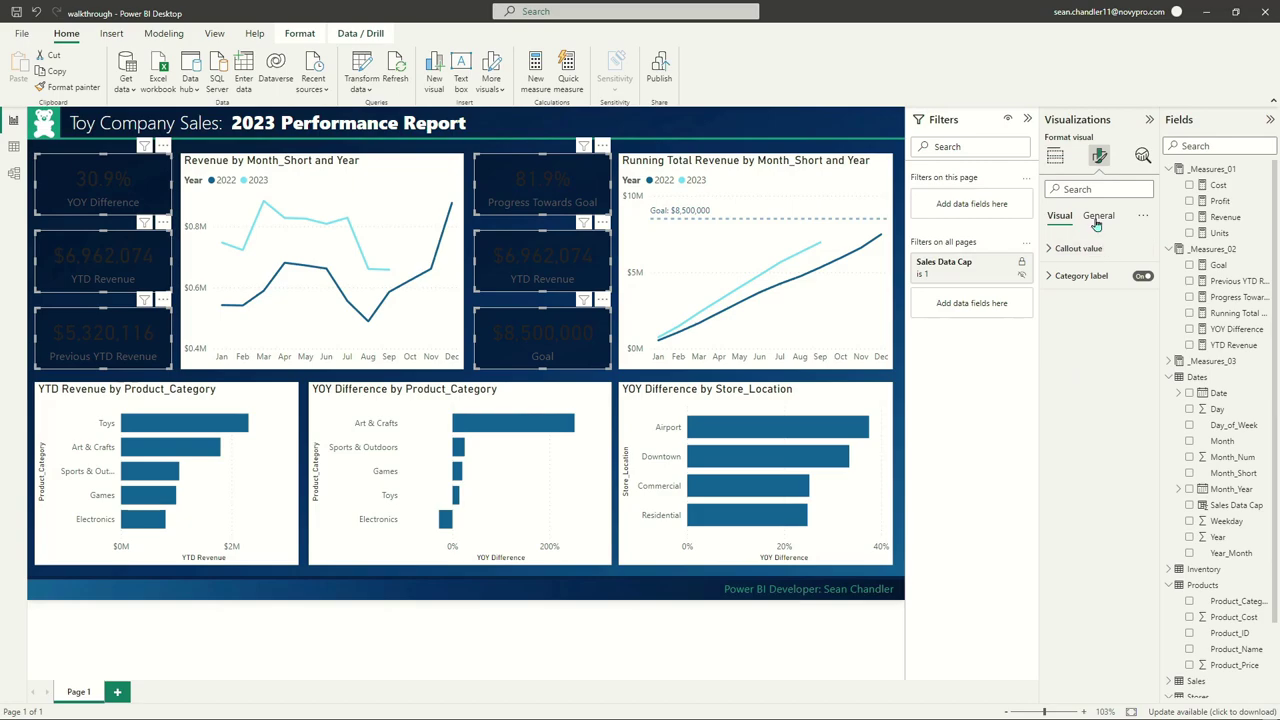
{"action": "left_click", "coordinate": [1100, 222]}
{"action": "left_click", "coordinate": [1090, 302]}
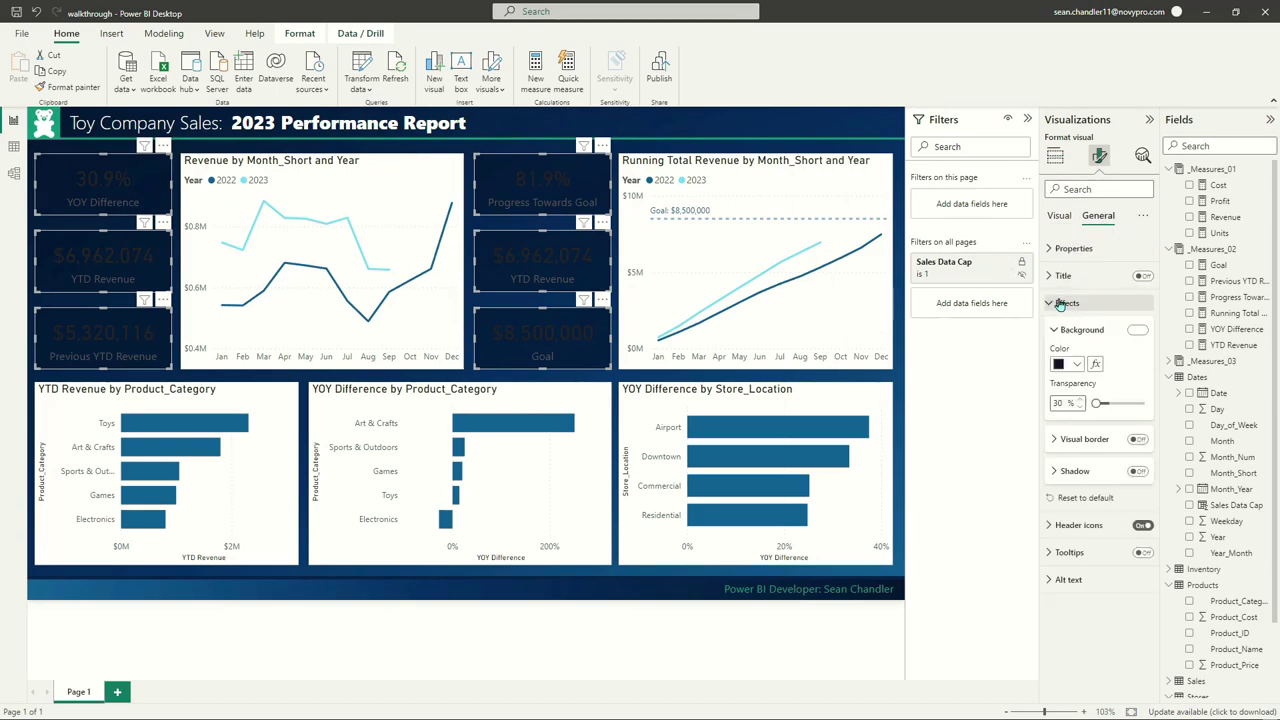
{"action": "left_click", "coordinate": [1137, 439]}
{"action": "left_click", "coordinate": [1097, 446]}
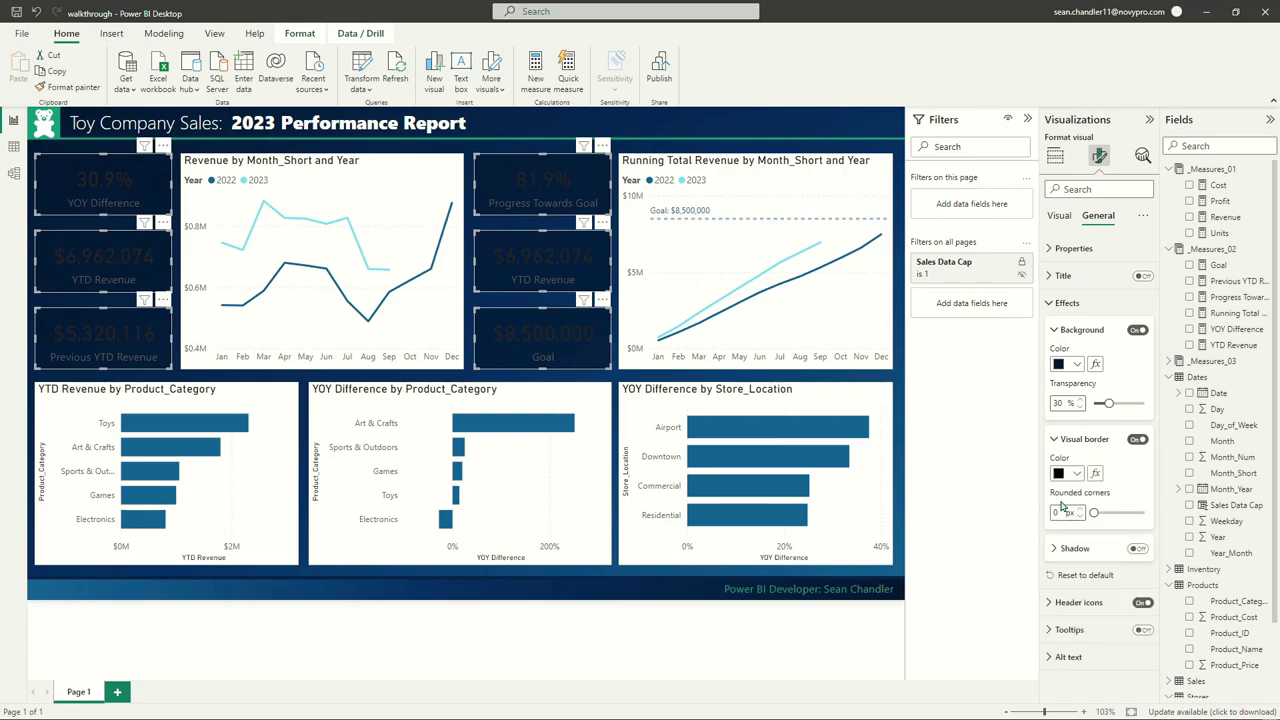
Round the corners of the six cards' visual border slightly and pick a border colour
{"action": "left_click_drag", "start_coordinate": [1094, 512], "coordinate": [1110, 512]}
{"action": "left_click", "coordinate": [1066, 473]}
{"action": "left_click", "coordinate": [1139, 370]}
Set the category label color of all six KPI cards to a light gray shade from the theme's white column
{"action": "left_click", "coordinate": [1060, 215]}
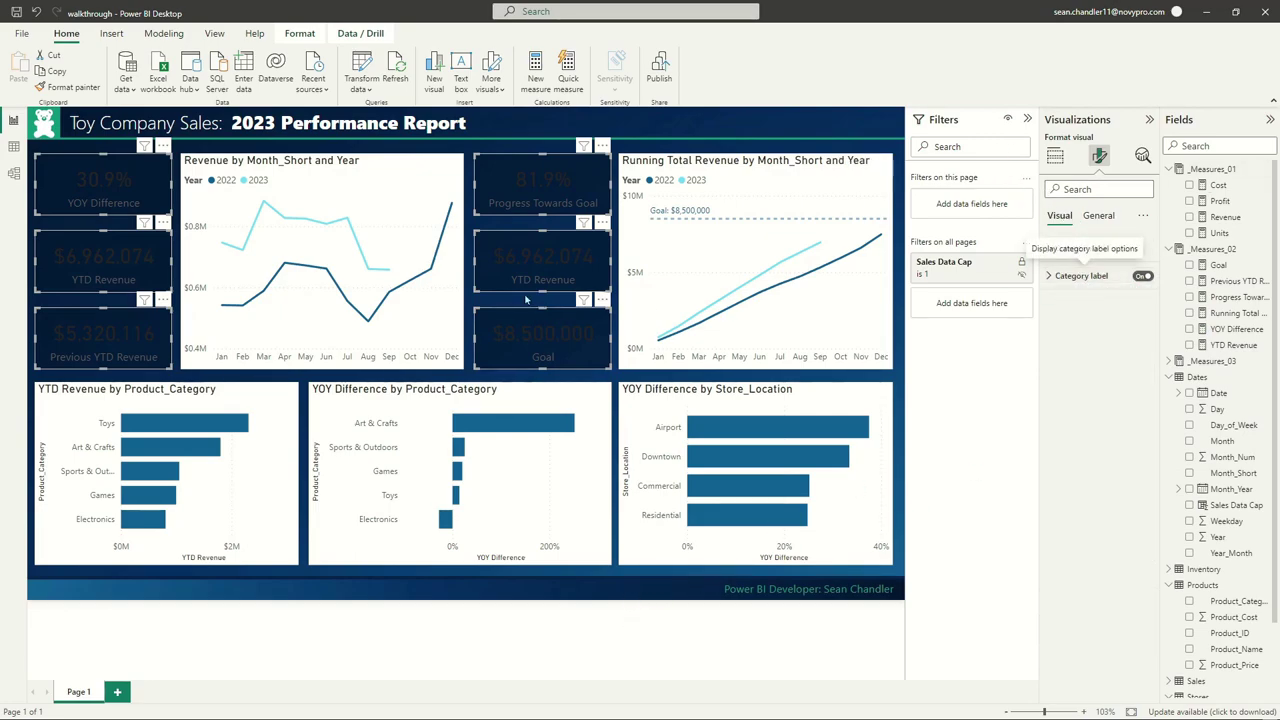
{"action": "left_click", "coordinate": [1080, 275]}
{"action": "left_click", "coordinate": [1084, 372]}
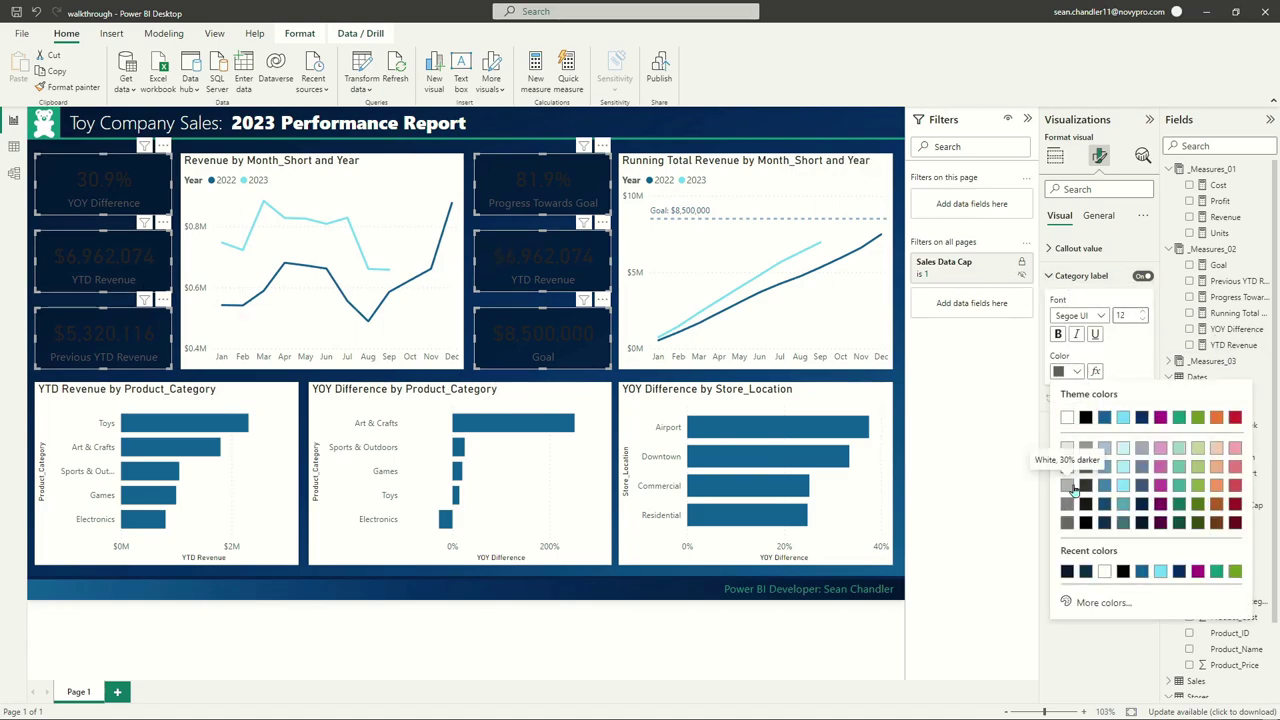
{"action": "left_click", "coordinate": [1104, 450]}
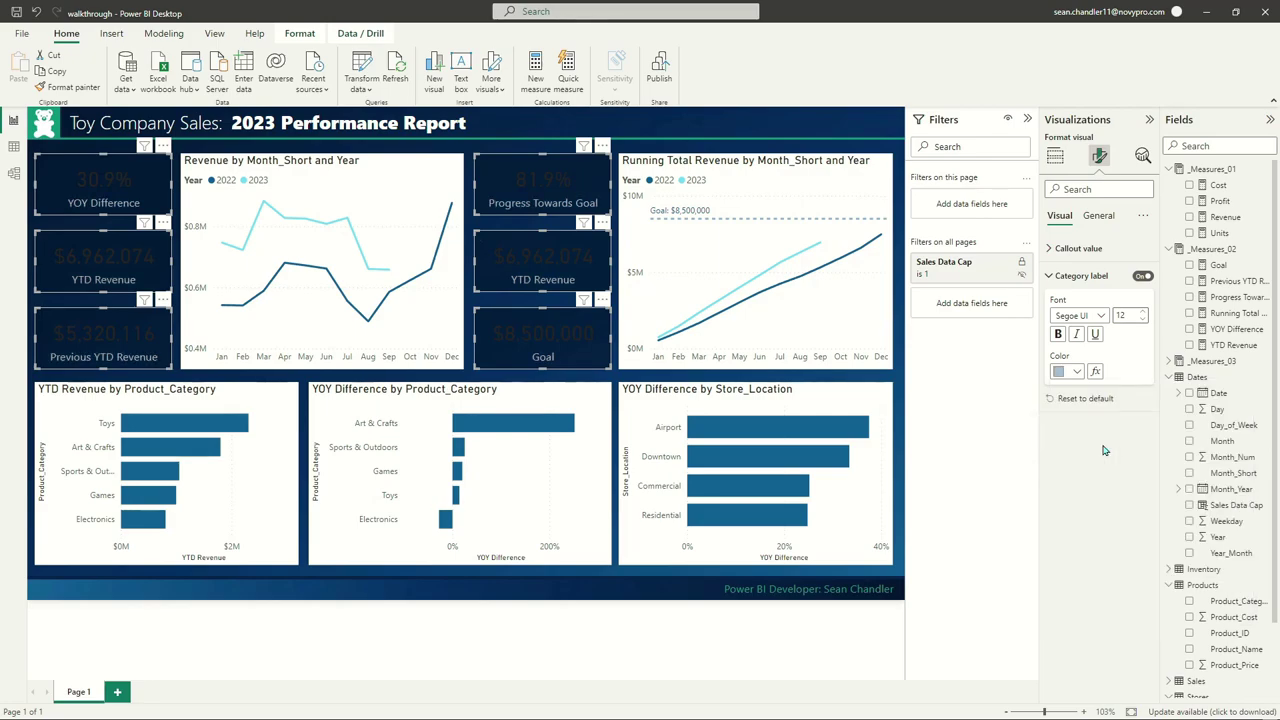
{"action": "left_click", "coordinate": [1066, 372]}
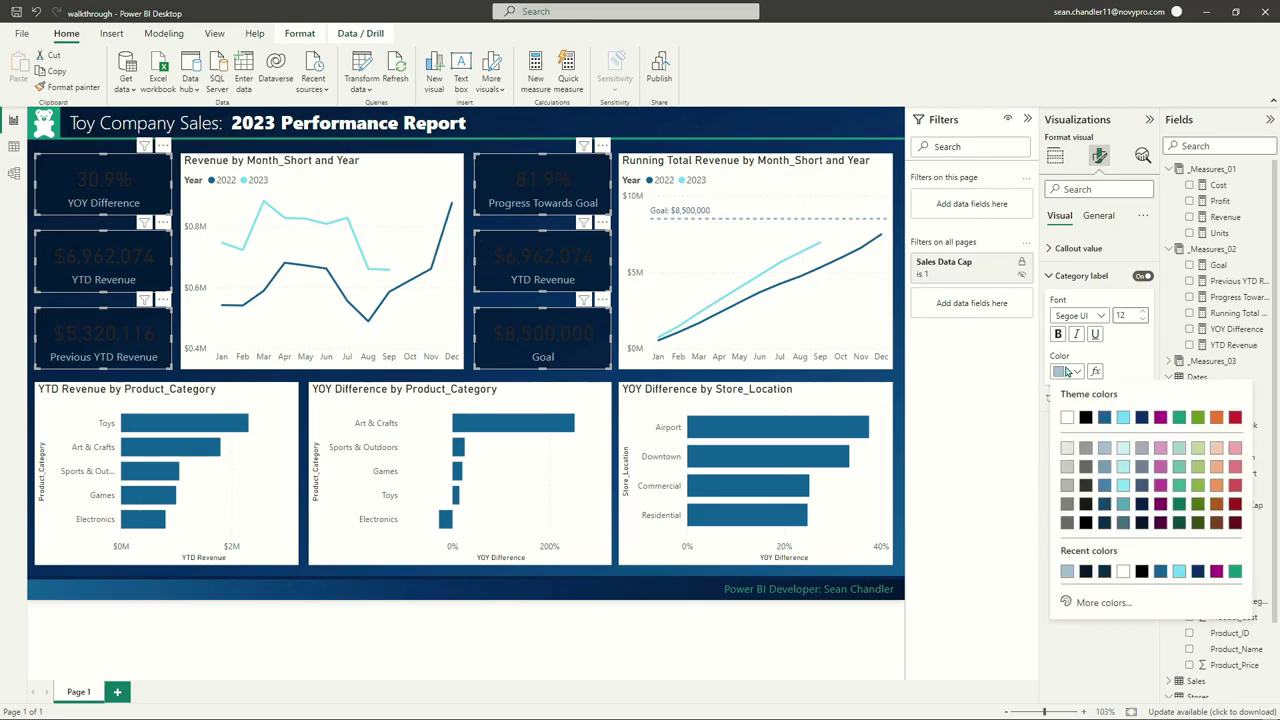
{"action": "left_click", "coordinate": [1067, 489]}
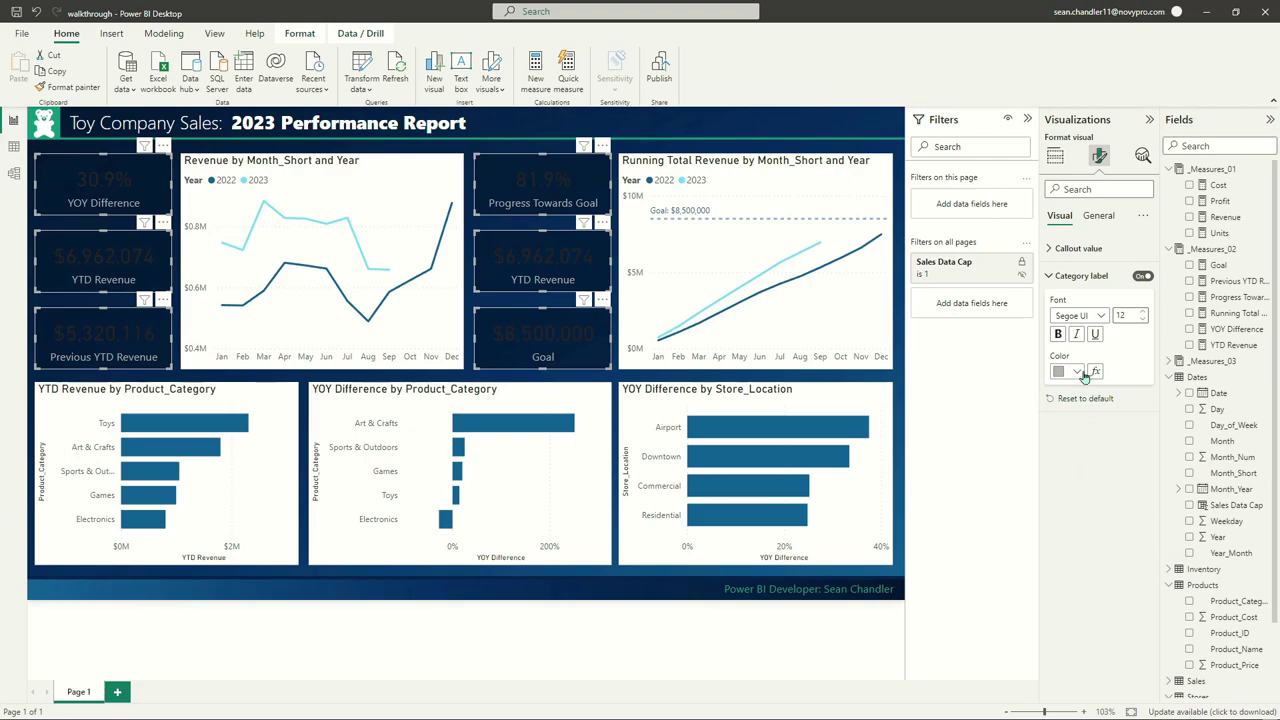
{"action": "left_click", "coordinate": [1072, 371]}
{"action": "left_click", "coordinate": [1066, 468]}
Set the callout value color of all six KPI cards to white
{"action": "left_click", "coordinate": [1080, 275]}
{"action": "left_click", "coordinate": [1078, 248]}
{"action": "left_click", "coordinate": [1072, 343]}
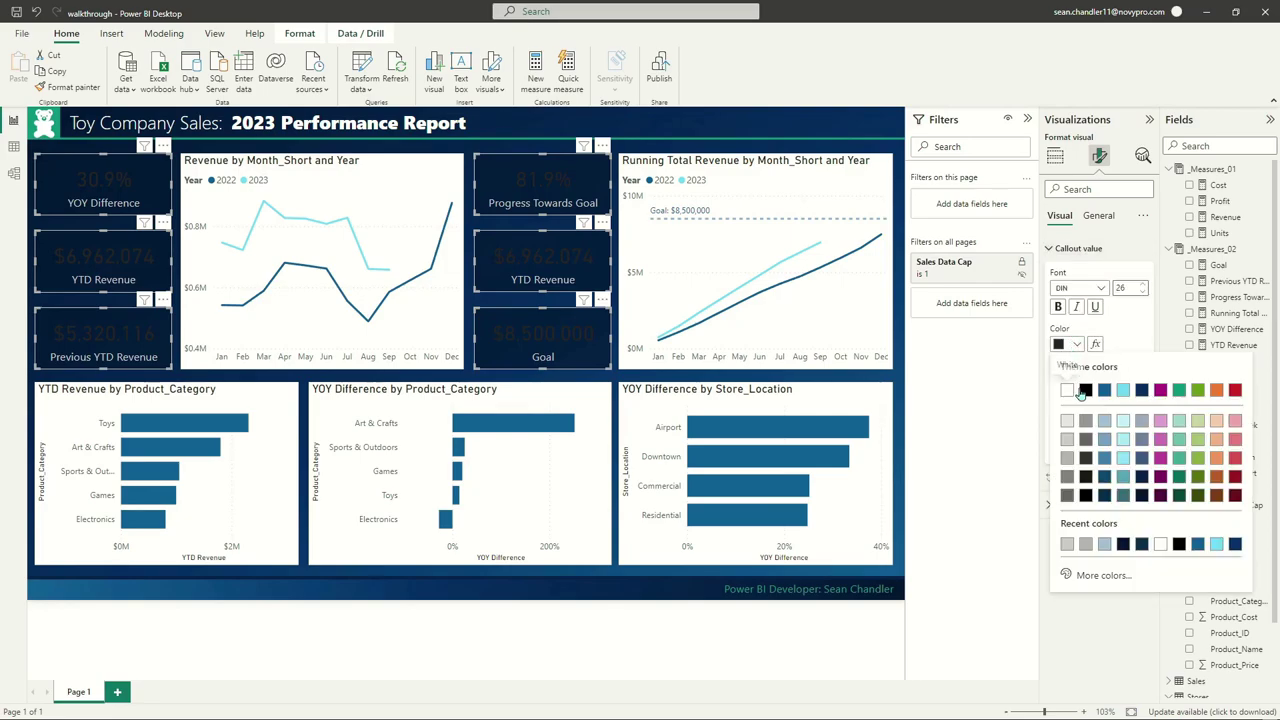
{"action": "left_click", "coordinate": [1065, 391]}
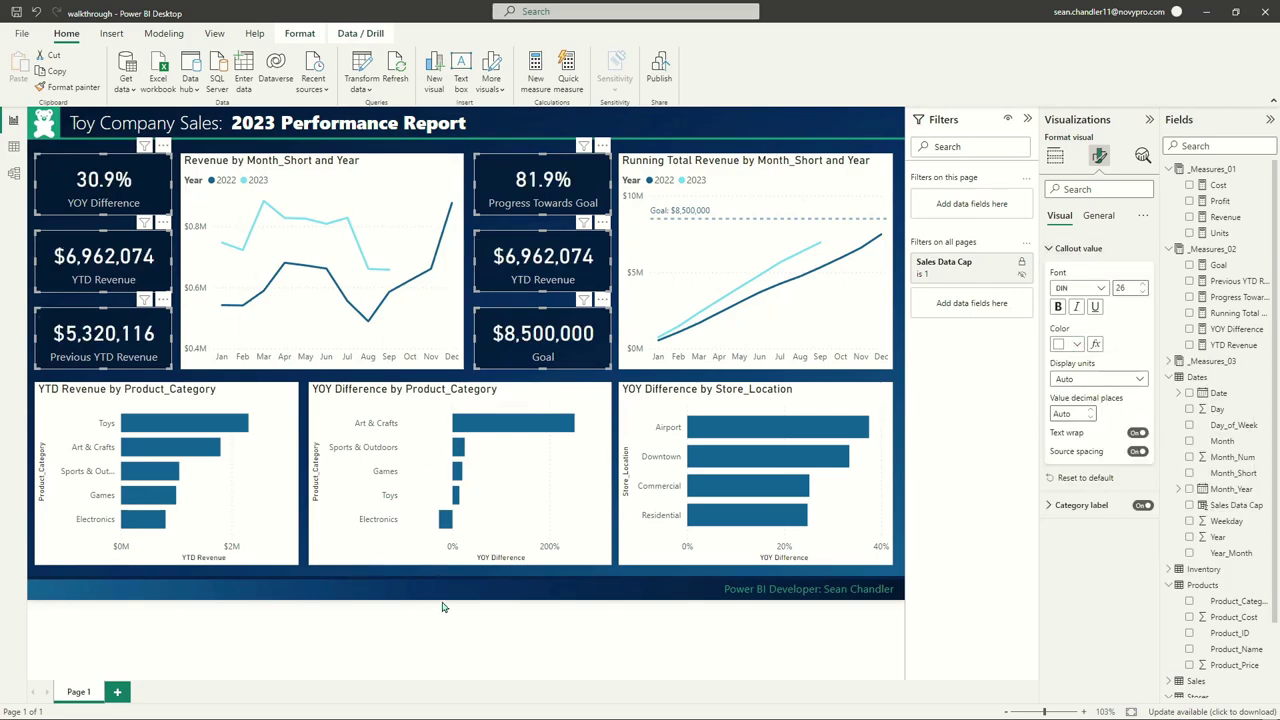
{"action": "left_click", "coordinate": [527, 627]}
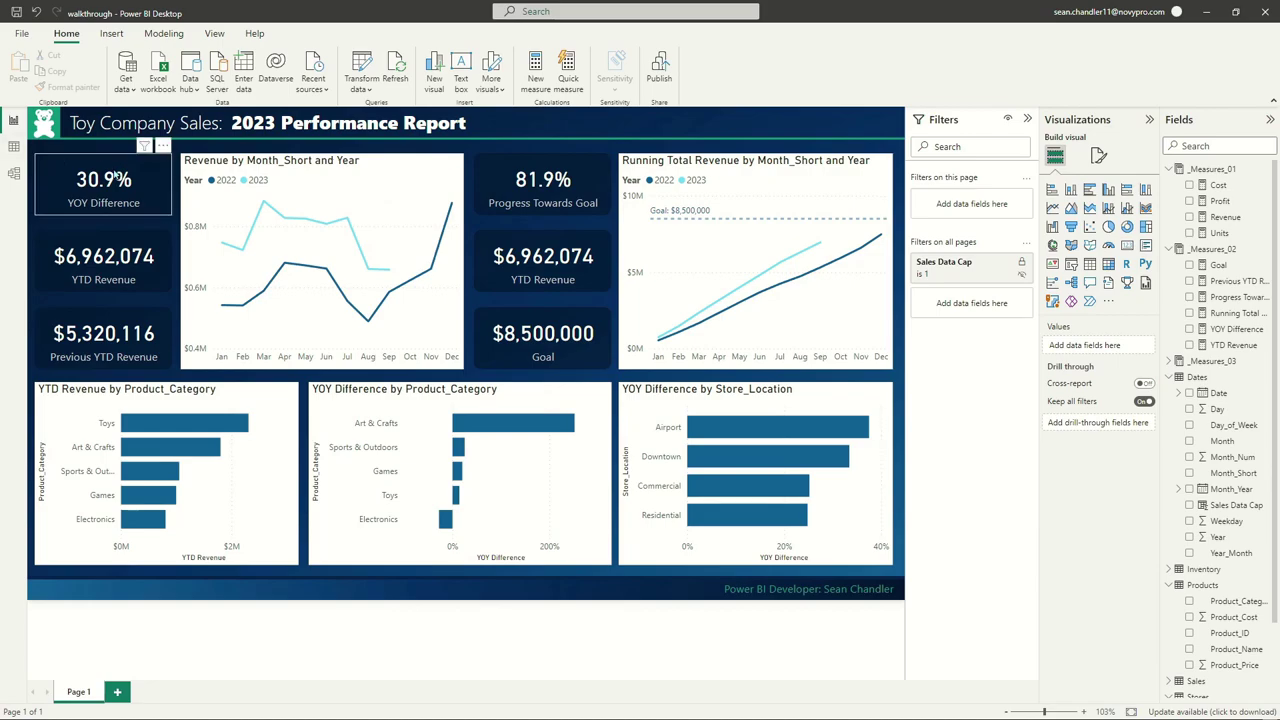
Copy the YOY Difference card's formatting onto the monthly revenue line chart with the format painter
{"action": "left_click", "coordinate": [373, 164]}
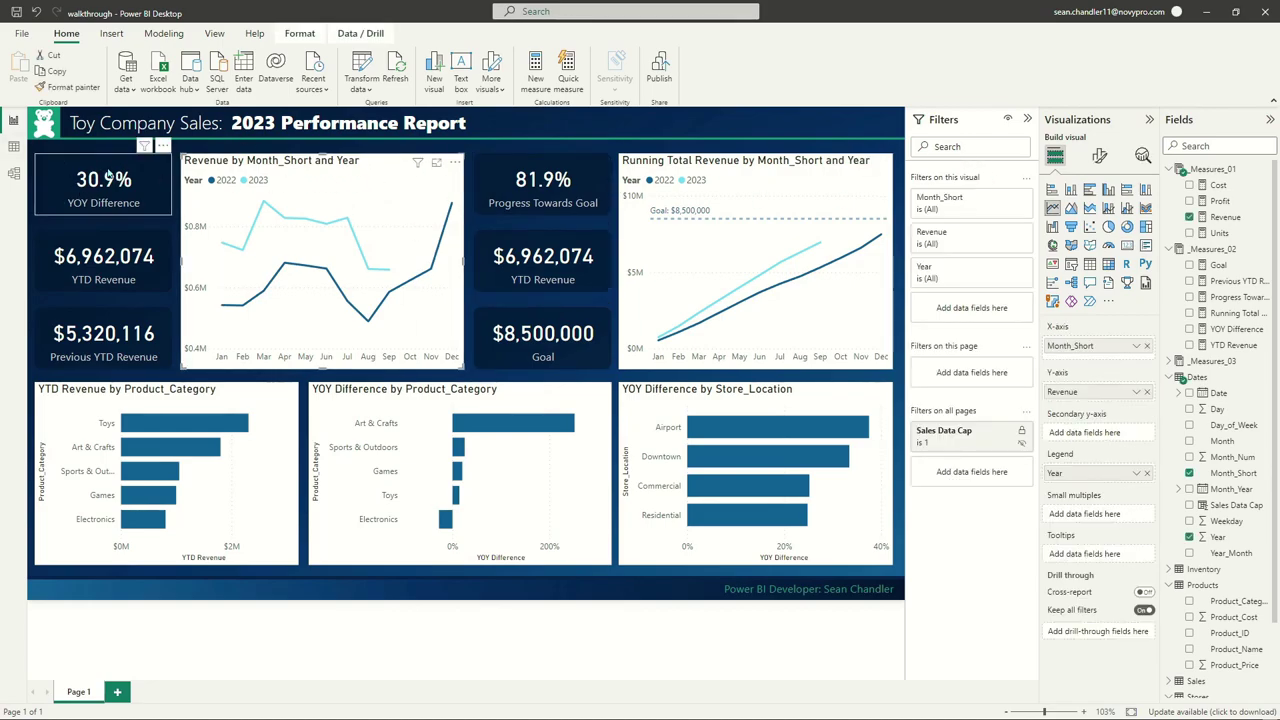
{"action": "left_click", "coordinate": [108, 173]}
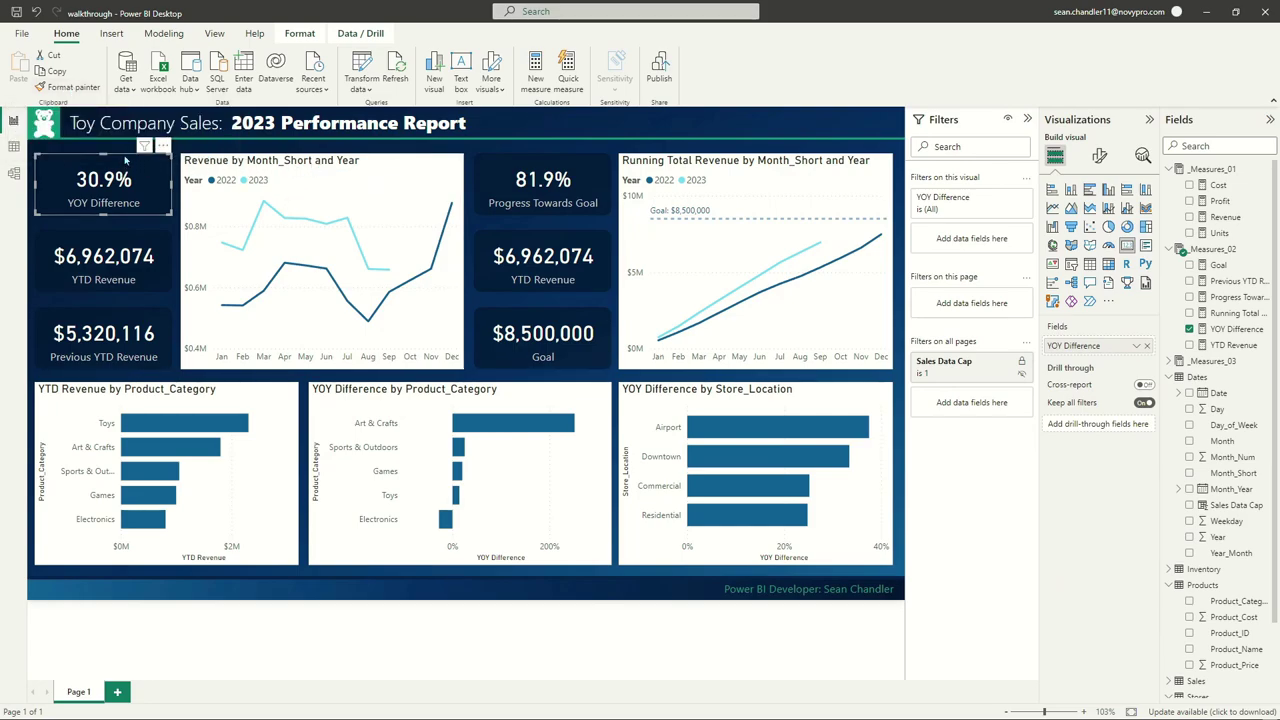
{"action": "left_click", "coordinate": [75, 88]}
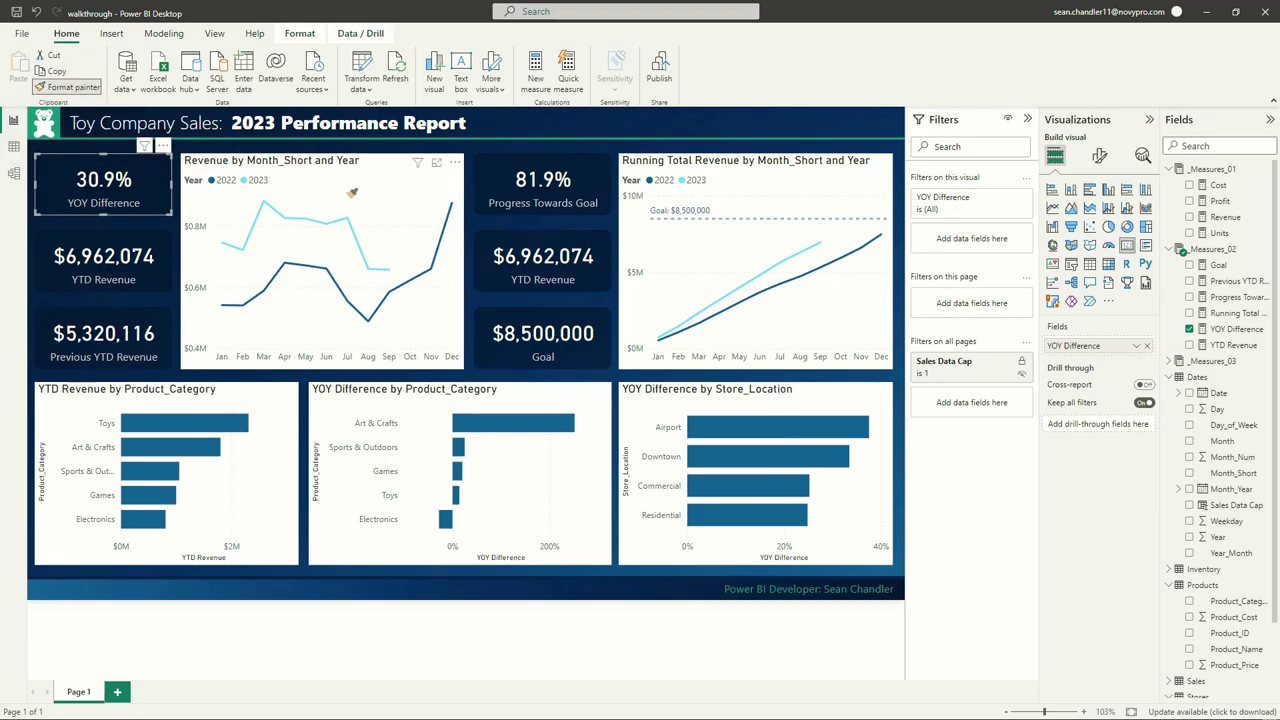
{"action": "left_click", "coordinate": [348, 194]}
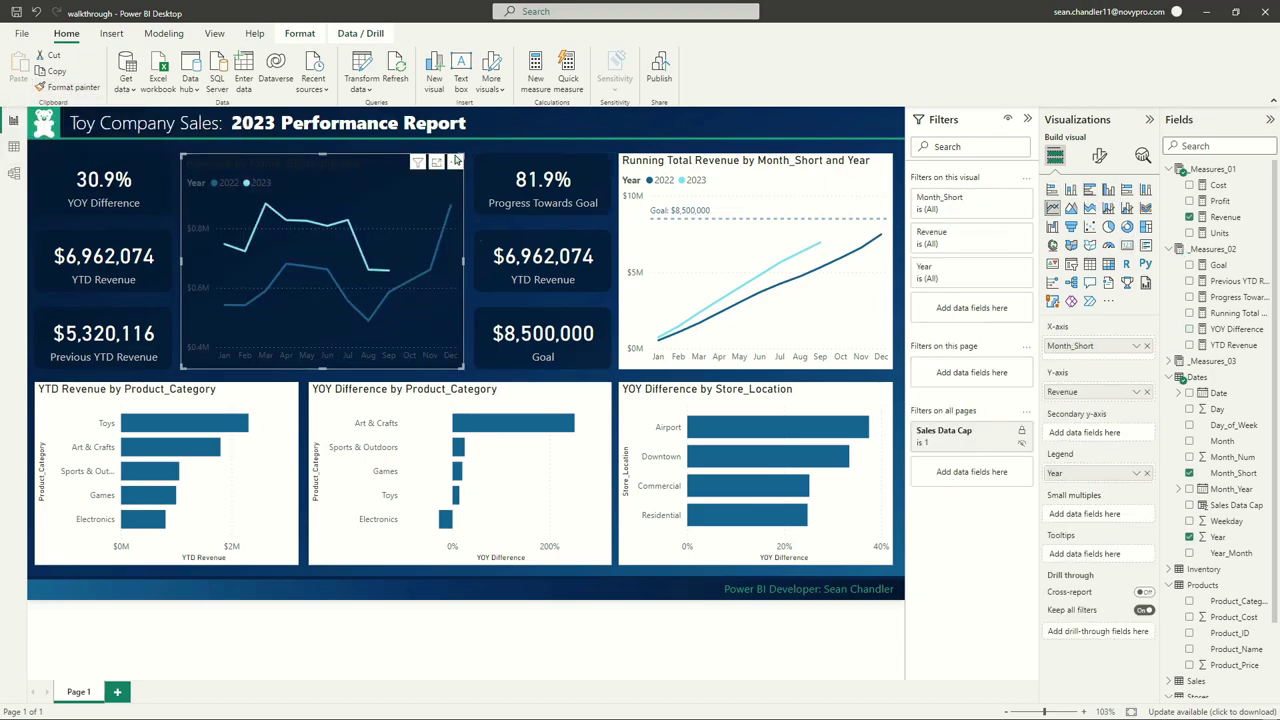
{"action": "left_click", "coordinate": [480, 602]}
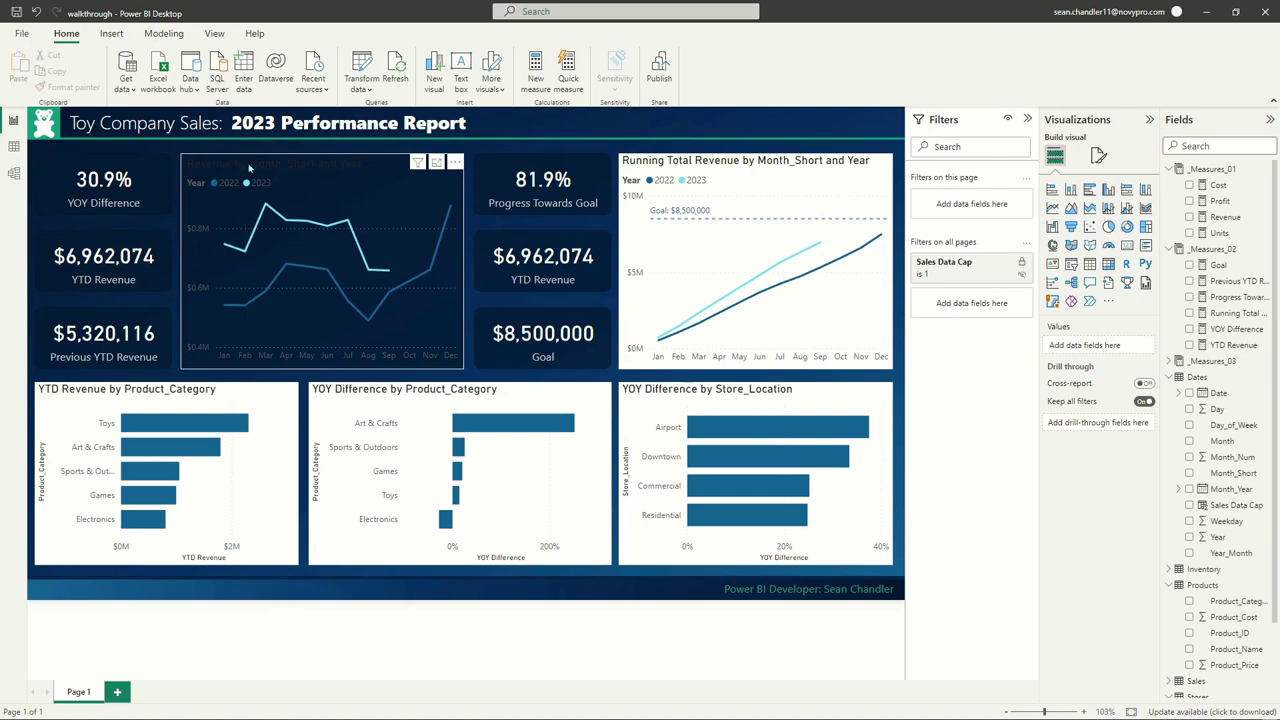
Copy the dark chart formatting onto the running total line chart and the three bar charts with the format painter
{"action": "left_click", "coordinate": [192, 162]}
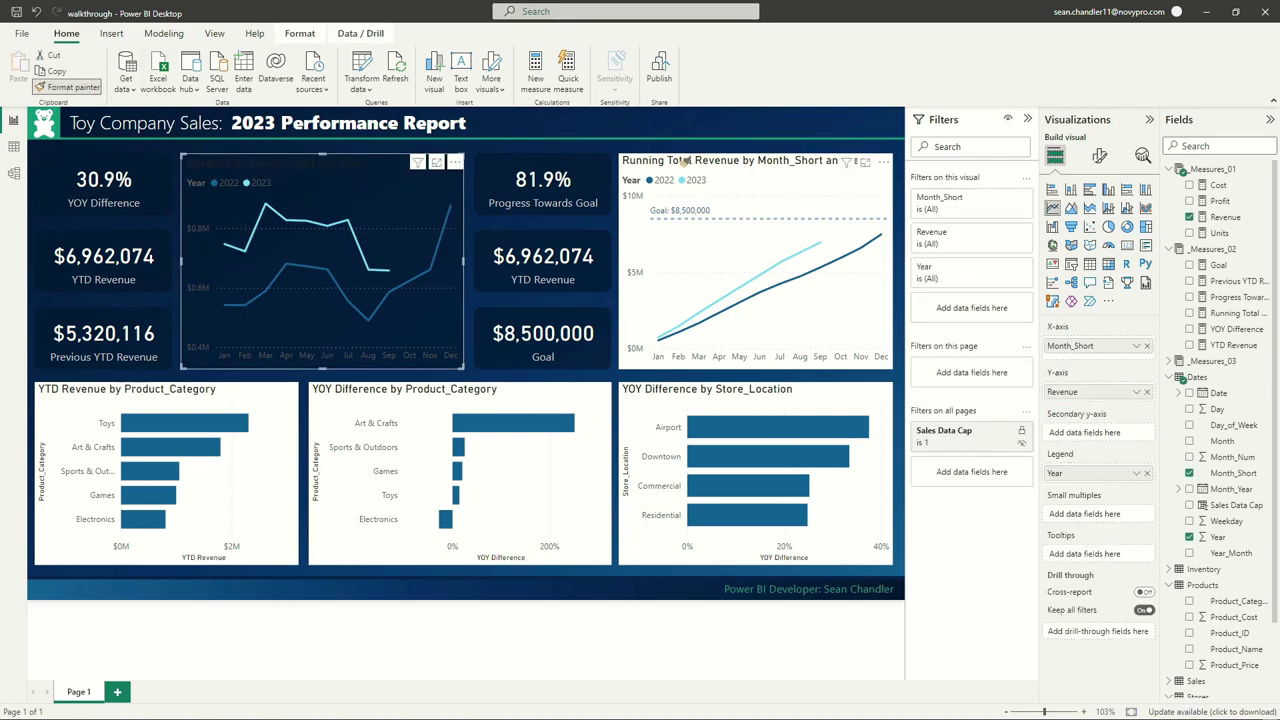
{"action": "left_click", "coordinate": [670, 170]}
{"action": "left_click", "coordinate": [72, 90]}
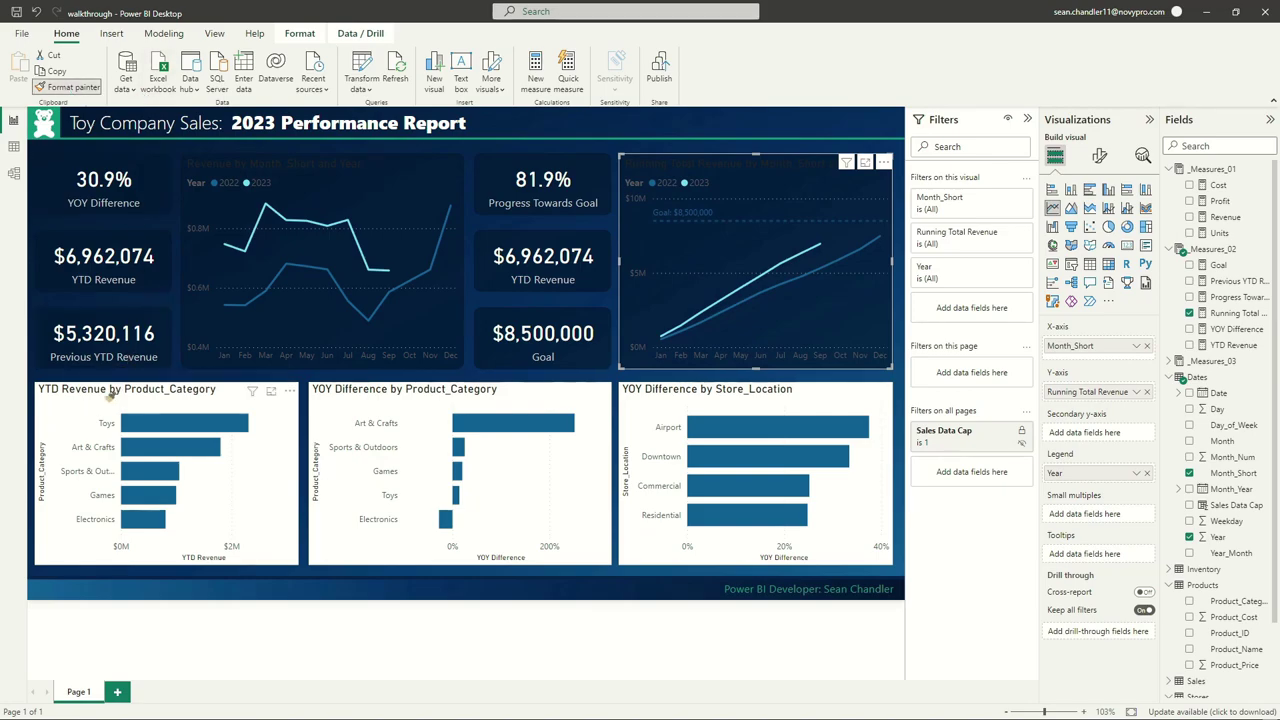
{"action": "left_click", "coordinate": [114, 392]}
{"action": "left_click", "coordinate": [72, 88]}
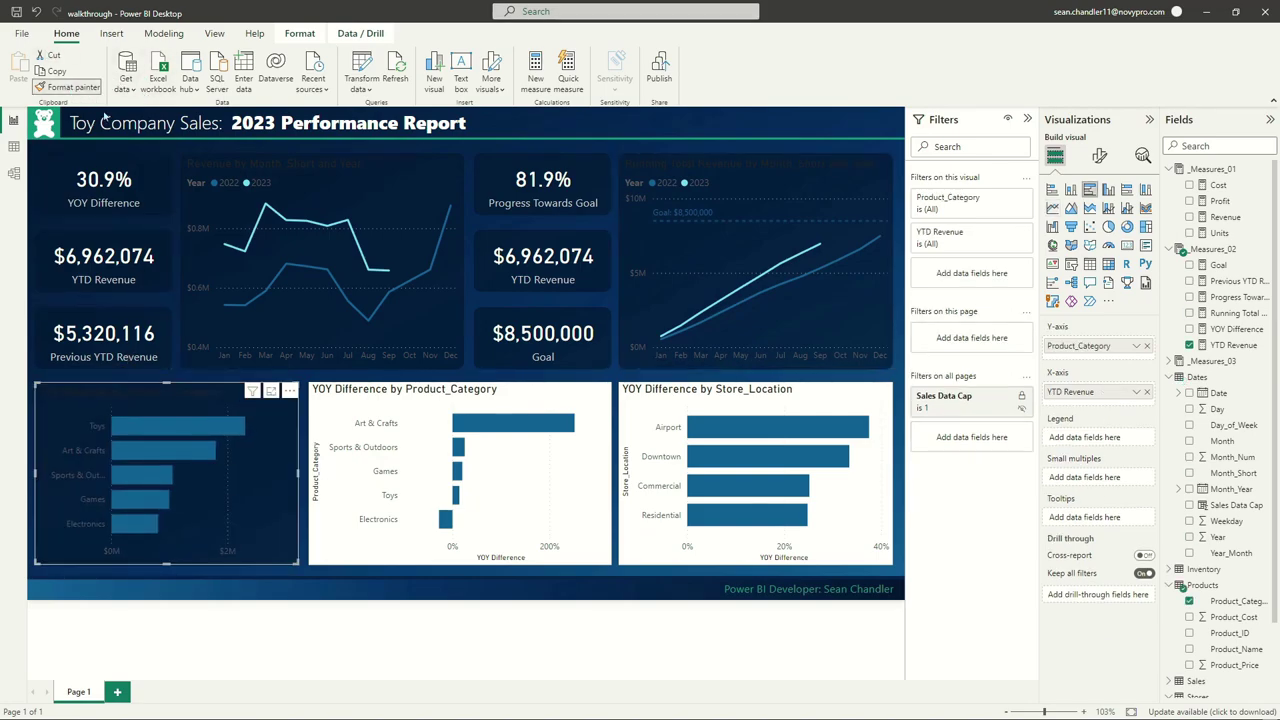
{"action": "left_click", "coordinate": [385, 392]}
{"action": "left_click", "coordinate": [72, 88]}
{"action": "left_click", "coordinate": [704, 392]}
{"action": "left_click", "coordinate": [590, 131]}
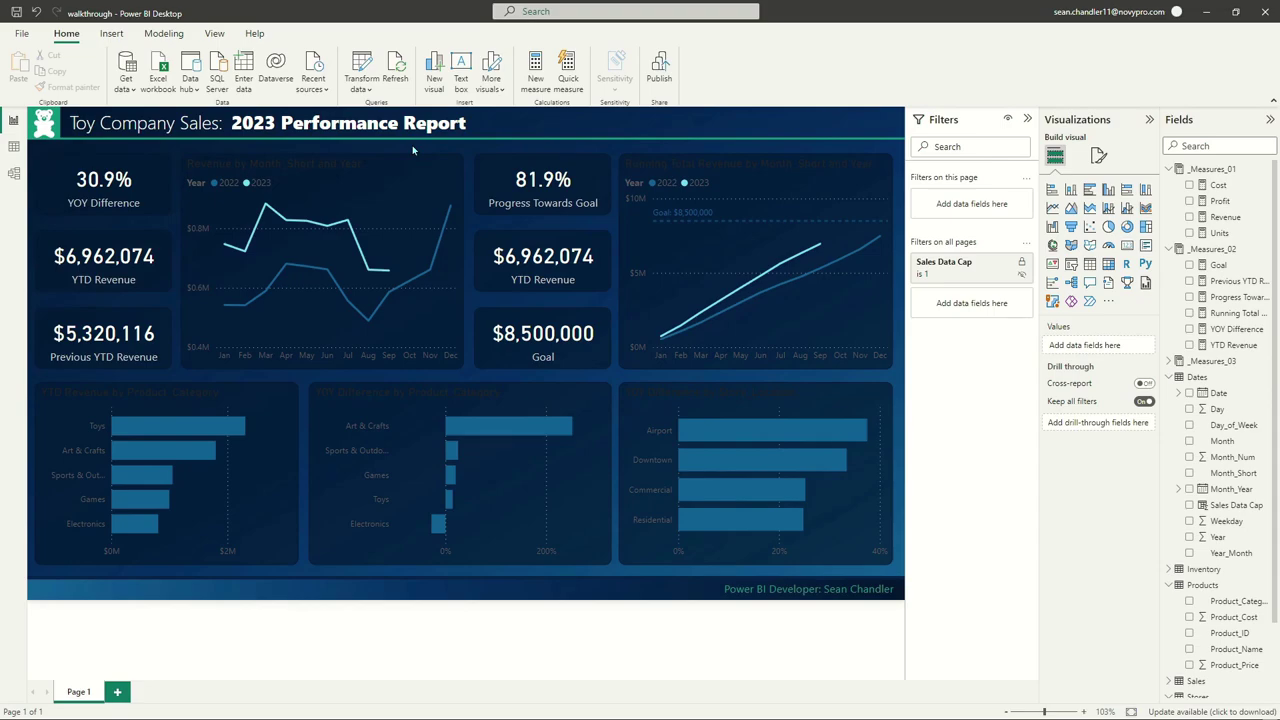
Change the monthly revenue line chart's title to "Year Over Year Revenue by Month"
{"action": "left_click", "coordinate": [349, 171]}
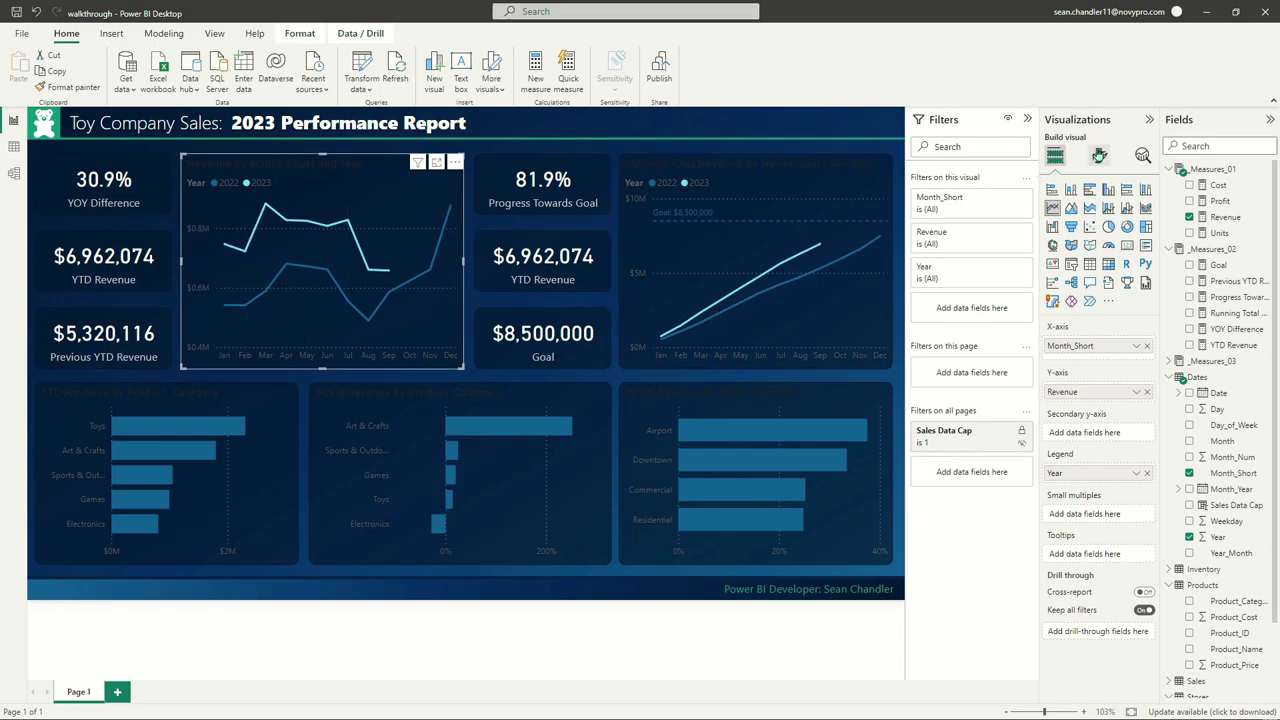
{"action": "left_click", "coordinate": [1099, 156]}
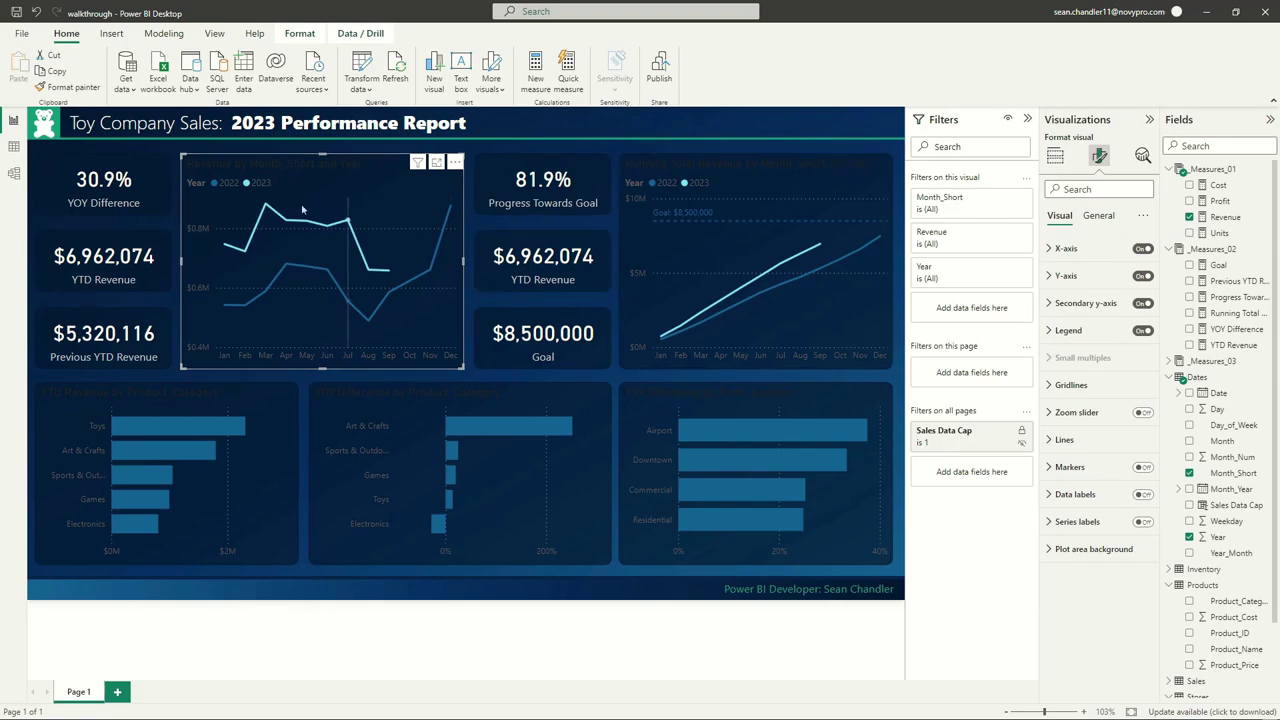
{"action": "left_click", "coordinate": [1098, 215]}
{"action": "left_click", "coordinate": [1090, 277]}
{"action": "left_click", "coordinate": [1087, 314]}
{"action": "key", "text": "ctrl+a"}
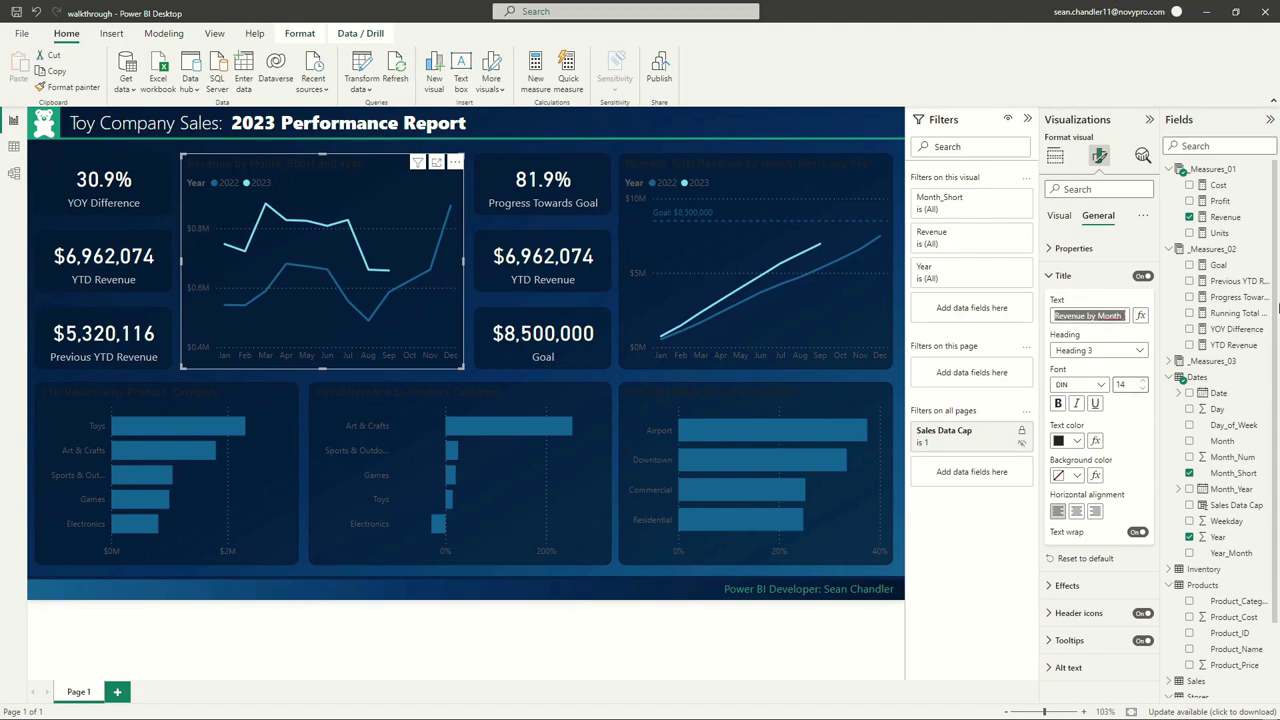
{"action": "type", "text": "Year Over Year Revenue by Month"}
Format the Year Over Year Revenue by Month title as white italic text at size 13
{"action": "left_click", "coordinate": [1066, 441]}
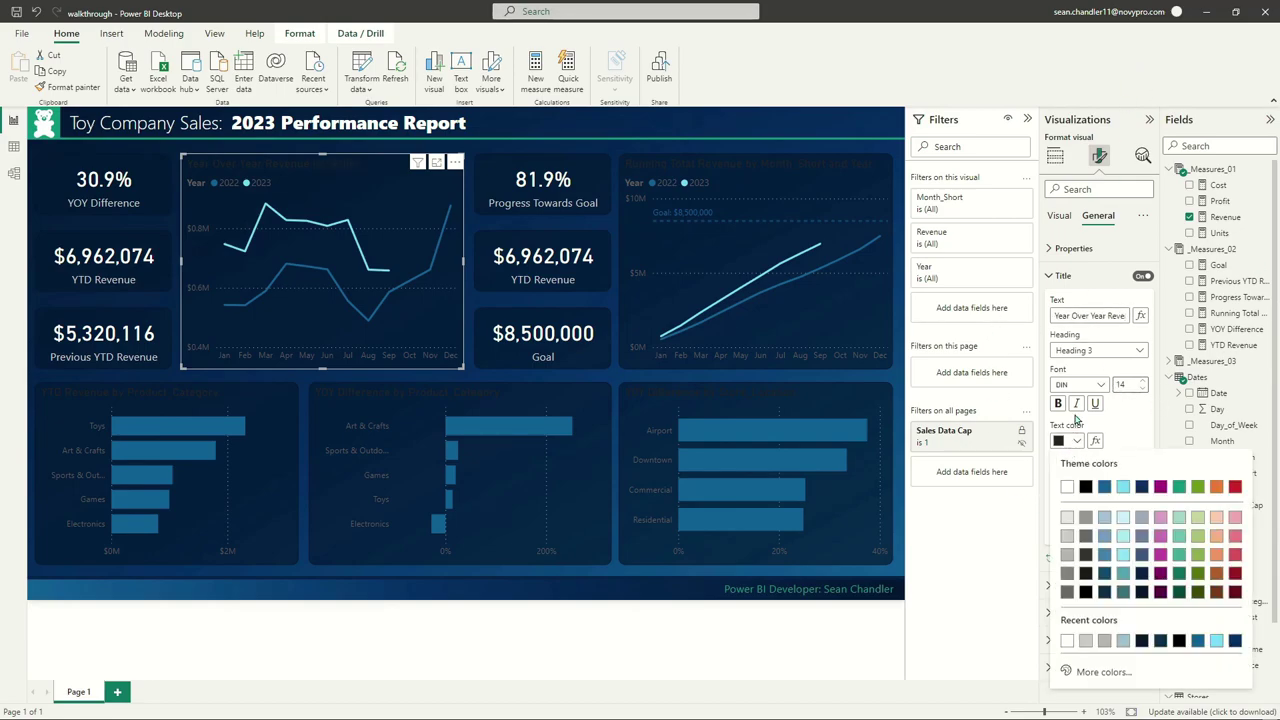
{"action": "left_click", "coordinate": [1068, 486]}
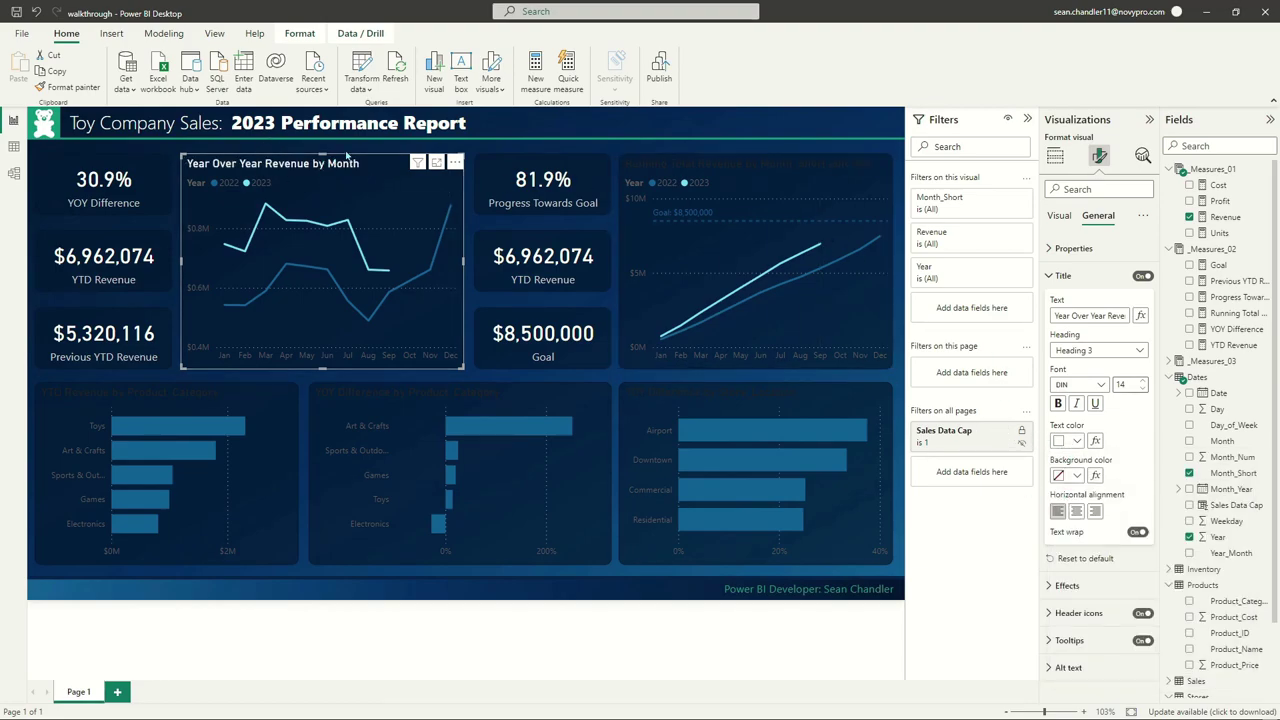
{"action": "left_click", "coordinate": [1076, 403]}
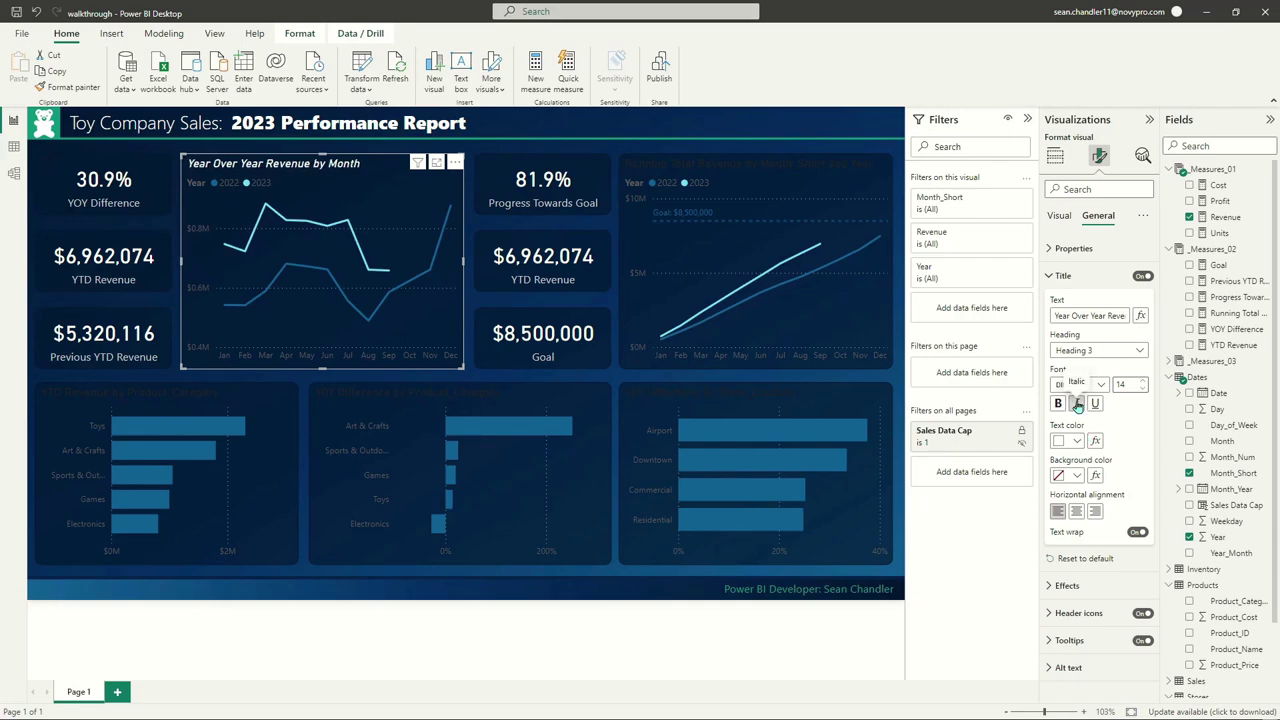
{"action": "left_click", "coordinate": [1141, 393]}
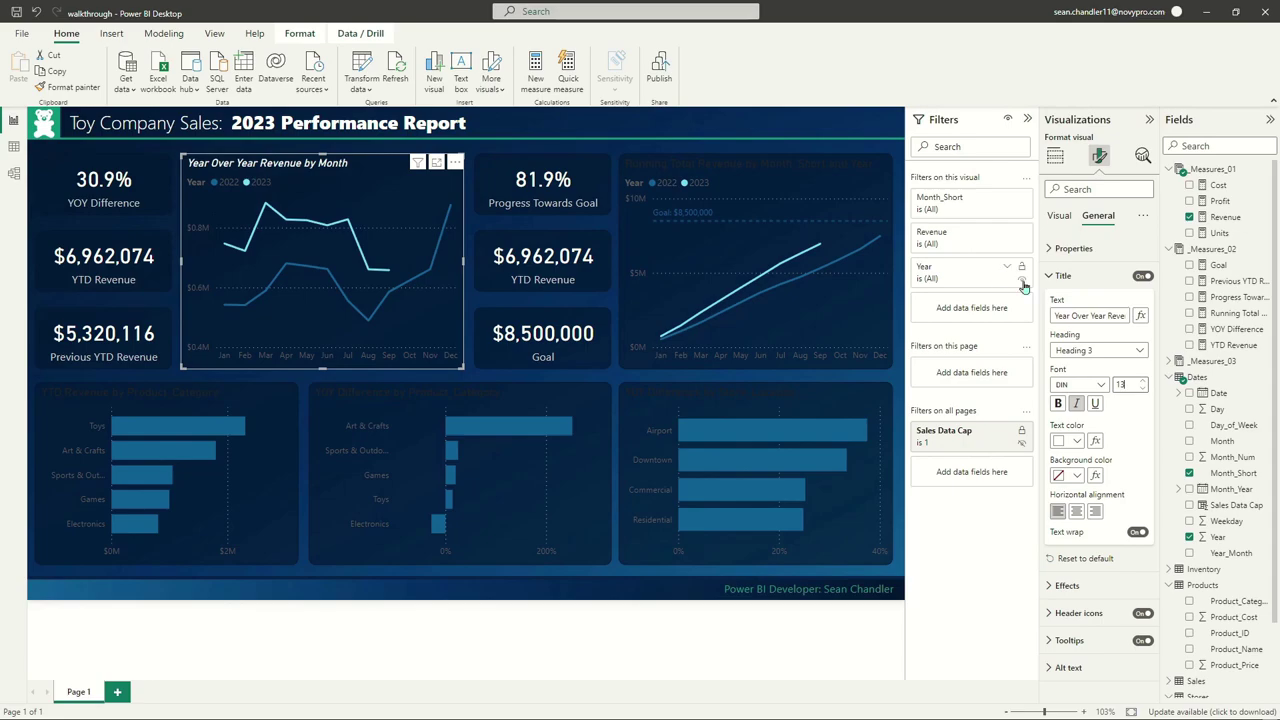
{"action": "left_click", "coordinate": [1063, 275]}
Set the legend text color of the Year Over Year Revenue by Month chart to white
{"action": "left_click", "coordinate": [1059, 215]}
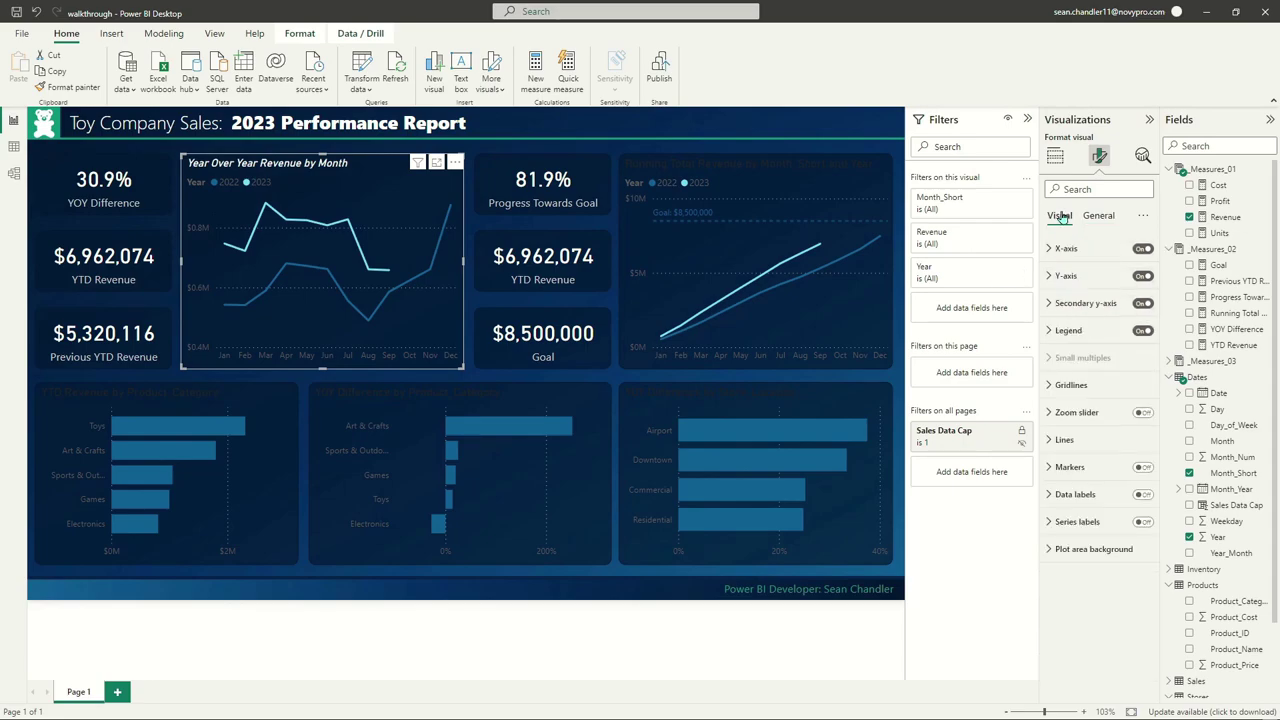
{"action": "left_click", "coordinate": [1063, 331]}
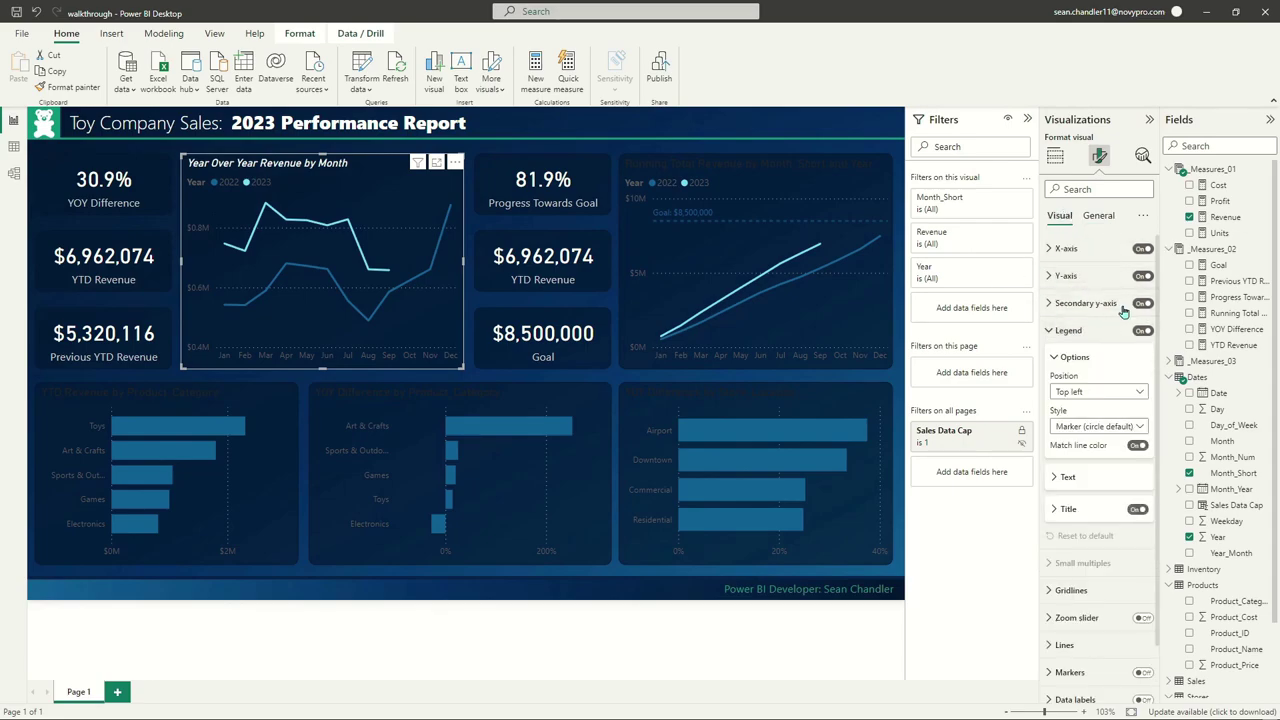
{"action": "left_click", "coordinate": [1066, 476]}
{"action": "left_click", "coordinate": [1072, 567]}
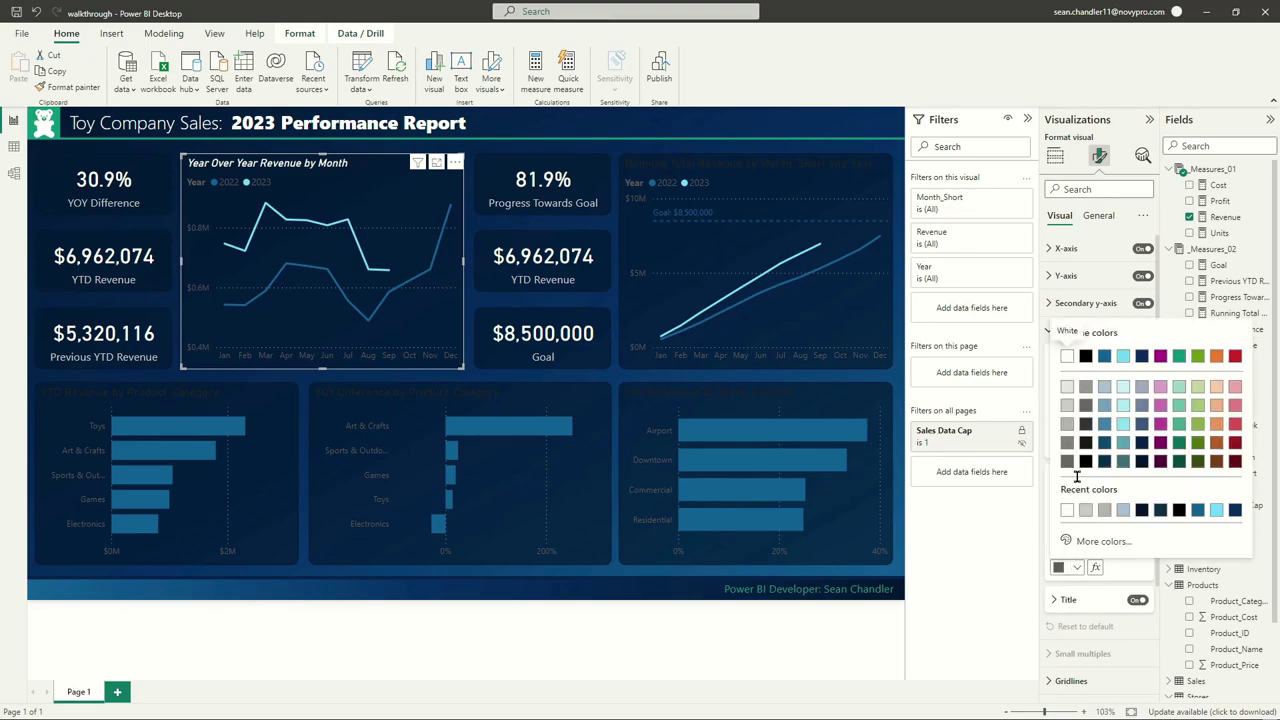
{"action": "left_click", "coordinate": [1067, 357]}
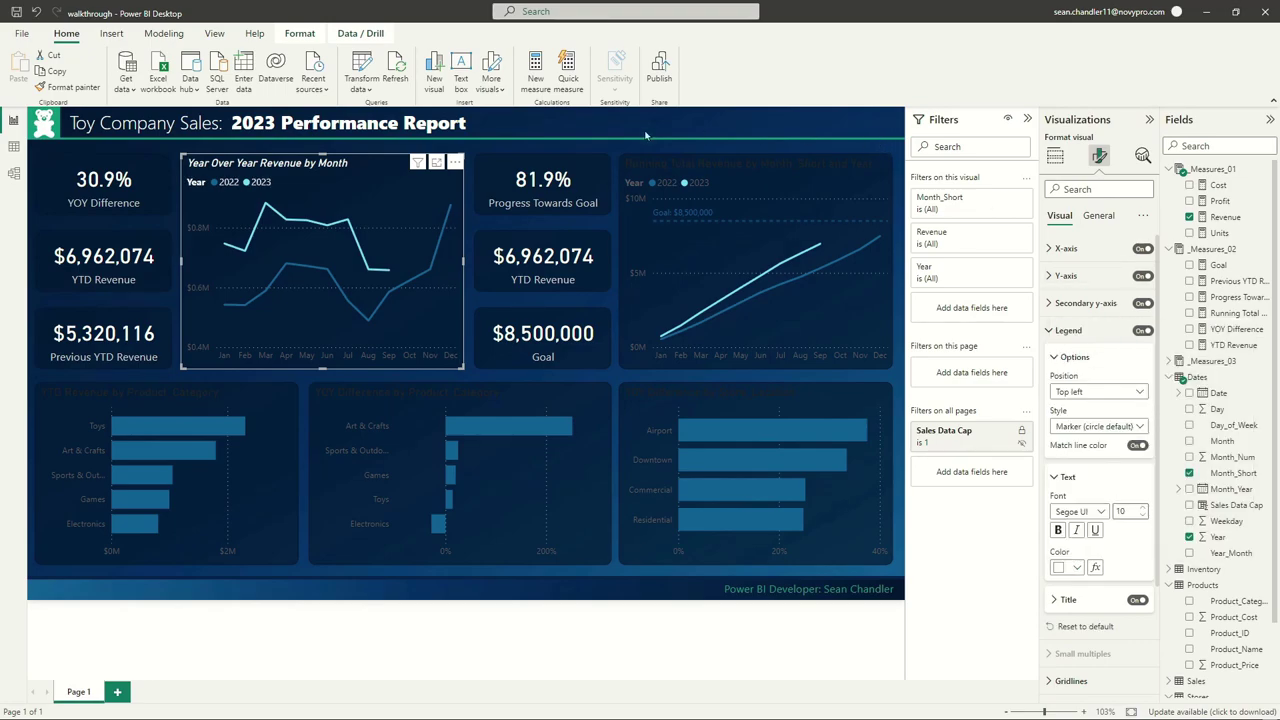
Style the x-axis values of the Year Over Year Revenue by Month chart in light gray DIN at size 10
{"action": "left_click", "coordinate": [1064, 248]}
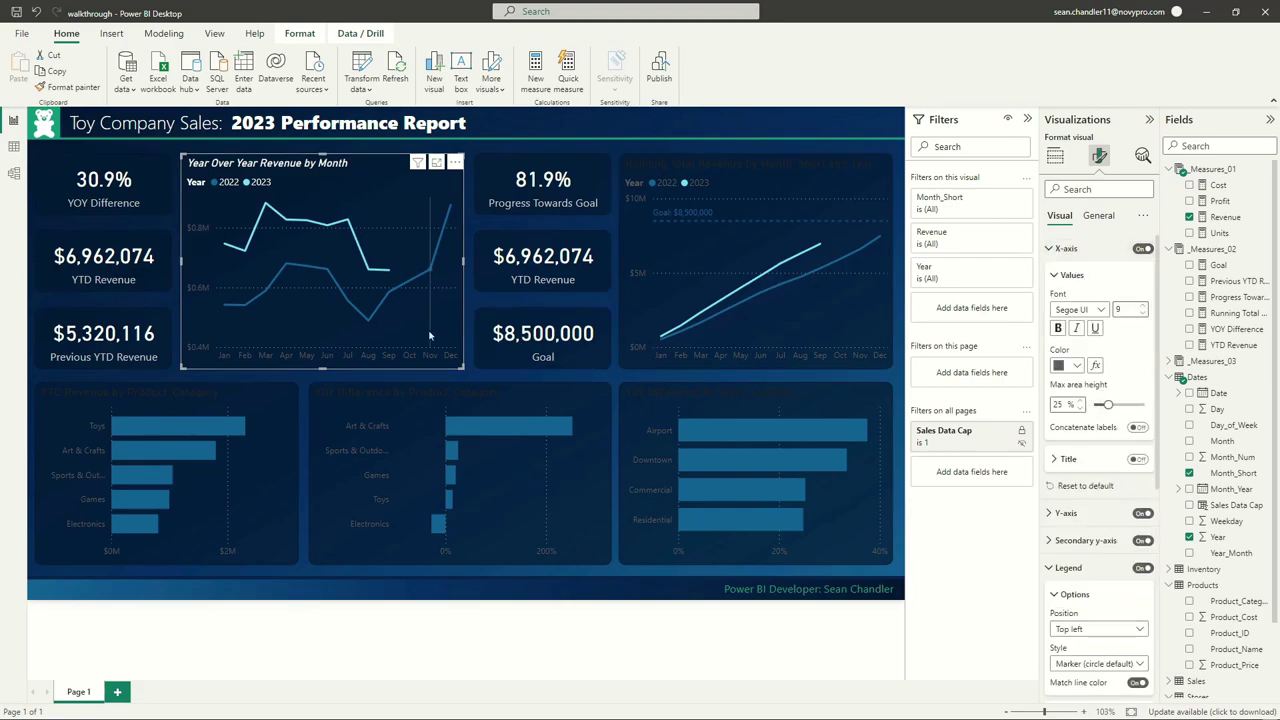
{"action": "left_click", "coordinate": [1099, 311]}
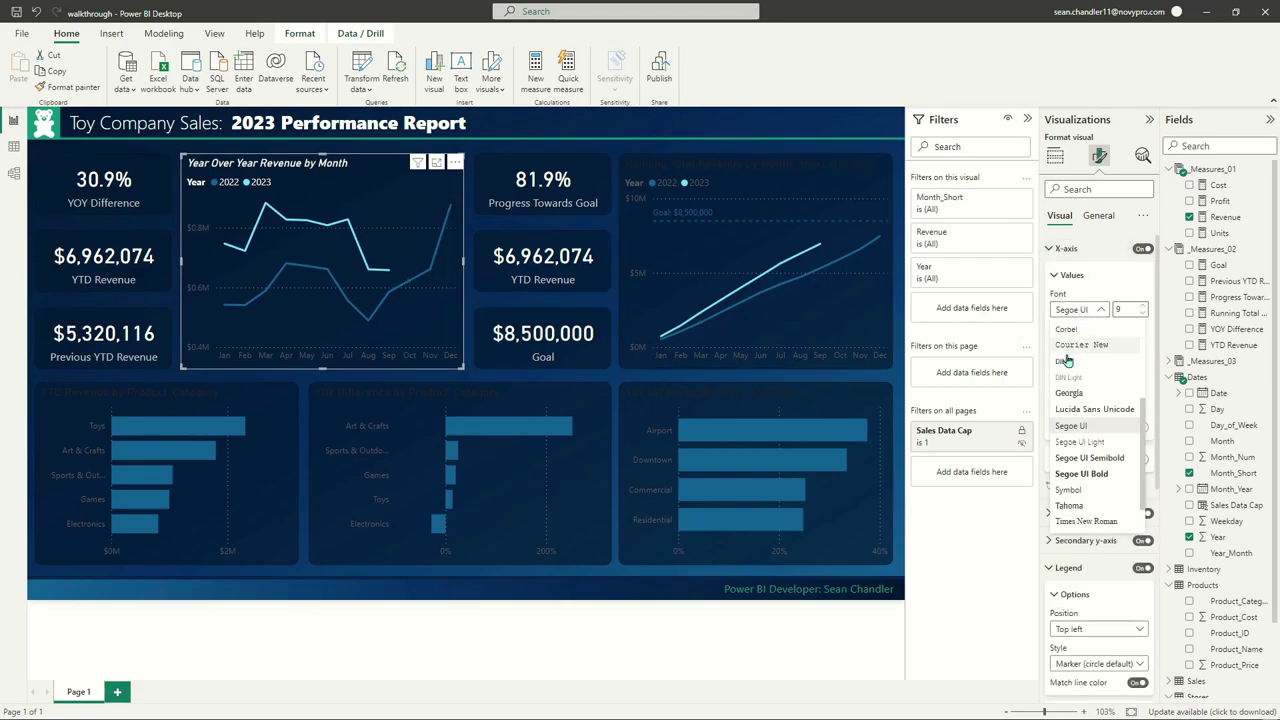
{"action": "left_click", "coordinate": [1072, 365]}
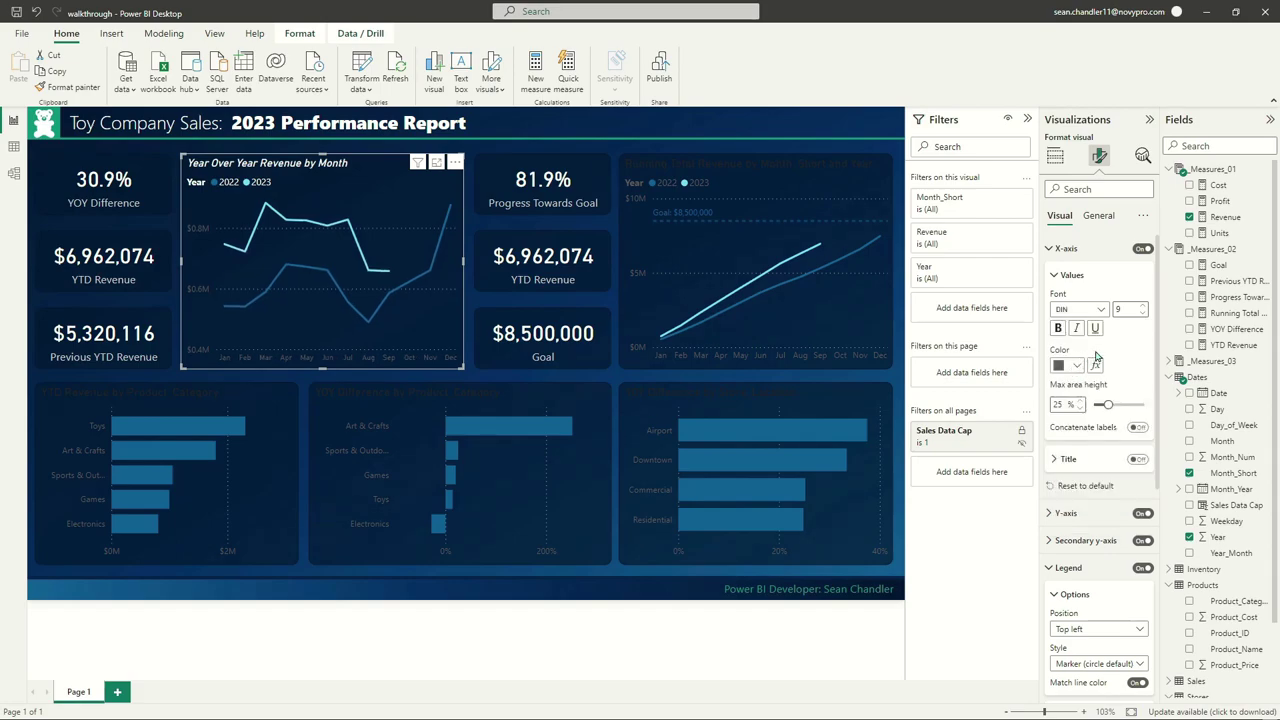
{"action": "left_click", "coordinate": [1143, 306]}
{"action": "left_click", "coordinate": [1143, 306]}
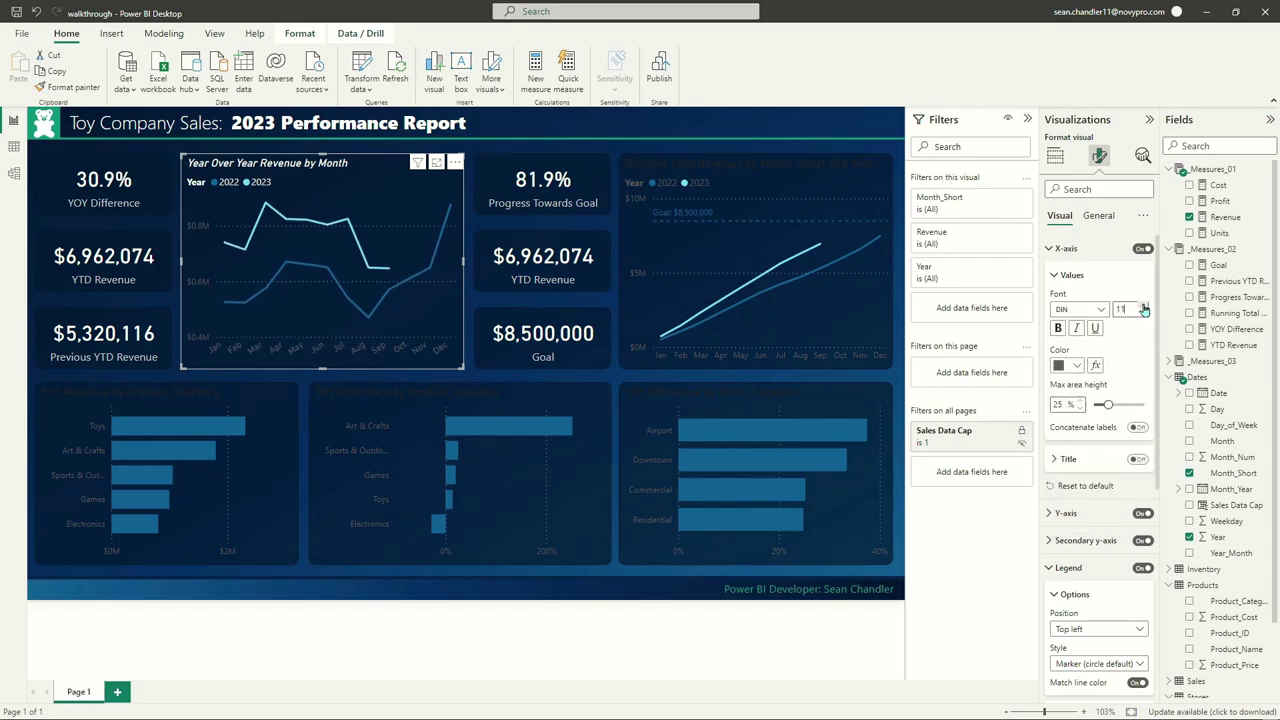
{"action": "left_click", "coordinate": [1145, 313]}
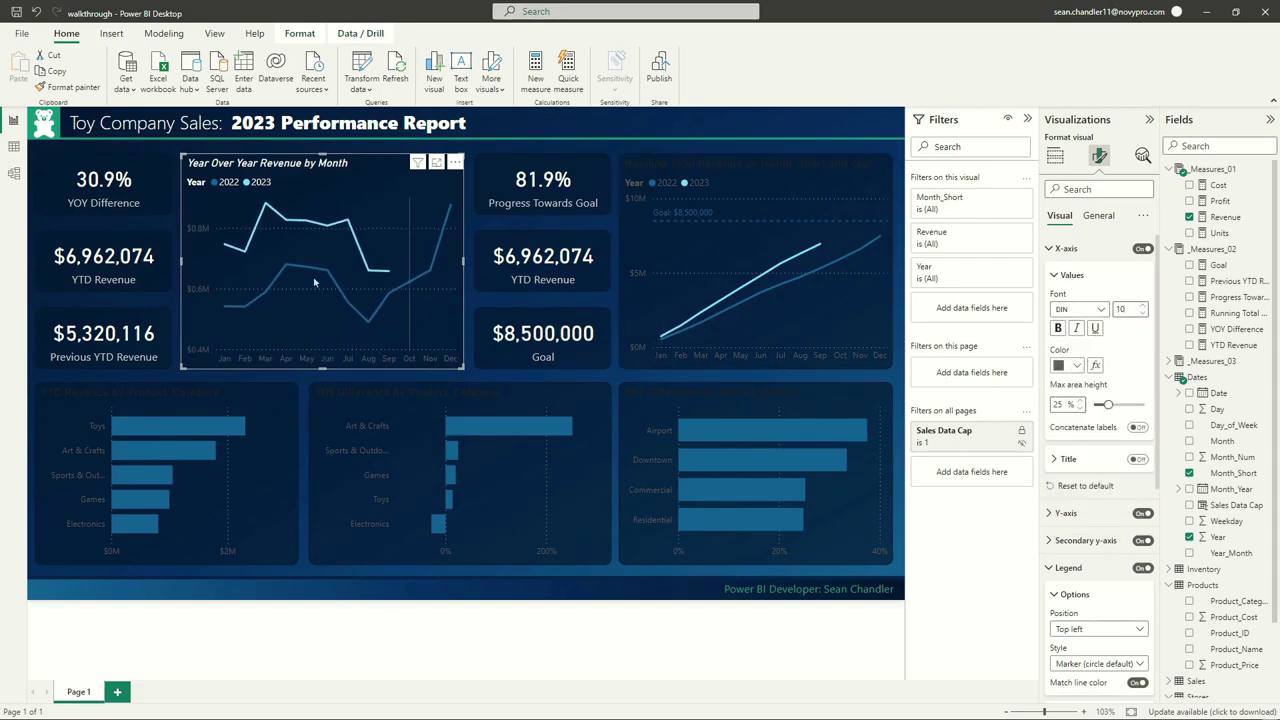
{"action": "left_click", "coordinate": [1066, 365]}
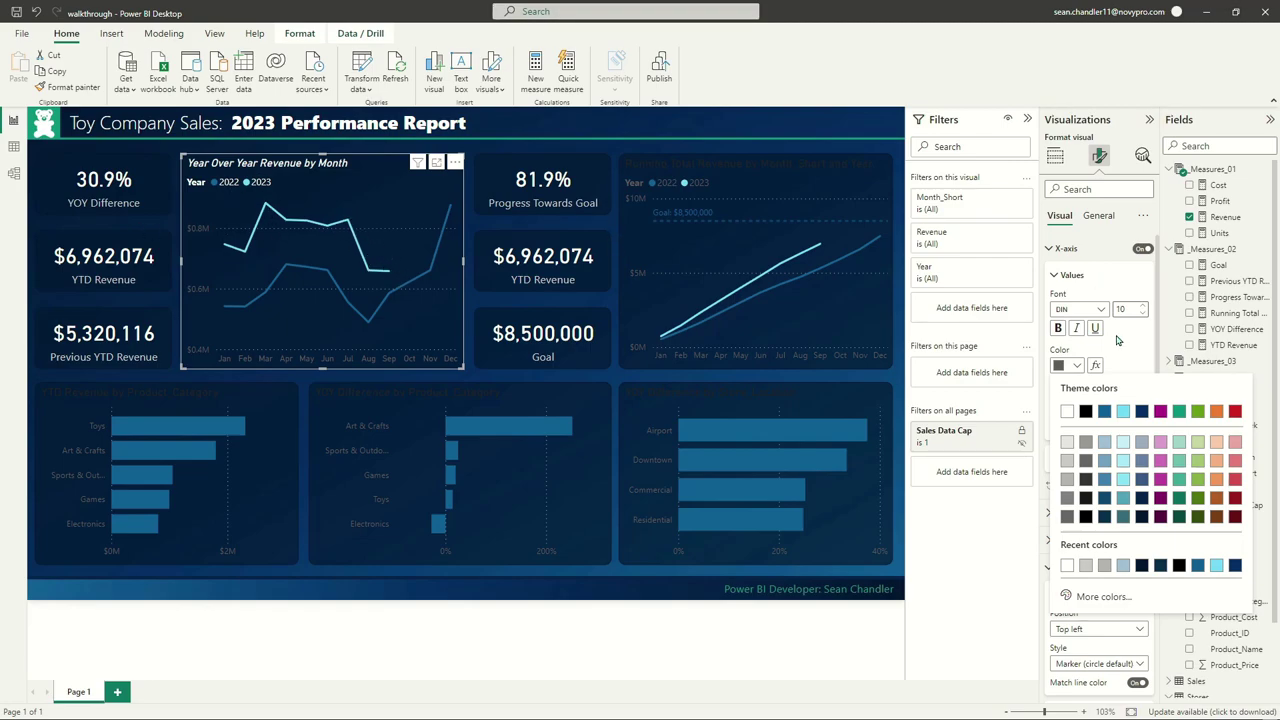
{"action": "left_click", "coordinate": [1067, 461]}
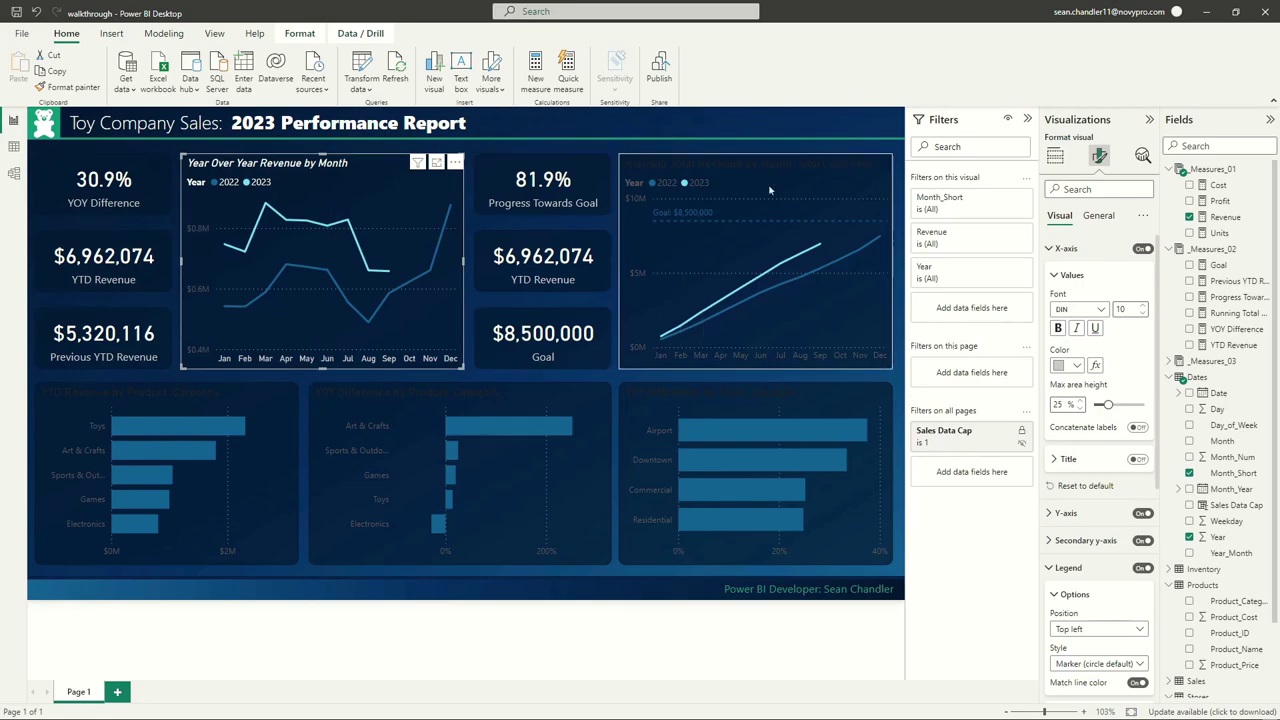
Style the y-axis values of the Year Over Year Revenue by Month chart in white DIN at size 11
{"action": "left_click", "coordinate": [1064, 248]}
{"action": "left_click", "coordinate": [1066, 277]}
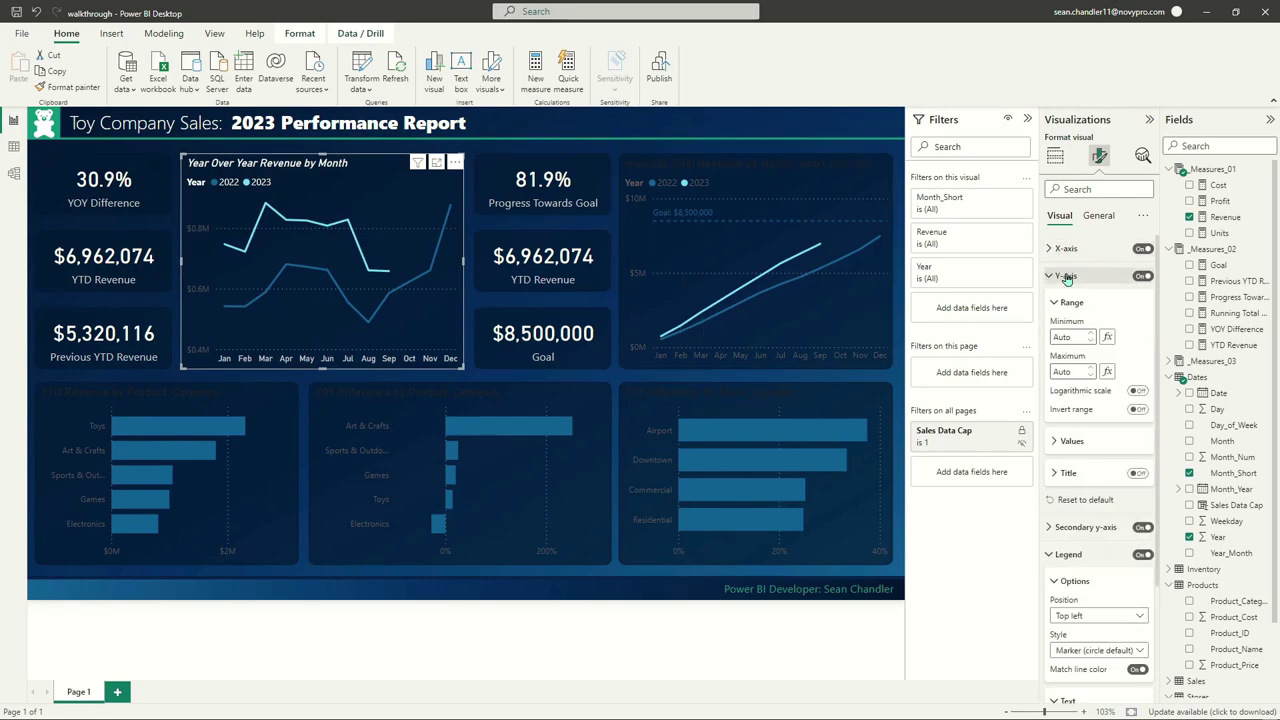
{"action": "left_click", "coordinate": [1072, 442]}
{"action": "left_click", "coordinate": [1076, 531]}
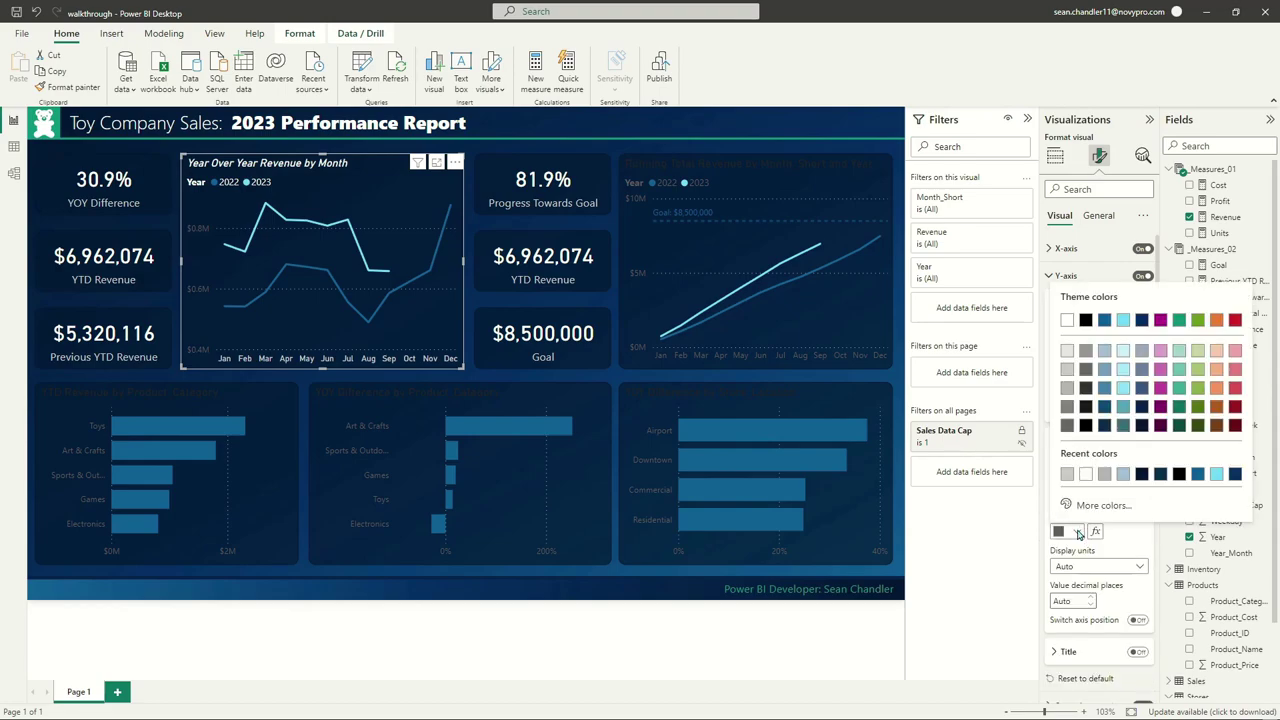
{"action": "left_click", "coordinate": [1065, 319]}
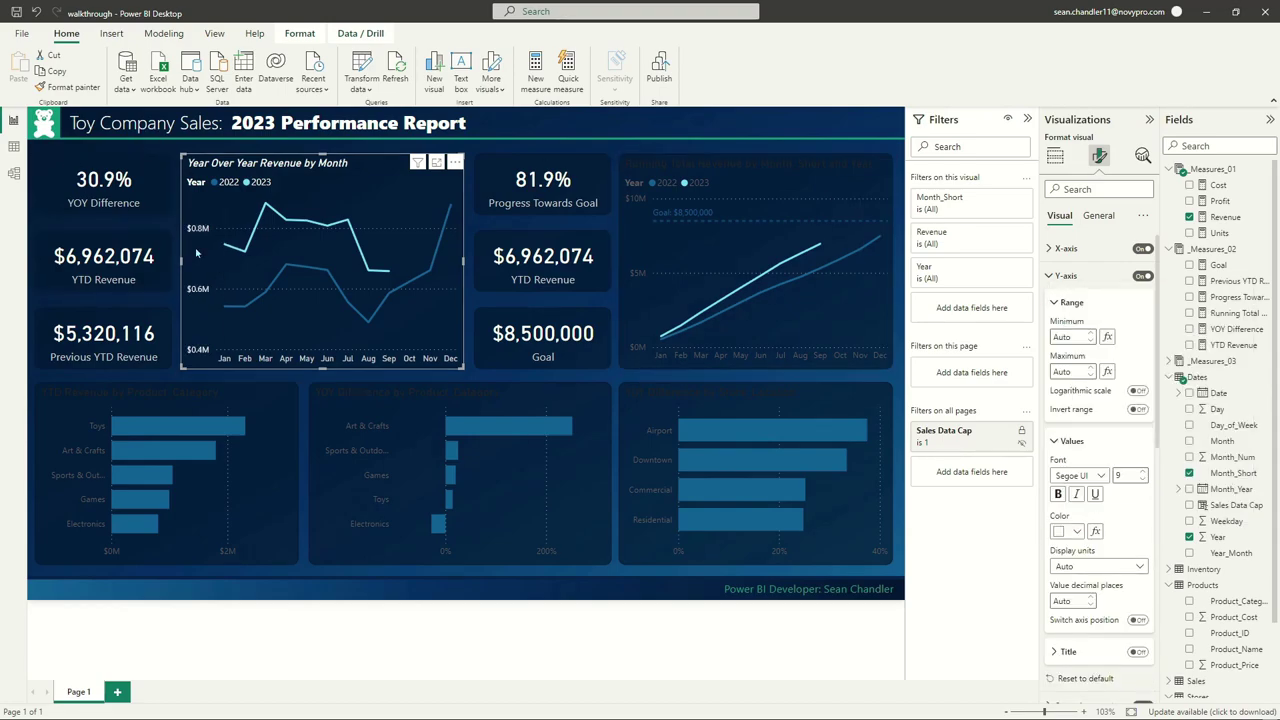
{"action": "left_click", "coordinate": [1078, 475]}
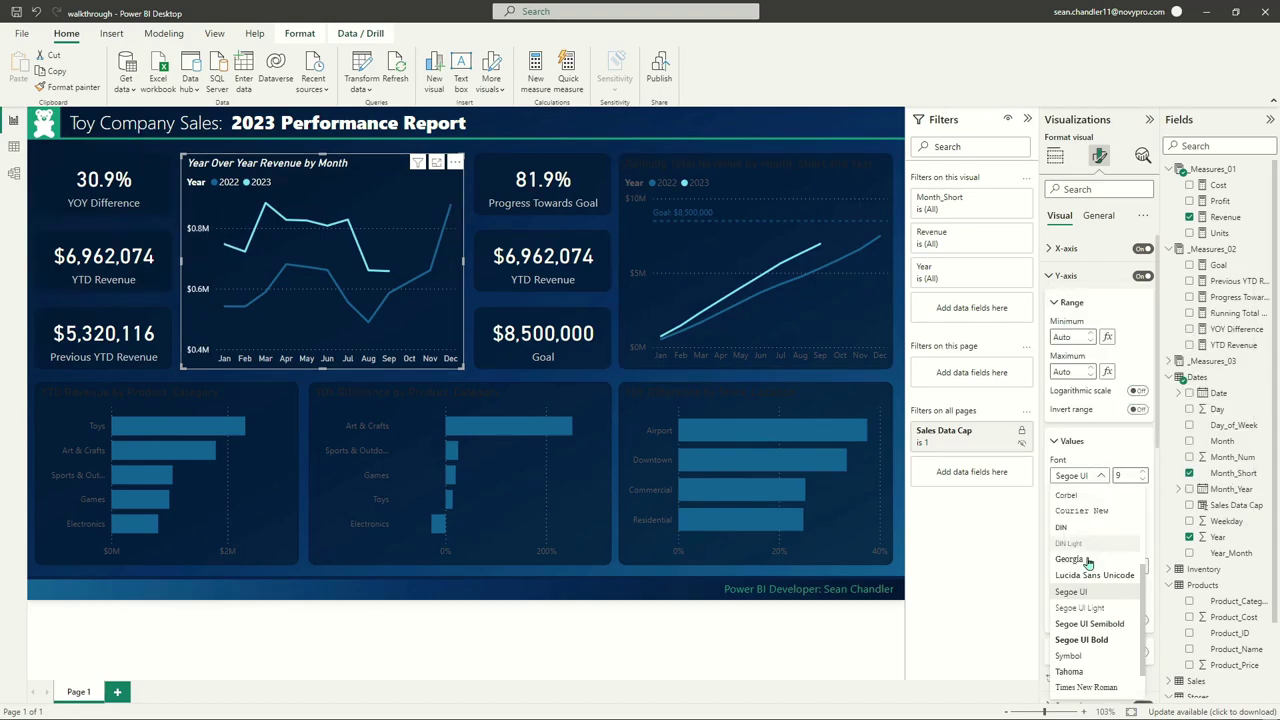
{"action": "left_click", "coordinate": [1072, 524]}
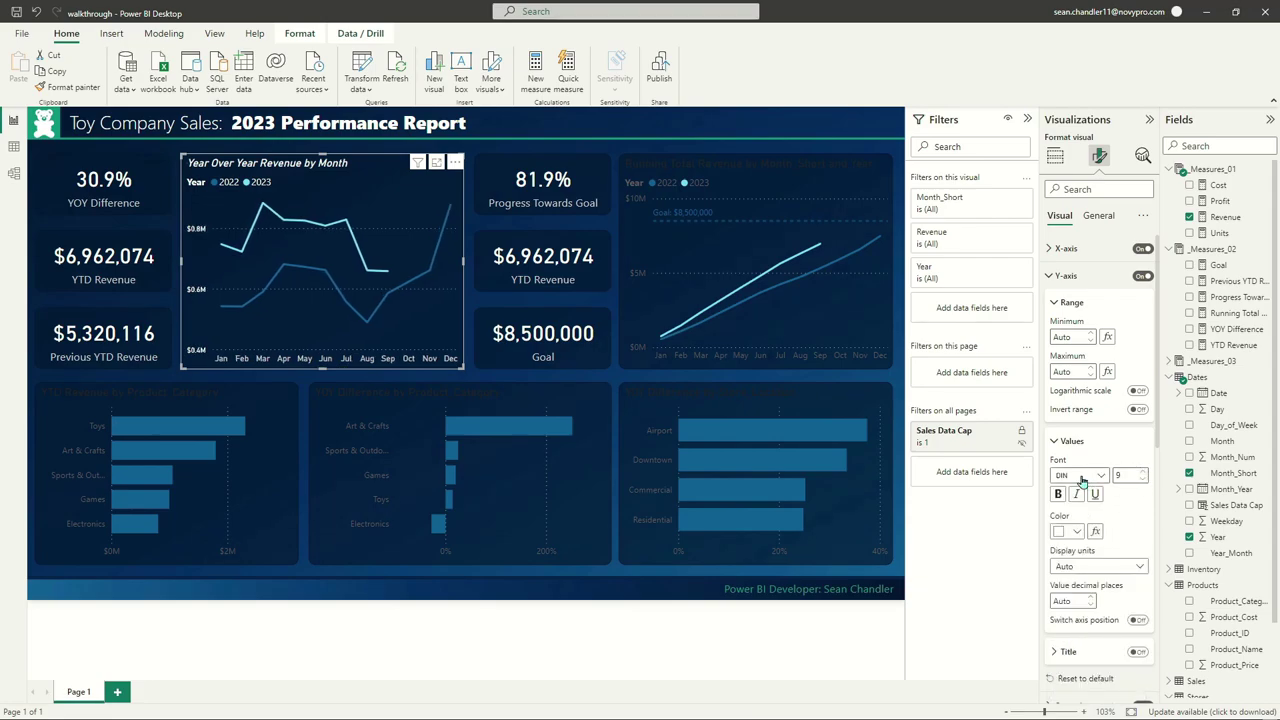
{"action": "left_click", "coordinate": [1143, 472]}
{"action": "left_click", "coordinate": [1144, 472]}
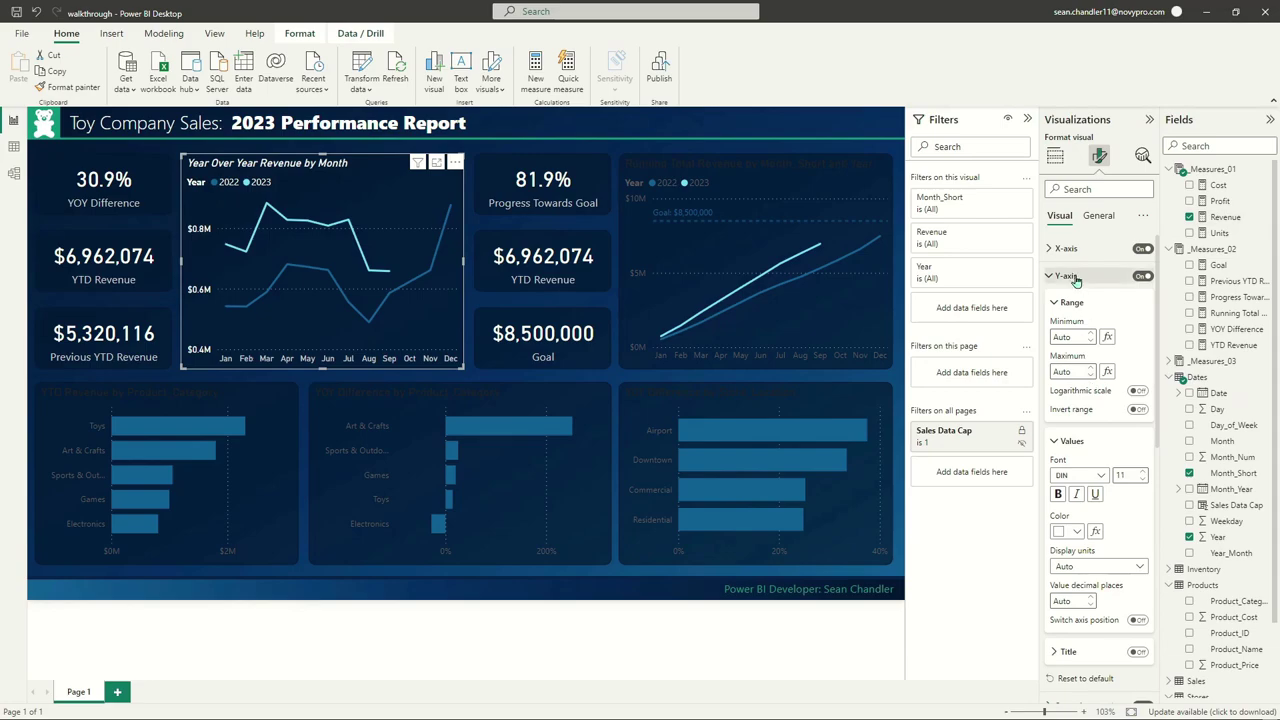
Set the y-axis minimum of the Year Over Year Revenue by Month chart to 0
{"action": "left_click", "coordinate": [1055, 336]}
{"action": "type", "text": "0"}
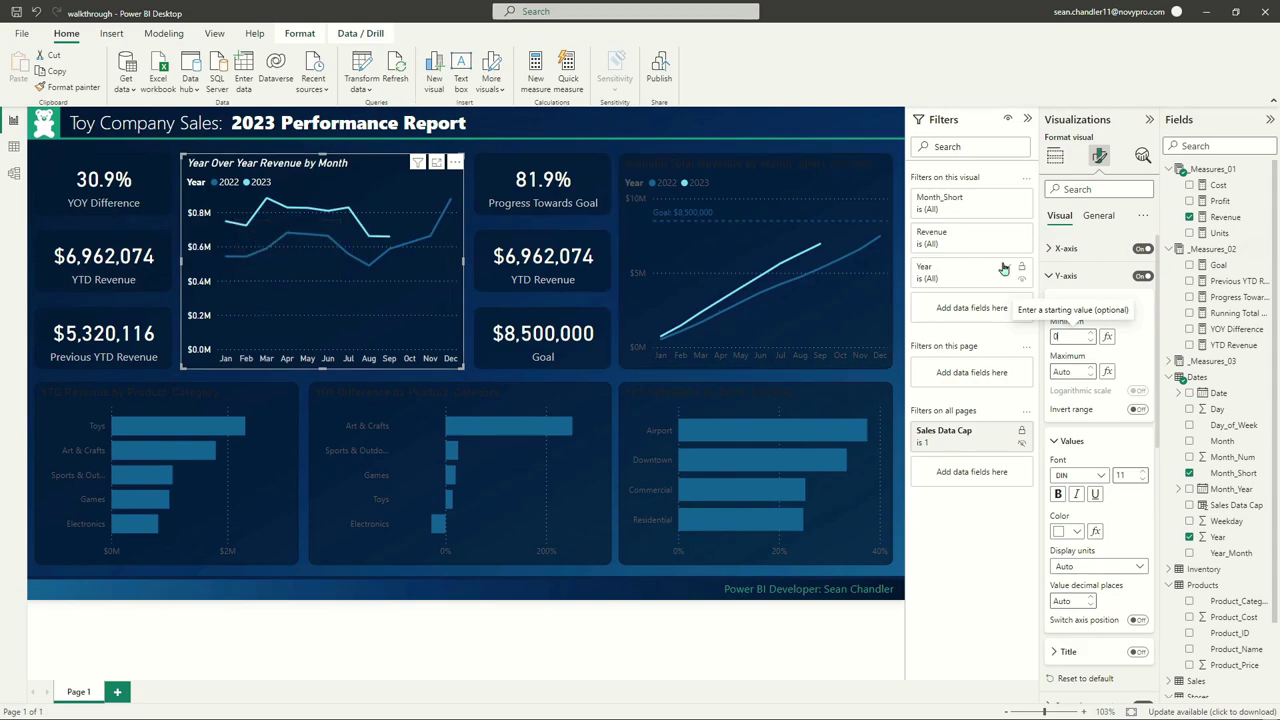
{"action": "left_click", "coordinate": [1065, 274]}
{"action": "left_click", "coordinate": [1068, 330]}
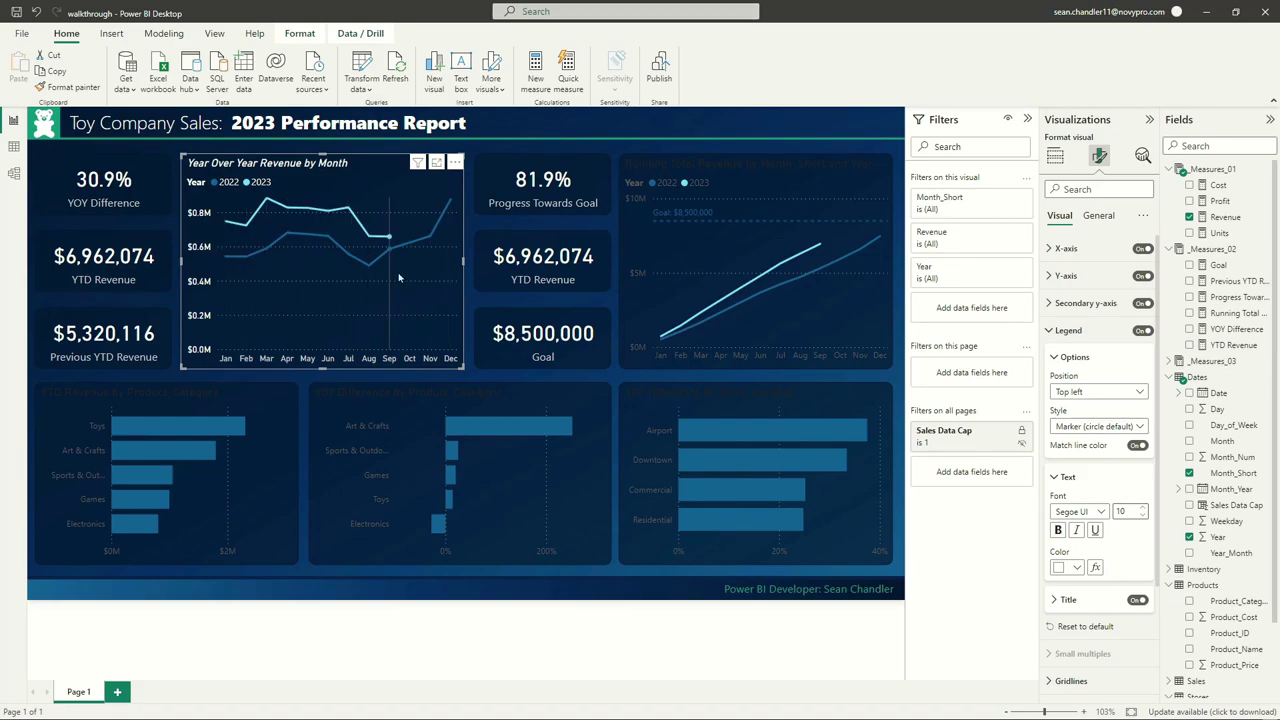
{"action": "left_click", "coordinate": [1078, 333]}
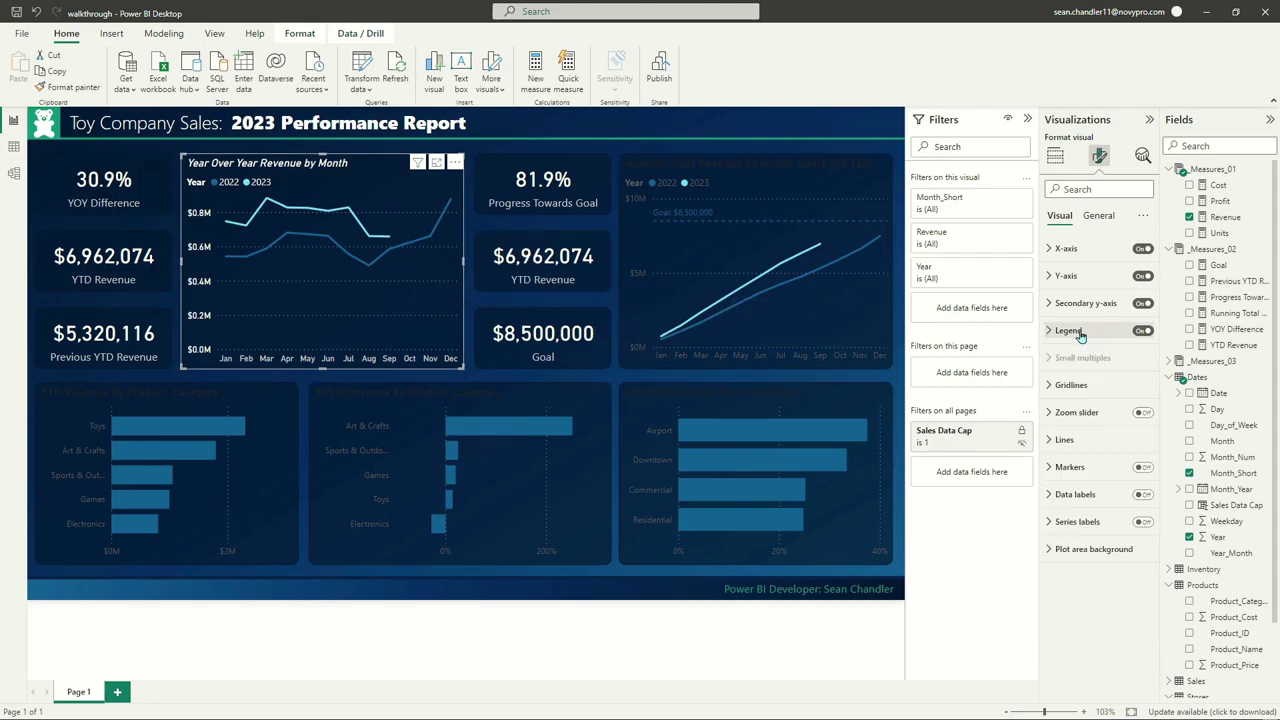
Color the horizontal gridlines of the Year Over Year Revenue by Month chart dark blue and set their width to 2 px
{"action": "left_click", "coordinate": [1062, 385]}
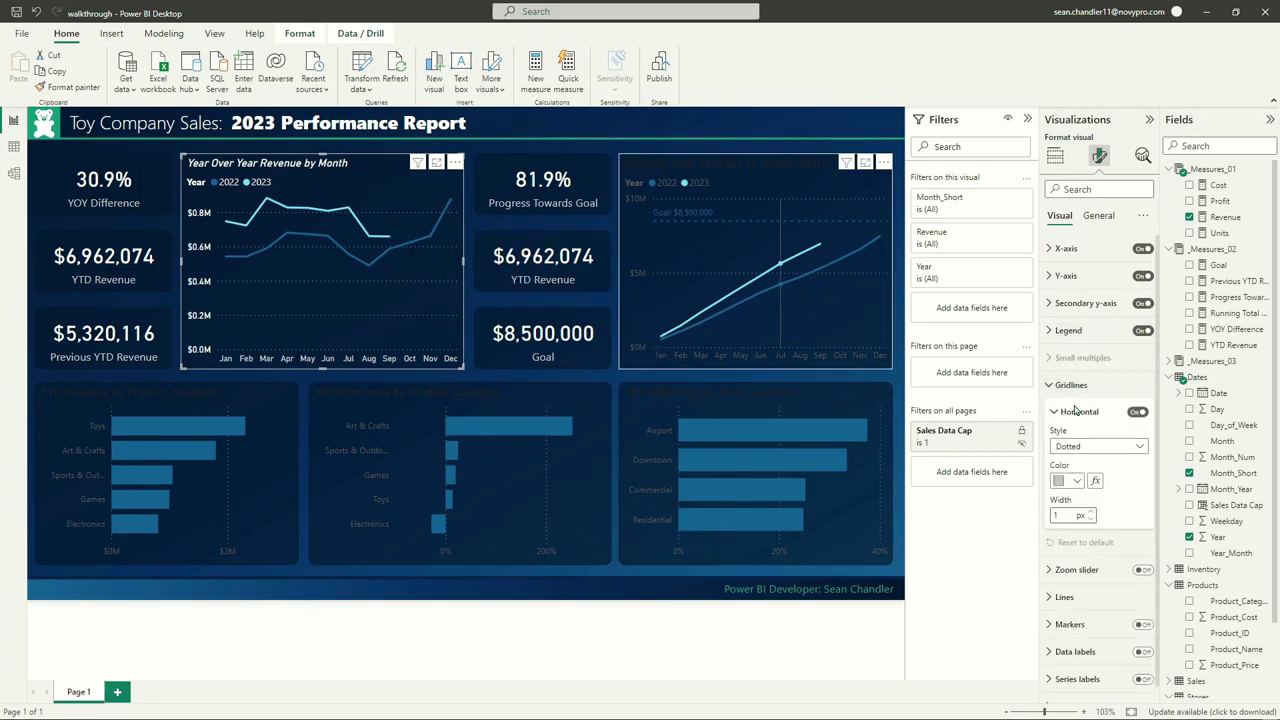
{"action": "left_click", "coordinate": [1064, 481]}
{"action": "left_click", "coordinate": [1141, 374]}
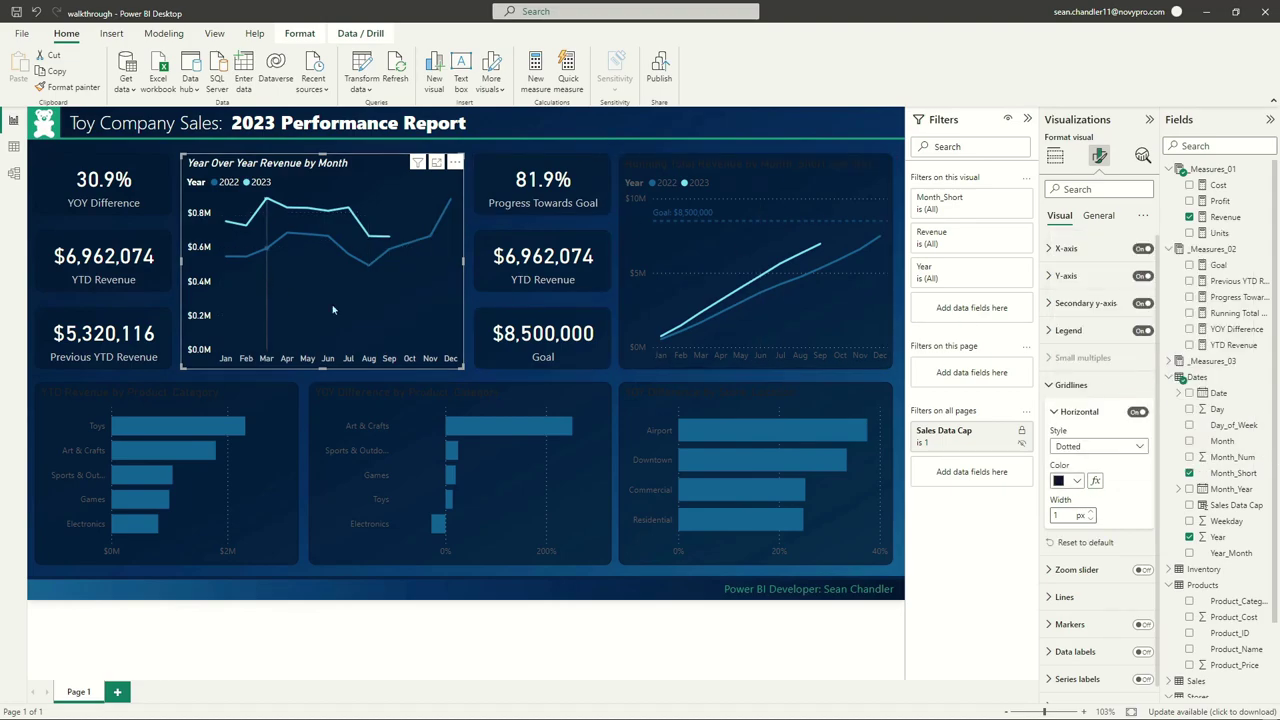
{"action": "left_click", "coordinate": [1092, 520]}
{"action": "left_click", "coordinate": [1092, 520]}
{"action": "left_click", "coordinate": [1091, 522]}
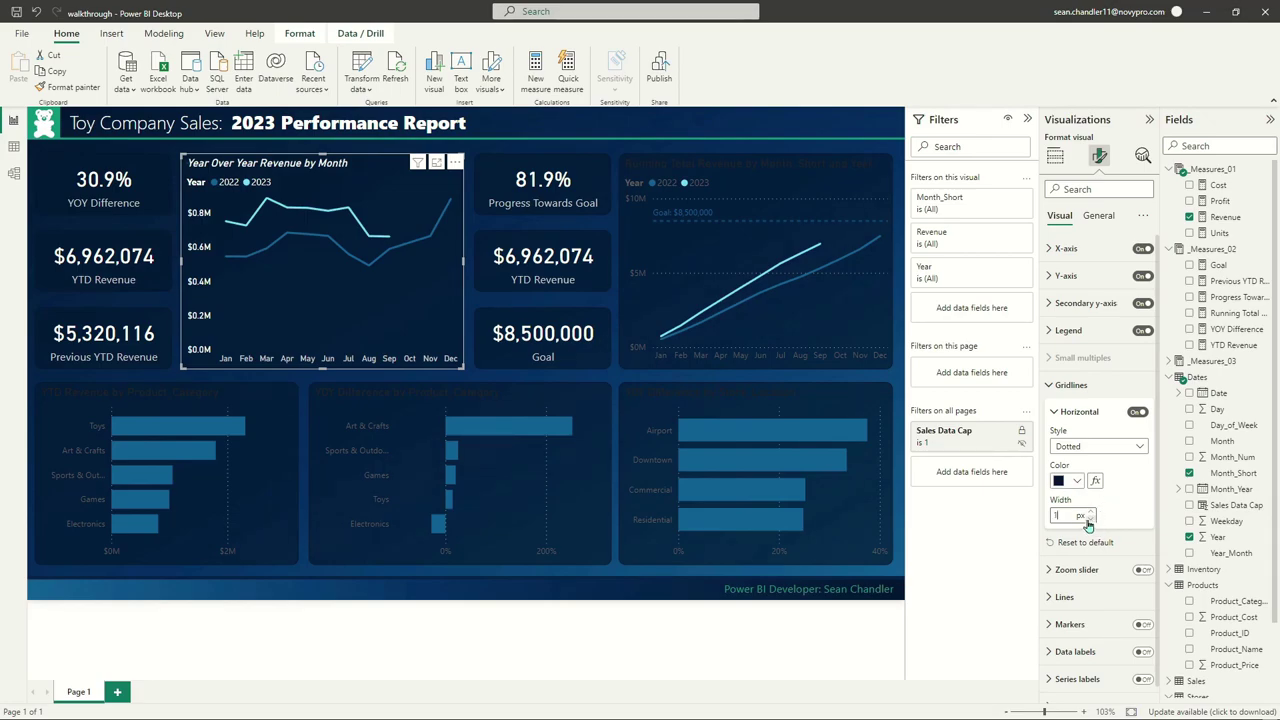
{"action": "left_click", "coordinate": [1070, 481]}
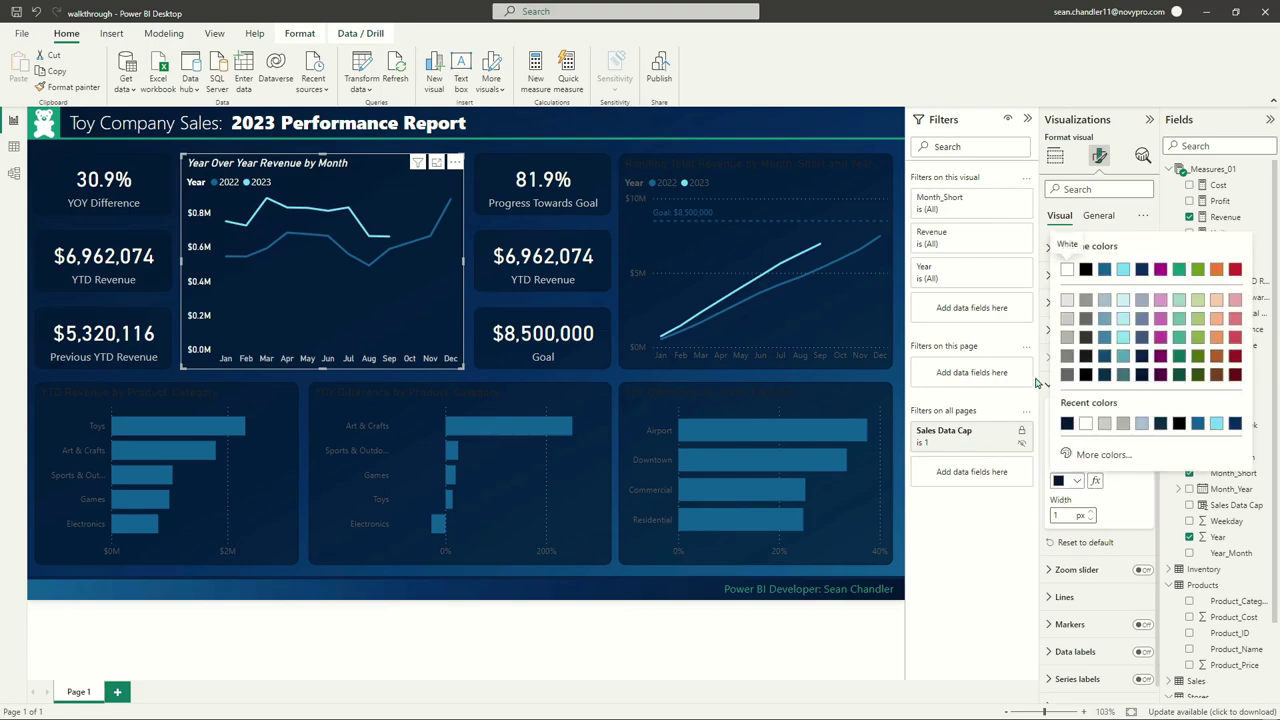
{"action": "left_click", "coordinate": [1108, 340]}
{"action": "left_click", "coordinate": [1070, 481]}
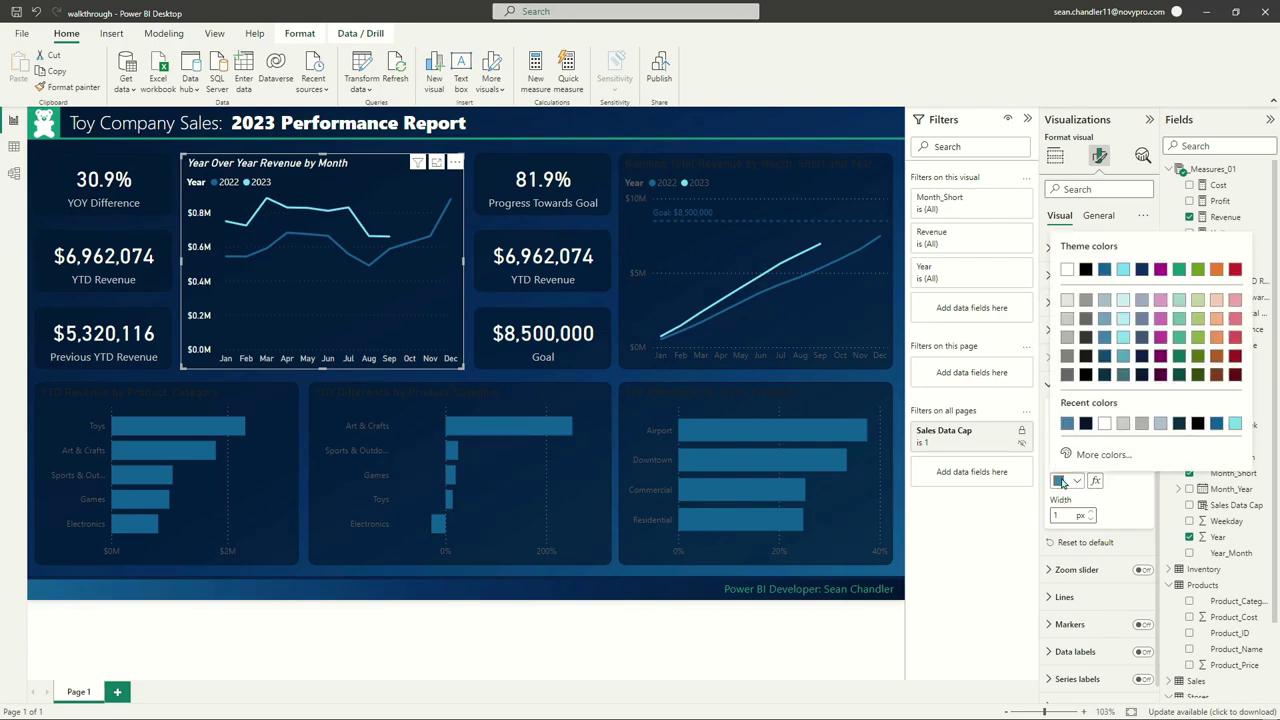
{"action": "left_click", "coordinate": [1105, 357]}
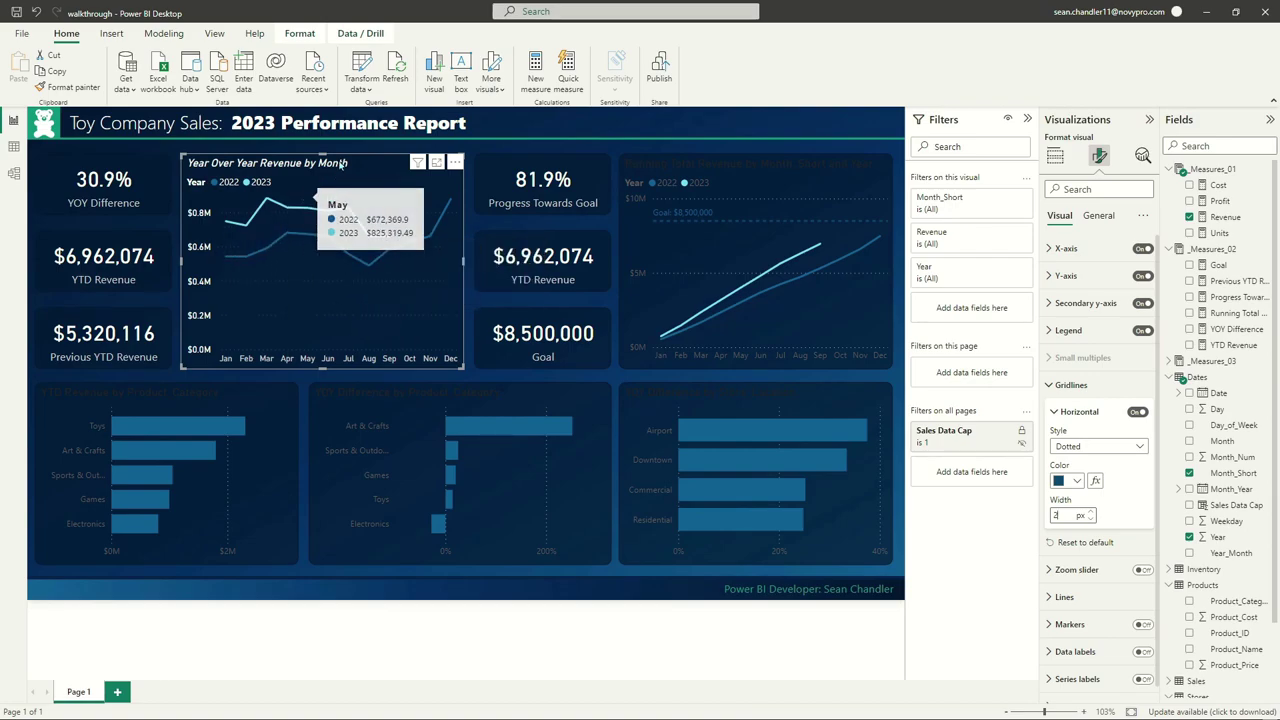
{"action": "left_click", "coordinate": [1062, 385]}
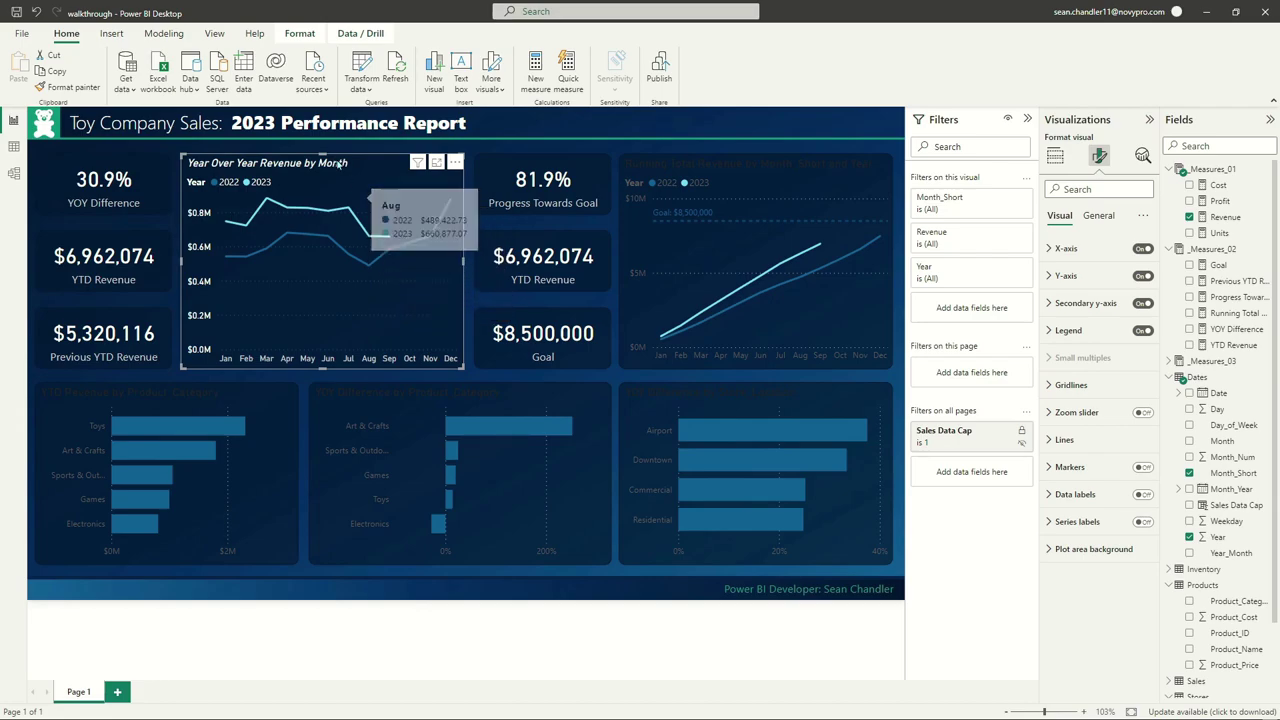
Color the 2023 line of the Year Over Year Revenue by Month chart theme green and set its stroke width to 5 px
{"action": "left_click", "coordinate": [1064, 440]}
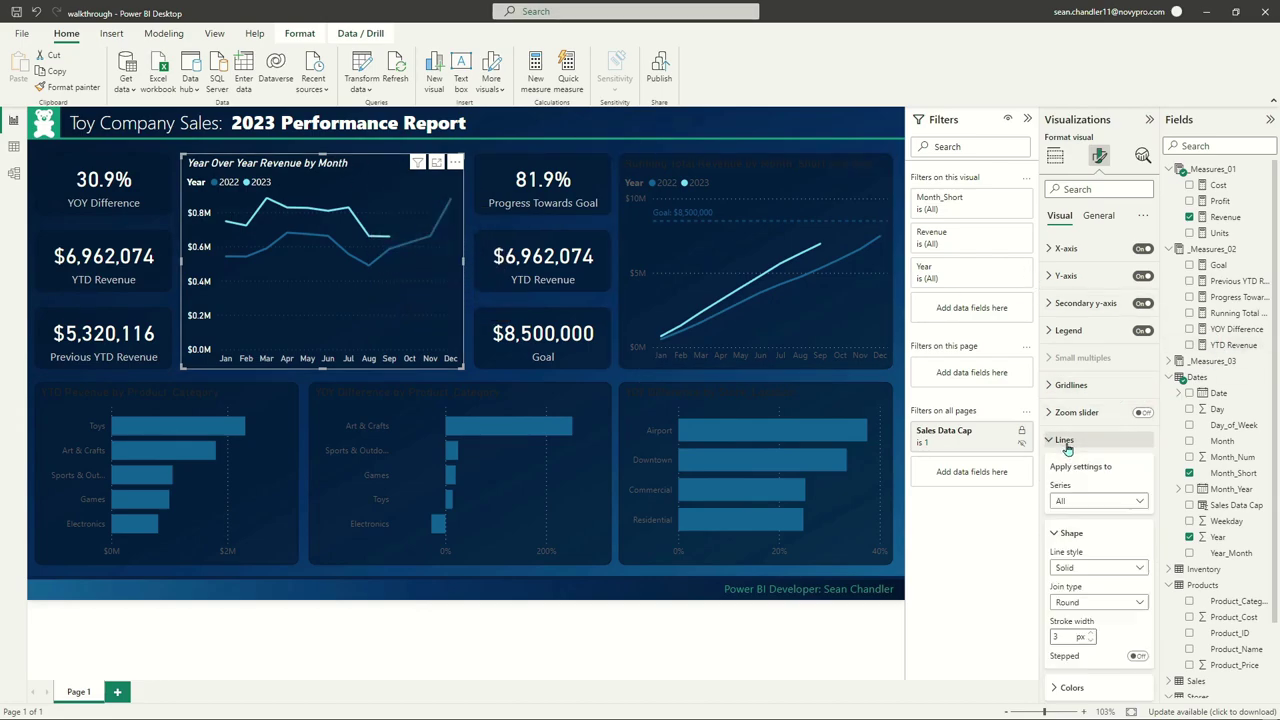
{"action": "scroll", "coordinate": [1095, 441], "scroll_direction": "down", "scroll_amount": 3}
{"action": "left_click", "coordinate": [1100, 302]}
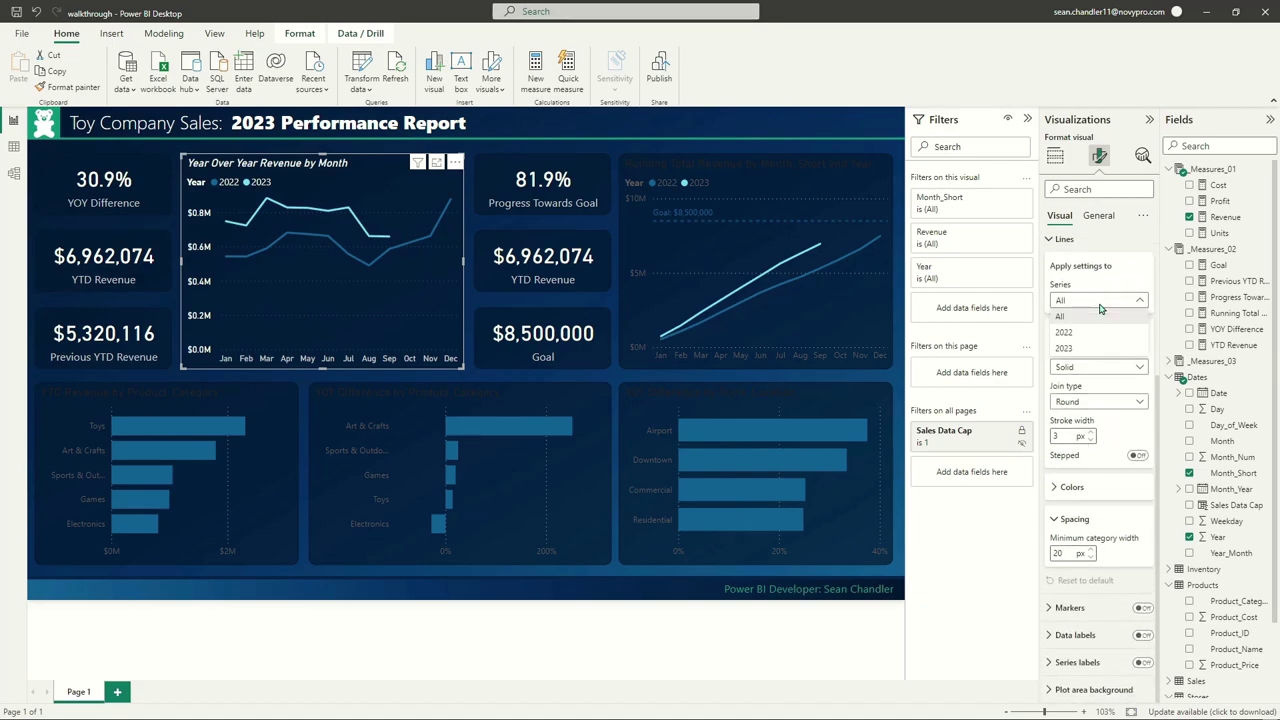
{"action": "left_click", "coordinate": [1096, 351]}
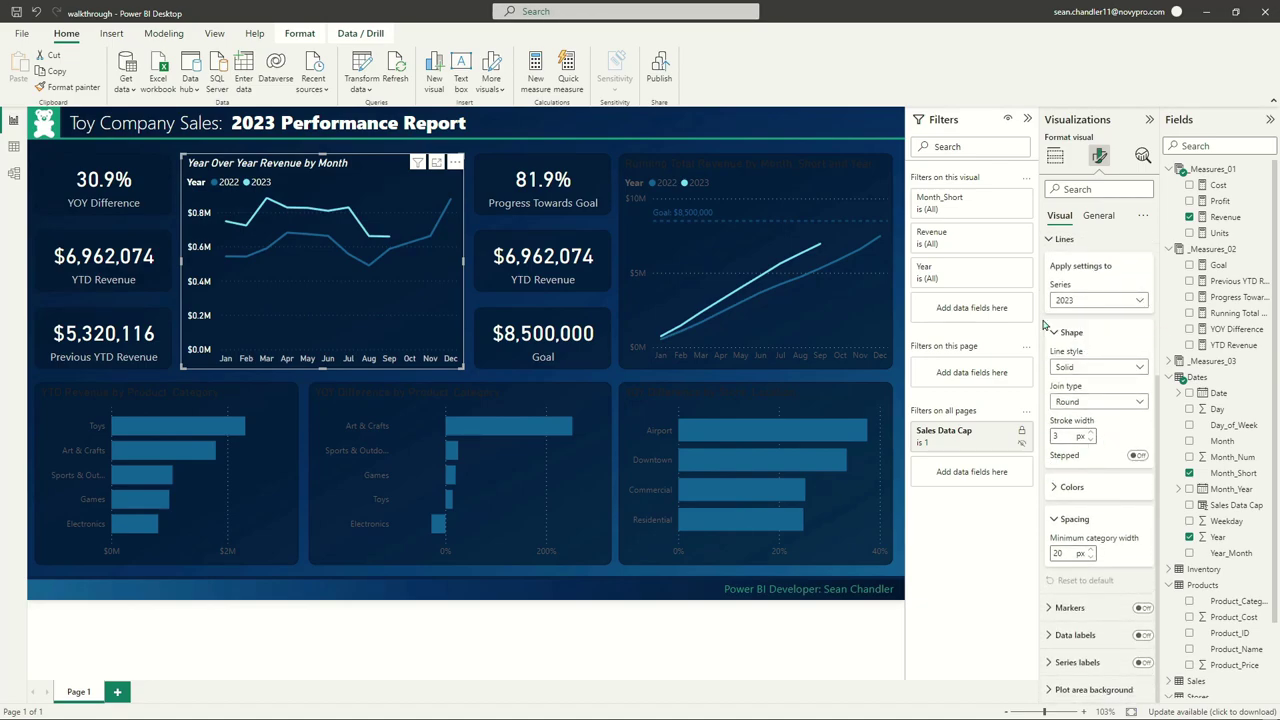
{"action": "left_click", "coordinate": [1071, 488]}
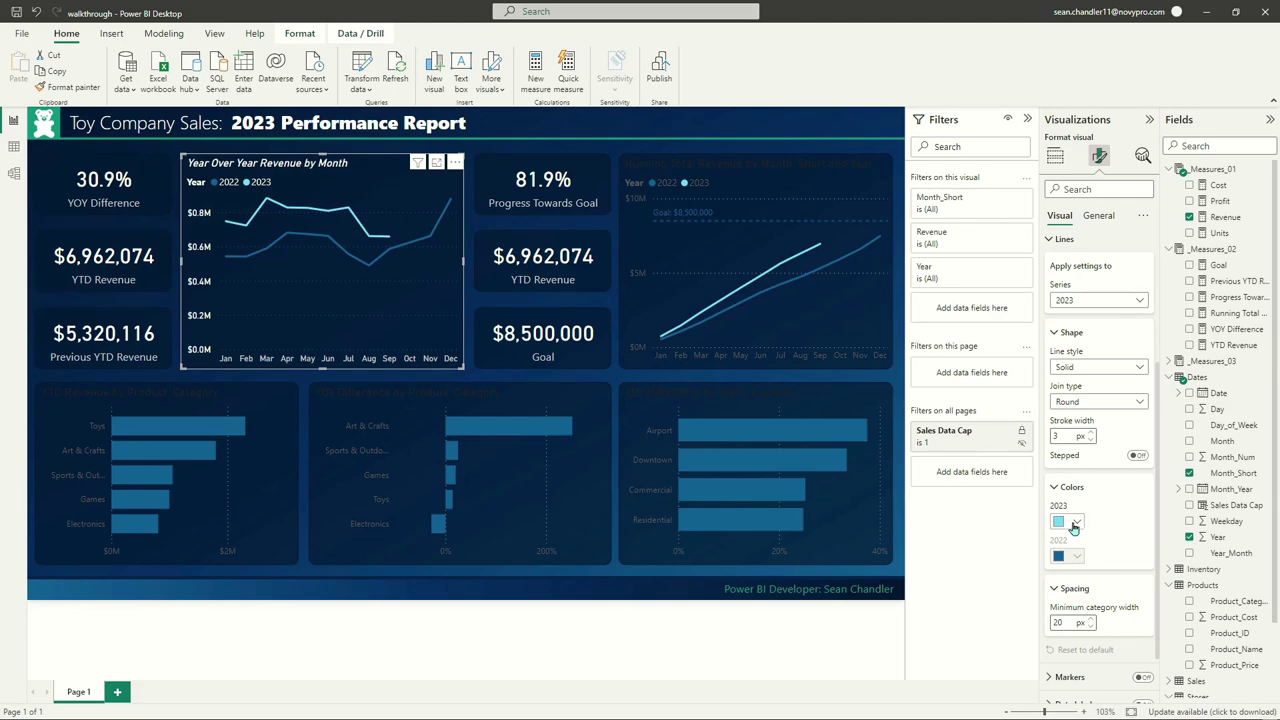
{"action": "left_click", "coordinate": [1068, 521]}
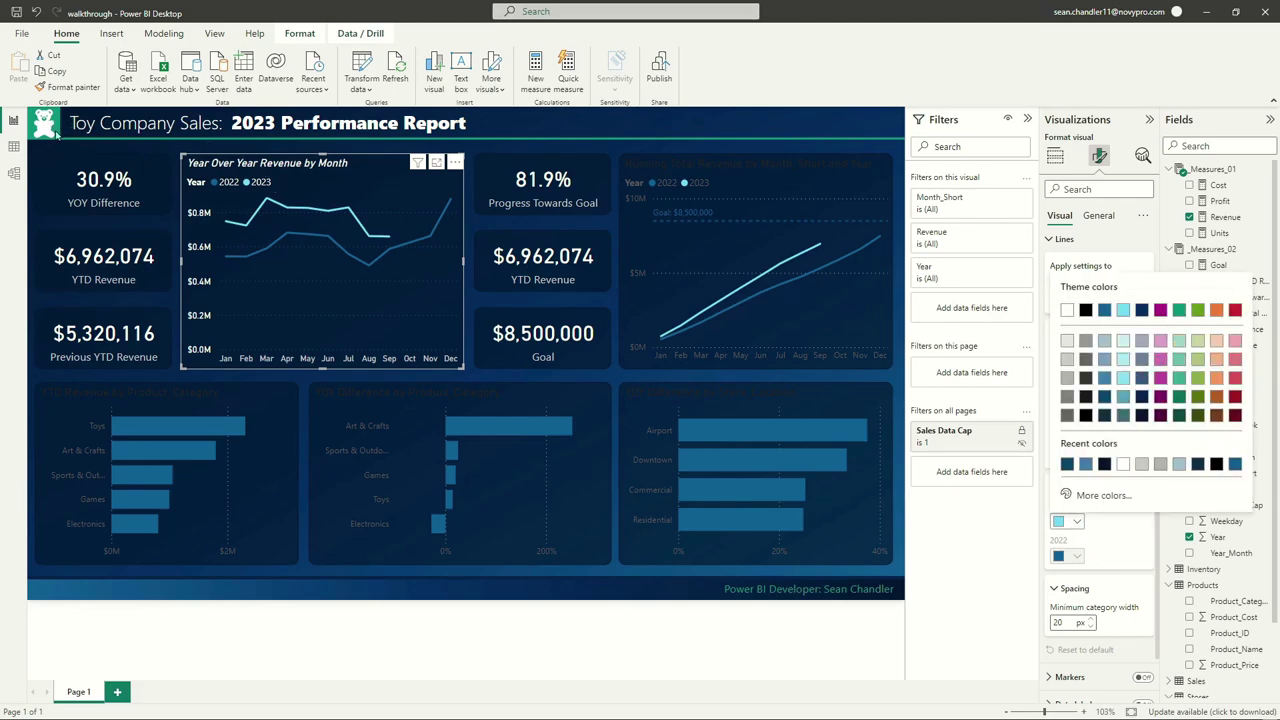
{"action": "left_click", "coordinate": [1180, 311]}
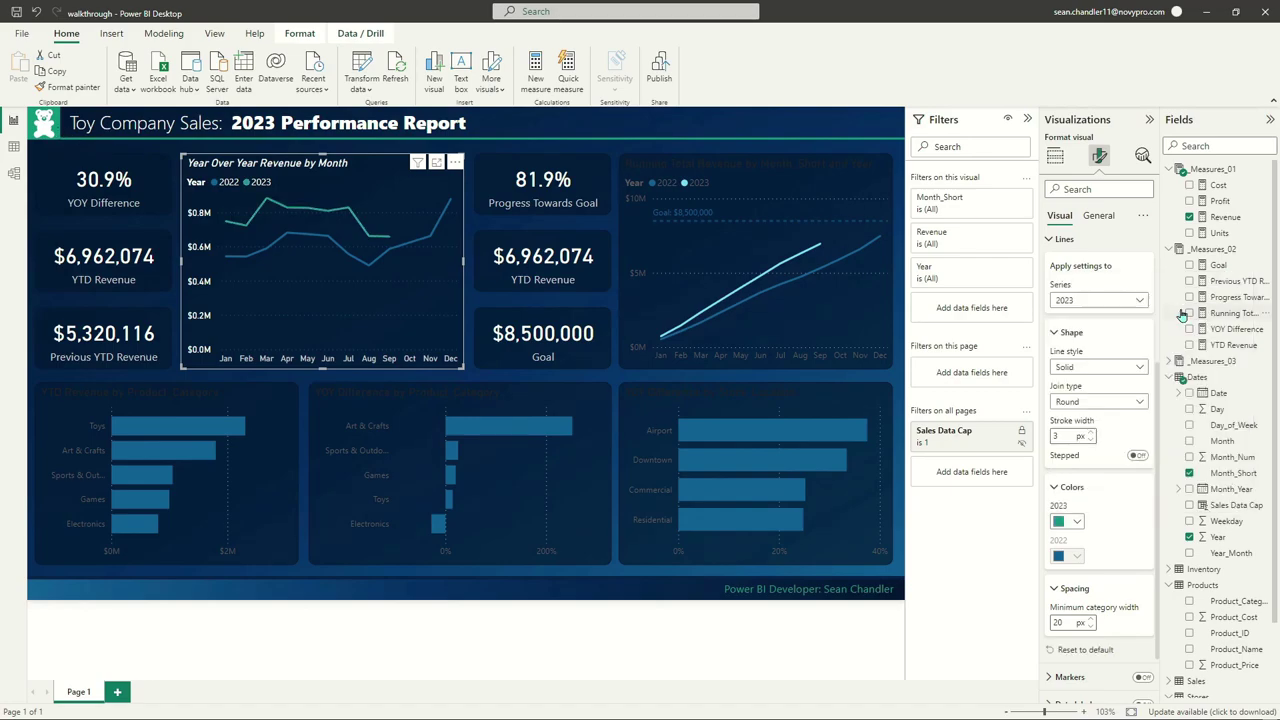
{"action": "left_click", "coordinate": [1086, 436]}
{"action": "left_click", "coordinate": [1086, 436]}
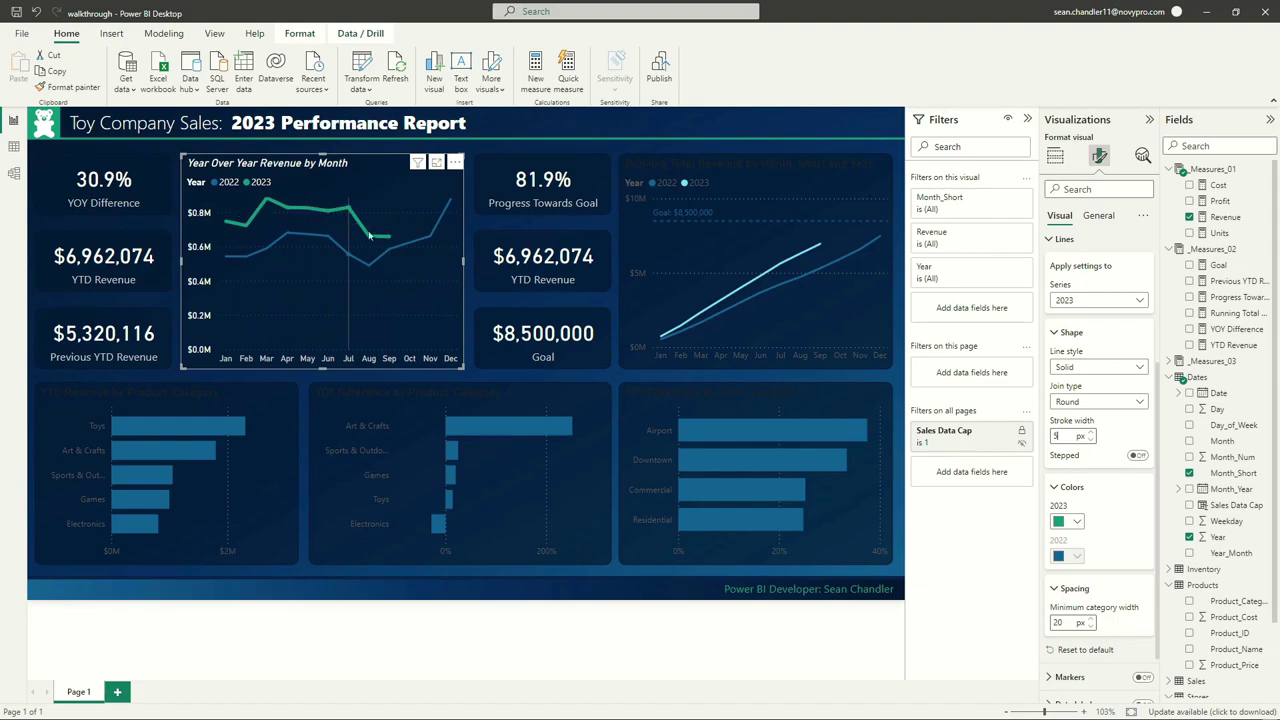
Change the 2023 line's color to a lighter tint of the theme green
{"action": "left_click", "coordinate": [1072, 521]}
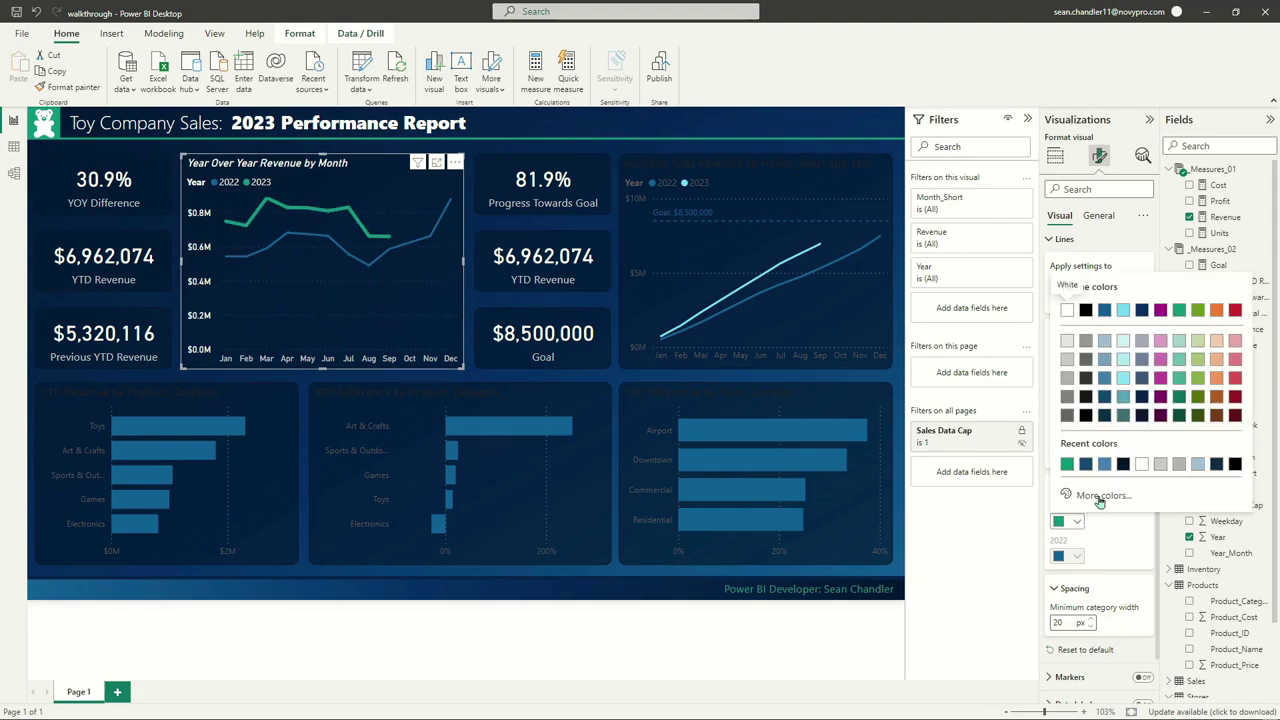
{"action": "left_click", "coordinate": [911, 337]}
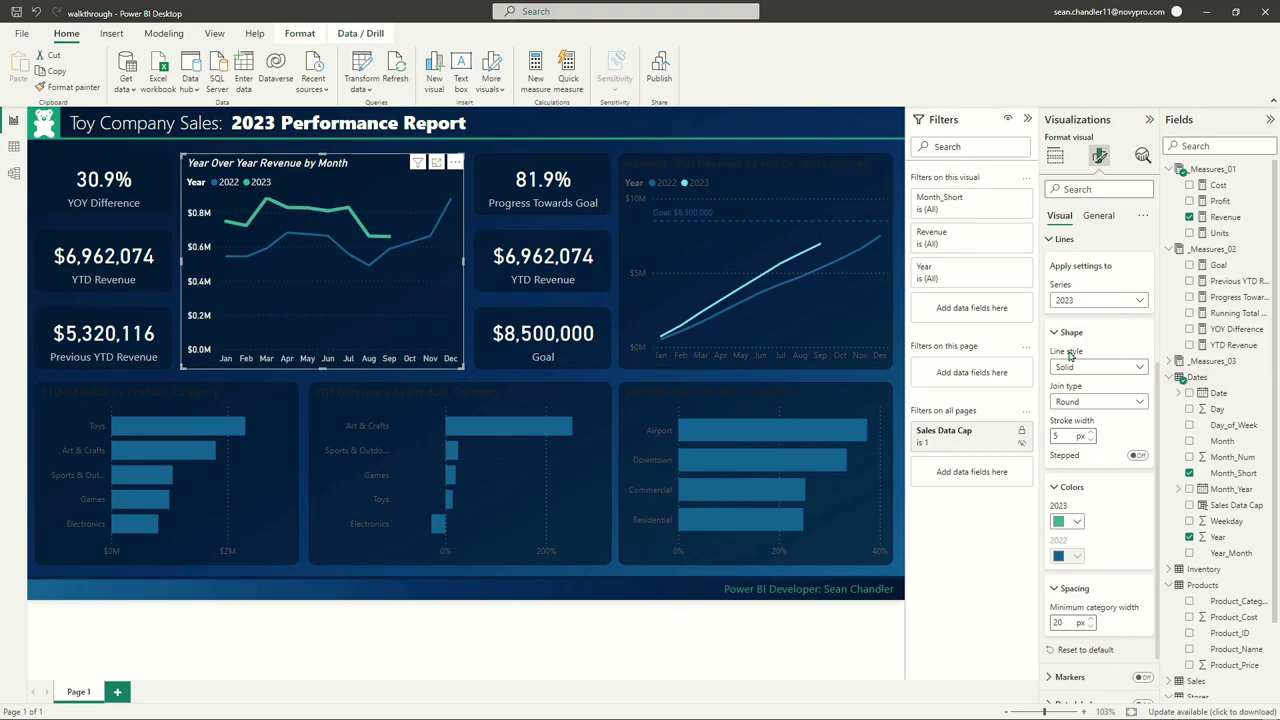
{"action": "left_click", "coordinate": [1074, 521]}
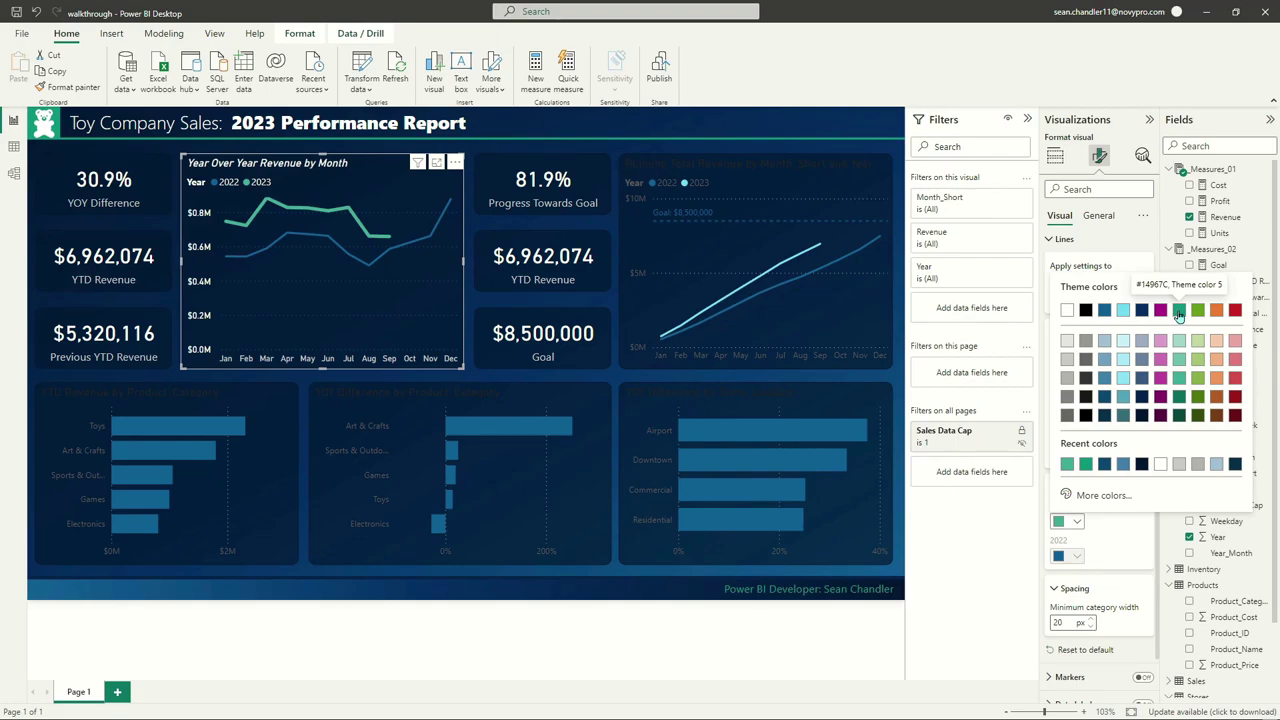
{"action": "left_click", "coordinate": [1180, 383]}
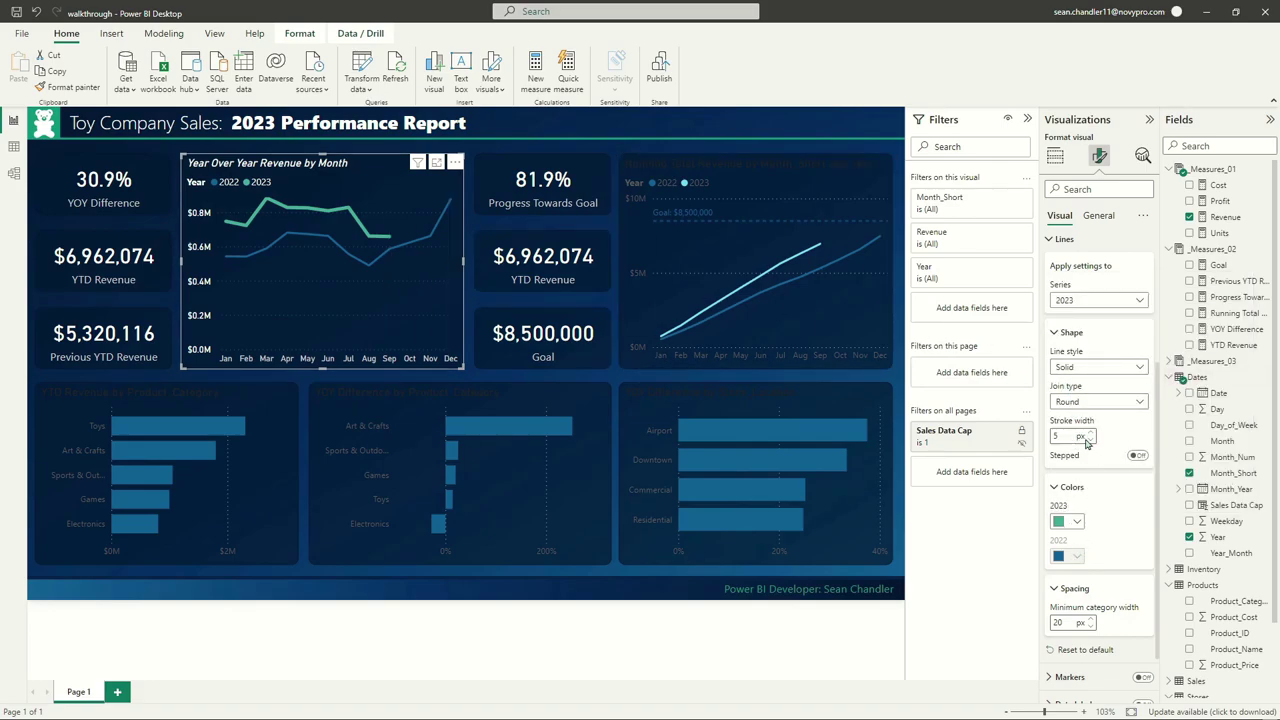
Make the 2022 line of the Year Over Year Revenue by Month chart dashed with a 2 px stroke width
{"action": "left_click", "coordinate": [1104, 302]}
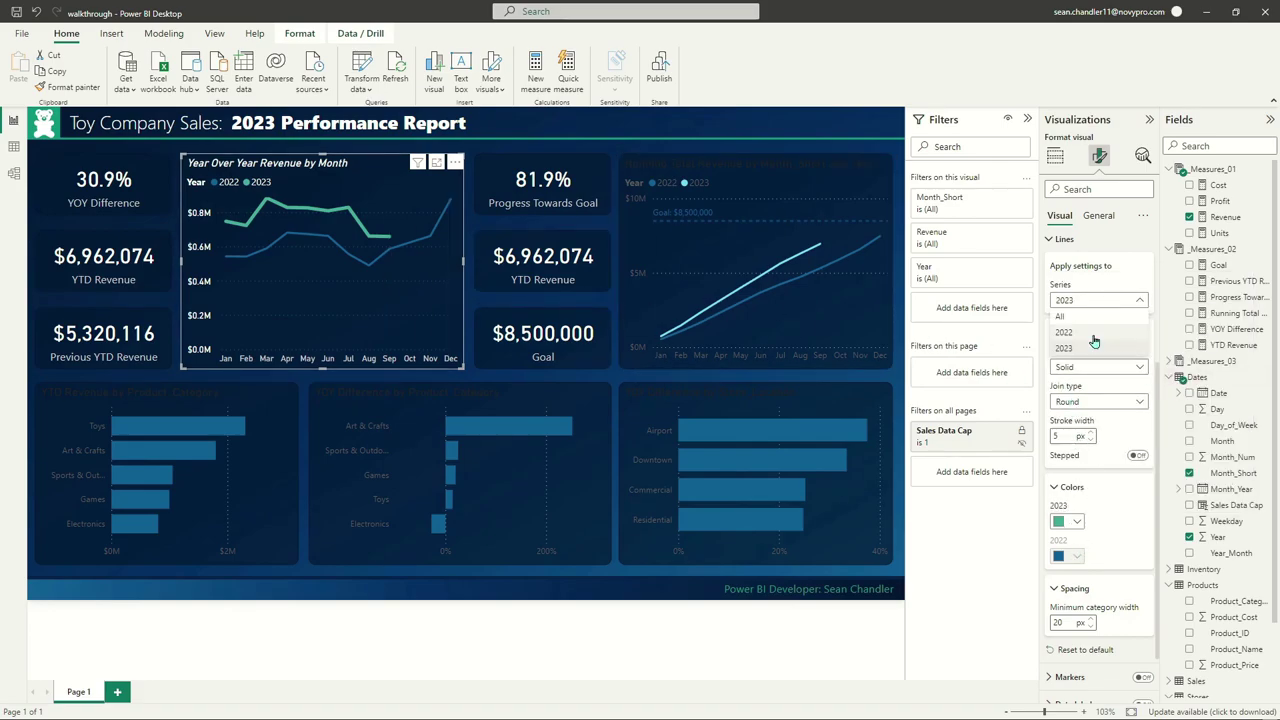
{"action": "left_click", "coordinate": [1094, 335]}
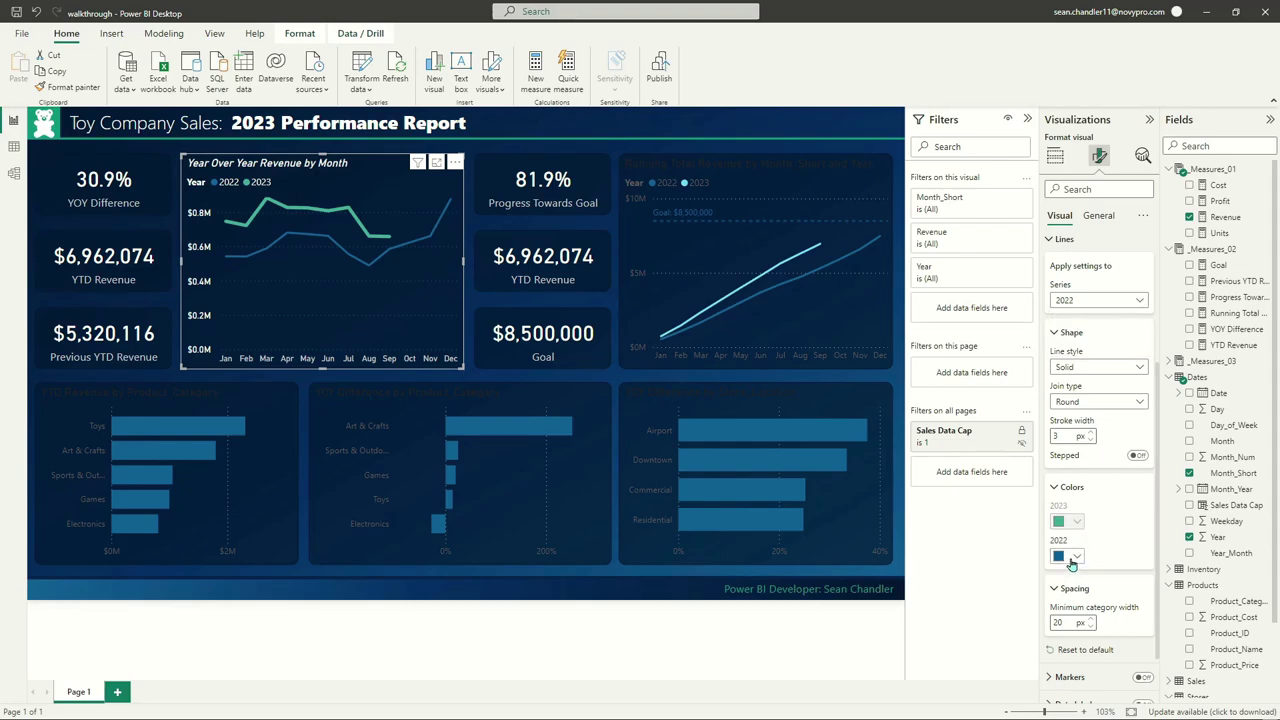
{"action": "left_click", "coordinate": [1104, 369]}
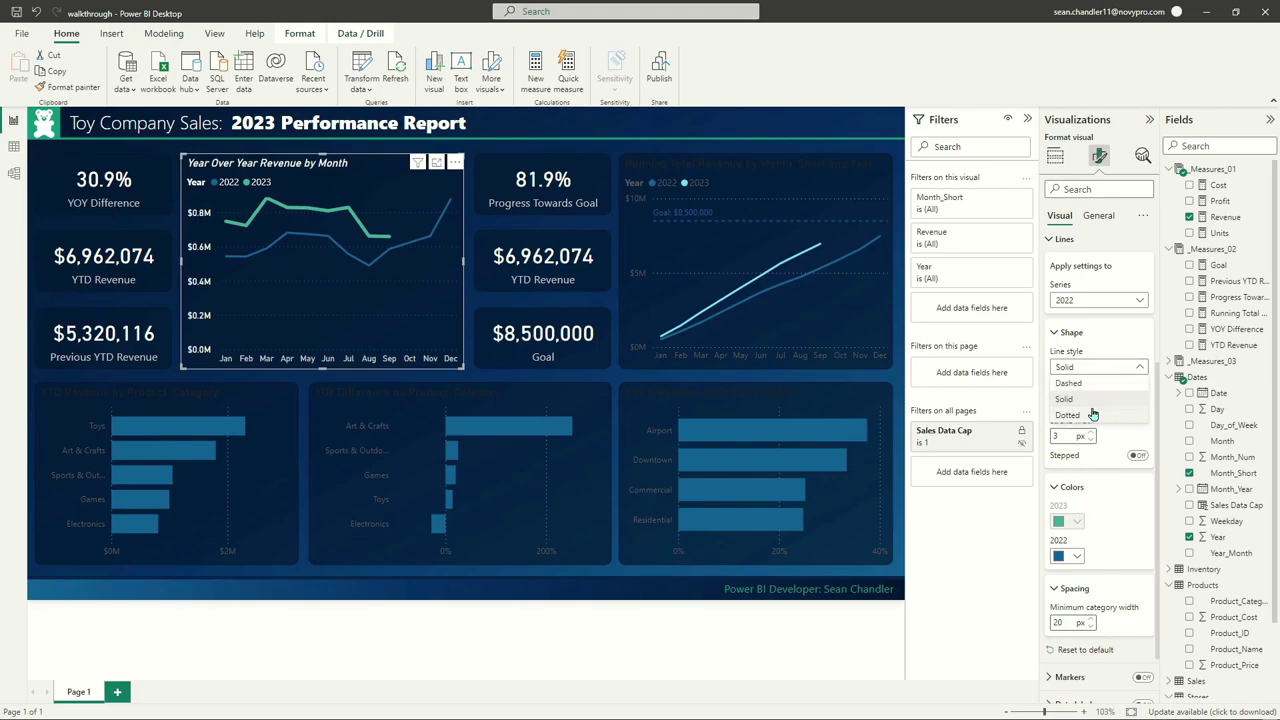
{"action": "left_click", "coordinate": [1078, 384]}
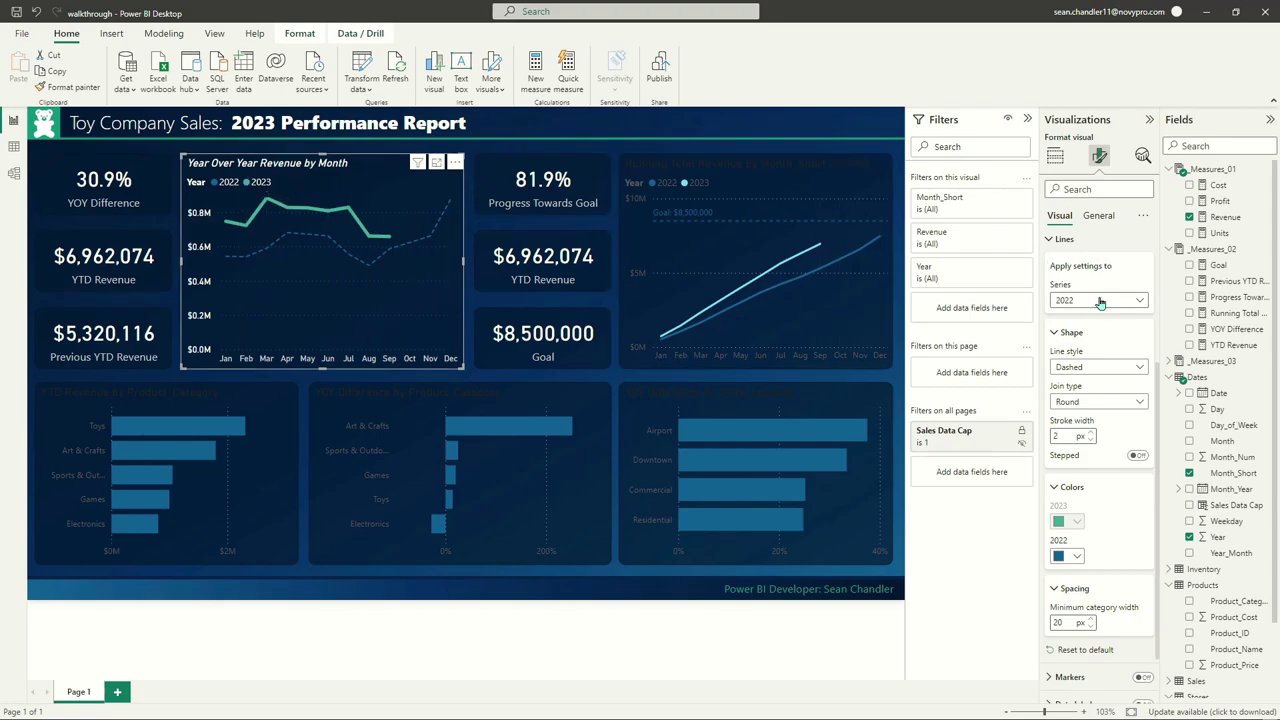
Set the legend style of the Year Over Year Revenue by Month chart to Line and markers
{"action": "left_click", "coordinate": [1068, 250]}
{"action": "left_click", "coordinate": [1085, 335]}
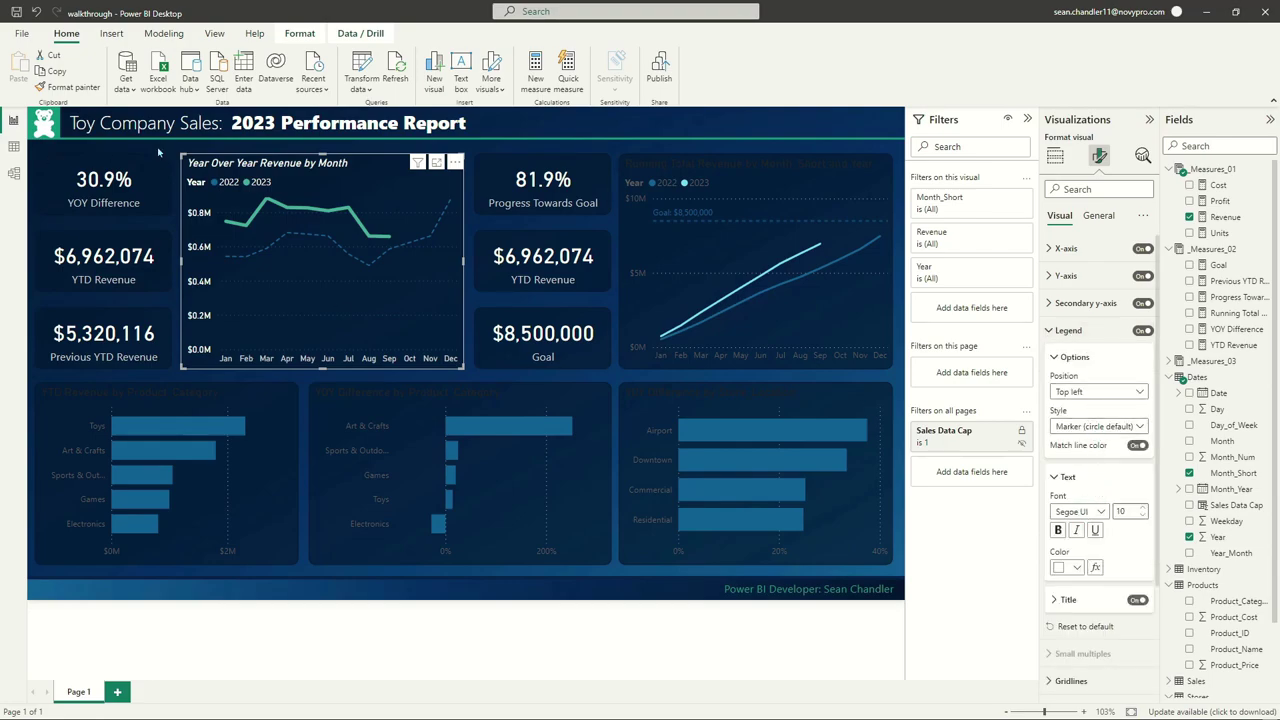
{"action": "left_click", "coordinate": [1092, 430]}
{"action": "left_click", "coordinate": [1094, 475]}
{"action": "left_click", "coordinate": [1100, 427]}
{"action": "left_click", "coordinate": [1100, 491]}
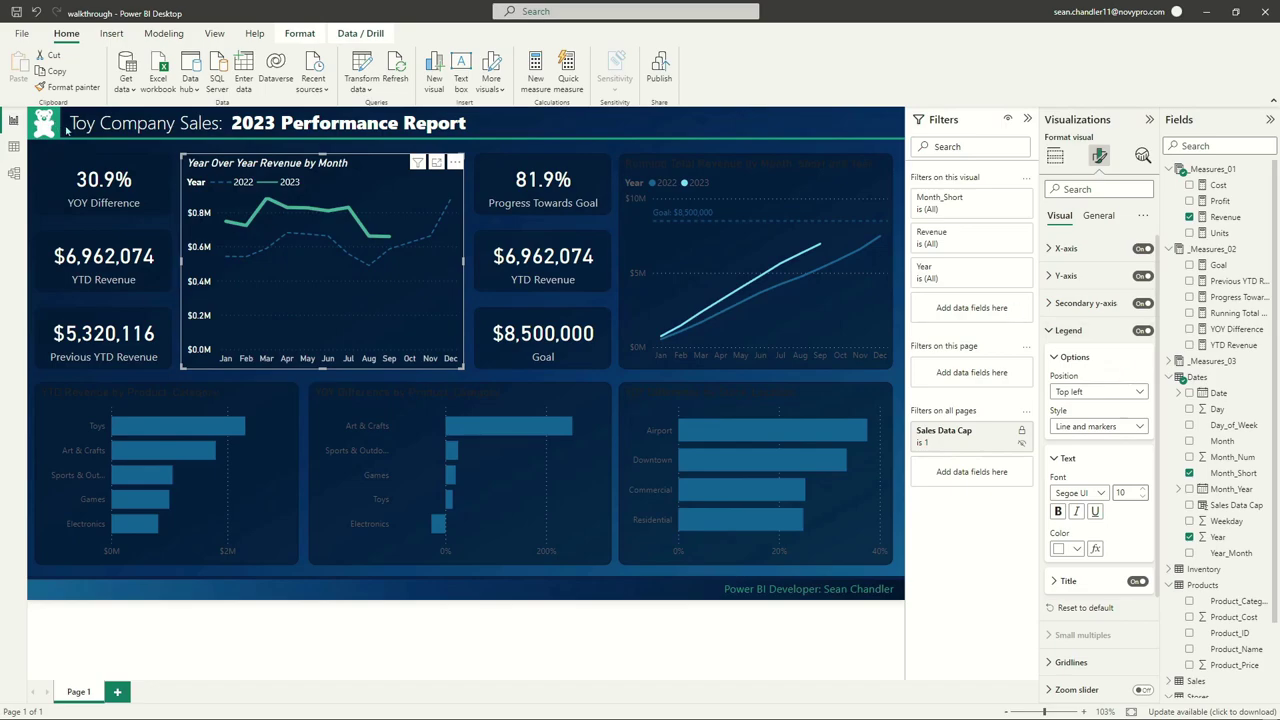
Copy the formatting of the Year Over Year Revenue by Month chart onto the Running Total Revenue chart with Format painter
{"action": "left_click", "coordinate": [715, 151]}
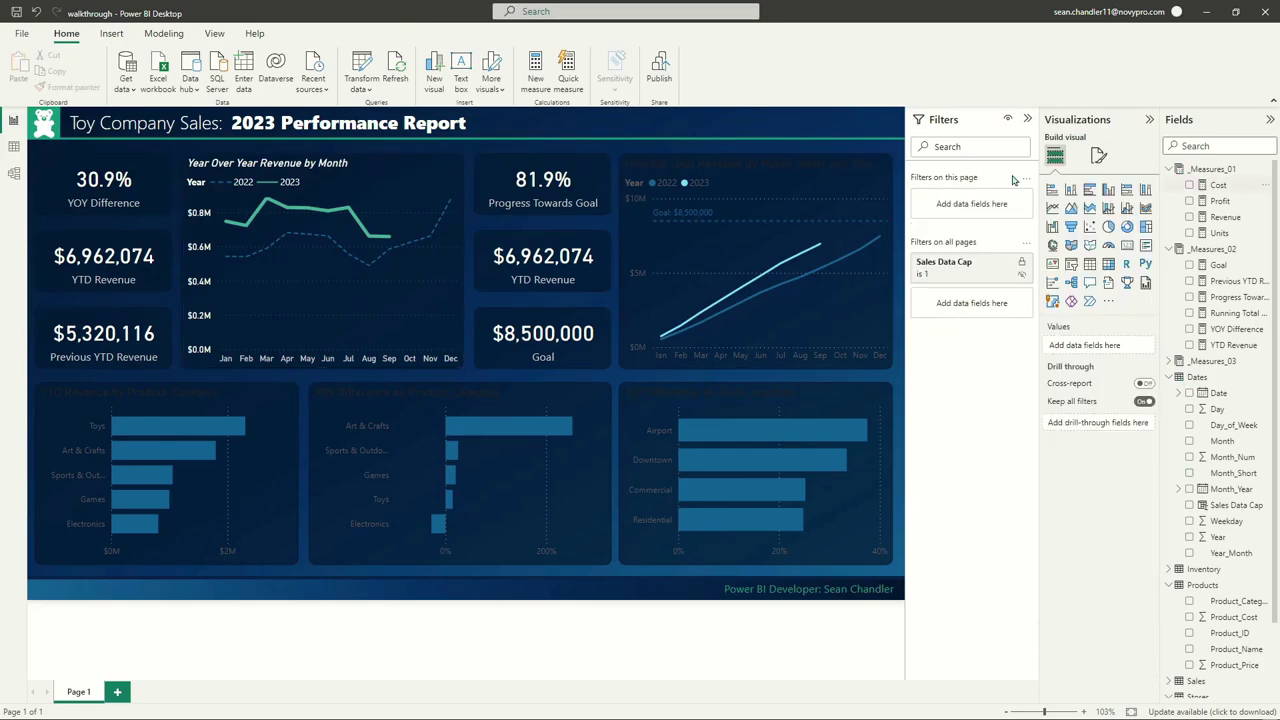
{"action": "left_click", "coordinate": [711, 160]}
{"action": "left_click", "coordinate": [268, 174]}
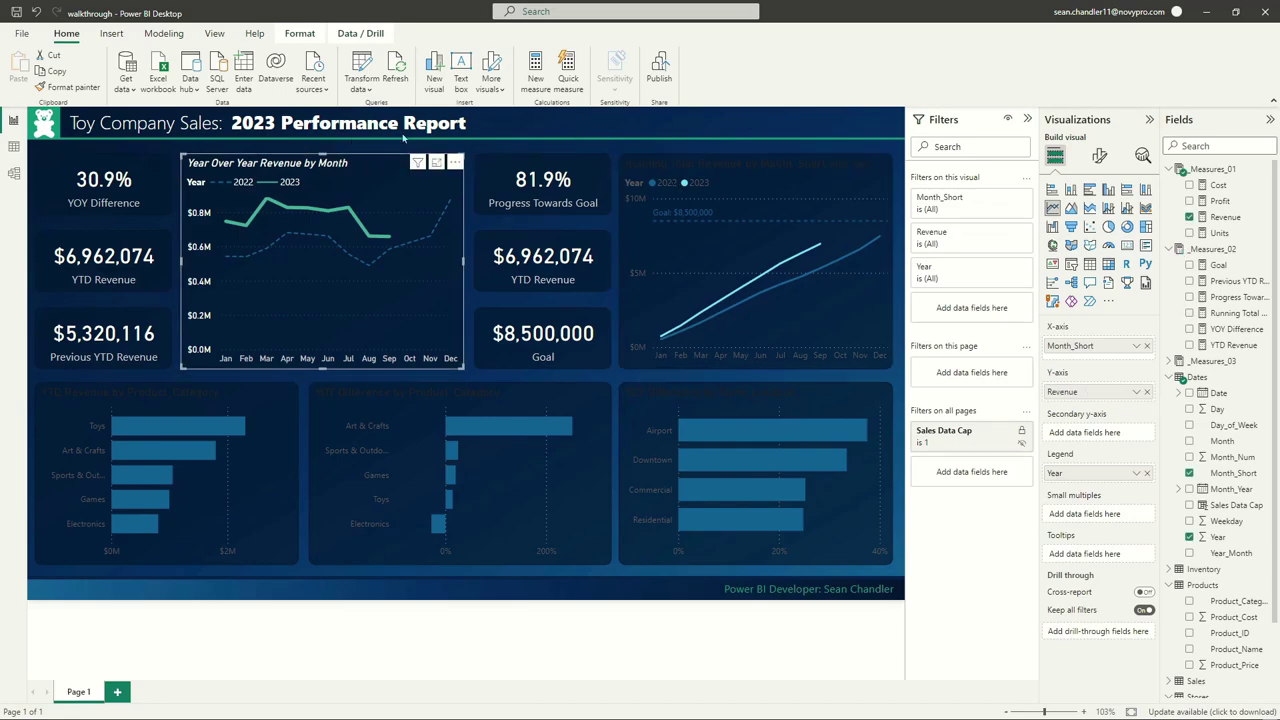
{"action": "left_click", "coordinate": [70, 88]}
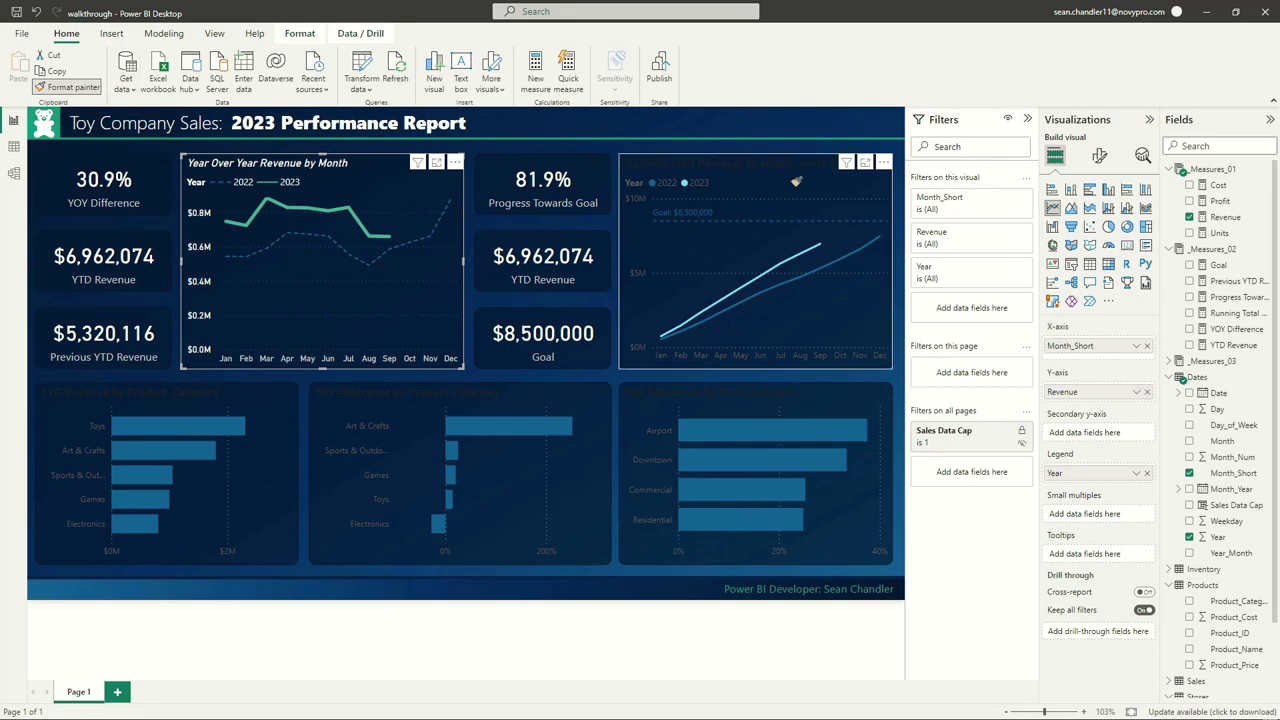
{"action": "left_click", "coordinate": [748, 172]}
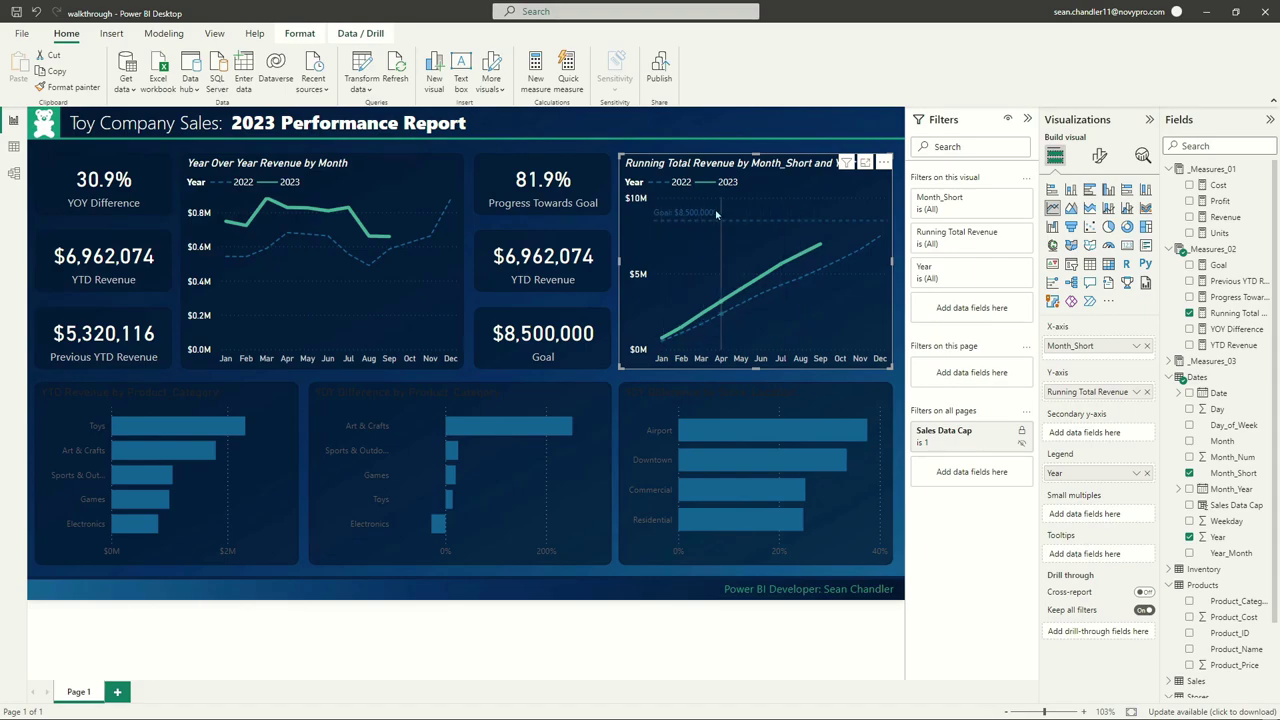
Color the Goal constant line of the Running Total Revenue chart white with 0% transparency
{"action": "left_click", "coordinate": [1142, 156]}
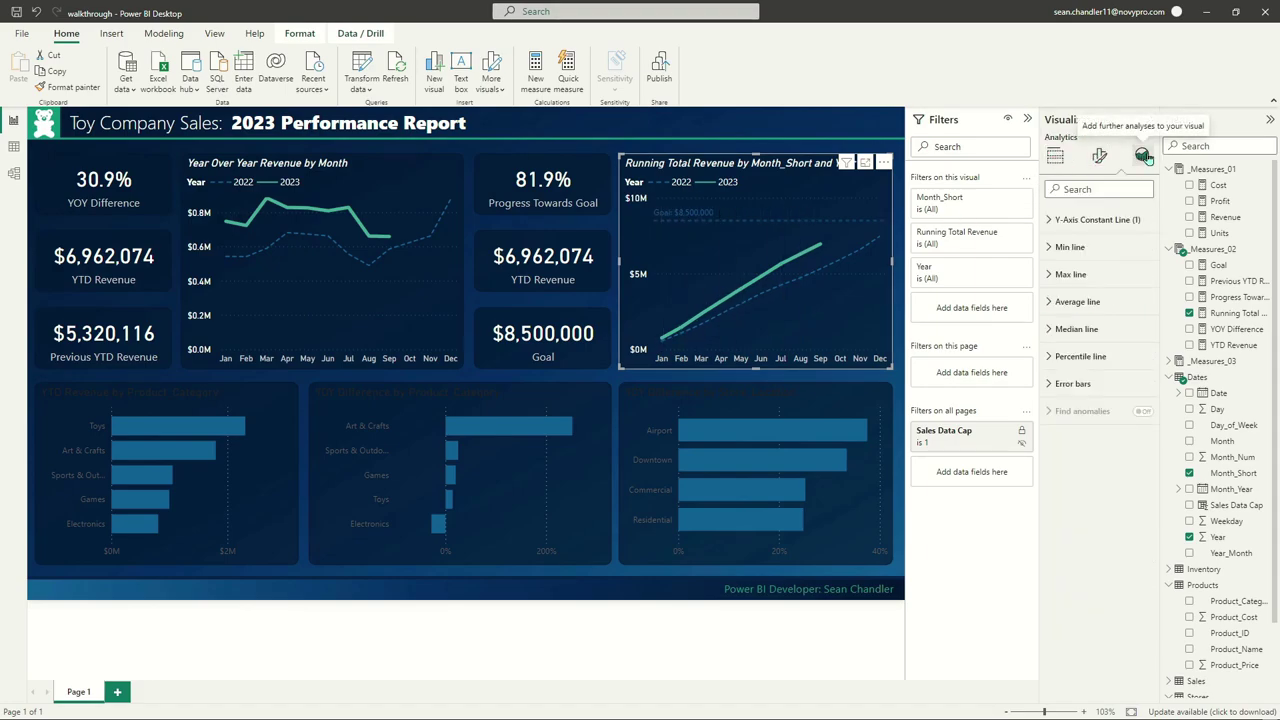
{"action": "left_click", "coordinate": [1080, 222]}
{"action": "left_click", "coordinate": [1068, 383]}
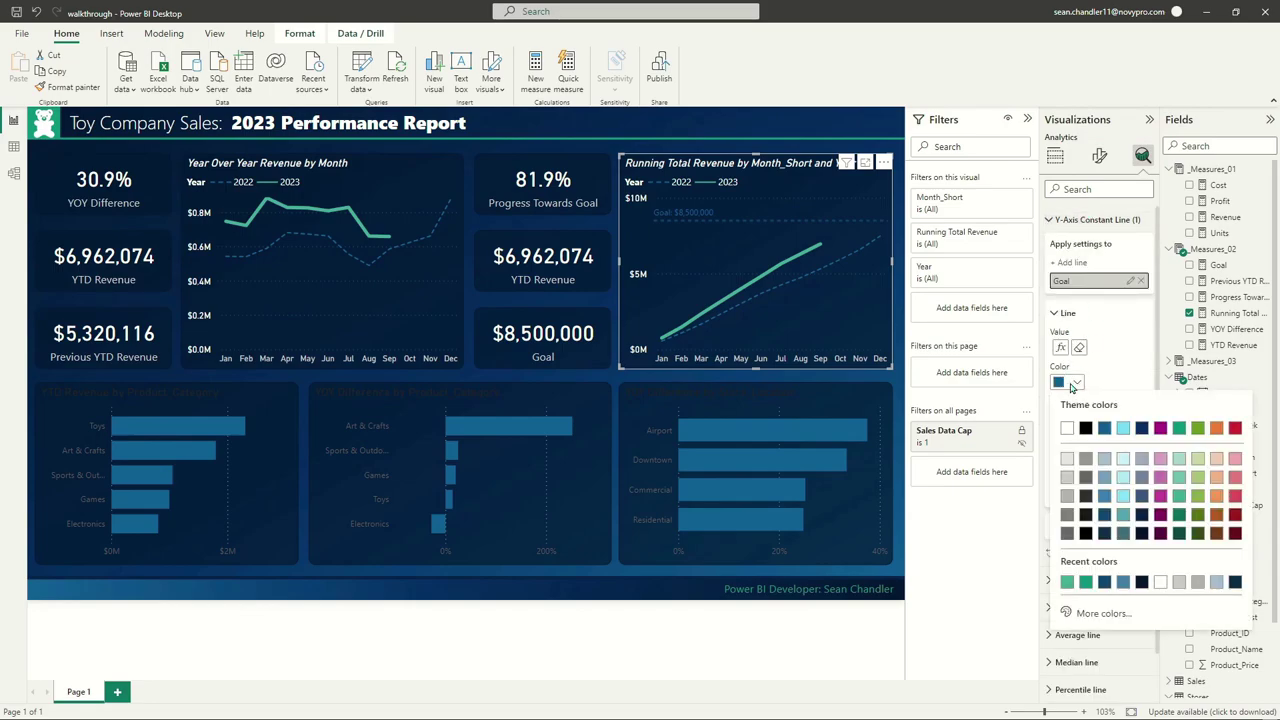
{"action": "left_click", "coordinate": [1068, 430]}
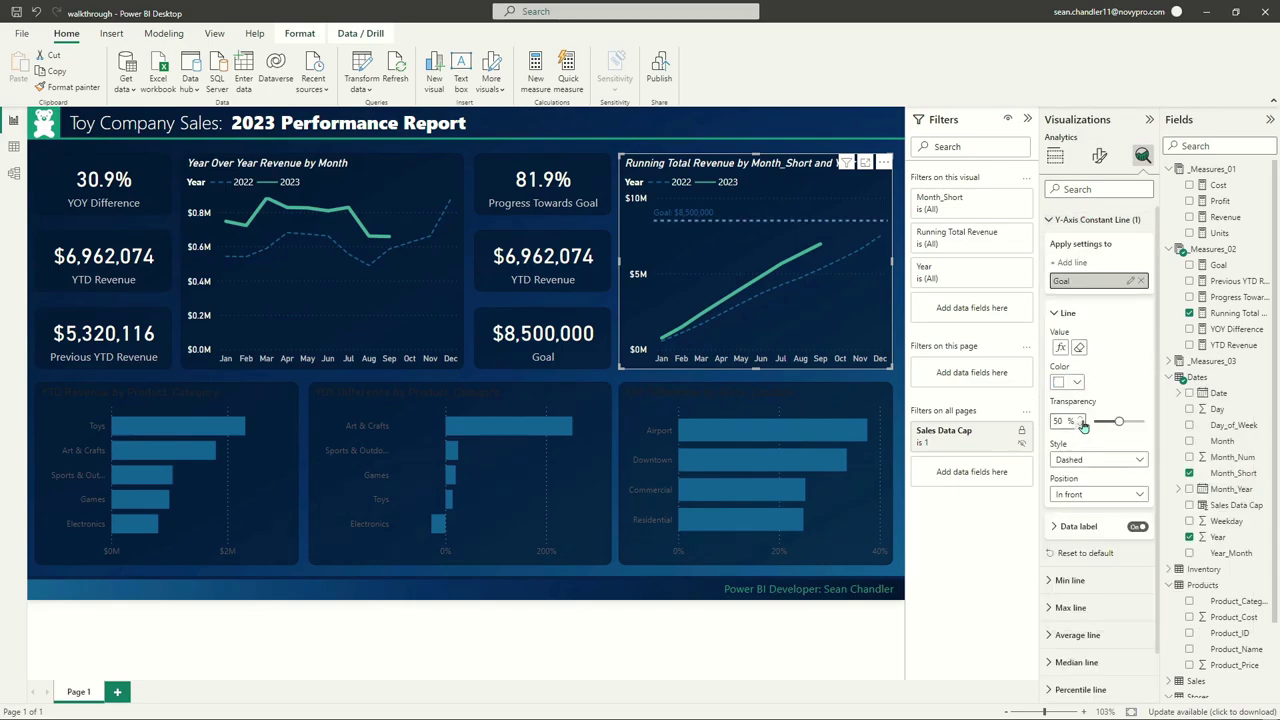
{"action": "left_click_drag", "start_coordinate": [1118, 418], "coordinate": [1092, 420]}
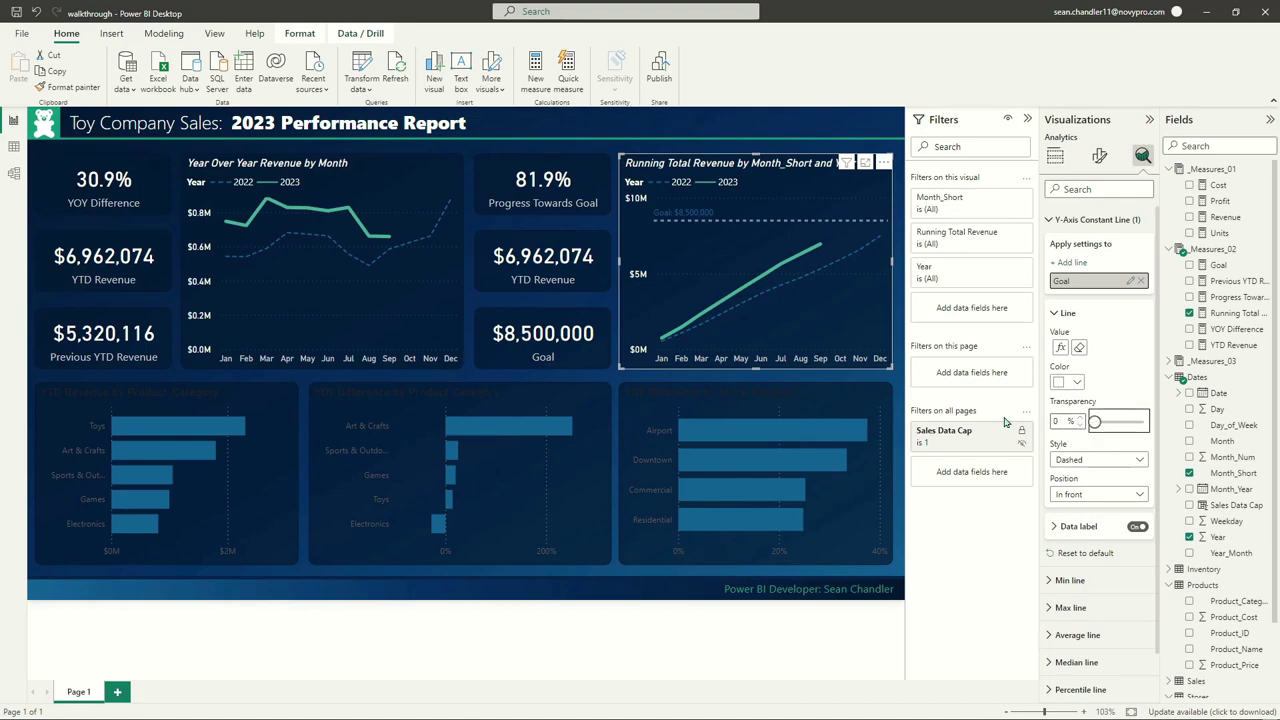
Try the theme orange on the Goal constant line and return its color to white
{"action": "left_click", "coordinate": [1076, 383]}
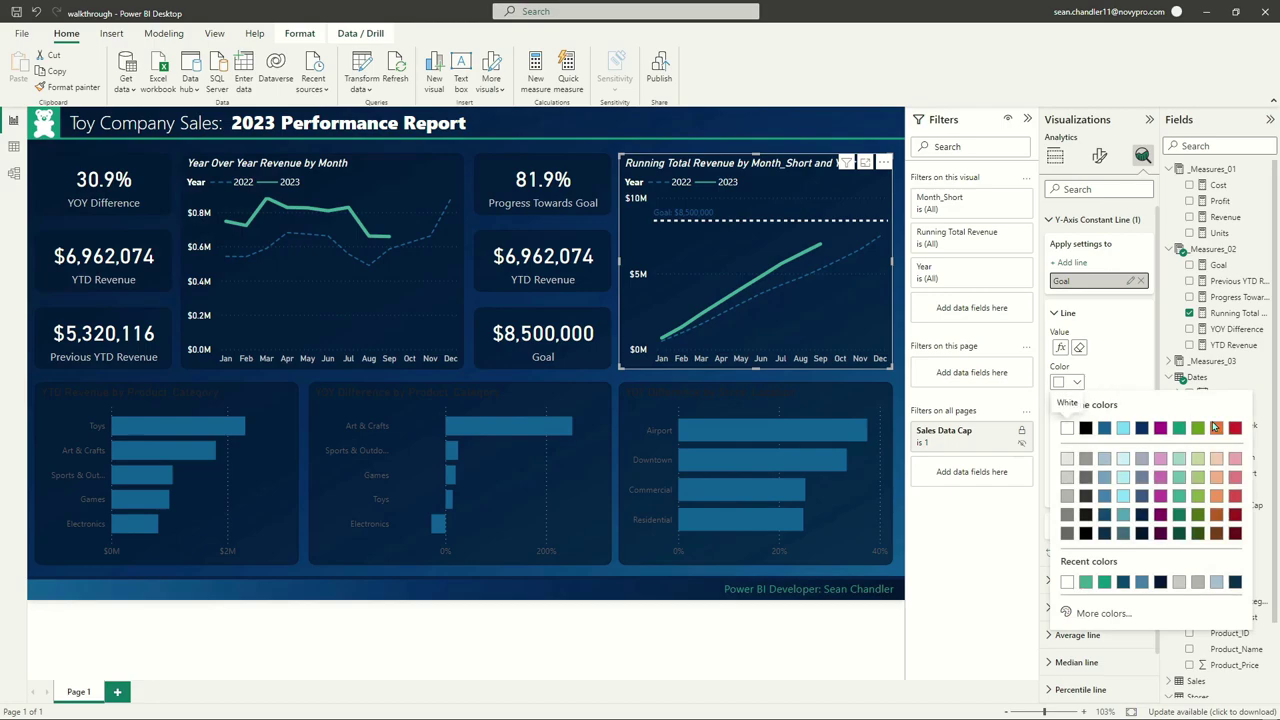
{"action": "left_click", "coordinate": [1215, 427]}
{"action": "left_click", "coordinate": [1215, 427]}
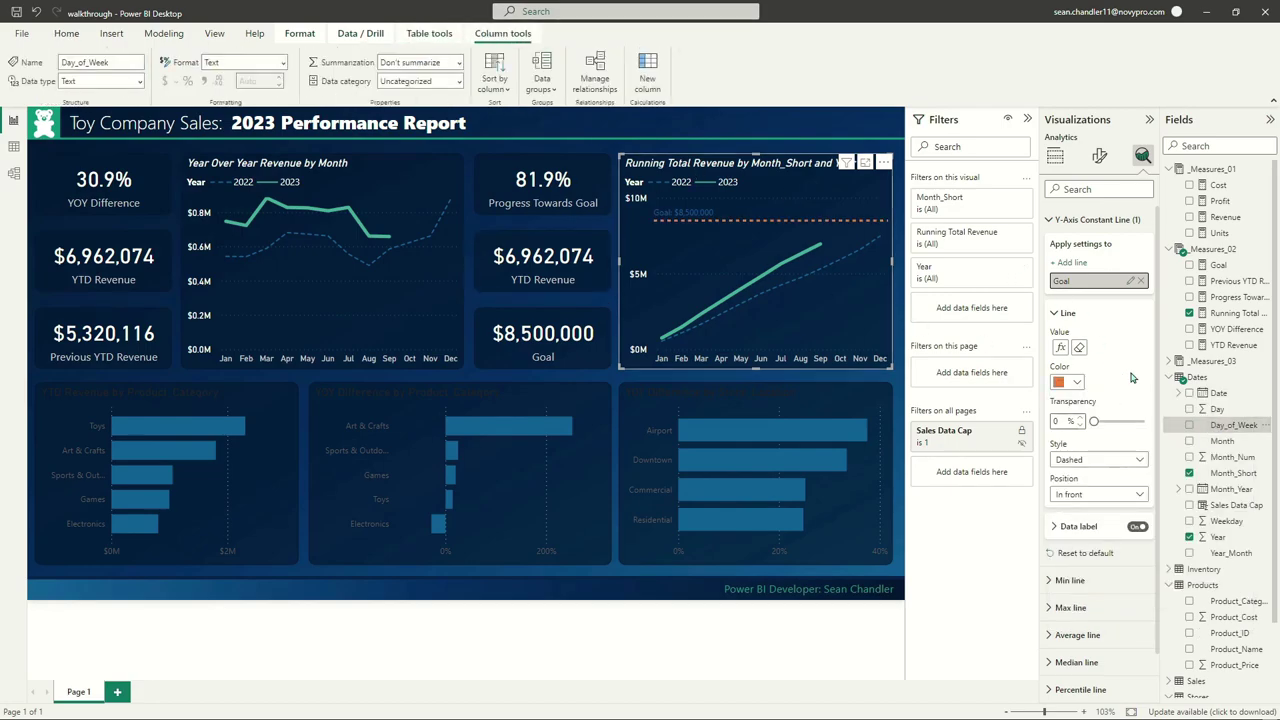
{"action": "left_click", "coordinate": [1068, 383]}
{"action": "left_click", "coordinate": [1078, 424]}
Set the Goal constant line's style to Dotted and color its data label white
{"action": "left_click", "coordinate": [1088, 466]}
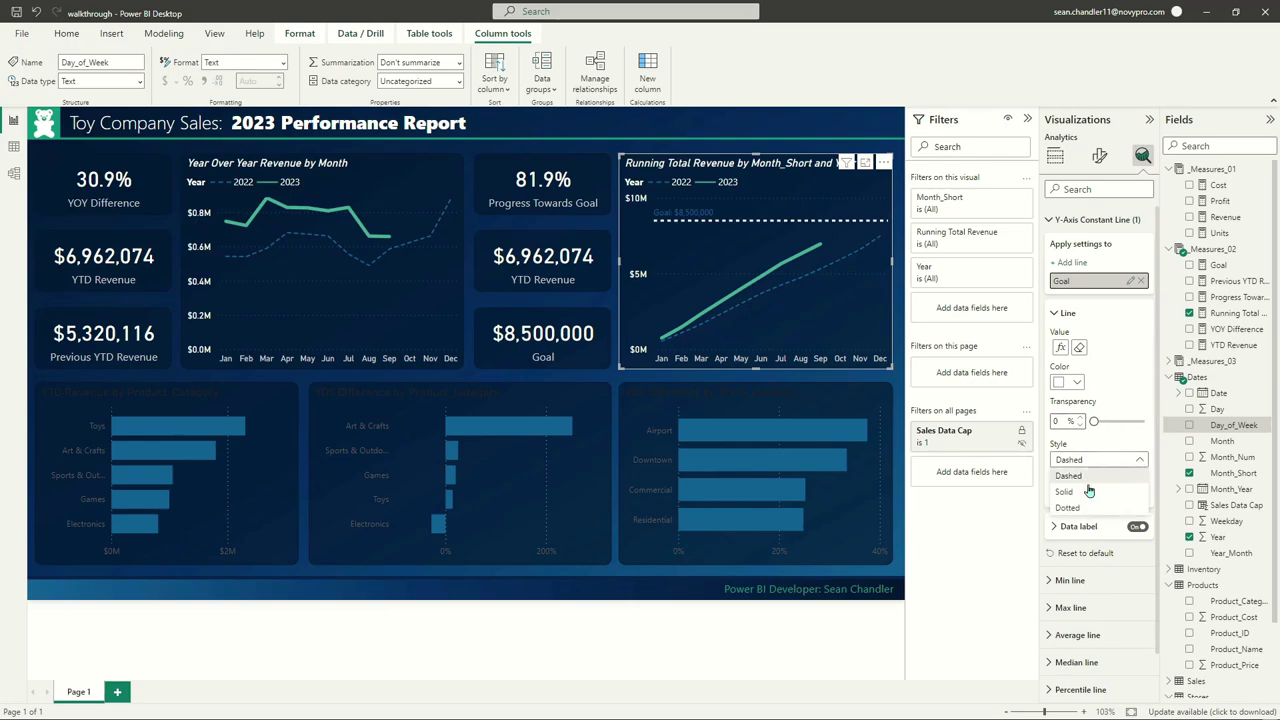
{"action": "left_click", "coordinate": [1086, 508]}
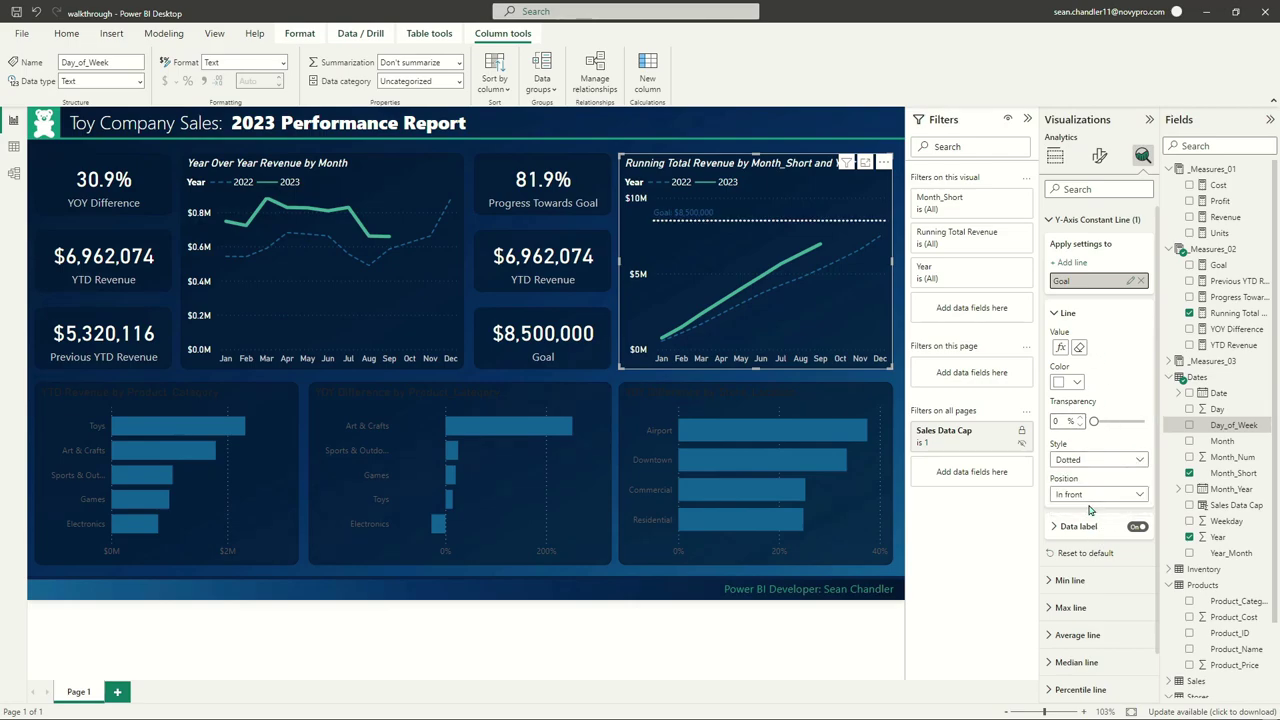
{"action": "left_click", "coordinate": [1068, 313]}
{"action": "left_click", "coordinate": [1065, 352]}
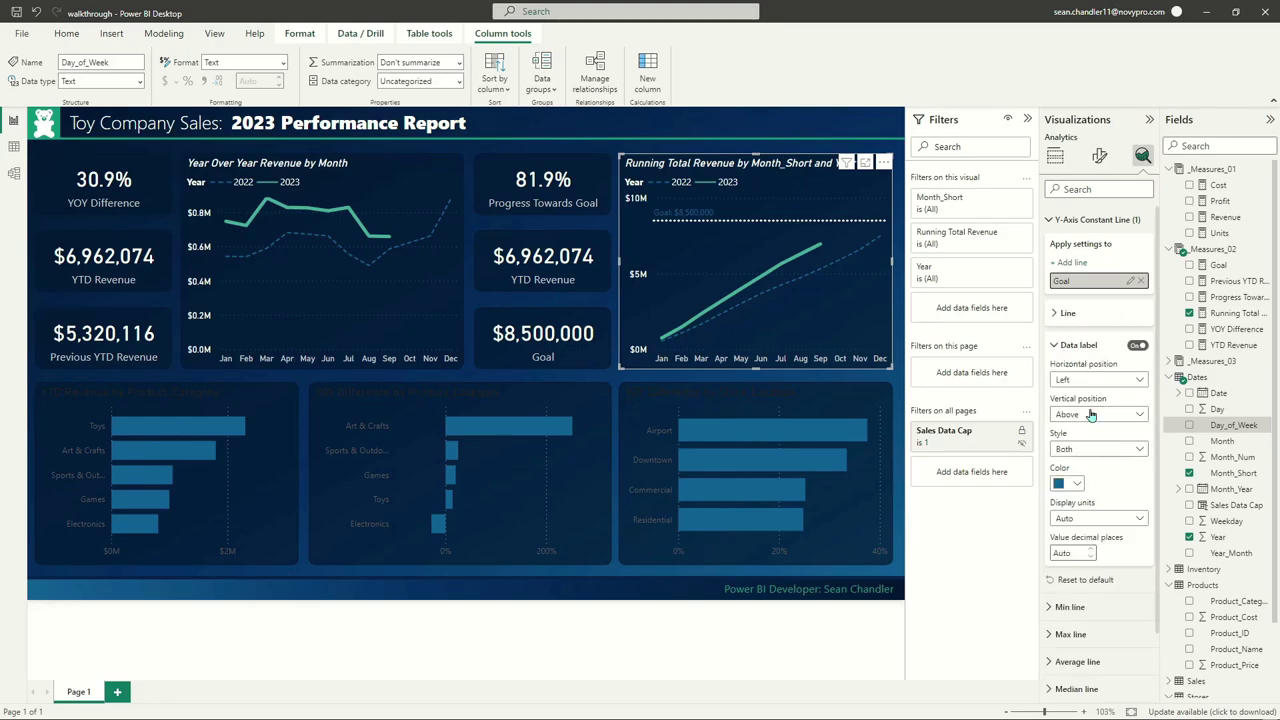
{"action": "left_click", "coordinate": [1077, 483]}
{"action": "left_click", "coordinate": [1064, 273]}
Change the Goal line's data label color to a light tint of the theme green
{"action": "left_click", "coordinate": [1068, 483]}
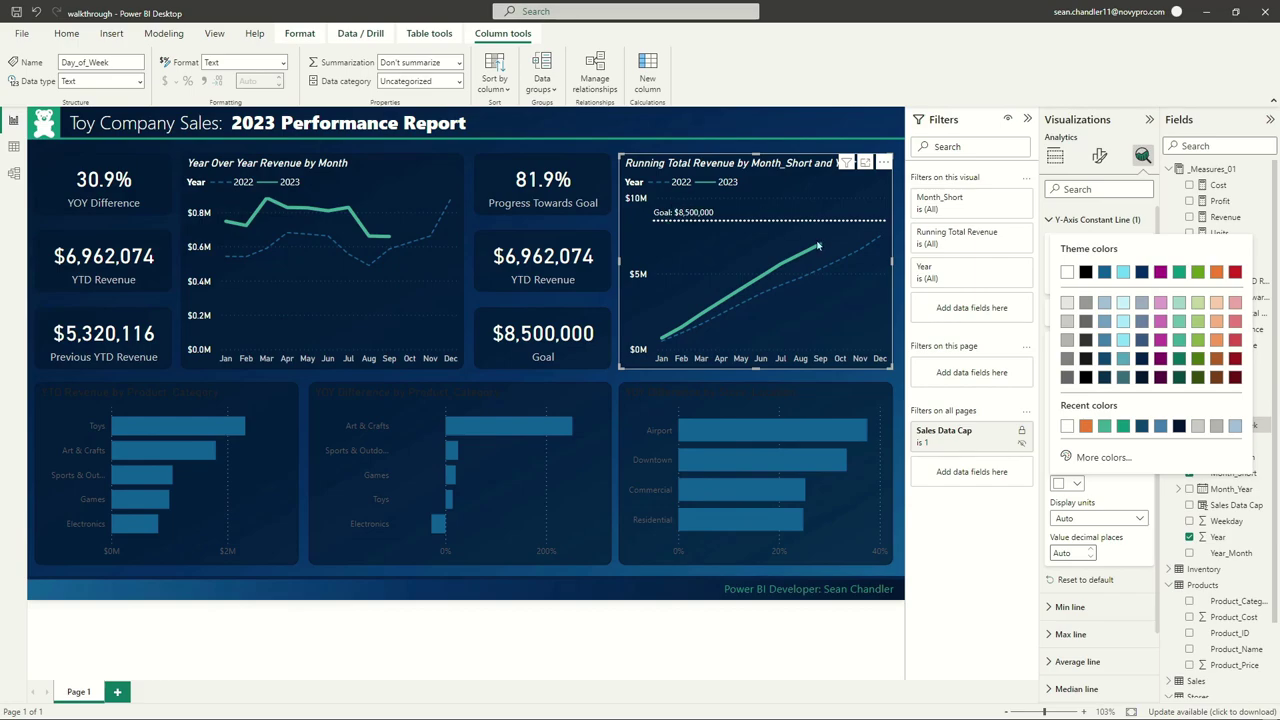
{"action": "left_click", "coordinate": [1181, 341]}
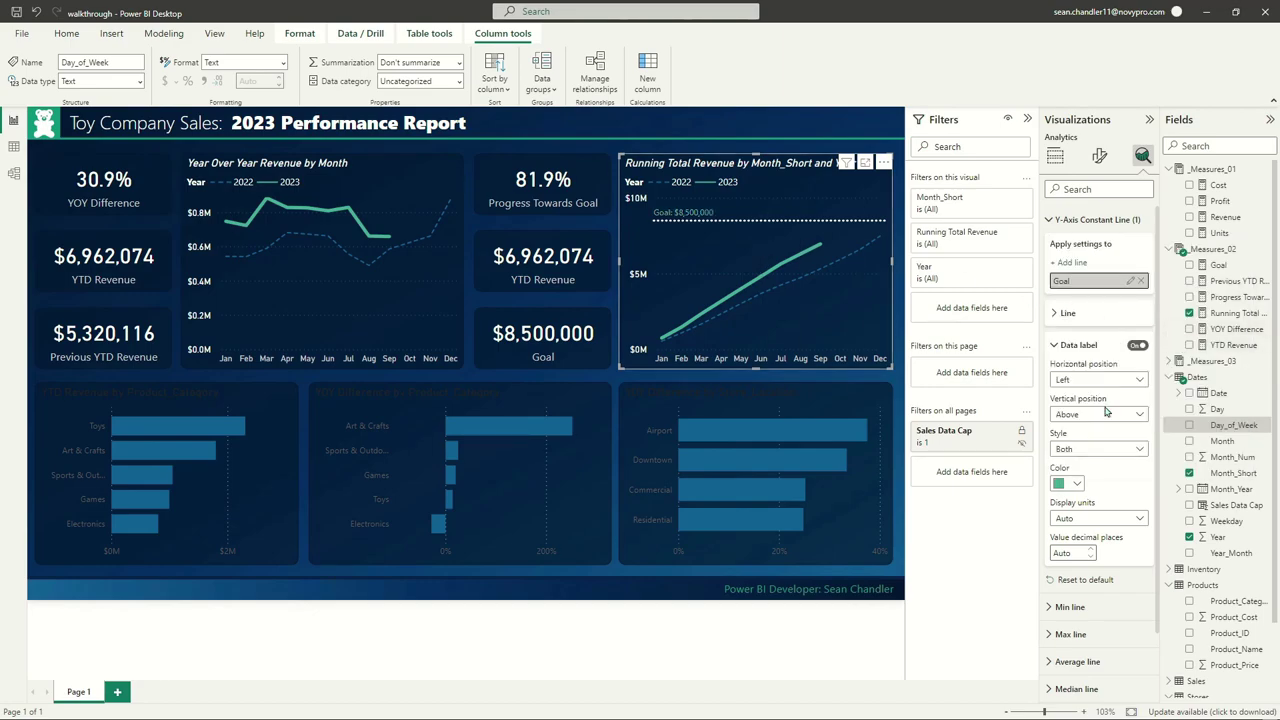
{"action": "left_click", "coordinate": [1070, 483]}
{"action": "left_click", "coordinate": [1182, 327]}
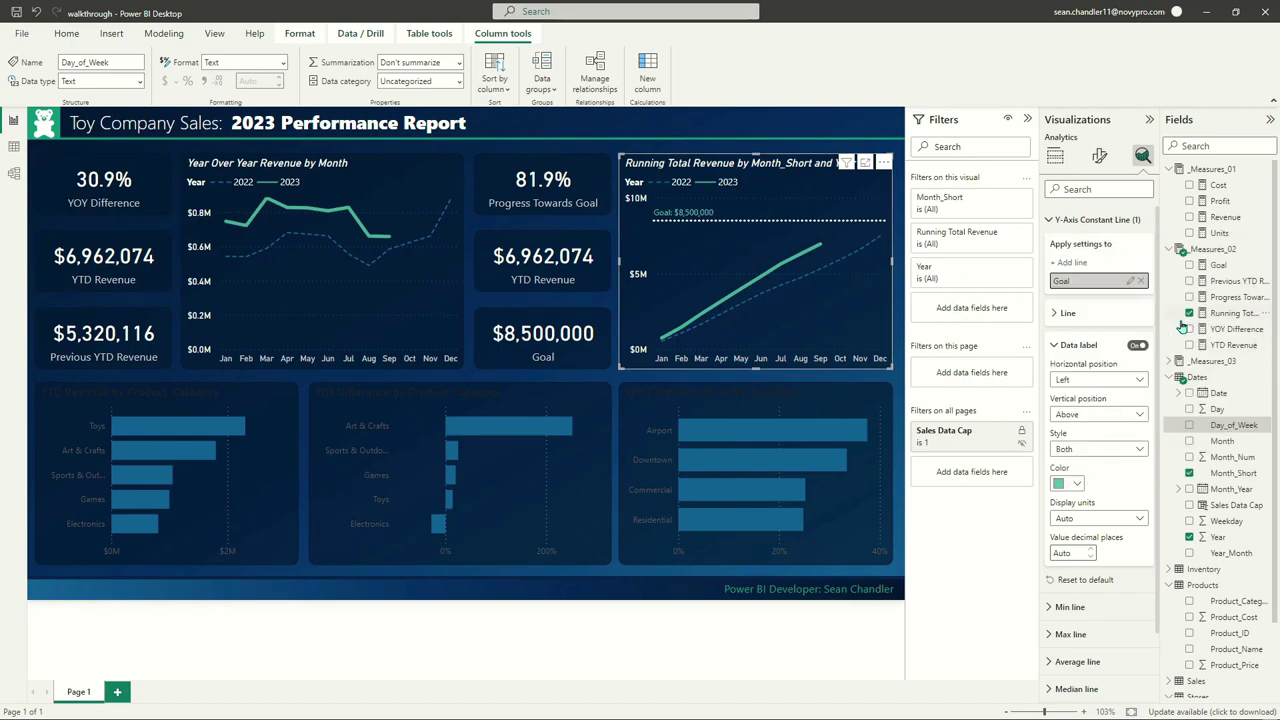
Retitle the Running Total Revenue chart as "YTD Revenue Progress Towards Goal"
{"action": "left_click", "coordinate": [1099, 155]}
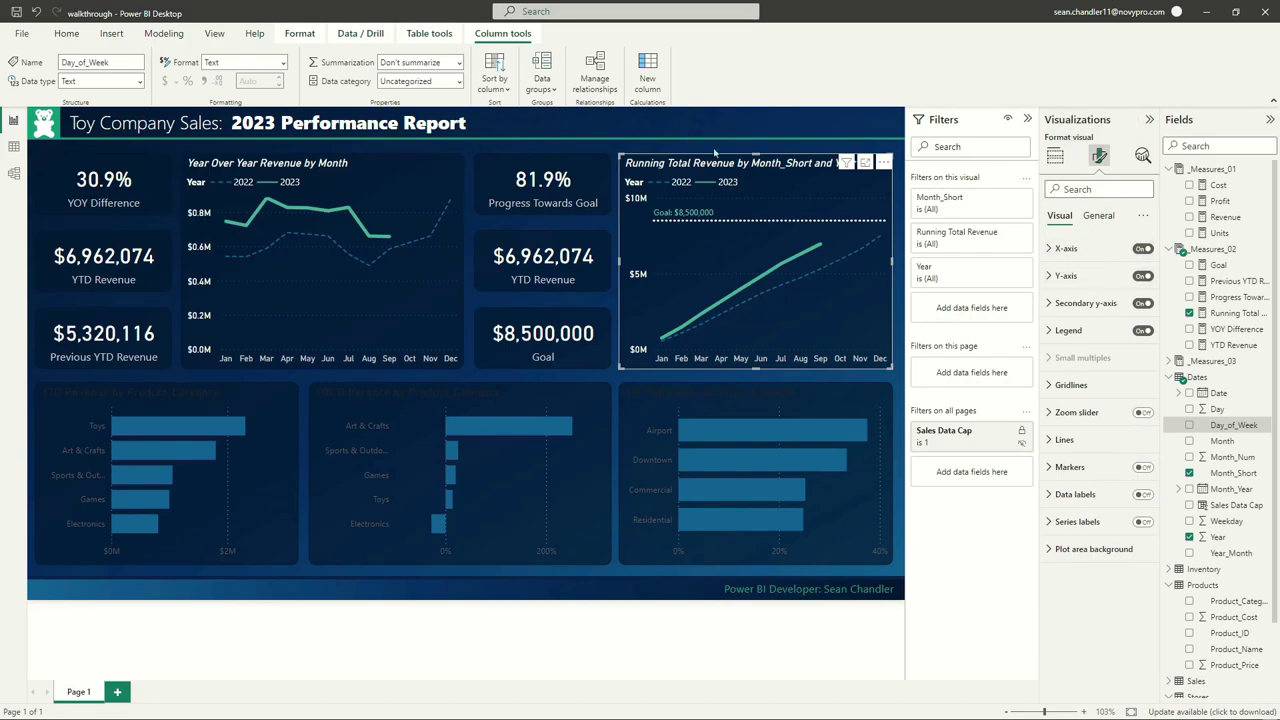
{"action": "left_click", "coordinate": [1098, 216]}
{"action": "left_click", "coordinate": [1063, 275]}
{"action": "left_click", "coordinate": [1087, 310]}
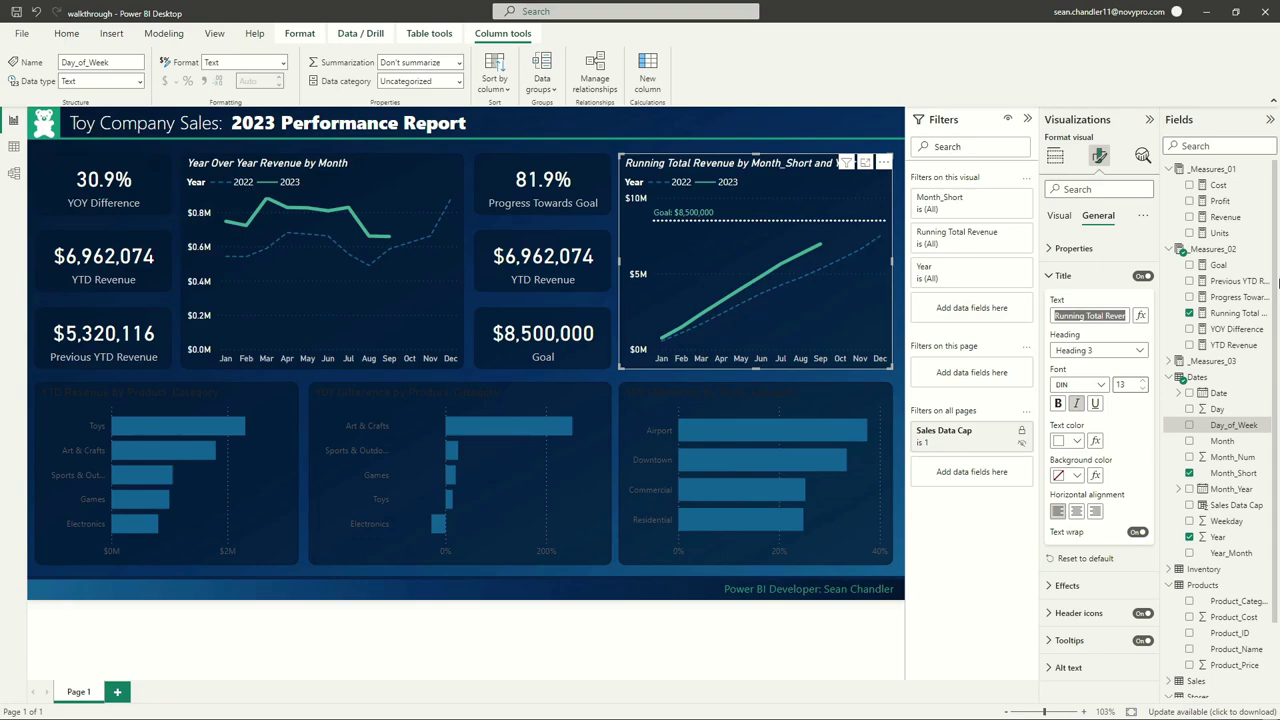
{"action": "type", "text": "YTD Reven"}
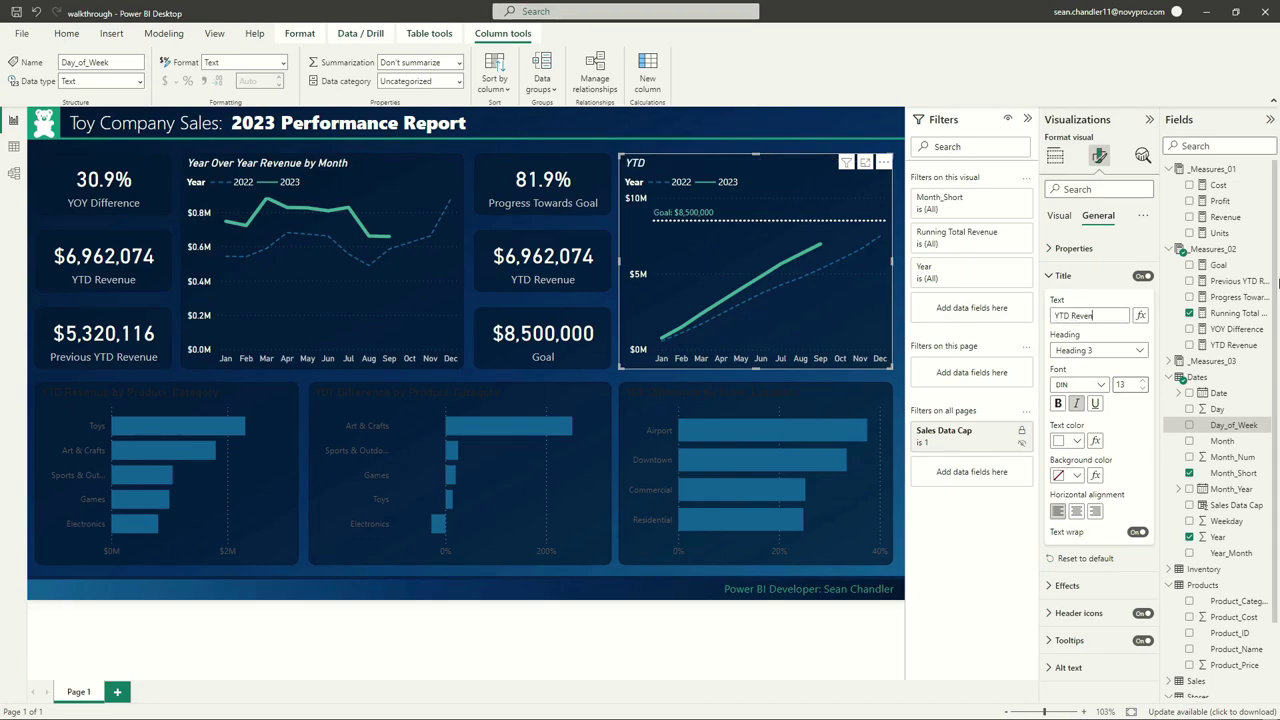
{"action": "type", "text": "ue Progress Towards Goal"}
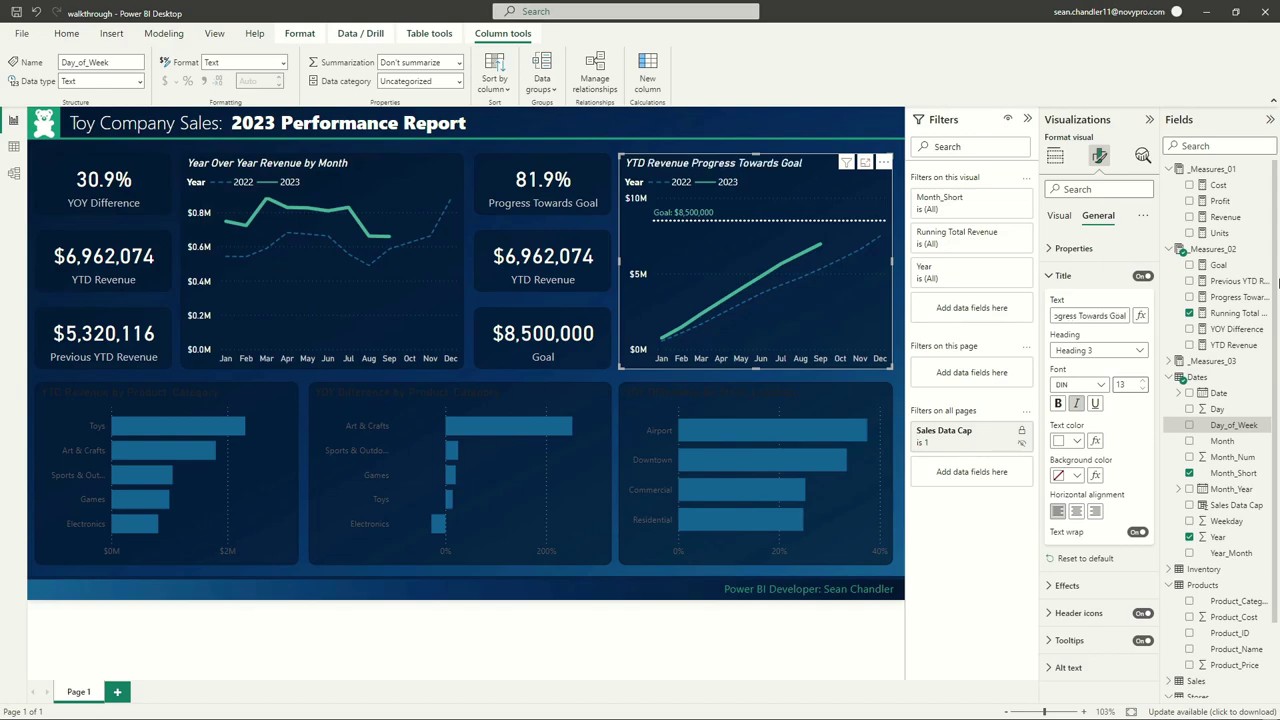
{"action": "left_click", "coordinate": [134, 177]}
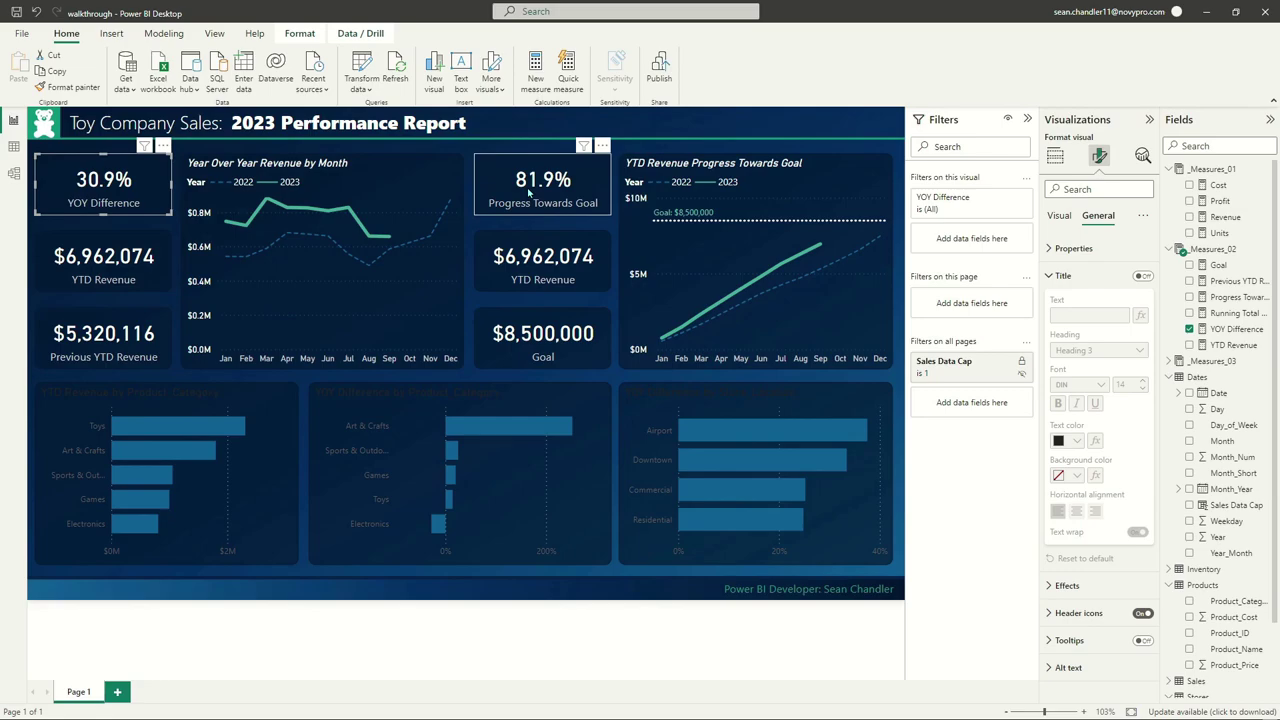
{"action": "key", "text": "Escape"}
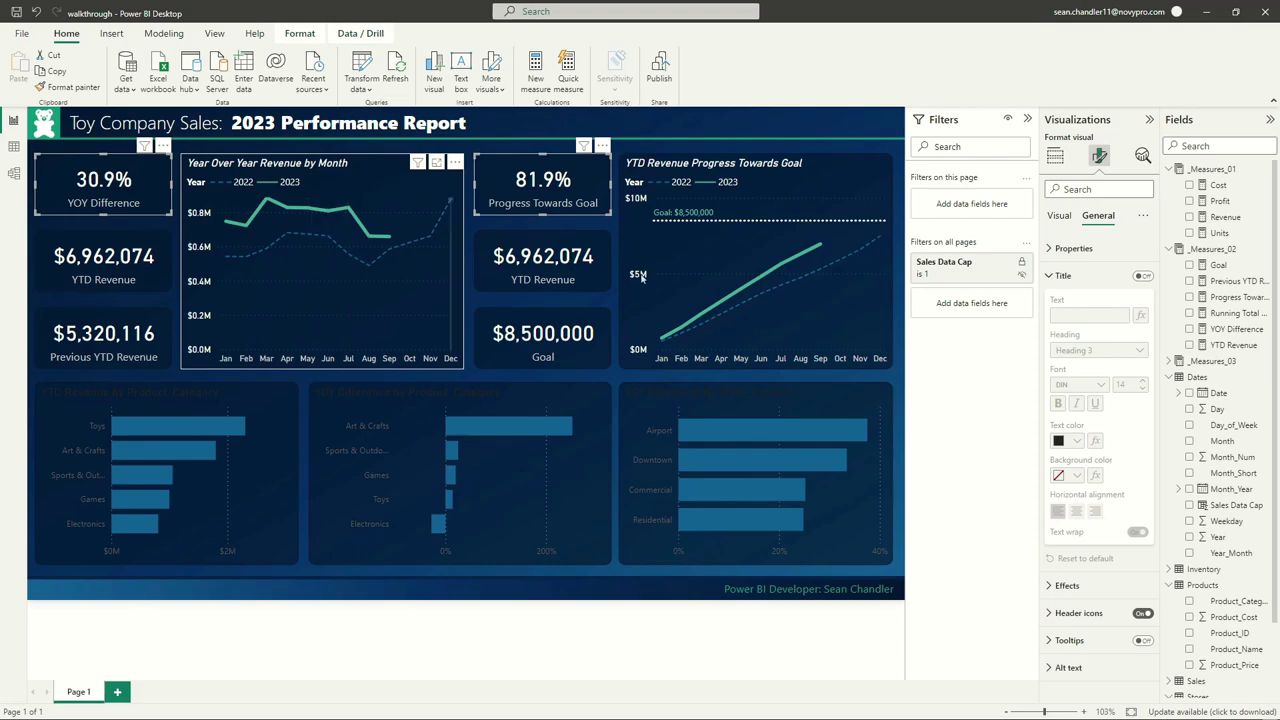
{"action": "left_click", "coordinate": [787, 162]}
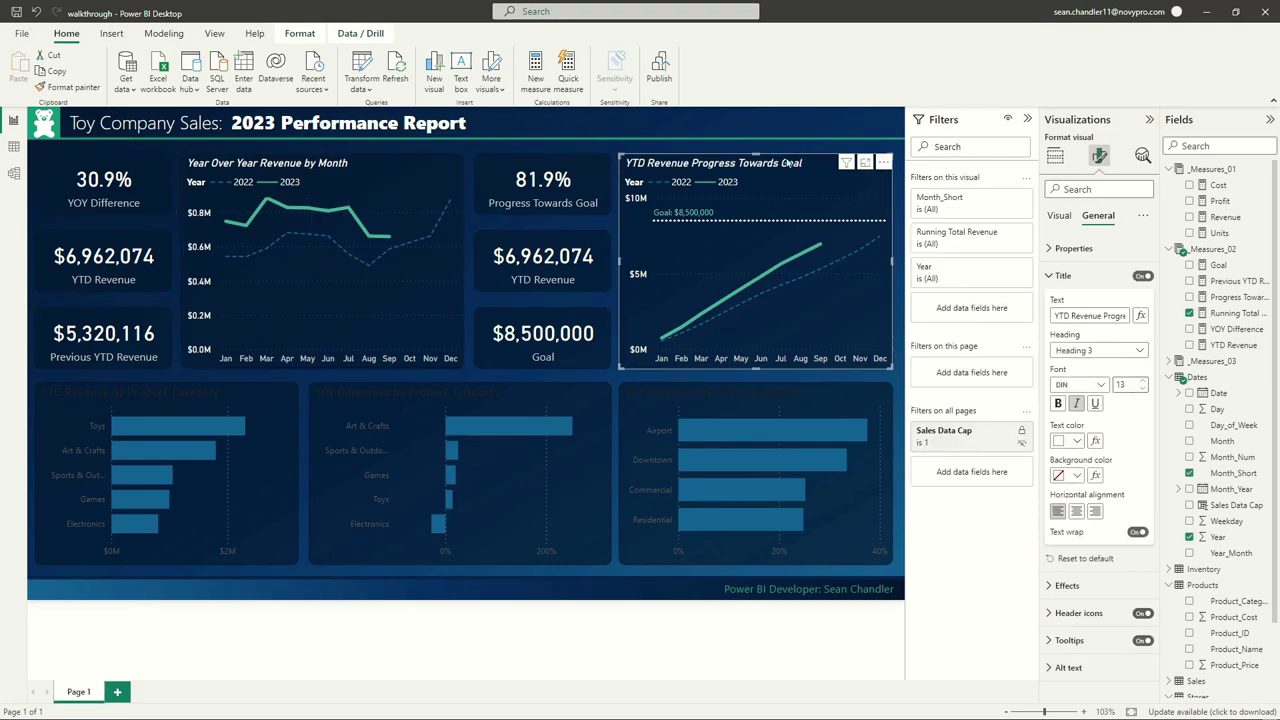
{"action": "mouse_move", "coordinate": [821, 249]}
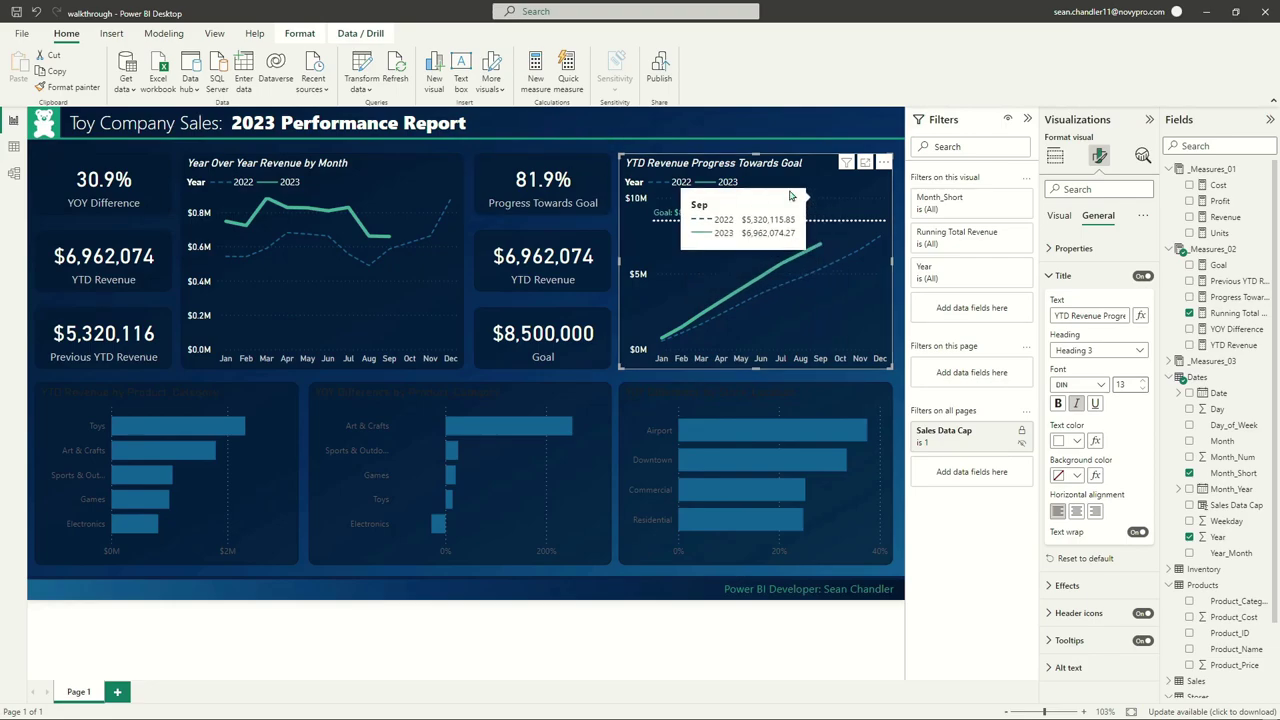
Give the YOY Difference and Progress Towards Goal cards a theme green background with 0% transparency
{"action": "left_click", "coordinate": [537, 198]}
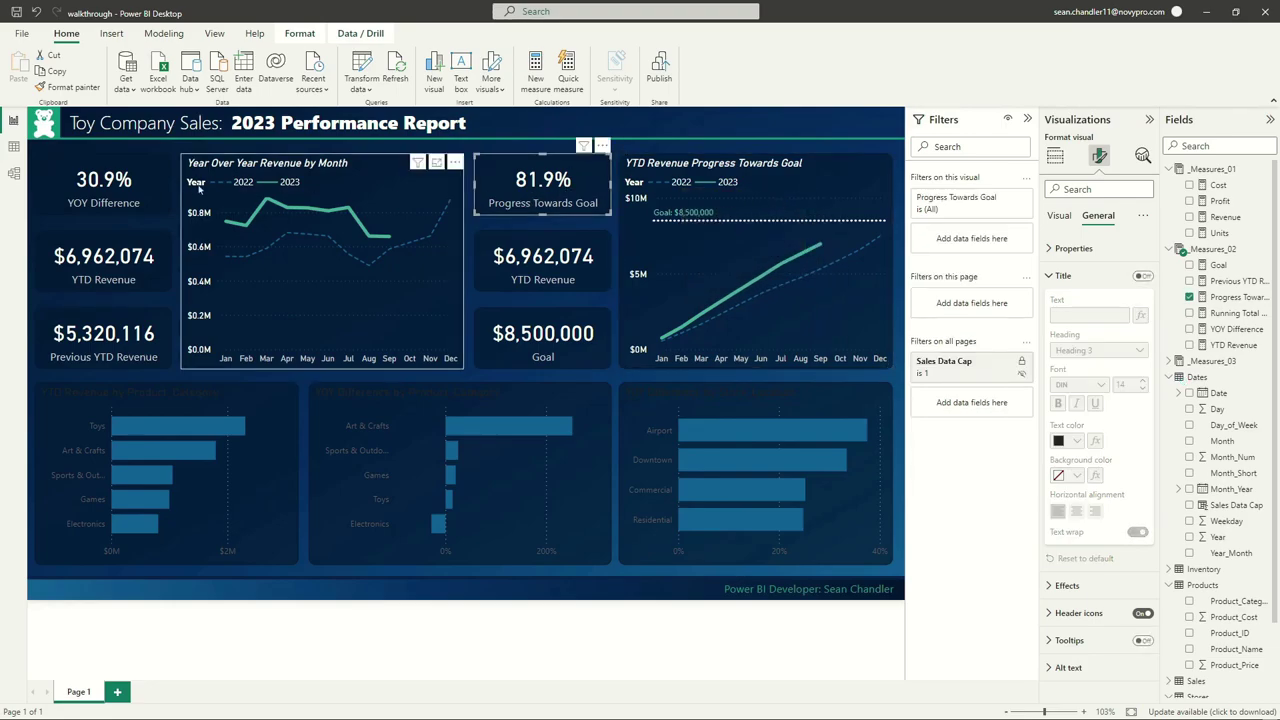
{"action": "left_click", "coordinate": [73, 197], "text": "ctrl"}
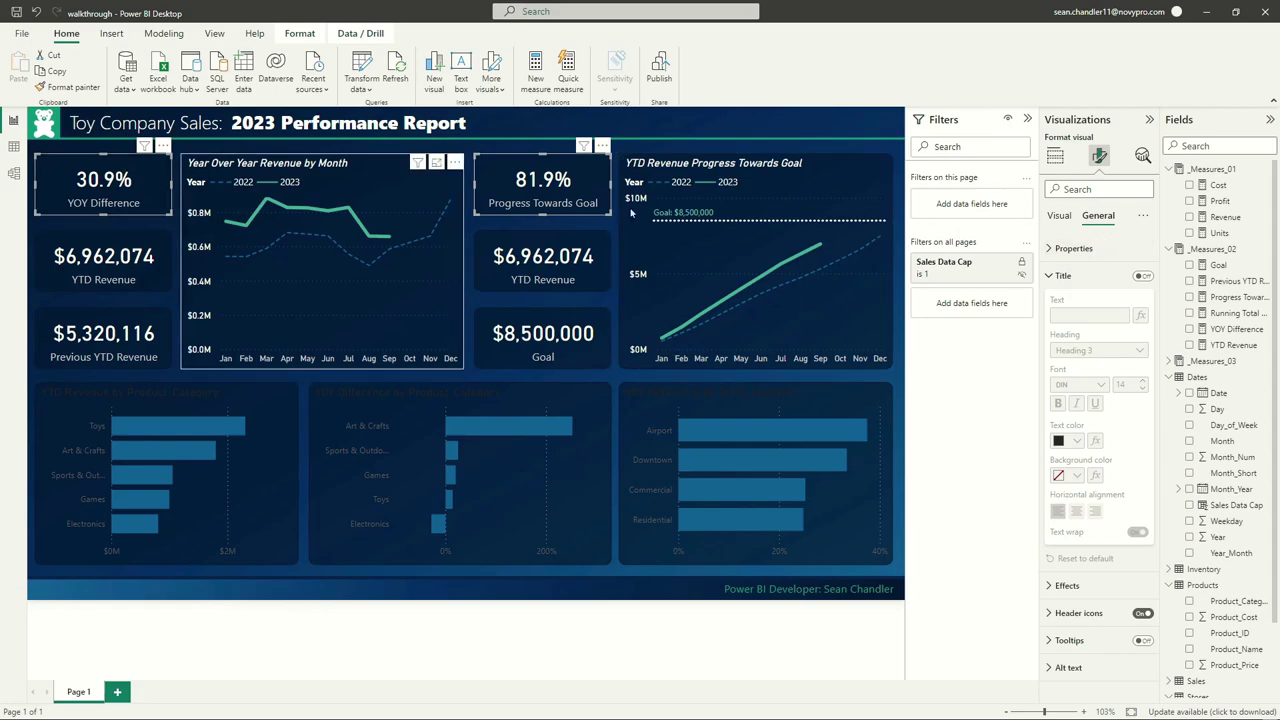
{"action": "left_click", "coordinate": [1060, 275]}
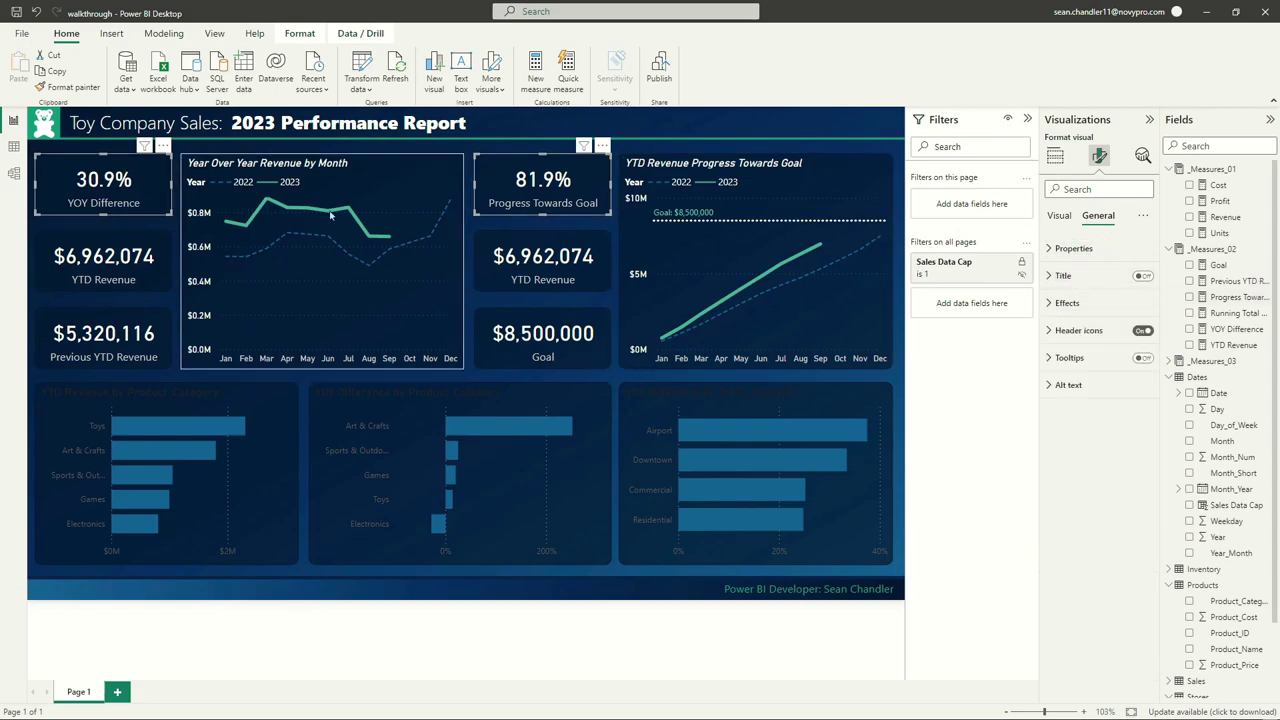
{"action": "left_click", "coordinate": [1062, 302]}
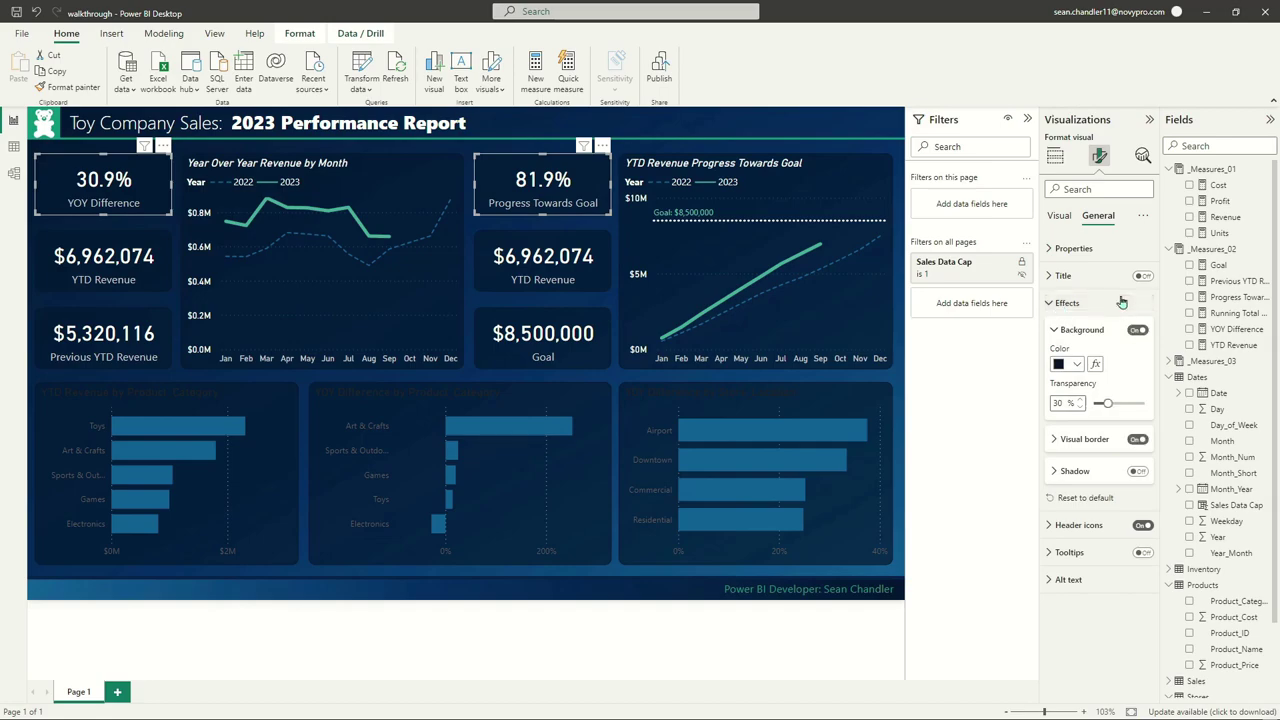
{"action": "left_click", "coordinate": [1068, 367]}
{"action": "left_click", "coordinate": [1179, 410]}
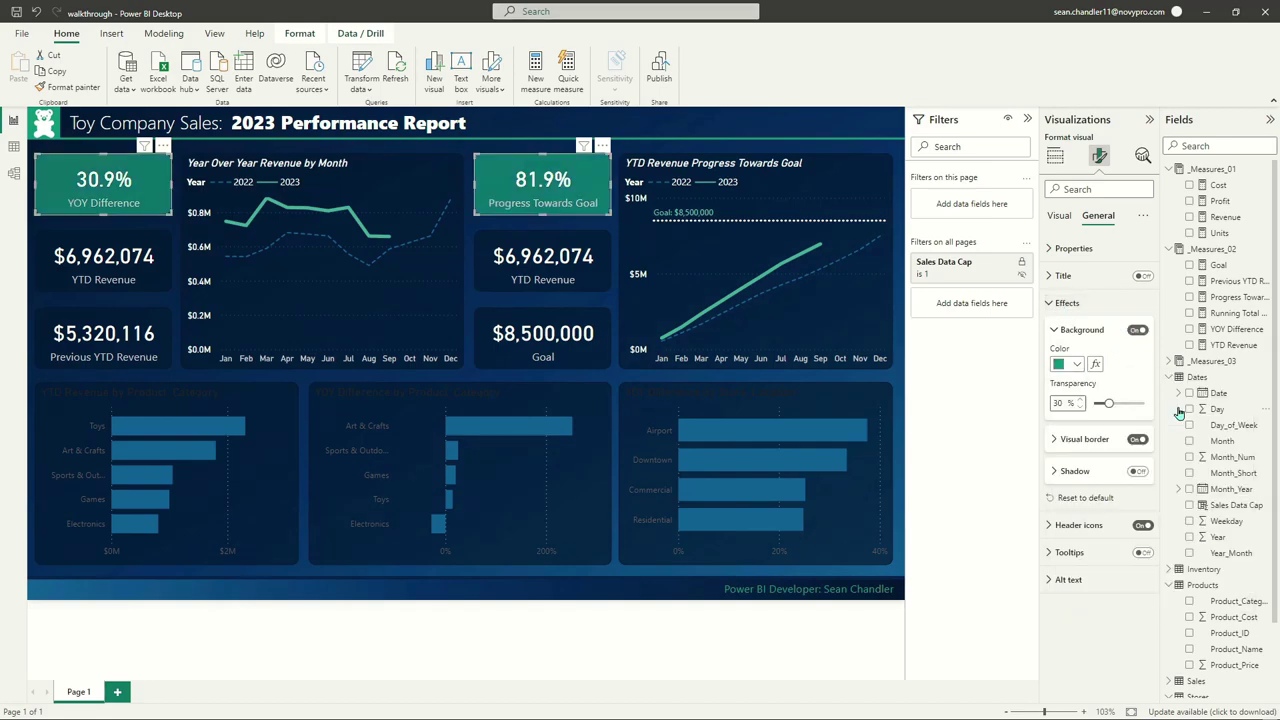
{"action": "left_click_drag", "start_coordinate": [1108, 402], "coordinate": [967, 405]}
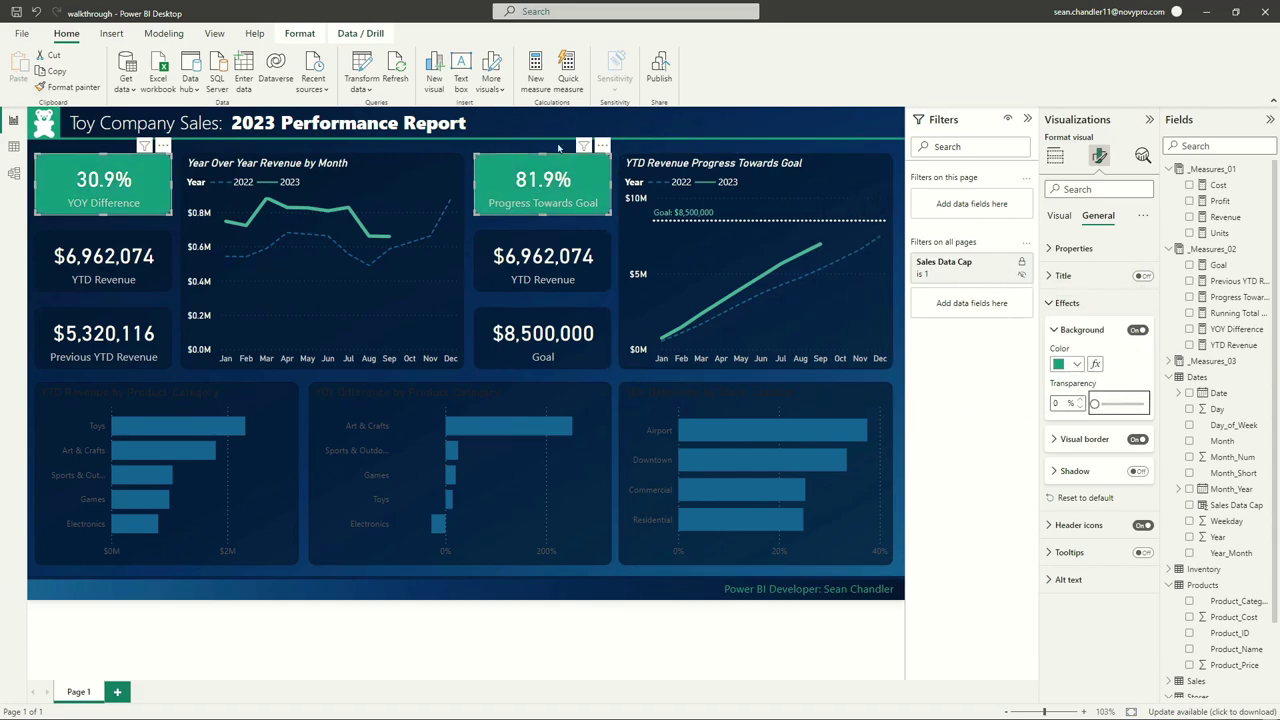
Set the category label color of the YOY Difference and Progress Towards Goal cards to the darkest black shade
{"action": "left_click", "coordinate": [1066, 302]}
{"action": "left_click", "coordinate": [1061, 218]}
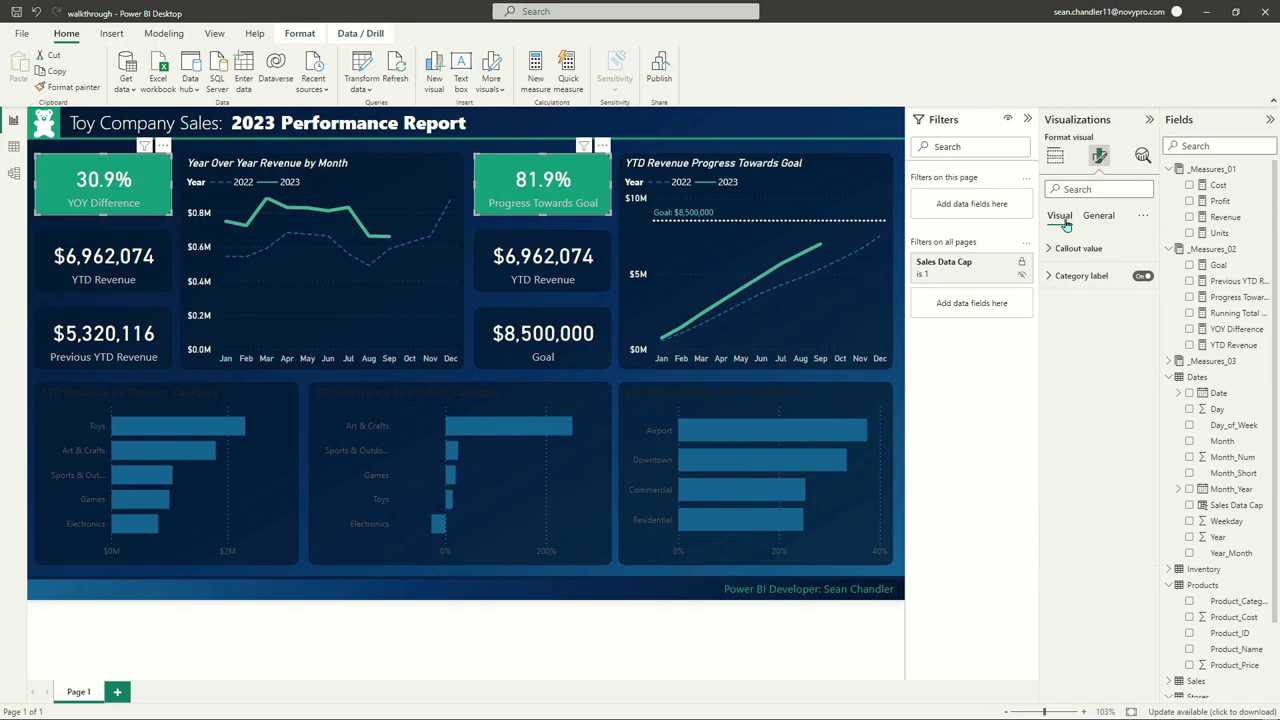
{"action": "left_click", "coordinate": [1068, 276]}
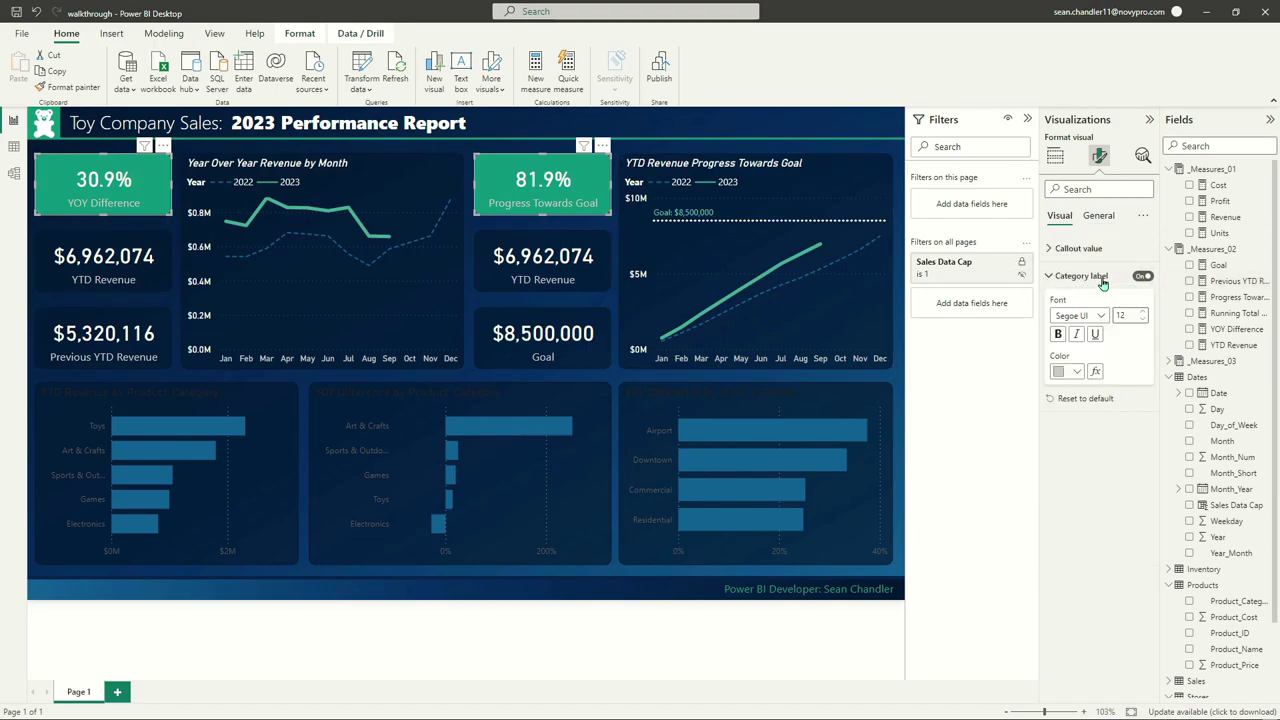
{"action": "left_click", "coordinate": [1066, 372]}
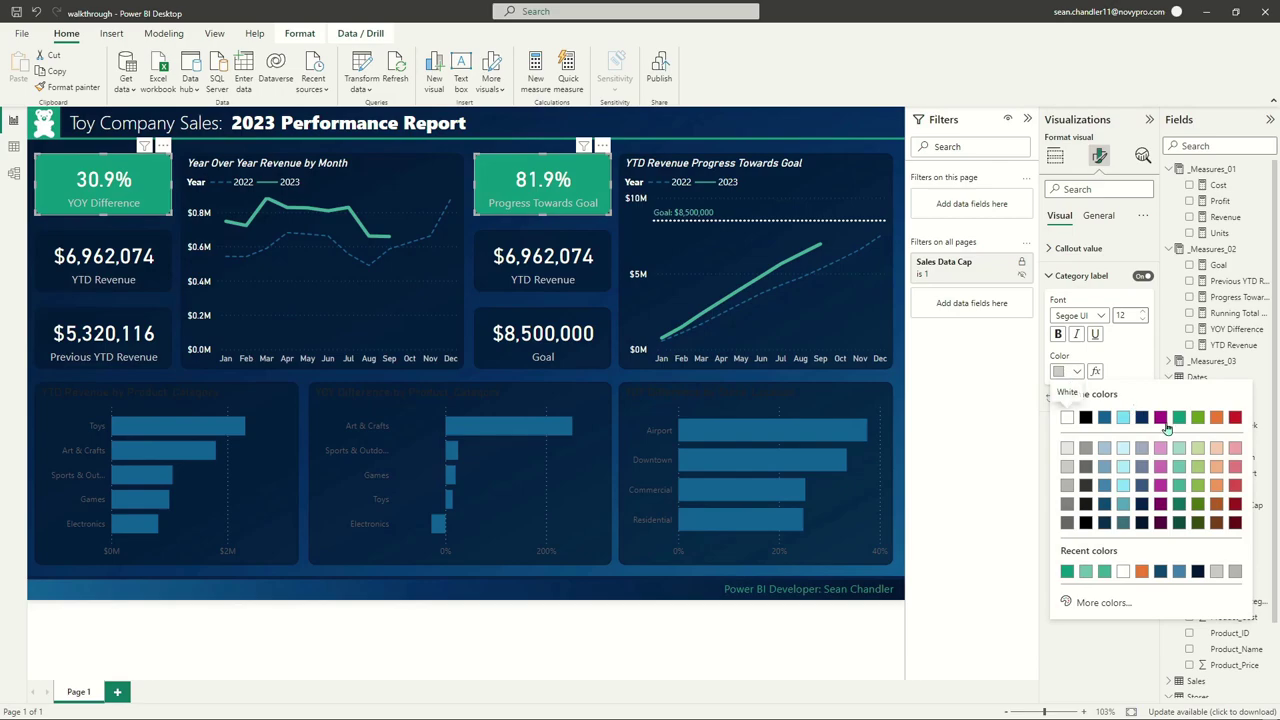
{"action": "left_click", "coordinate": [1087, 503]}
{"action": "left_click", "coordinate": [1066, 374]}
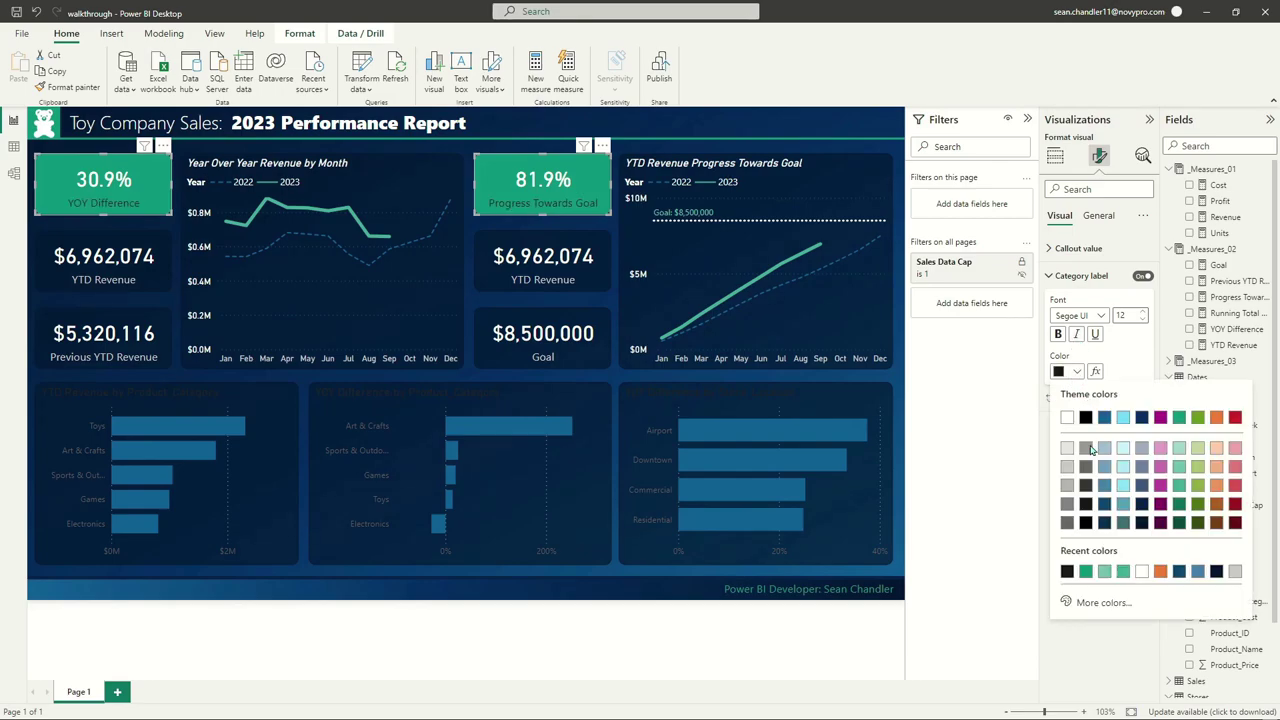
{"action": "left_click", "coordinate": [1087, 522]}
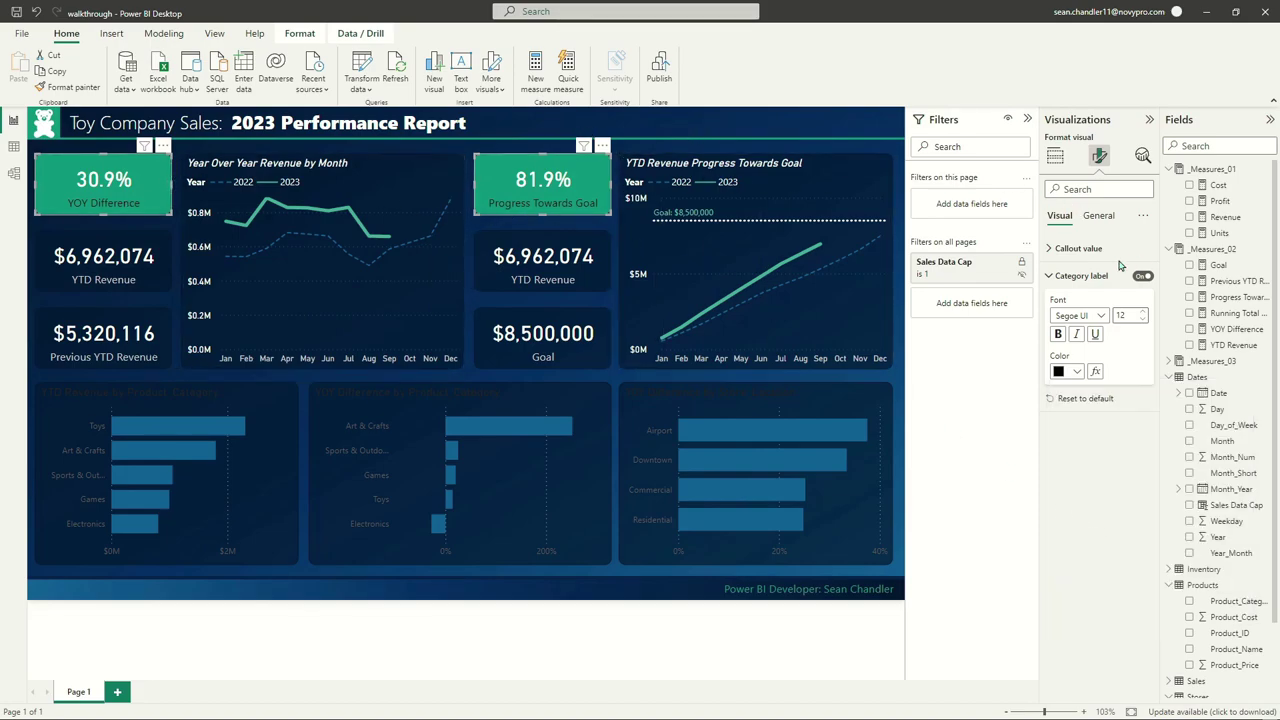
Turn off the Responsive option for all three bar charts in the report's bottom row
{"action": "left_click", "coordinate": [562, 133]}
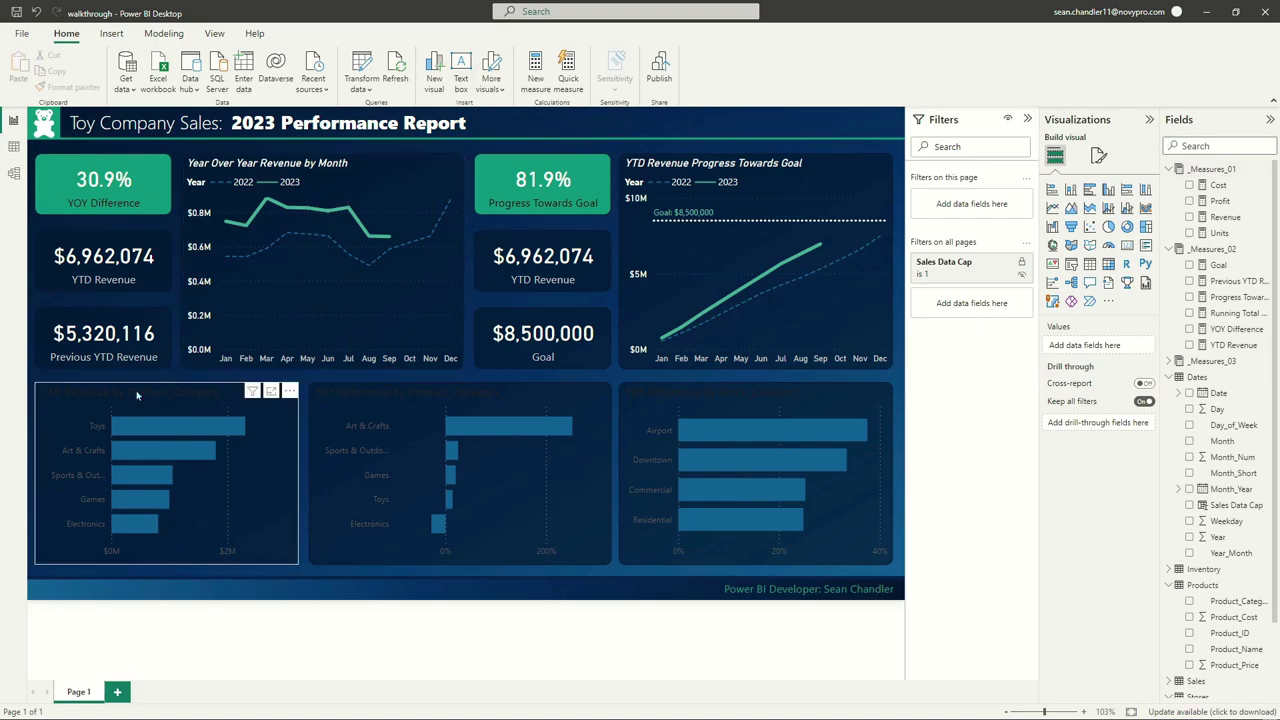
{"action": "left_click", "coordinate": [173, 404]}
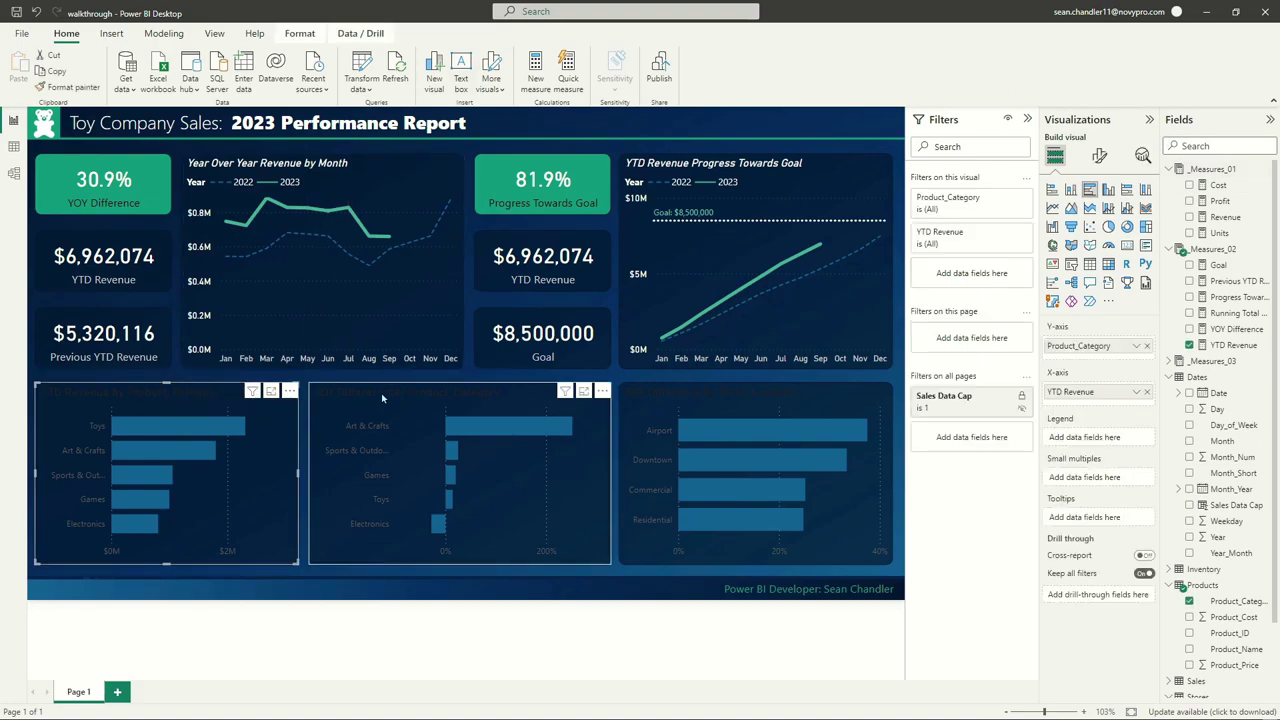
{"action": "left_click", "coordinate": [440, 400], "text": "ctrl"}
{"action": "left_click", "coordinate": [710, 398], "text": "ctrl"}
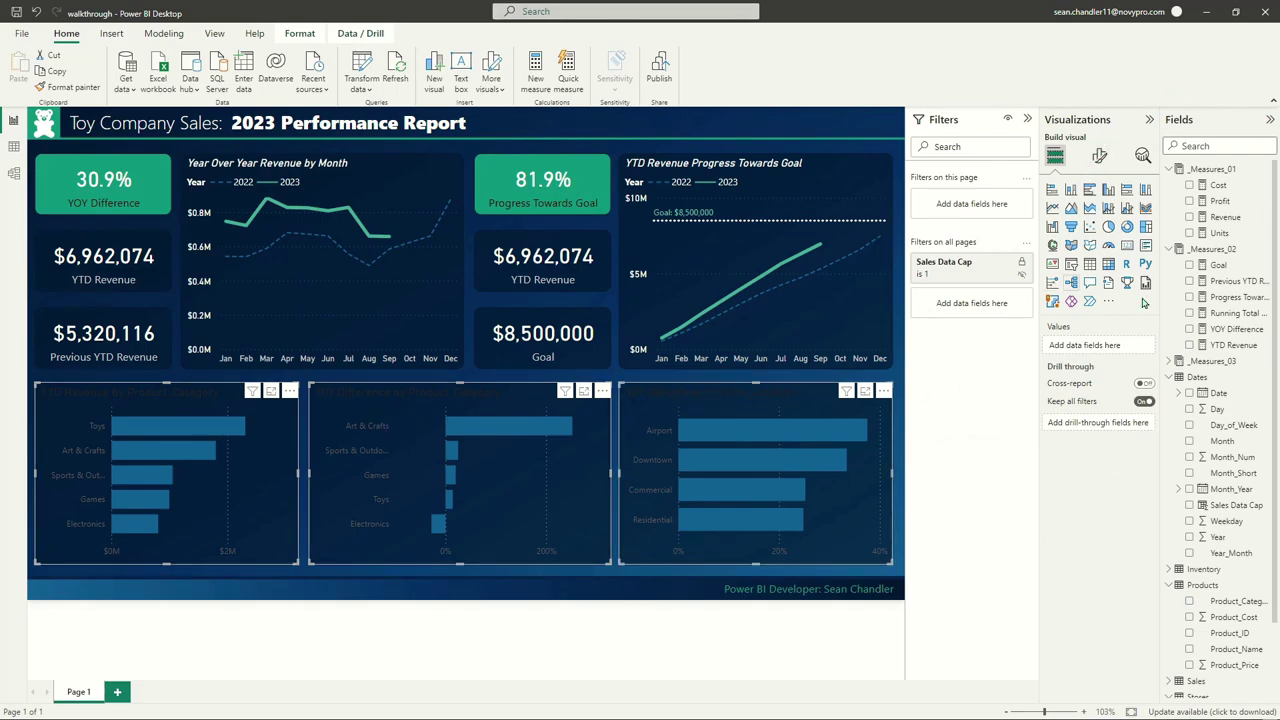
{"action": "left_click", "coordinate": [1099, 156]}
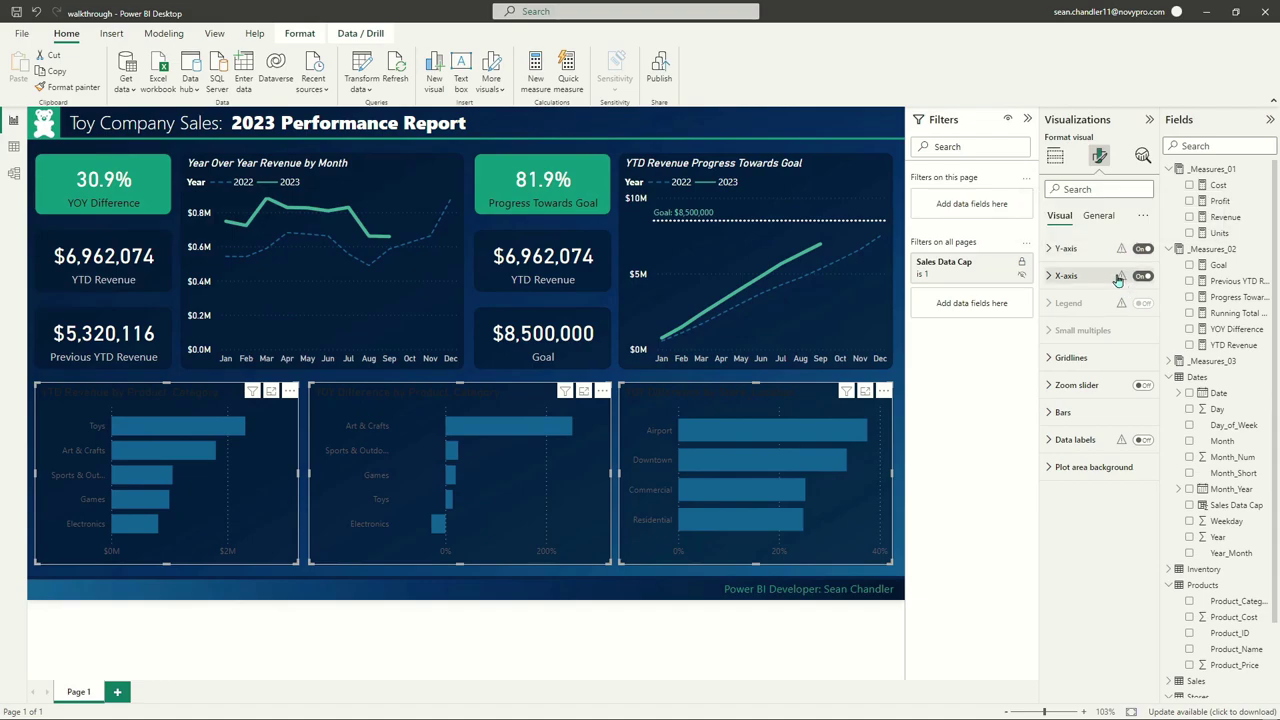
{"action": "mouse_move", "coordinate": [1118, 308]}
{"action": "left_click", "coordinate": [1097, 219]}
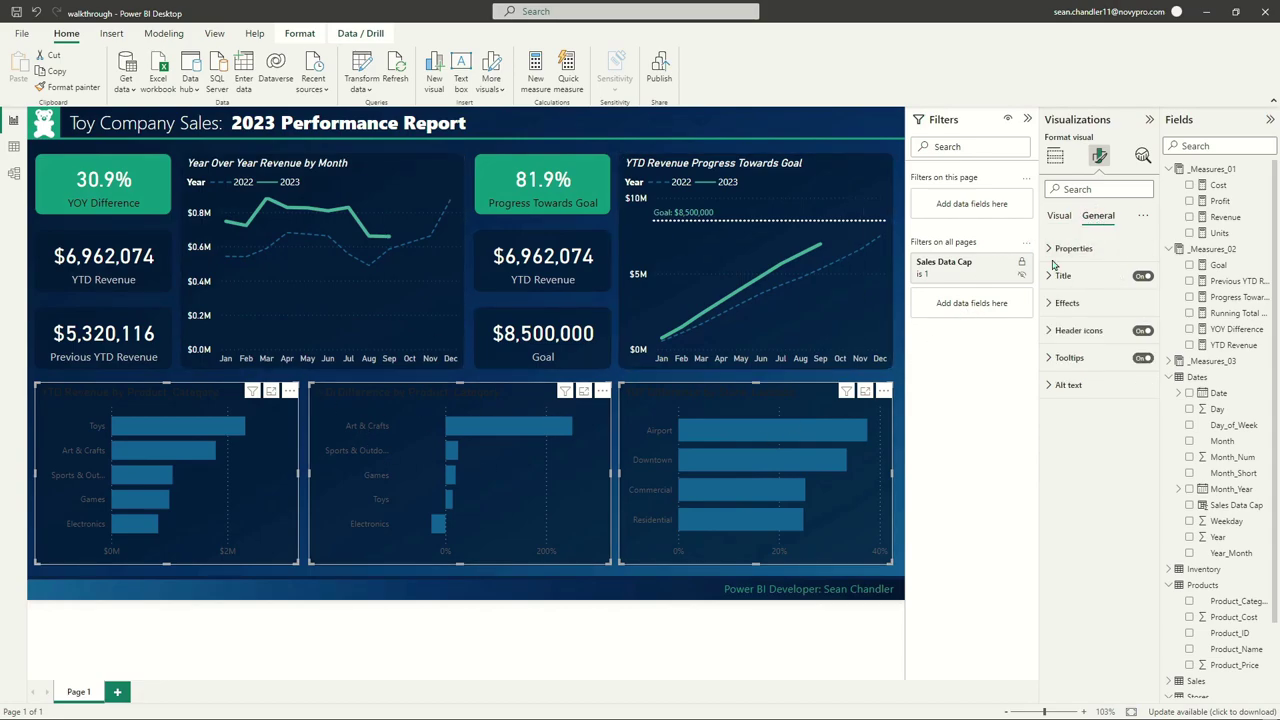
{"action": "left_click", "coordinate": [1056, 252]}
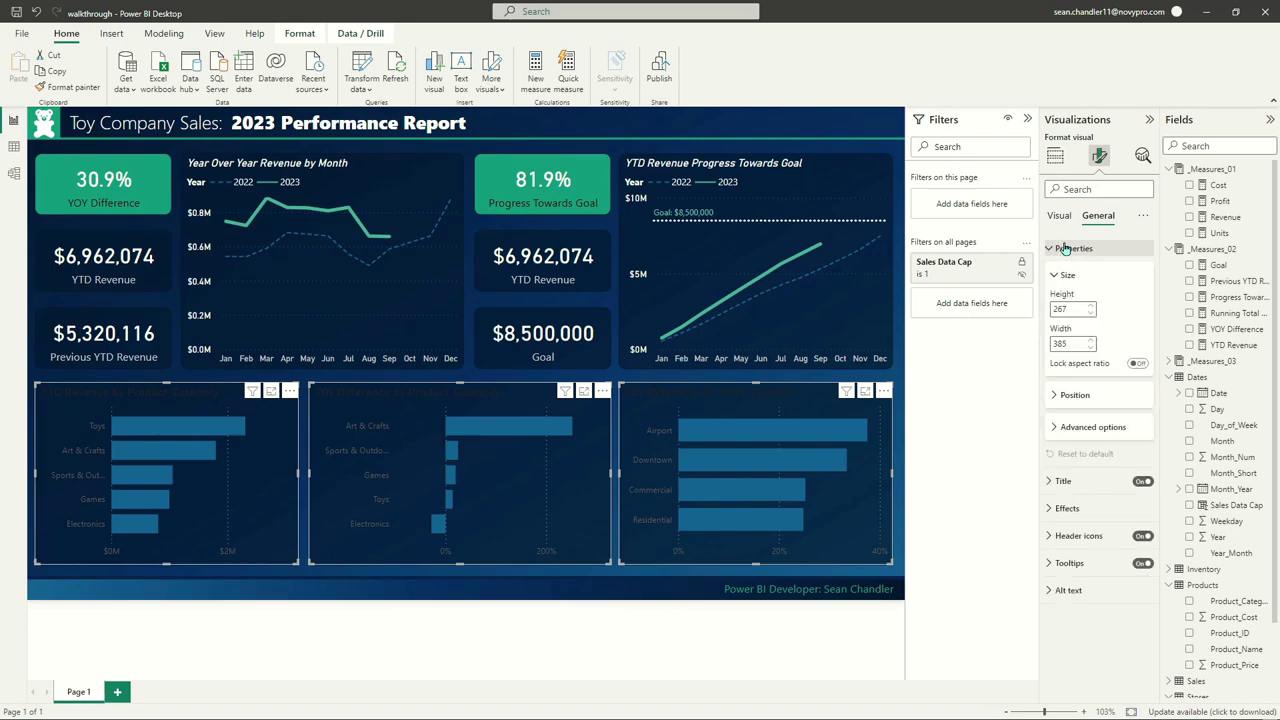
{"action": "left_click", "coordinate": [1094, 434]}
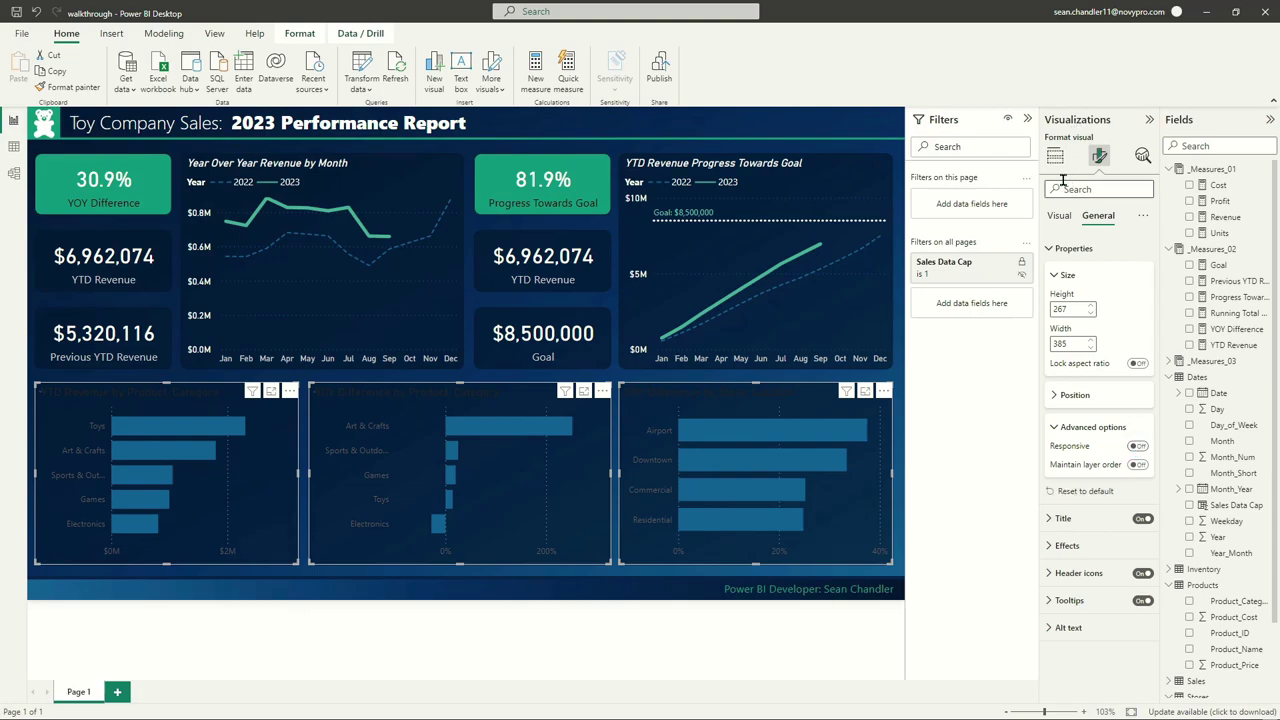
Format the three bar charts' Y-axis values as white DIN, size 11, with a 50% maximum area width
{"action": "left_click", "coordinate": [1060, 216]}
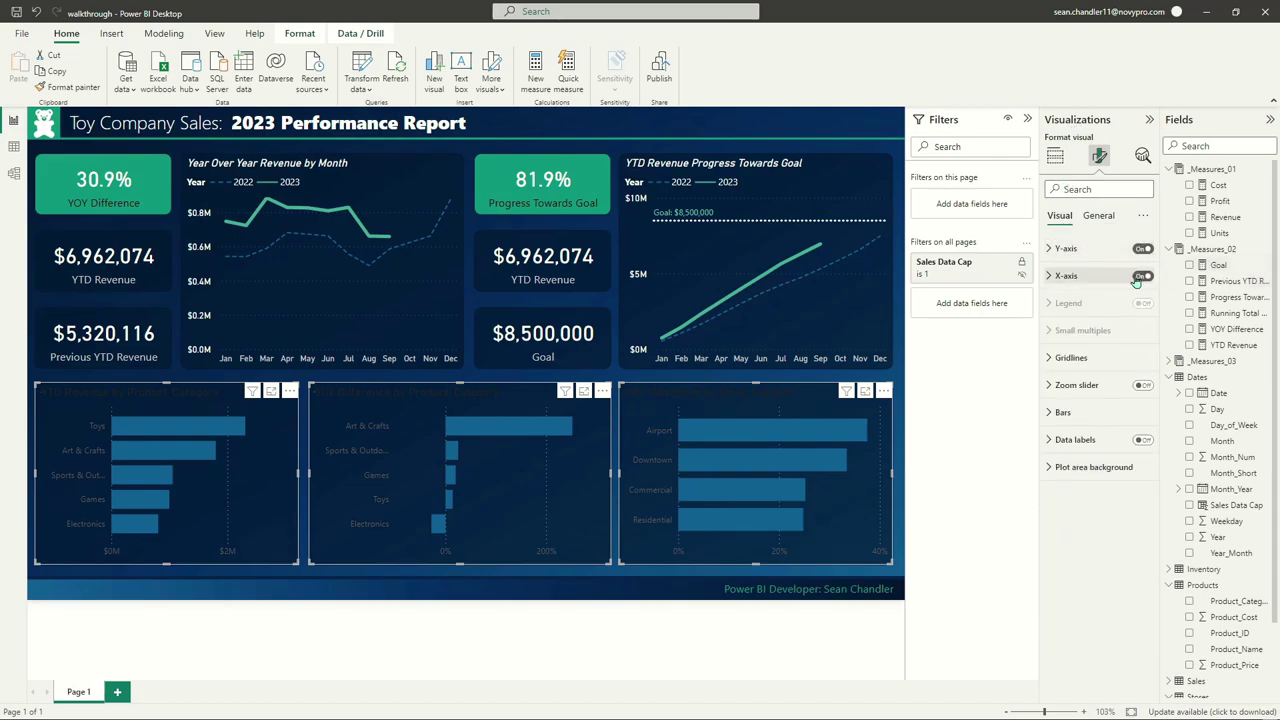
{"action": "left_click", "coordinate": [1062, 249]}
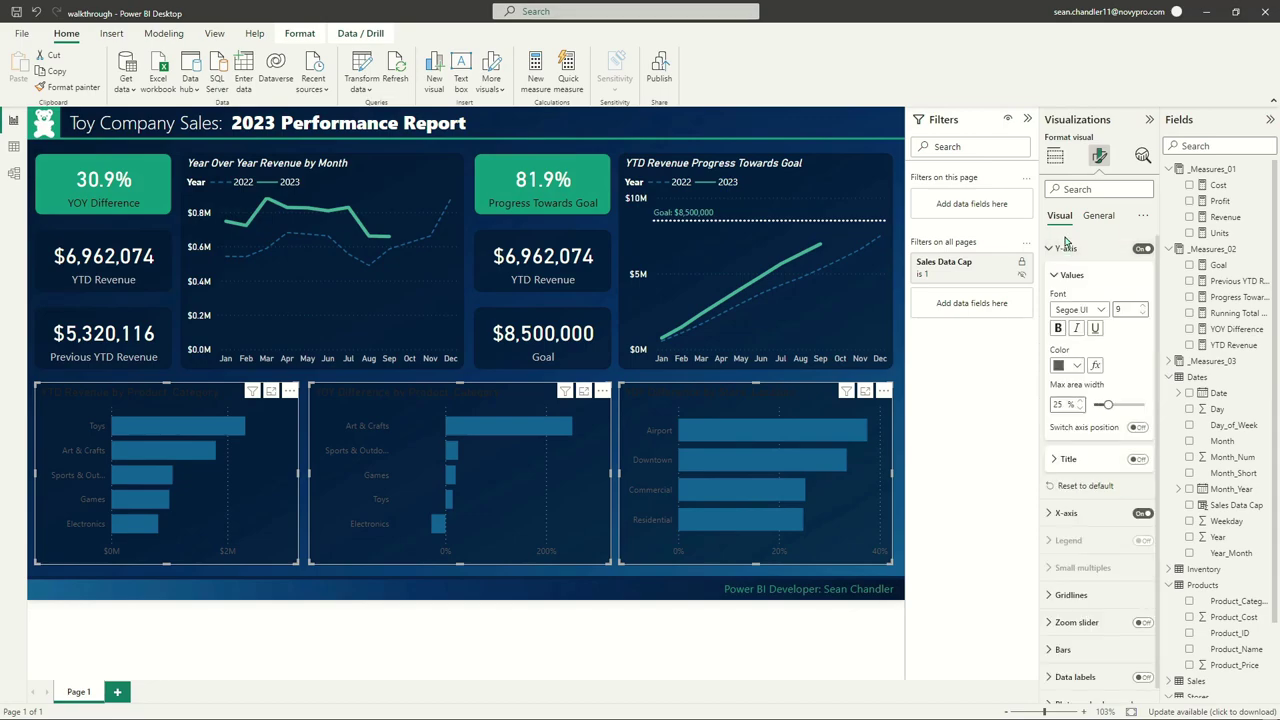
{"action": "left_click", "coordinate": [1085, 311]}
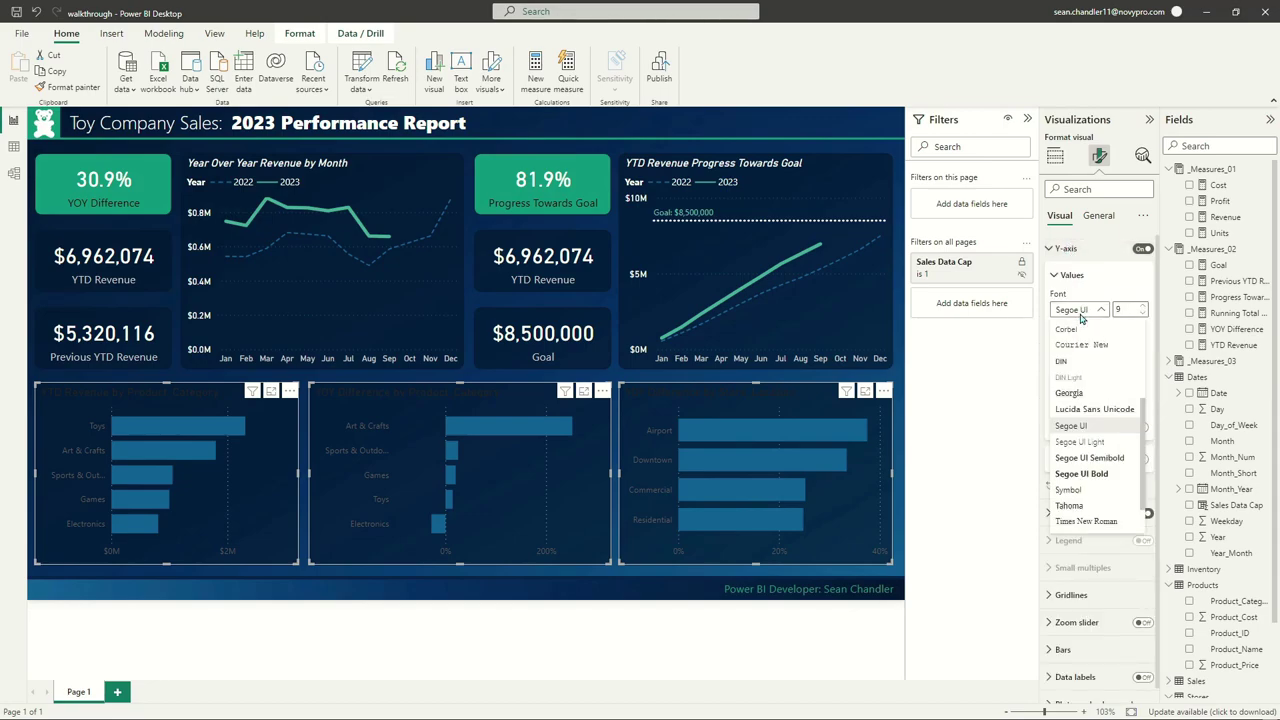
{"action": "left_click", "coordinate": [1061, 362]}
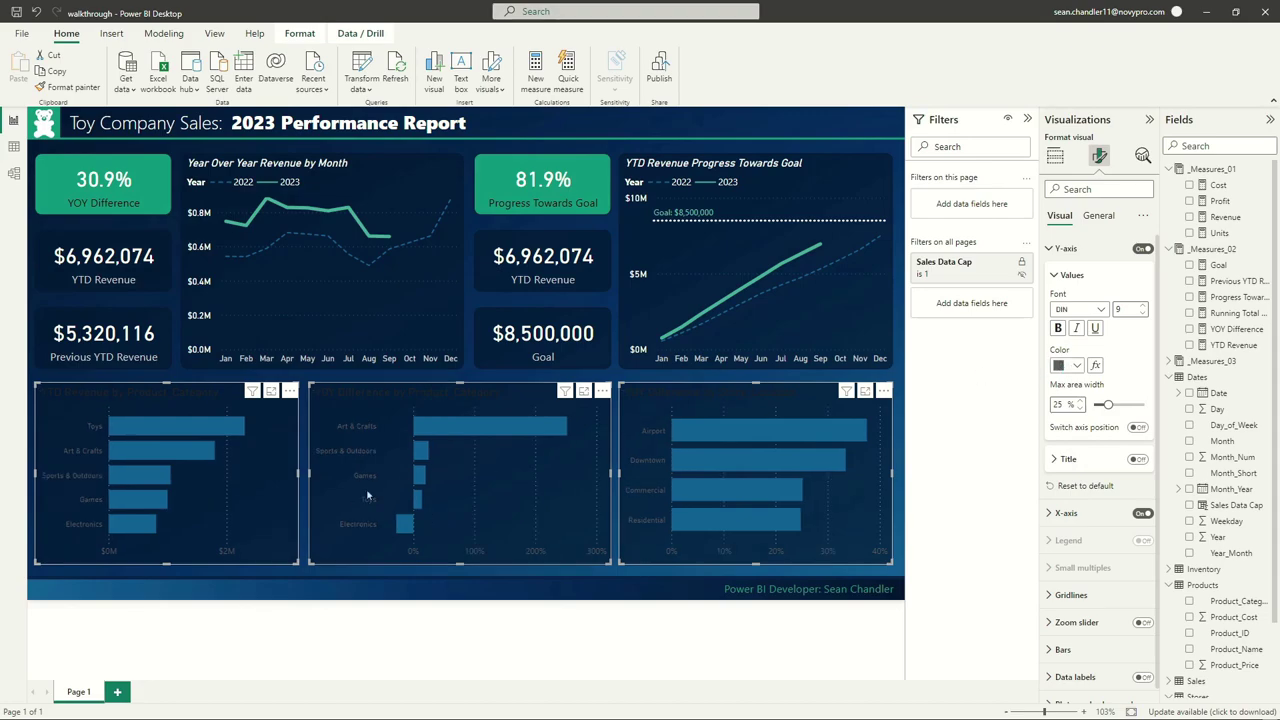
{"action": "left_click", "coordinate": [1073, 366]}
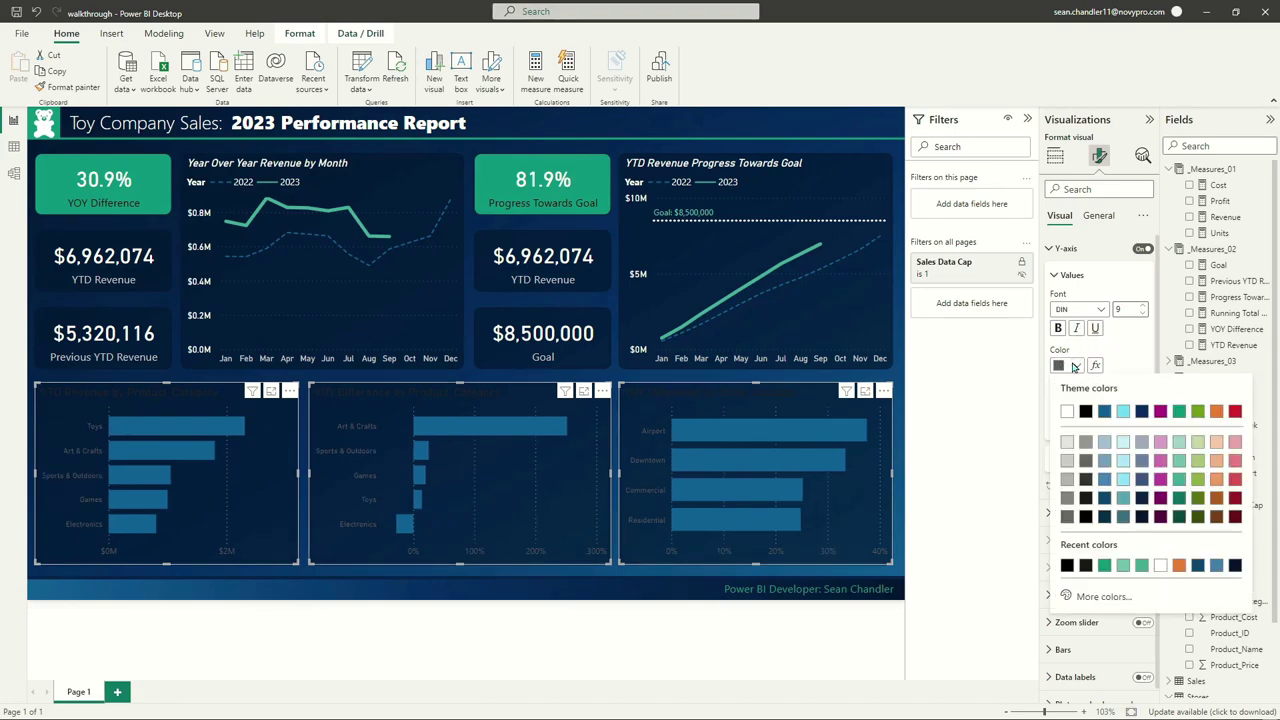
{"action": "left_click", "coordinate": [1067, 417]}
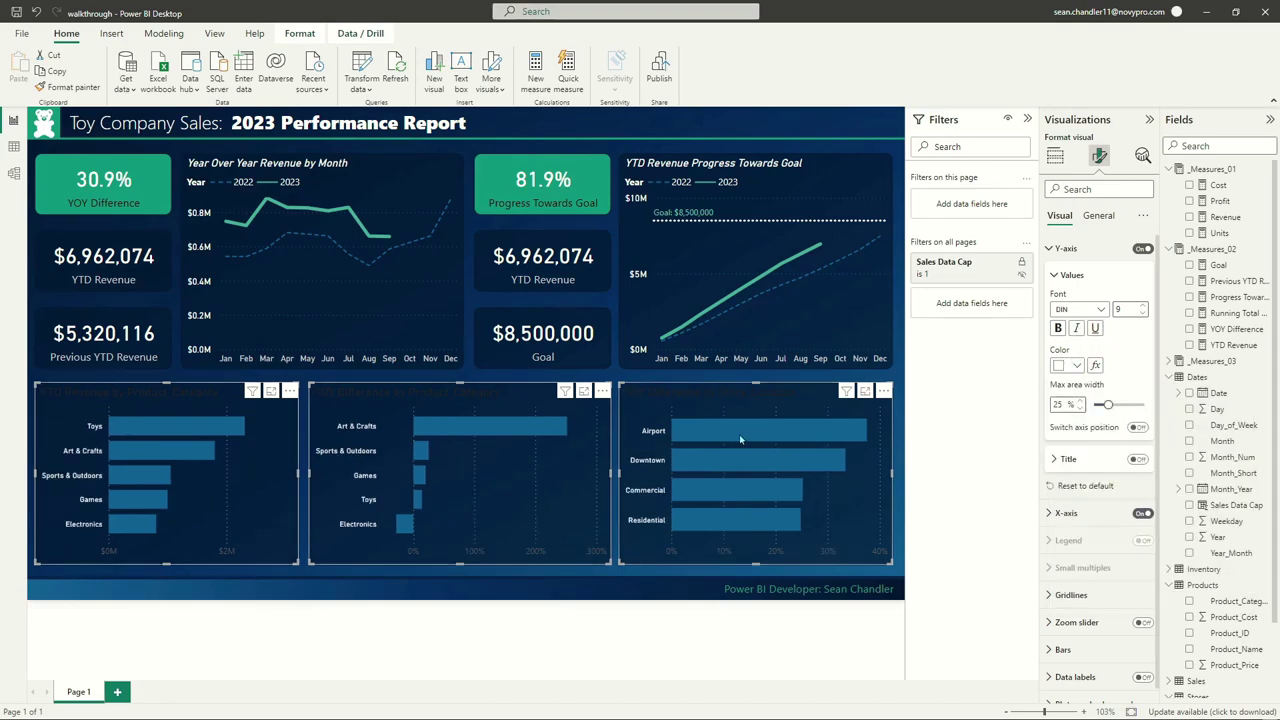
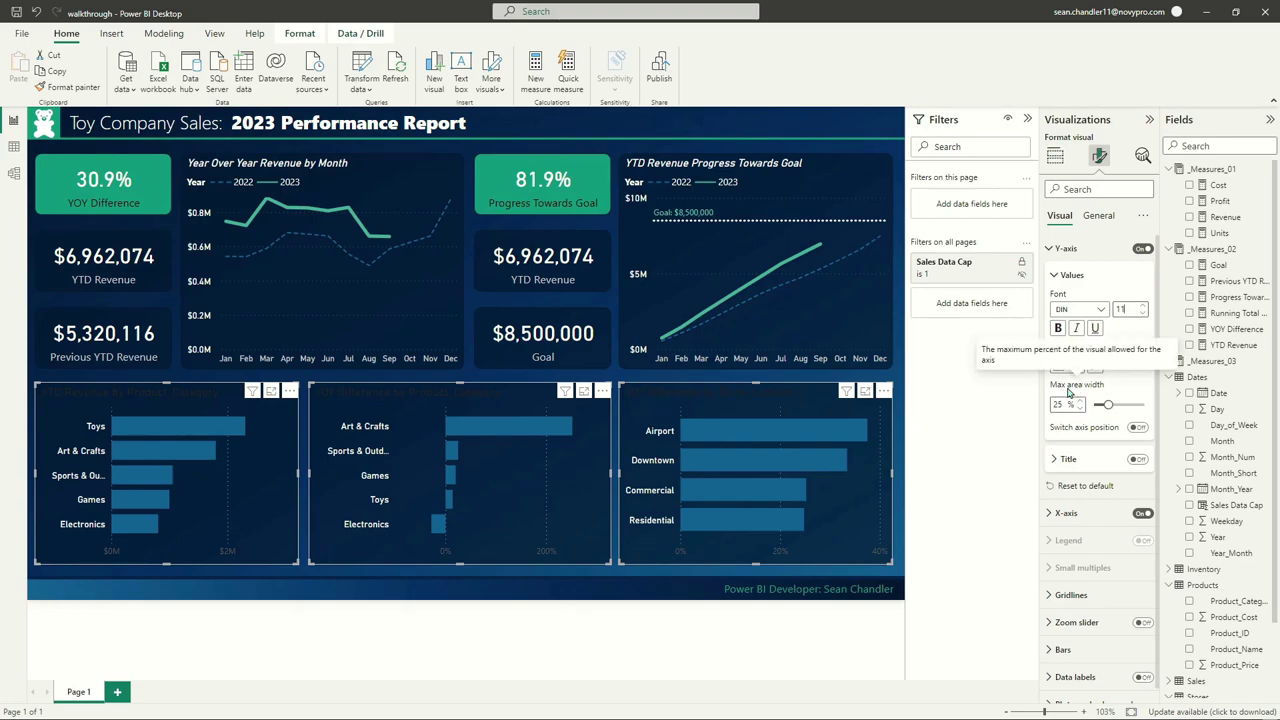
{"action": "left_click_drag", "start_coordinate": [1108, 404], "coordinate": [1183, 405]}
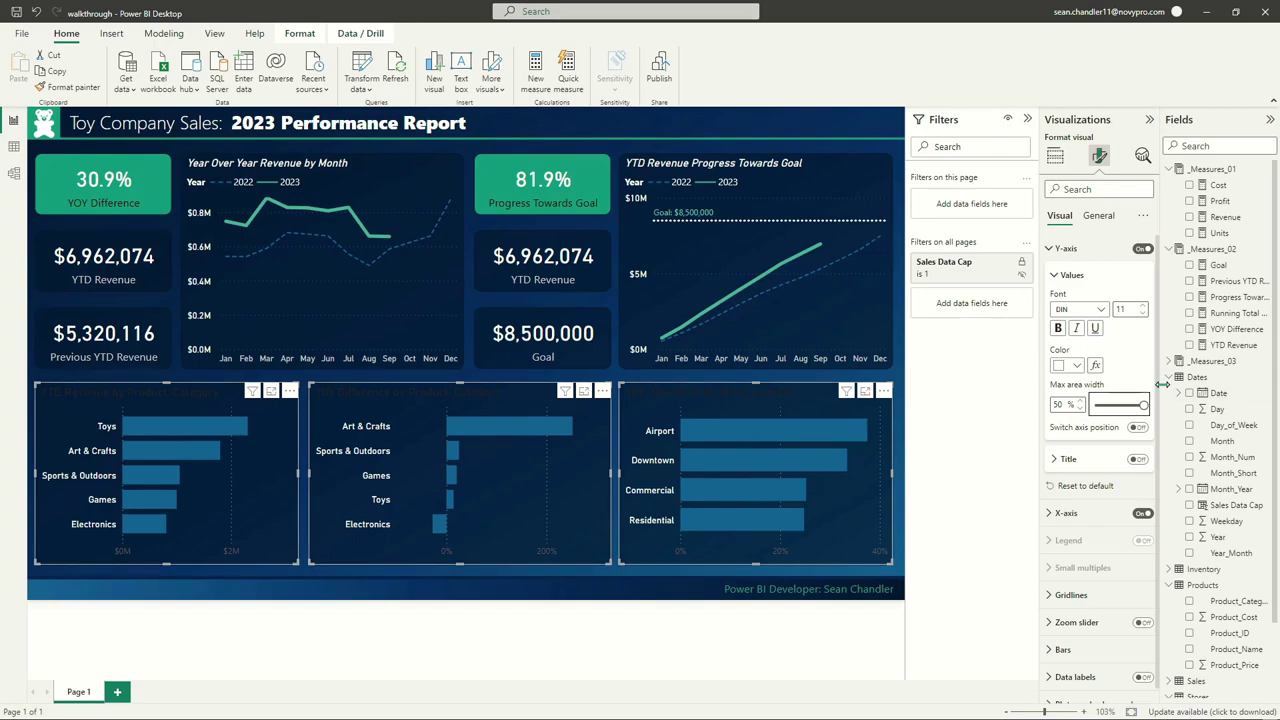
{"action": "left_click", "coordinate": [1055, 249]}
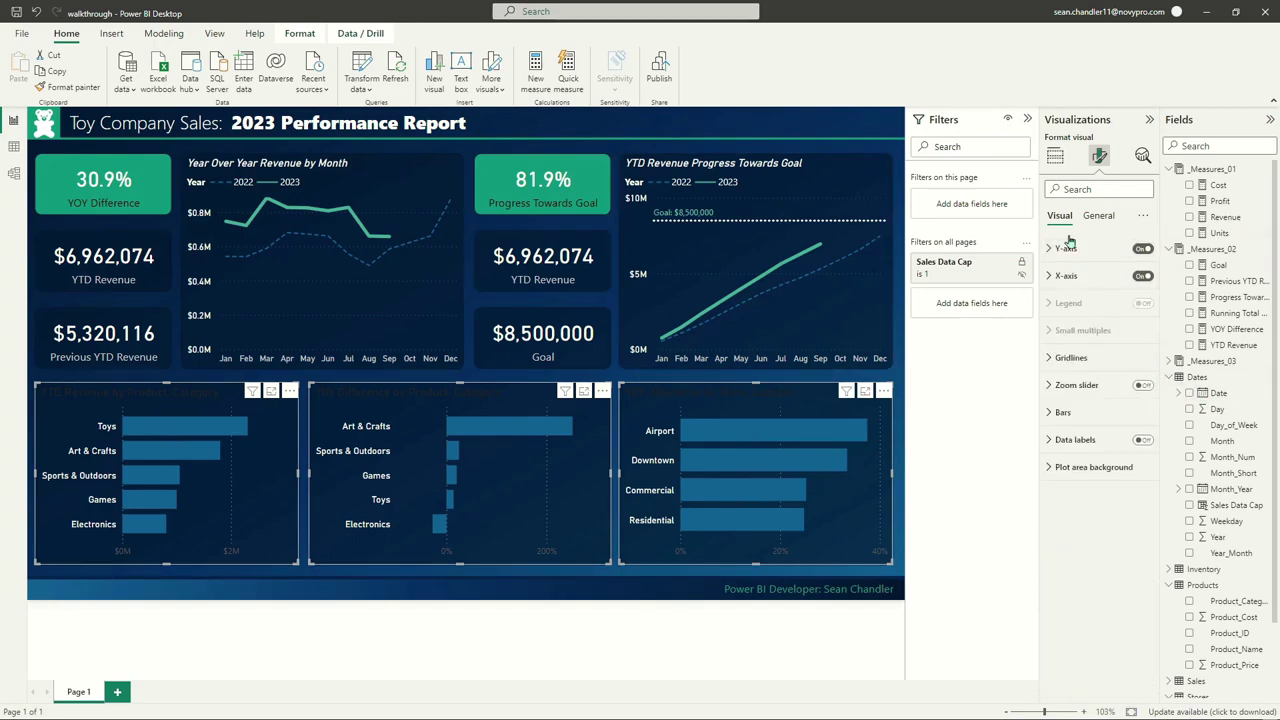
Turn on data labels for the three bar charts and set the label values' font to DIN
{"action": "left_click", "coordinate": [1140, 441]}
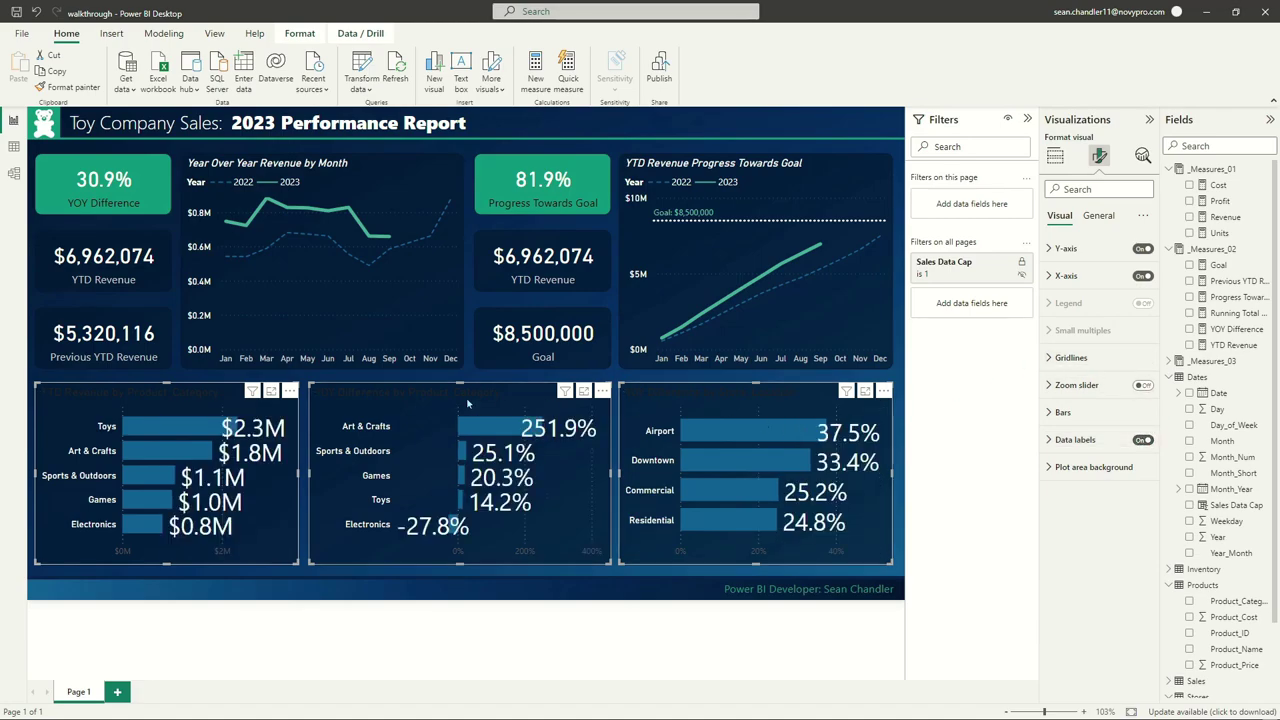
{"action": "left_click", "coordinate": [1099, 439]}
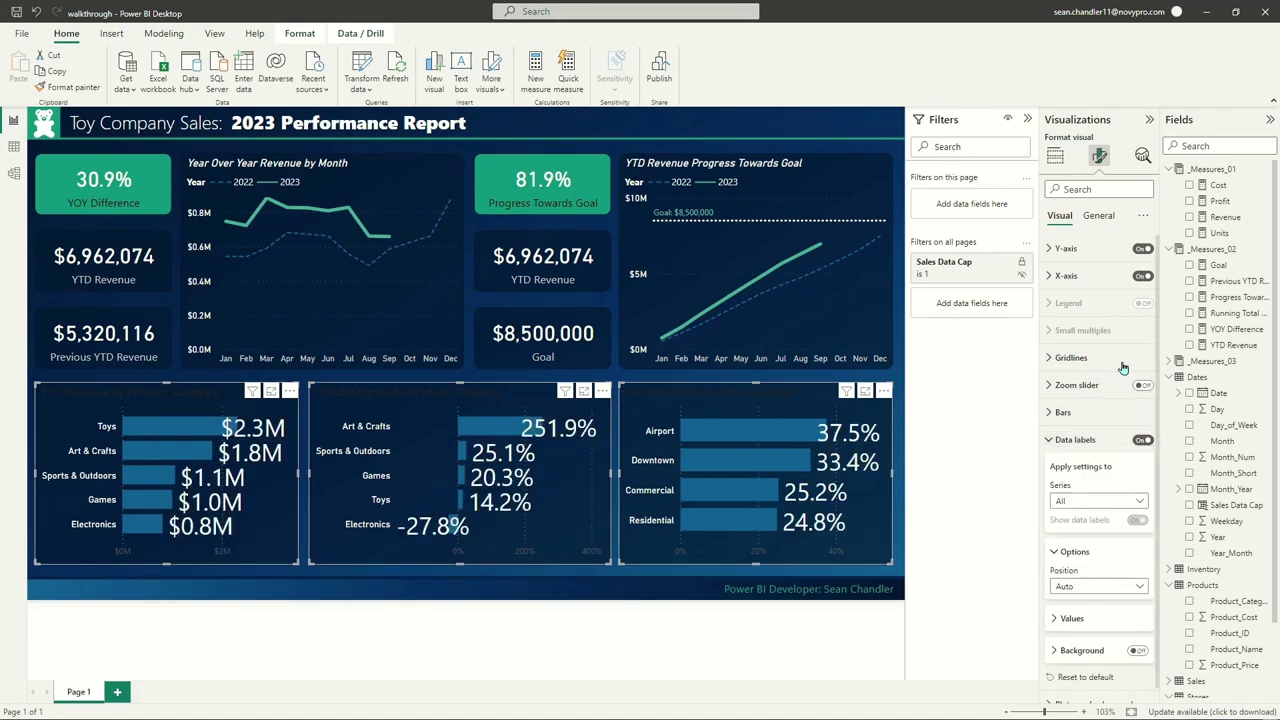
{"action": "left_click", "coordinate": [1072, 603]}
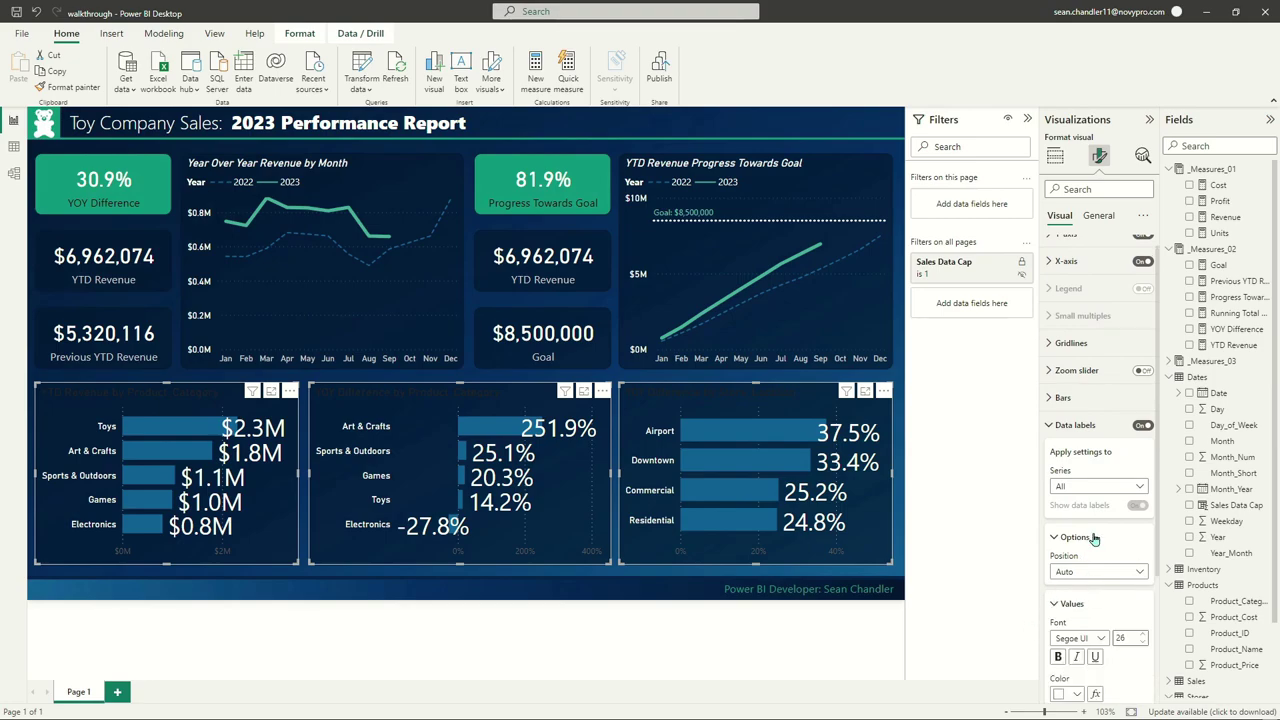
{"action": "scroll", "coordinate": [1095, 500], "scroll_direction": "down", "scroll_amount": 3}
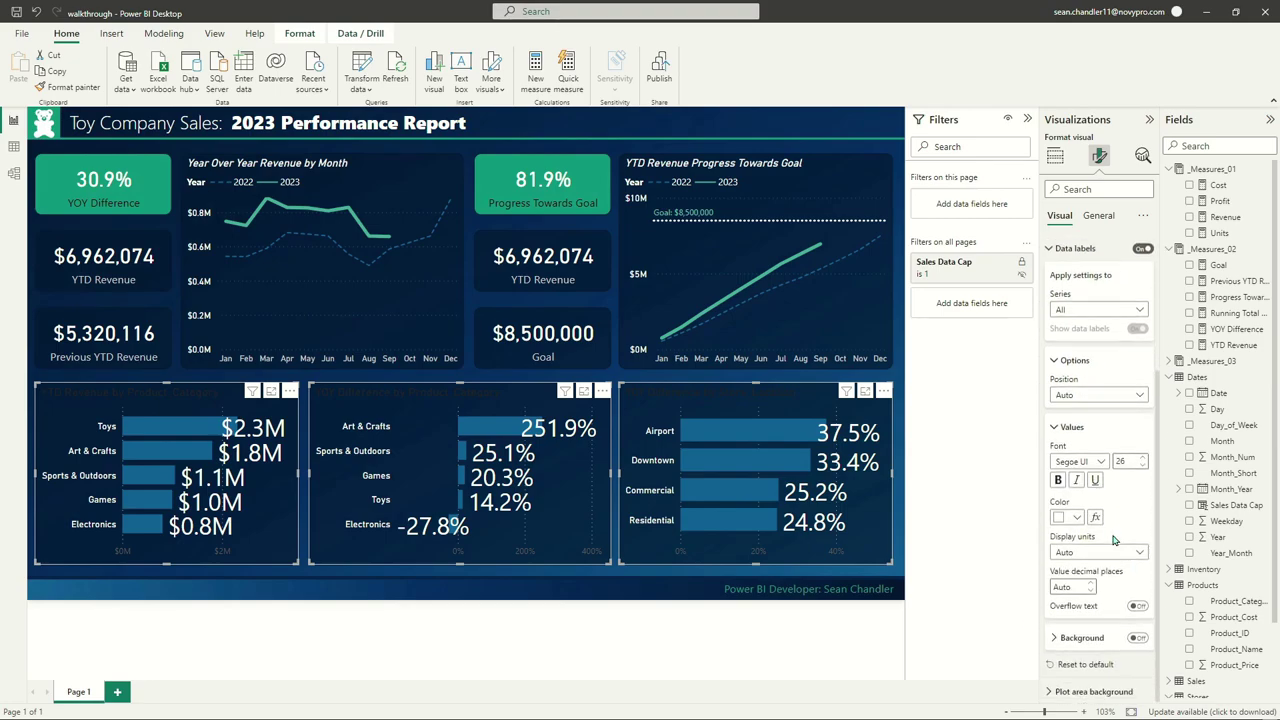
{"action": "left_click", "coordinate": [1101, 460]}
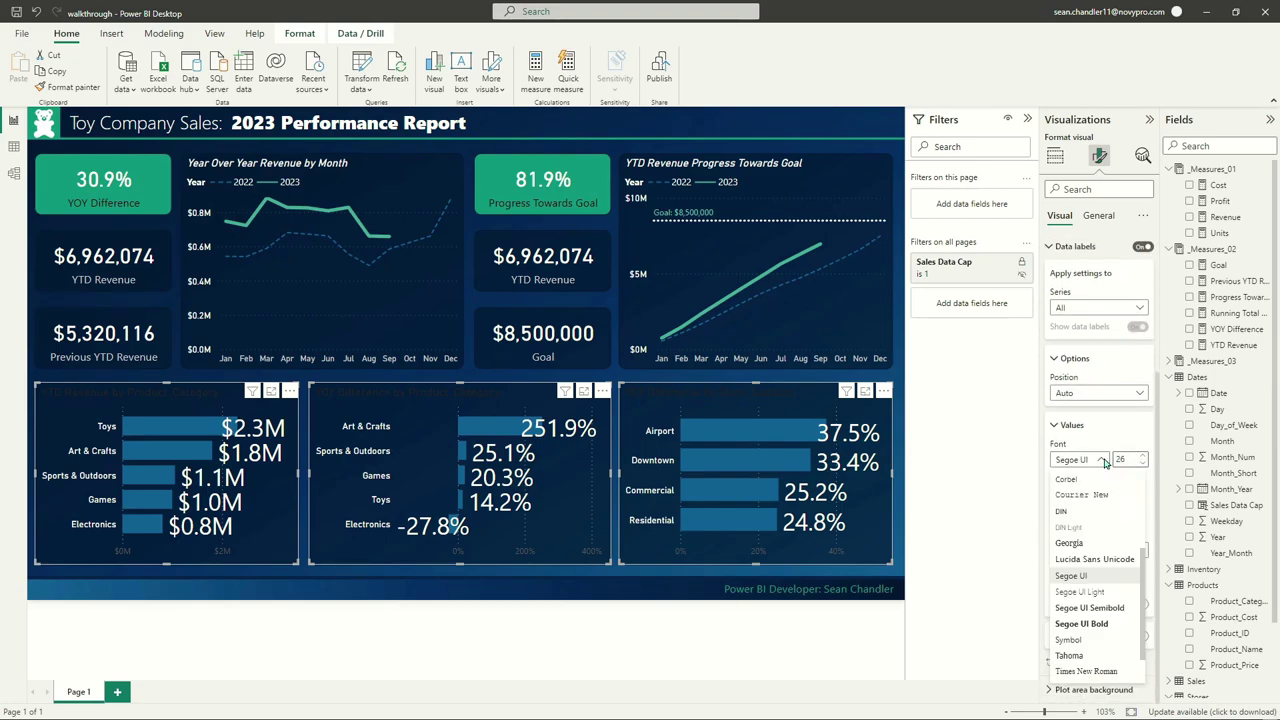
{"action": "left_click", "coordinate": [1070, 512]}
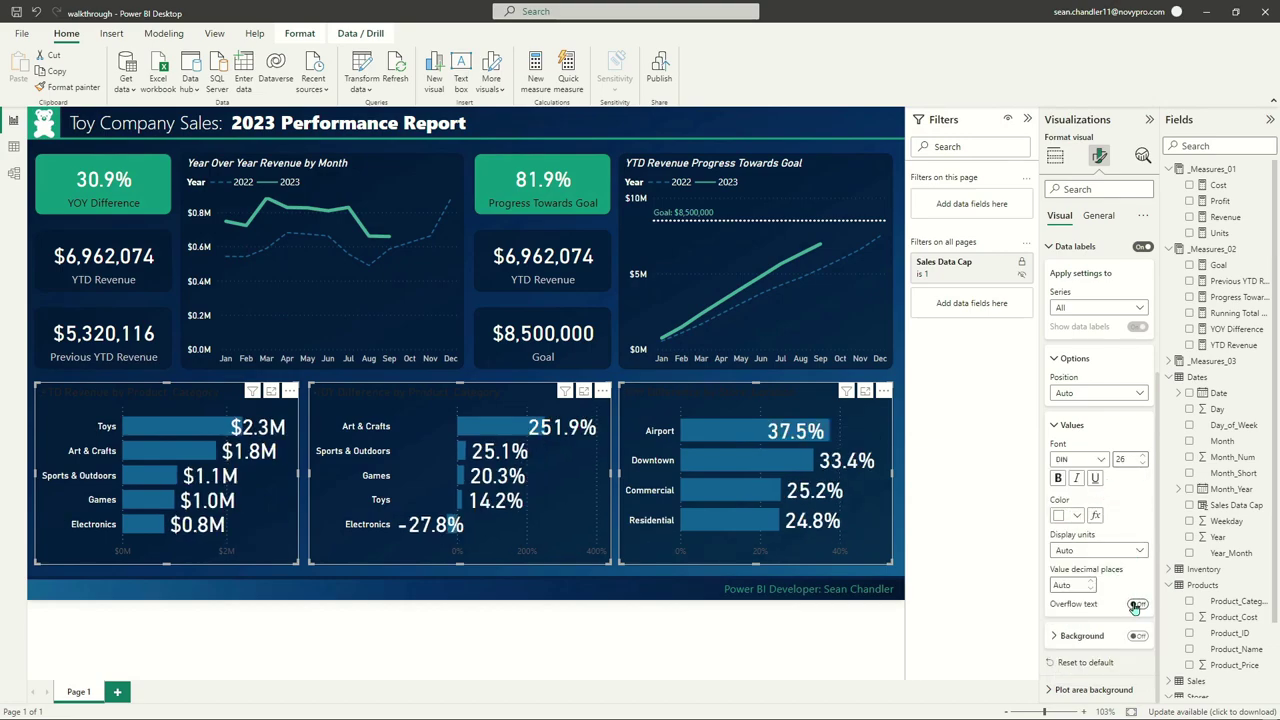
Turn on Overflow text for the bar charts' data labels and set their font size to 10
{"action": "left_click", "coordinate": [1137, 604]}
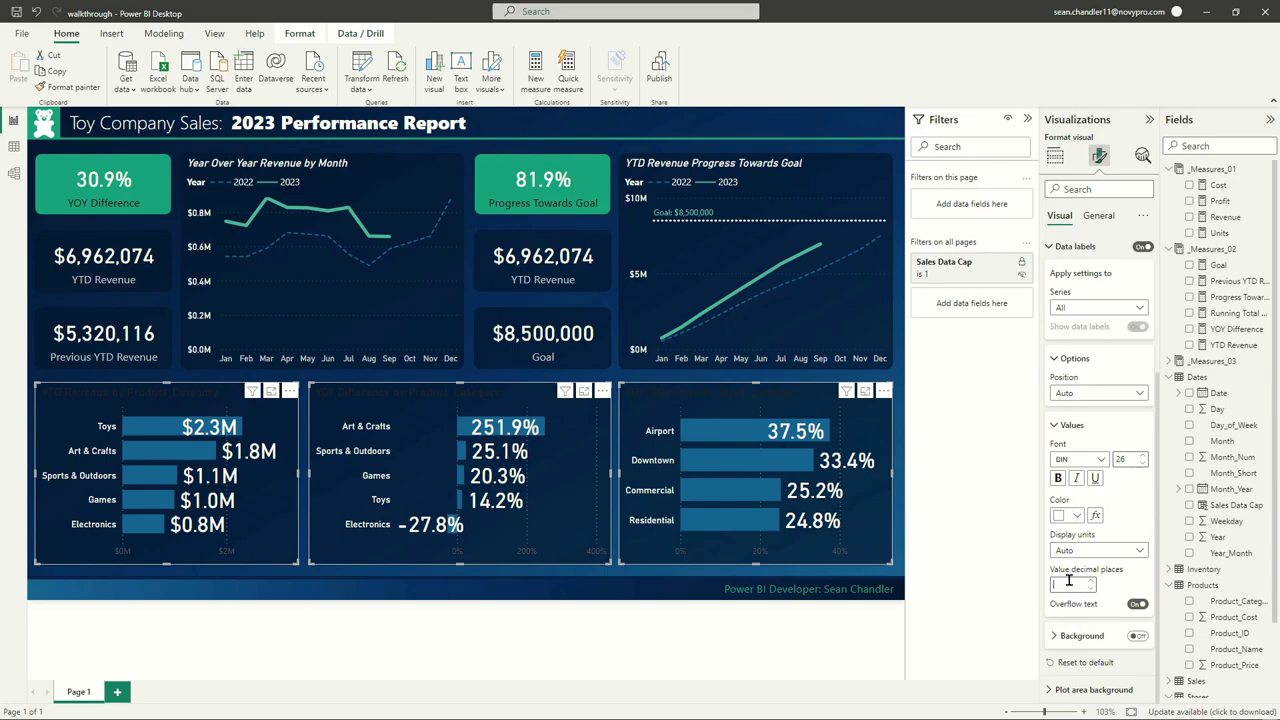
{"action": "left_click", "coordinate": [1143, 463]}
{"action": "left_click", "coordinate": [1143, 463]}
{"action": "left_click", "coordinate": [1143, 463]}
{"action": "left_click", "coordinate": [1143, 463]}
{"action": "left_click", "coordinate": [1143, 463]}
{"action": "left_click", "coordinate": [1143, 463]}
{"action": "left_click", "coordinate": [1143, 463]}
{"action": "left_click", "coordinate": [1143, 463]}
{"action": "left_click", "coordinate": [1143, 463]}
{"action": "left_click", "coordinate": [1143, 463]}
{"action": "left_click", "coordinate": [1143, 463]}
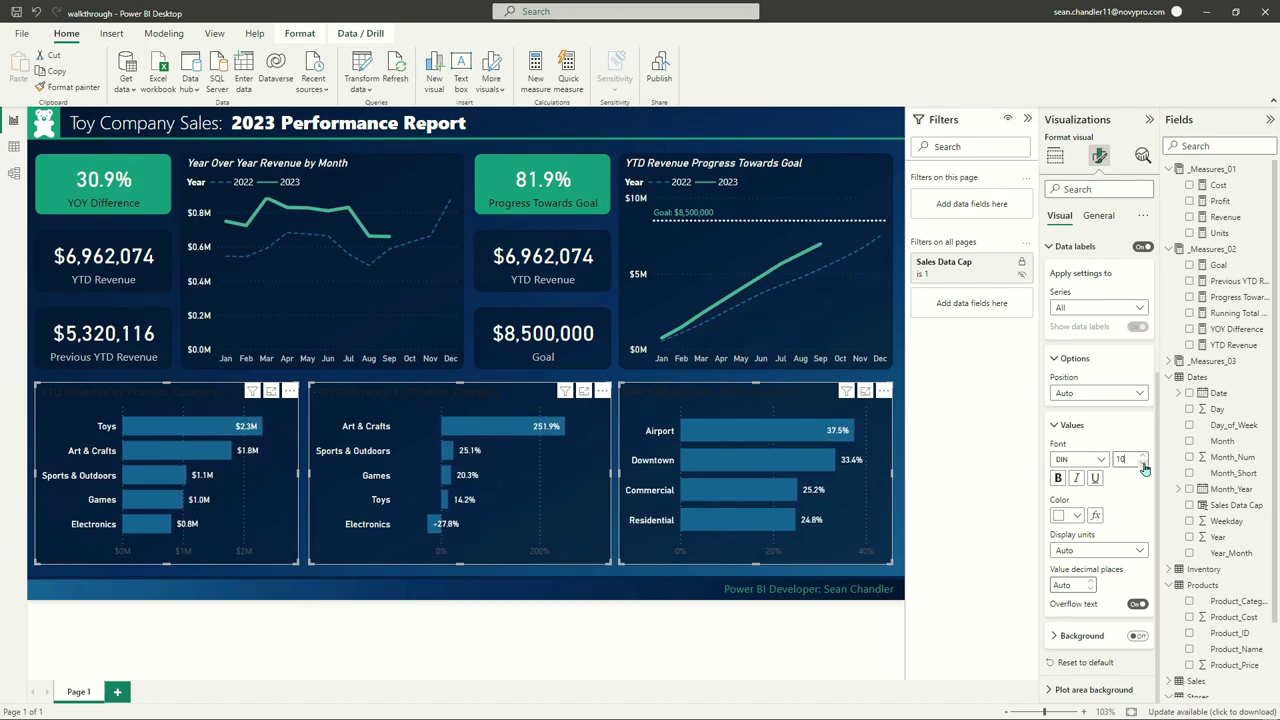
{"action": "left_click", "coordinate": [1143, 463]}
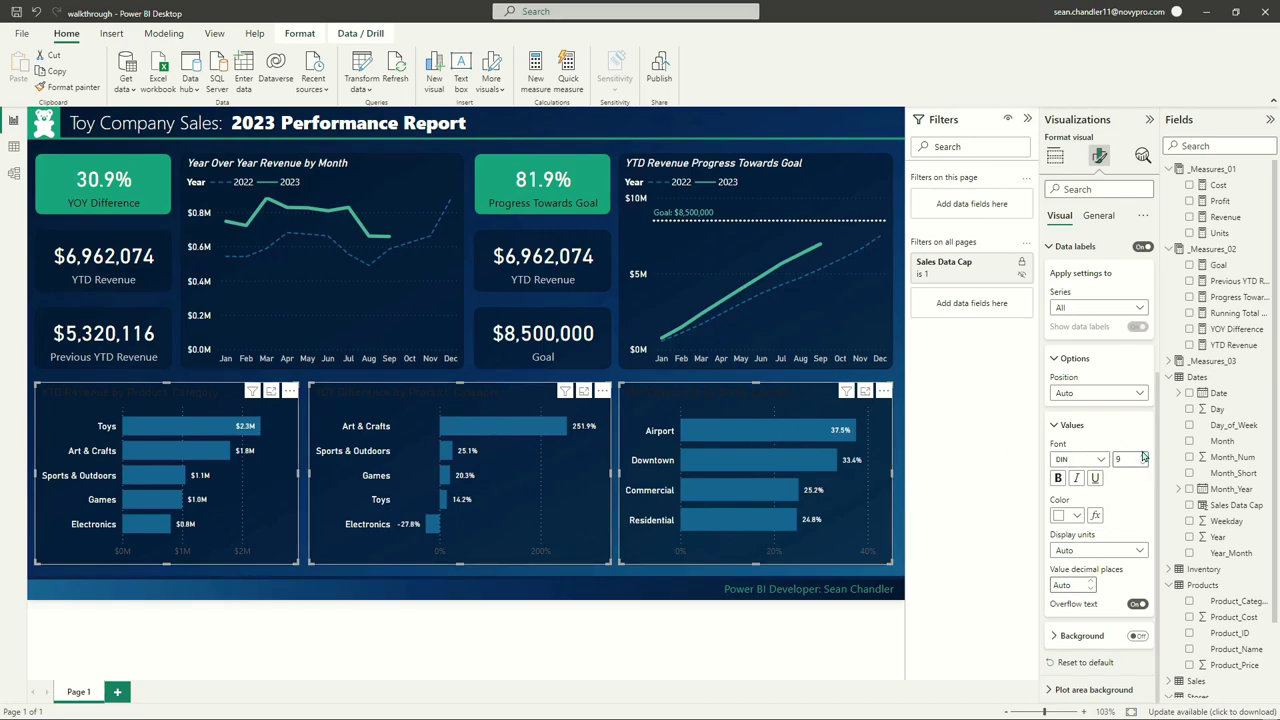
{"action": "left_click", "coordinate": [1146, 456]}
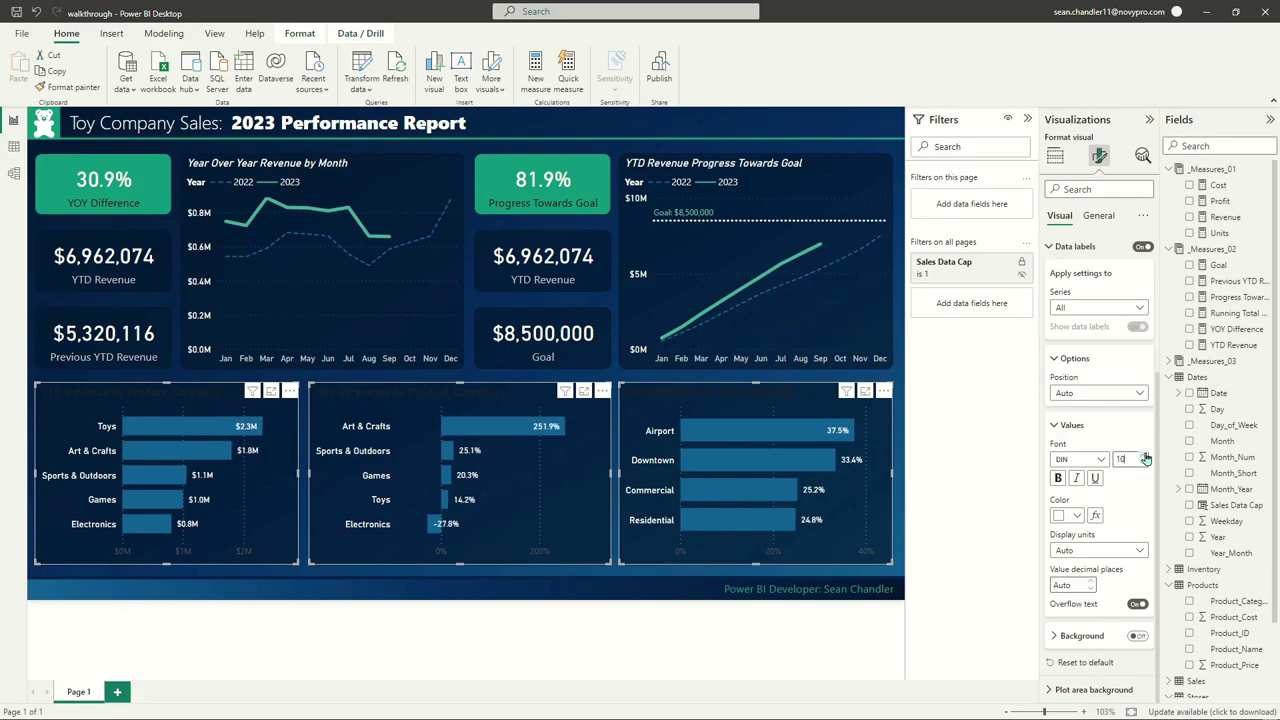
Switch Overflow text off for the data labels and turn off the X-axis on the three bar charts
{"action": "left_click", "coordinate": [1136, 605]}
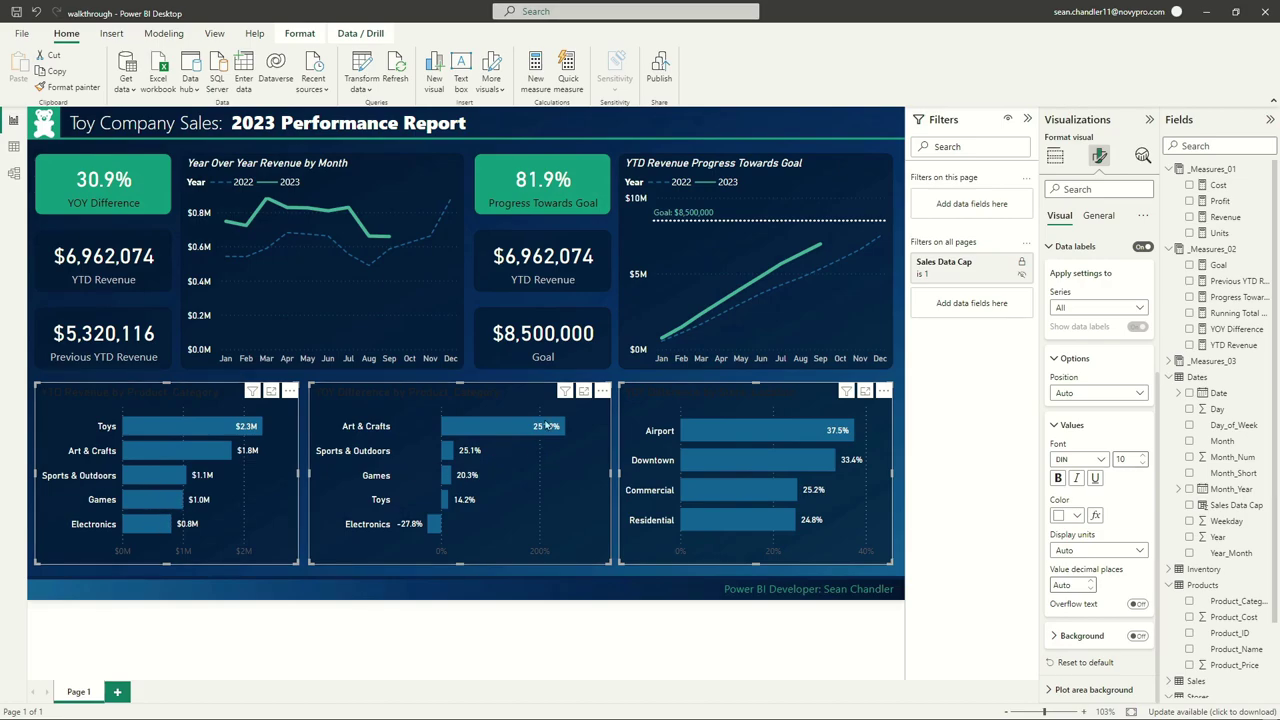
{"action": "left_click", "coordinate": [1075, 246]}
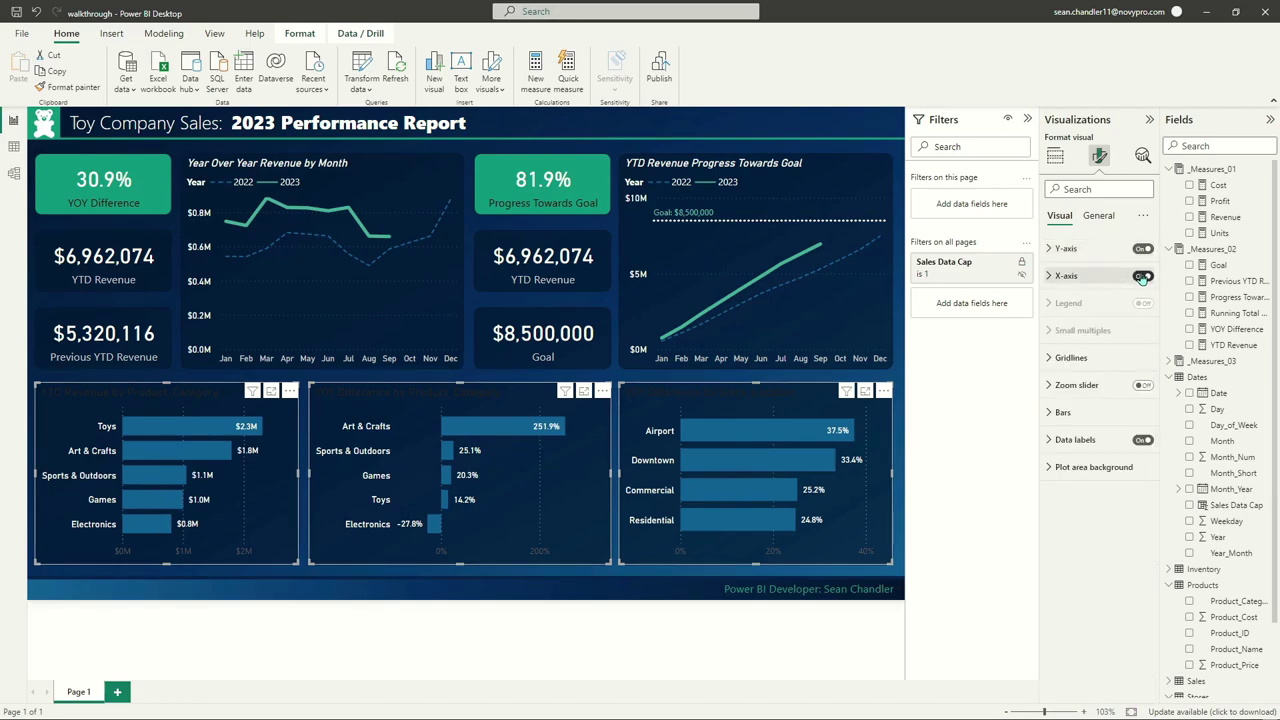
{"action": "left_click", "coordinate": [1142, 277]}
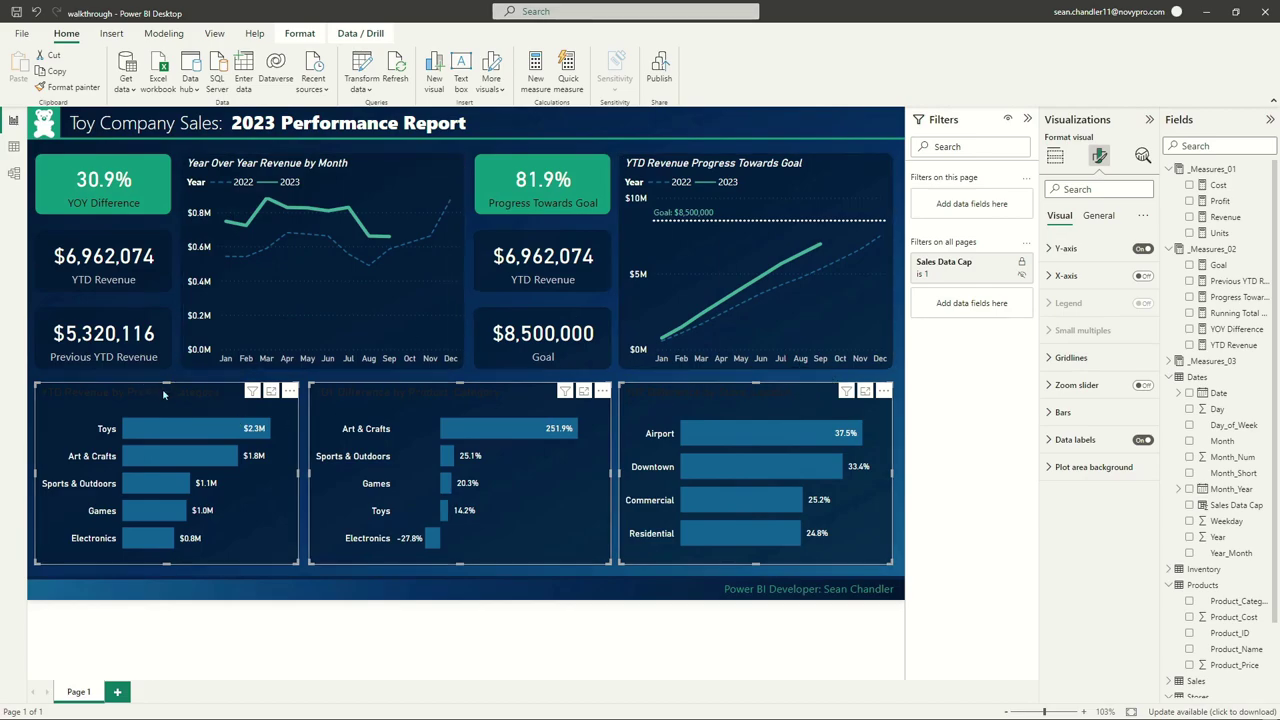
Retitle the YTD Revenue bar chart as "YTD Revenue by Product Category"
{"action": "left_click", "coordinate": [162, 395]}
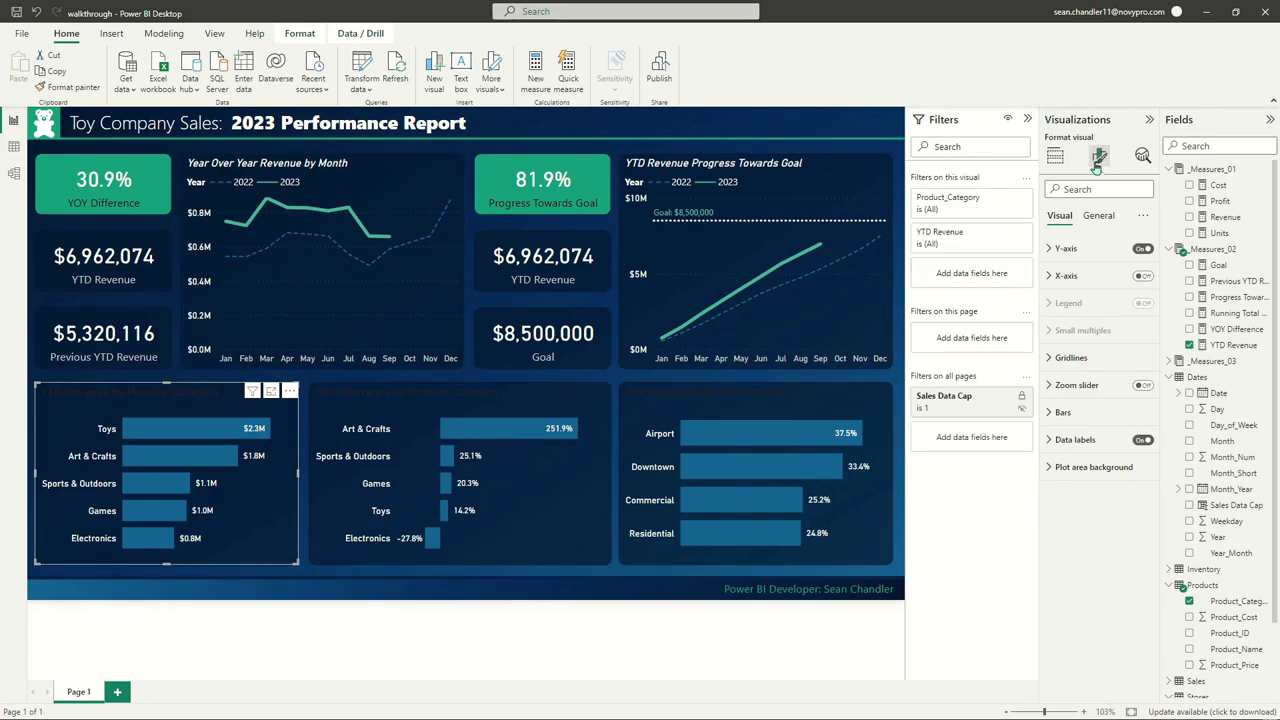
{"action": "left_click", "coordinate": [1098, 215]}
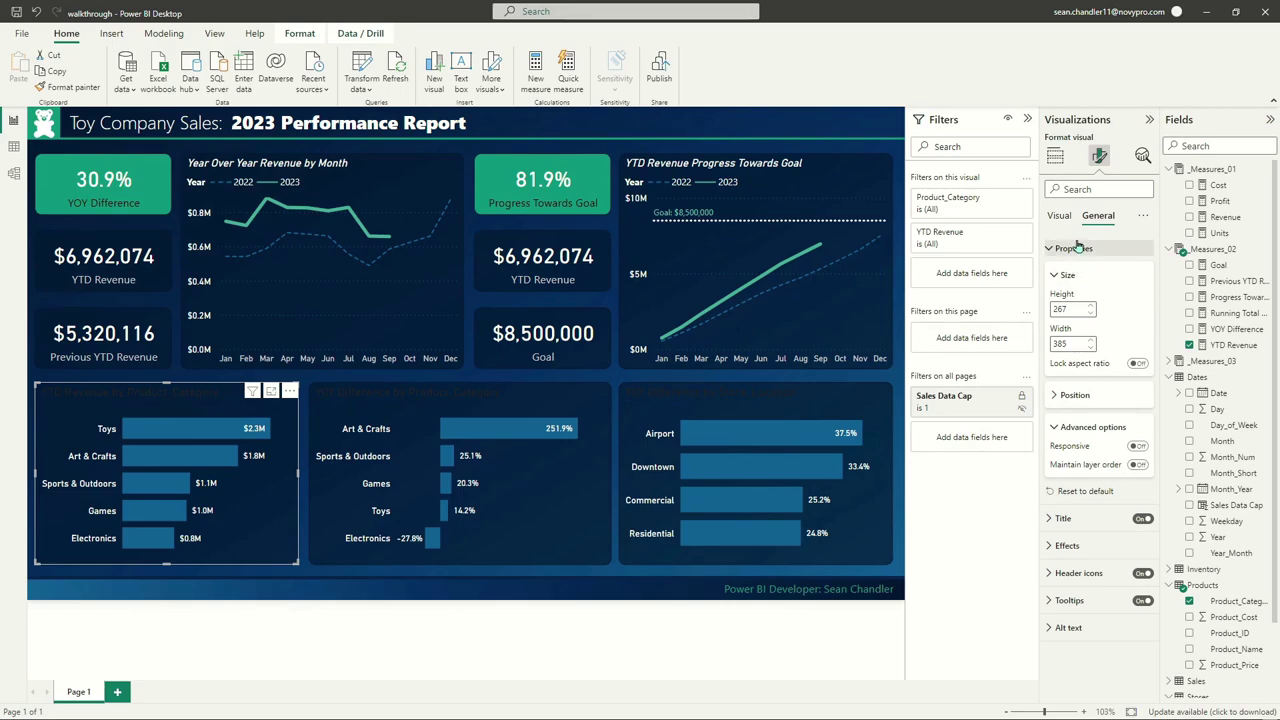
{"action": "left_click", "coordinate": [1075, 249]}
{"action": "left_click", "coordinate": [1064, 275]}
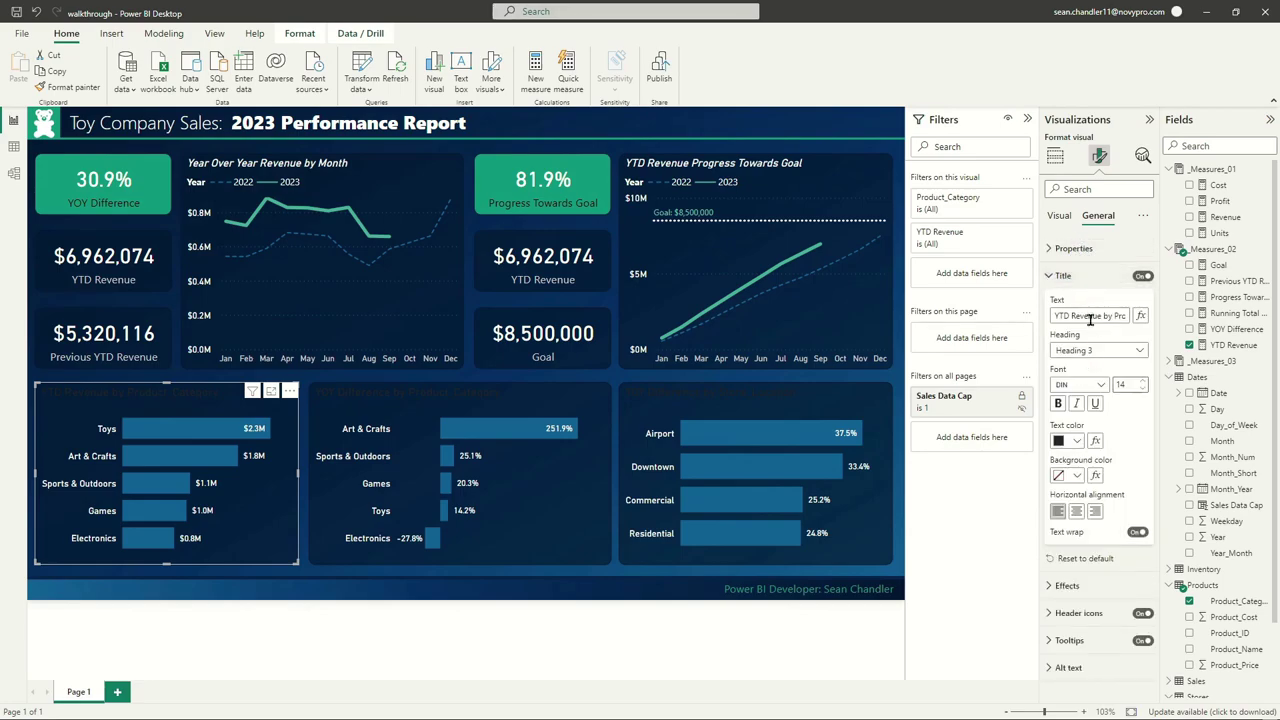
{"action": "triple_click", "coordinate": [1088, 315]}
{"action": "type", "text": "YTD Revenue by Product Category"}
Retitle the middle bar chart as "YOY Difference by Product Category"
{"action": "left_click", "coordinate": [505, 396]}
{"action": "triple_click", "coordinate": [1081, 314]}
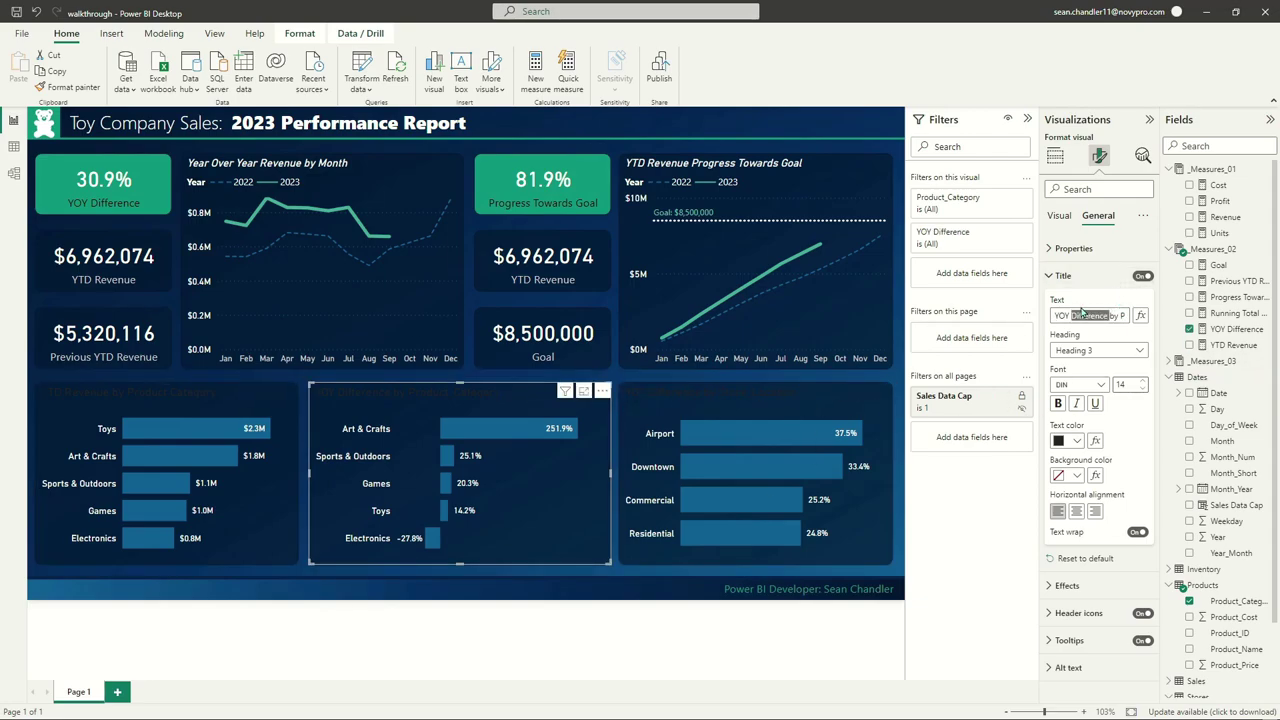
{"action": "type", "text": "YOY Difference by Product Category"}
Retitle the store location bar chart as "YOY Difference by Store Location"
{"action": "left_click", "coordinate": [750, 480]}
{"action": "double_click", "coordinate": [1137, 314]}
{"action": "key", "text": "Return"}
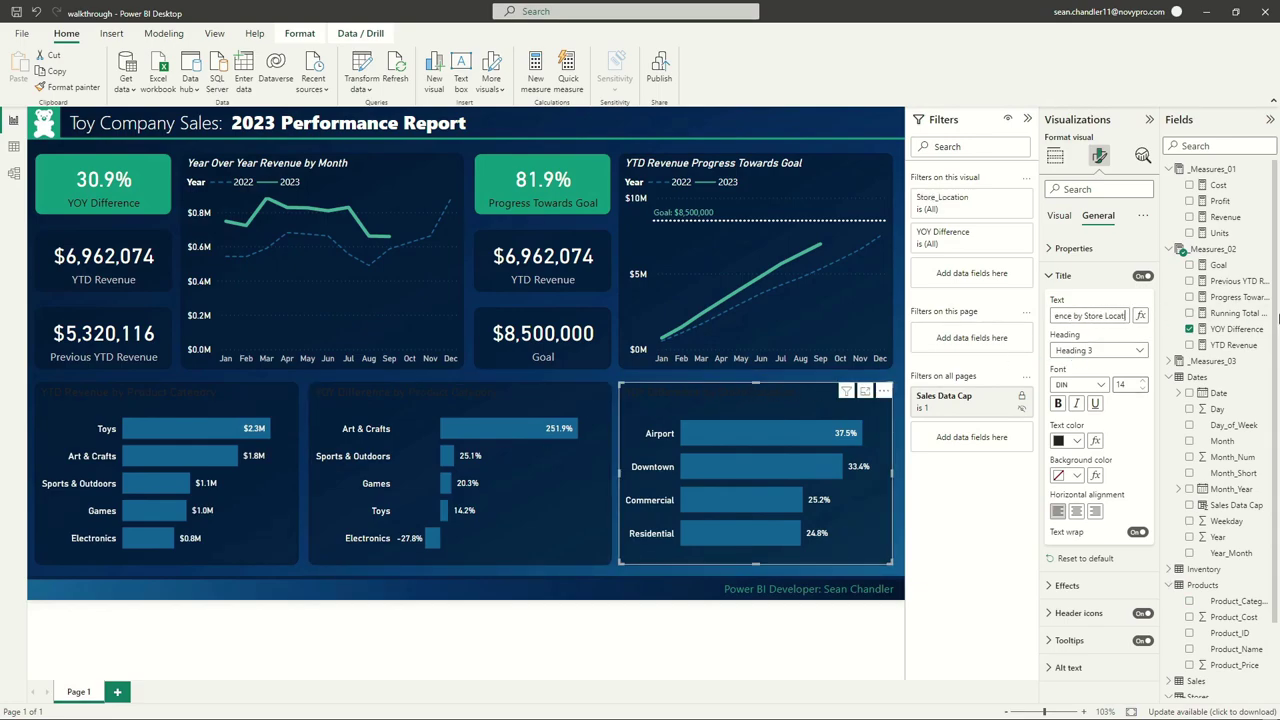
Format the titles of all three bar charts with white text, font size 13 and italic style
{"action": "left_click", "coordinate": [445, 388], "text": "ctrl"}
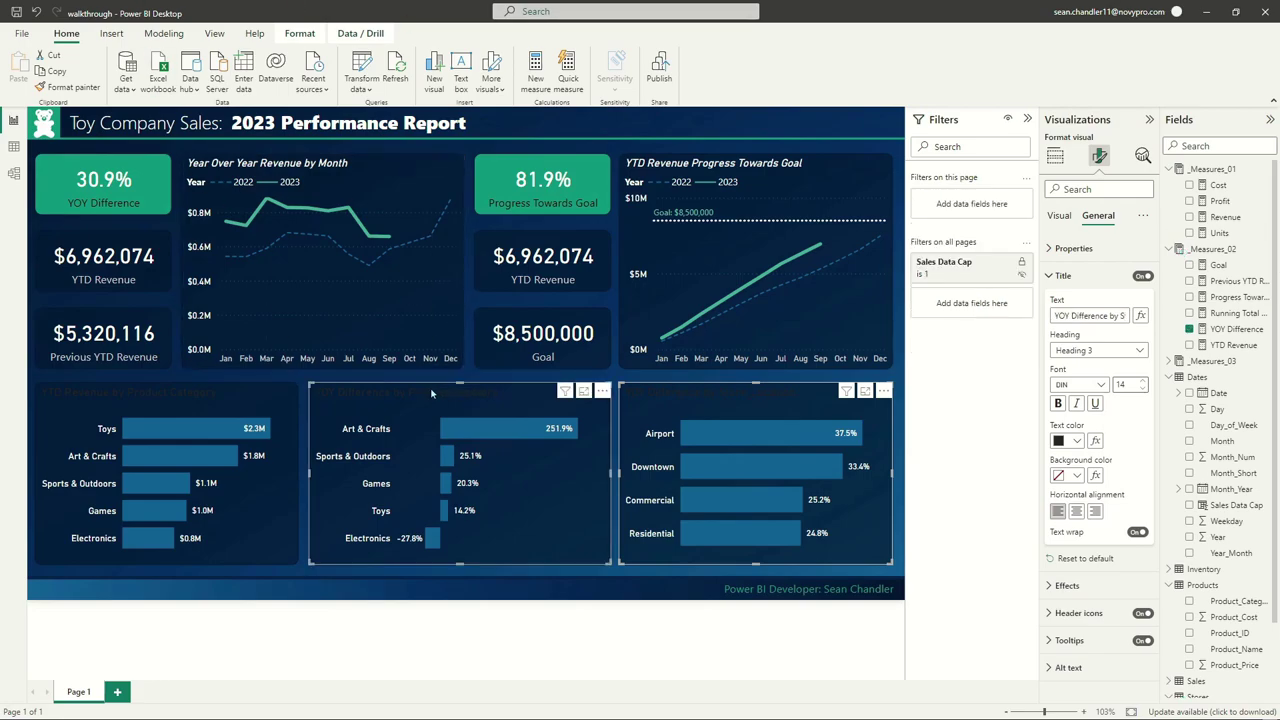
{"action": "left_click", "coordinate": [208, 390], "text": "ctrl"}
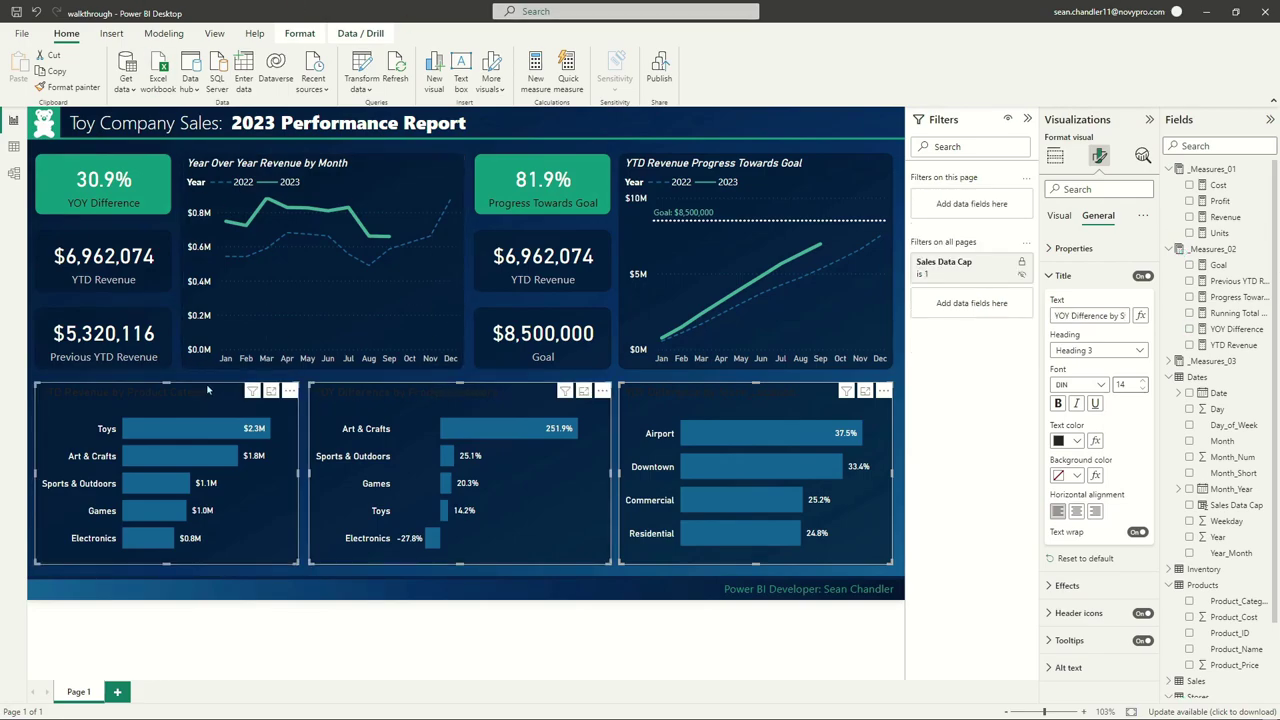
{"action": "left_click", "coordinate": [1072, 449]}
{"action": "left_click", "coordinate": [1066, 492]}
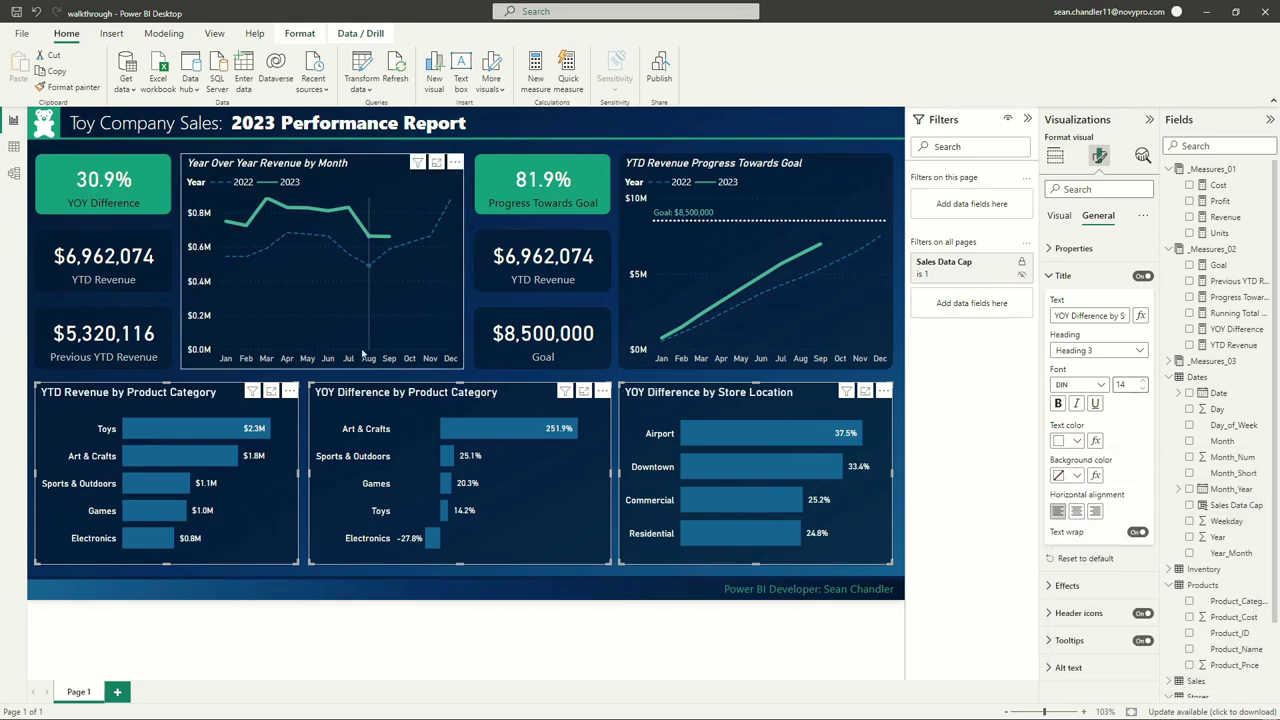
{"action": "left_click", "coordinate": [1141, 392]}
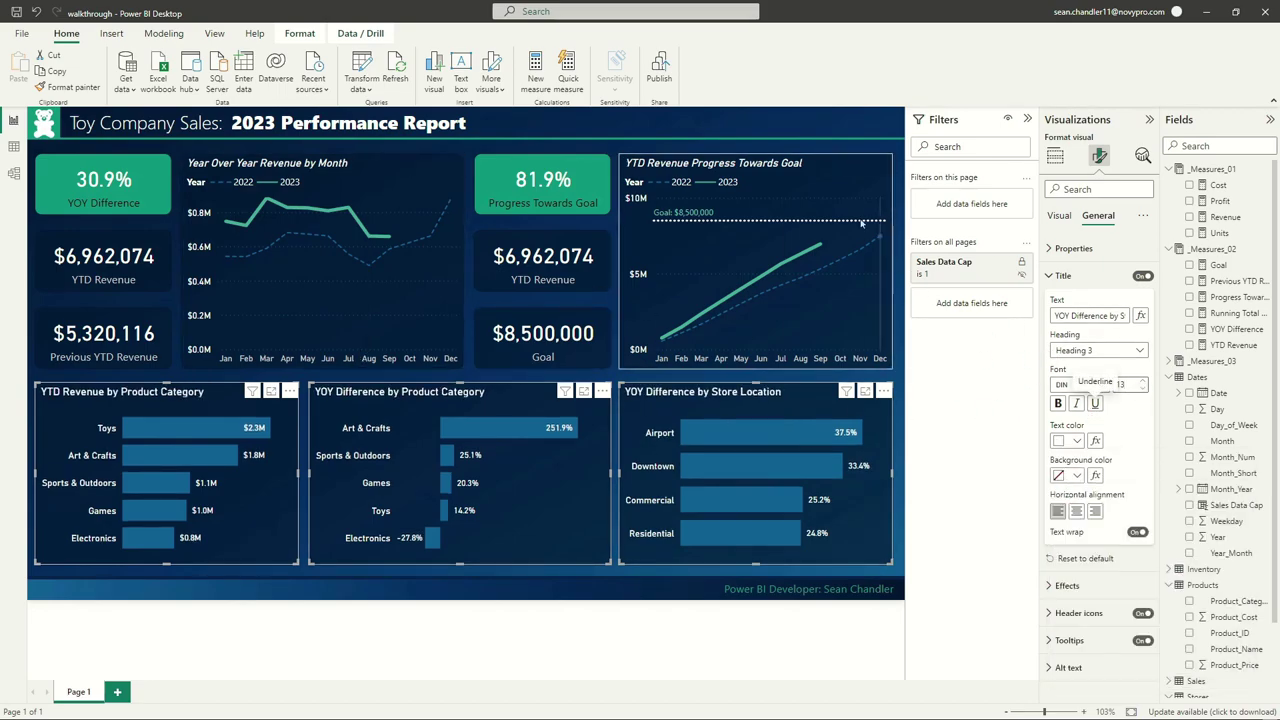
{"action": "left_click", "coordinate": [1076, 403]}
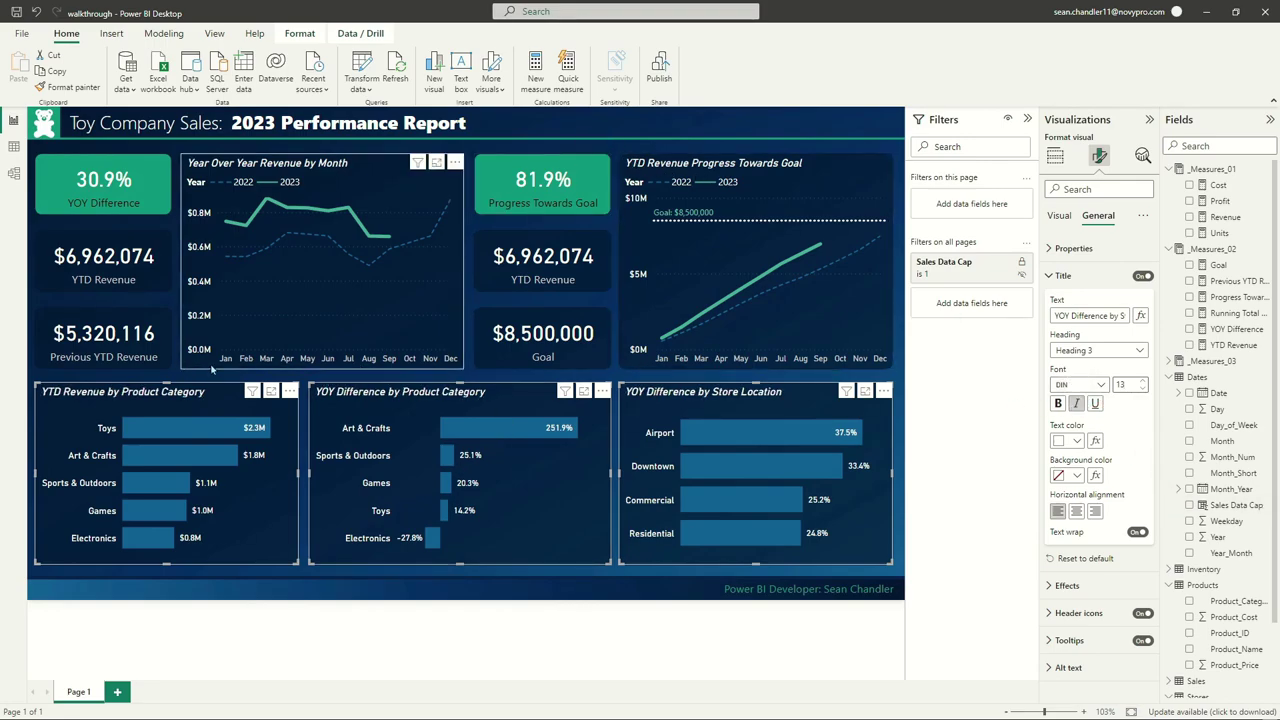
Distribute the three bar charts horizontally so they are evenly spaced, then clear the selection
{"action": "left_click", "coordinate": [301, 34]}
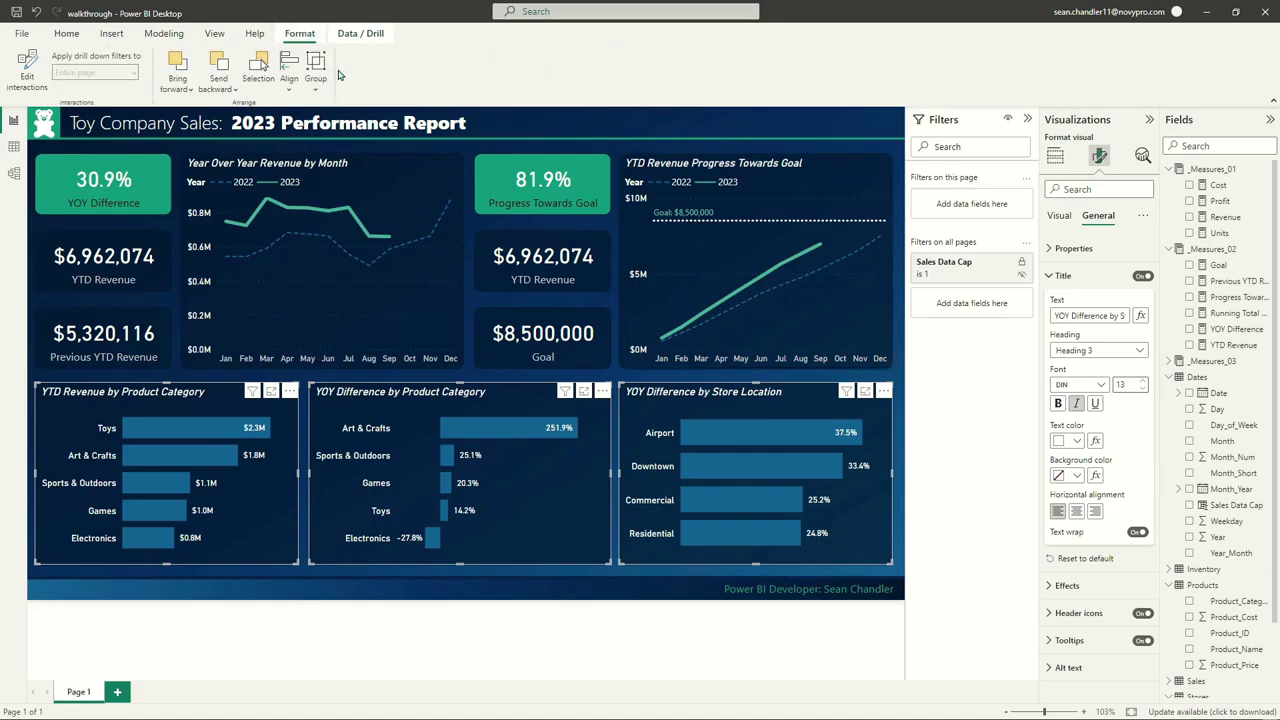
{"action": "left_click", "coordinate": [290, 84]}
{"action": "left_click", "coordinate": [315, 244]}
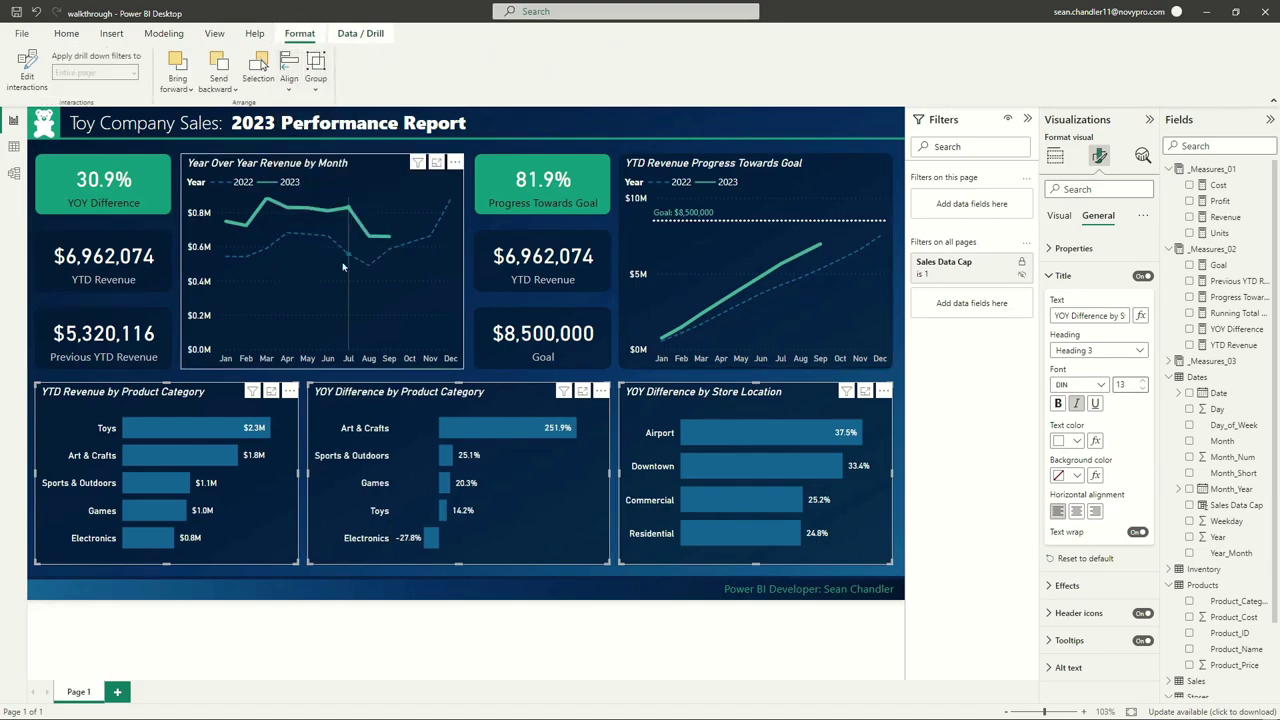
{"action": "left_click", "coordinate": [468, 377]}
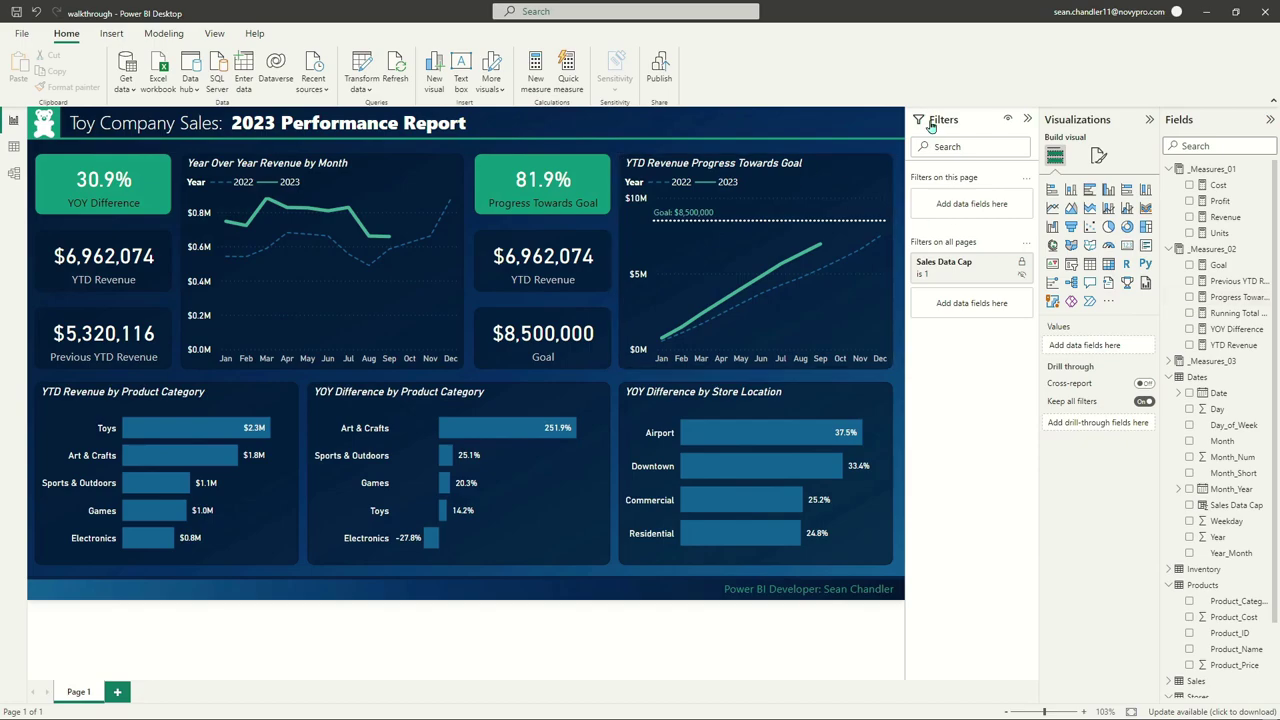
Set the default bar color of all three bar charts to the theme green
{"action": "left_click_drag", "start_coordinate": [202, 527], "coordinate": [233, 563]}
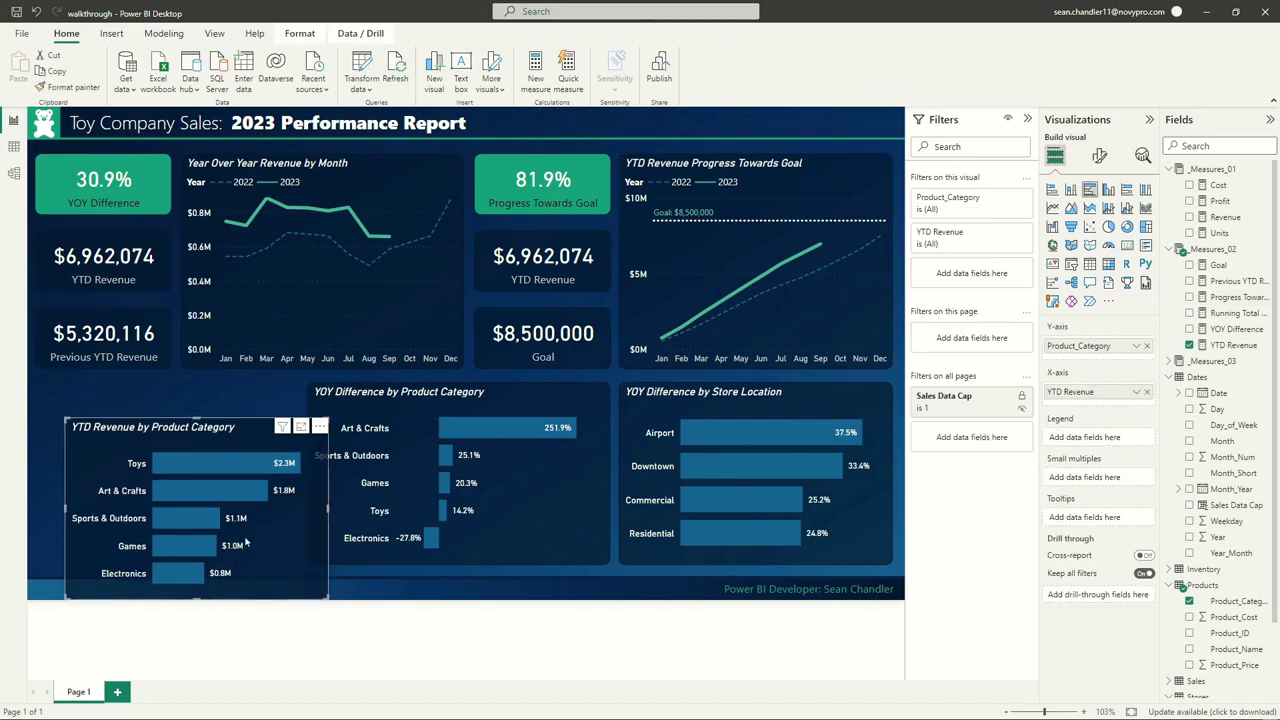
{"action": "left_click_drag", "start_coordinate": [240, 457], "coordinate": [210, 421]}
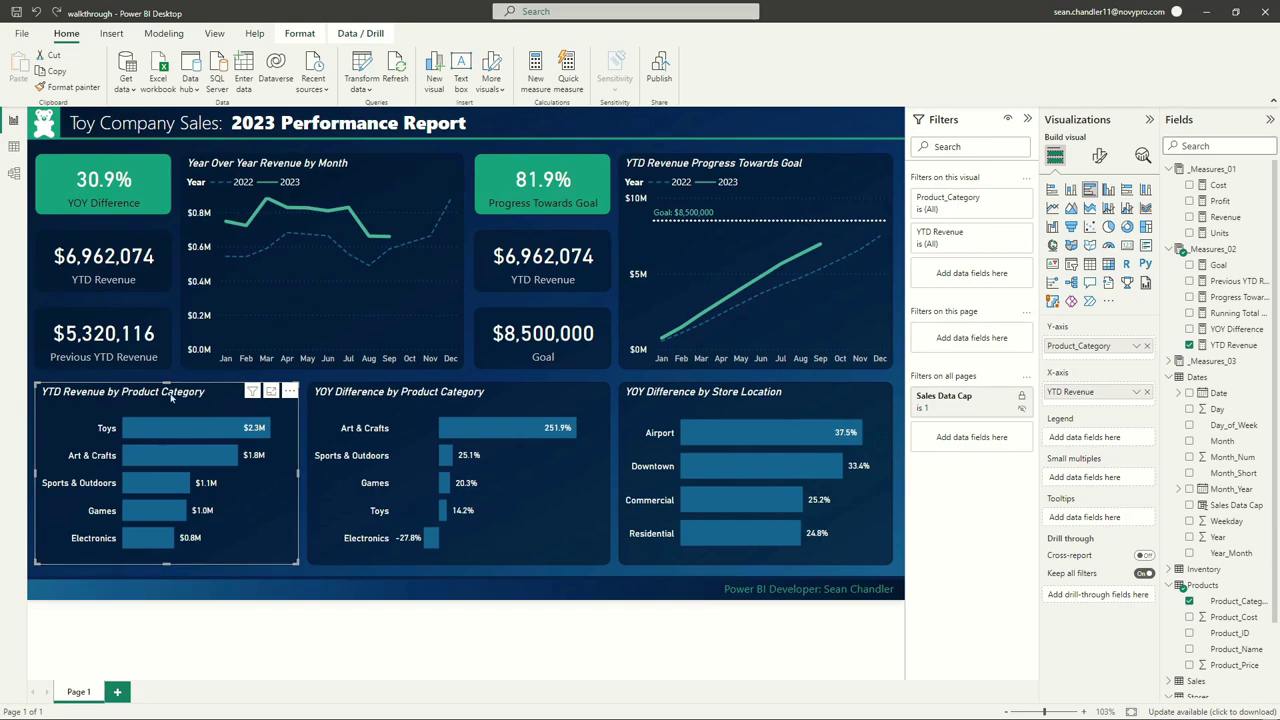
{"action": "left_click", "coordinate": [613, 395]}
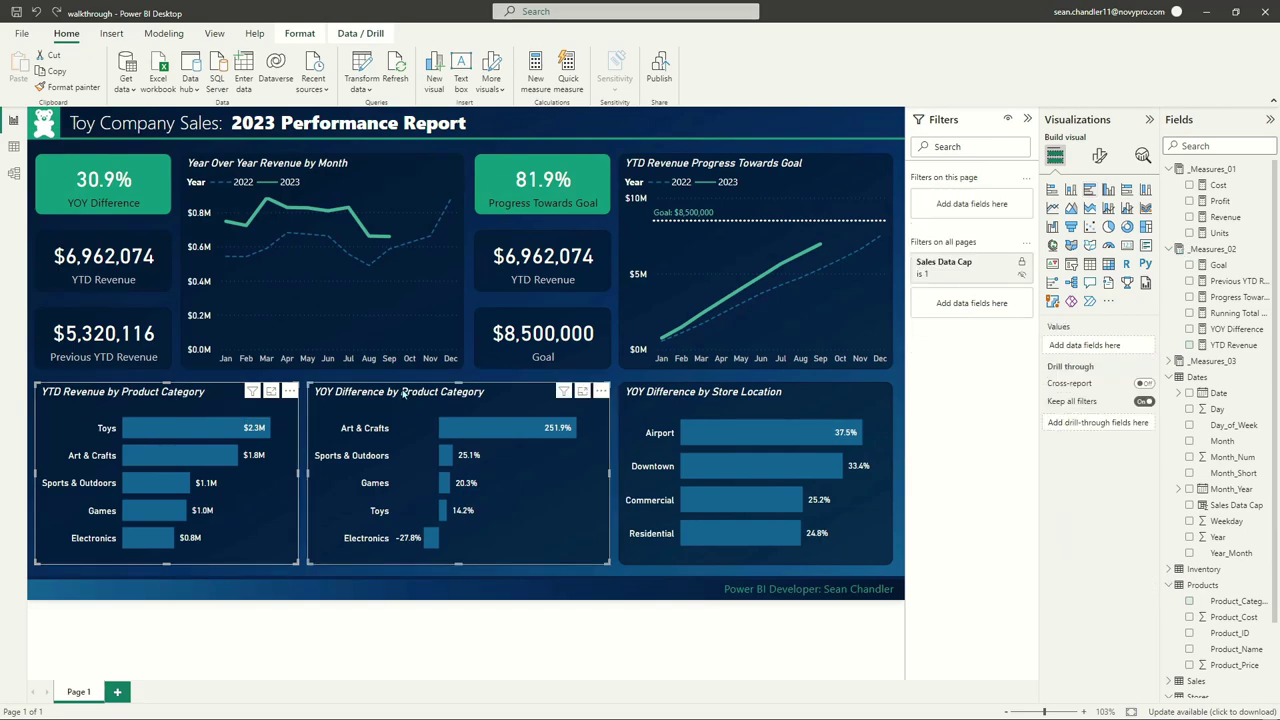
{"action": "left_click", "coordinate": [1099, 160]}
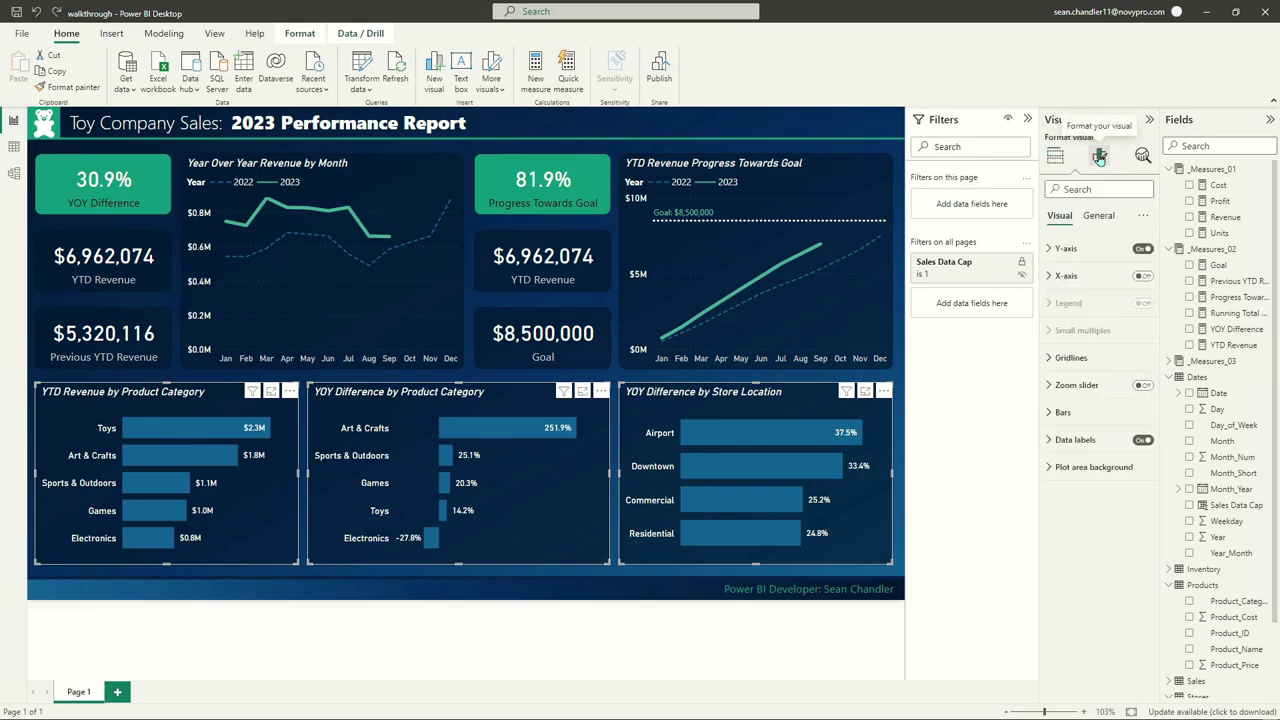
{"action": "left_click", "coordinate": [1063, 412]}
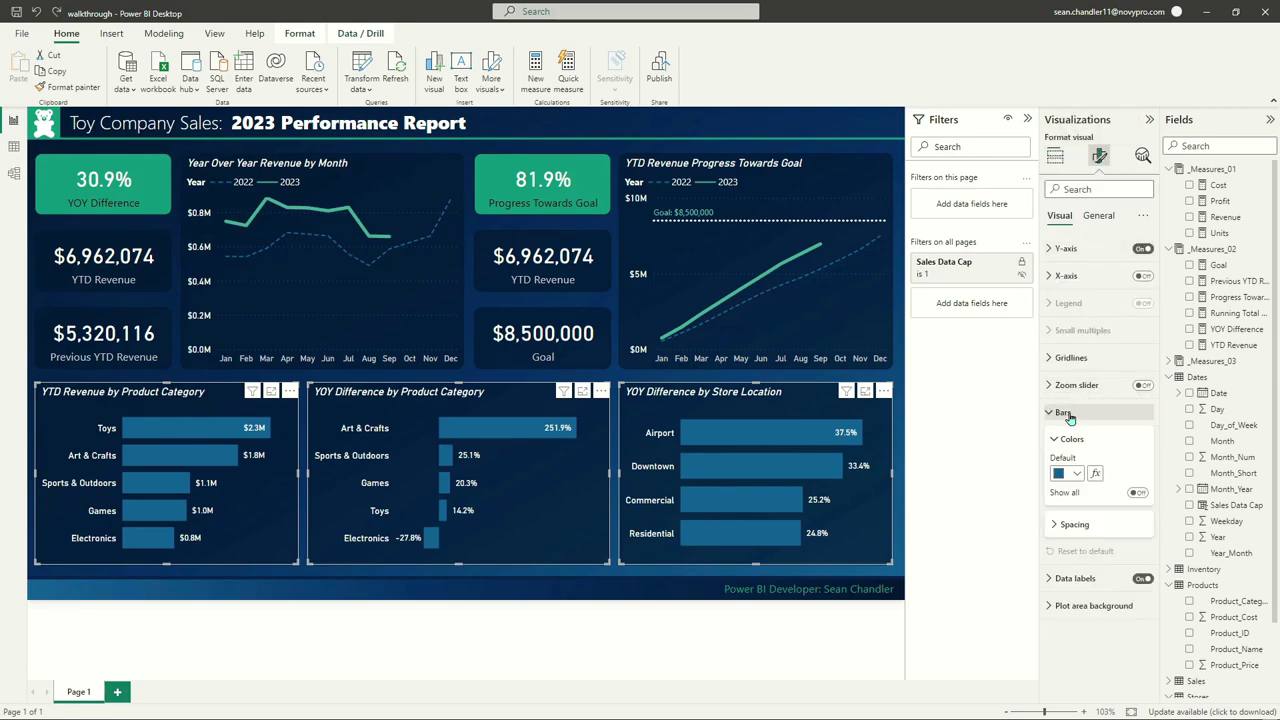
{"action": "left_click", "coordinate": [1070, 477]}
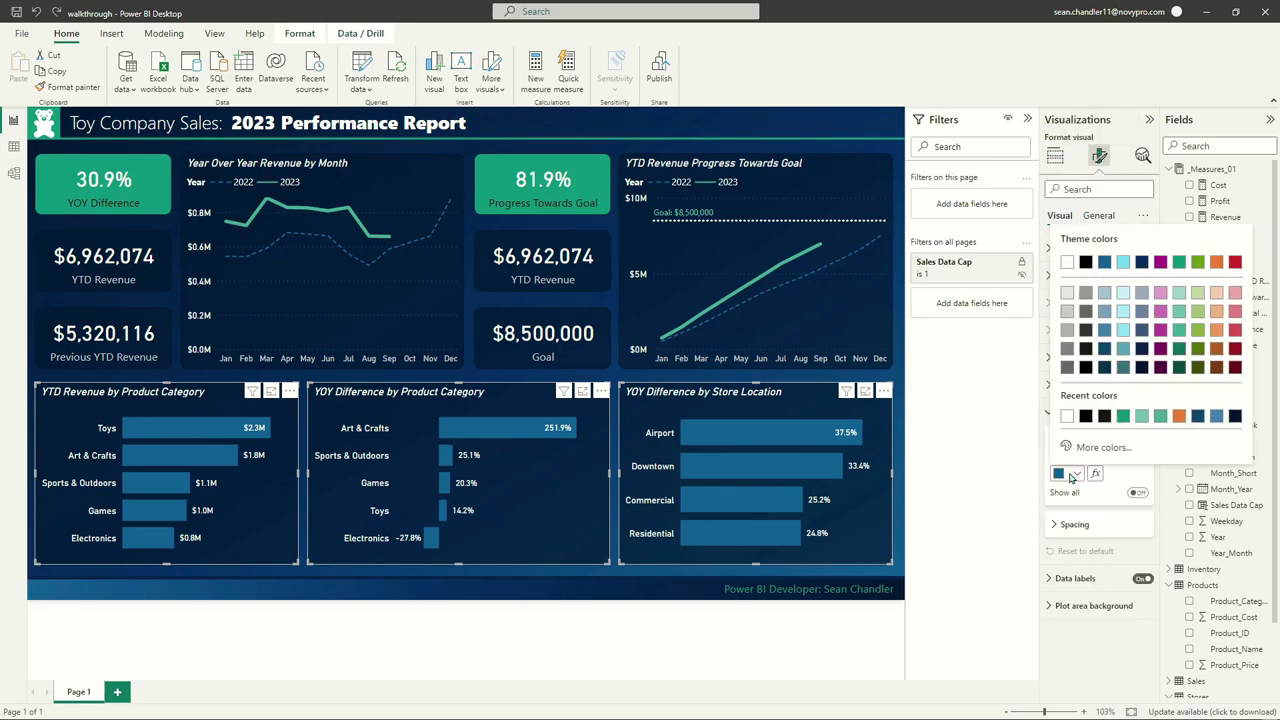
{"action": "left_click", "coordinate": [1180, 263]}
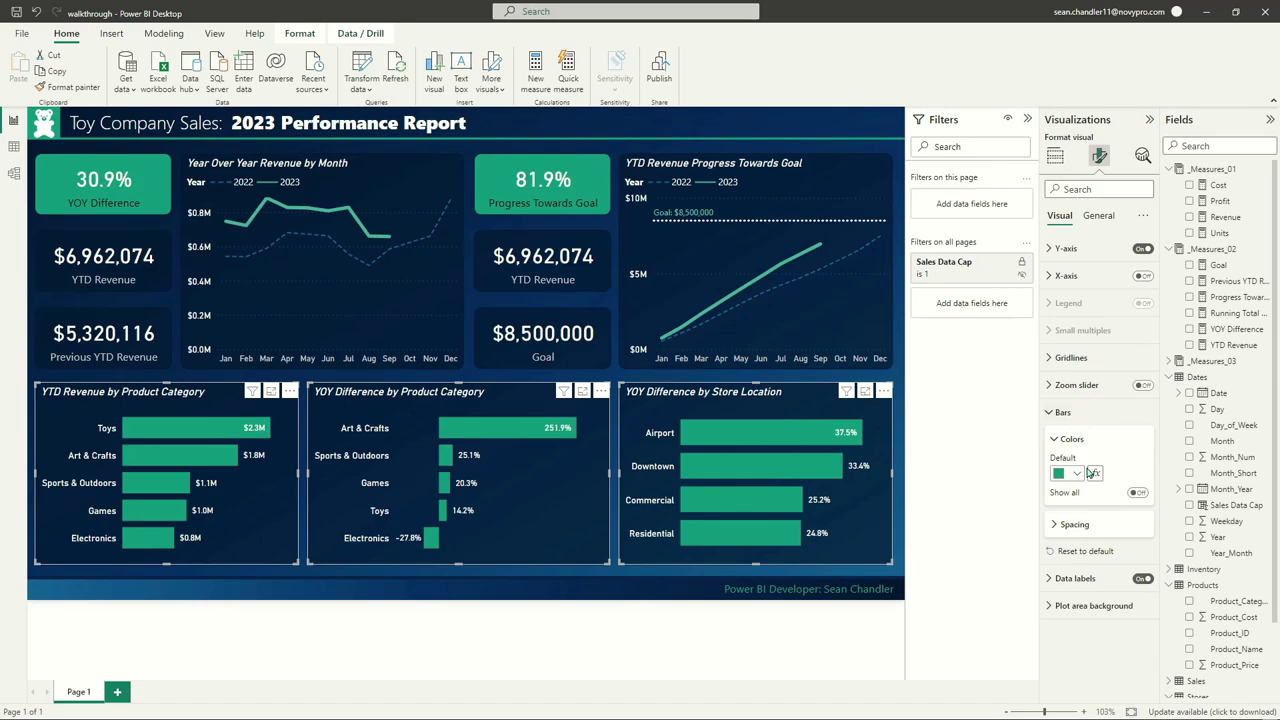
Start a conditional color gradient for the YTD Revenue by Product Category bars, adding a middle color and setting the maximum to theme green
{"action": "left_click", "coordinate": [476, 391]}
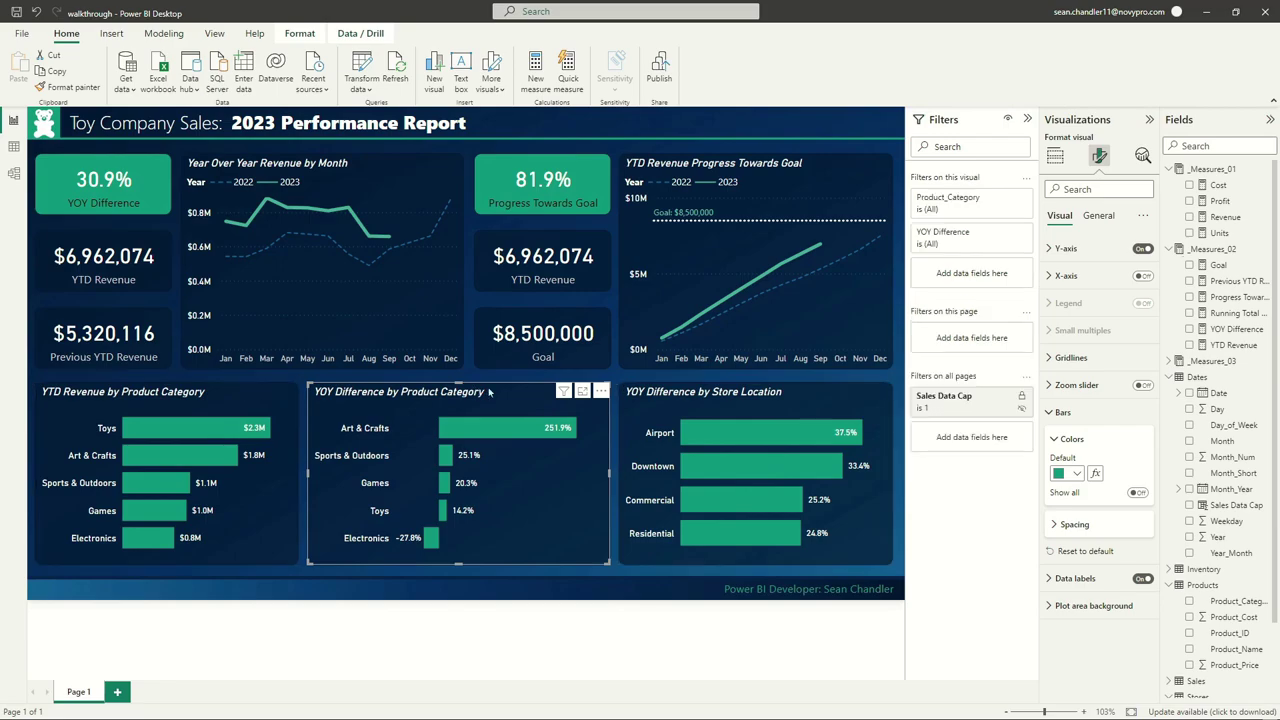
{"action": "left_click", "coordinate": [100, 421]}
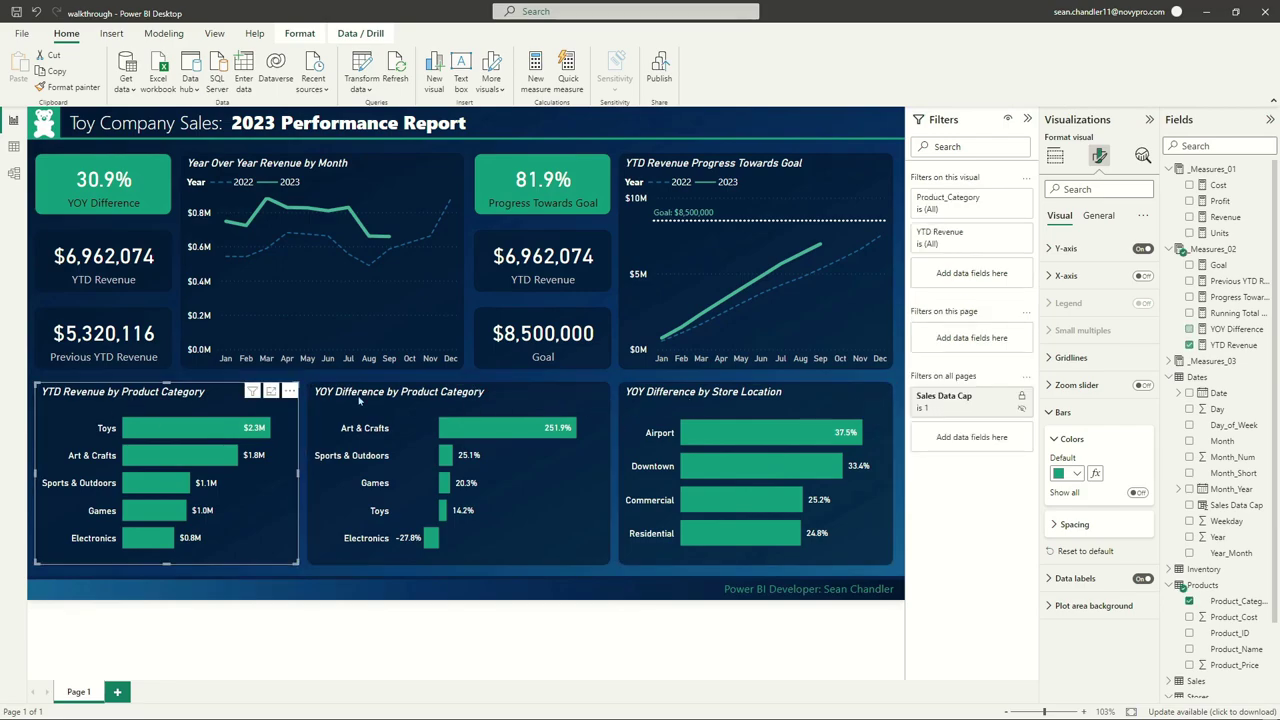
{"action": "left_click", "coordinate": [1096, 476]}
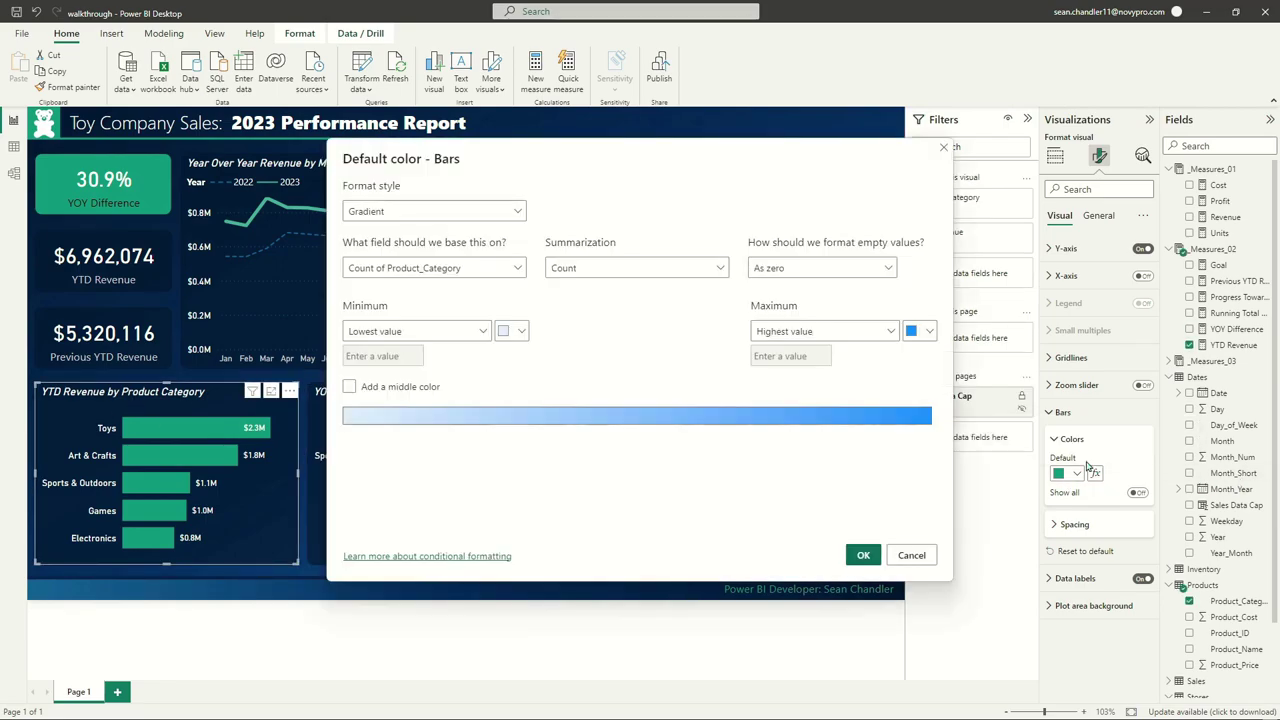
{"action": "left_click", "coordinate": [349, 386]}
{"action": "left_click", "coordinate": [906, 331]}
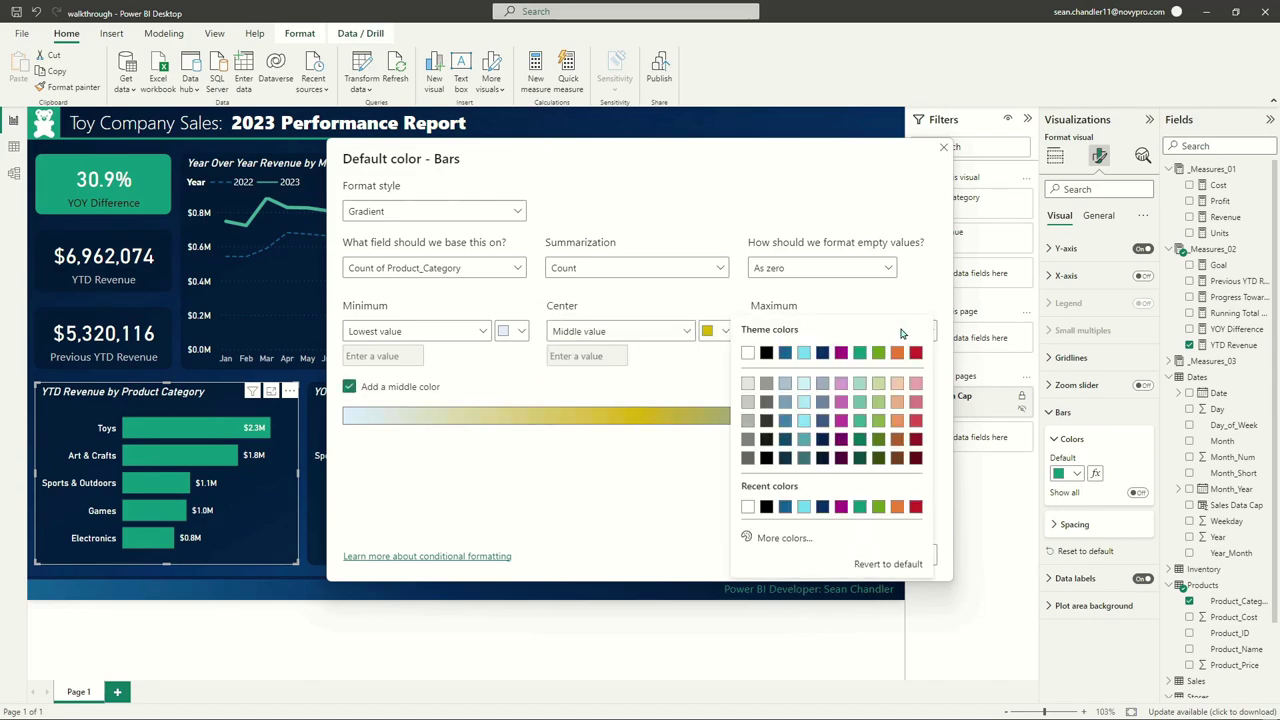
{"action": "left_click", "coordinate": [857, 358]}
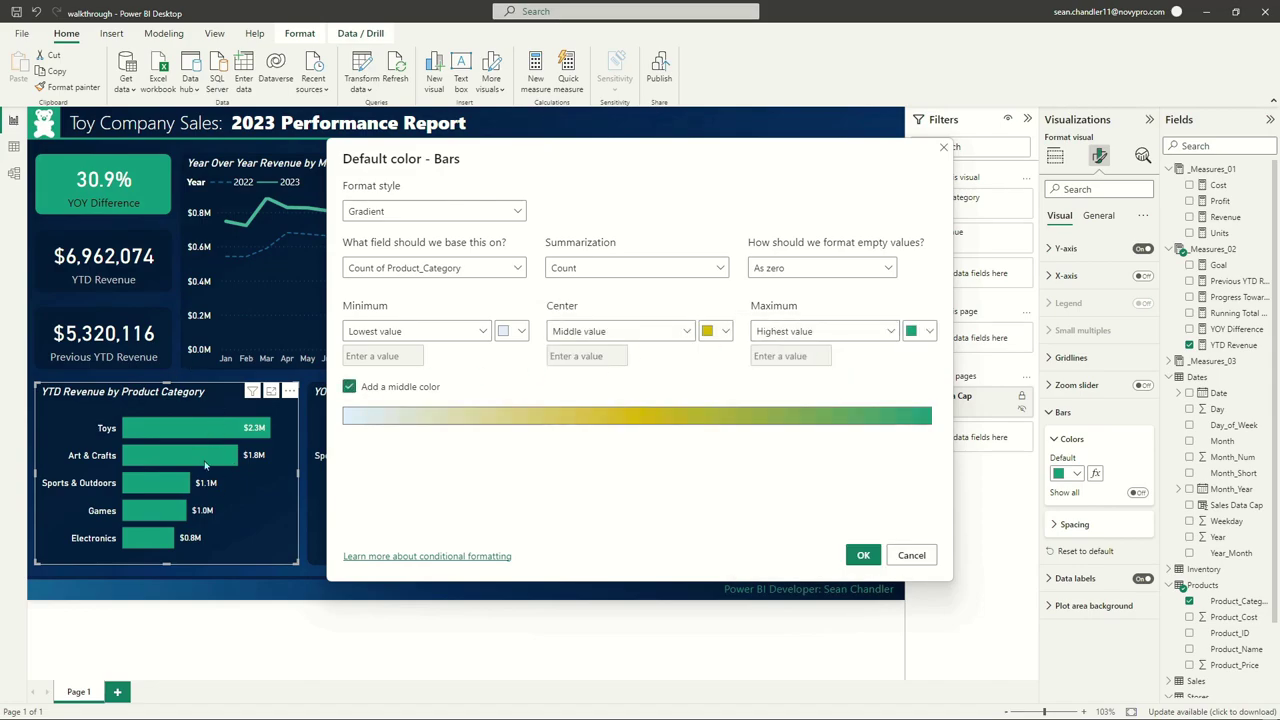
Set the gradient's center and minimum colors to the theme blue and apply it to the YTD Revenue bars
{"action": "left_click", "coordinate": [715, 331]}
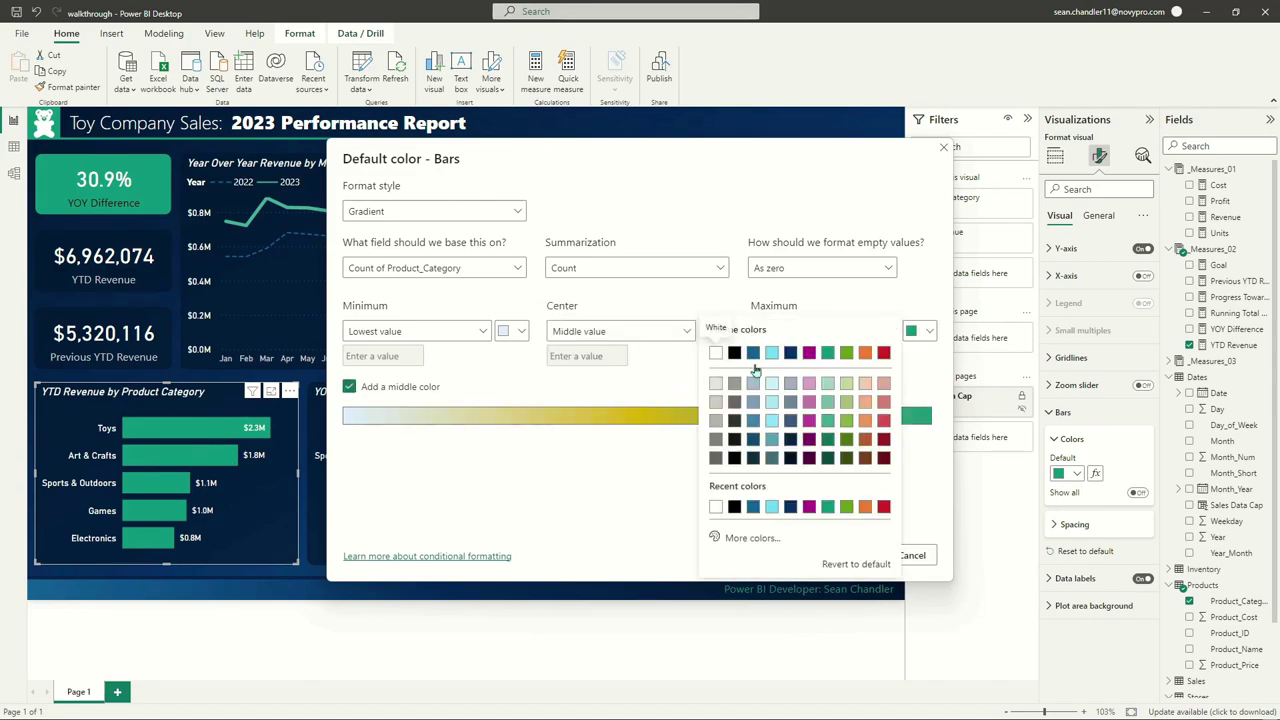
{"action": "left_click", "coordinate": [756, 421]}
{"action": "left_click", "coordinate": [715, 331]}
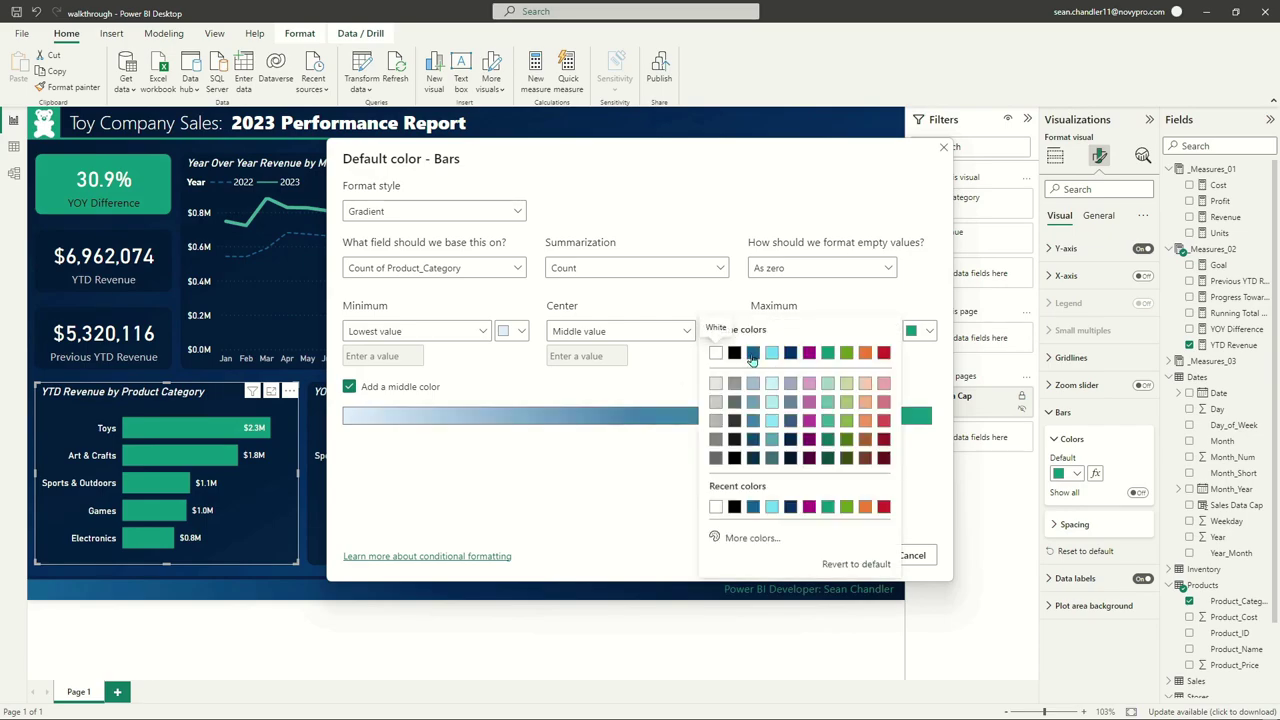
{"action": "left_click", "coordinate": [753, 352]}
{"action": "left_click", "coordinate": [518, 331]}
{"action": "left_click", "coordinate": [553, 352]}
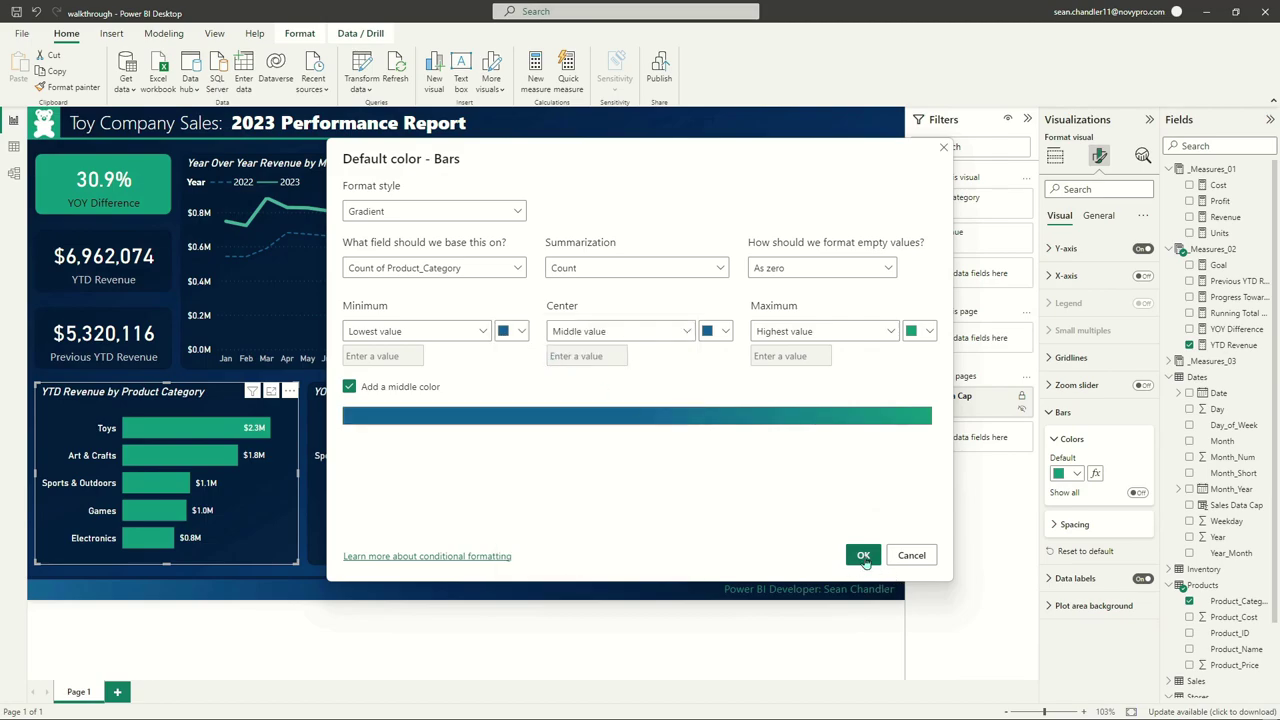
{"action": "left_click", "coordinate": [863, 556]}
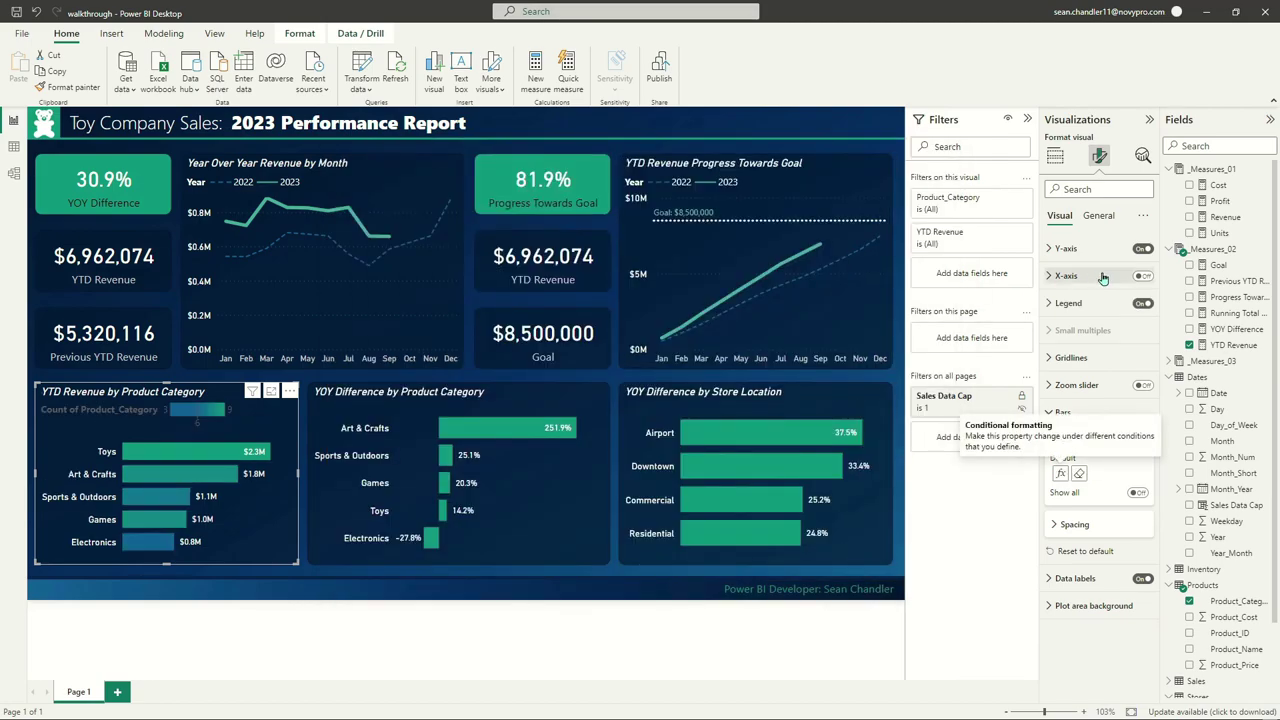
Base the YTD Revenue chart's bar gradient on the YTD Revenue measure and turn off the chart's legend
{"action": "left_click", "coordinate": [1060, 473]}
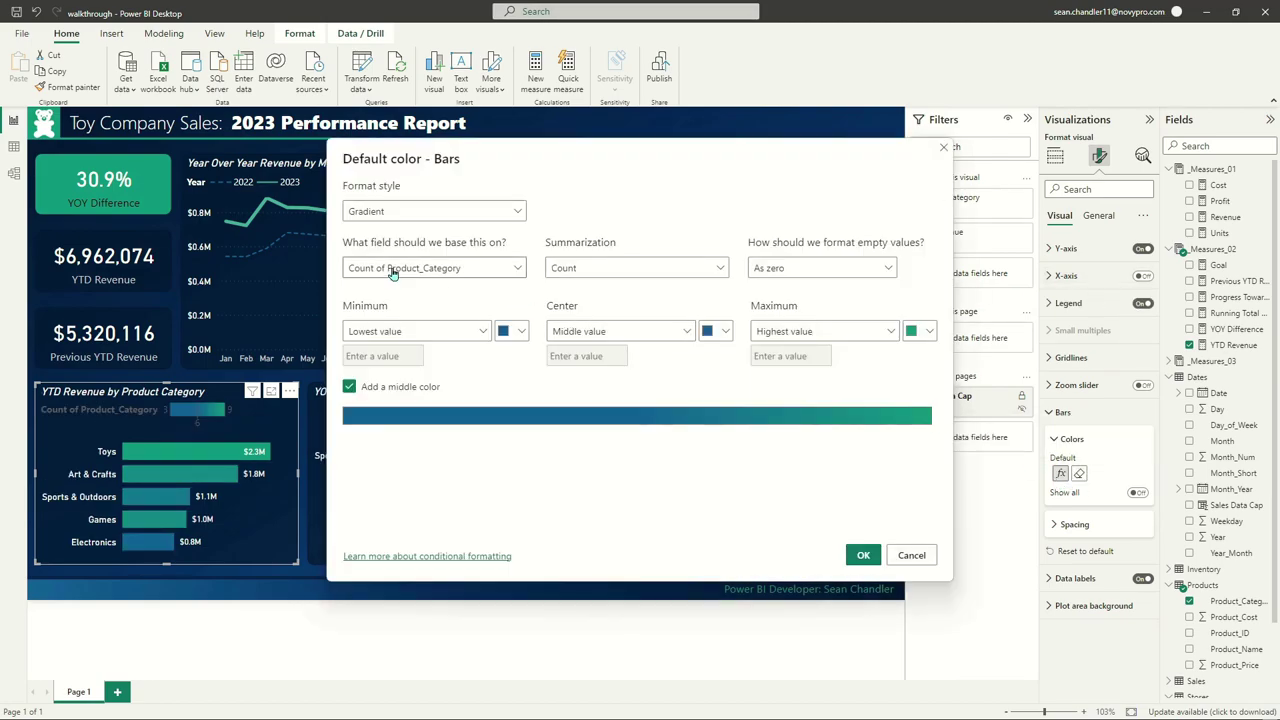
{"action": "left_click", "coordinate": [397, 271]}
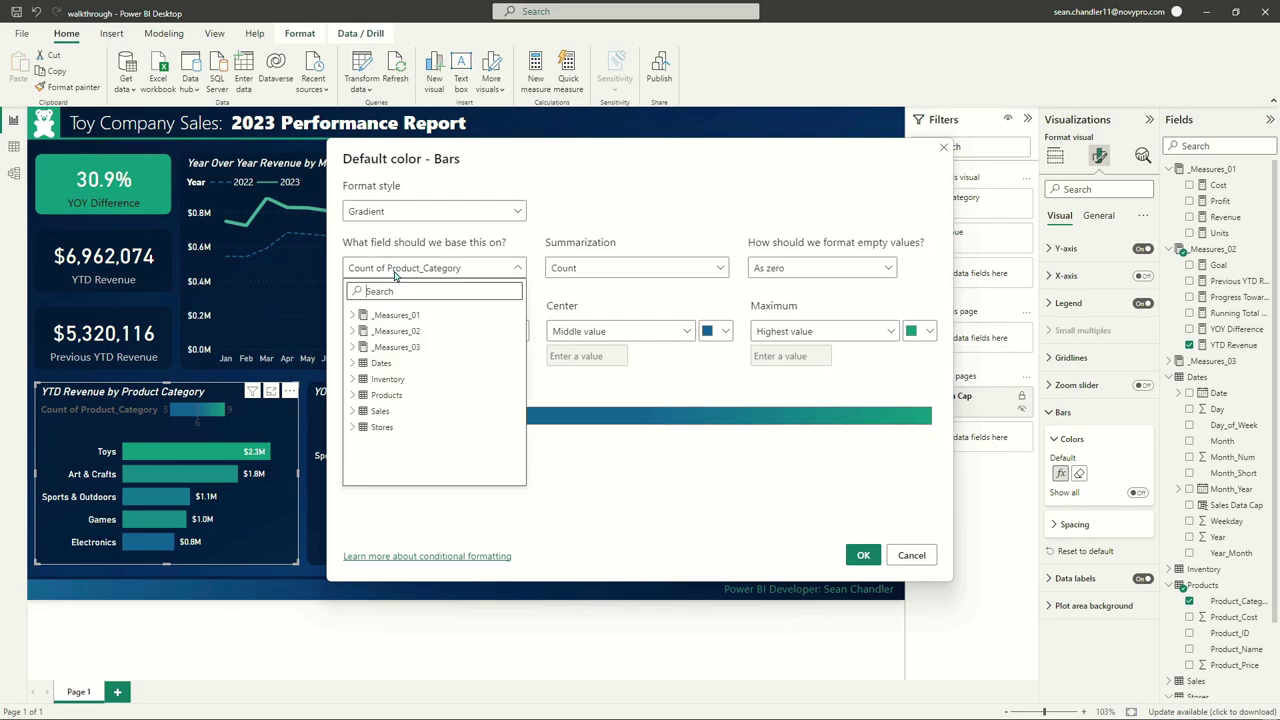
{"action": "left_click", "coordinate": [358, 316]}
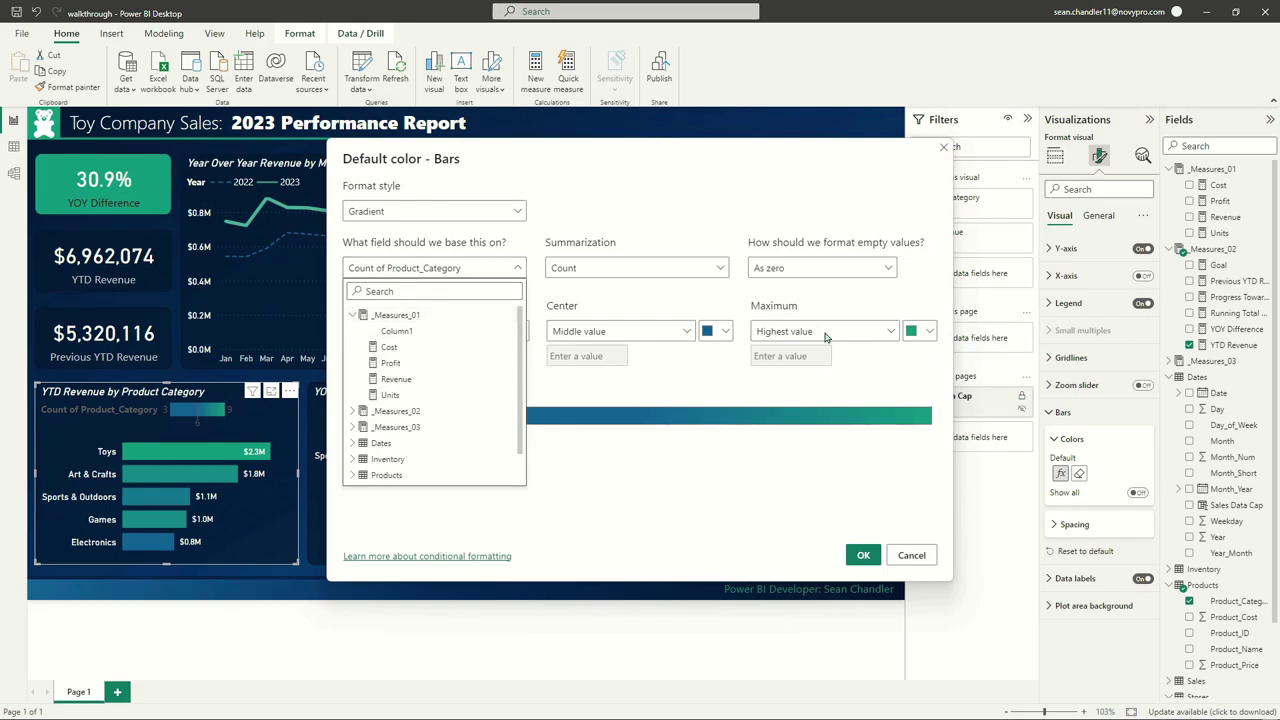
{"action": "left_click", "coordinate": [356, 412]}
{"action": "scroll", "coordinate": [400, 430], "scroll_direction": "down", "scroll_amount": 2}
{"action": "left_click", "coordinate": [405, 435]}
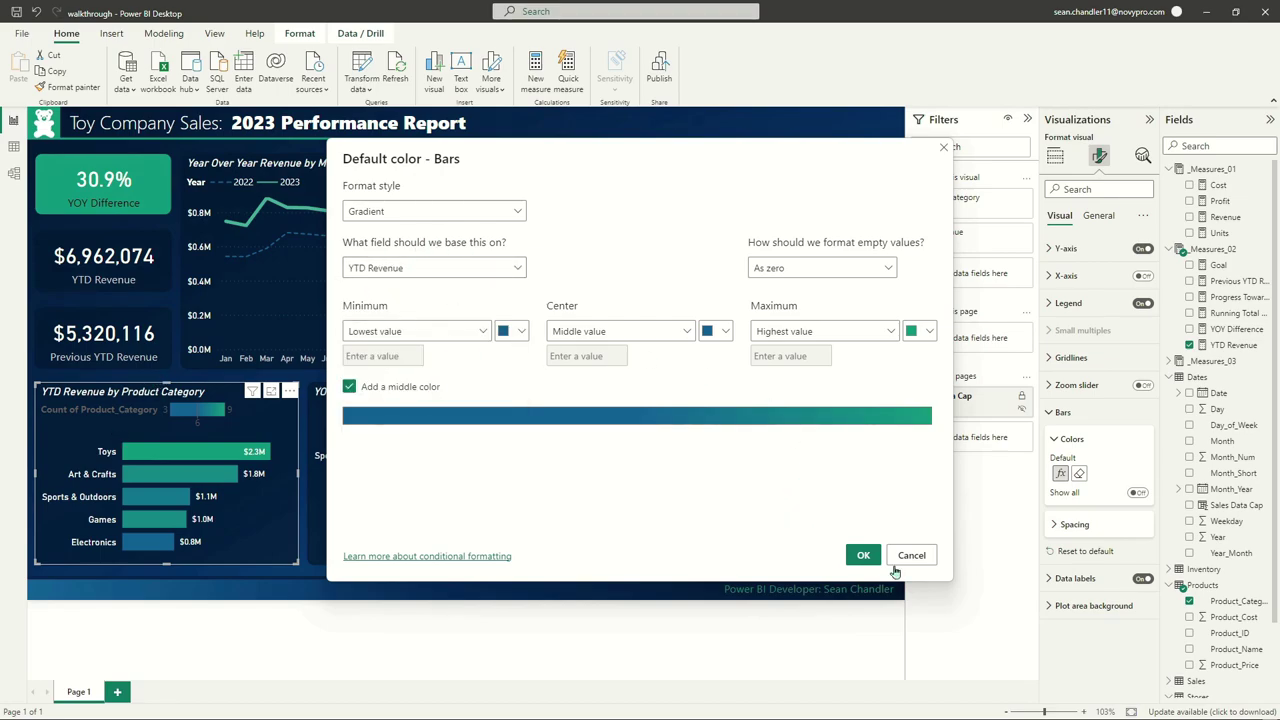
{"action": "left_click", "coordinate": [863, 555]}
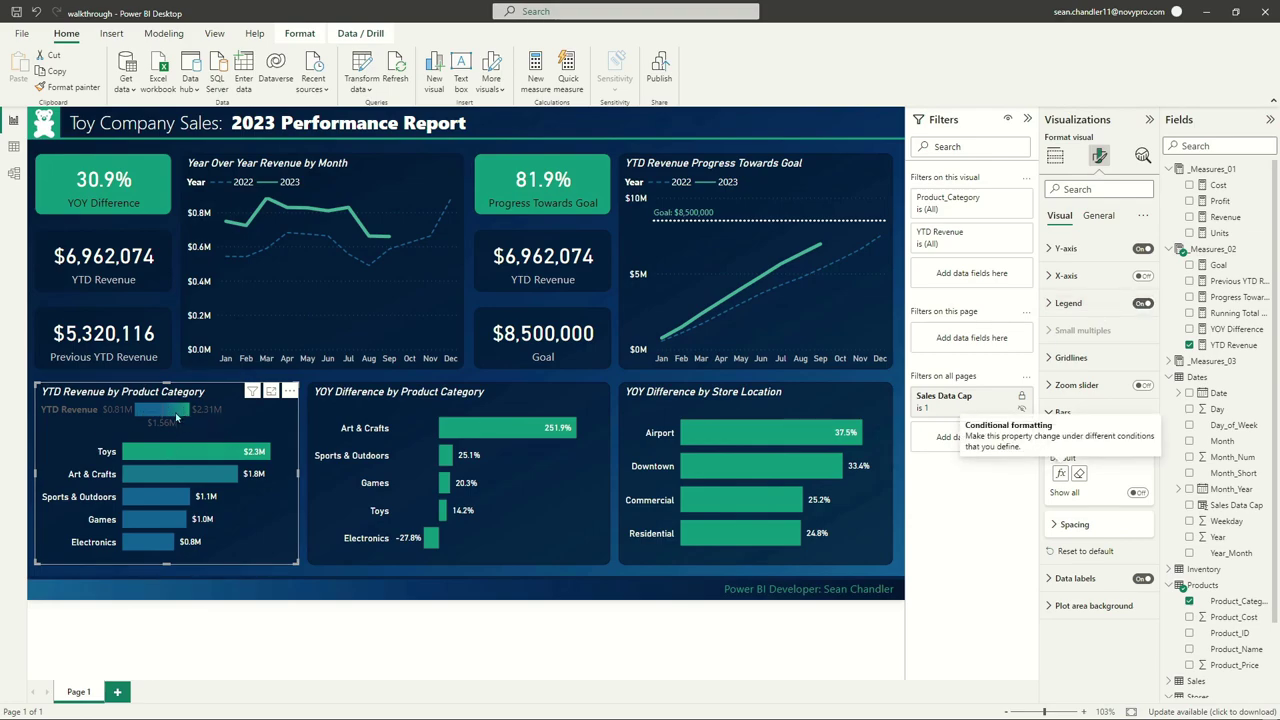
{"action": "left_click", "coordinate": [1141, 304]}
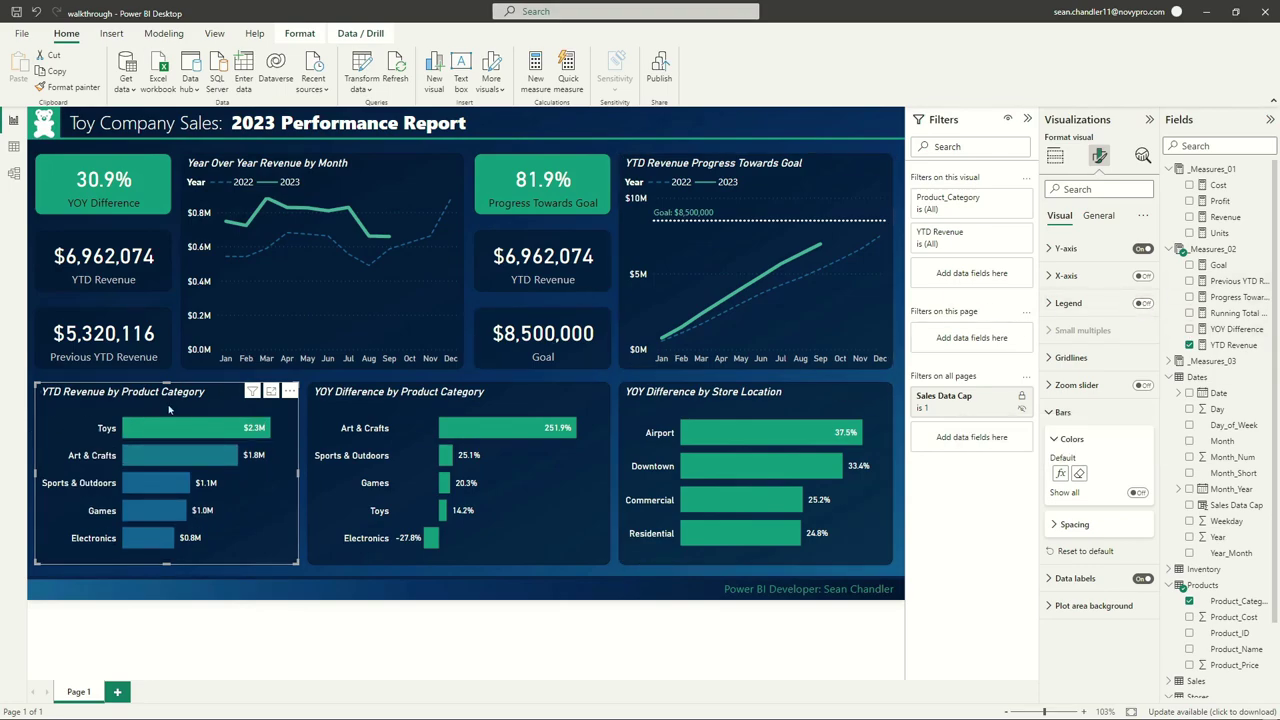
Start a conditional color gradient for the YOY Difference by Product Category bars, adding a middle color with a custom center value of 0
{"action": "mouse_move", "coordinate": [190, 420]}
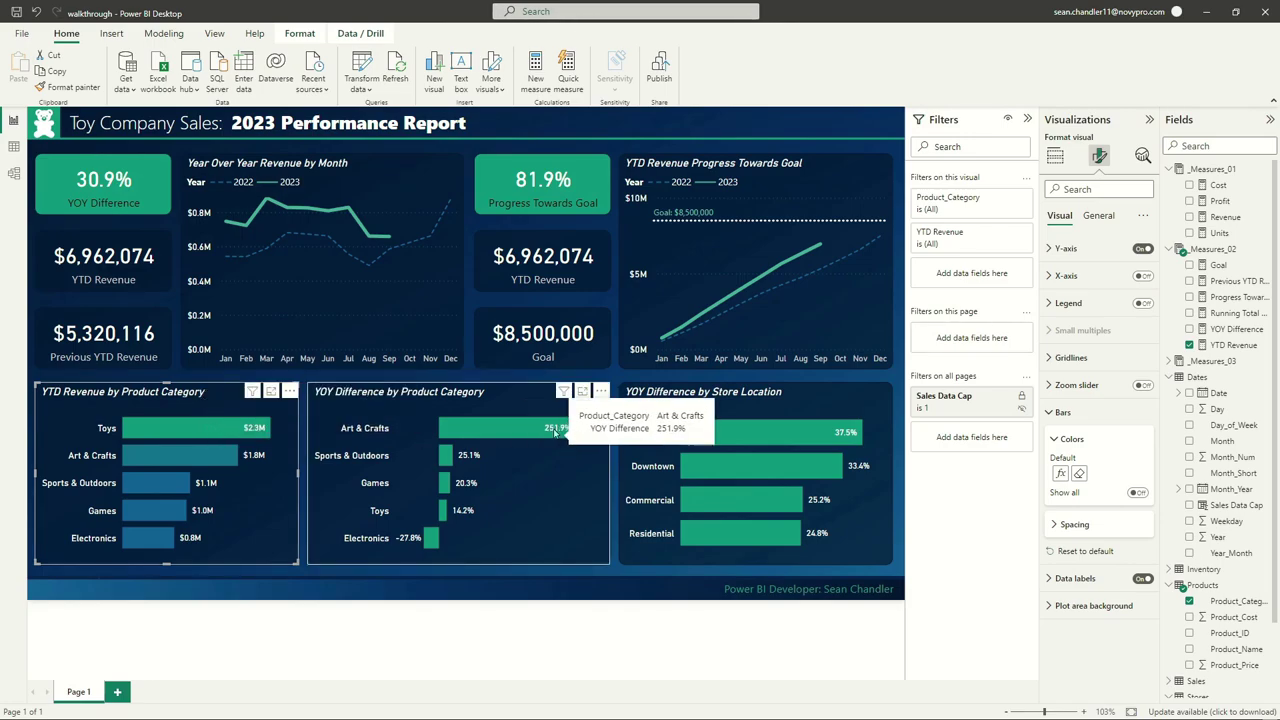
{"action": "left_click", "coordinate": [420, 400]}
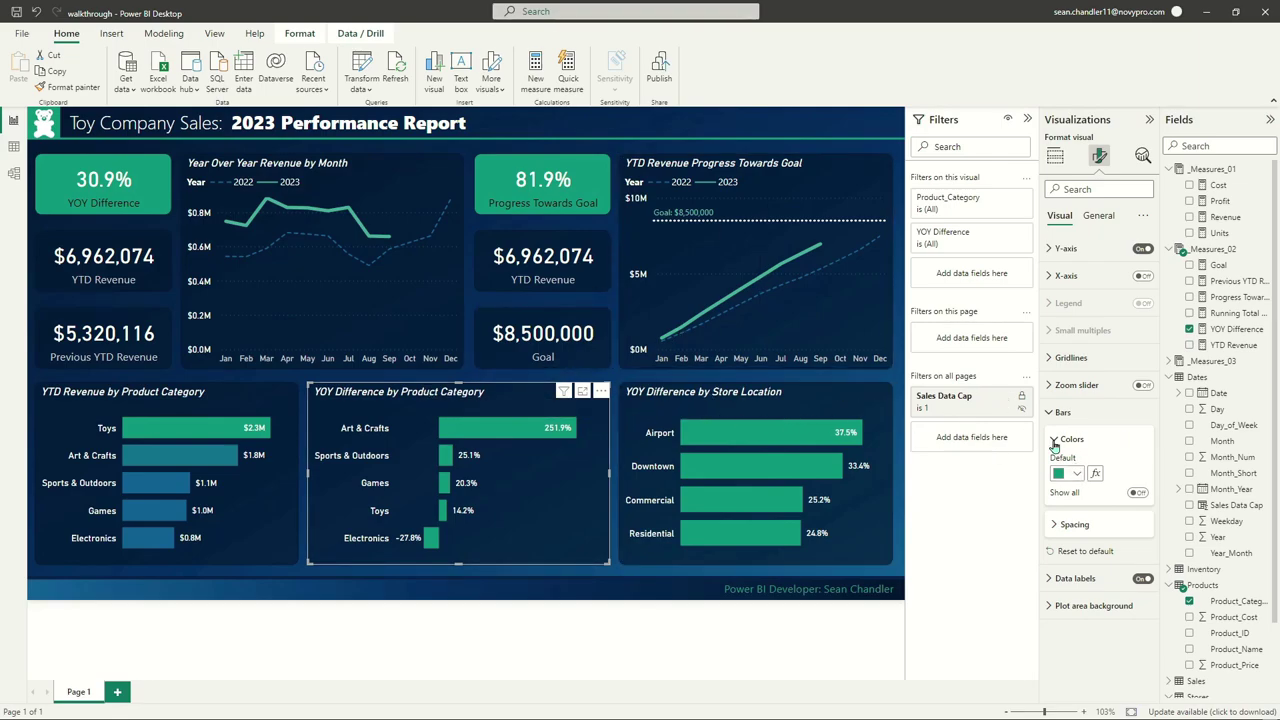
{"action": "left_click", "coordinate": [1097, 475]}
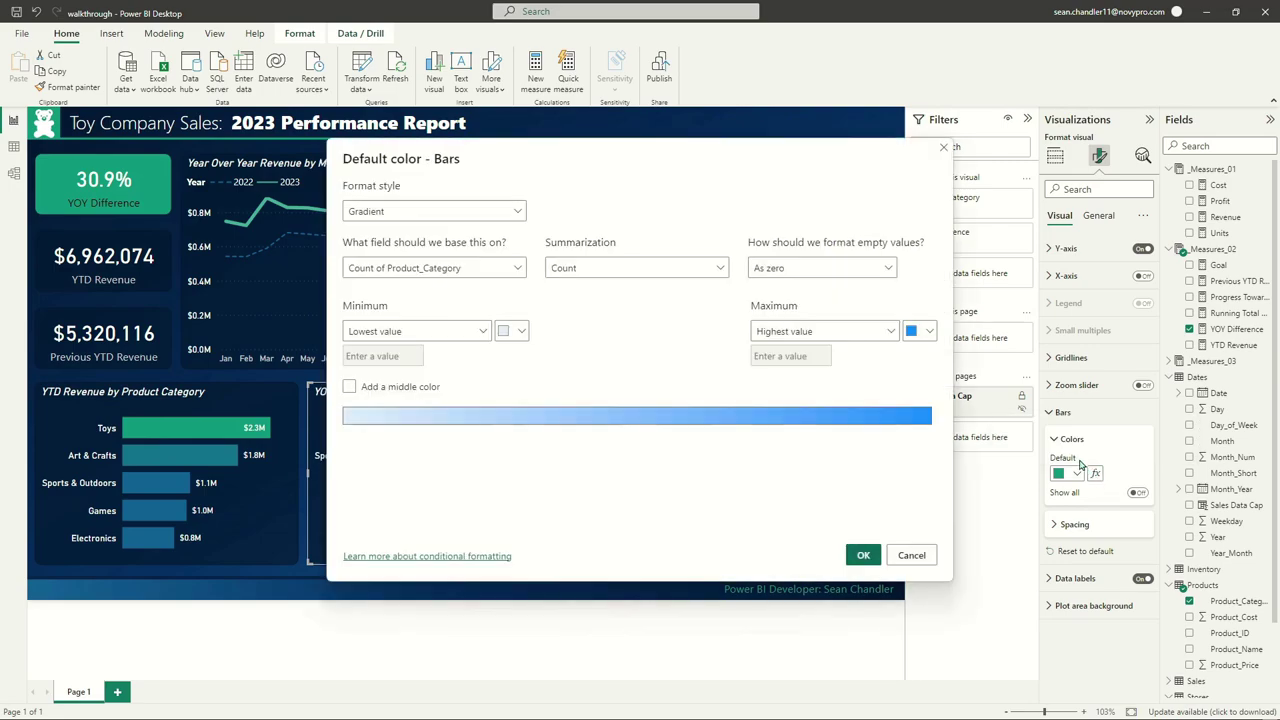
{"action": "left_click", "coordinate": [349, 386]}
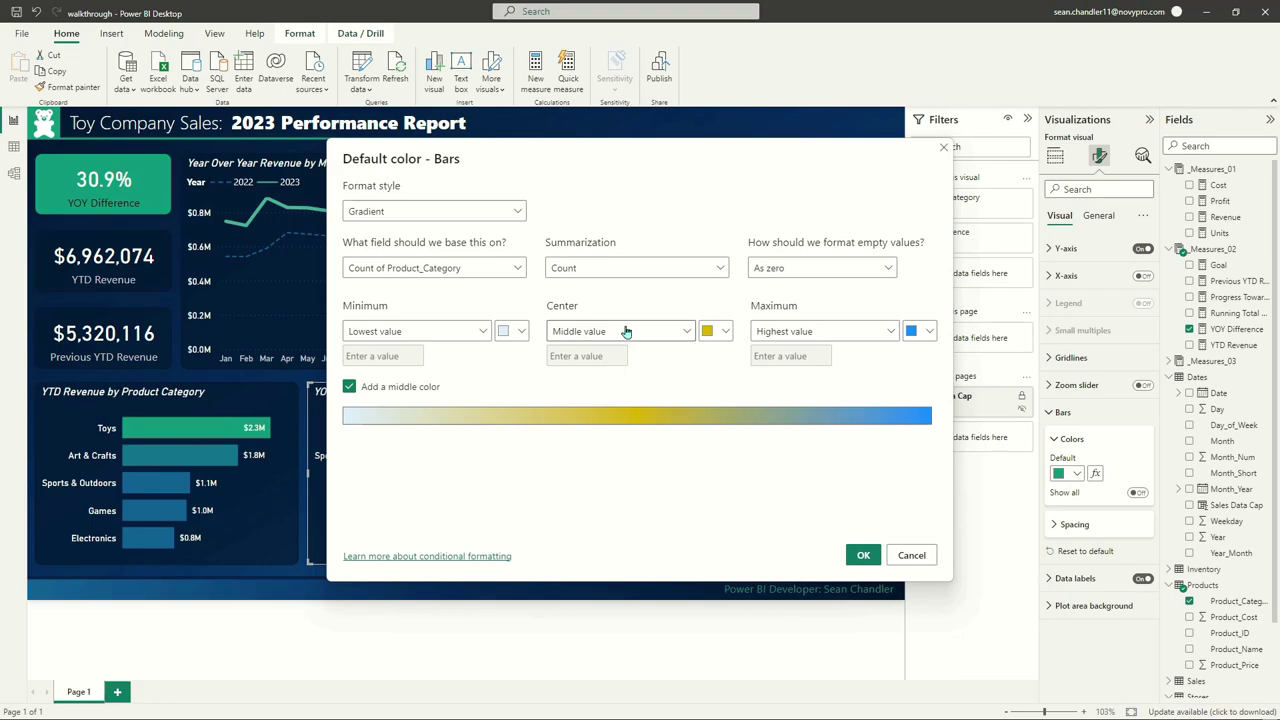
{"action": "left_click", "coordinate": [673, 337]}
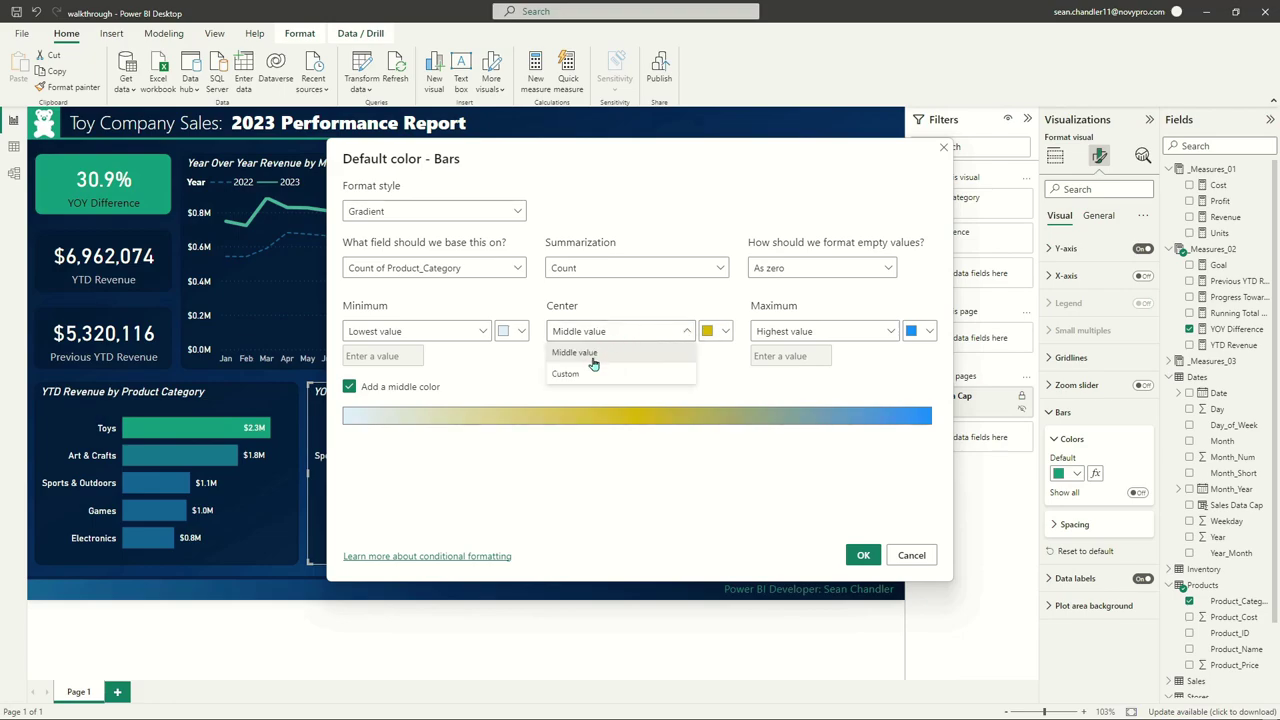
{"action": "left_click", "coordinate": [591, 370]}
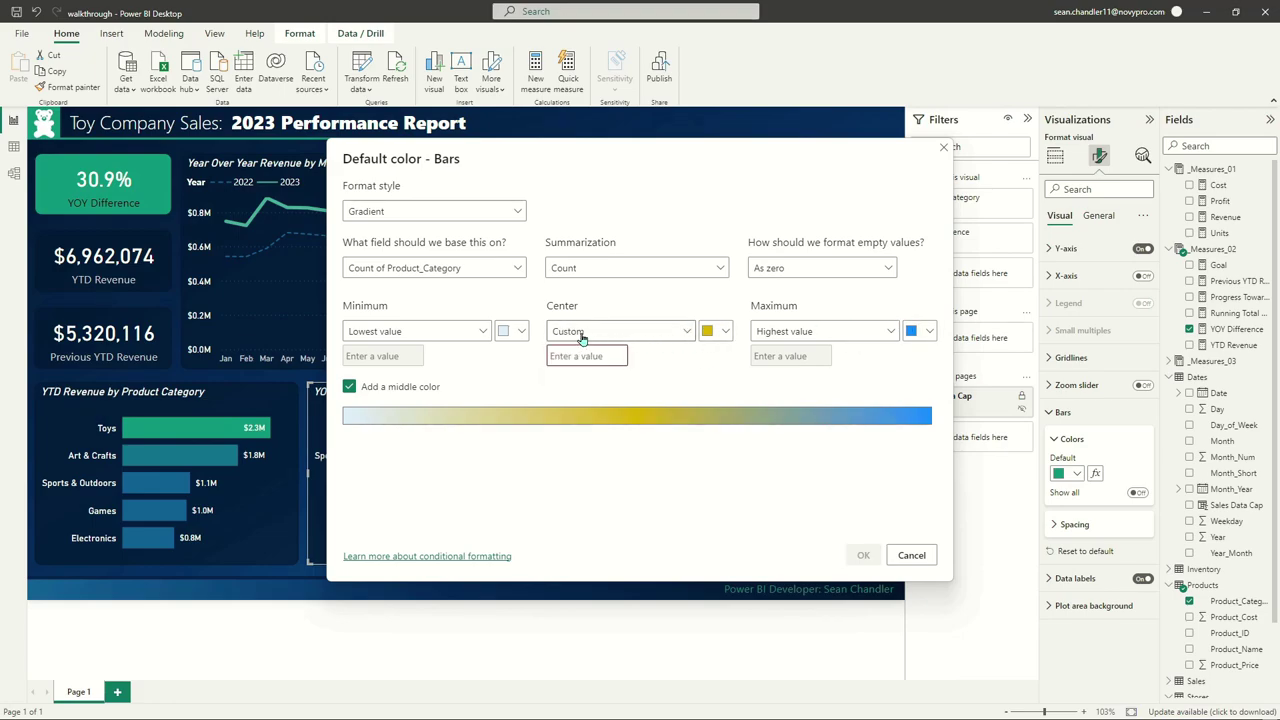
{"action": "type", "text": "0"}
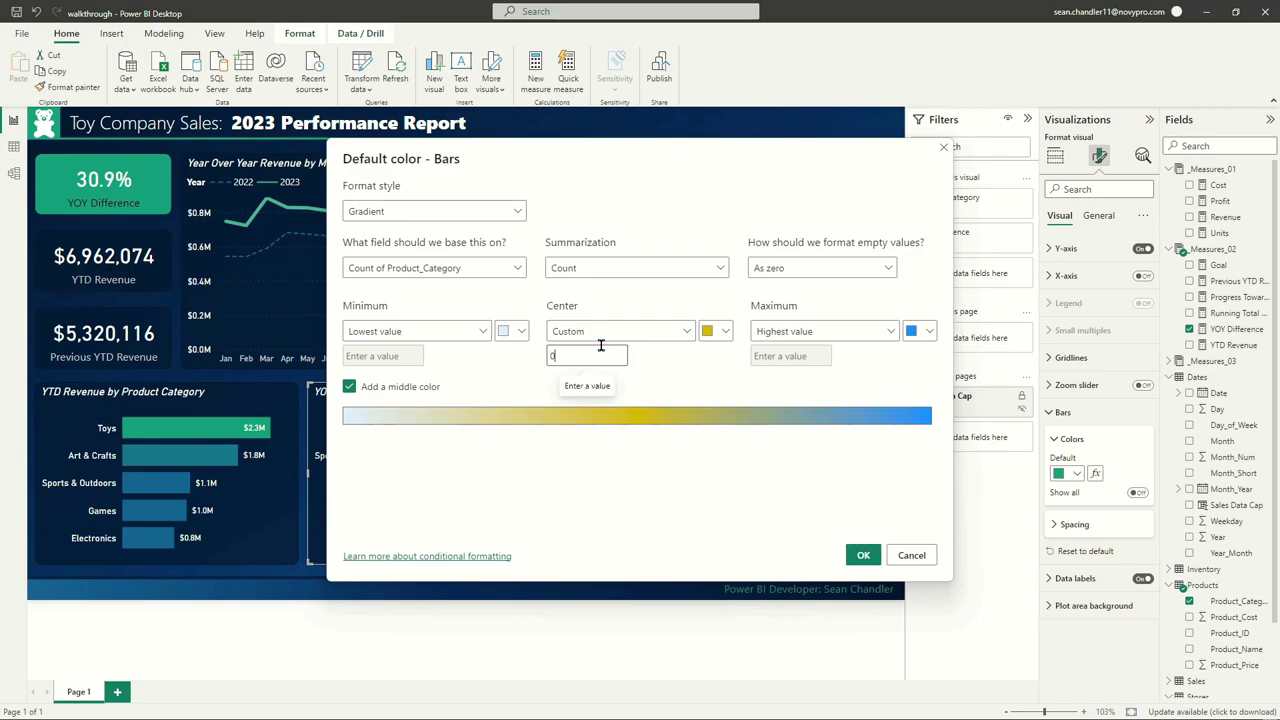
Set the gradient's center to theme blue, maximum to theme green and minimum to theme orange, and apply it to the bars
{"action": "left_click", "coordinate": [710, 333]}
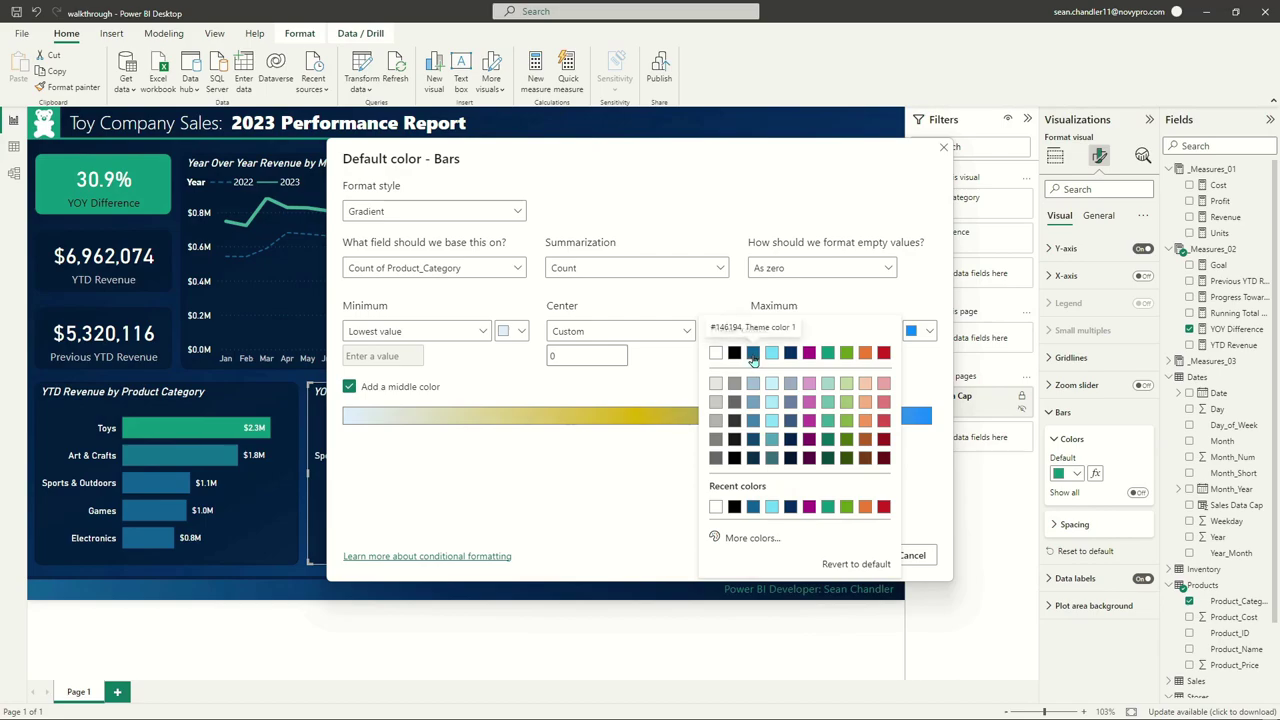
{"action": "left_click", "coordinate": [752, 352]}
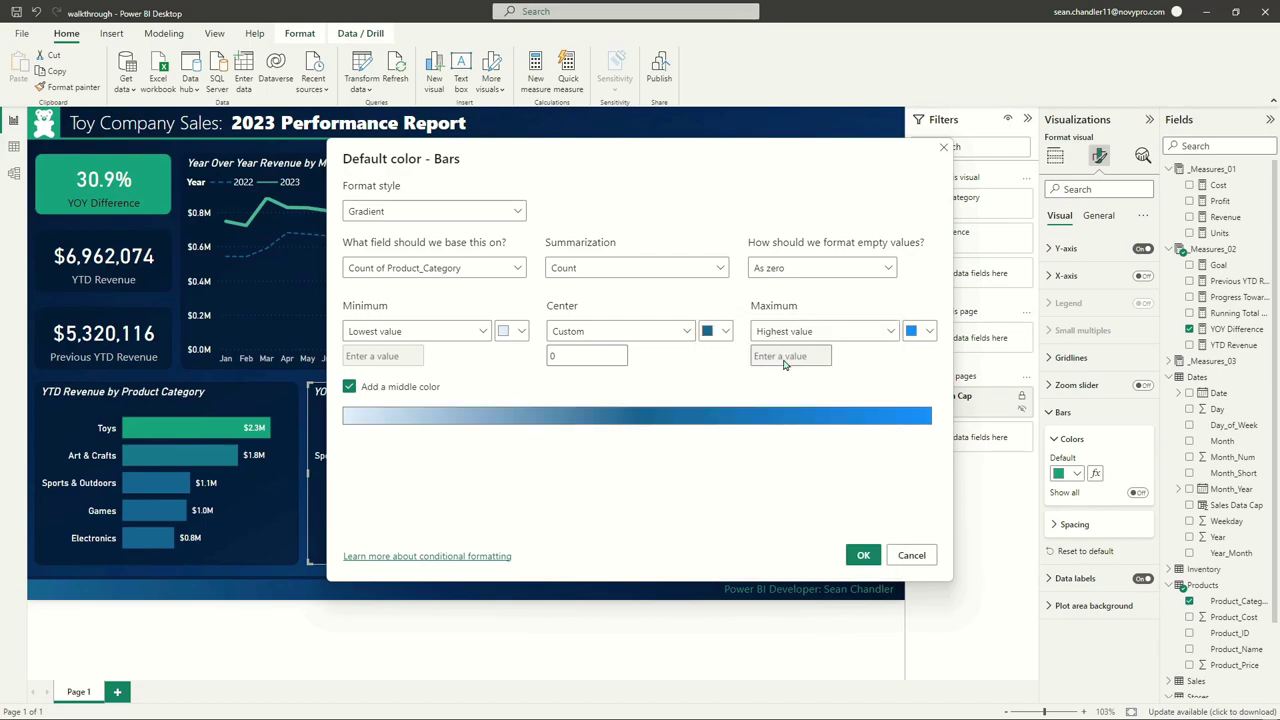
{"action": "left_click", "coordinate": [916, 334]}
{"action": "left_click", "coordinate": [860, 353]}
{"action": "left_click", "coordinate": [505, 331]}
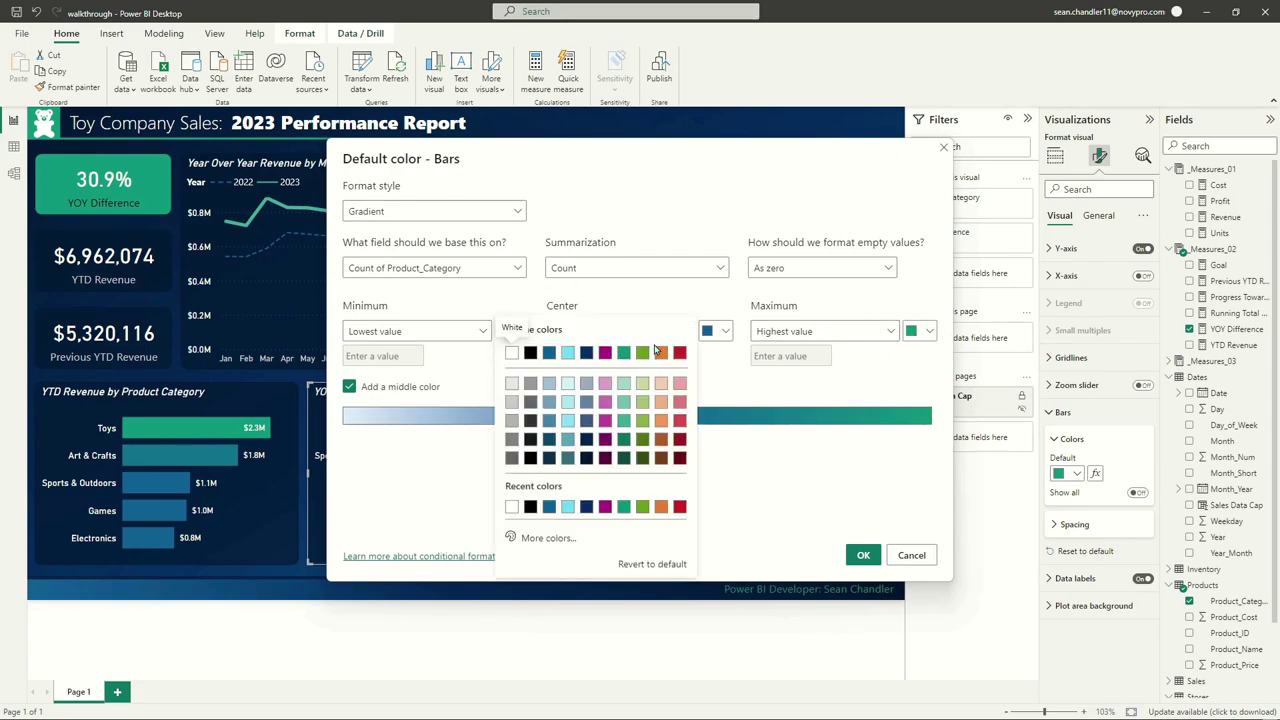
{"action": "left_click", "coordinate": [661, 306]}
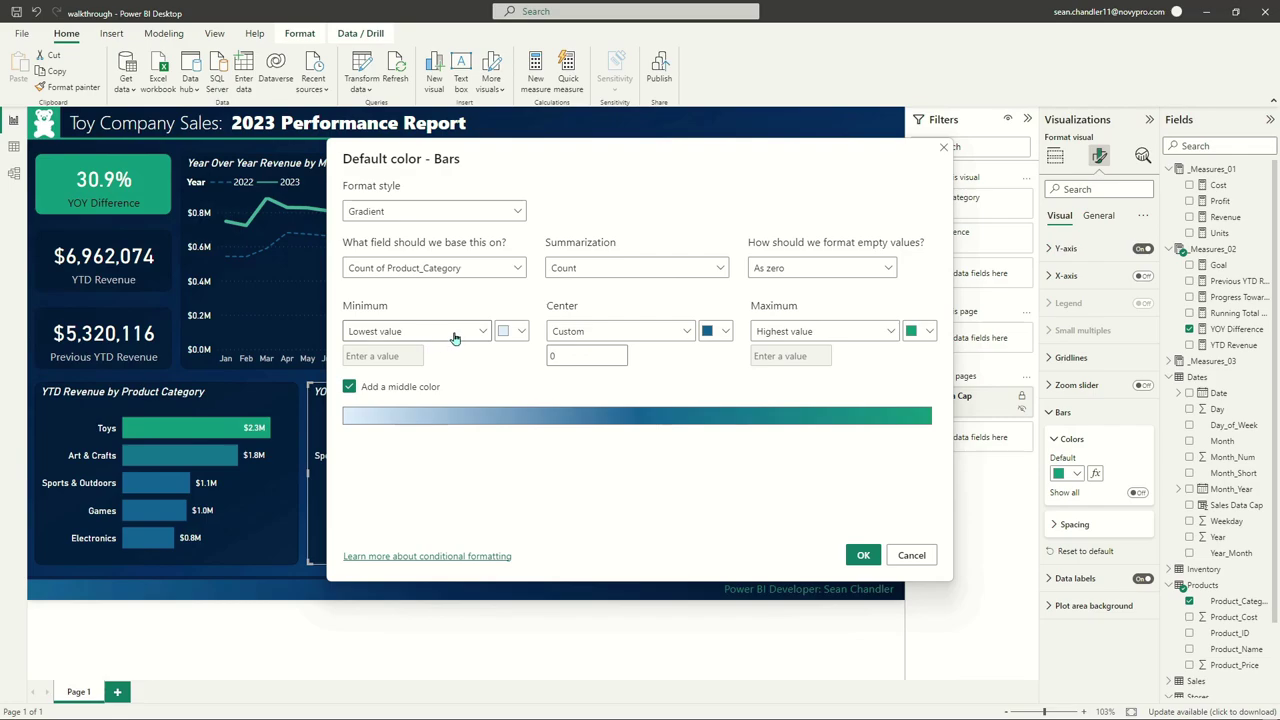
{"action": "left_click", "coordinate": [517, 332]}
{"action": "left_click", "coordinate": [680, 357]}
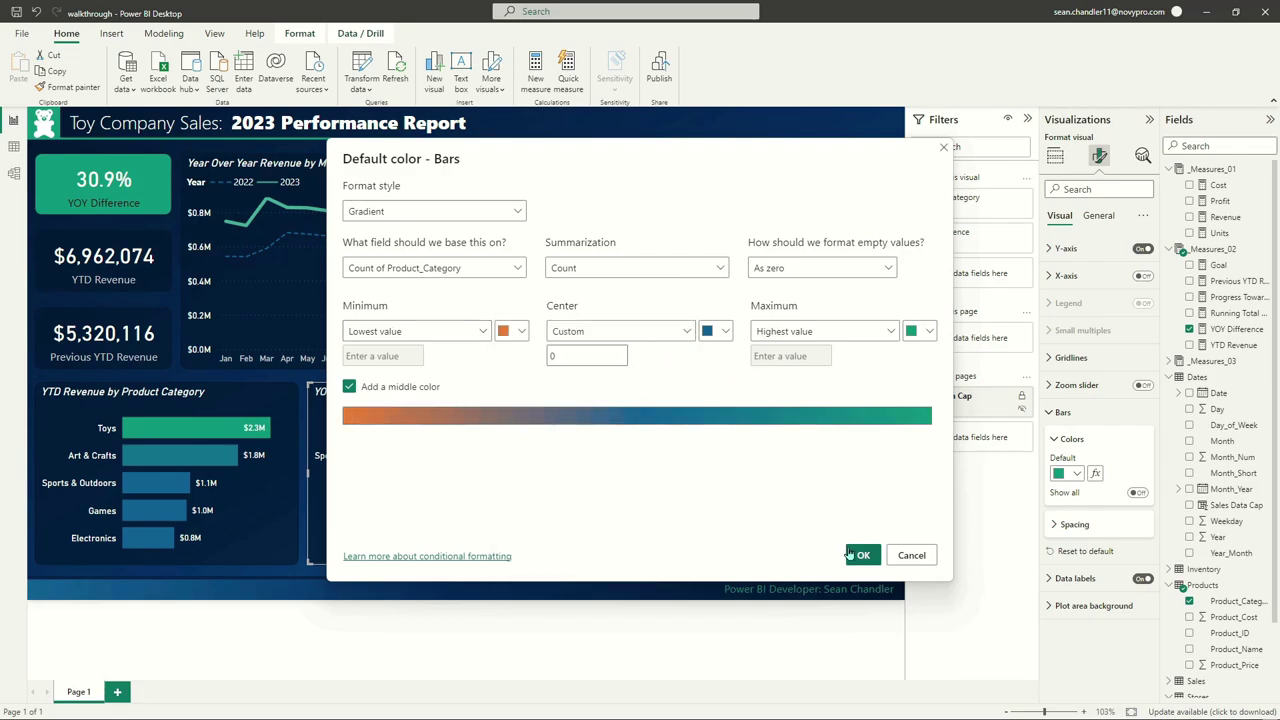
{"action": "left_click", "coordinate": [863, 556]}
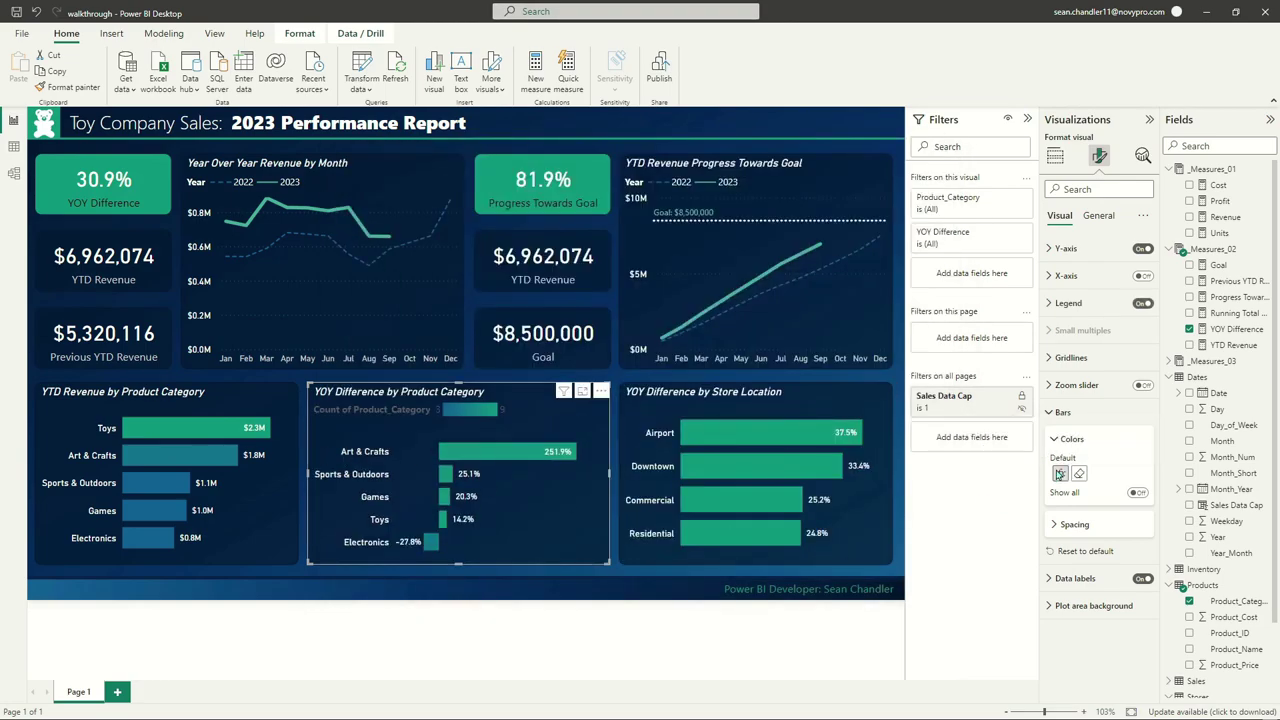
Base the YOY Difference by Product Category bar gradient on the YOY Difference measure and turn off the chart's legend
{"action": "left_click", "coordinate": [1060, 473]}
{"action": "left_click", "coordinate": [470, 272]}
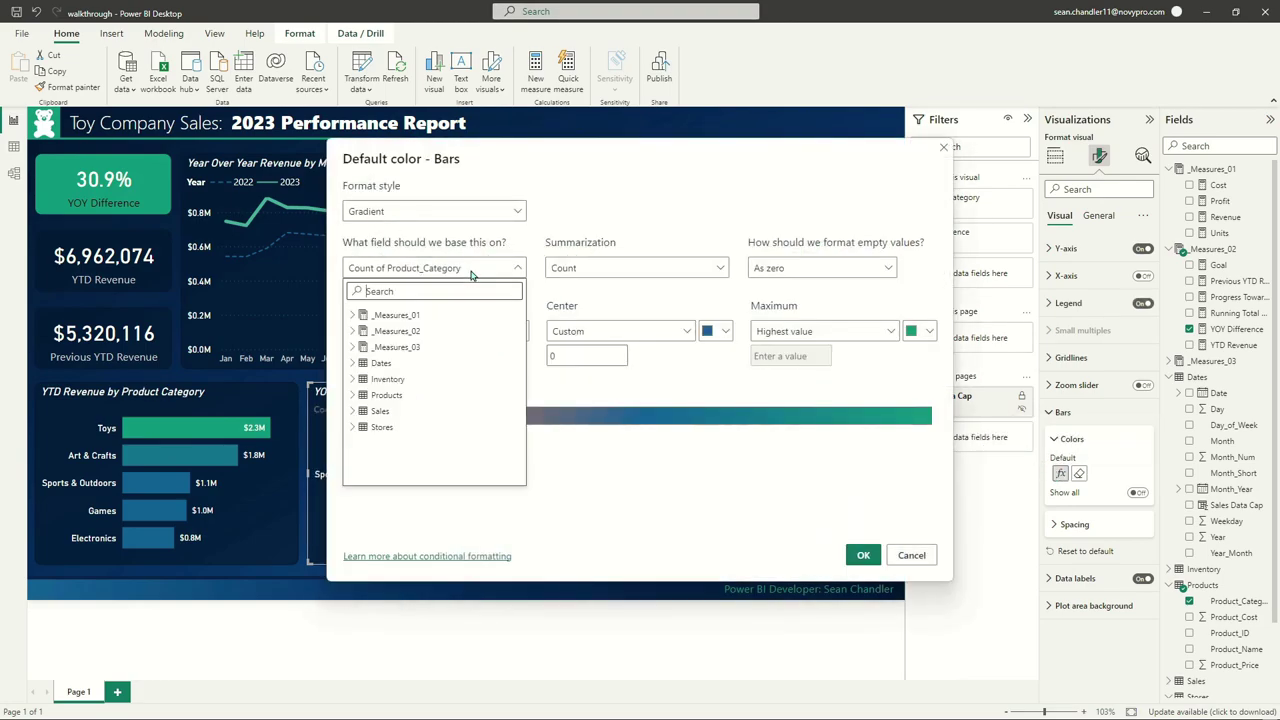
{"action": "left_click", "coordinate": [354, 331]}
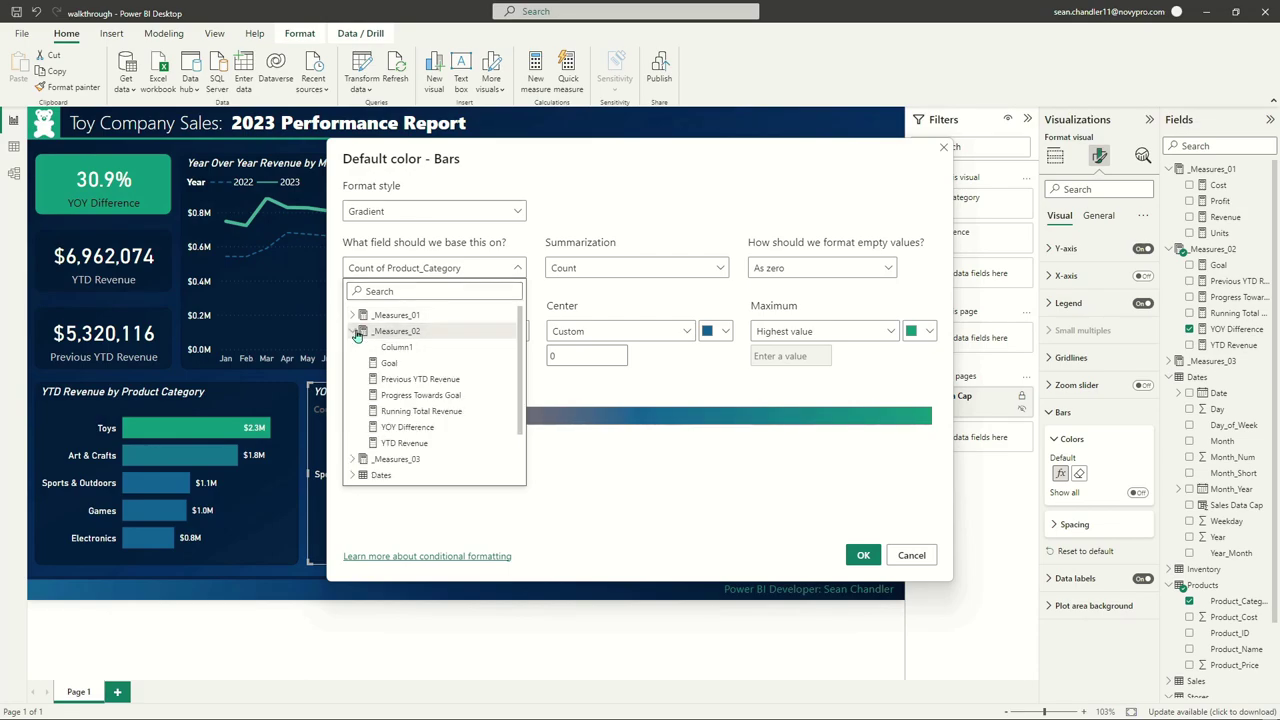
{"action": "left_click", "coordinate": [454, 437]}
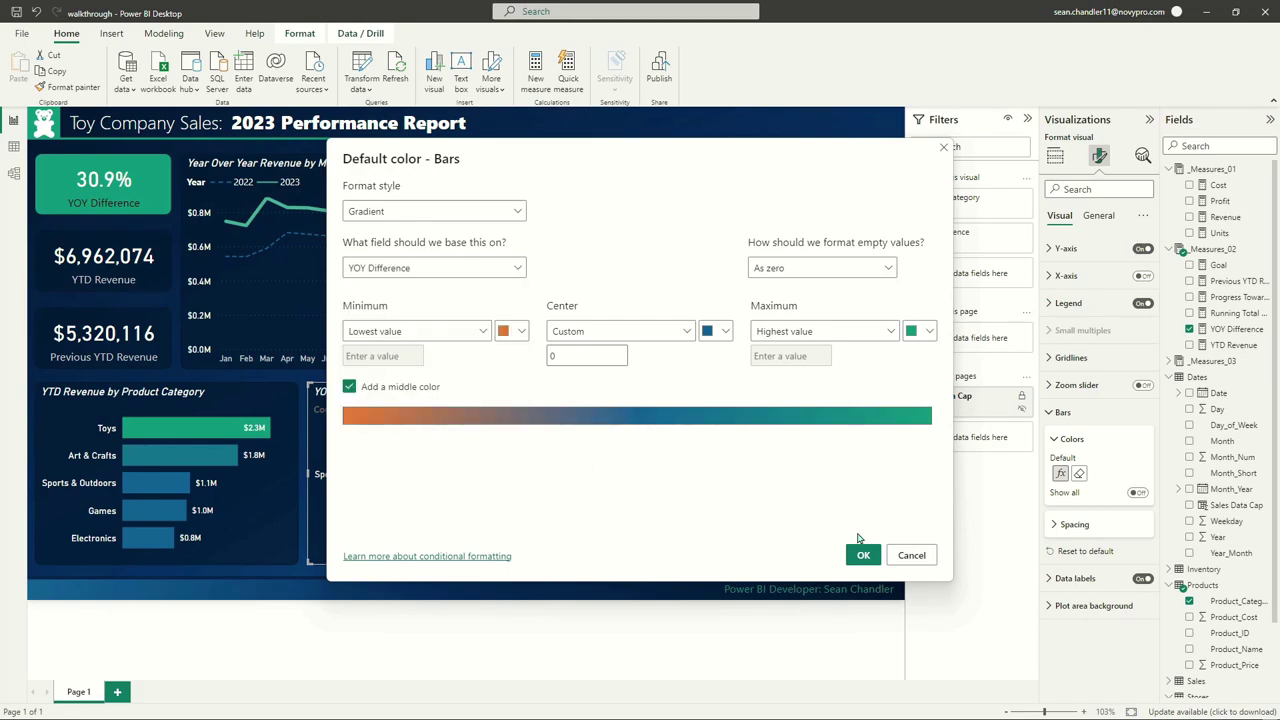
{"action": "left_click", "coordinate": [862, 555]}
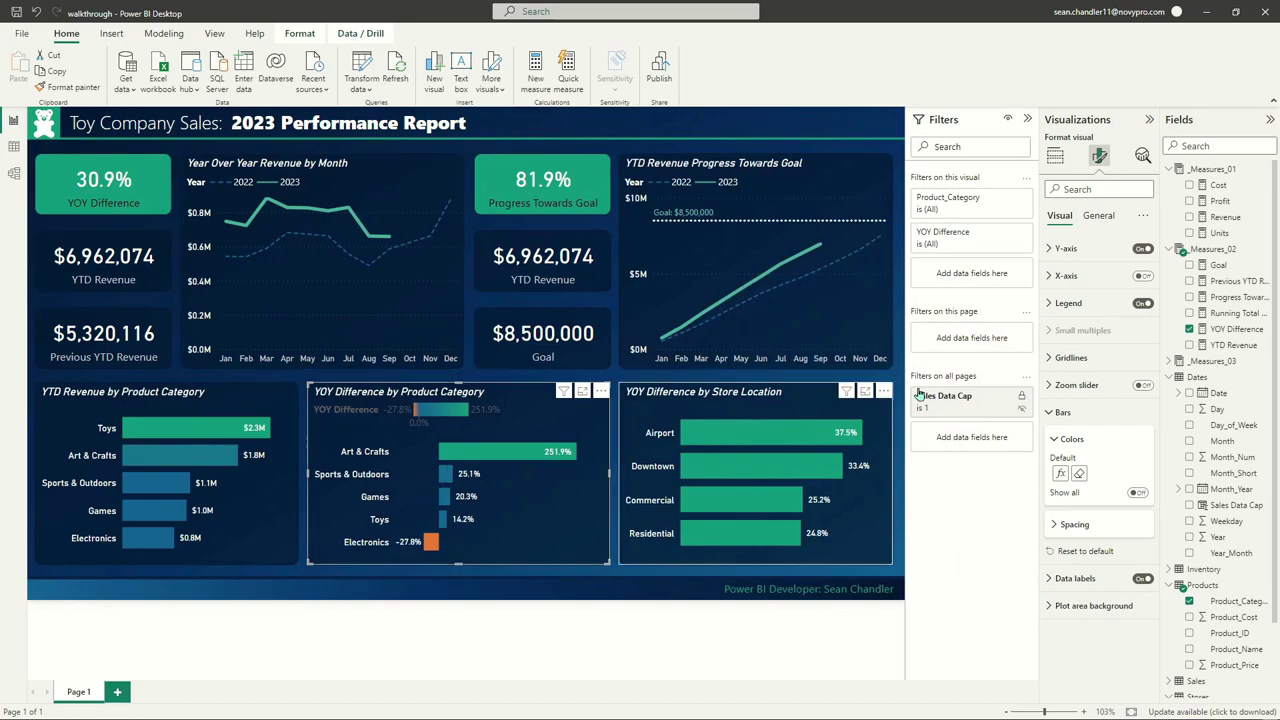
{"action": "left_click", "coordinate": [1142, 303]}
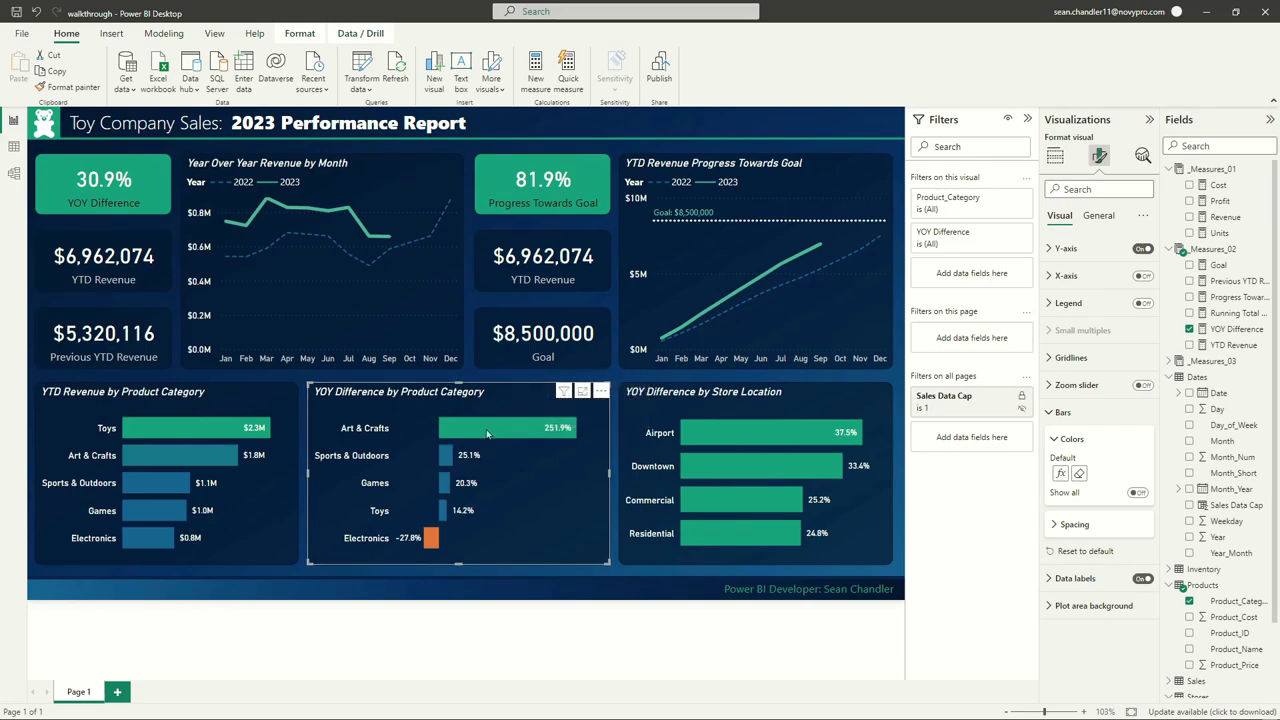
Start a conditional color gradient for the YOY Difference by Store Location bars, adding a middle color with a custom center value of 0
{"action": "mouse_move", "coordinate": [500, 433]}
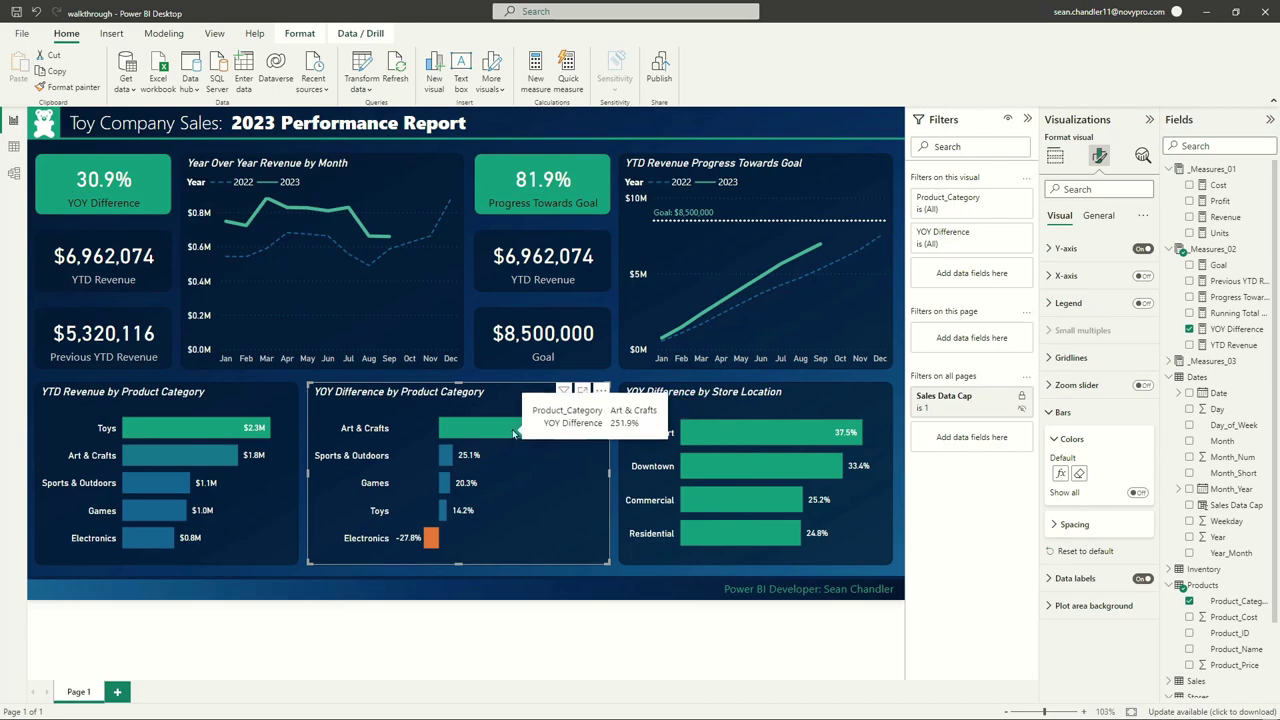
{"action": "mouse_move", "coordinate": [438, 540]}
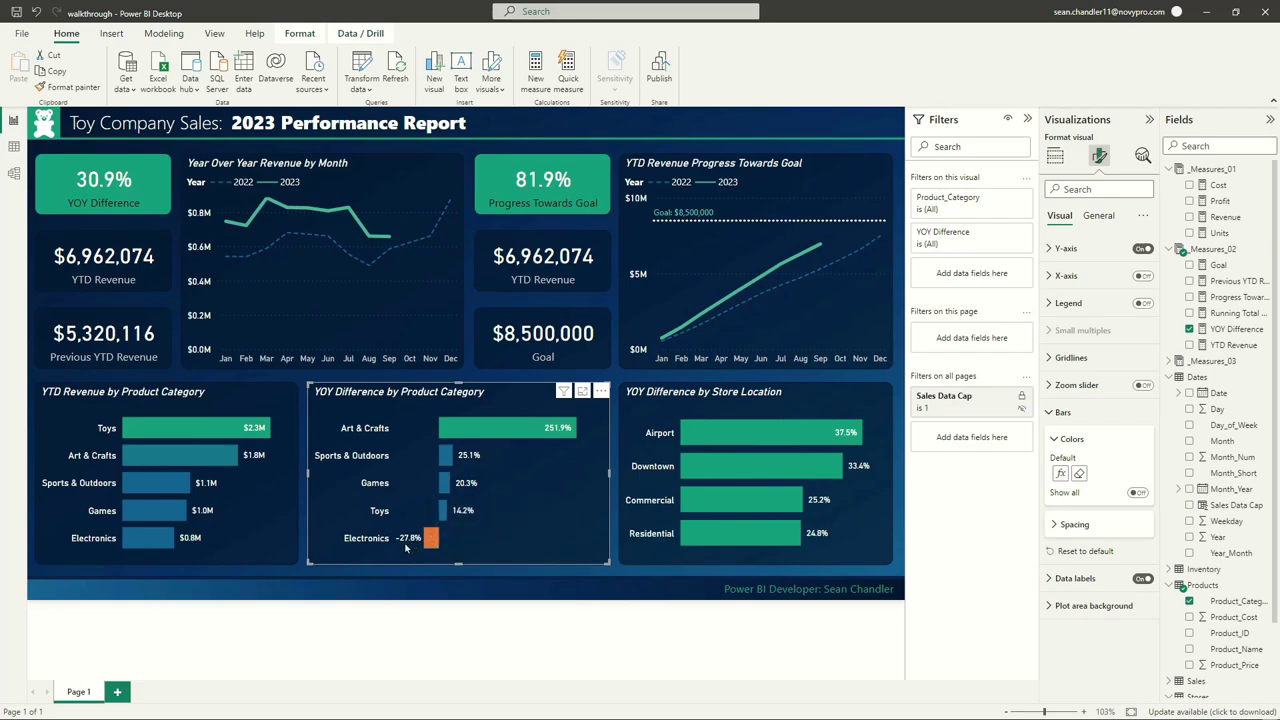
{"action": "left_click", "coordinate": [676, 399]}
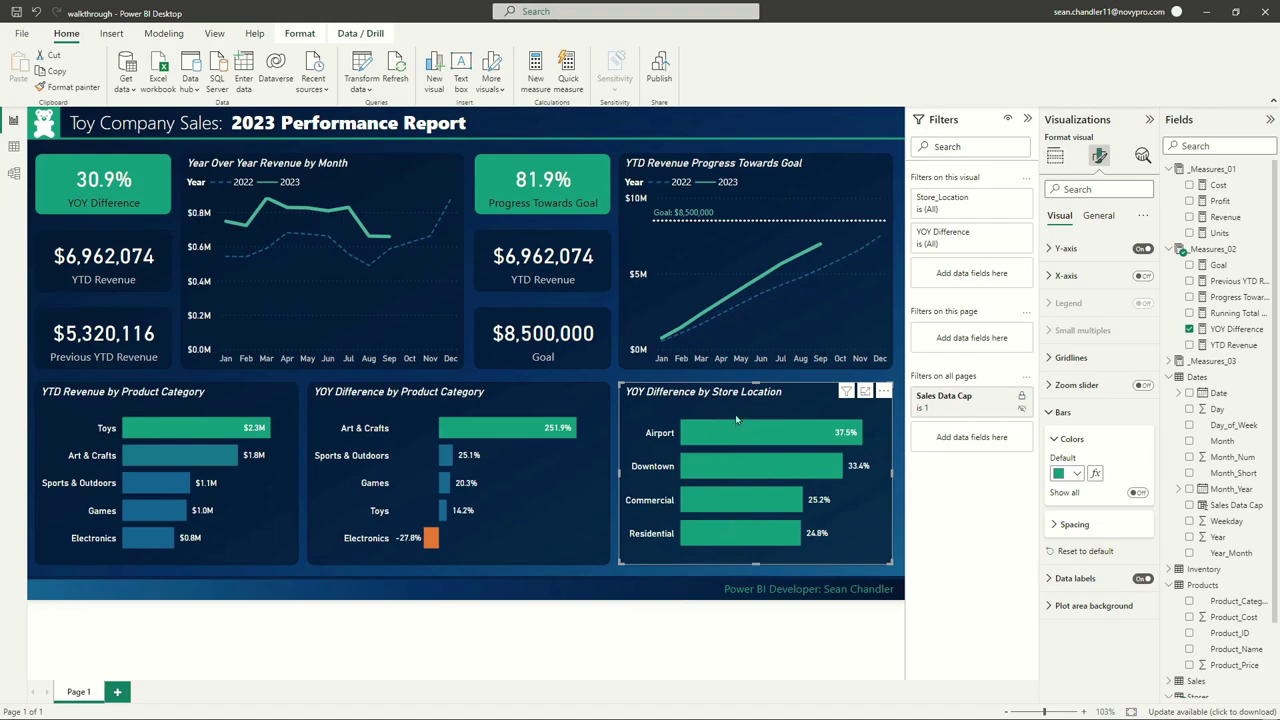
{"action": "mouse_move", "coordinate": [733, 430]}
{"action": "left_click", "coordinate": [1095, 473]}
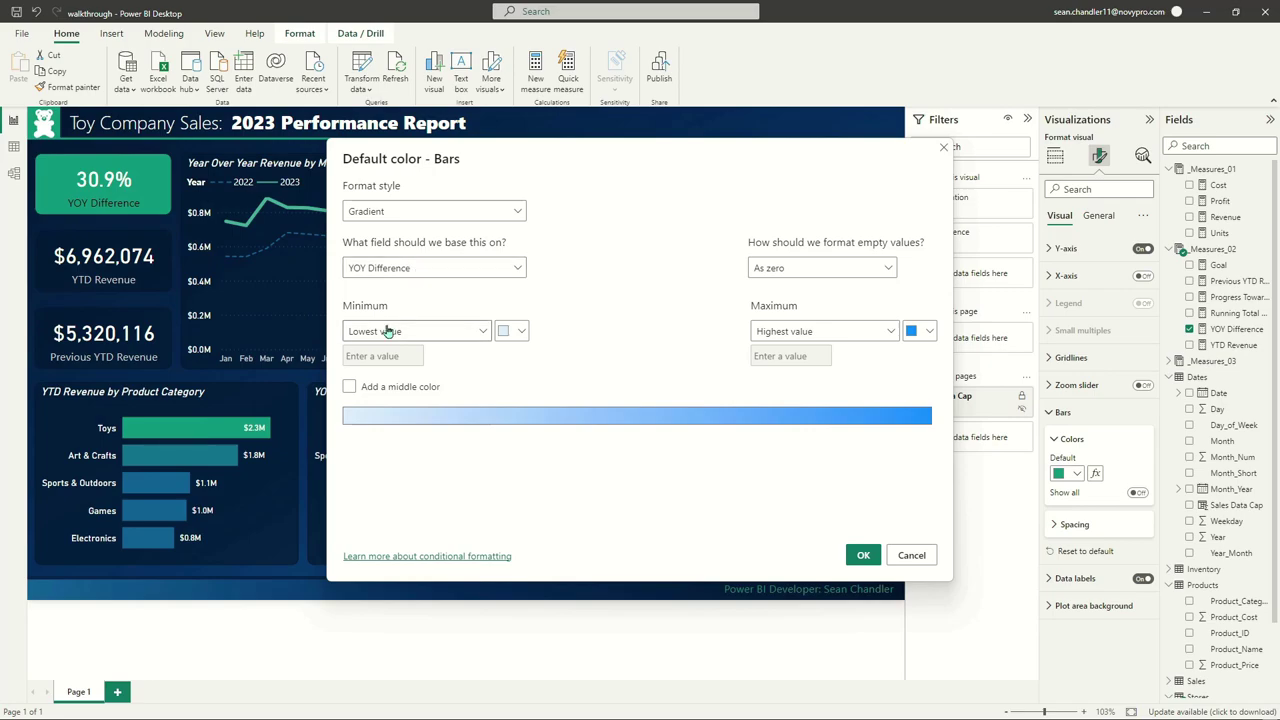
{"action": "left_click", "coordinate": [349, 388]}
{"action": "left_click", "coordinate": [625, 331]}
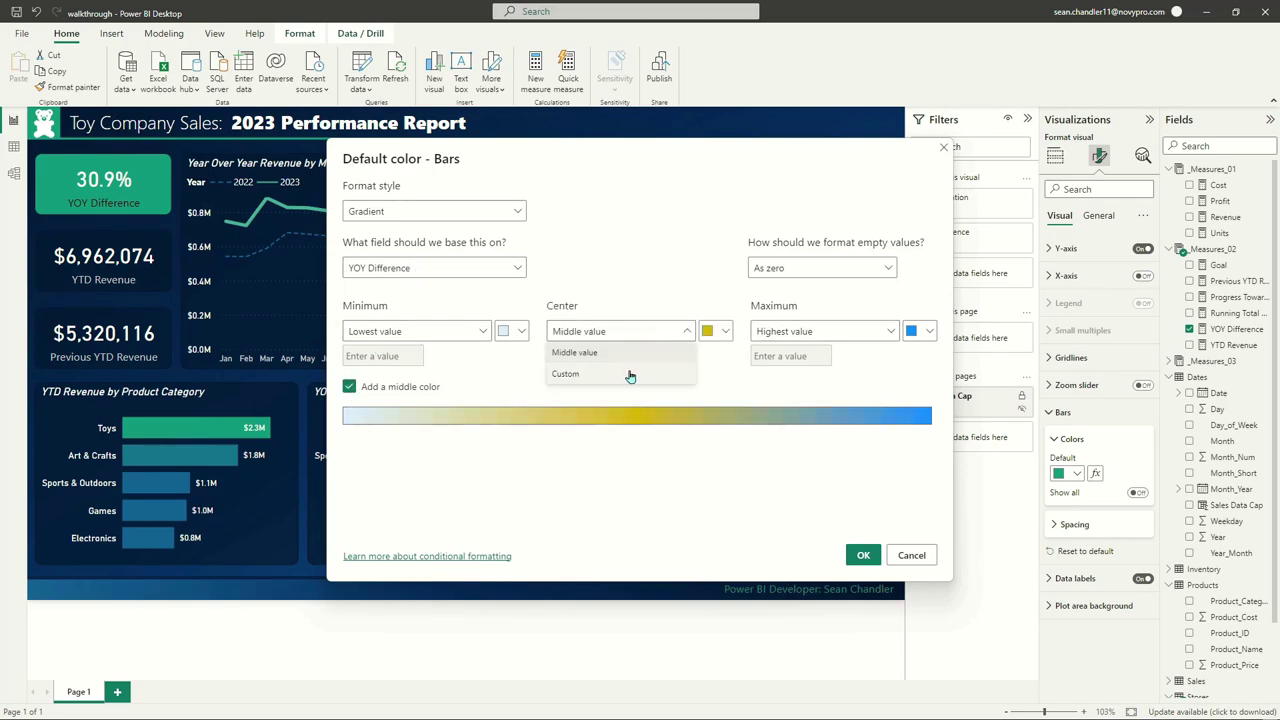
{"action": "left_click", "coordinate": [628, 373]}
{"action": "type", "text": "0"}
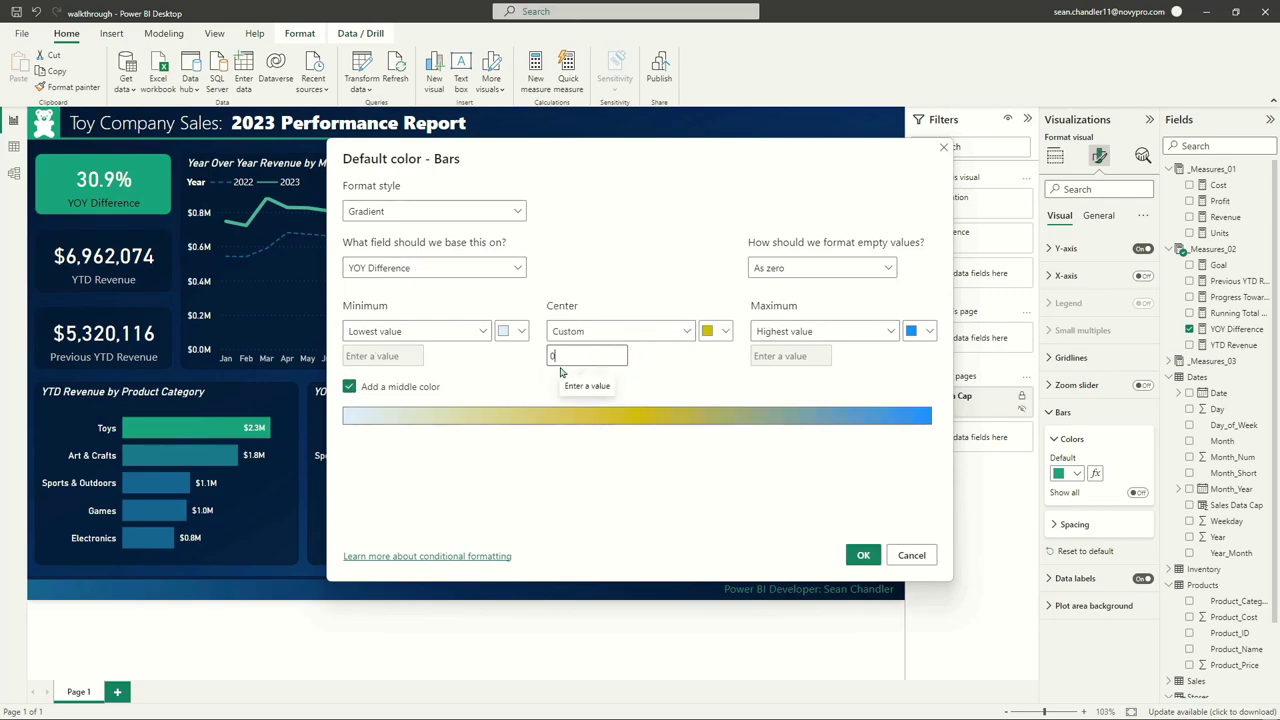
Apply theme orange, blue and green as the Store Location gradient's minimum, center and maximum colors, and turn off the chart's legend
{"action": "left_click", "coordinate": [508, 333]}
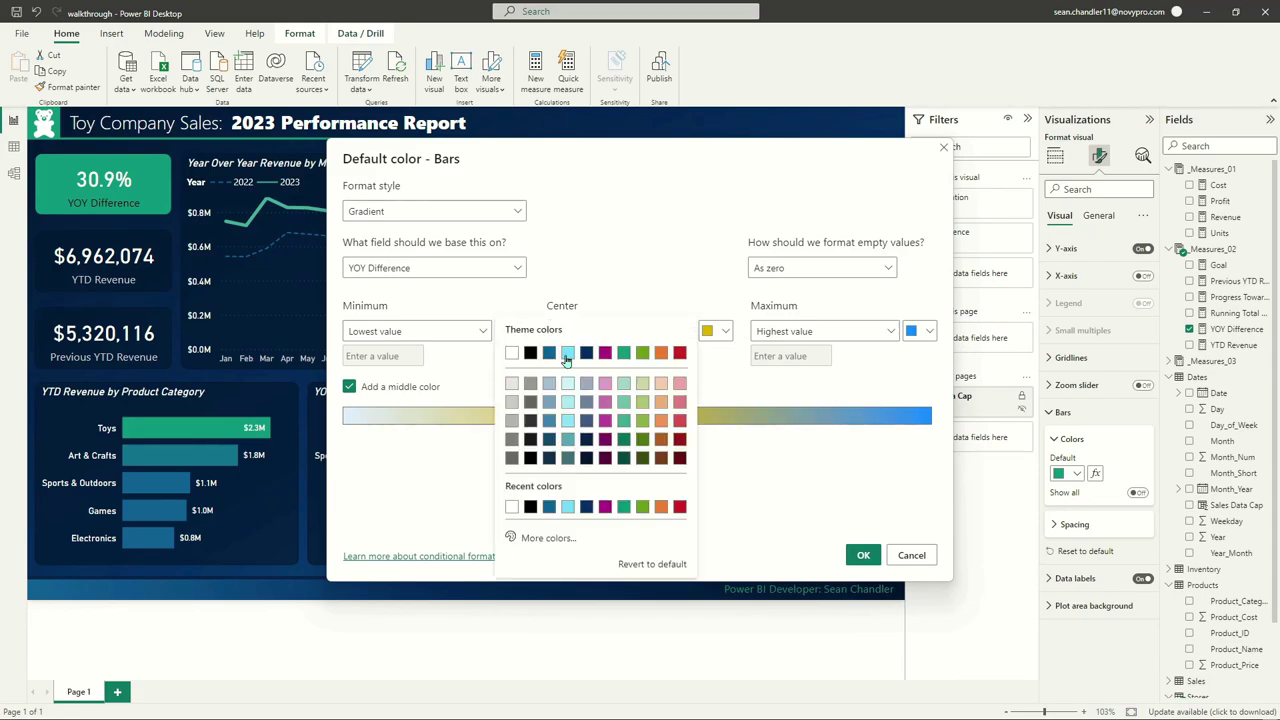
{"action": "left_click", "coordinate": [660, 353]}
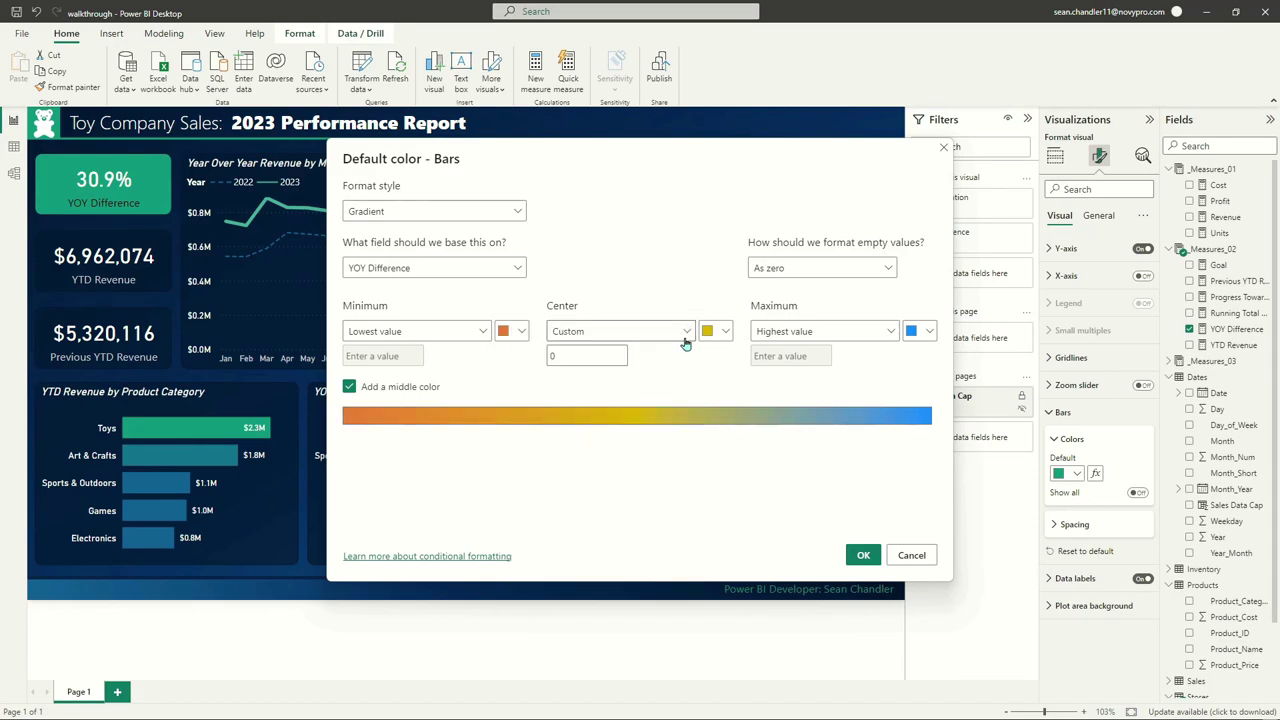
{"action": "left_click", "coordinate": [714, 333]}
{"action": "left_click", "coordinate": [756, 355]}
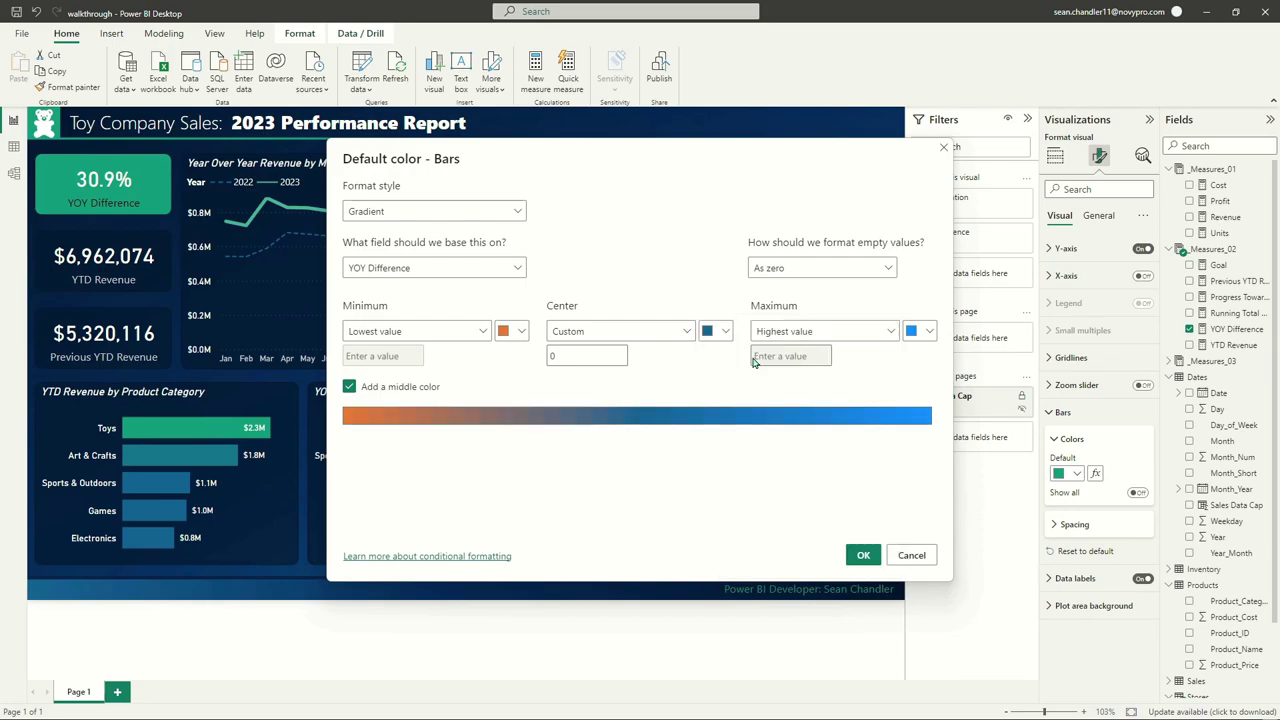
{"action": "left_click", "coordinate": [910, 333]}
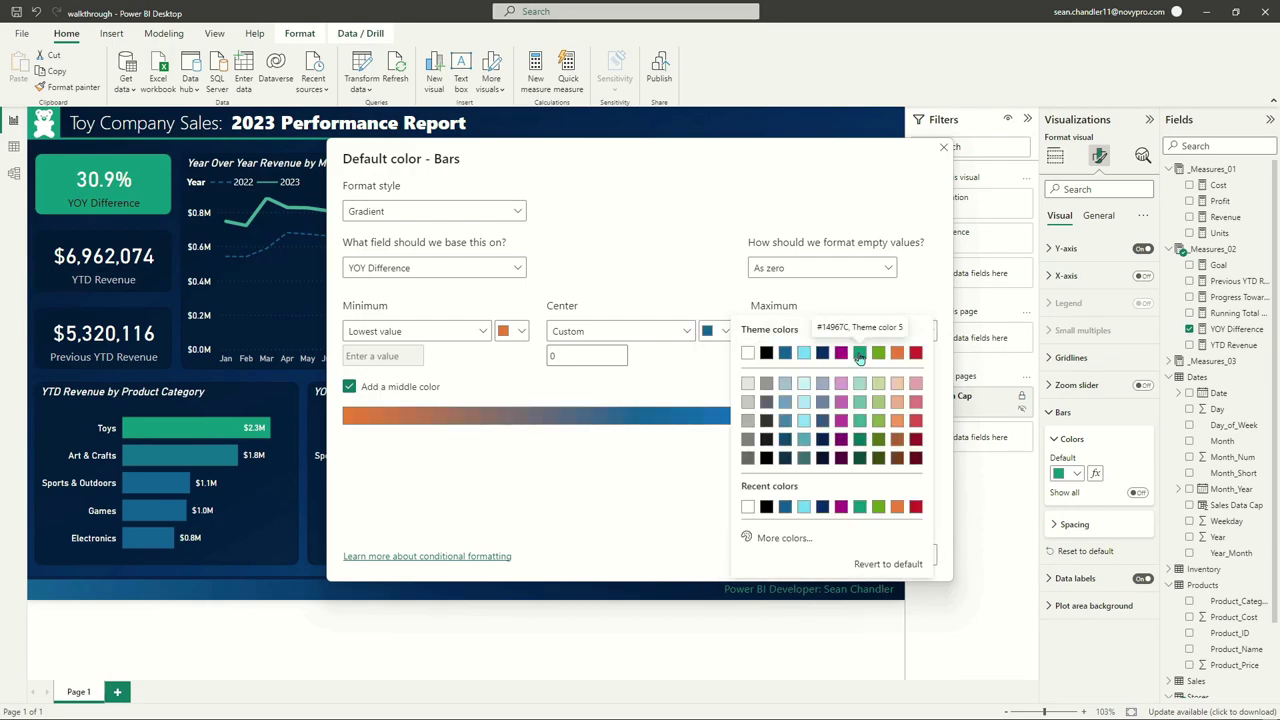
{"action": "left_click", "coordinate": [858, 354]}
{"action": "left_click", "coordinate": [859, 553]}
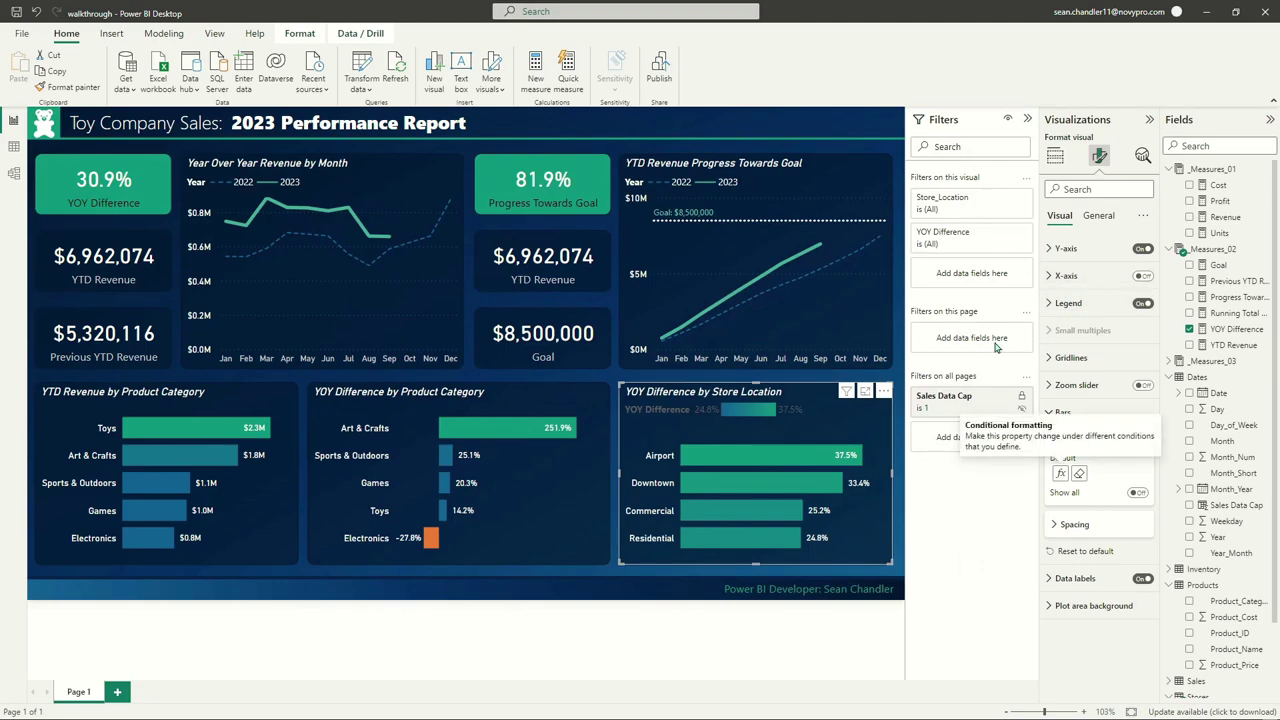
{"action": "left_click", "coordinate": [1141, 303]}
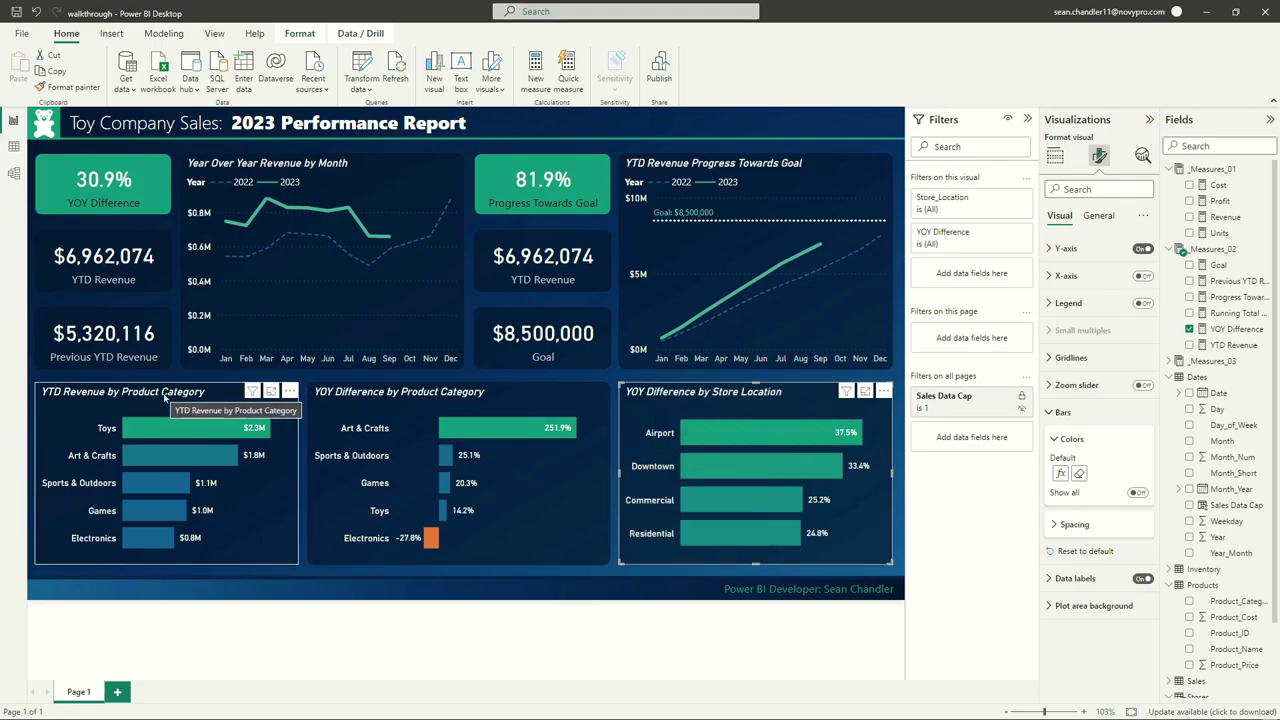
Set the bars' inner padding to 40 px on the two product category charts and the store location chart together
{"action": "key", "text": "Escape"}
{"action": "left_click", "coordinate": [414, 393]}
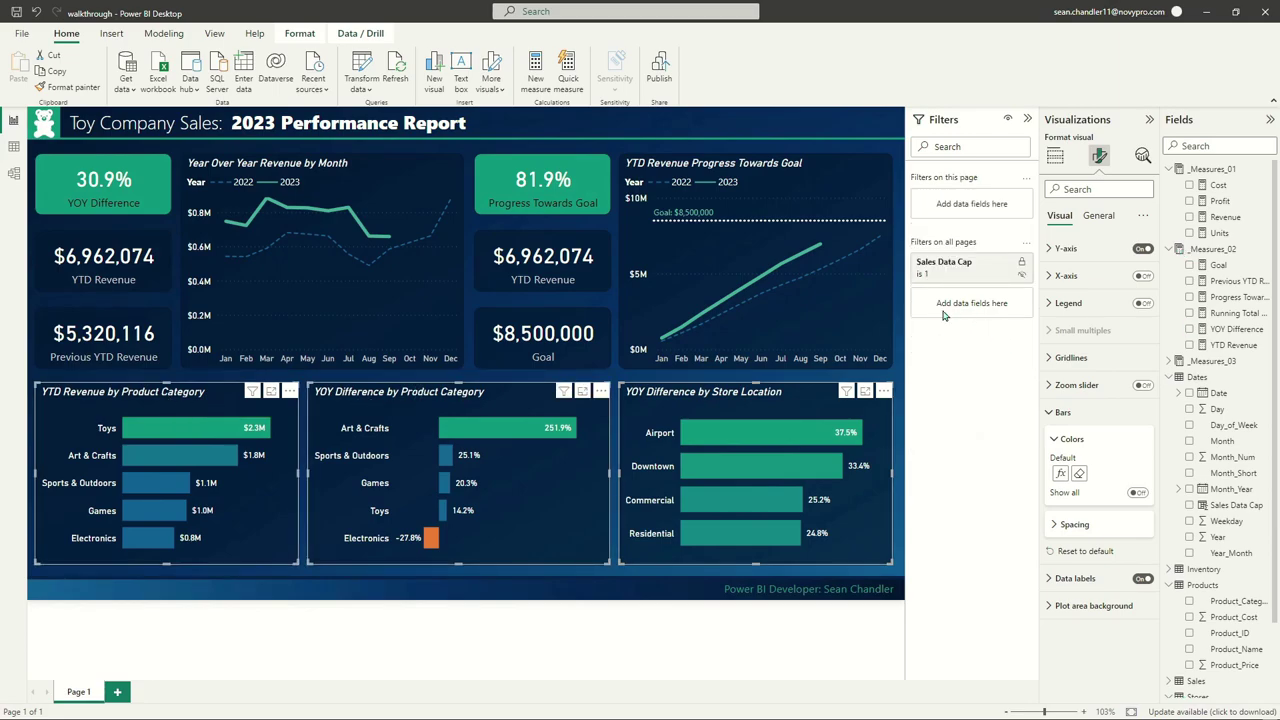
{"action": "left_click", "coordinate": [1072, 526]}
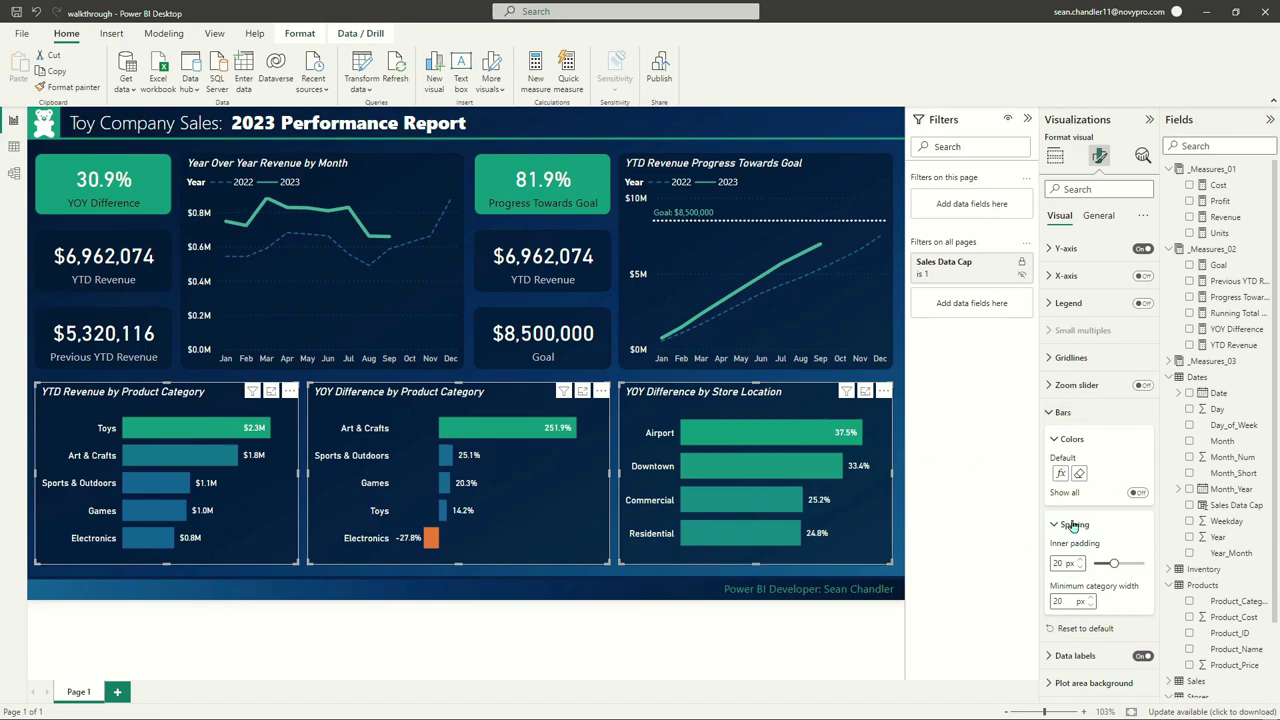
{"action": "double_click", "coordinate": [1063, 564]}
{"action": "type", "text": "30"}
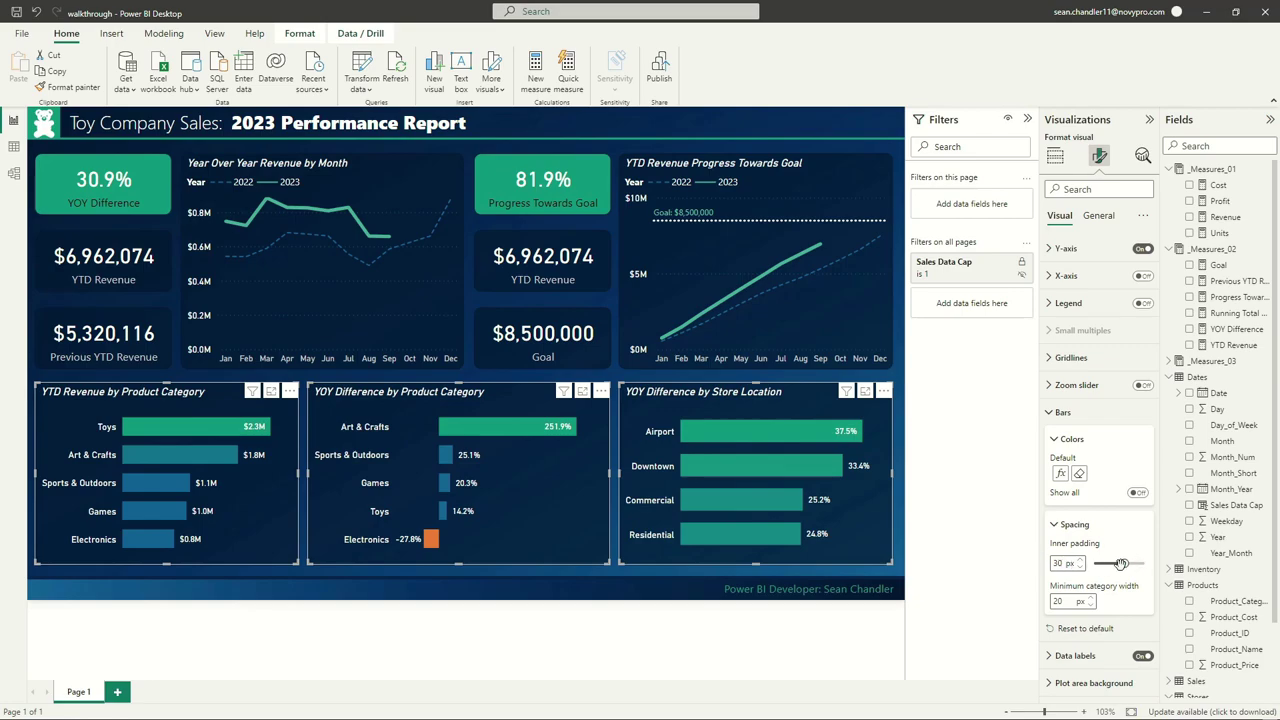
{"action": "left_click_drag", "start_coordinate": [1121, 564], "coordinate": [1273, 568]}
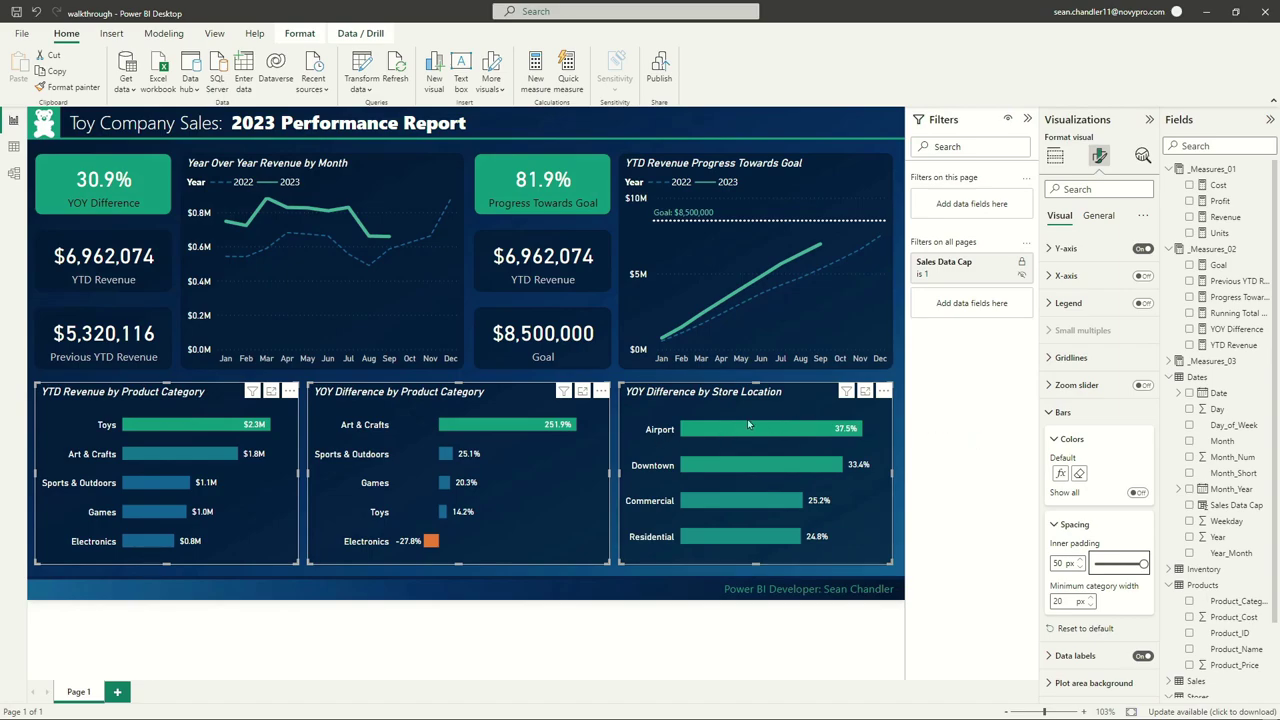
{"action": "left_click", "coordinate": [1055, 564]}
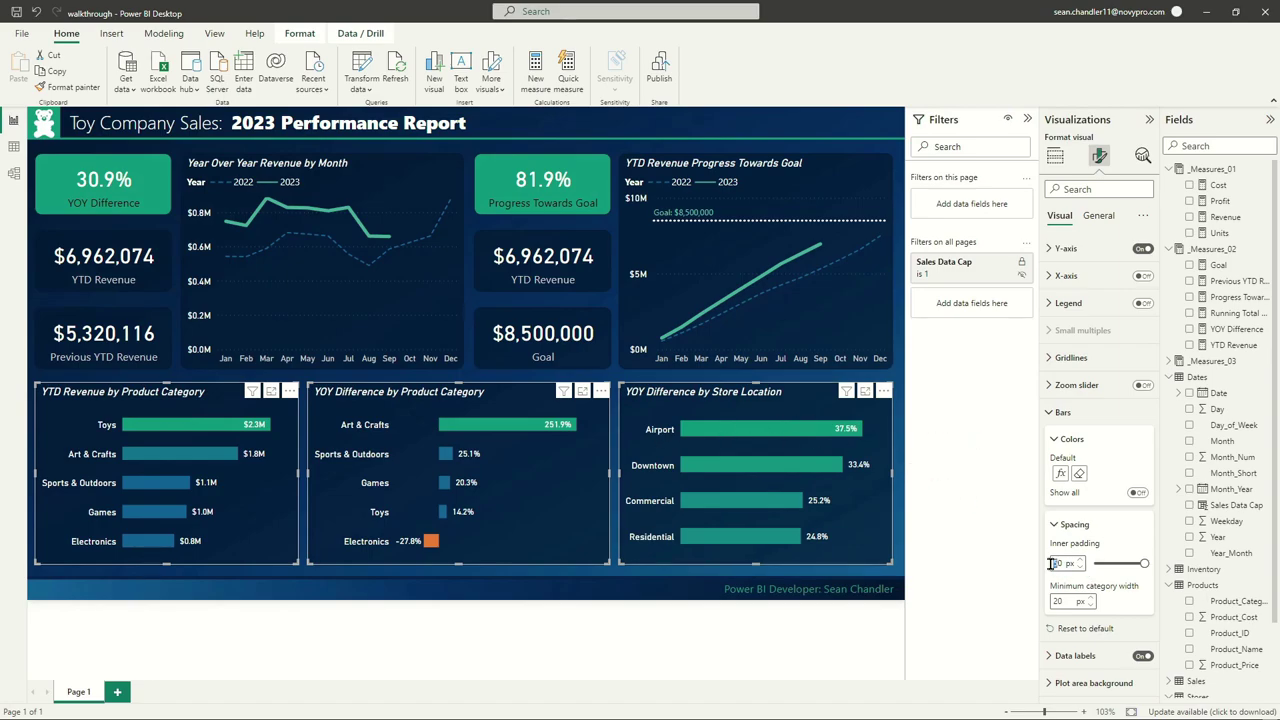
{"action": "type", "text": "30"}
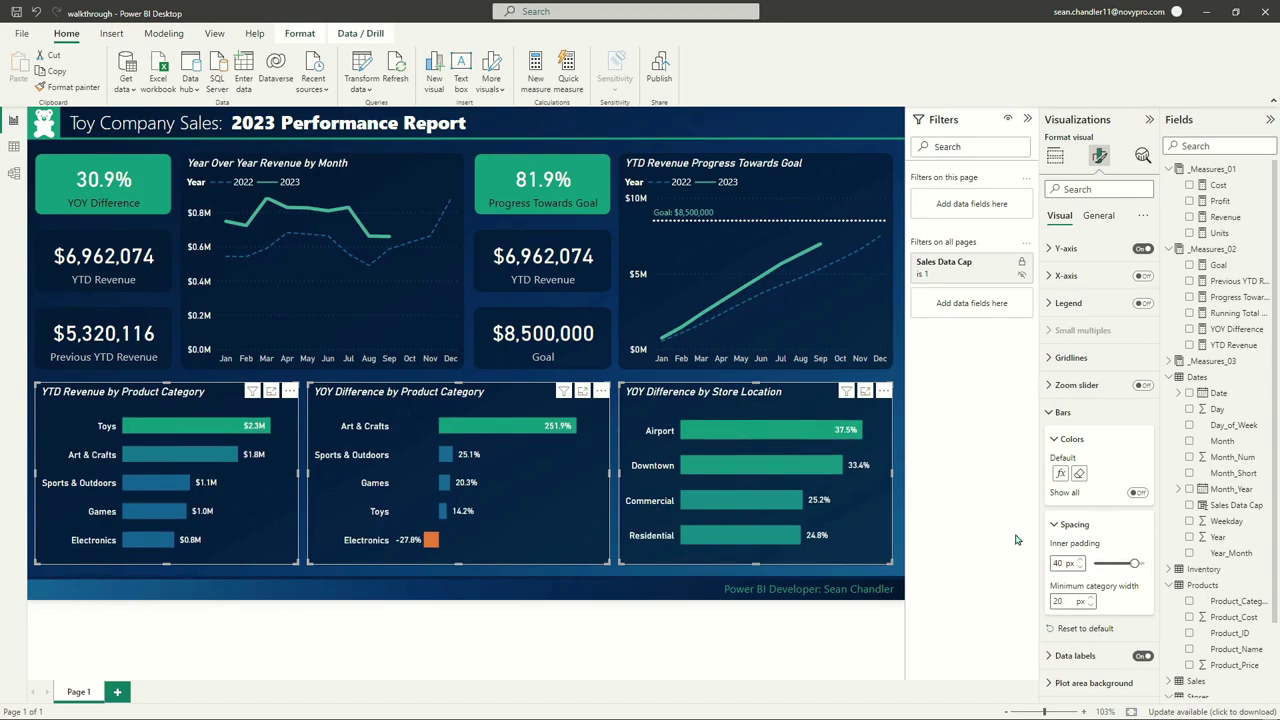
{"action": "left_click", "coordinate": [850, 578]}
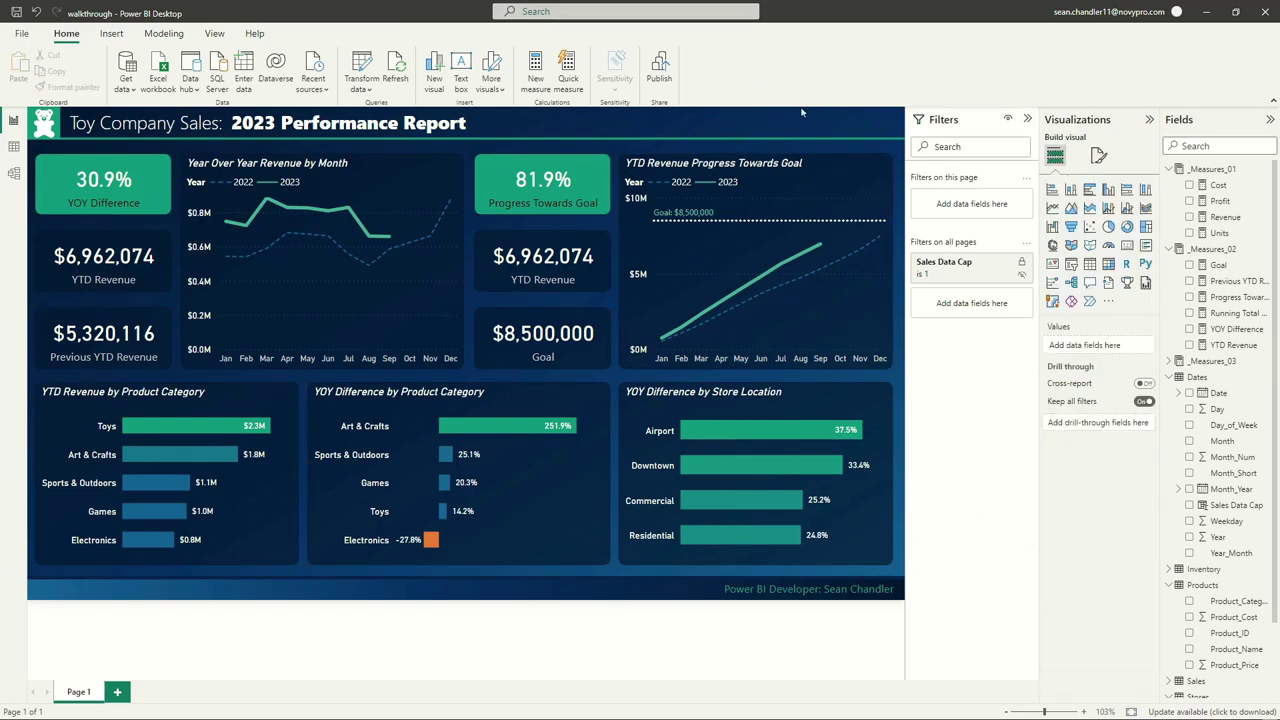
Set the width of all six KPI cards to 180
{"action": "left_click", "coordinate": [113, 190]}
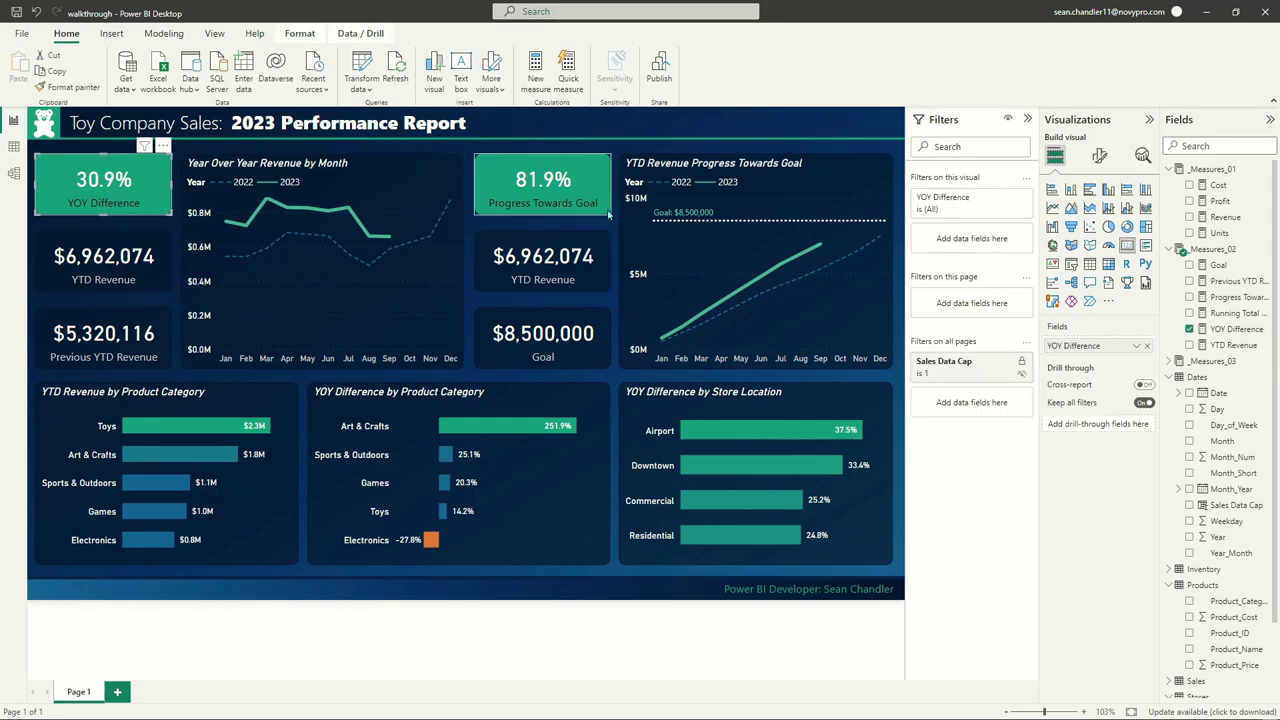
{"action": "left_click", "coordinate": [118, 258], "text": "ctrl"}
{"action": "left_click", "coordinate": [103, 335], "text": "ctrl"}
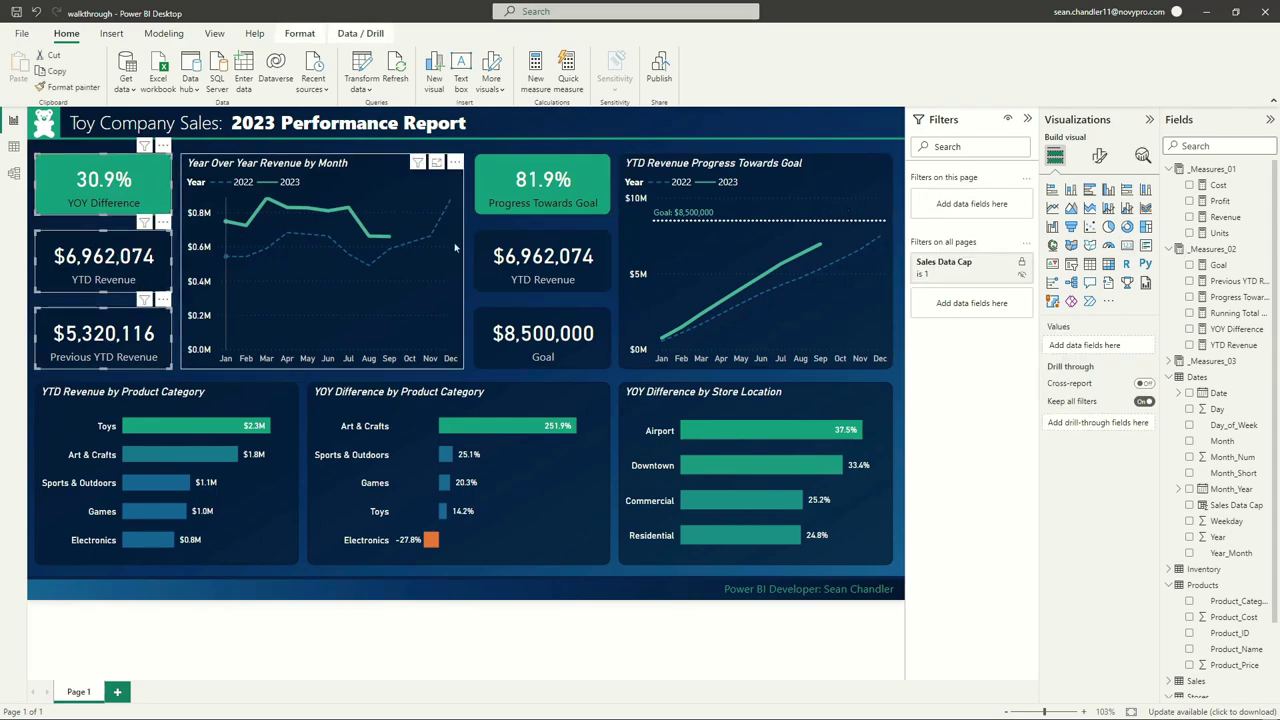
{"action": "left_click", "coordinate": [543, 185], "text": "ctrl"}
{"action": "left_click", "coordinate": [543, 260], "text": "ctrl"}
{"action": "left_click", "coordinate": [543, 335], "text": "ctrl"}
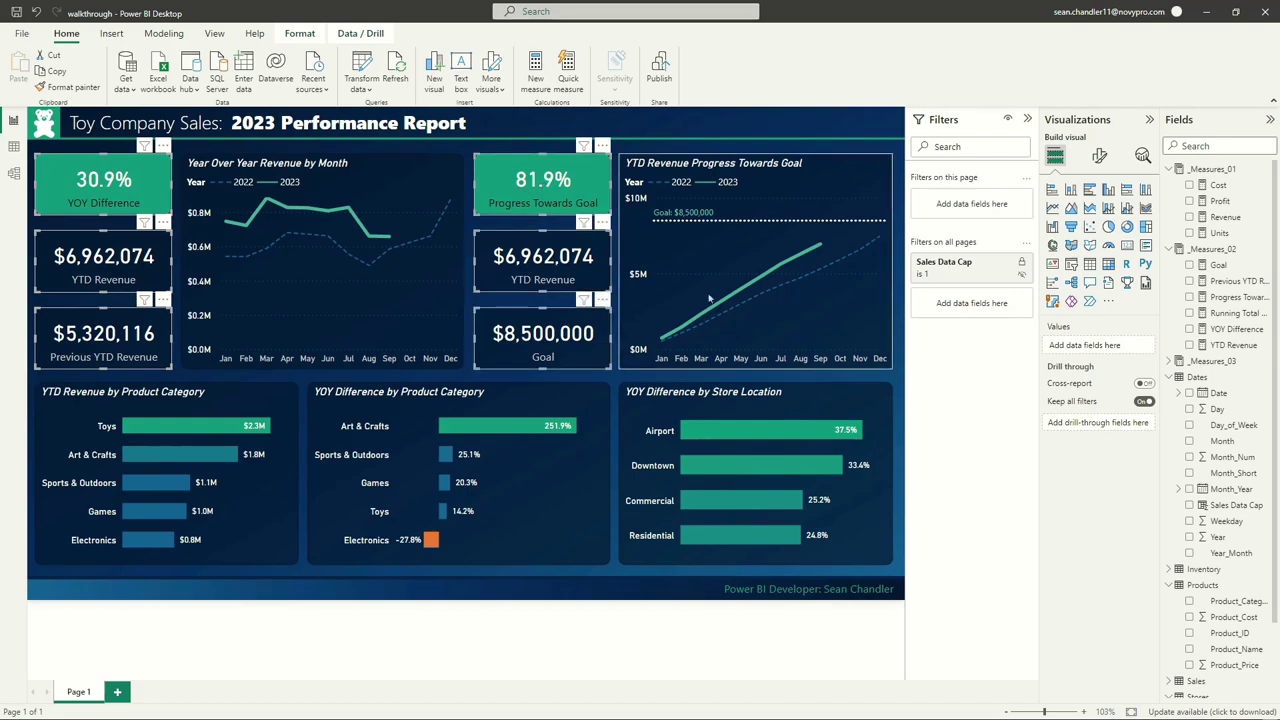
{"action": "left_click", "coordinate": [1099, 155]}
{"action": "left_click", "coordinate": [1100, 216]}
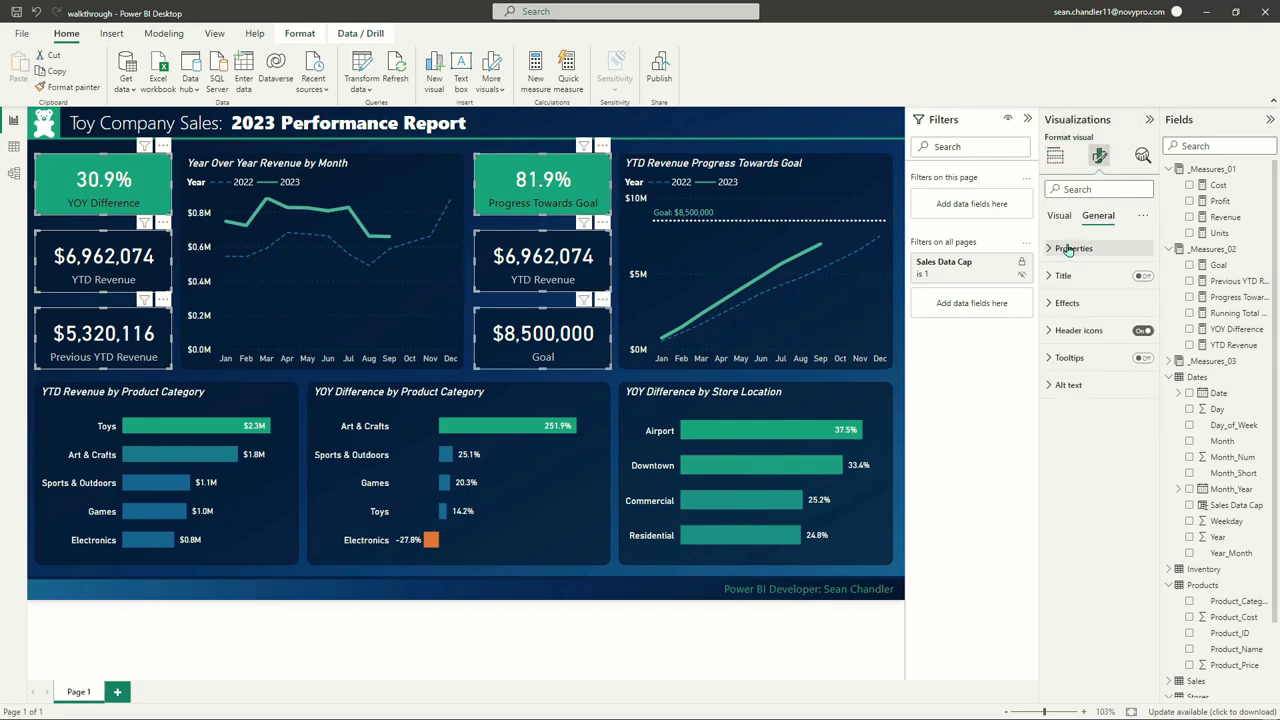
{"action": "left_click", "coordinate": [1074, 248]}
{"action": "double_click", "coordinate": [1067, 342]}
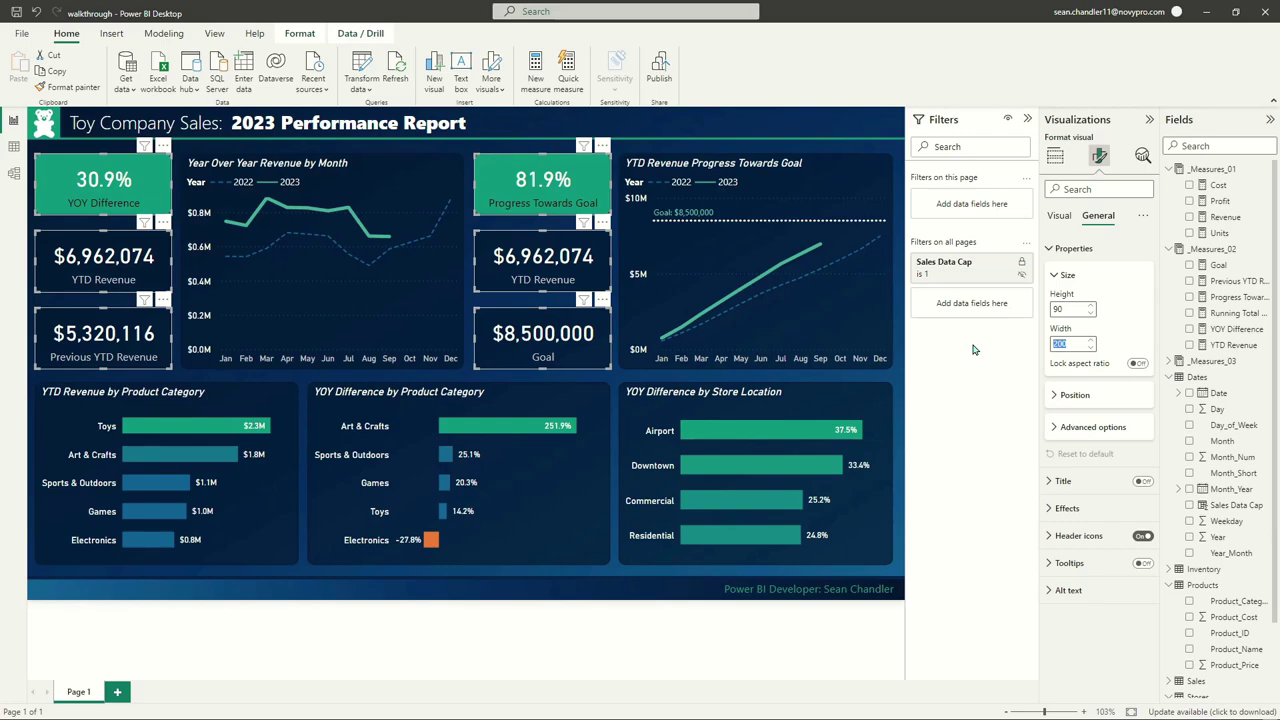
{"action": "type", "text": "190"}
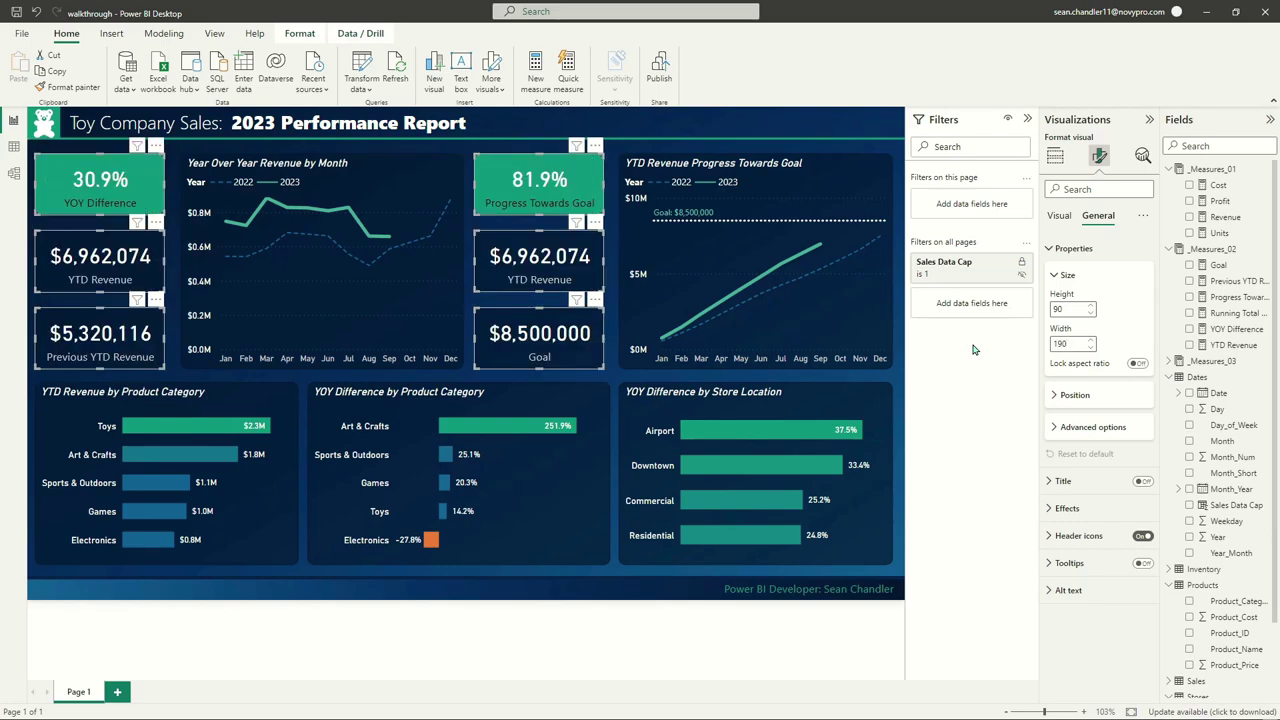
{"action": "key", "text": "Return"}
{"action": "type", "text": "180"}
{"action": "key", "text": "Return"}
Shift the Year Over Year Revenue by Month chart closer to the YOY Difference cards and widen it toward the Progress Towards Goal cards
{"action": "left_click", "coordinate": [245, 160]}
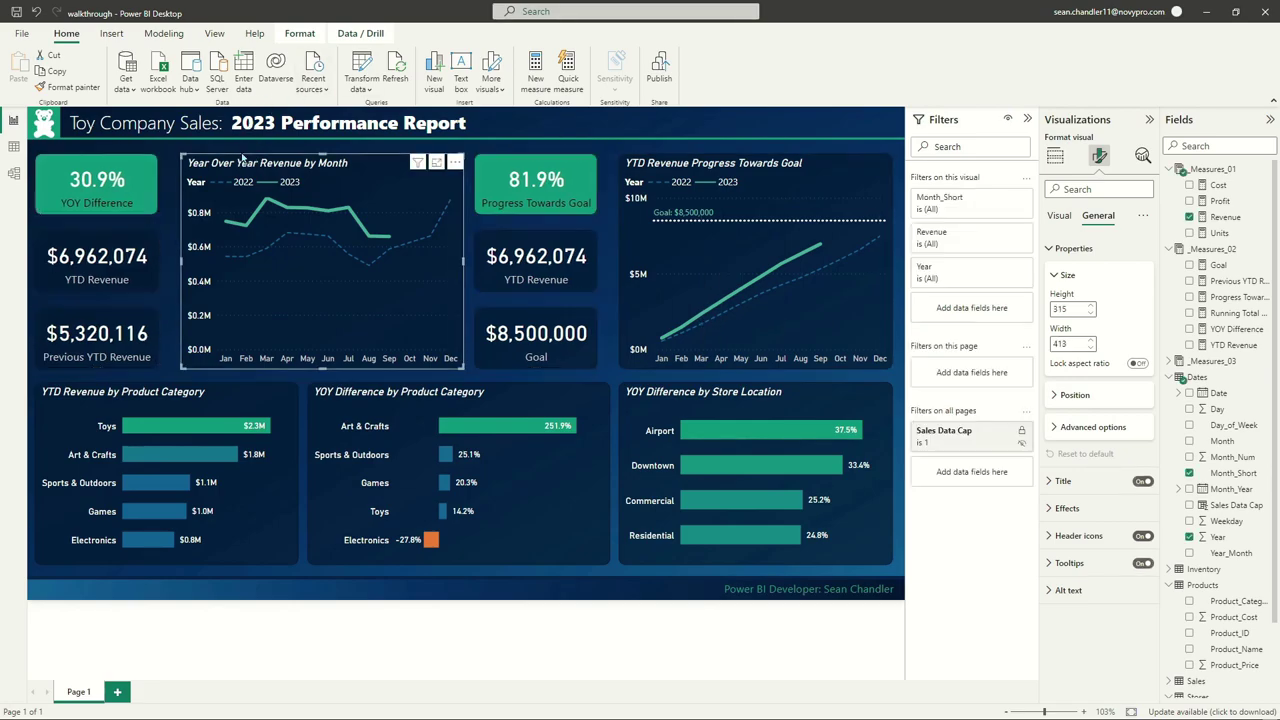
{"action": "left_click_drag", "start_coordinate": [240, 160], "coordinate": [225, 160]}
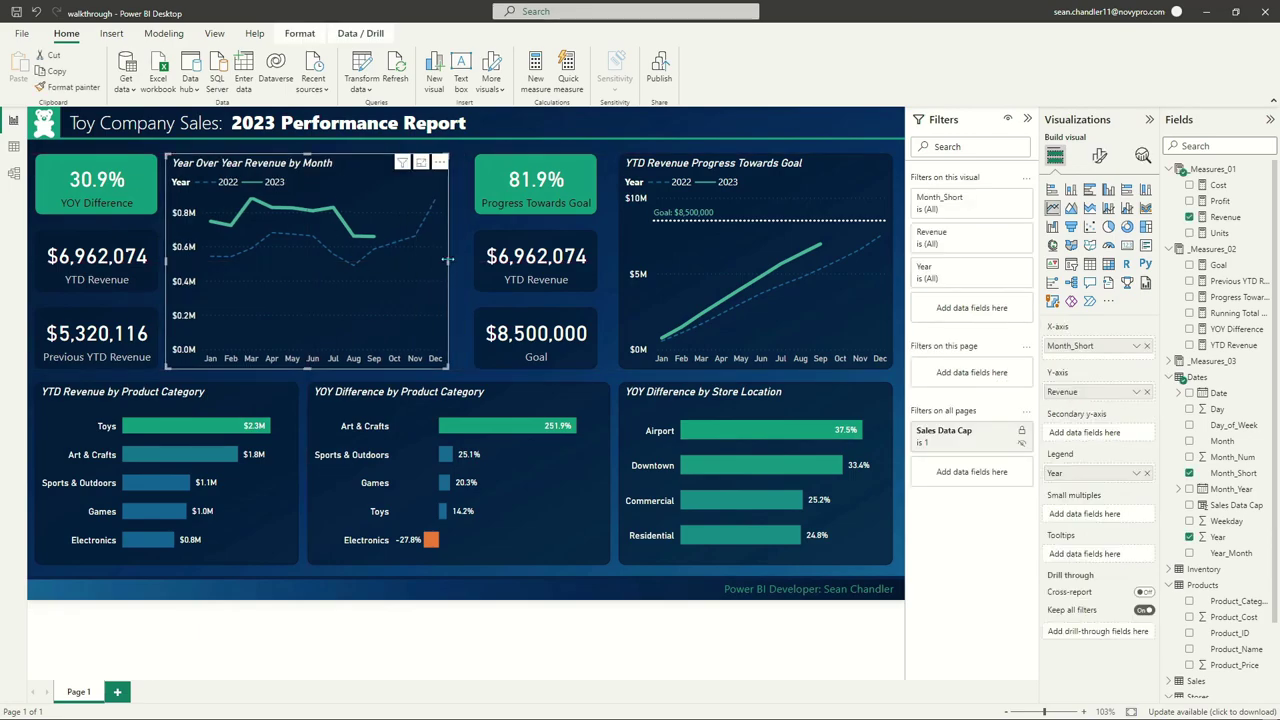
{"action": "left_click_drag", "start_coordinate": [447, 259], "coordinate": [465, 262]}
Widen the YTD Revenue Progress Towards Goal chart toward the neighbouring KPI cards
{"action": "left_click", "coordinate": [528, 200]}
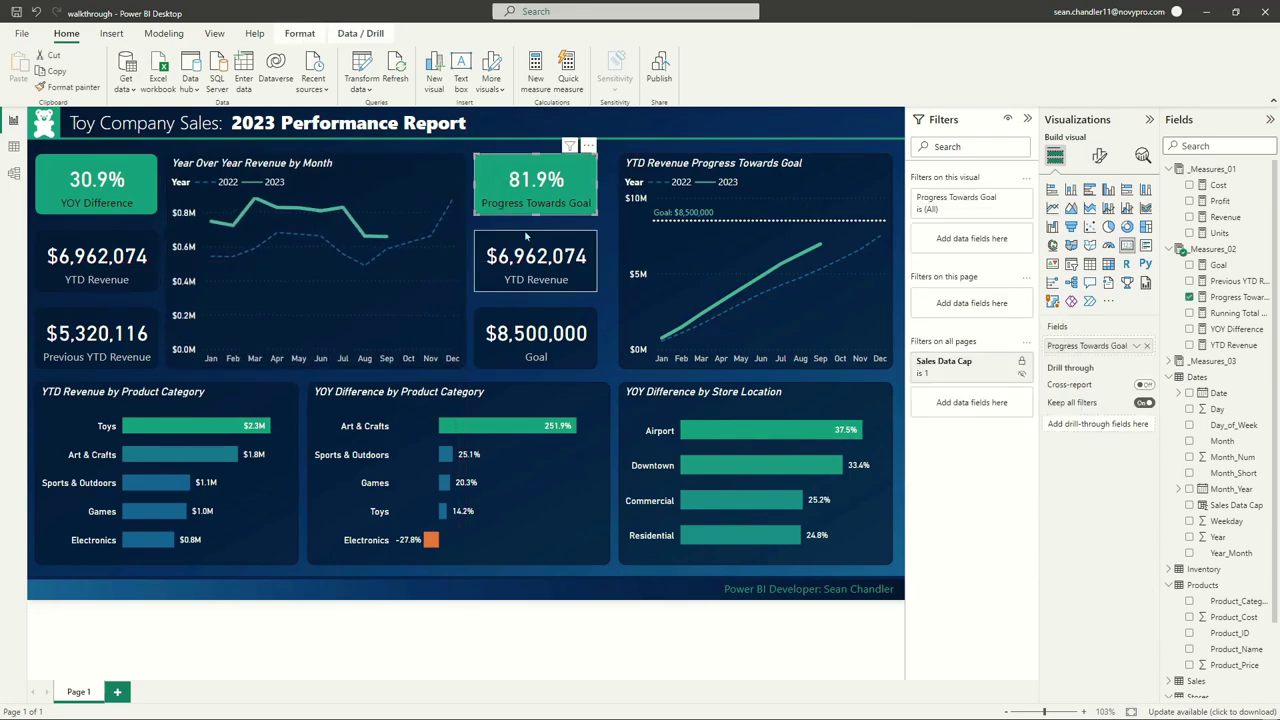
{"action": "left_click", "coordinate": [634, 245]}
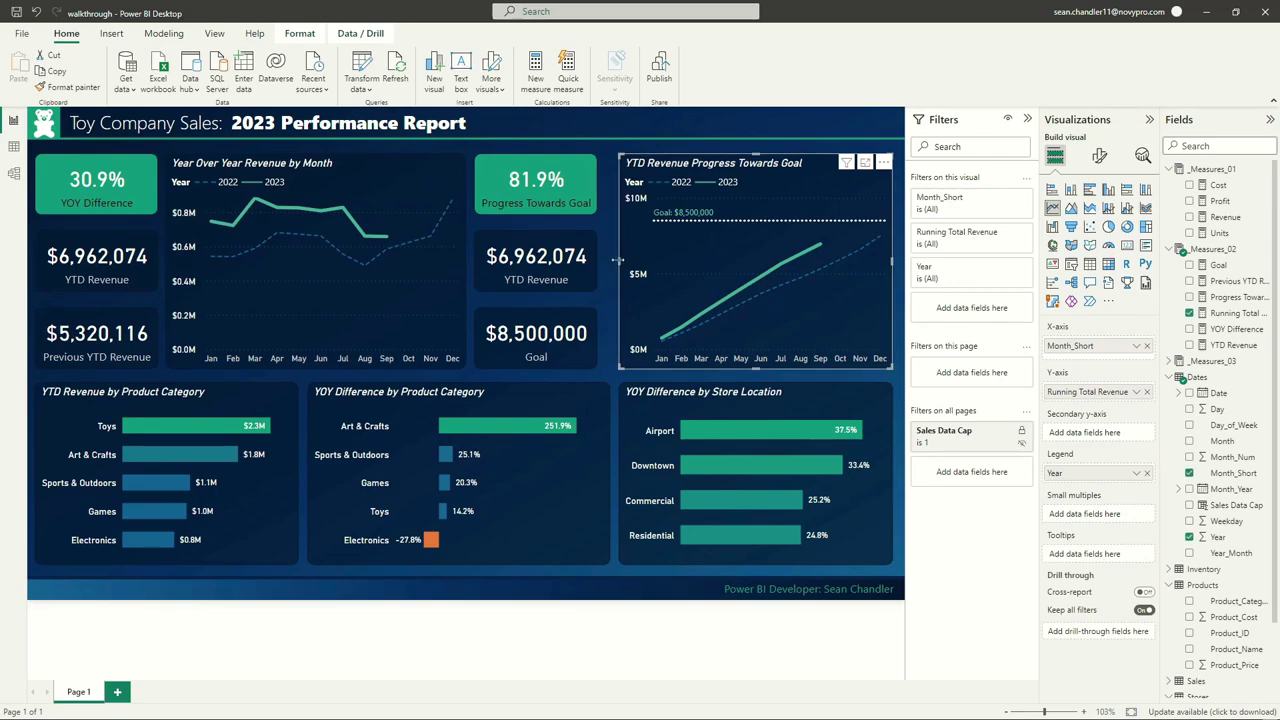
{"action": "left_click_drag", "start_coordinate": [617, 259], "coordinate": [606, 271]}
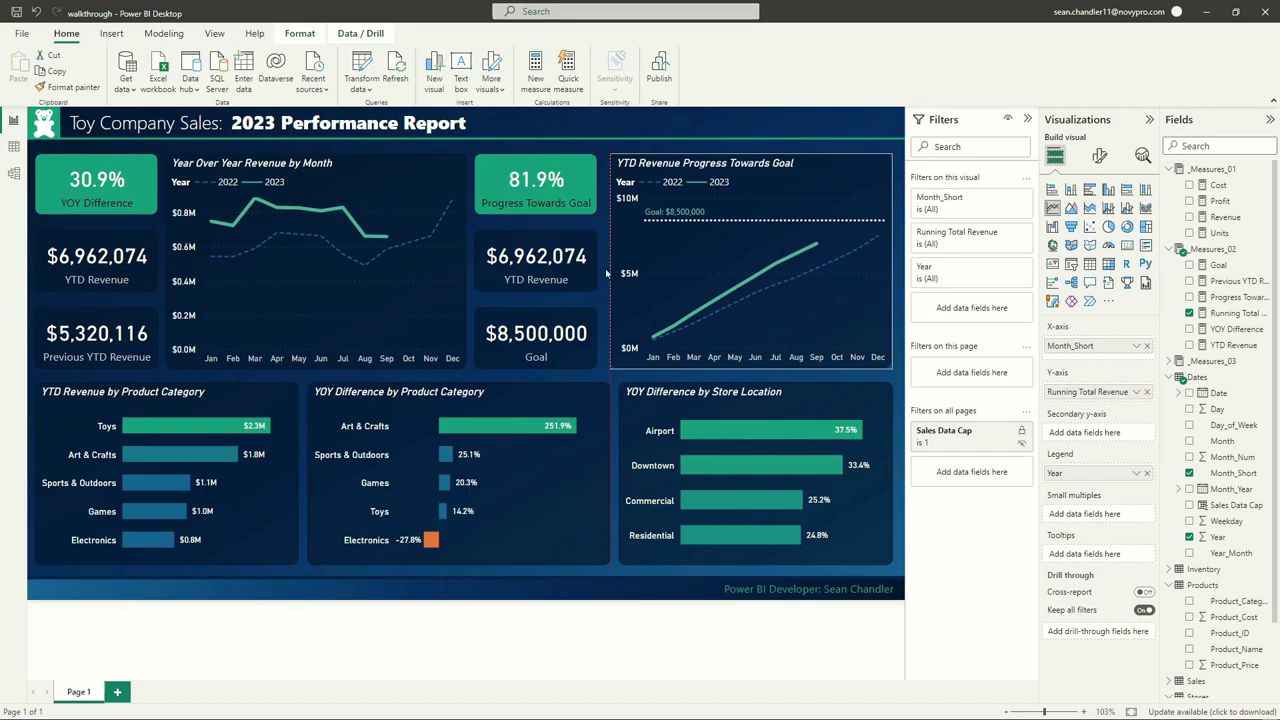
{"action": "left_click", "coordinate": [583, 111]}
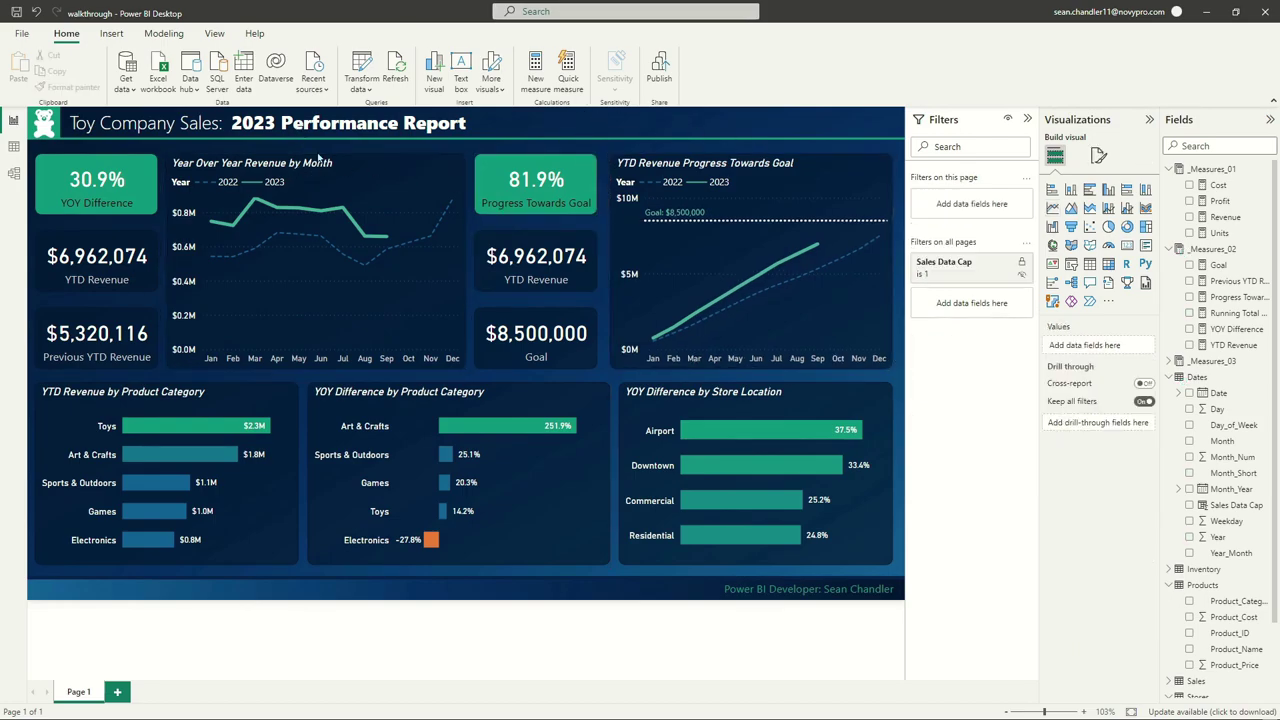
Narrow the Year Over Year Revenue by Month chart from its right edge and move the Progress Towards Goal, YTD Revenue and Goal cards beside it
{"action": "left_click", "coordinate": [319, 163]}
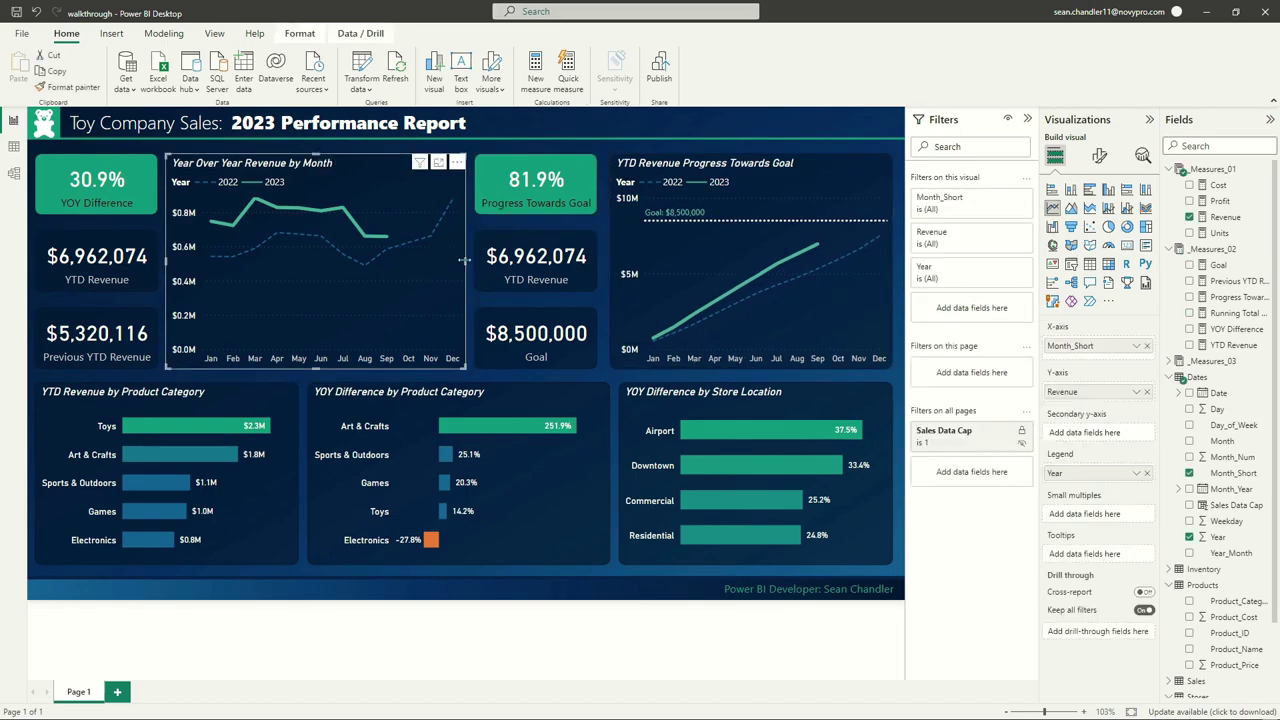
{"action": "left_click_drag", "start_coordinate": [465, 260], "coordinate": [438, 281]}
{"action": "left_click", "coordinate": [536, 192]}
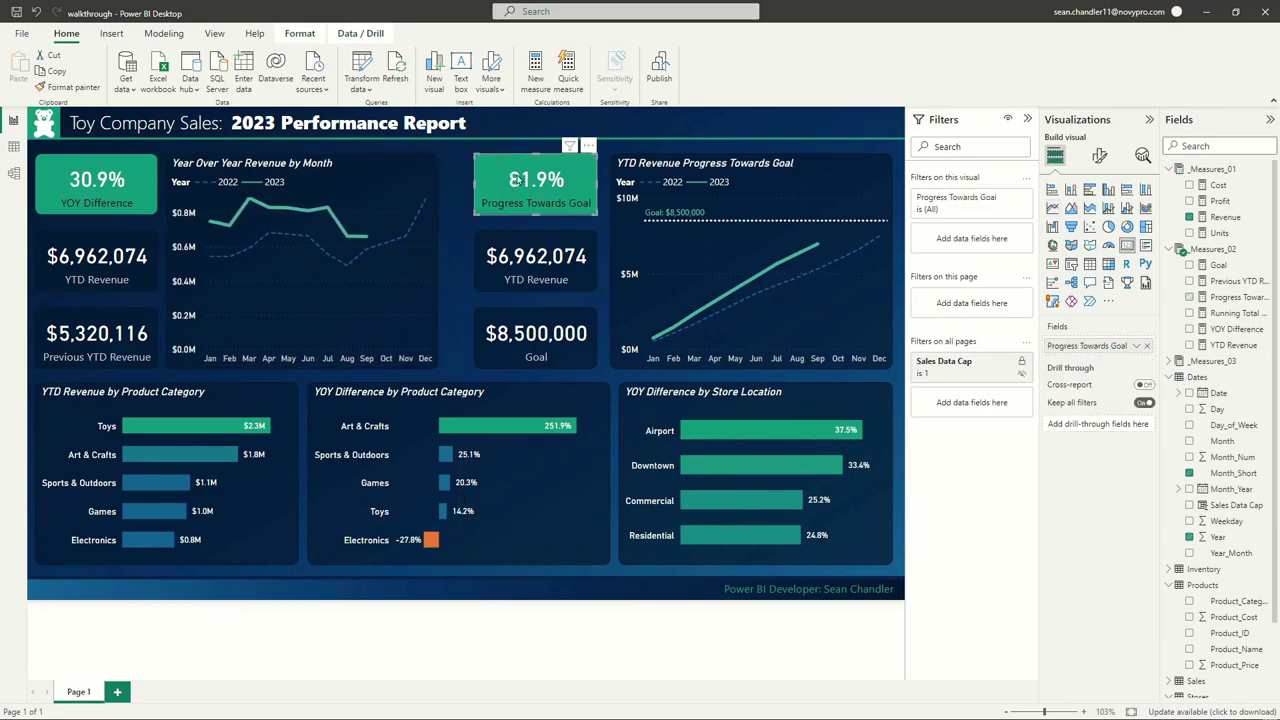
{"action": "left_click", "coordinate": [545, 265], "text": "ctrl"}
{"action": "left_click", "coordinate": [536, 340], "text": "ctrl"}
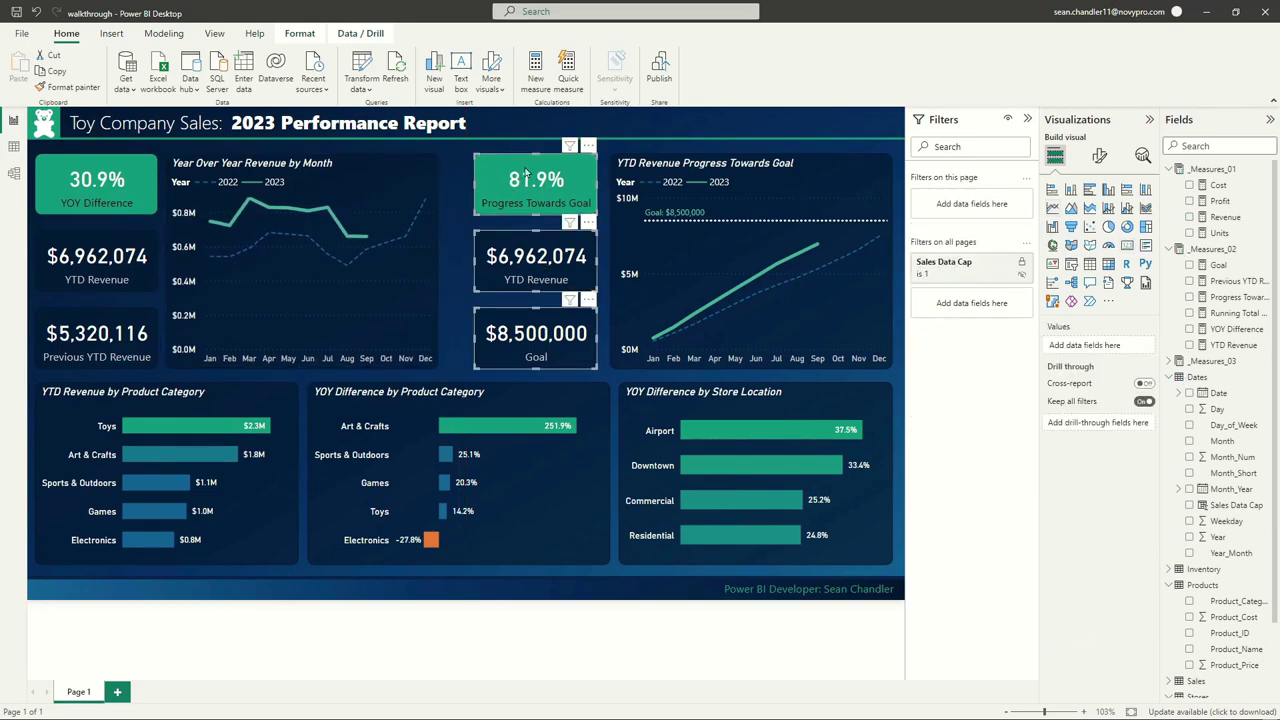
{"action": "key", "text": "Left"}
{"action": "key", "text": "Left"}
{"action": "key", "text": "Left"}
{"action": "key", "text": "Left"}
{"action": "key", "text": "Left"}
{"action": "key", "text": "Left"}
{"action": "key", "text": "Left"}
{"action": "key", "text": "Left"}
{"action": "key", "text": "Left"}
{"action": "key", "text": "Left"}
{"action": "key", "text": "Left"}
{"action": "key", "text": "Left"}
{"action": "key", "text": "Left"}
{"action": "key", "text": "Left"}
Extend the YTD Revenue Progress Towards Goal chart's left edge to close the gap beside the moved KPI cards
{"action": "left_click", "coordinate": [675, 157]}
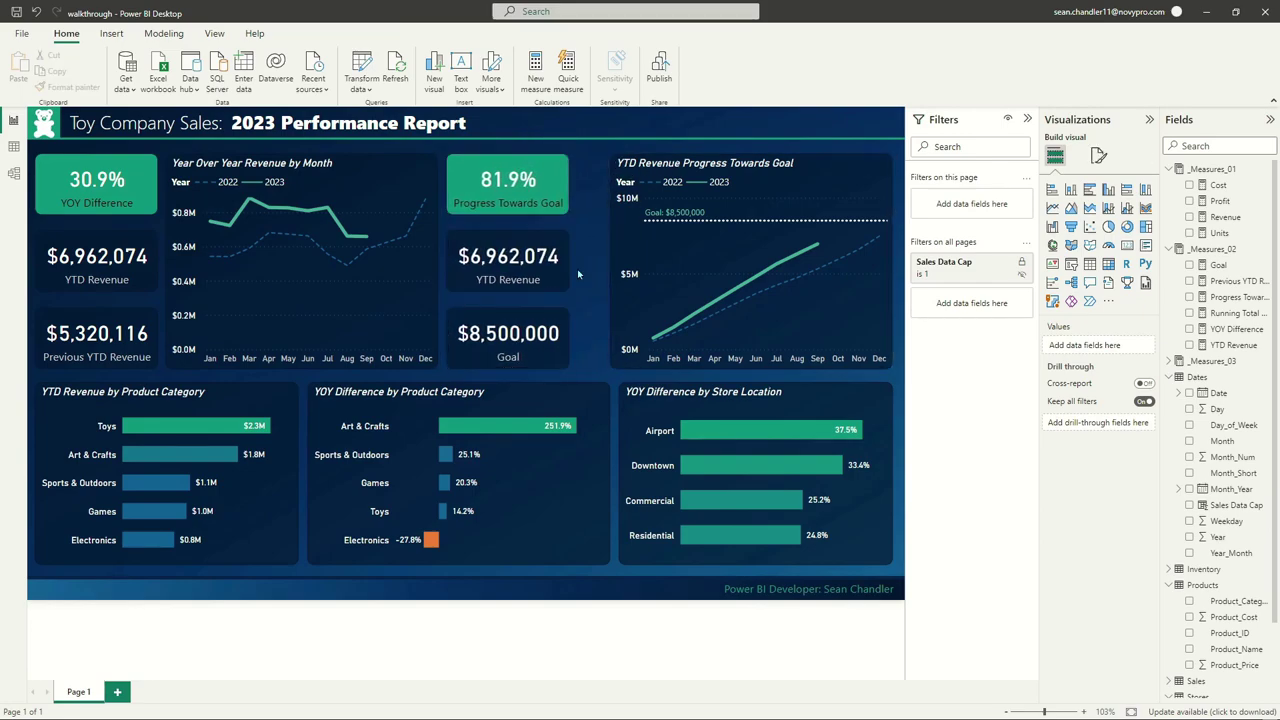
{"action": "left_click", "coordinate": [677, 186]}
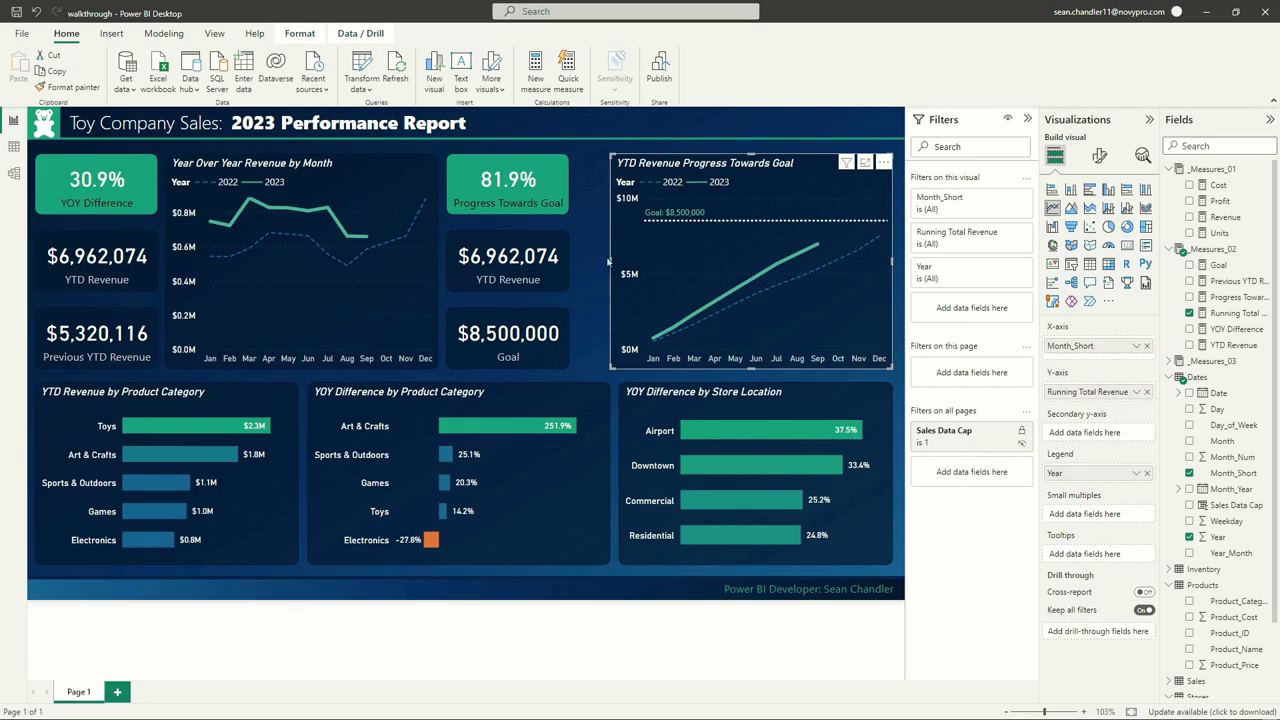
{"action": "left_click_drag", "start_coordinate": [609, 260], "coordinate": [582, 276]}
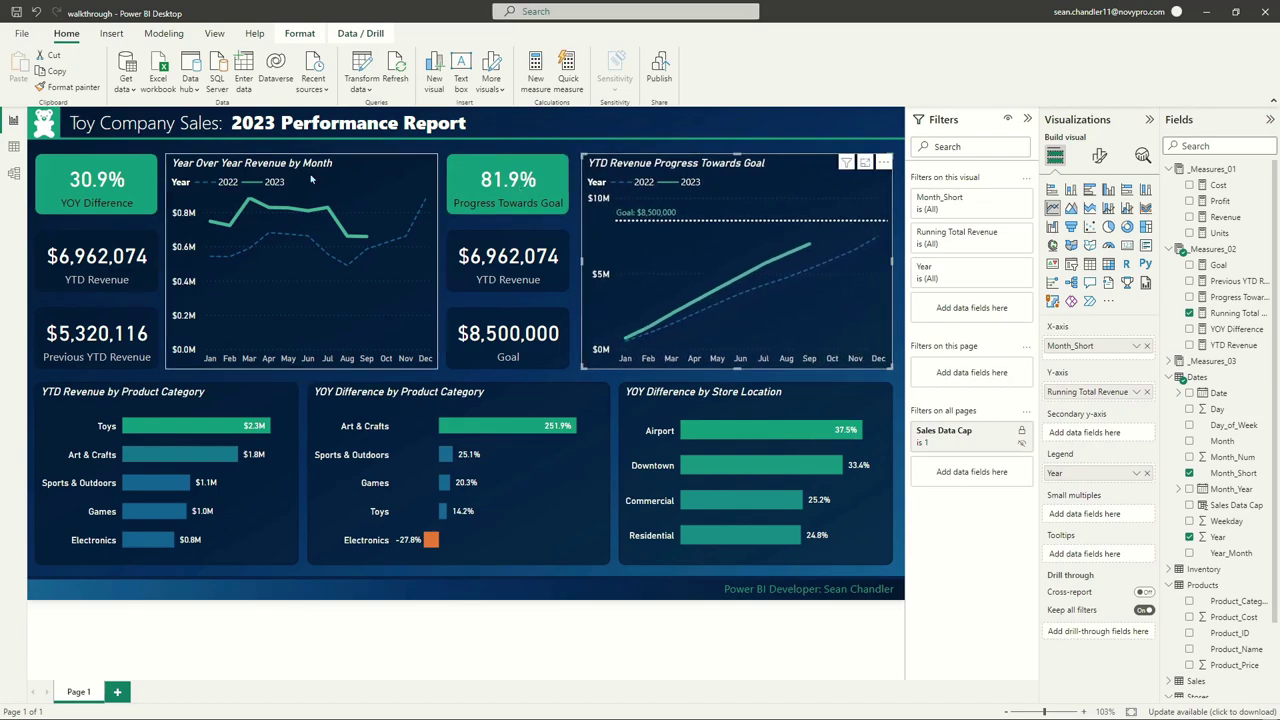
{"action": "left_click", "coordinate": [722, 130]}
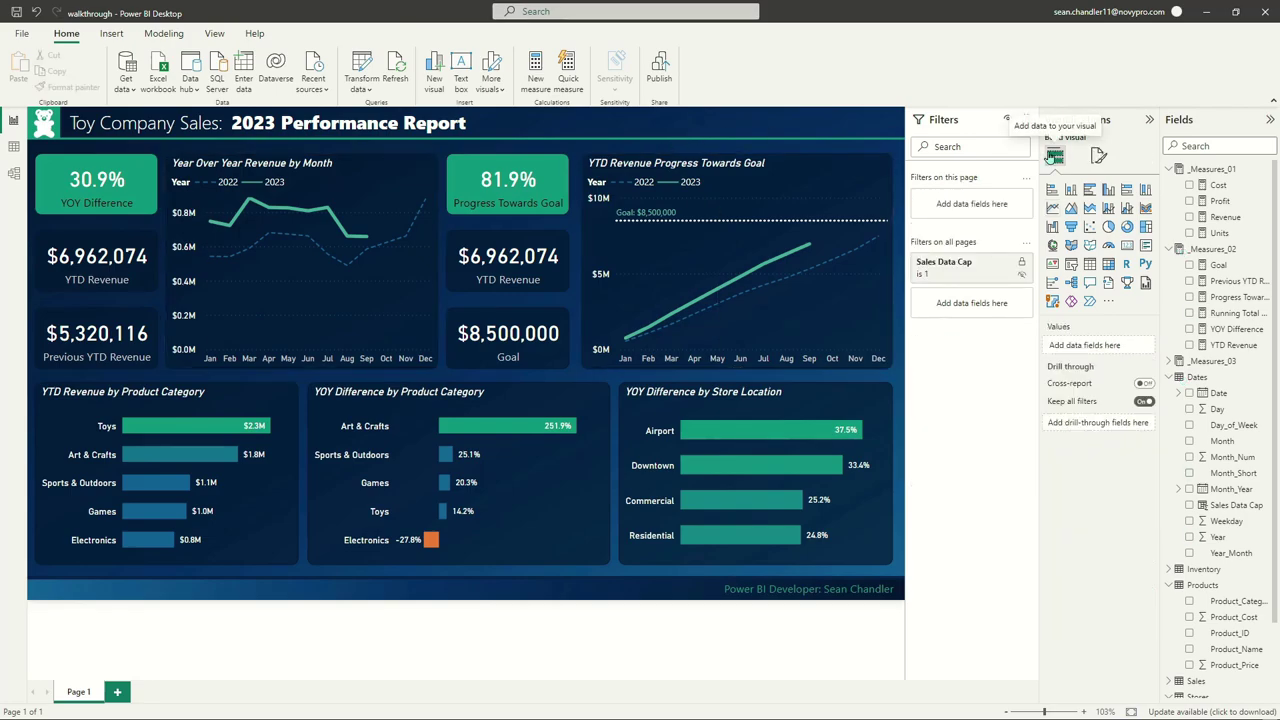
Rename the report page as Sales Performance
{"action": "double_click", "coordinate": [94, 698]}
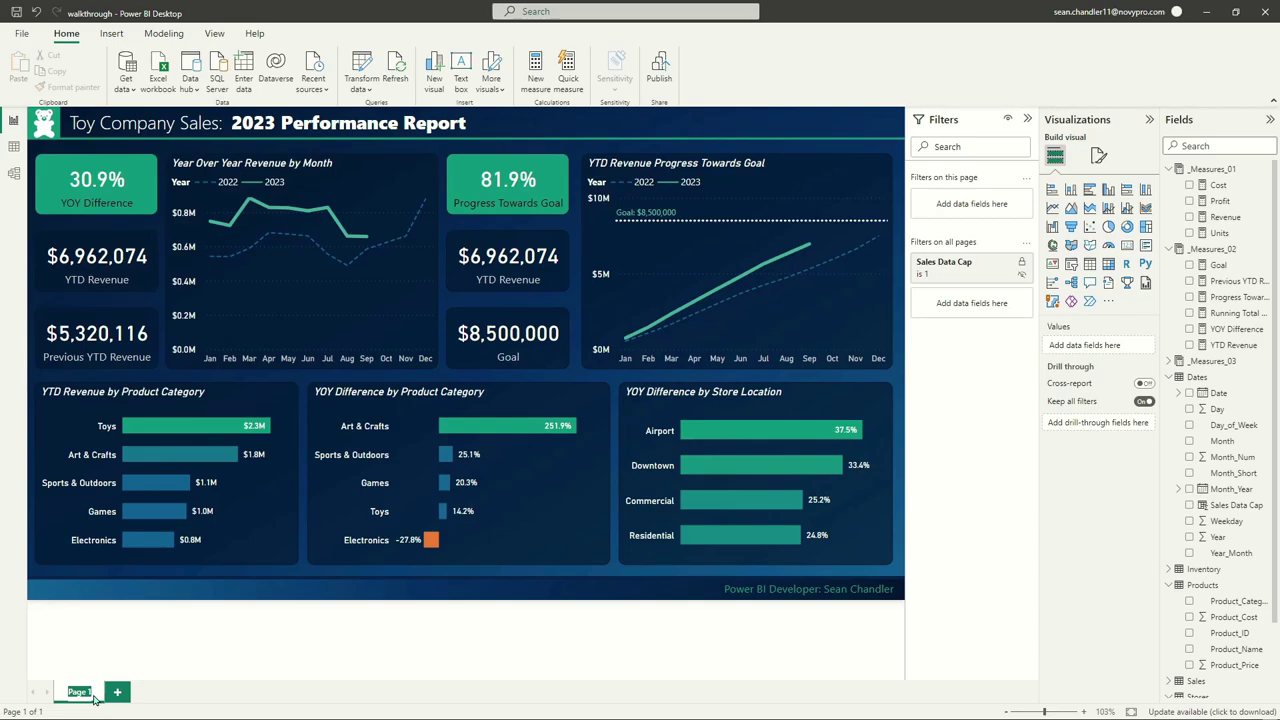
{"action": "type", "text": "Sales Perfo"}
{"action": "type", "text": "rmance"}
{"action": "key", "text": "Return"}
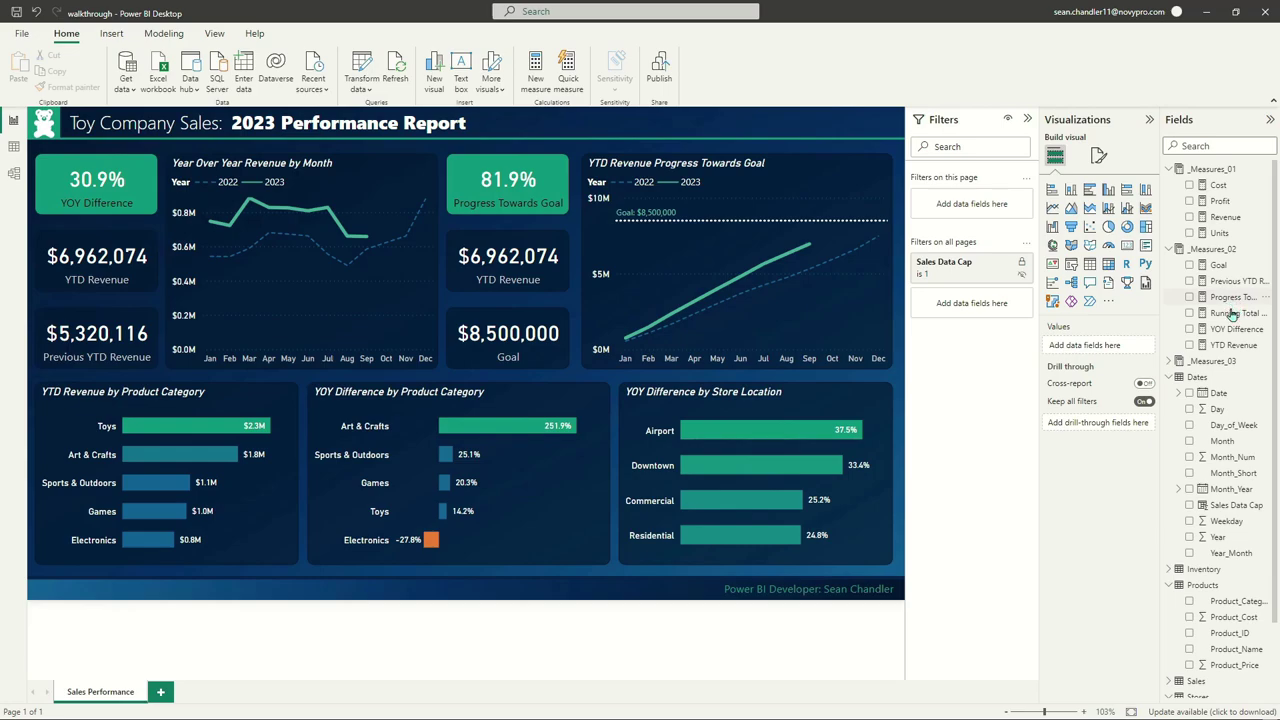
{"action": "scroll", "coordinate": [1208, 588], "scroll_direction": "down", "scroll_amount": 2}
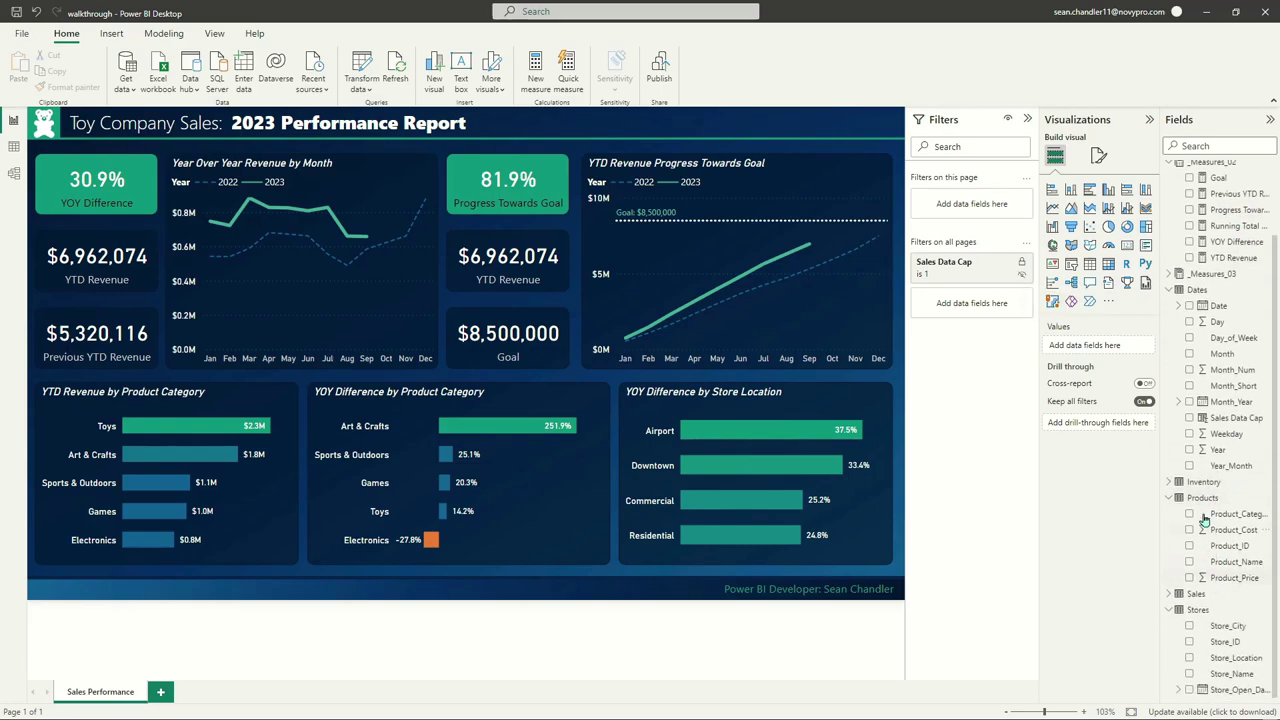